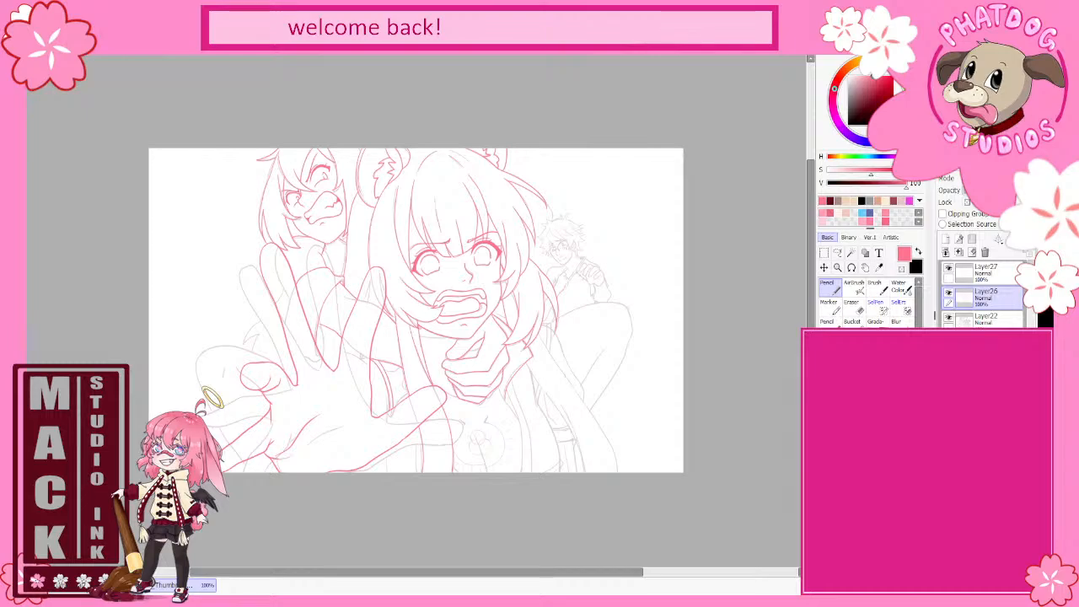
- Ink the line through the chest emblem and the contours running down the front girl's torso over the grey sketch in pink
scroll(496, 472, up, 4)
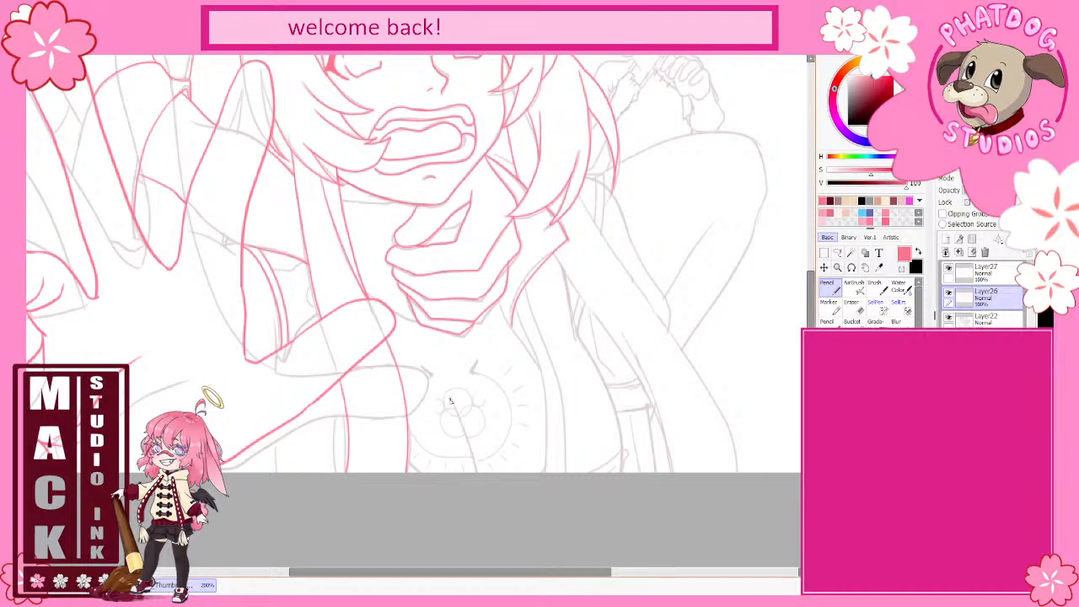
drag(452, 398, 482, 498)
key(ctrl+z)
drag(450, 396, 478, 491)
key(ctrl+z)
drag(500, 309, 542, 377)
drag(562, 267, 622, 454)
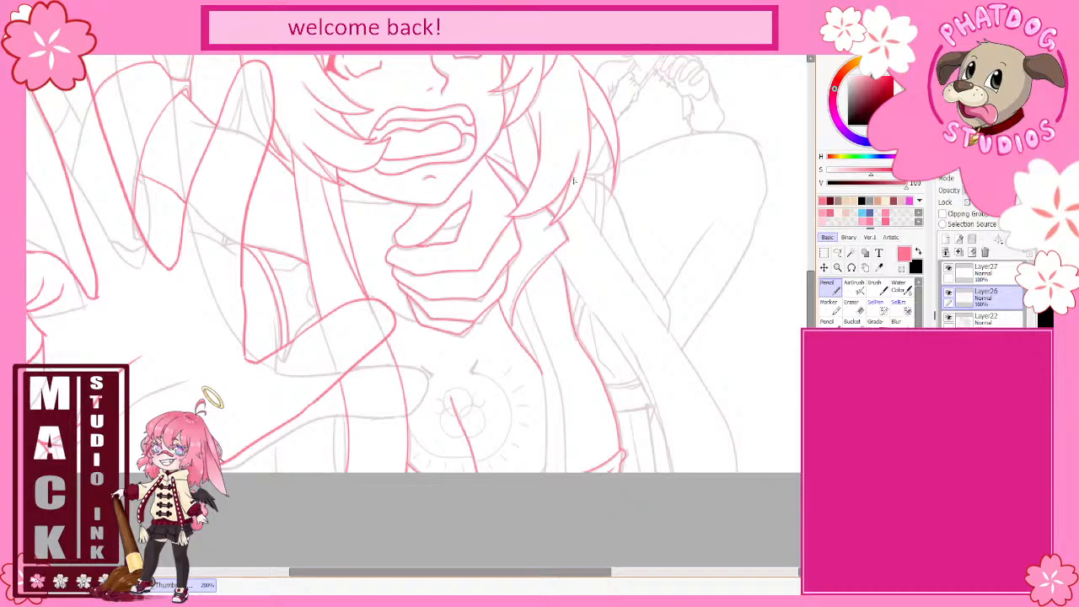
- Ink the cape's long outer edge from the shoulder to the canvas edge, plus a short fold line inside its lower end
mouse_move(580, 200)
mouse_down()
mouse_move(602, 247)
mouse_move(694, 362)
mouse_move(739, 472)
mouse_up()
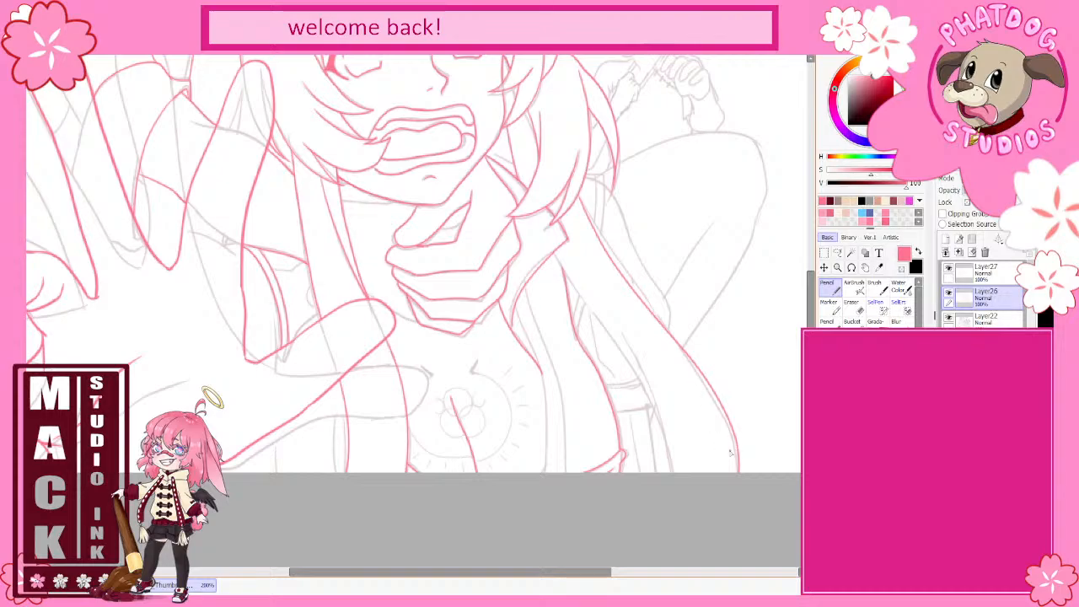
key(ctrl+z)
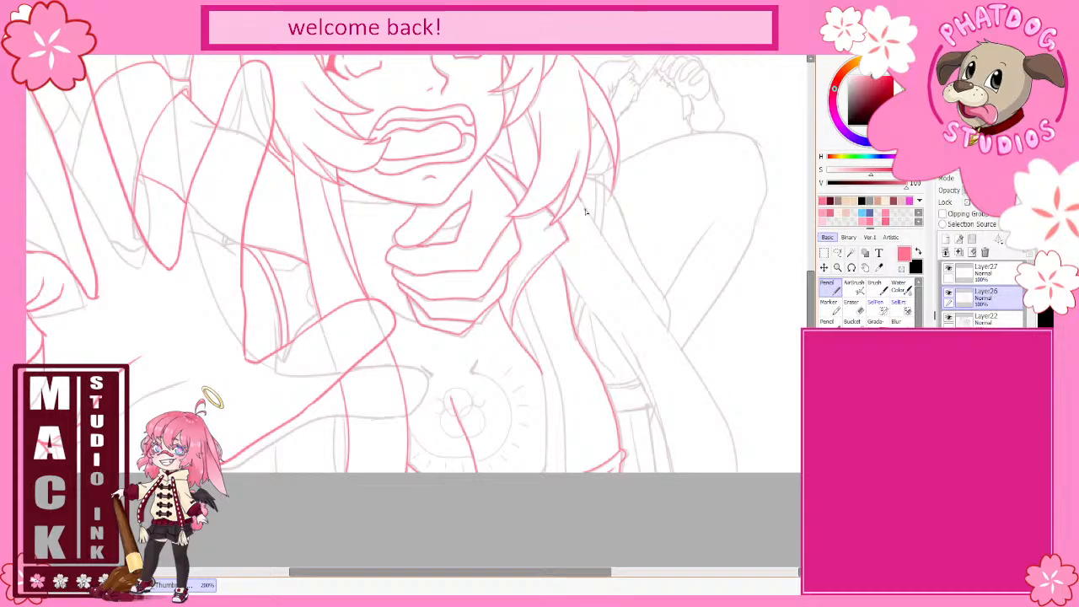
mouse_move(585, 212)
mouse_down()
mouse_move(700, 374)
mouse_move(739, 472)
mouse_up()
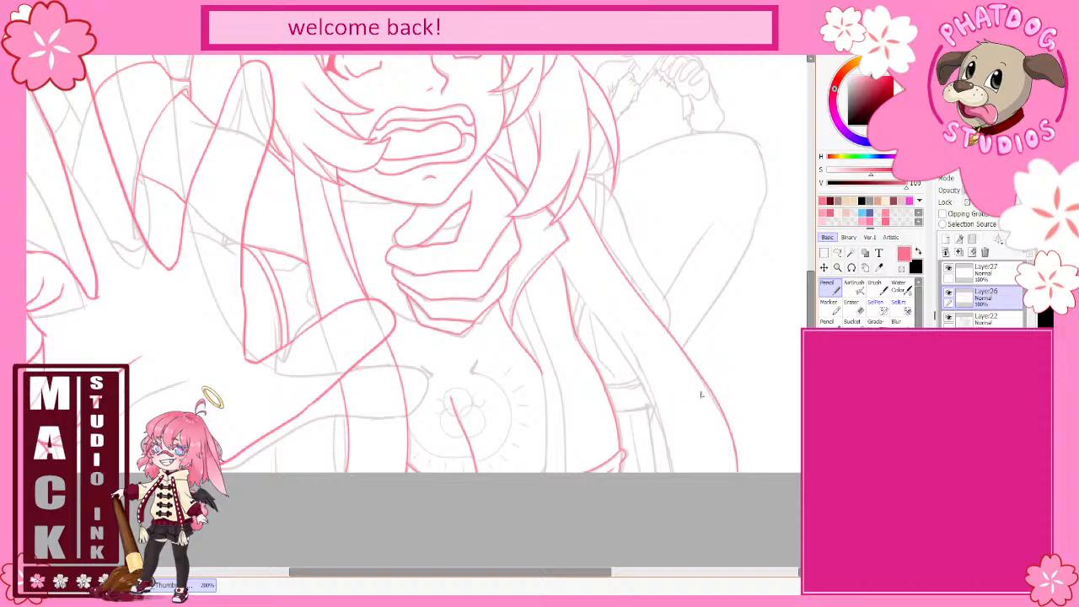
drag(705, 398, 730, 472)
key(ctrl+z)
drag(709, 410, 723, 472)
- Ink the cape's inner edge down to the canvas edge and clean up its overlapping lines with the Eraser
mouse_move(556, 258)
mouse_down()
mouse_move(630, 369)
mouse_move(670, 462)
mouse_up()
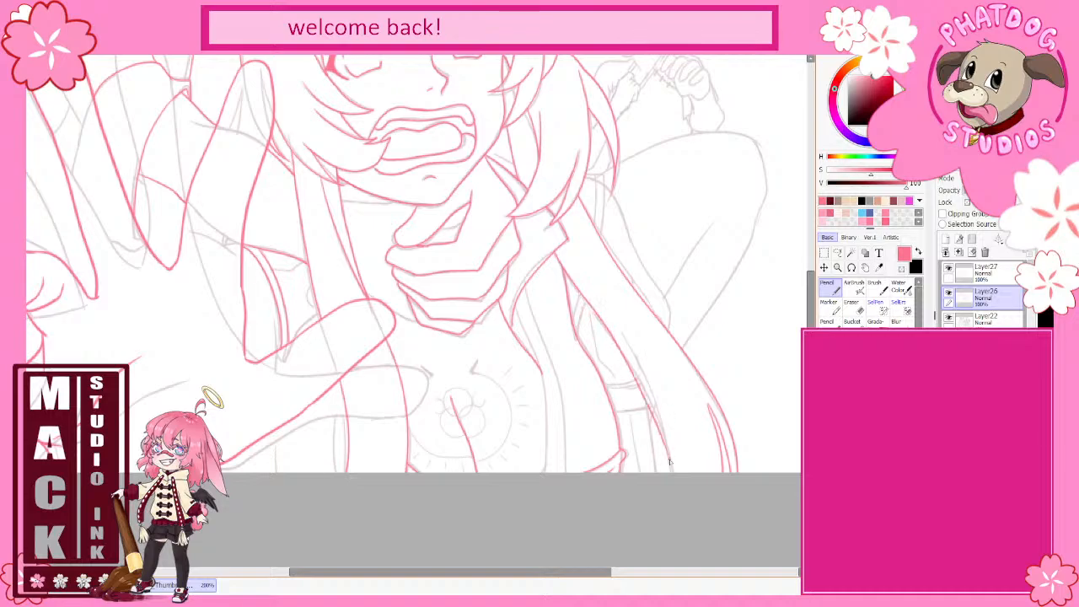
key(ctrl+z)
drag(555, 254, 665, 432)
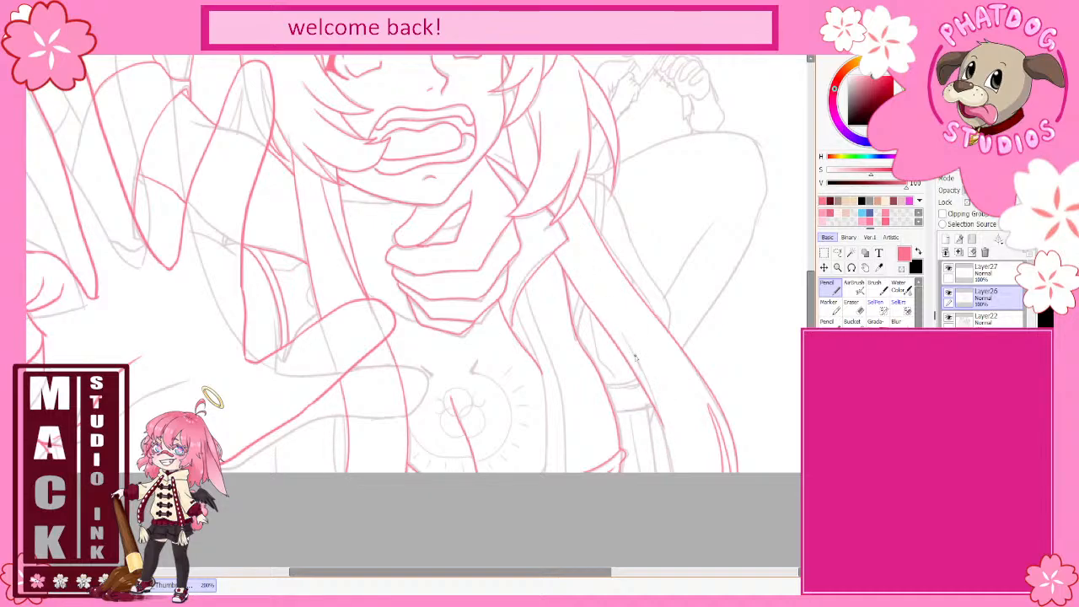
drag(634, 353, 676, 478)
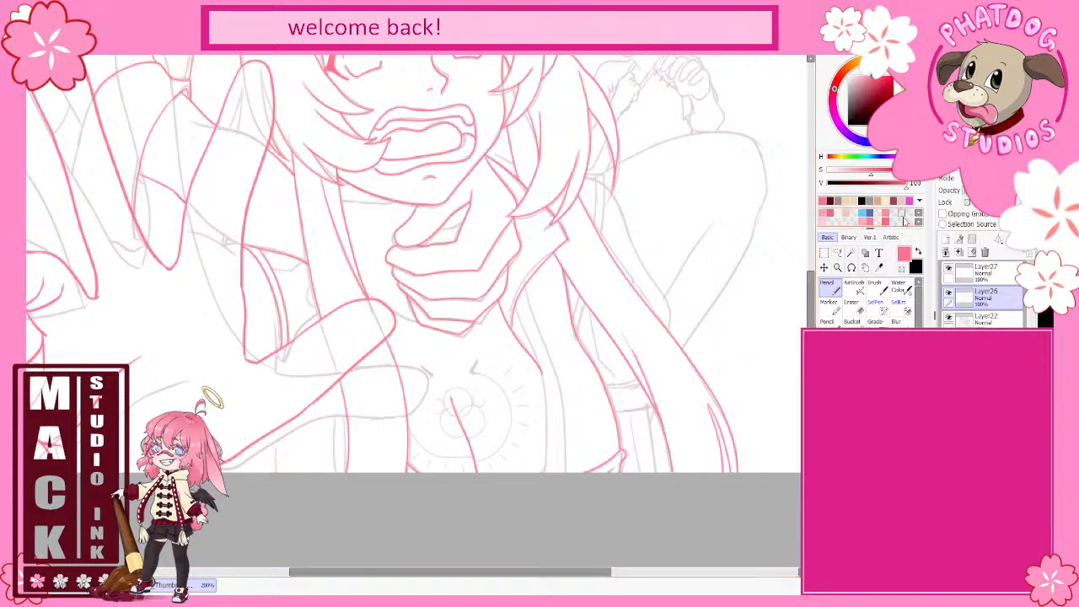
click(860, 312)
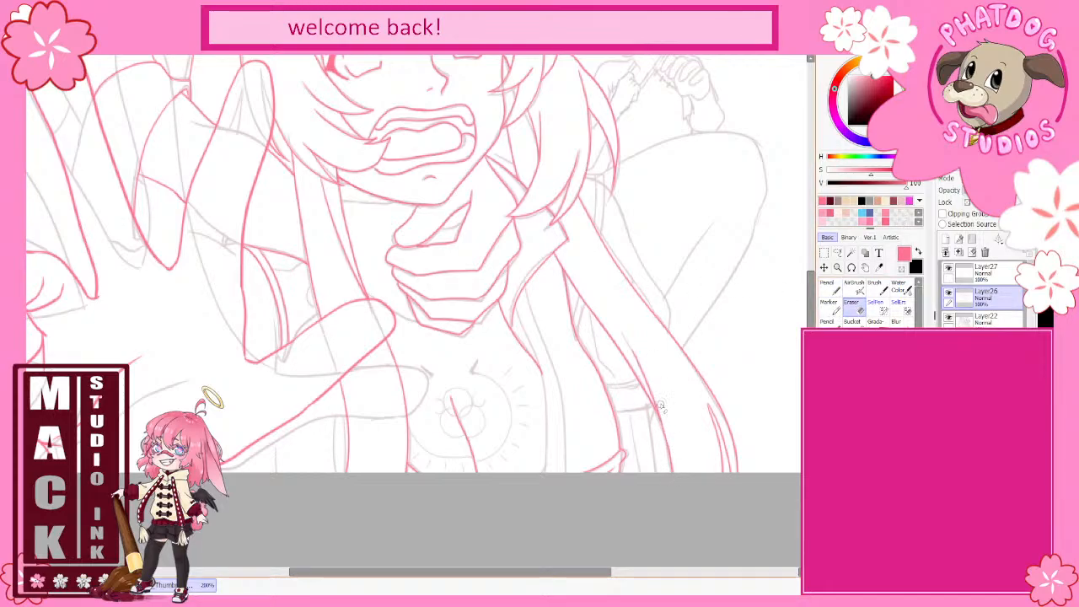
- Ink the short fold behind the hair at the shoulder and the two parallel coat edges down the chest, cleaning up with the Eraser
click(831, 287)
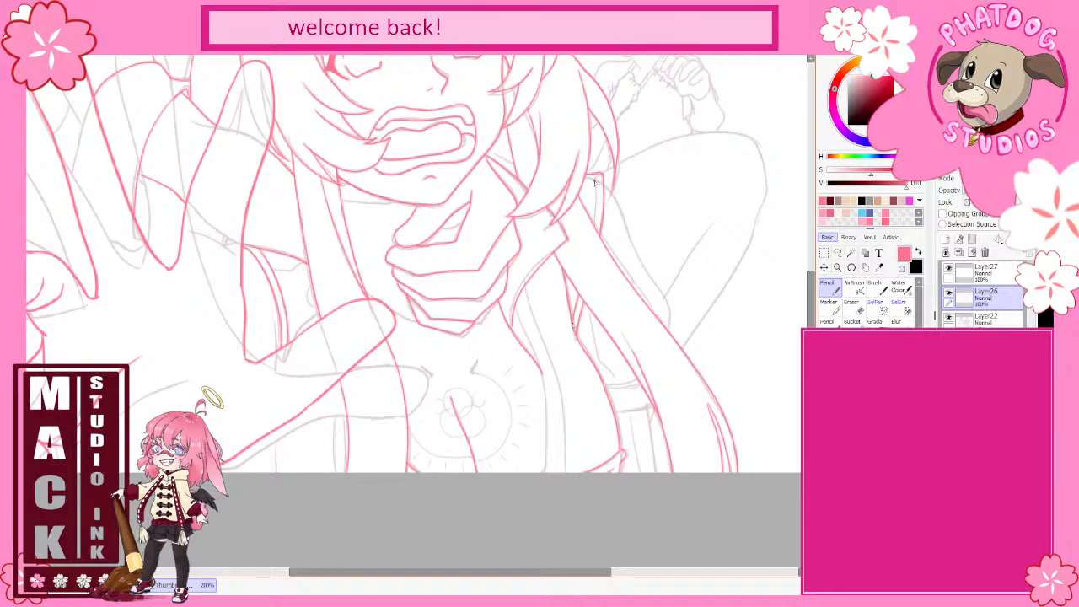
drag(595, 187, 593, 223)
mouse_move(516, 306)
mouse_down()
mouse_move(545, 390)
mouse_move(534, 501)
mouse_up()
key(ctrl+z)
mouse_move(516, 305)
mouse_down()
mouse_move(546, 392)
mouse_move(546, 472)
mouse_up()
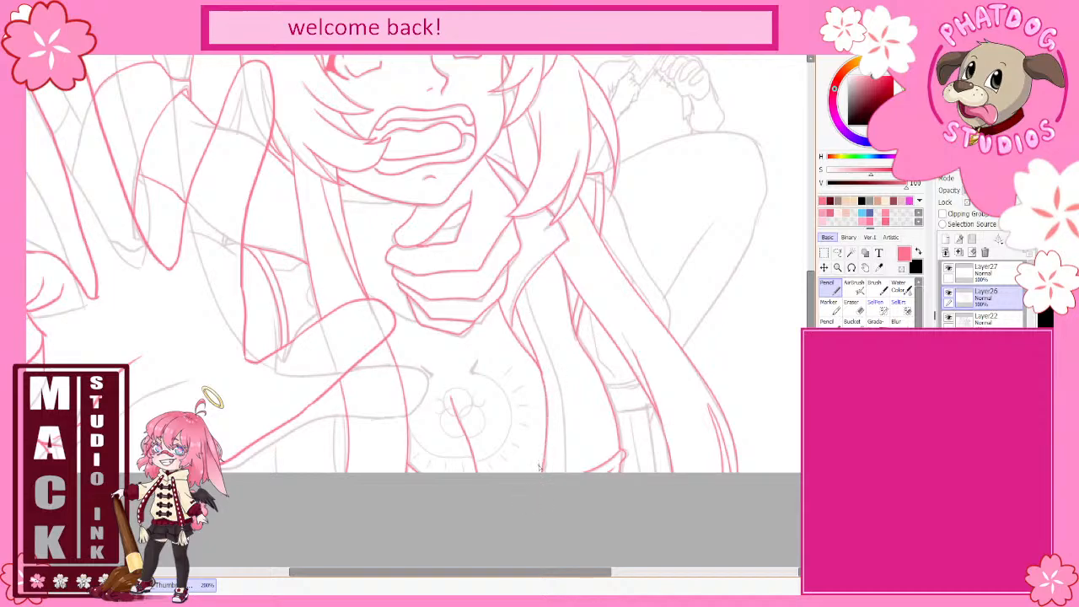
key(ctrl+z)
mouse_move(516, 308)
mouse_down()
mouse_move(547, 394)
mouse_move(544, 494)
mouse_up()
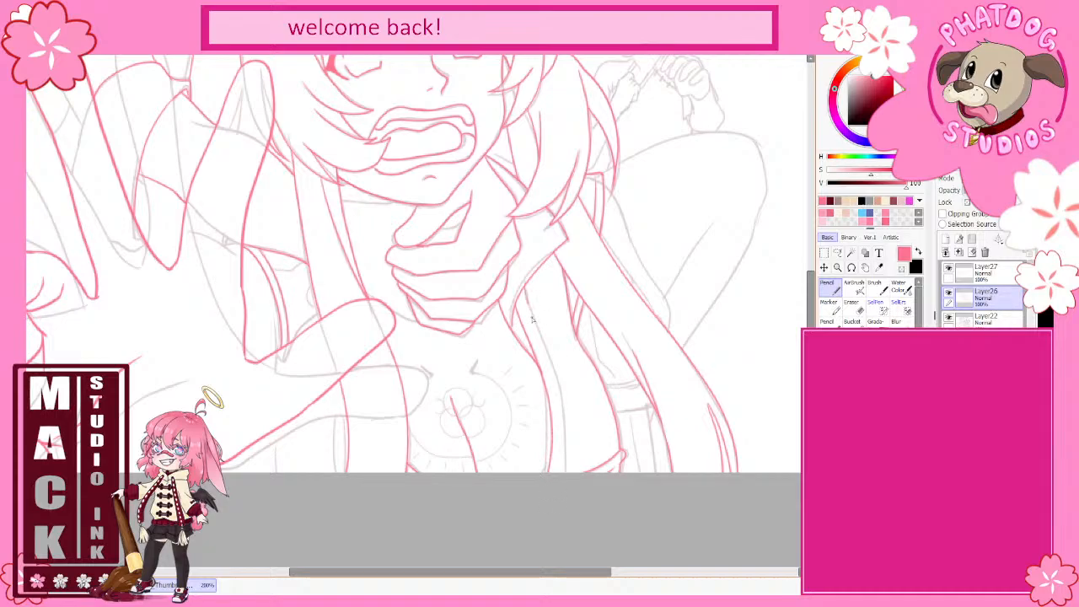
mouse_move(526, 295)
mouse_down()
mouse_move(560, 390)
mouse_move(561, 479)
mouse_up()
key(e)
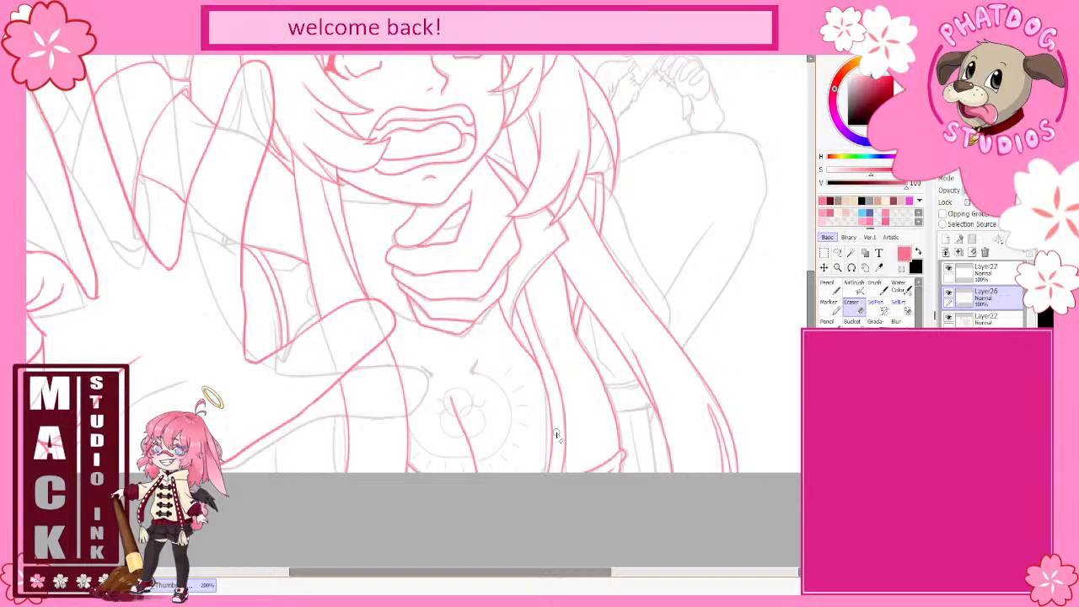
- Ink the background boy's eyes and the lower end of the hair strand between them with the Pencil
click(827, 288)
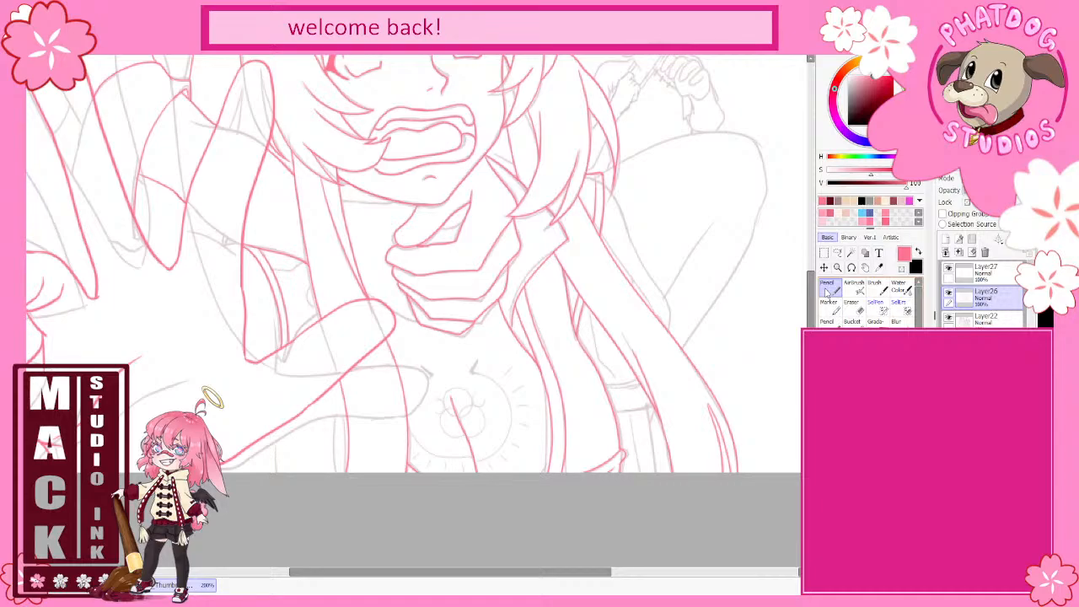
drag(812, 291, 812, 179)
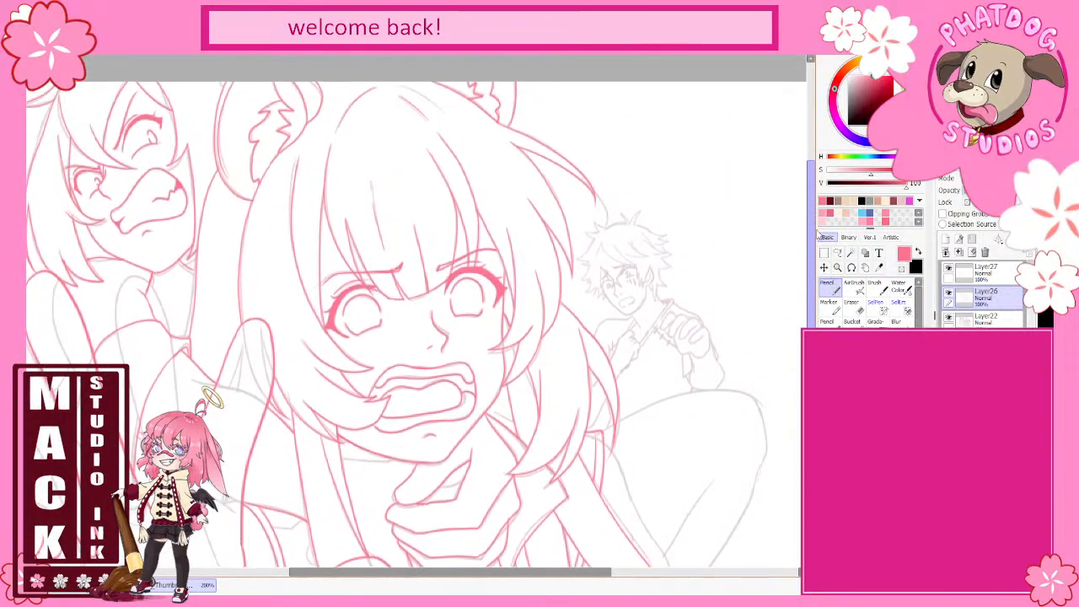
drag(817, 233, 817, 232)
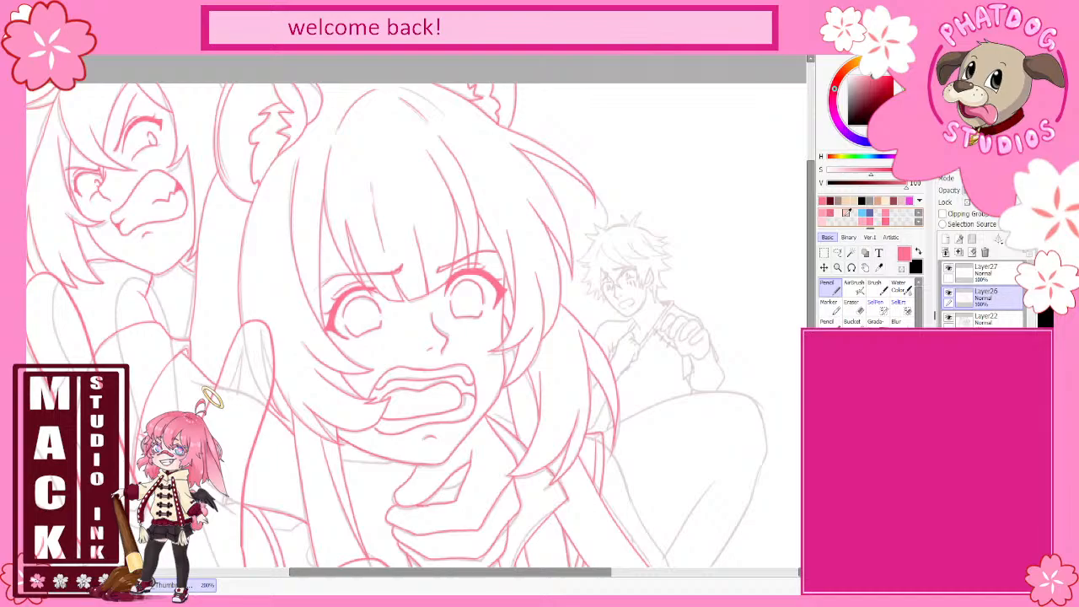
scroll(624, 269, up, 3)
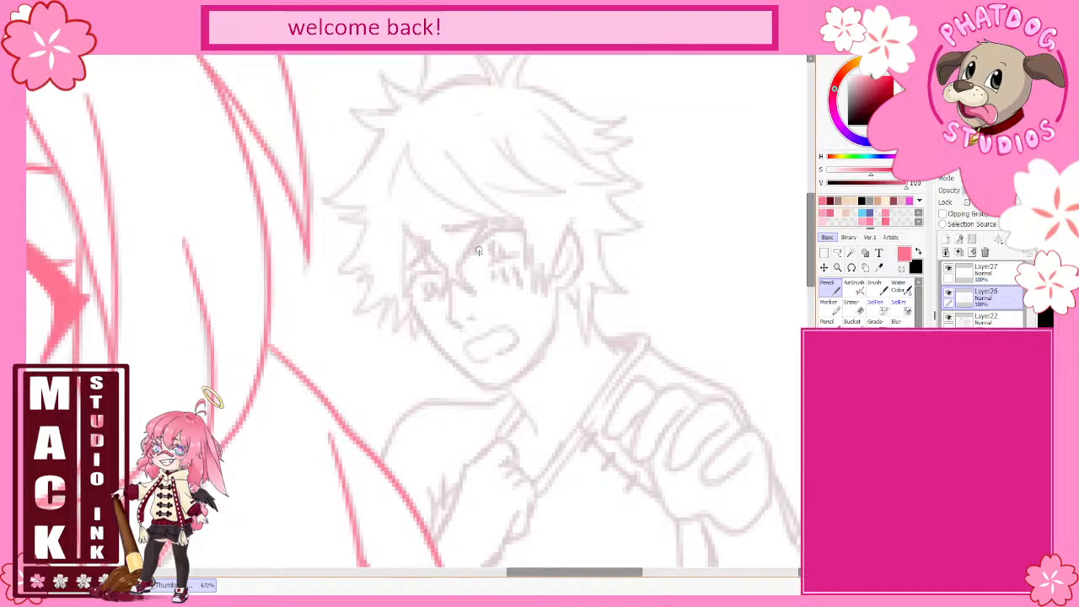
drag(477, 252, 523, 229)
mouse_move(438, 274)
mouse_down()
mouse_move(409, 292)
mouse_move(439, 288)
mouse_up()
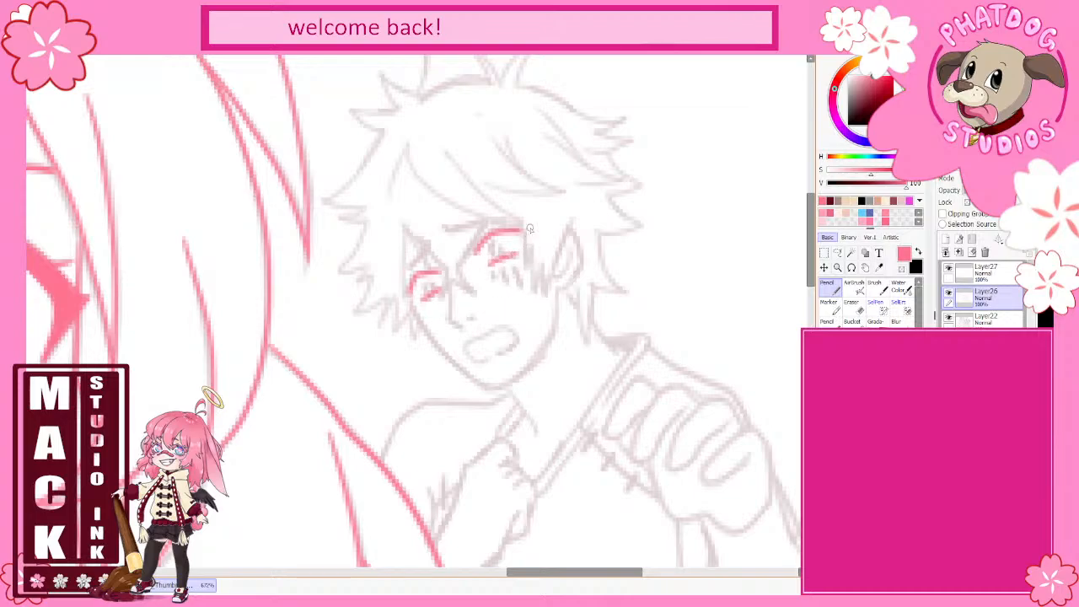
mouse_move(499, 255)
mouse_down()
mouse_move(498, 242)
mouse_move(501, 260)
mouse_up()
mouse_move(427, 293)
mouse_down()
mouse_move(452, 285)
mouse_move(446, 274)
mouse_move(442, 300)
mouse_move(454, 263)
mouse_move(469, 281)
mouse_move(452, 280)
mouse_move(477, 299)
mouse_up()
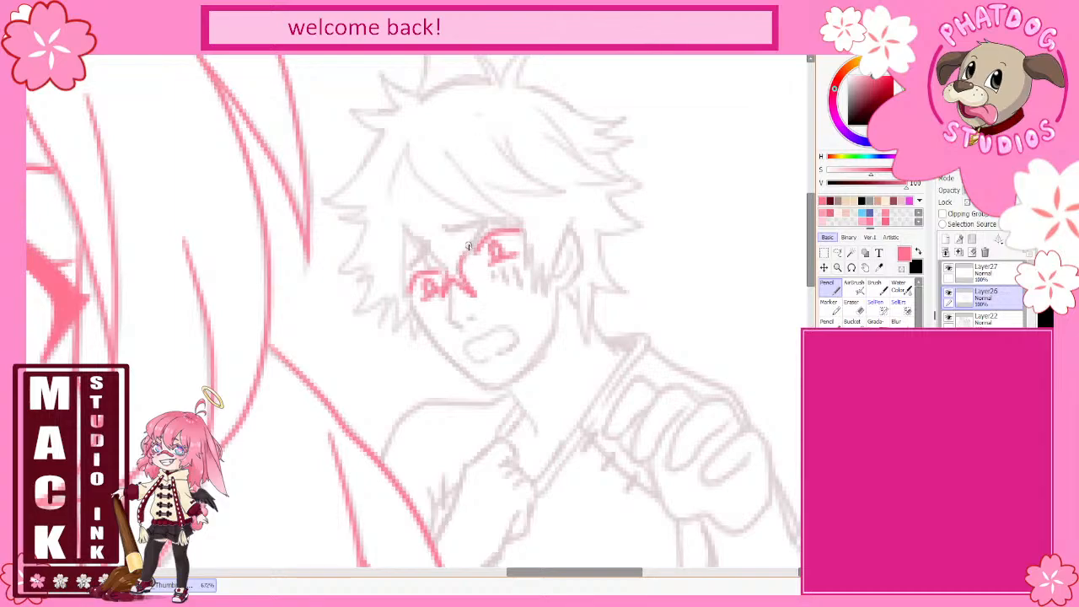
- Ink the boy's fringe, from the strand between the eyes to the sweeping locks across the forehead
drag(463, 256, 487, 211)
mouse_move(408, 148)
mouse_down()
mouse_move(455, 207)
mouse_move(519, 219)
mouse_move(463, 175)
mouse_move(447, 142)
mouse_up()
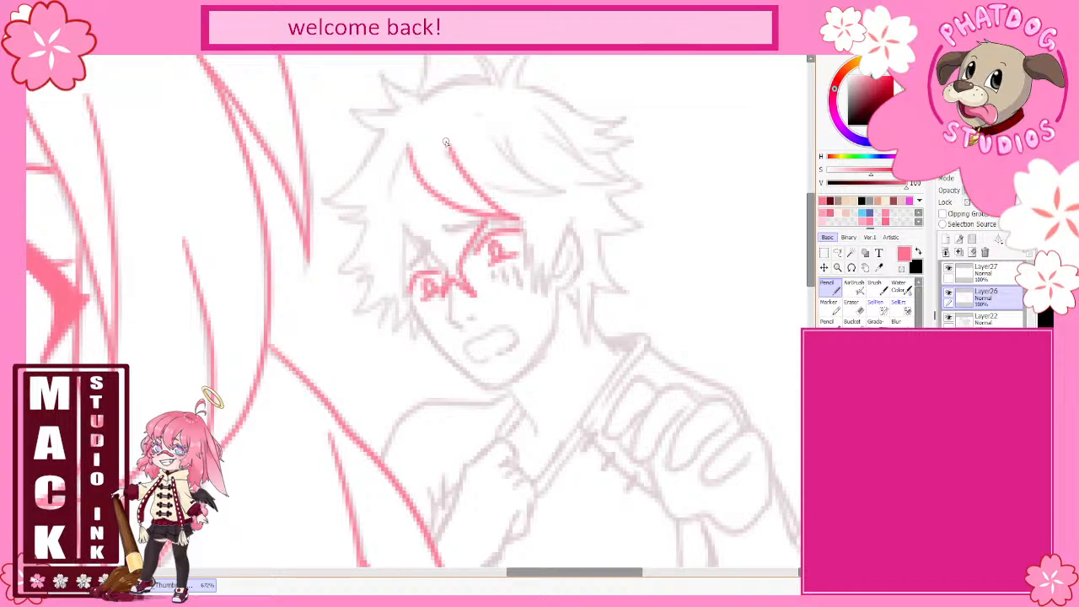
drag(487, 184, 570, 195)
mouse_move(568, 197)
mouse_down()
mouse_move(514, 167)
mouse_move(493, 139)
mouse_up()
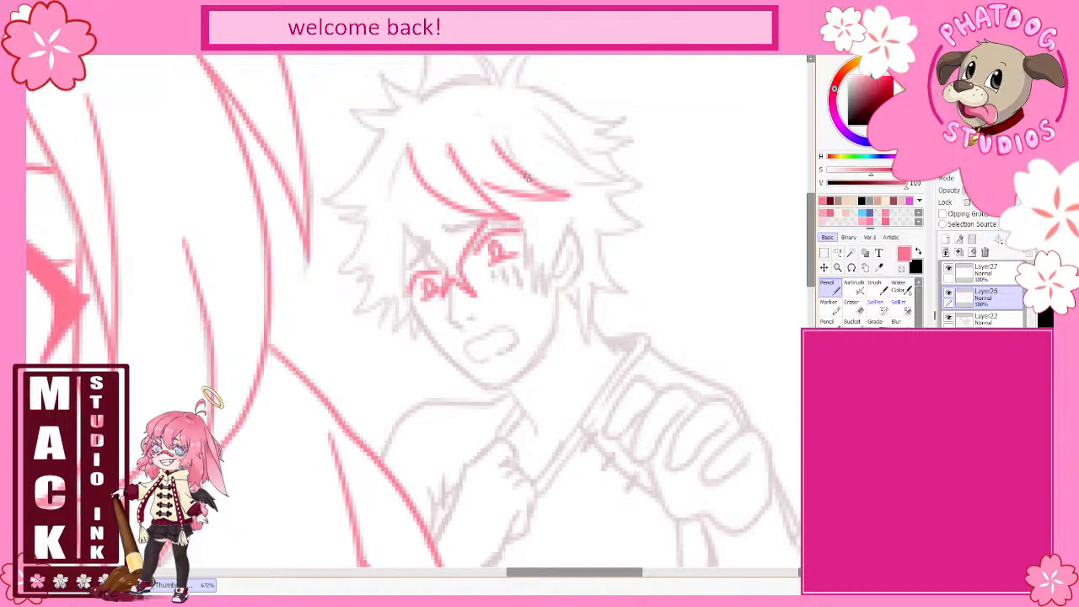
drag(526, 177, 504, 135)
drag(405, 152, 390, 199)
- Ink the locks framing the boy's face, his eyebrows and ear, and the hair spikes behind the ear
mouse_move(424, 256)
mouse_down()
mouse_move(402, 215)
mouse_move(407, 302)
mouse_up()
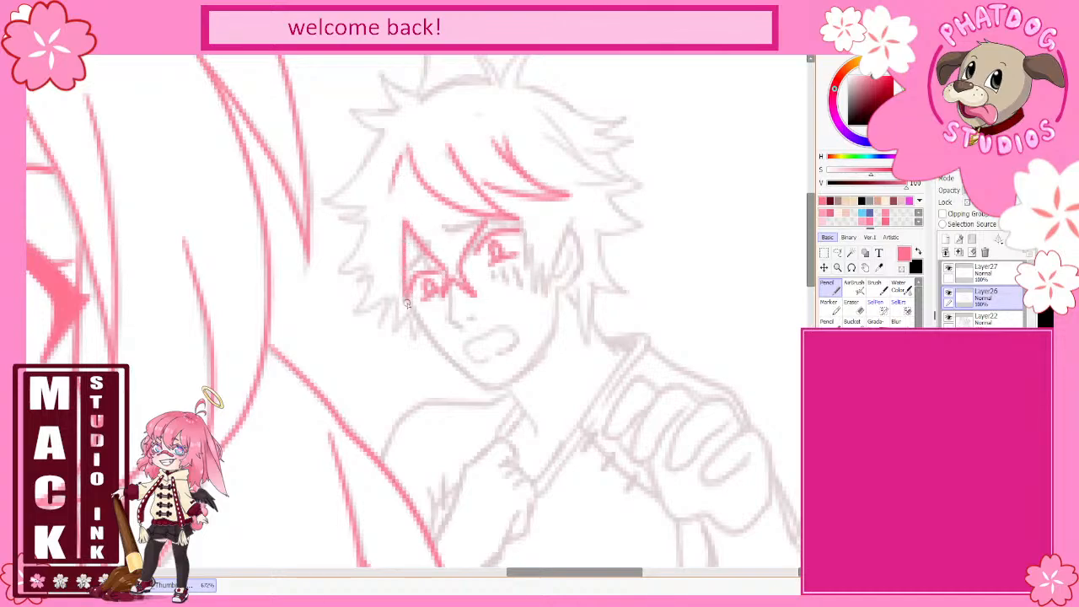
drag(431, 235, 408, 270)
mouse_move(445, 228)
mouse_down()
mouse_move(511, 220)
mouse_move(534, 293)
mouse_move(545, 276)
mouse_move(544, 297)
mouse_move(574, 216)
mouse_move(582, 262)
mouse_move(555, 292)
mouse_up()
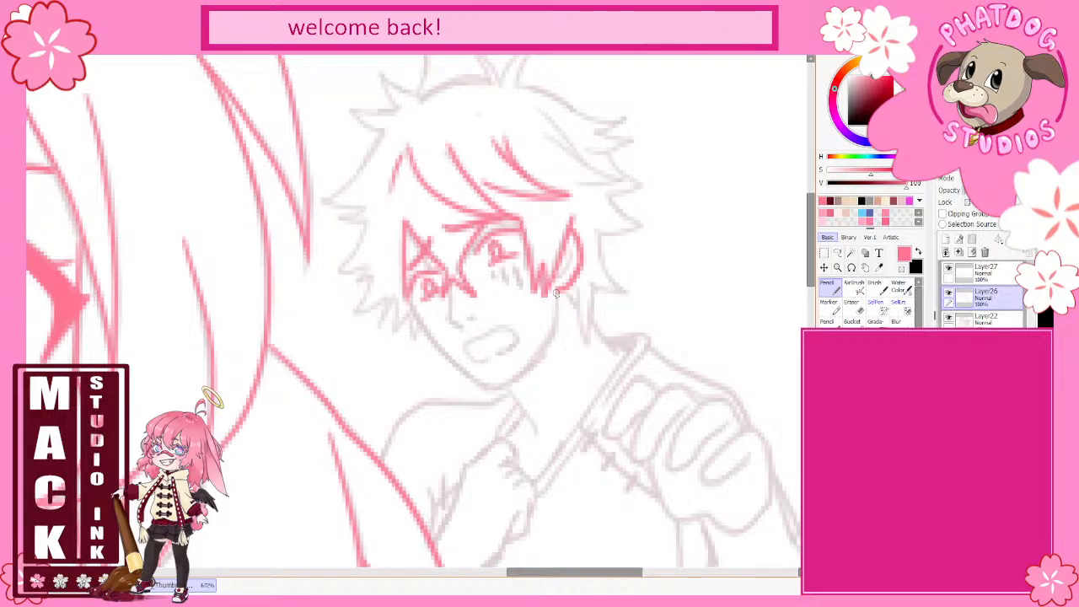
drag(580, 291, 585, 346)
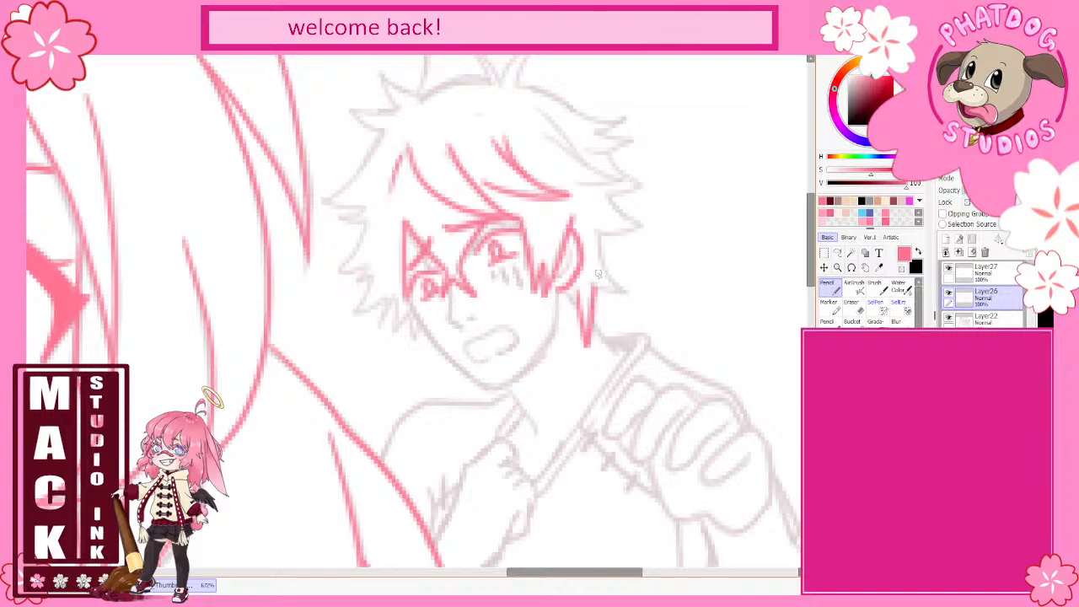
mouse_move(598, 275)
mouse_down()
mouse_move(604, 294)
mouse_move(631, 297)
mouse_move(599, 270)
mouse_move(598, 236)
mouse_move(646, 219)
mouse_move(620, 188)
mouse_up()
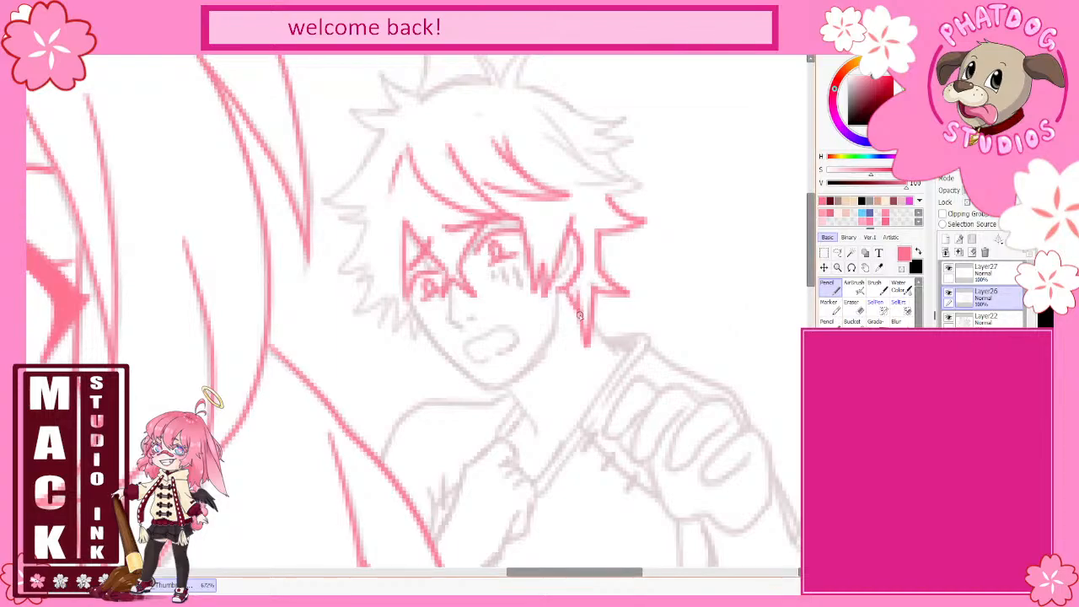
- Ink the back of the boy's neck, his jawline, nose and open mouth
drag(594, 326, 624, 361)
mouse_move(558, 290)
mouse_down()
mouse_move(542, 352)
mouse_move(488, 387)
mouse_up()
mouse_move(415, 310)
mouse_down()
mouse_move(464, 377)
mouse_move(492, 390)
mouse_move(465, 355)
mouse_move(481, 332)
mouse_move(509, 320)
mouse_move(517, 352)
mouse_move(495, 357)
mouse_up()
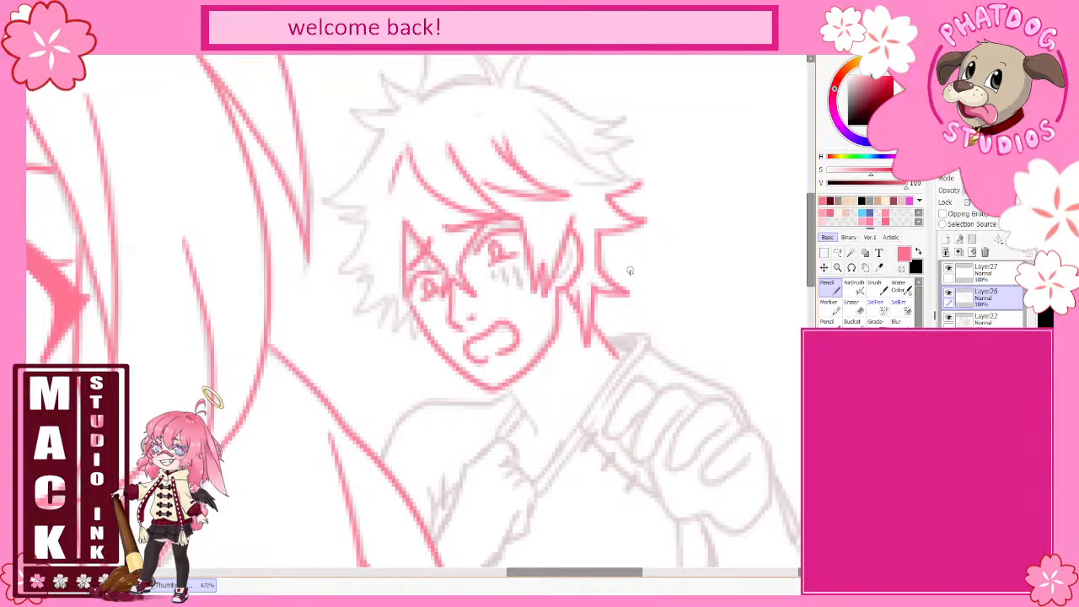
- Ink the spiky hair outline on the left side of the boy's head, the inner ear detail and the neck line under the chin
mouse_move(384, 133)
mouse_down()
mouse_move(326, 199)
mouse_move(368, 208)
mouse_move(339, 220)
mouse_move(374, 226)
mouse_up()
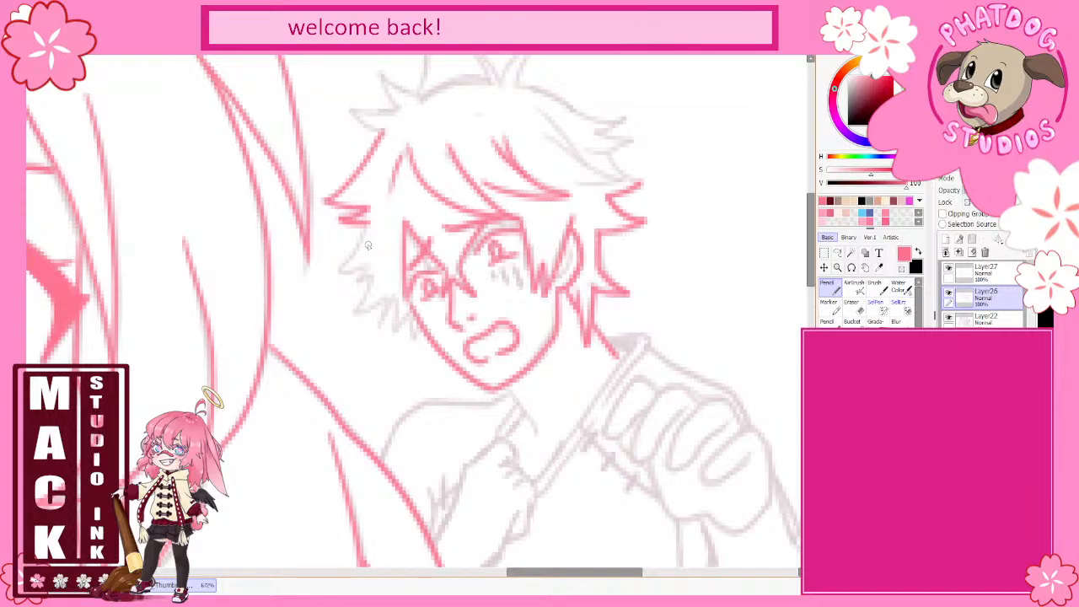
mouse_move(363, 236)
mouse_down()
mouse_move(341, 273)
mouse_move(366, 265)
mouse_move(360, 284)
mouse_move(371, 274)
mouse_move(357, 309)
mouse_move(368, 300)
mouse_move(376, 313)
mouse_move(361, 307)
mouse_move(388, 296)
mouse_move(383, 315)
mouse_move(391, 296)
mouse_move(395, 333)
mouse_move(421, 298)
mouse_move(424, 332)
mouse_up()
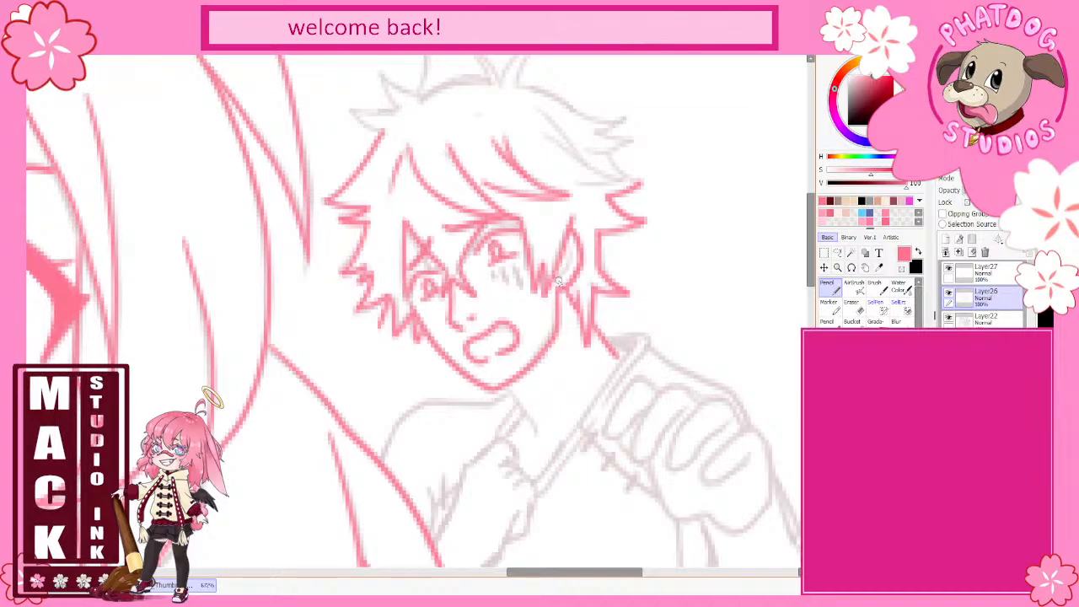
mouse_move(563, 281)
mouse_down()
mouse_move(553, 278)
mouse_move(571, 245)
mouse_up()
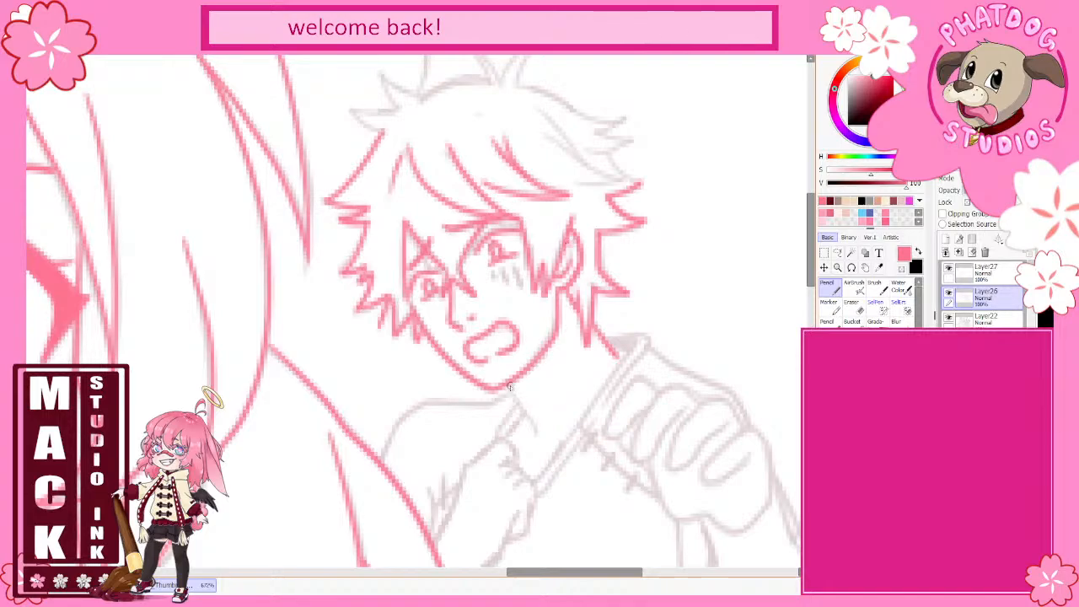
drag(511, 387, 536, 434)
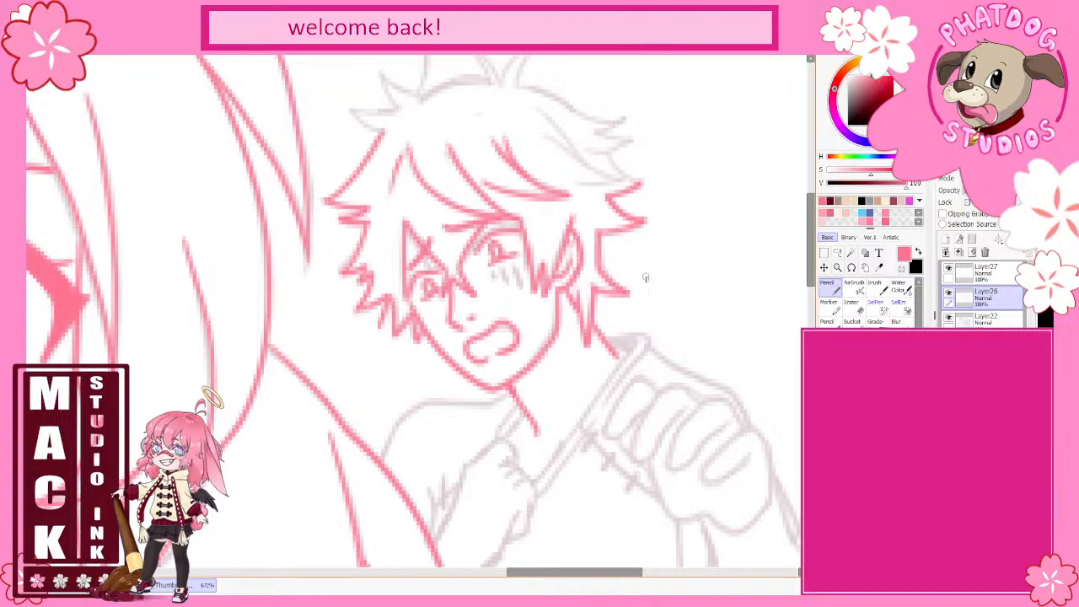
- Ink the remaining outer hair spikes, the tuft on the crown and the top outline of the boy's head
drag(540, 115, 597, 172)
mouse_move(547, 137)
mouse_down()
mouse_move(621, 181)
mouse_move(600, 185)
mouse_move(565, 176)
mouse_move(610, 127)
mouse_move(610, 159)
mouse_move(650, 177)
mouse_up()
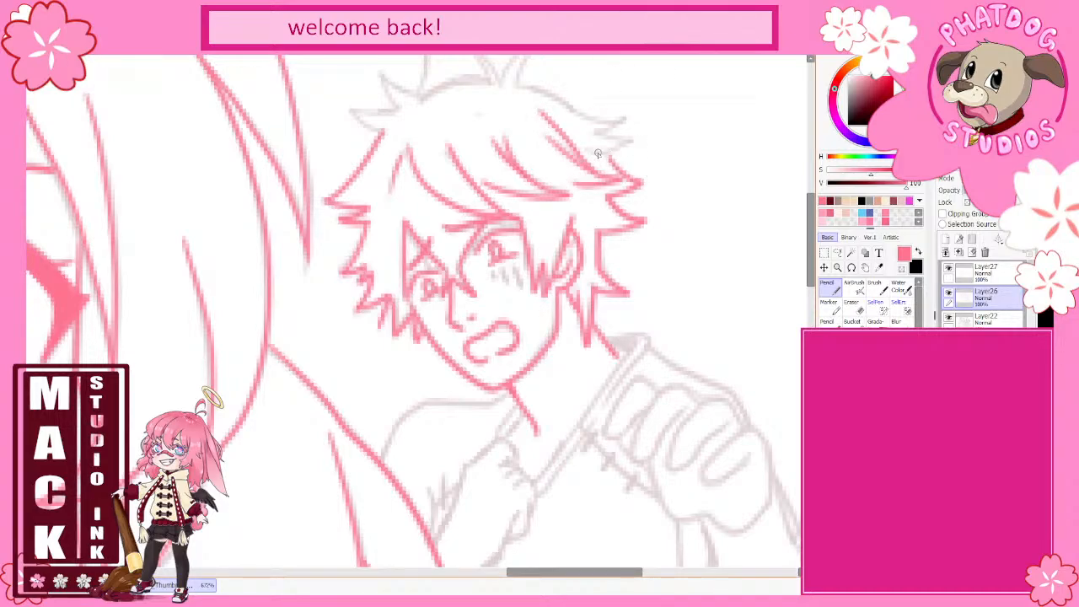
mouse_move(595, 157)
mouse_down()
mouse_move(633, 137)
mouse_move(597, 135)
mouse_move(626, 121)
mouse_move(591, 122)
mouse_up()
drag(809, 242, 809, 223)
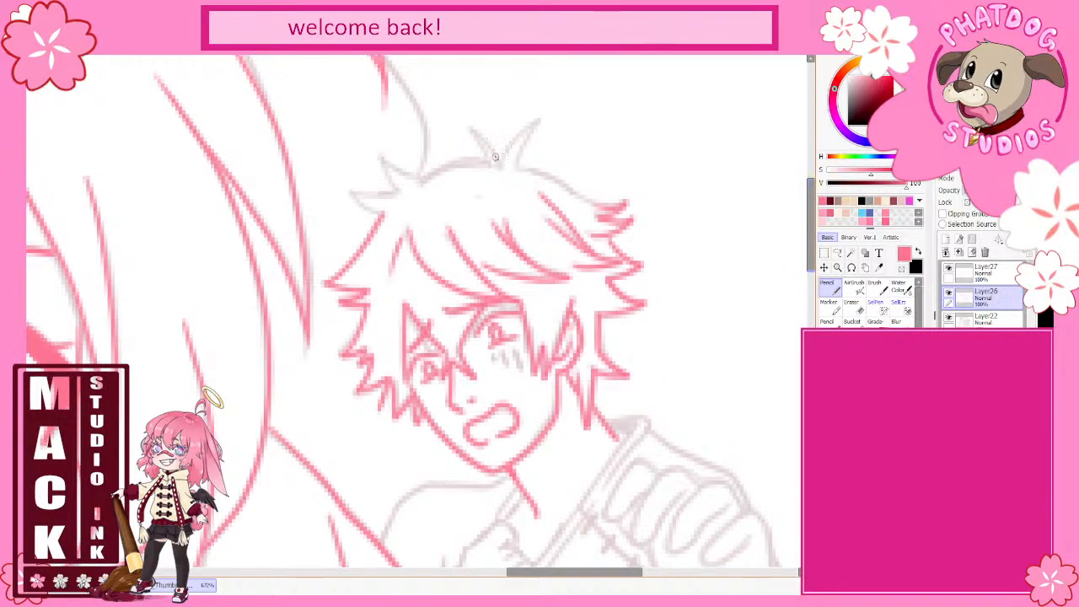
mouse_move(495, 157)
mouse_down()
mouse_move(473, 140)
mouse_move(495, 169)
mouse_move(538, 120)
mouse_move(514, 166)
mouse_move(629, 204)
mouse_up()
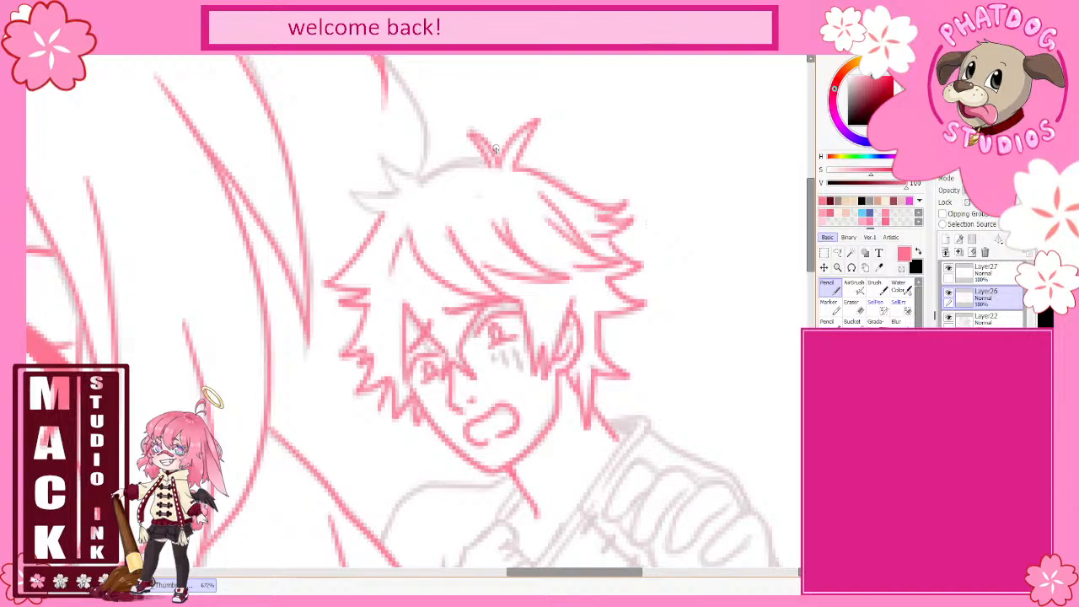
mouse_move(482, 161)
mouse_down()
mouse_move(419, 180)
mouse_move(409, 199)
mouse_move(427, 182)
mouse_move(379, 158)
mouse_up()
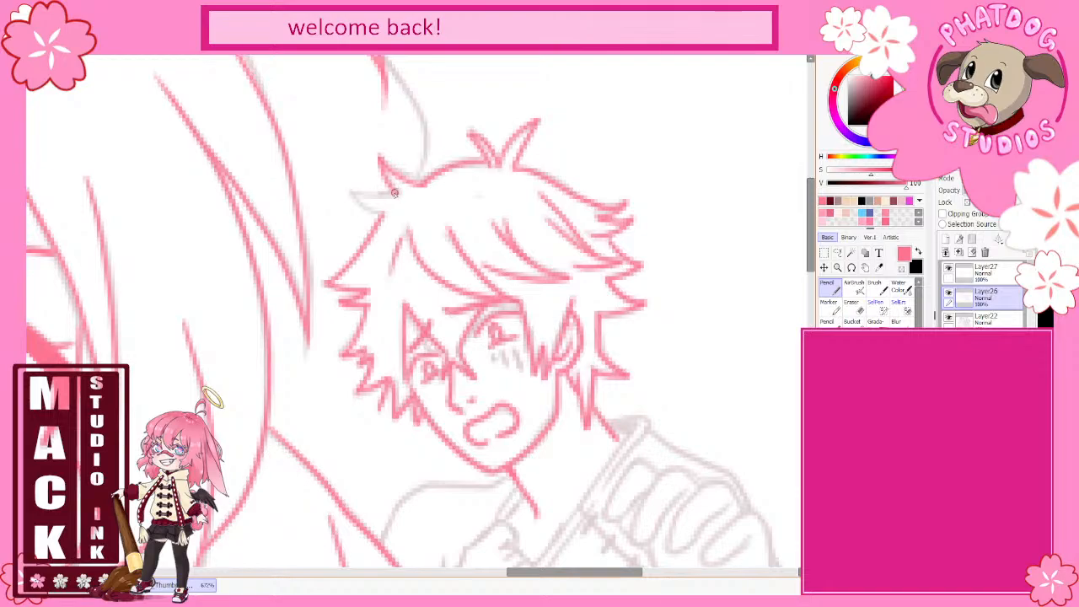
drag(349, 196, 385, 215)
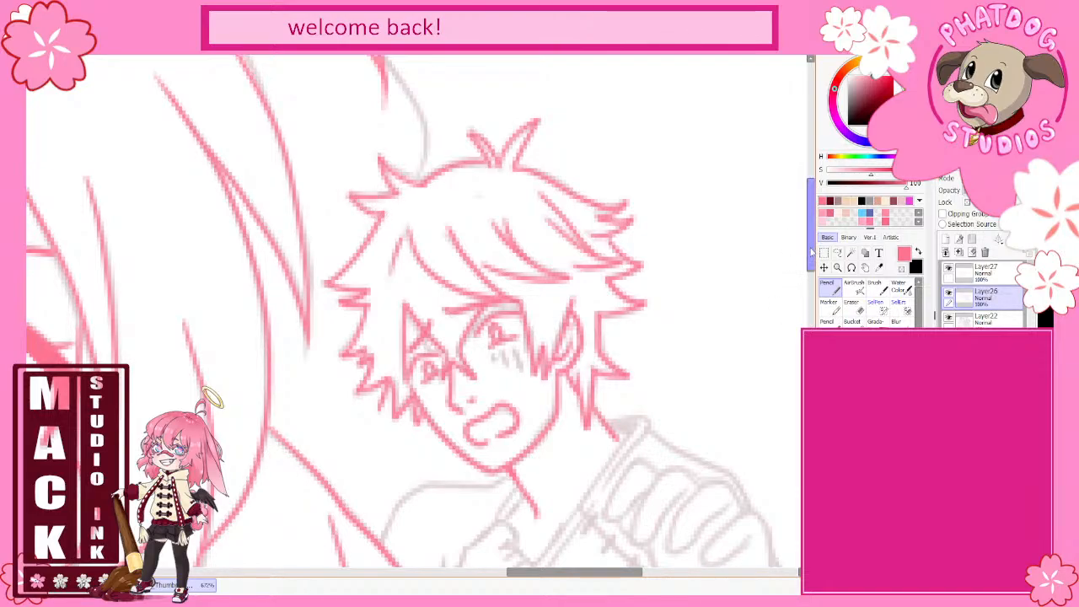
- Ink the boy's fist in front of his chest, including the knuckles, fingers and thumb, plus the underside of its forearm
drag(810, 253, 810, 287)
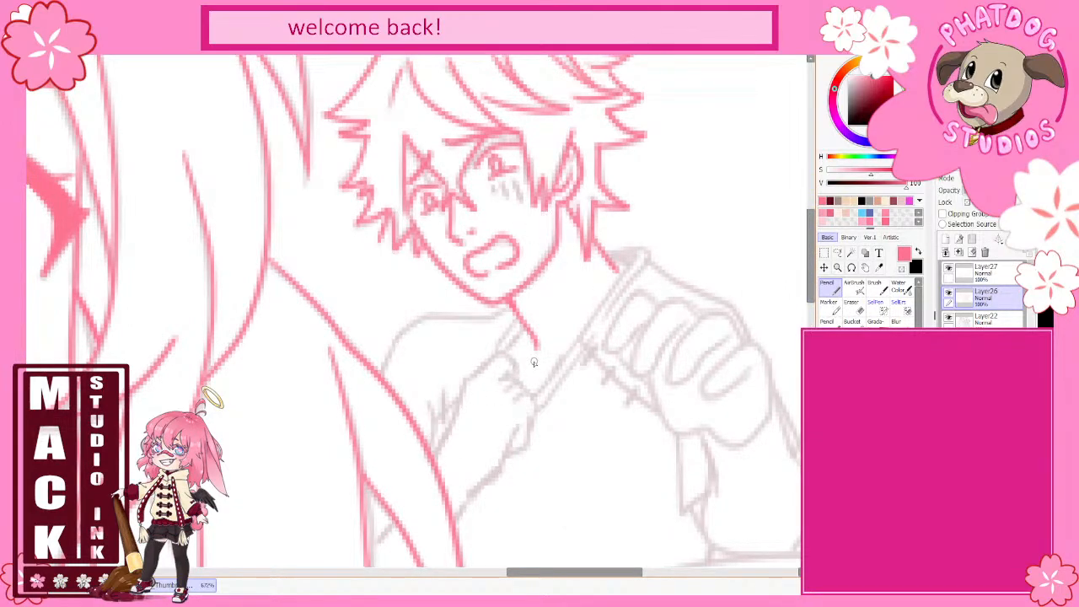
mouse_move(499, 380)
mouse_down()
mouse_move(534, 397)
mouse_move(540, 422)
mouse_move(508, 454)
mouse_up()
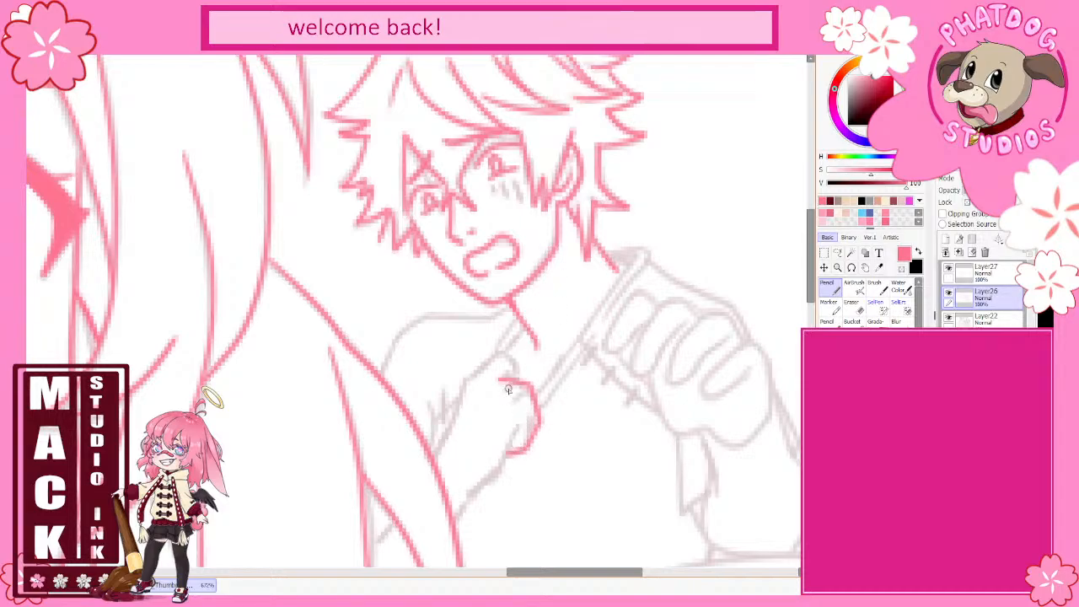
mouse_move(506, 390)
mouse_down()
mouse_move(529, 391)
mouse_move(520, 405)
mouse_move(533, 405)
mouse_move(484, 489)
mouse_move(451, 516)
mouse_up()
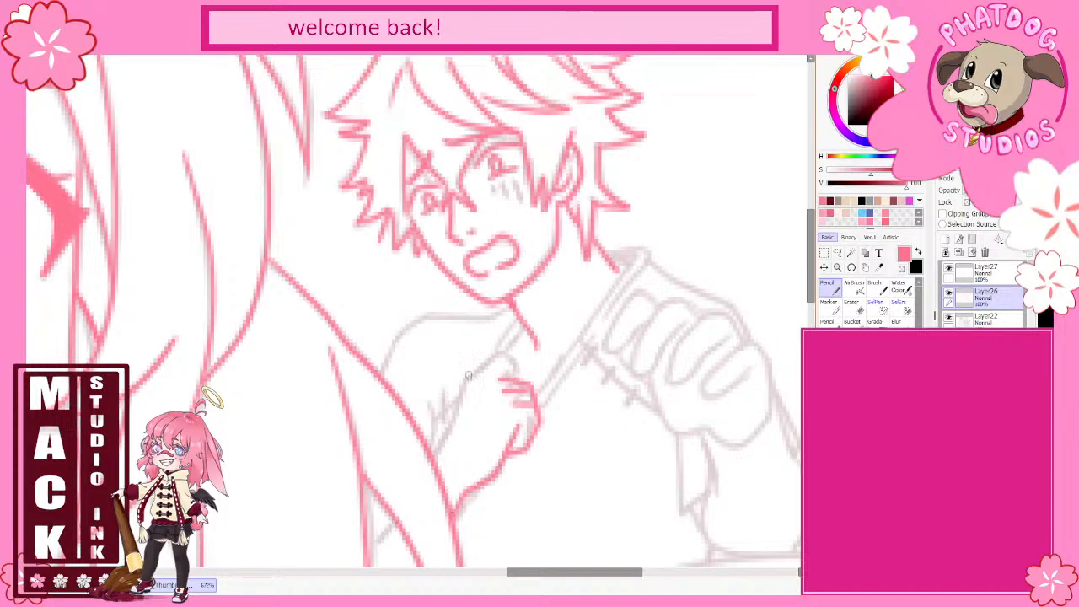
mouse_move(494, 358)
mouse_down()
mouse_move(516, 349)
mouse_move(521, 376)
mouse_up()
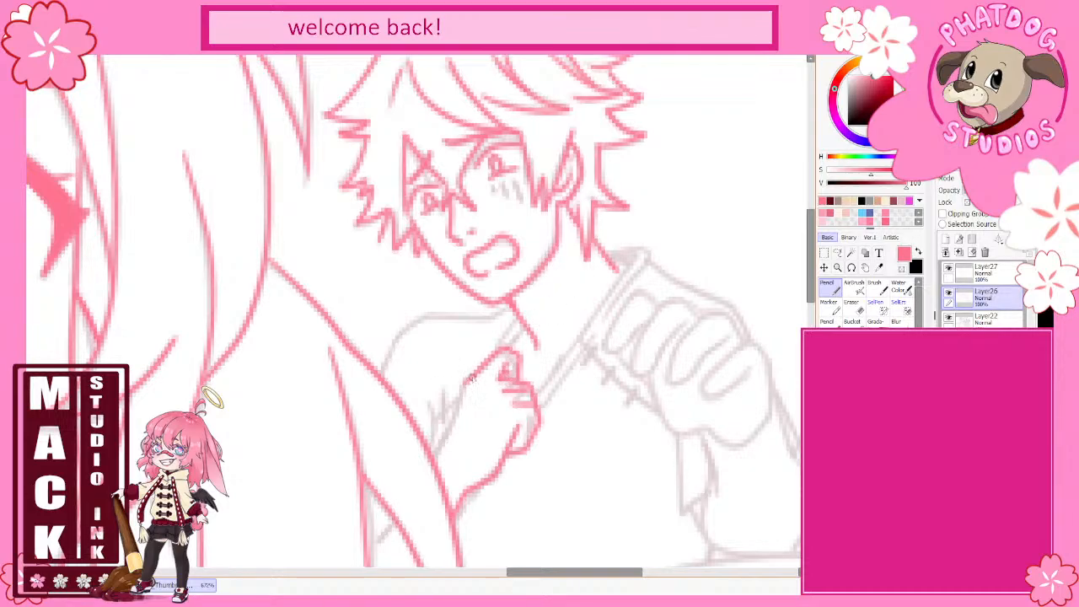
- Ink the upper edge of the boy's forearm, his shoulder line and the diagonal front edge of his open collar
drag(470, 379, 436, 455)
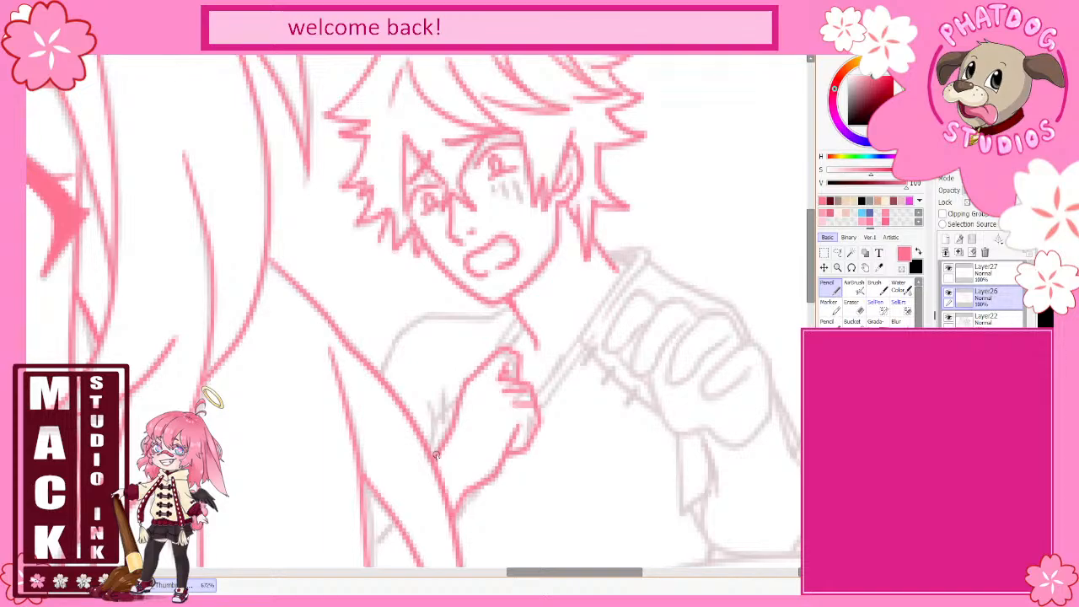
key(ctrl+z)
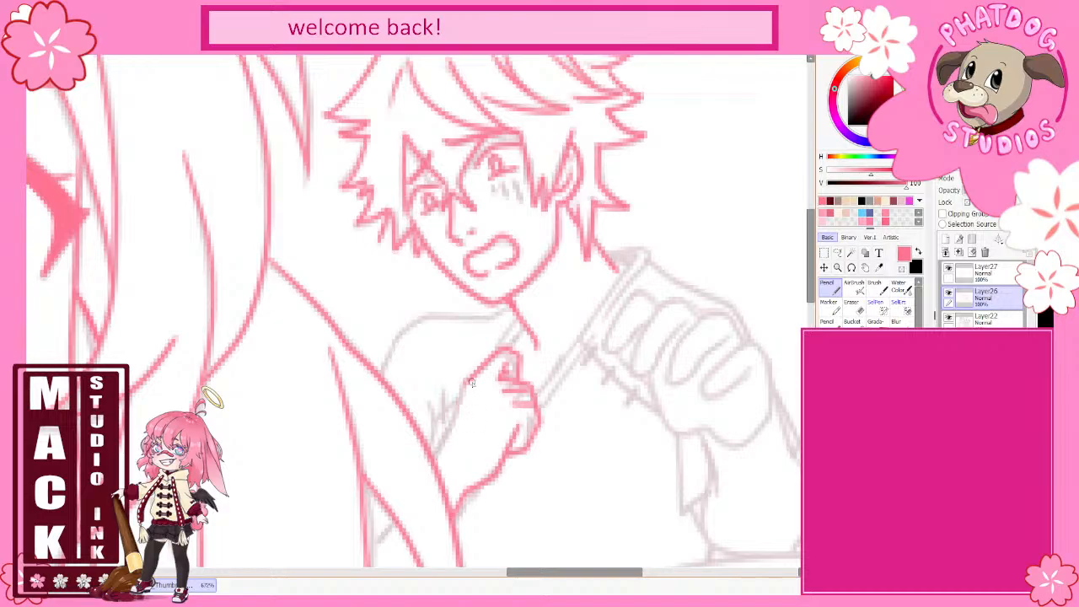
drag(460, 391, 435, 453)
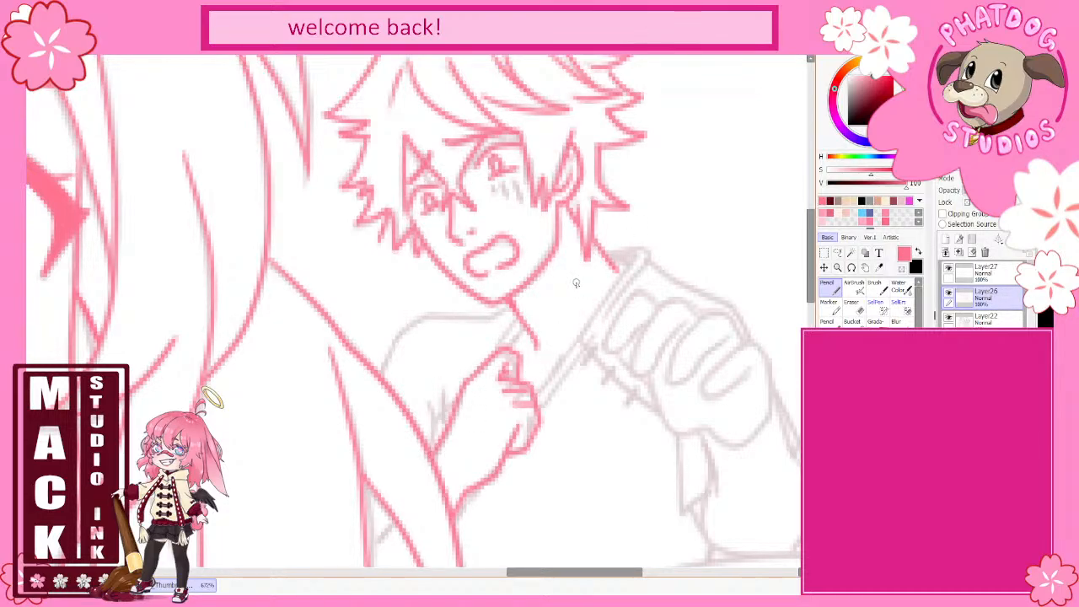
mouse_move(511, 309)
mouse_down()
mouse_move(428, 321)
mouse_move(403, 332)
mouse_move(383, 371)
mouse_up()
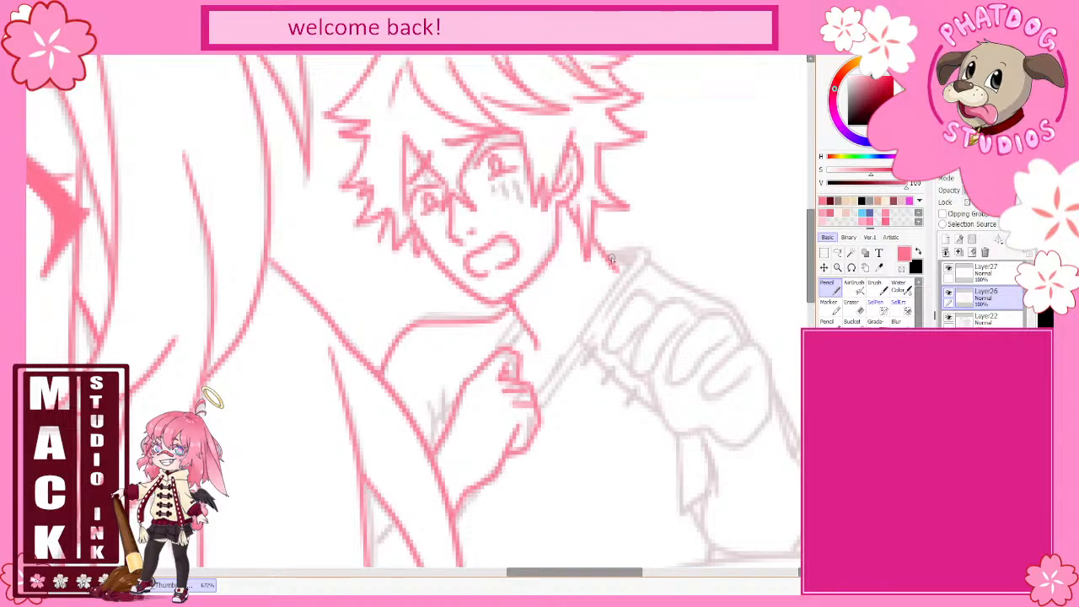
mouse_move(611, 257)
mouse_down()
mouse_move(639, 255)
mouse_move(537, 399)
mouse_up()
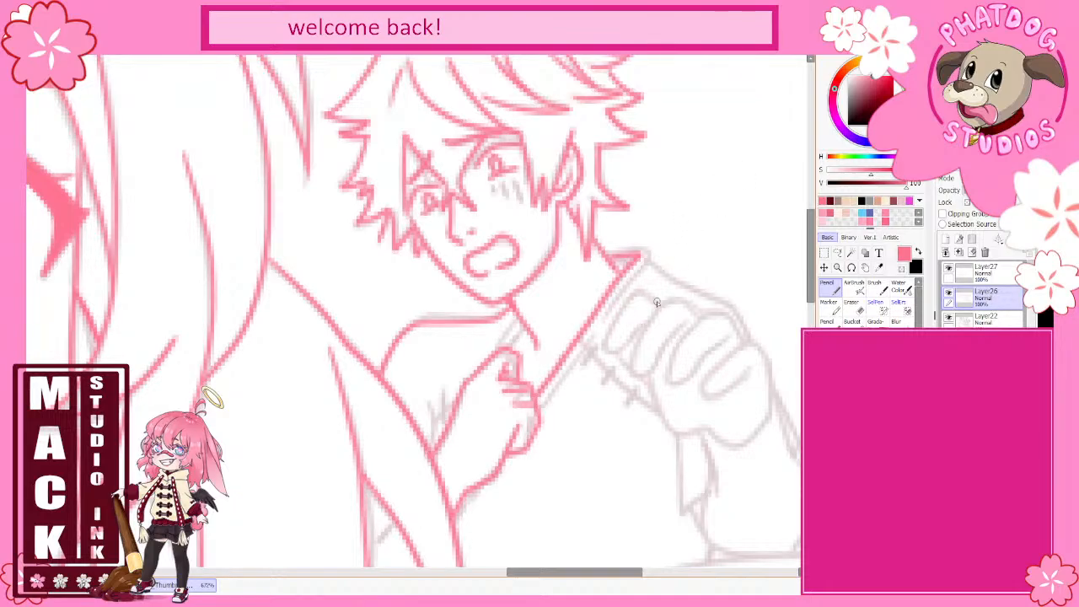
- Ink the boy's raised clenched hand with its four curled fingers, the back of the hand and the heel of the palm
mouse_move(660, 304)
mouse_down()
mouse_move(635, 297)
mouse_move(617, 351)
mouse_up()
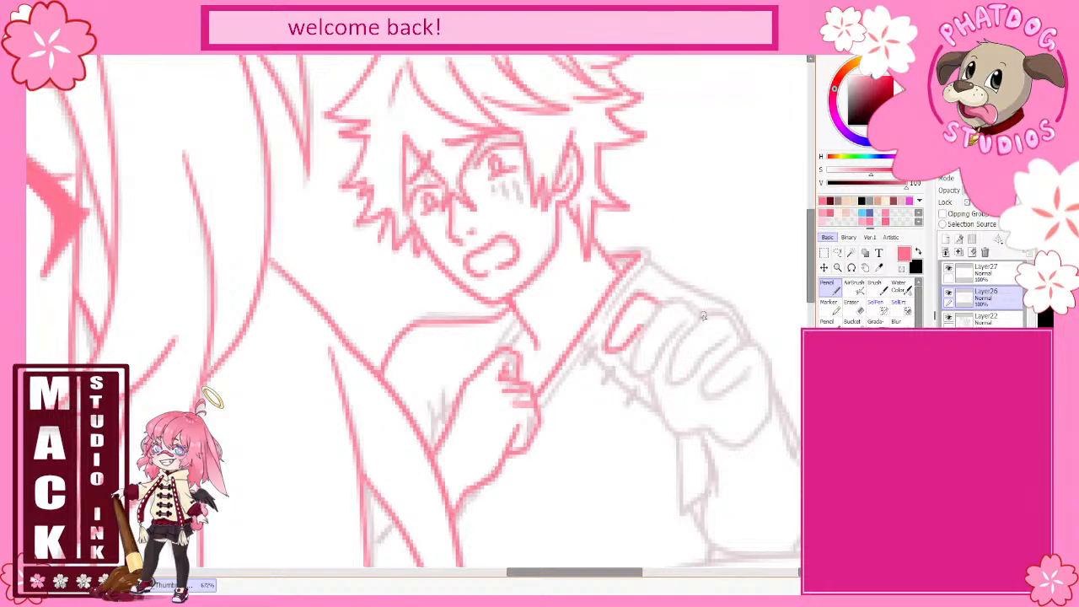
mouse_move(705, 317)
mouse_down()
mouse_move(672, 300)
mouse_move(632, 368)
mouse_move(640, 376)
mouse_move(680, 330)
mouse_move(725, 315)
mouse_move(751, 334)
mouse_move(745, 343)
mouse_move(720, 314)
mouse_move(699, 321)
mouse_move(666, 379)
mouse_move(686, 379)
mouse_move(749, 327)
mouse_up()
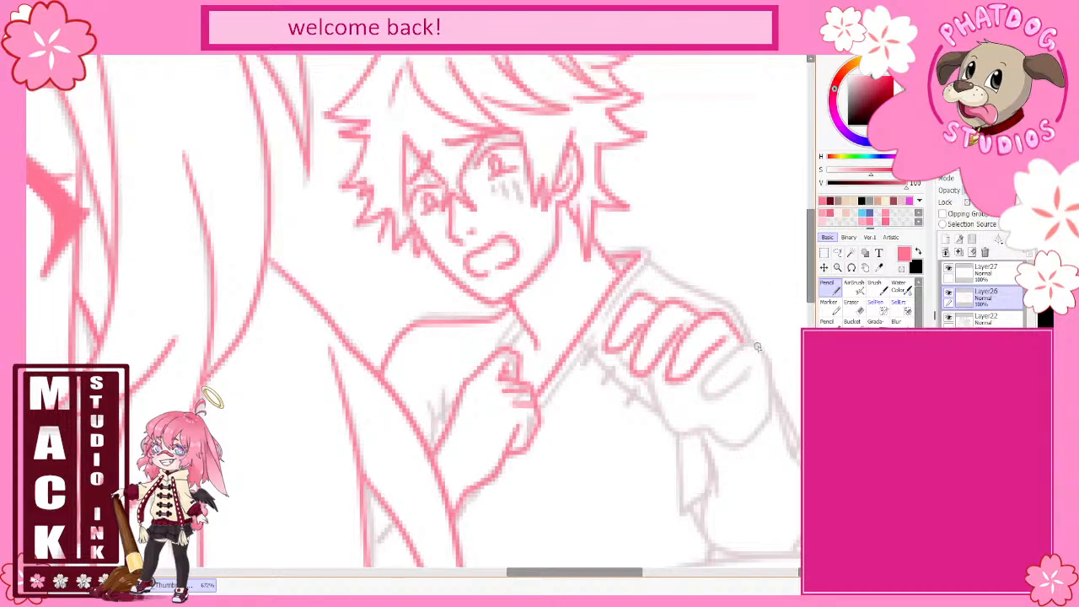
mouse_move(716, 371)
mouse_down()
mouse_move(702, 393)
mouse_move(723, 396)
mouse_move(752, 371)
mouse_move(758, 347)
mouse_move(770, 422)
mouse_up()
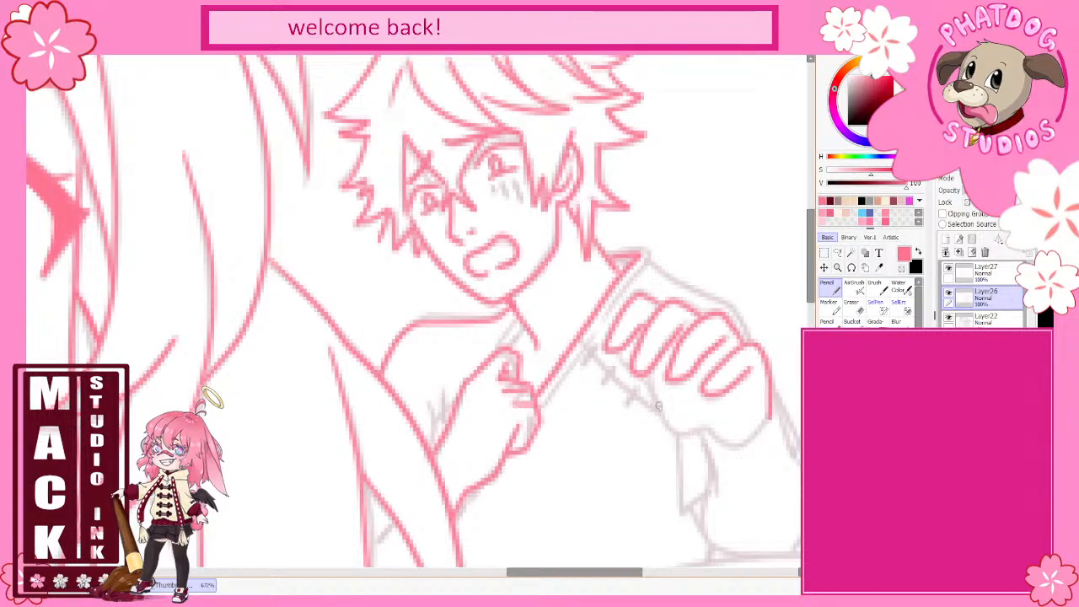
mouse_move(655, 392)
mouse_down()
mouse_move(615, 375)
mouse_move(627, 341)
mouse_up()
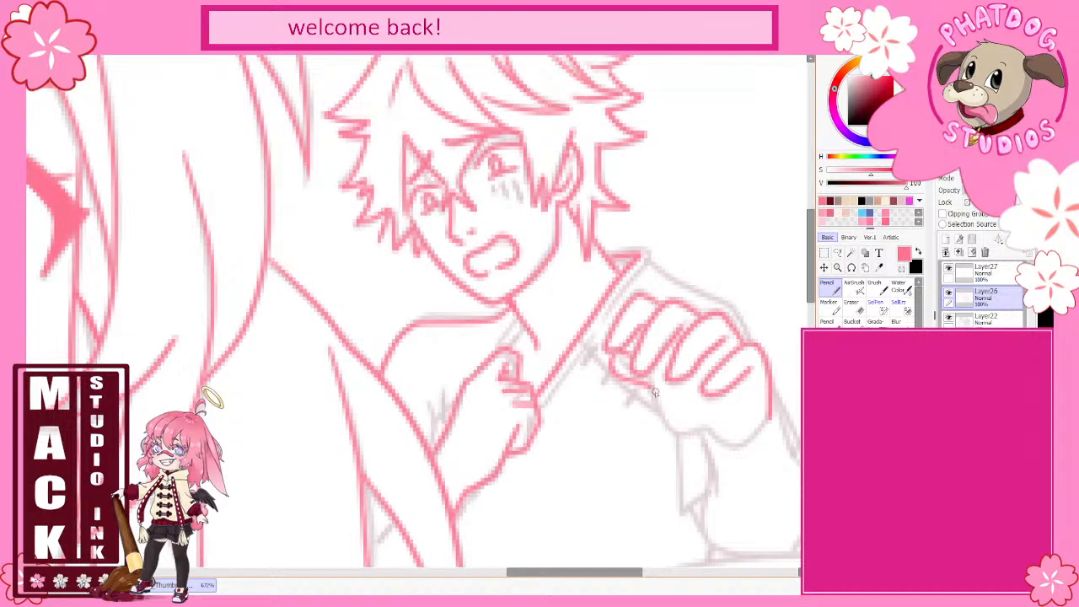
mouse_move(666, 408)
mouse_down()
mouse_move(678, 429)
mouse_move(714, 430)
mouse_move(761, 440)
mouse_up()
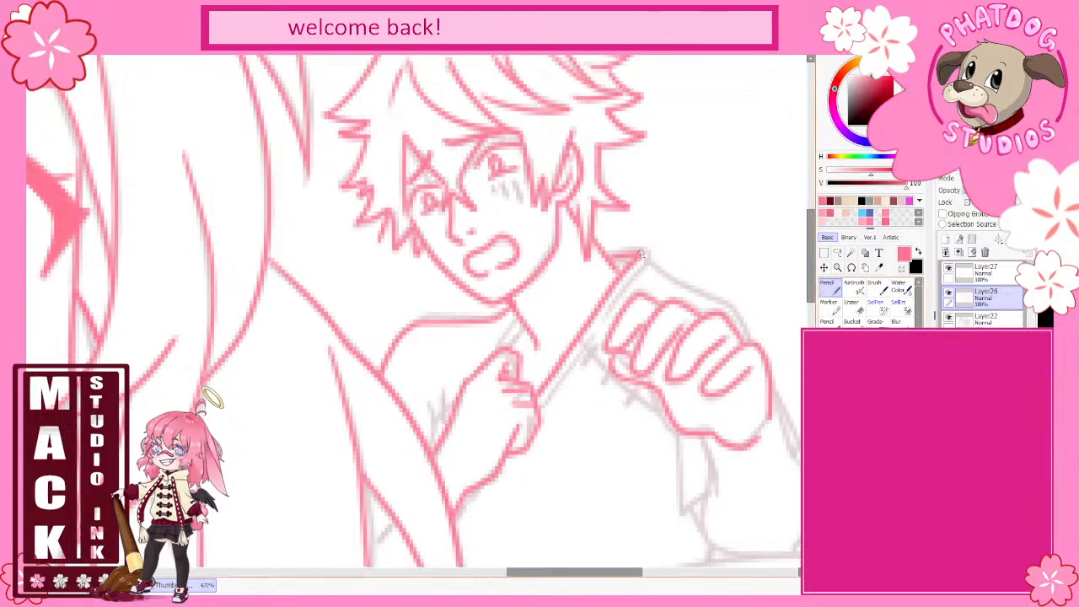
- Ink the second parallel line of the boy's collar edge and the short collar line below his neck
drag(646, 260, 539, 403)
key(ctrl+z)
drag(589, 341, 539, 407)
mouse_move(524, 326)
mouse_down()
mouse_move(513, 347)
mouse_move(501, 345)
mouse_up()
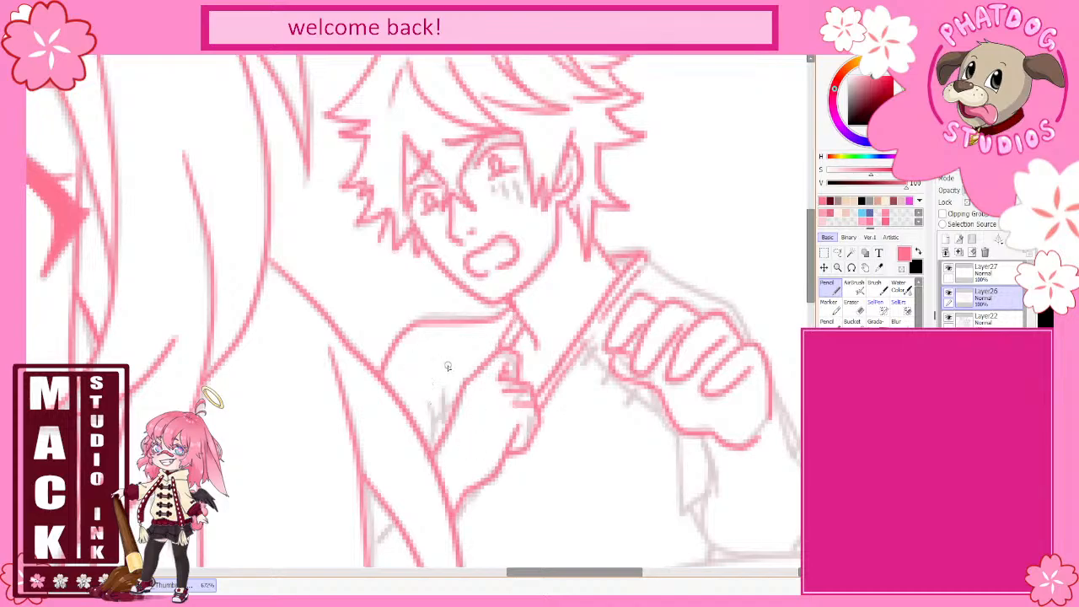
- Ink the jagged folds above the boy's forearm and the seam with cross-stitch marks under his clenched hand
mouse_move(434, 404)
mouse_down()
mouse_move(432, 453)
mouse_move(444, 405)
mouse_move(446, 422)
mouse_up()
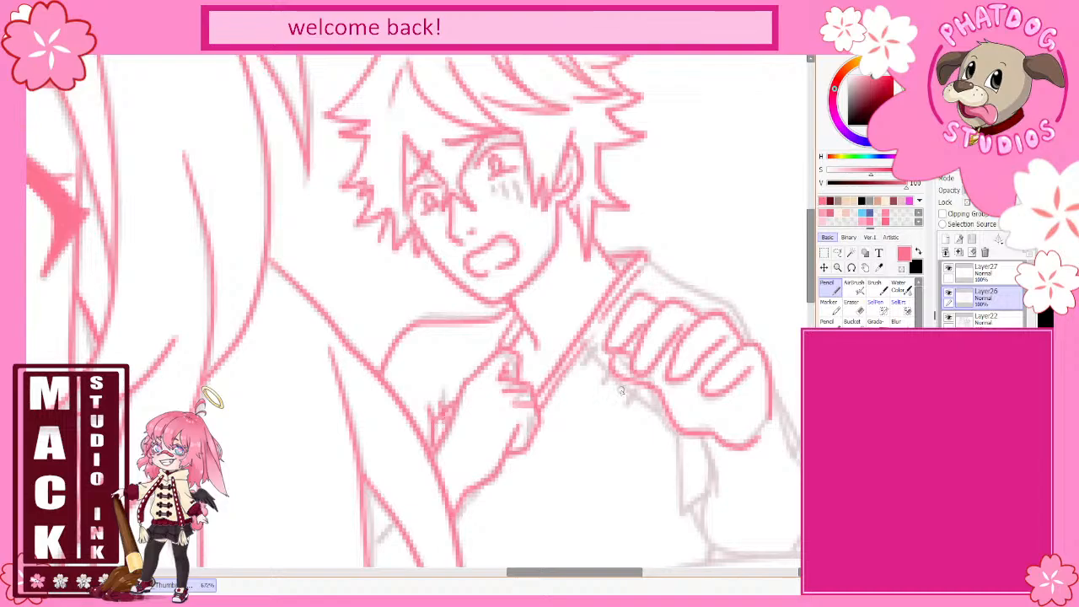
drag(588, 350, 678, 434)
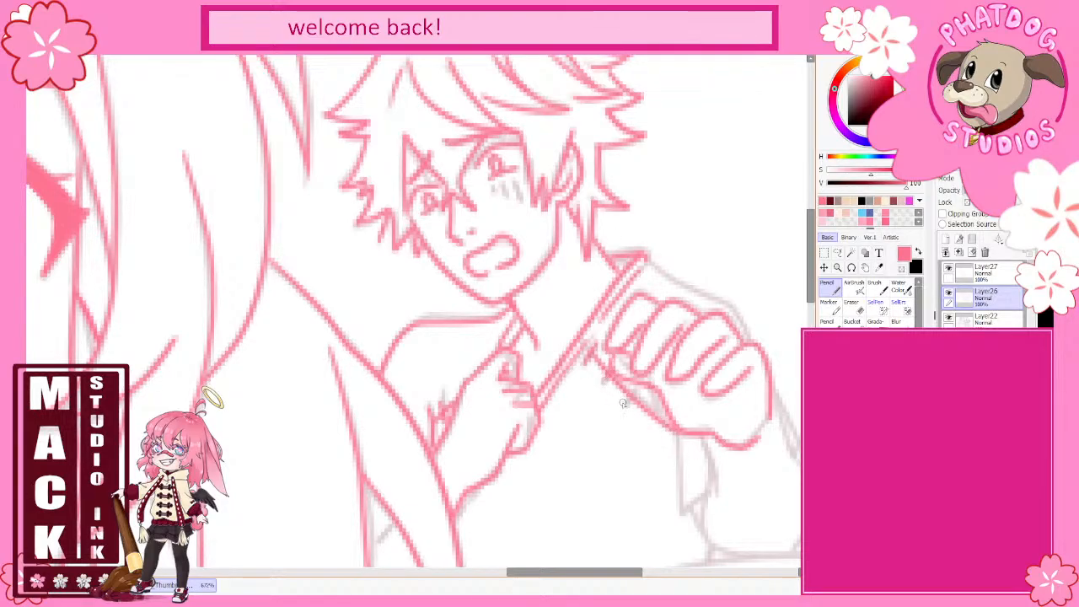
mouse_move(634, 391)
mouse_down()
mouse_move(626, 407)
mouse_move(653, 415)
mouse_up()
- Ink both sides of the forearm under the clenched hand, the hanging sleeve edges and the shoulder outline above the fingers
scroll(814, 312, down, 5)
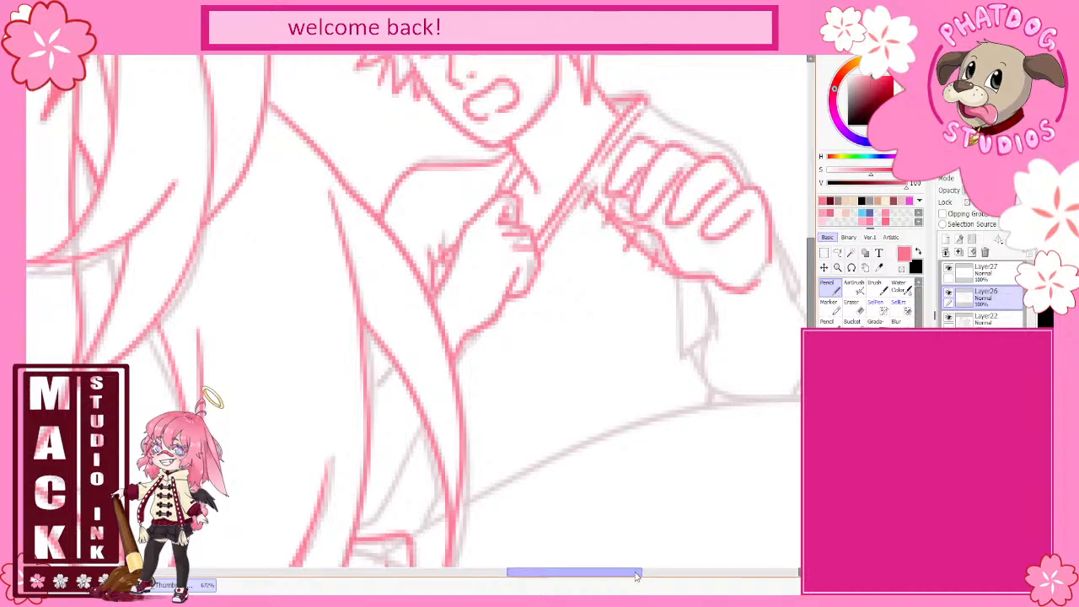
drag(637, 576, 657, 576)
mouse_move(590, 278)
mouse_down()
mouse_move(608, 340)
mouse_move(601, 312)
mouse_move(591, 369)
mouse_move(619, 401)
mouse_up()
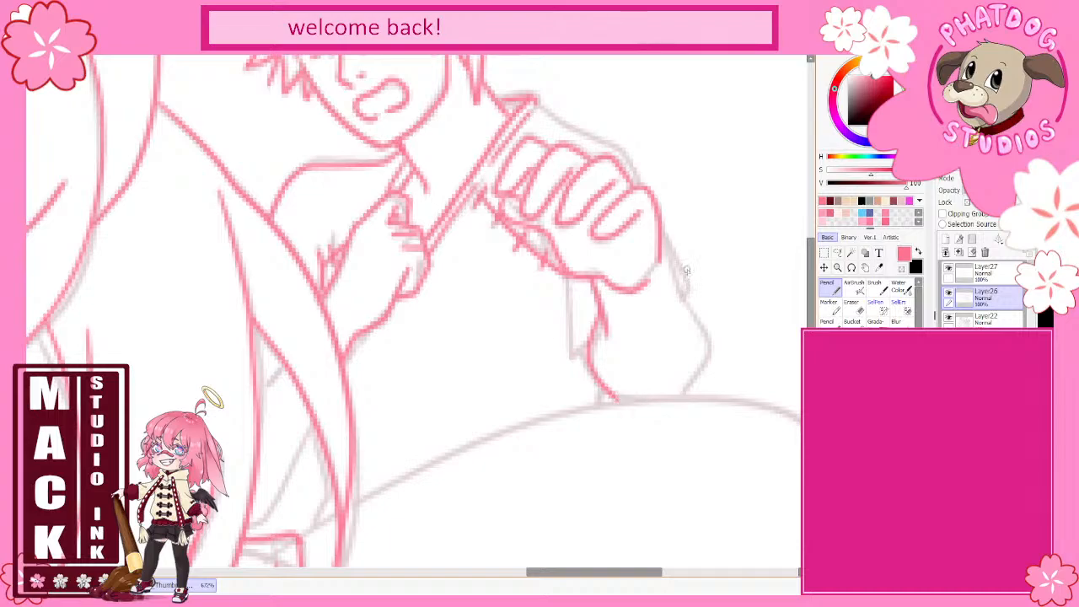
mouse_move(660, 241)
mouse_down()
mouse_move(703, 331)
mouse_move(707, 364)
mouse_move(689, 394)
mouse_up()
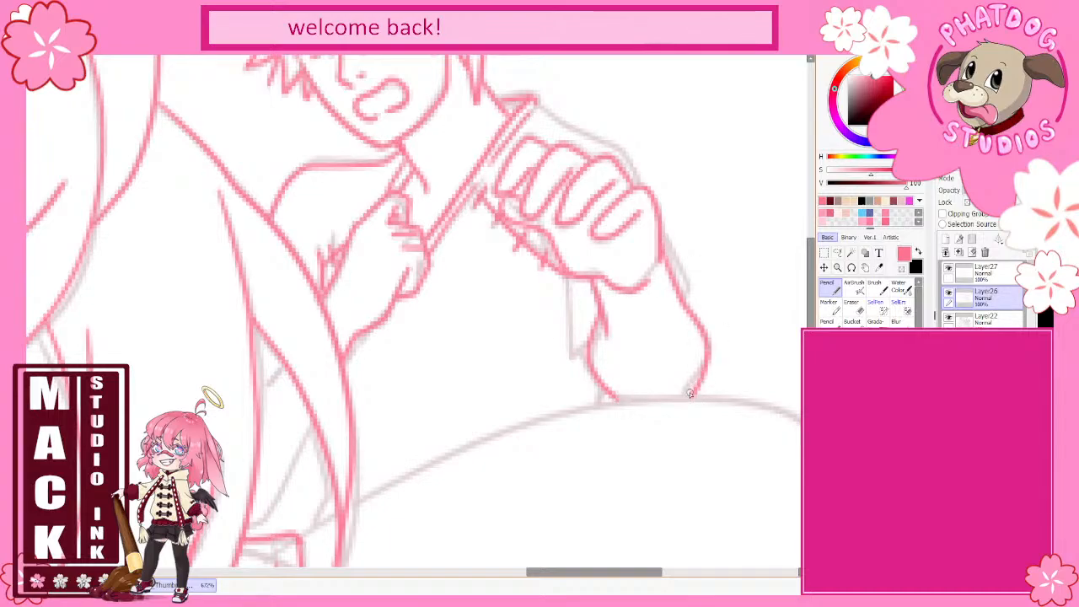
drag(664, 230, 689, 311)
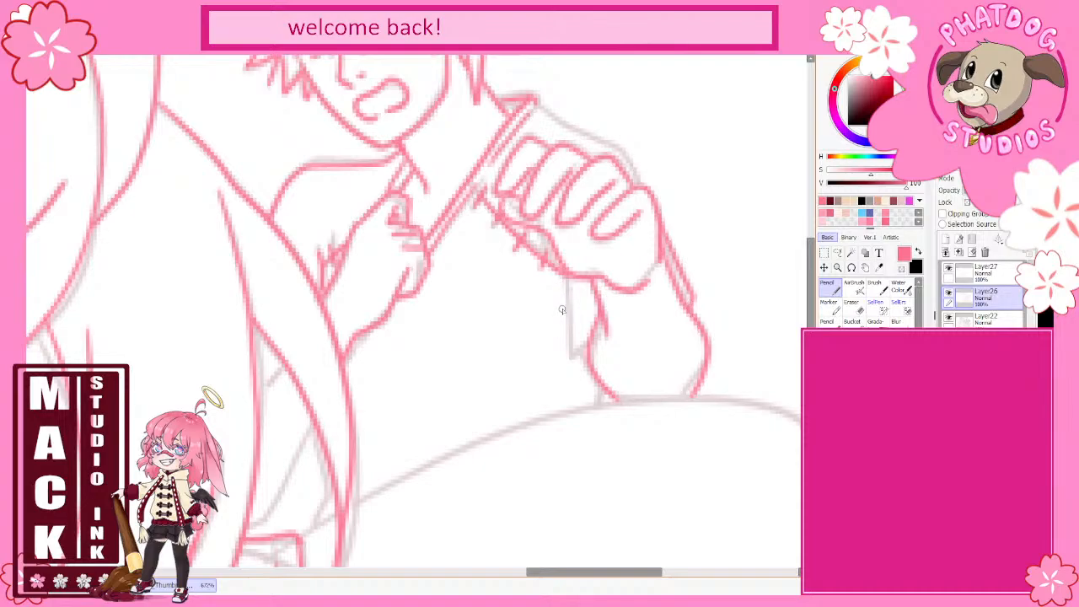
mouse_move(557, 277)
mouse_down()
mouse_move(577, 370)
mouse_move(589, 368)
mouse_move(597, 338)
mouse_move(592, 374)
mouse_move(578, 367)
mouse_move(586, 342)
mouse_up()
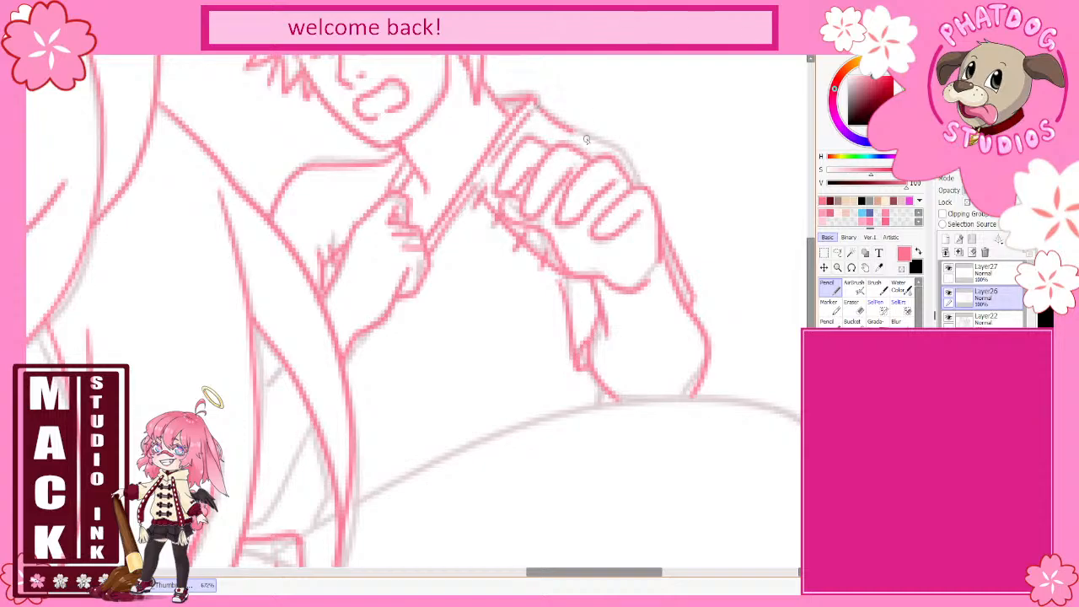
drag(587, 140, 641, 191)
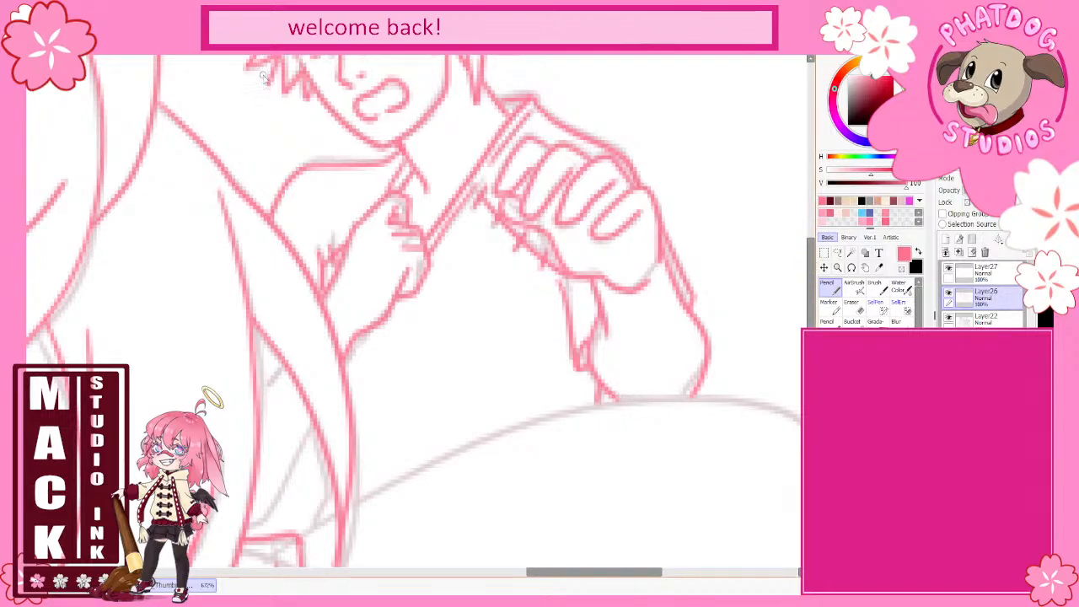
- Ink the long curved top of the bent leg in front of the boy and round its outer corner at the knee
scroll(338, 267, down, 5)
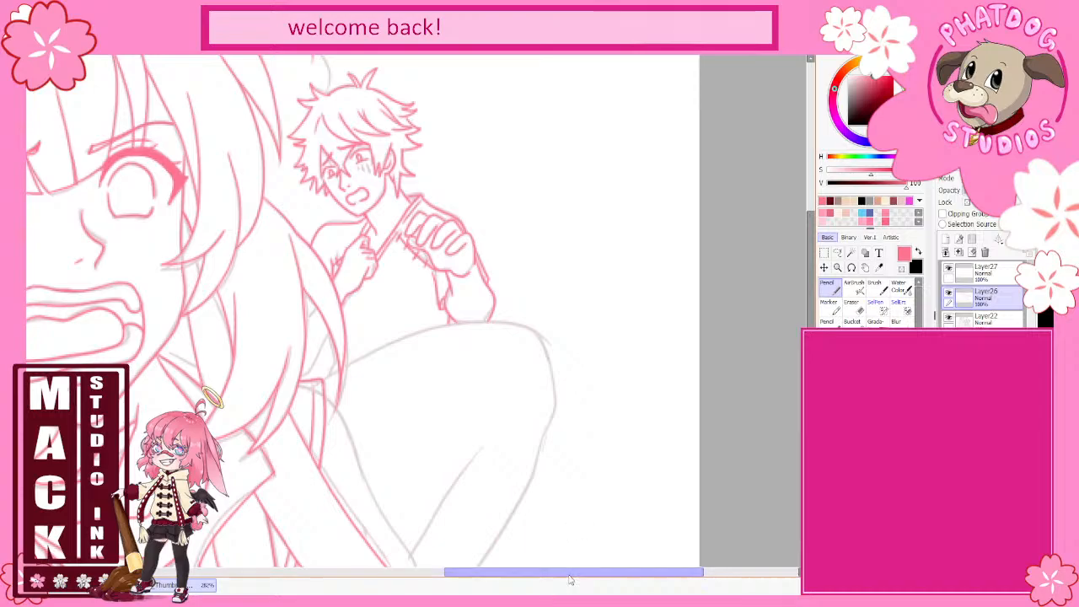
scroll(553, 421, down, 5)
scroll(547, 413, up, 4)
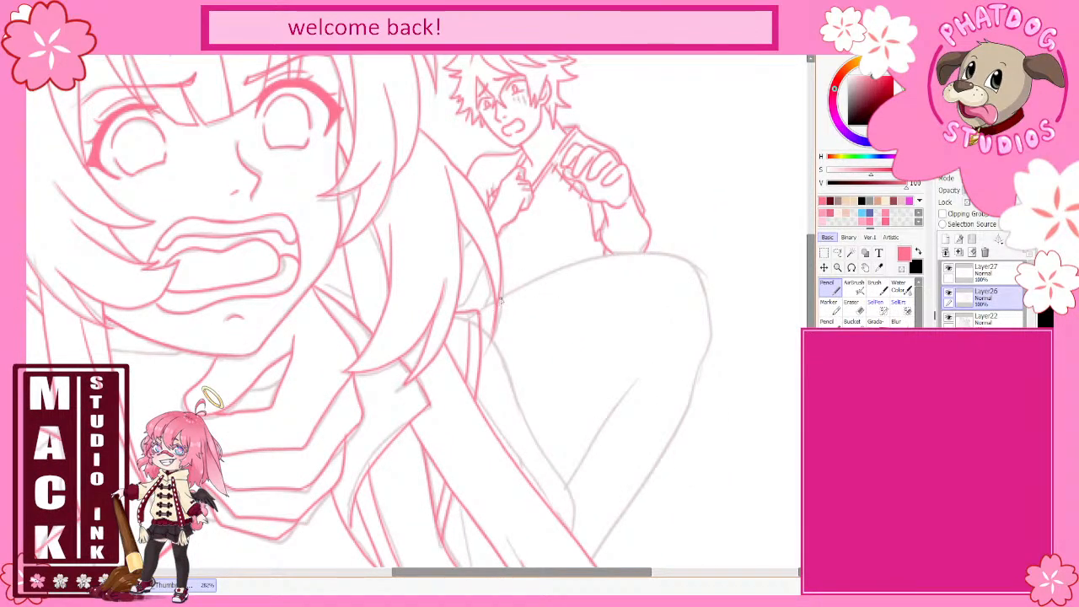
mouse_move(501, 298)
mouse_down()
mouse_move(602, 258)
mouse_move(688, 264)
mouse_up()
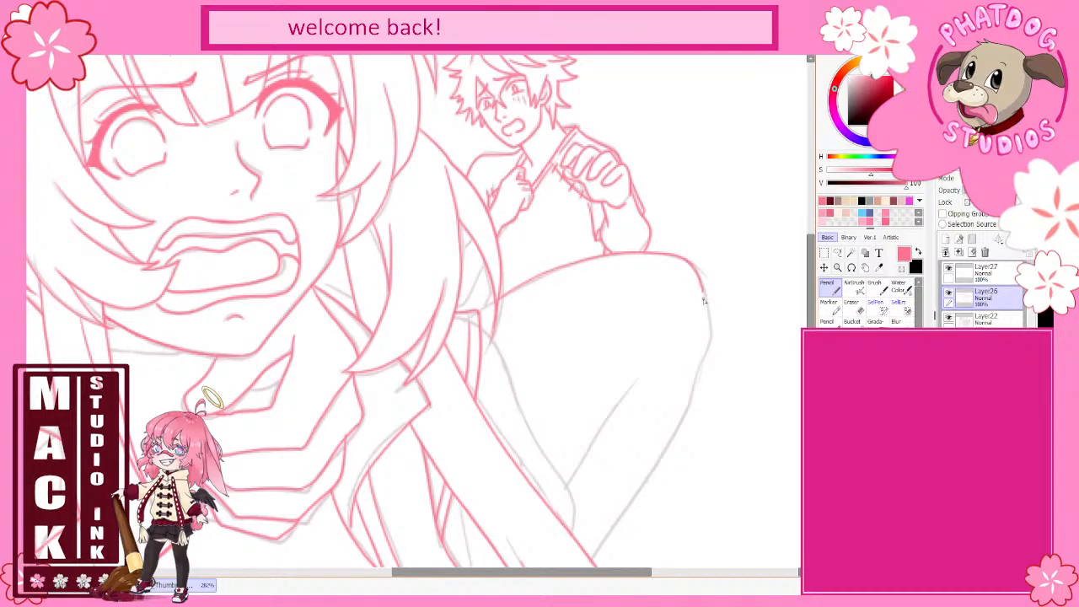
drag(704, 300, 710, 325)
key(ctrl+z)
drag(697, 274, 710, 329)
- Ink the bent leg's outer edge below the knee, the inner line beside the girl's sleeve and the crease behind the knee
scroll(744, 312, down, 1)
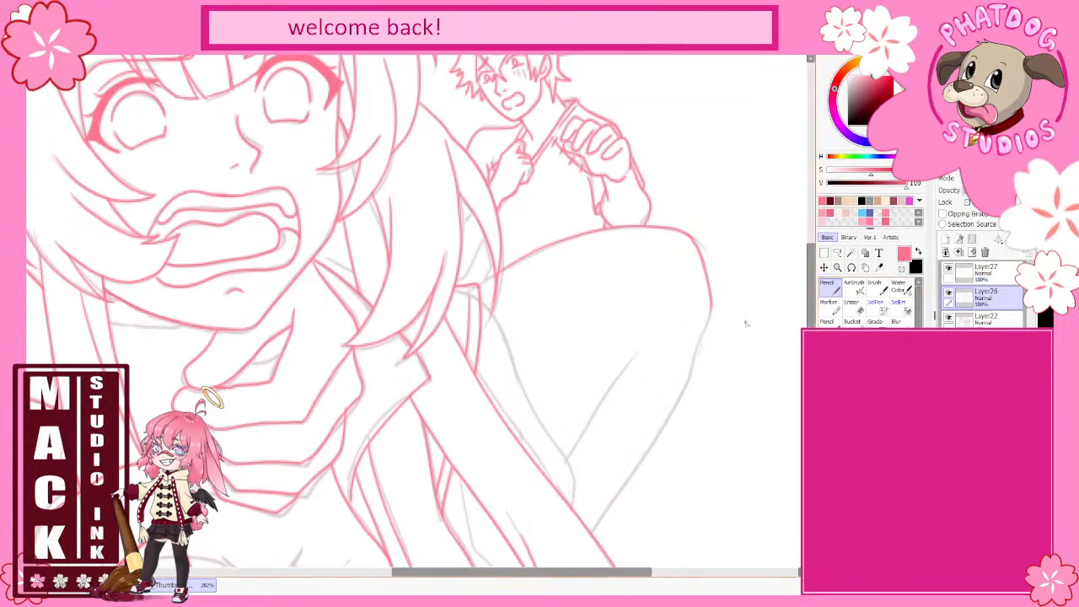
mouse_move(708, 316)
mouse_down()
mouse_move(676, 408)
mouse_move(592, 531)
mouse_up()
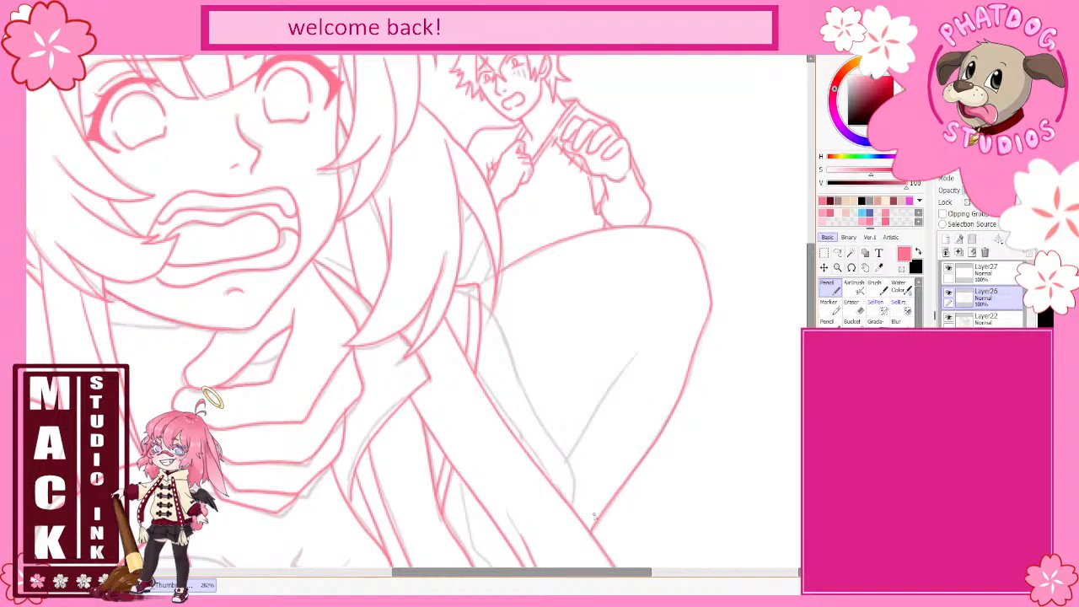
drag(493, 319, 571, 489)
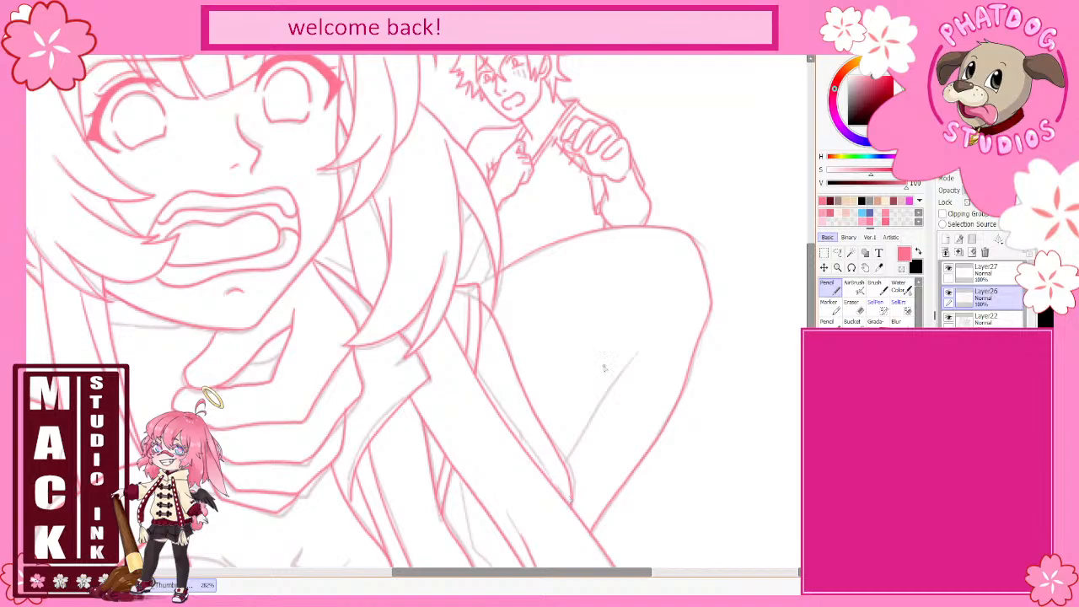
drag(570, 458, 635, 356)
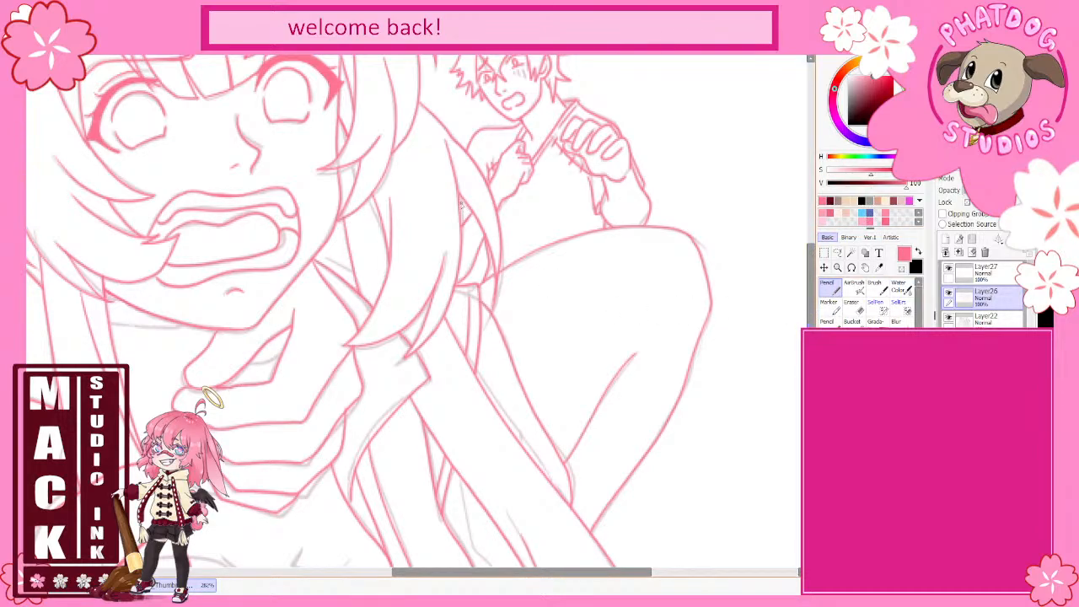
- Ink the girl's side contour, the horizontal band and the vertical lines beneath it between the long clothing folds
scroll(470, 218, down, 4)
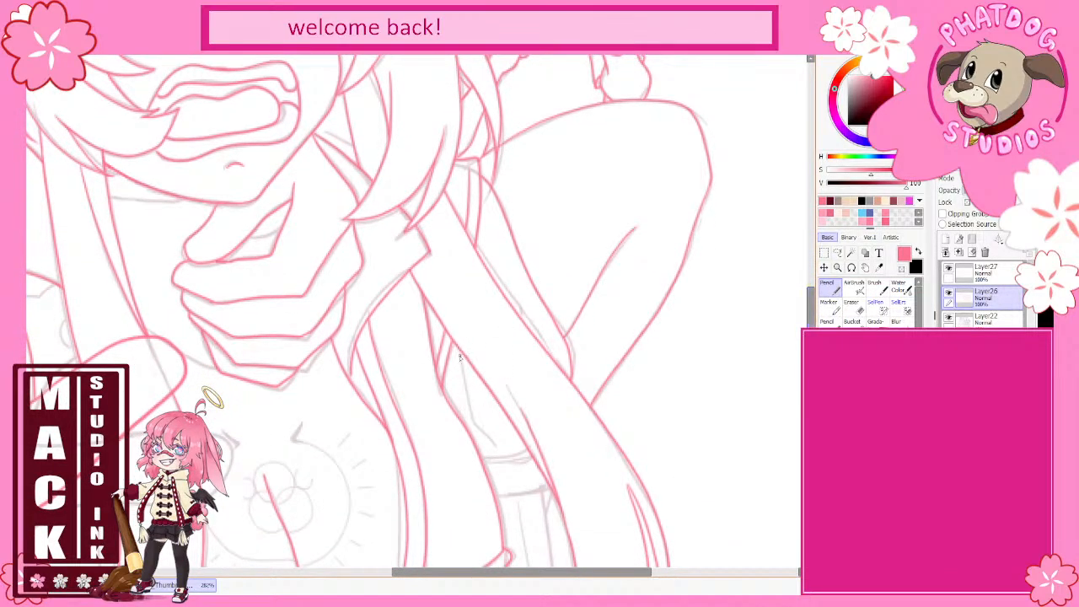
drag(460, 357, 472, 409)
mouse_move(508, 452)
mouse_down()
mouse_move(497, 350)
mouse_move(528, 342)
mouse_move(492, 355)
mouse_move(525, 351)
mouse_up()
mouse_move(496, 387)
mouse_down()
mouse_move(546, 381)
mouse_move(558, 488)
mouse_move(518, 398)
mouse_move(531, 486)
mouse_up()
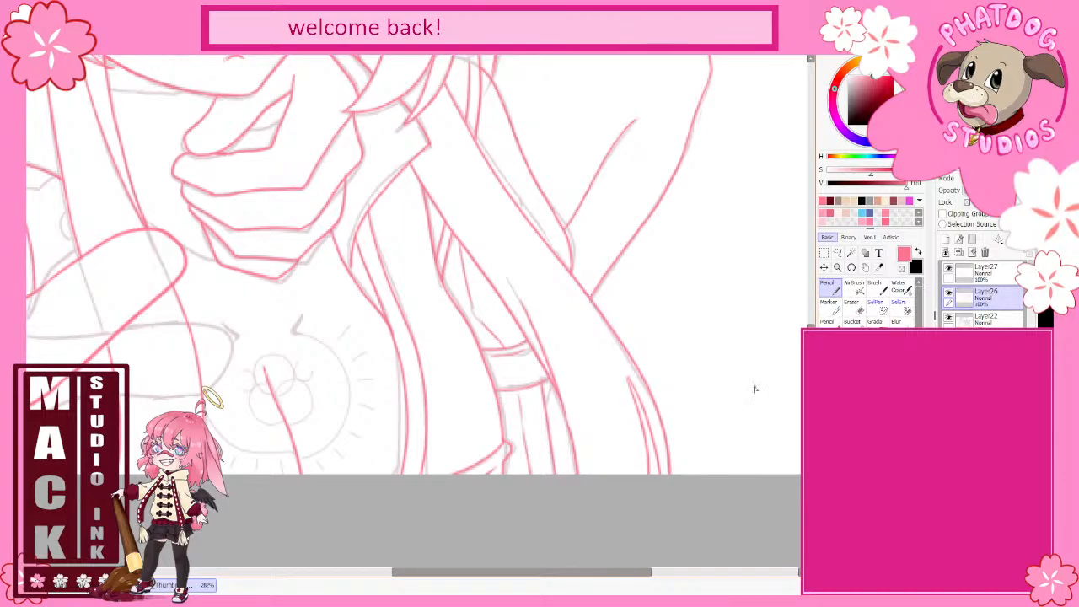
- Ink the short line in the gap above the girl's hand, the curve below her fingers and the line under her jaw
scroll(692, 423, down, 2)
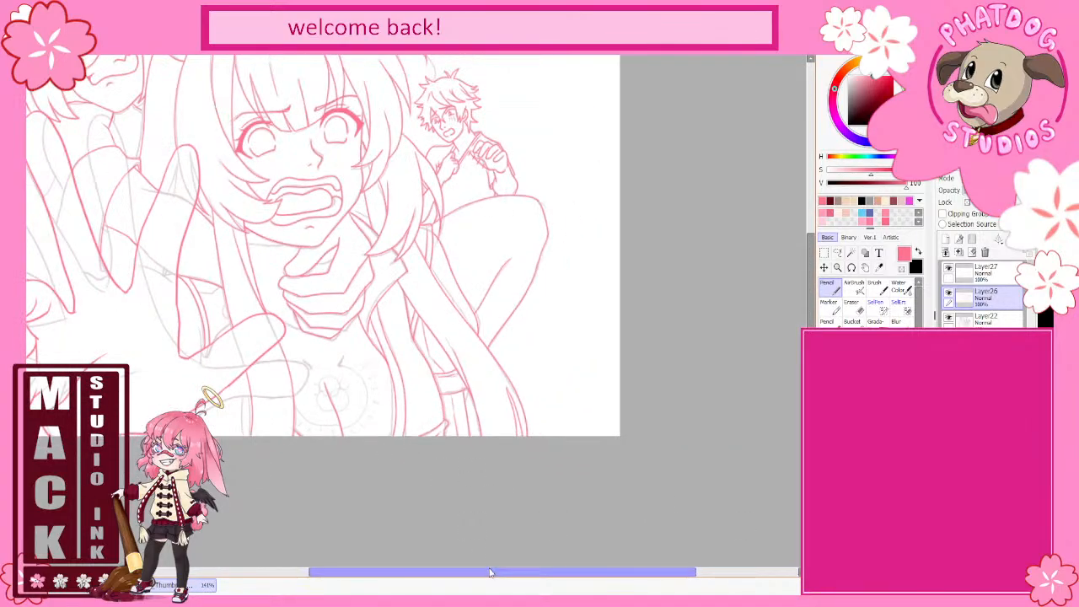
scroll(377, 274, up, 3)
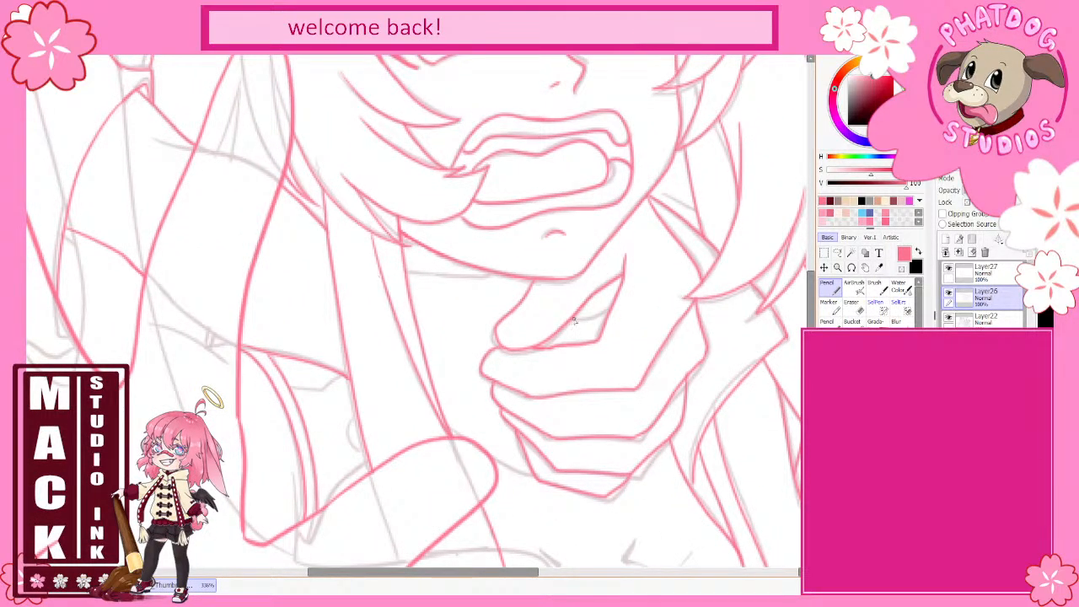
drag(575, 320, 610, 309)
drag(406, 271, 493, 273)
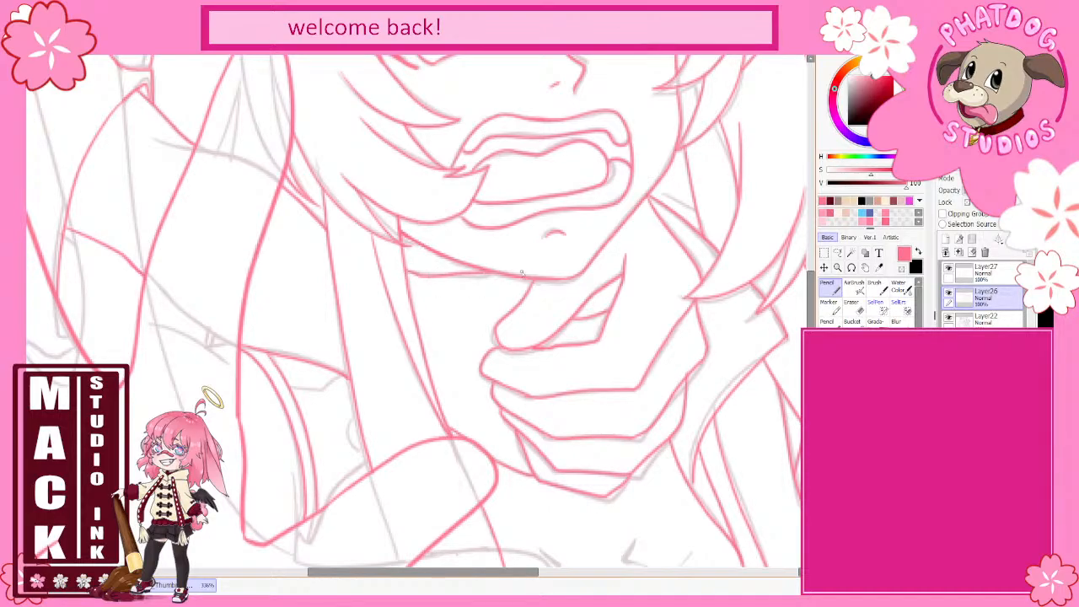
- Ink the short crease and the long rounded outline of the bent leg behind the outstretched hand's curled finger
scroll(509, 404, down, 2)
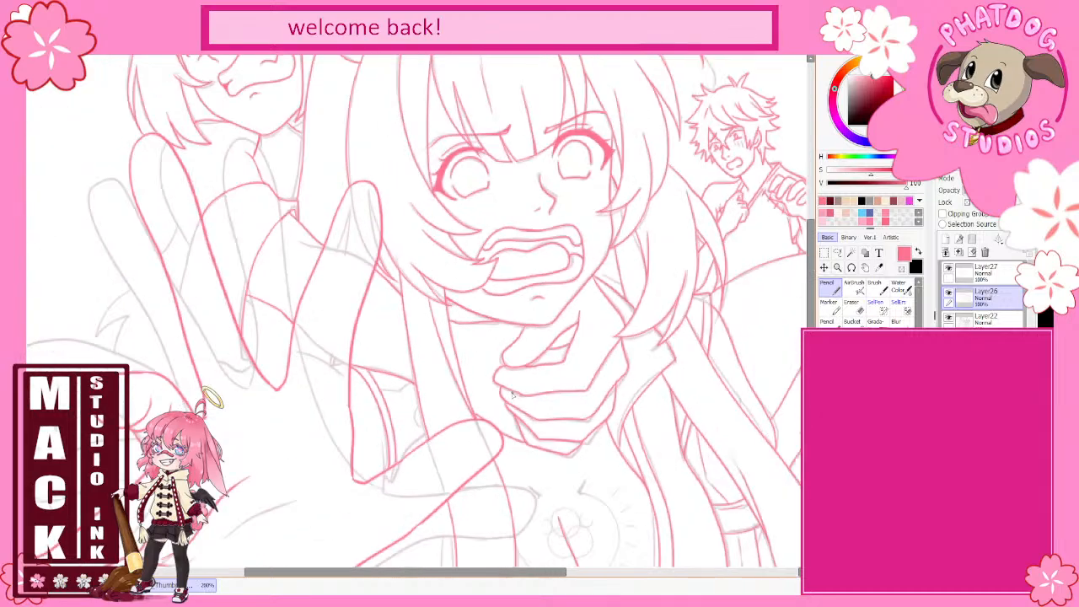
scroll(577, 374, up, 2)
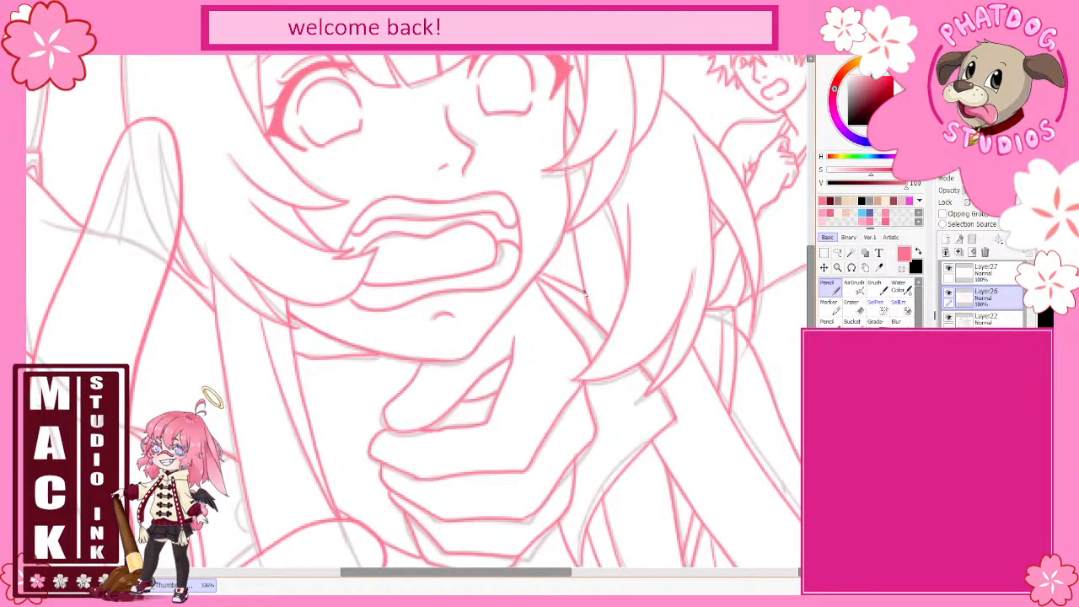
scroll(584, 292, down, 3)
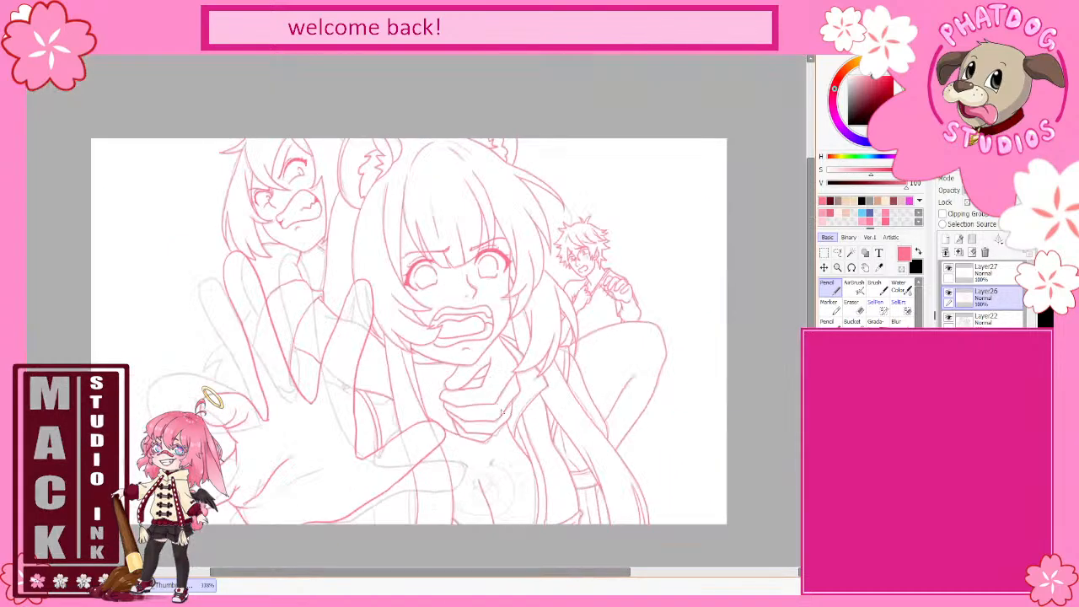
drag(524, 576, 429, 580)
scroll(332, 506, up, 2)
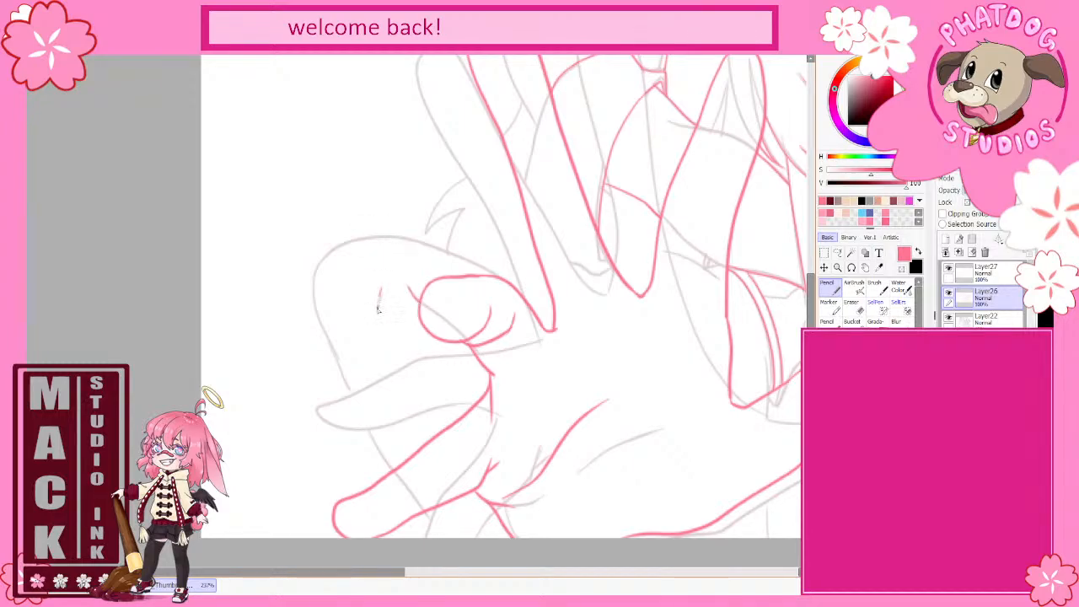
drag(380, 289, 378, 312)
drag(313, 287, 339, 361)
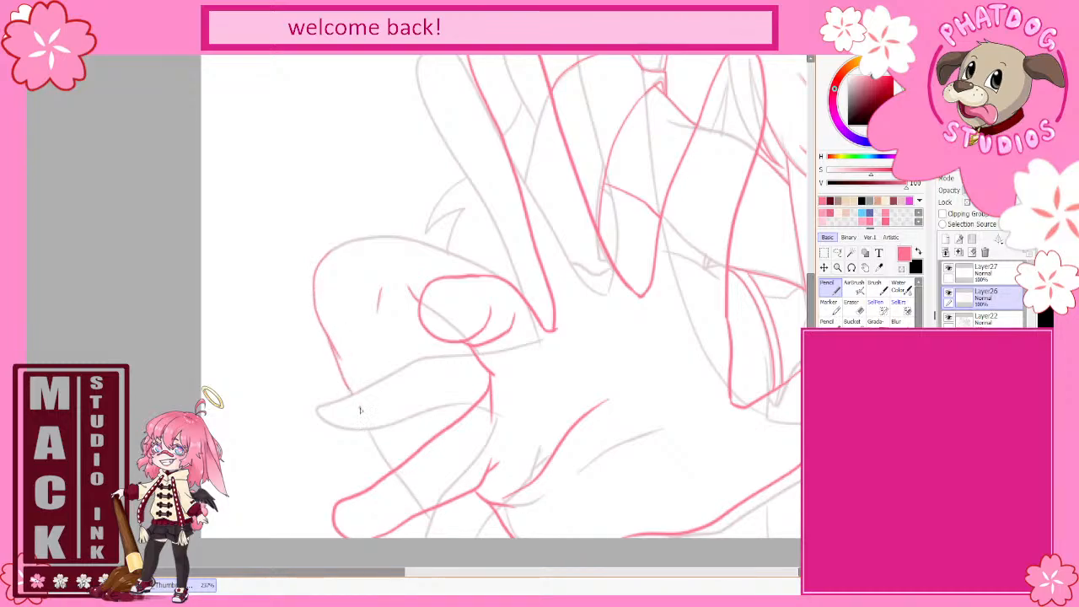
key(ctrl+z)
drag(327, 334, 384, 457)
mouse_move(353, 245)
mouse_down()
mouse_move(412, 242)
mouse_move(499, 278)
mouse_up()
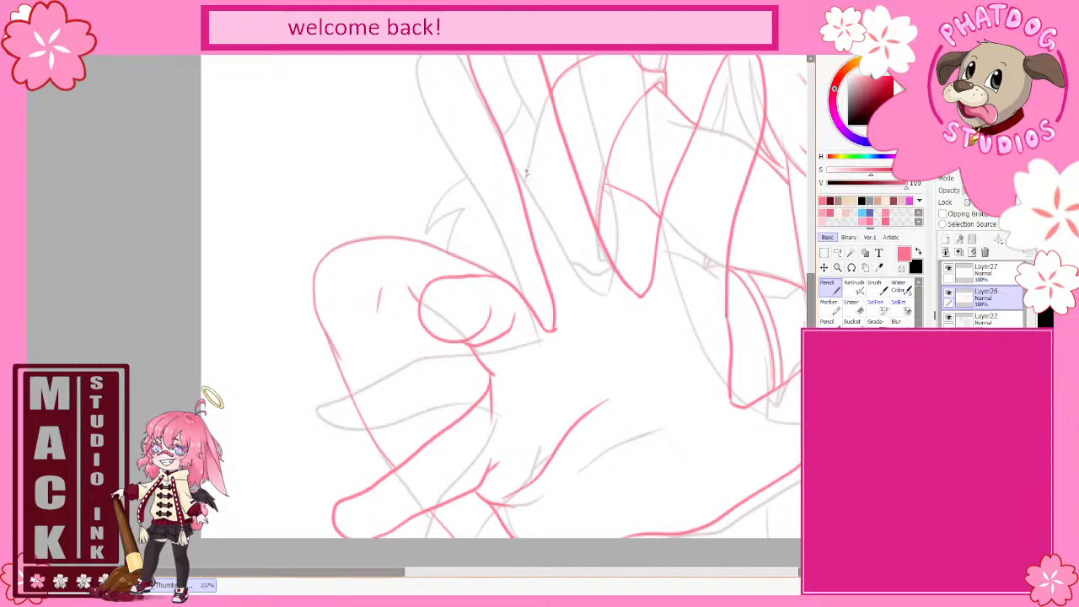
- Ink the curve running from the raised finger down into the pointed tuft above the bent knee
scroll(527, 172, down, 5)
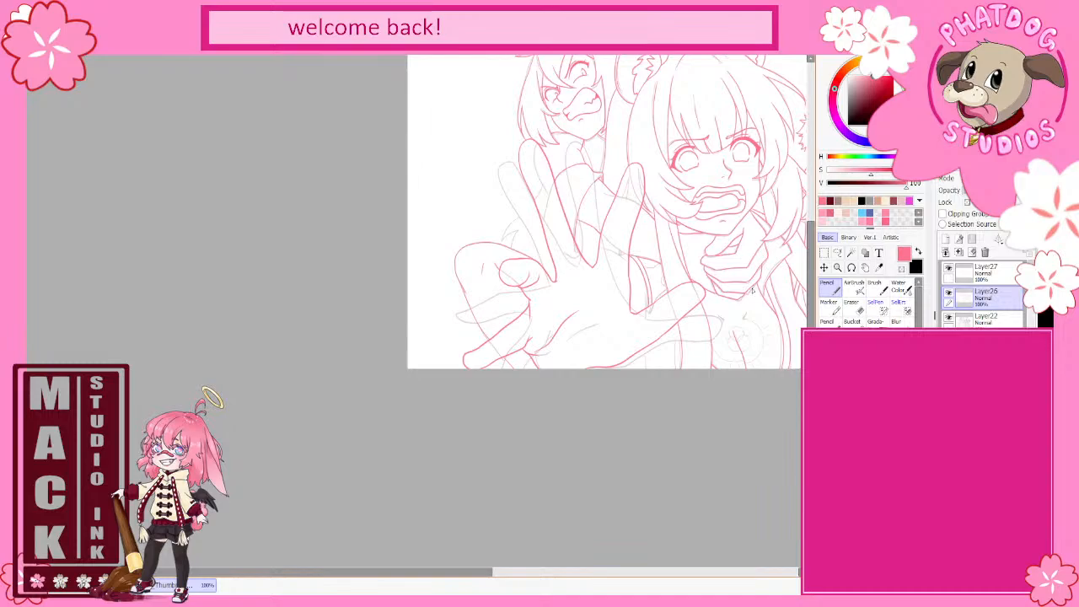
scroll(545, 262, up, 3)
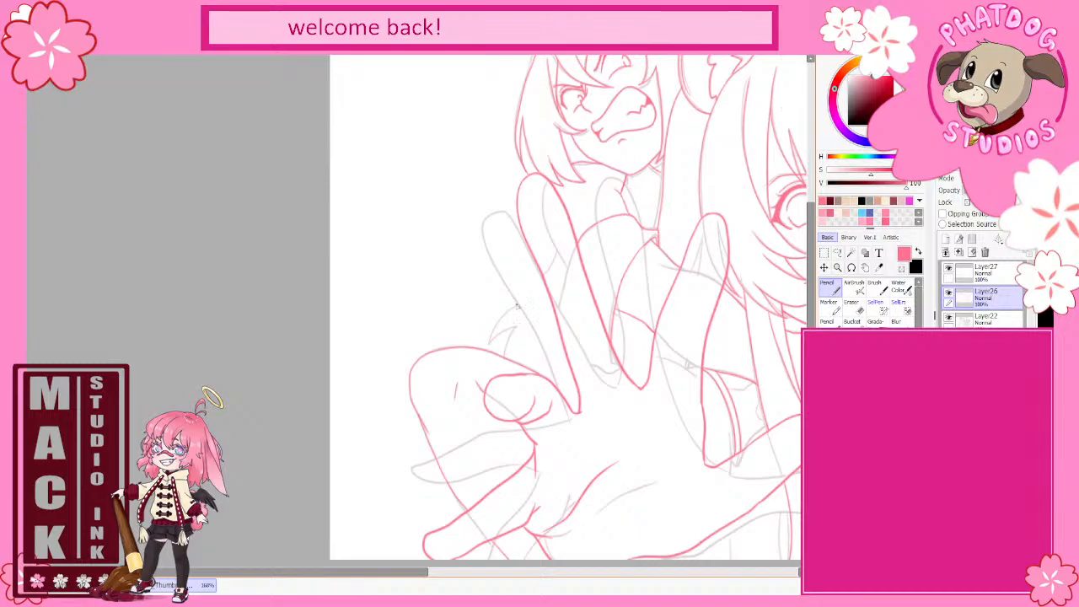
mouse_move(543, 280)
mouse_down()
mouse_move(495, 337)
mouse_move(521, 319)
mouse_move(508, 344)
mouse_up()
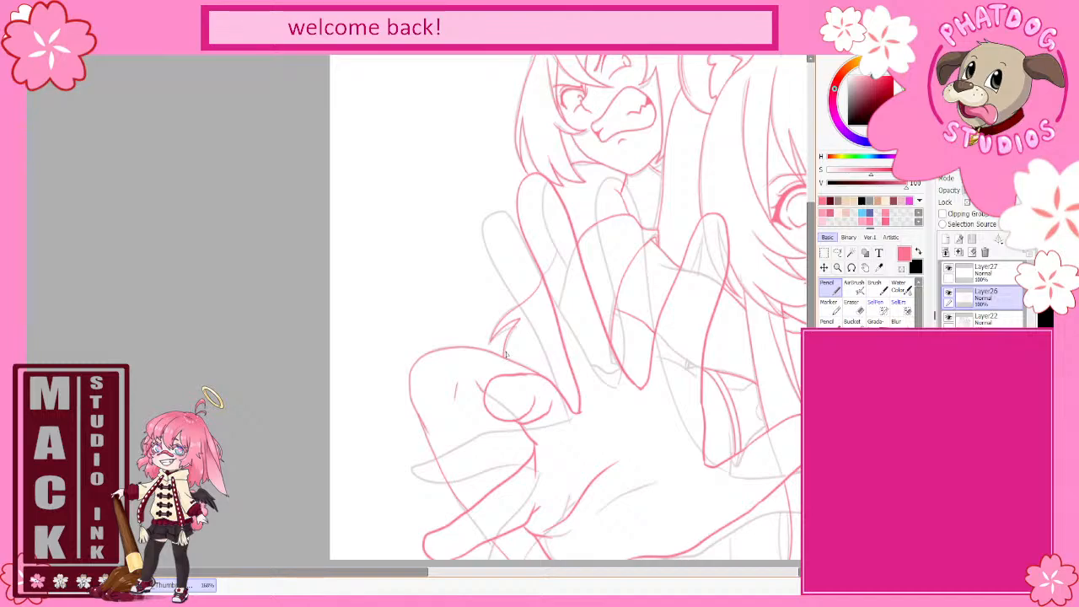
- Hide the grey sketch on Layer22 to examine the full line art alone, and show it again
scroll(590, 363, down, 5)
scroll(613, 377, up, 2)
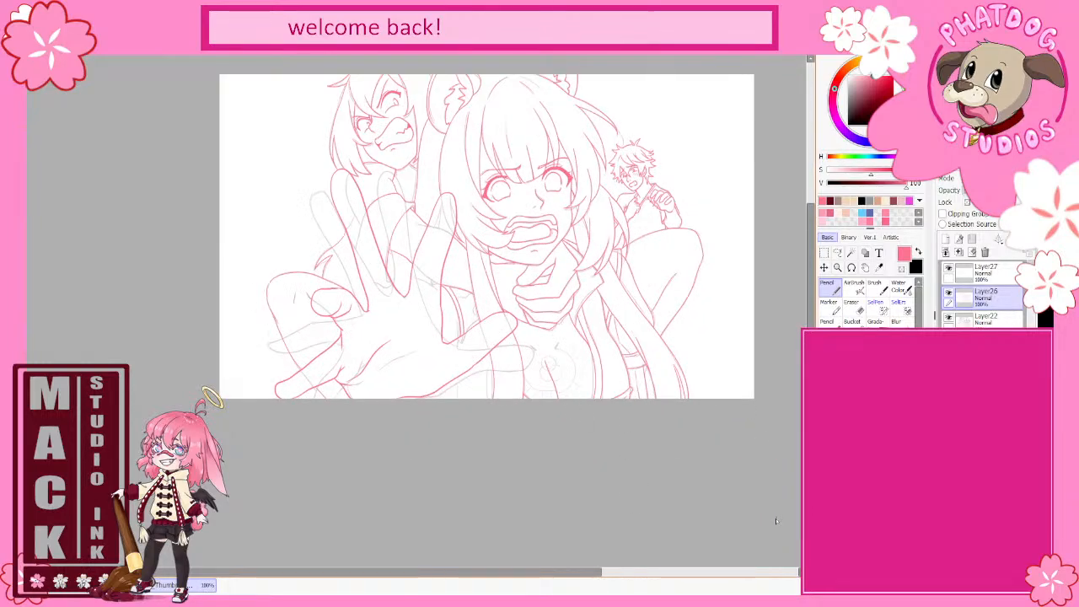
drag(812, 278, 811, 242)
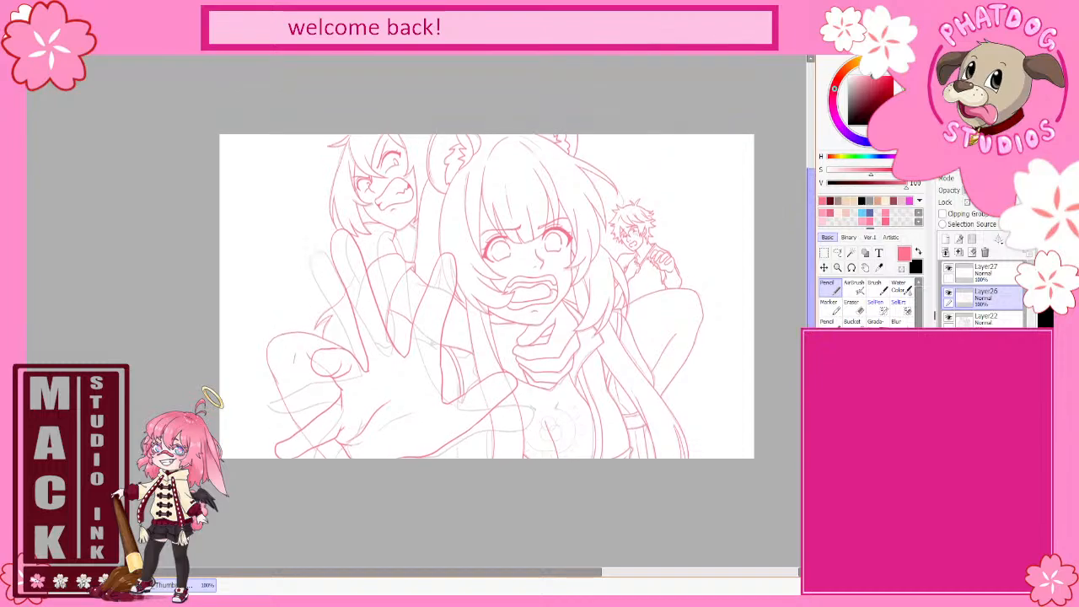
click(949, 318)
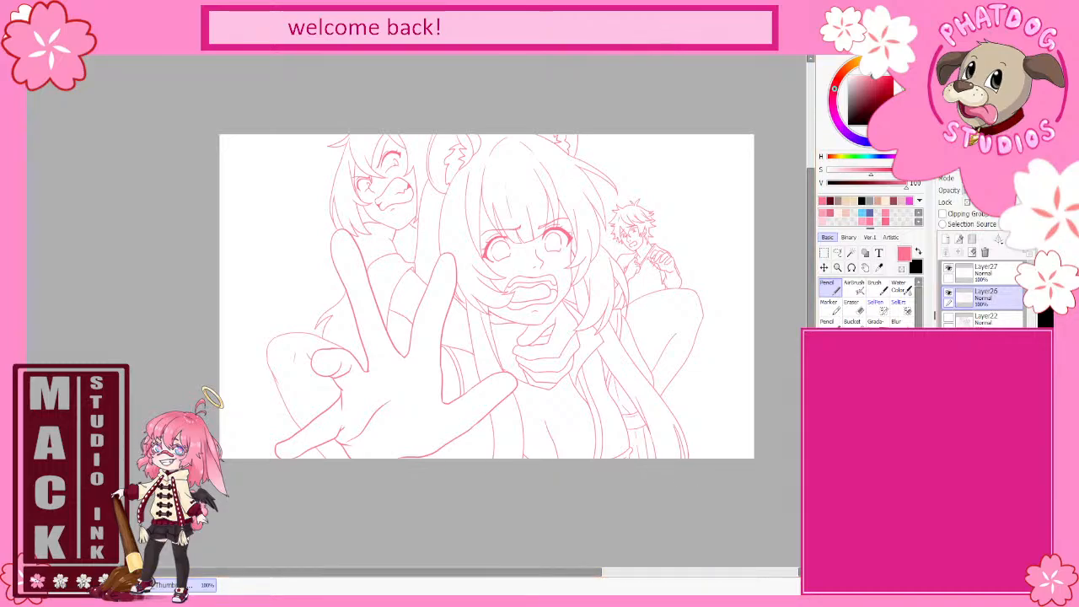
click(949, 318)
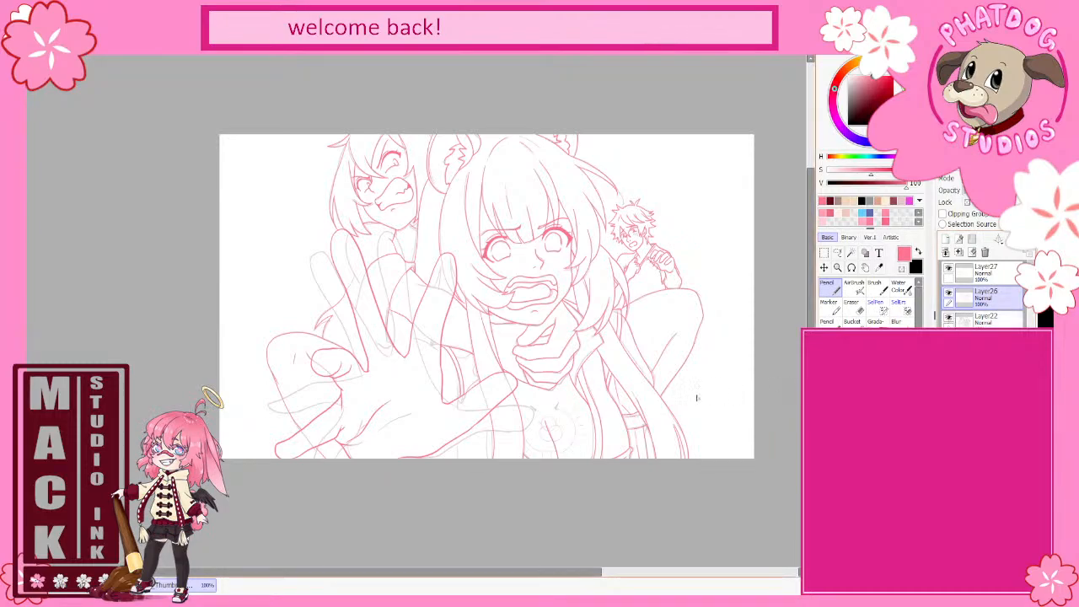
- Ink the small rounded detail and the short fold line in the gap between the outstretched hand's finger and thumb
scroll(470, 504, up, 5)
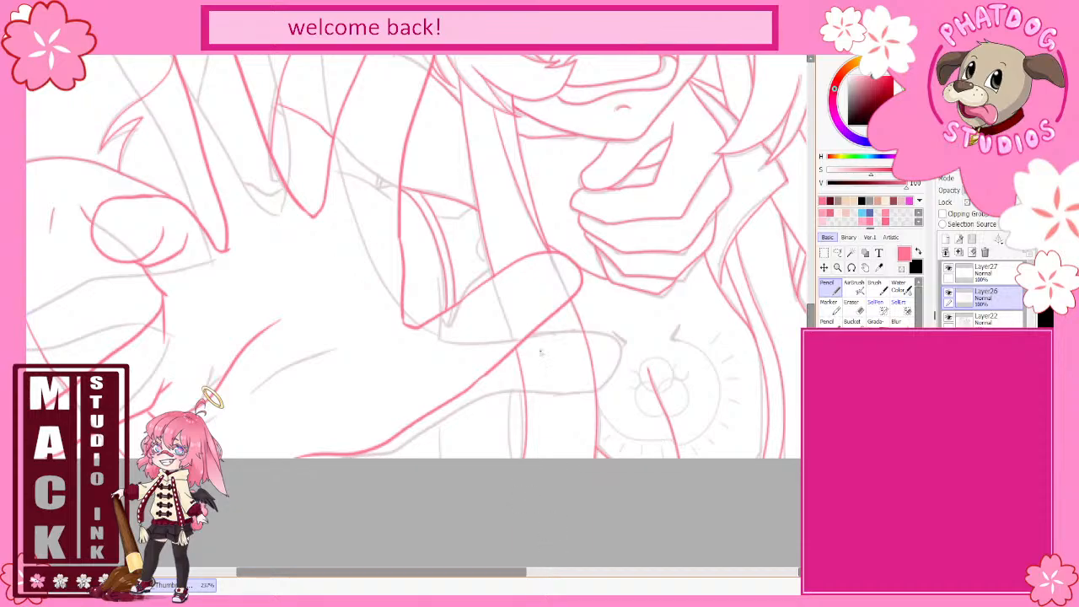
scroll(541, 353, down, 2)
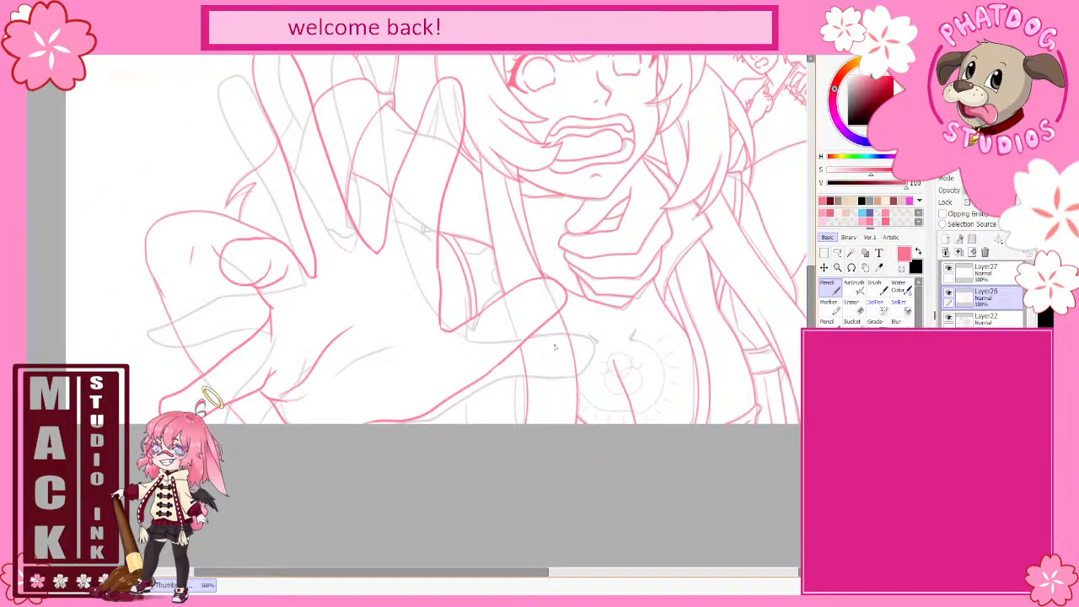
scroll(736, 289, down, 3)
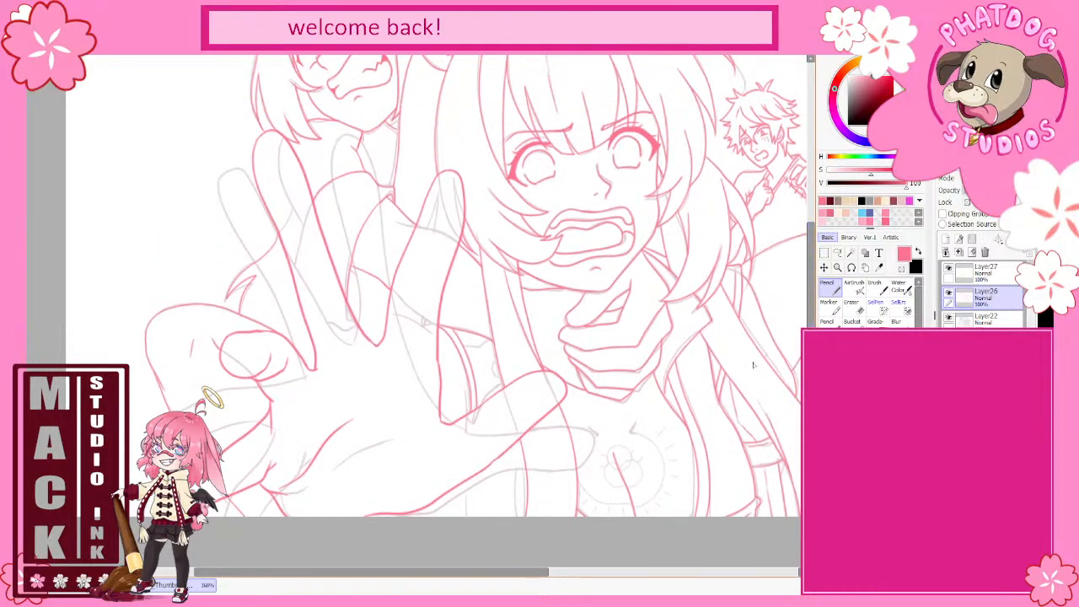
drag(523, 576, 559, 580)
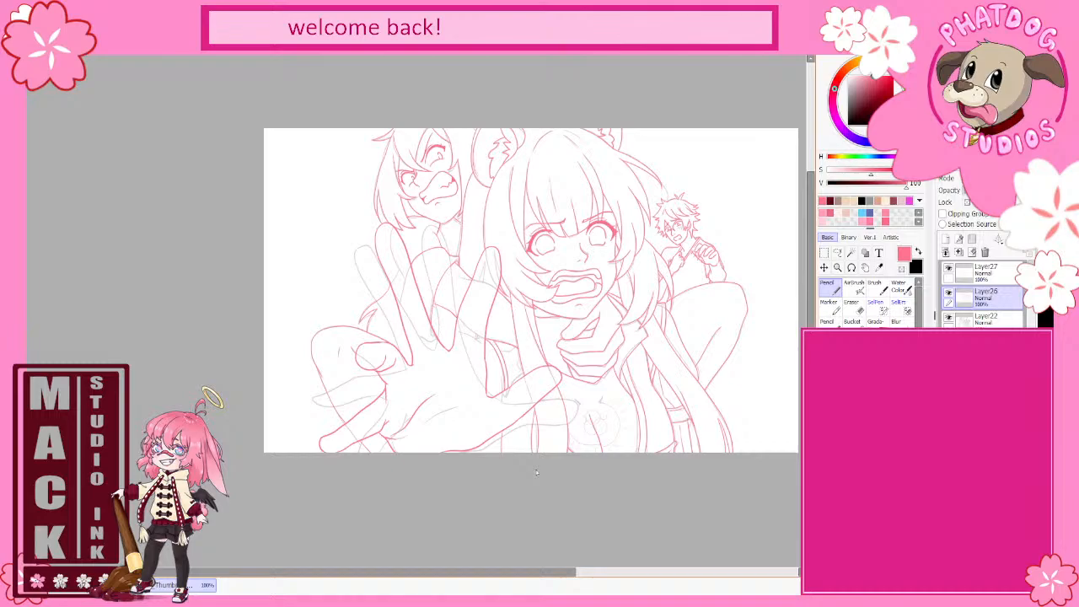
scroll(516, 395, up, 2)
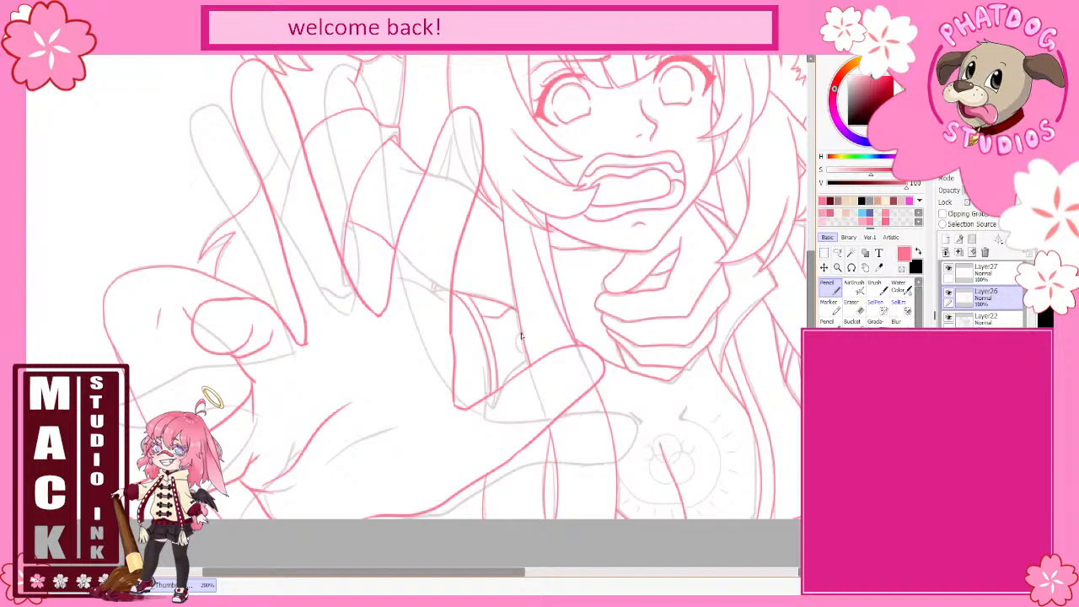
drag(517, 342, 531, 363)
drag(486, 368, 486, 396)
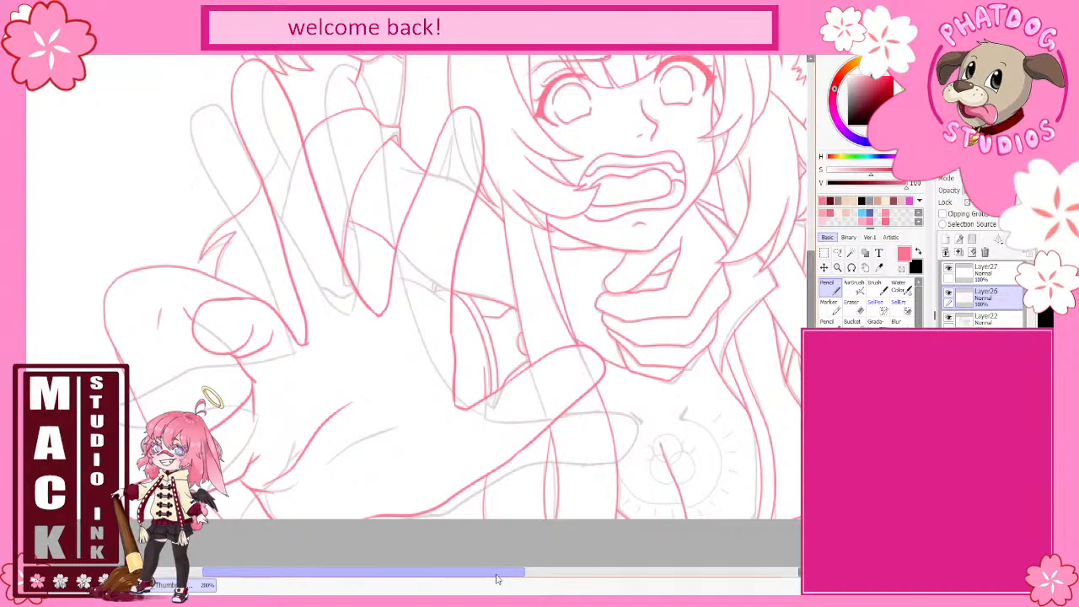
- Ink the two short angled marks and the large open ring of the emblem on the girl's chest
scroll(497, 579, down, 2)
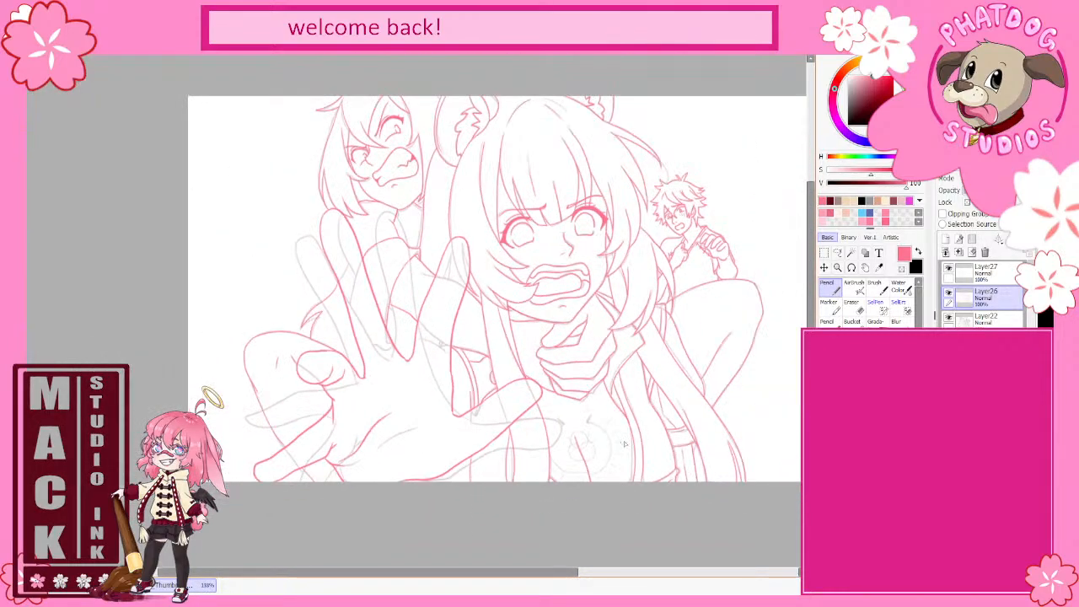
scroll(544, 525, up, 3)
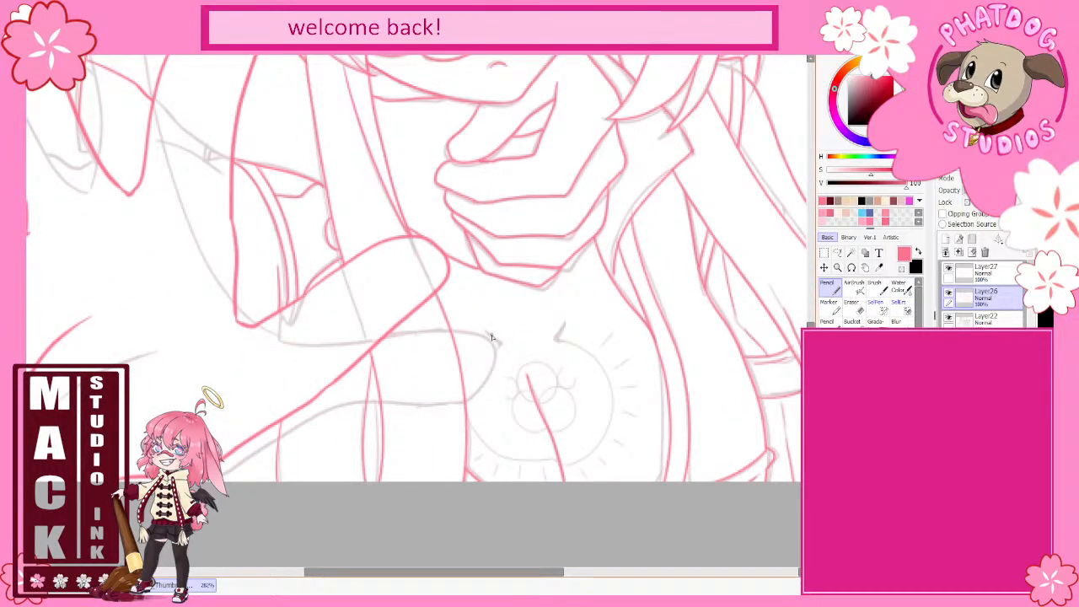
drag(488, 333, 501, 344)
drag(564, 324, 555, 339)
mouse_move(558, 339)
mouse_down()
mouse_move(594, 358)
mouse_move(611, 414)
mouse_move(592, 452)
mouse_move(563, 464)
mouse_up()
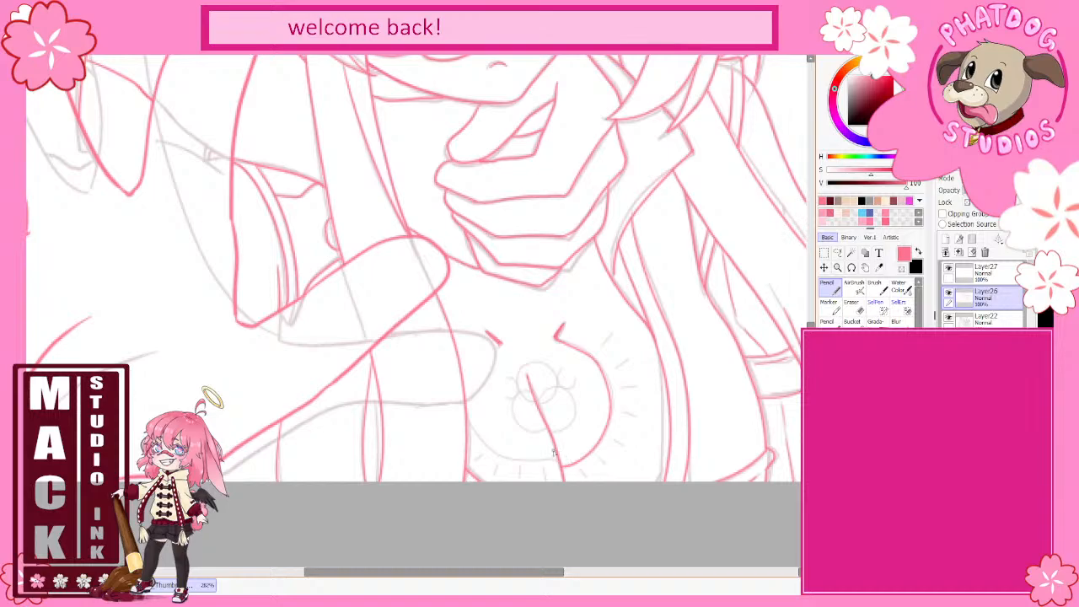
mouse_move(546, 464)
mouse_down()
mouse_move(482, 448)
mouse_move(465, 421)
mouse_up()
drag(499, 344, 466, 394)
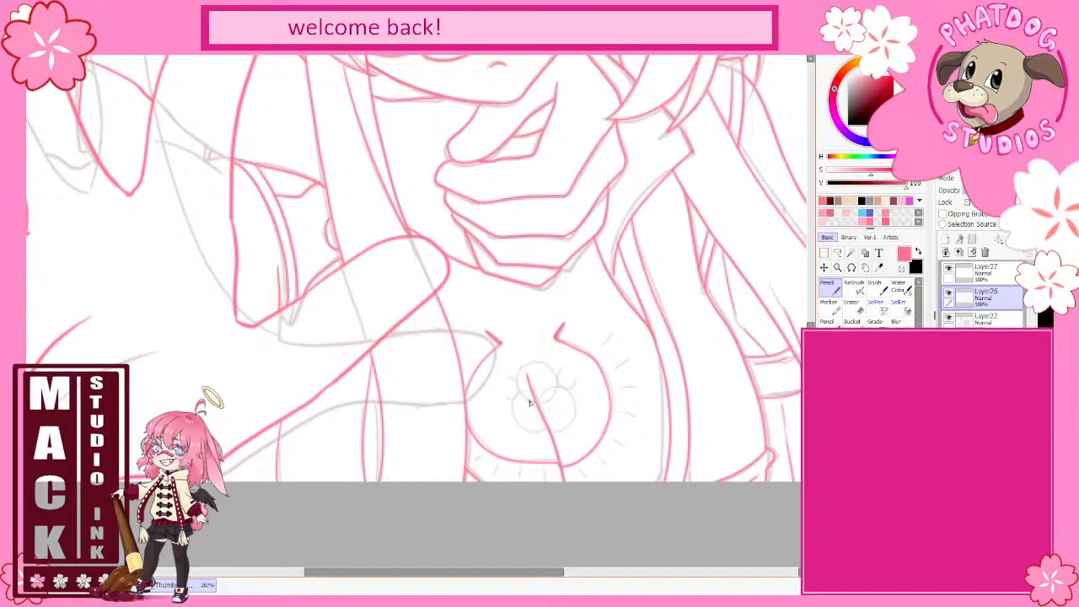
- Ink the overlapping circles and side curls inside the chest emblem and the short rays around its ring
mouse_move(520, 396)
mouse_down()
mouse_move(525, 364)
mouse_move(549, 366)
mouse_move(554, 400)
mouse_move(535, 410)
mouse_move(547, 389)
mouse_move(575, 403)
mouse_move(567, 429)
mouse_move(551, 430)
mouse_move(523, 391)
mouse_move(514, 414)
mouse_move(536, 430)
mouse_move(547, 425)
mouse_move(554, 413)
mouse_move(512, 409)
mouse_move(533, 434)
mouse_move(550, 430)
mouse_move(544, 421)
mouse_up()
key(ctrl+z)
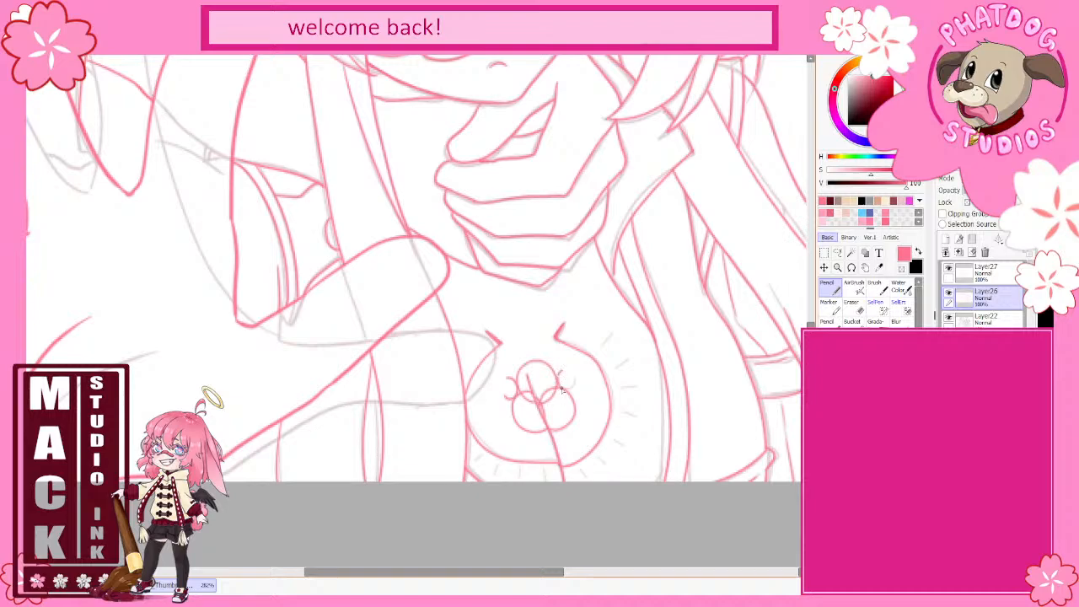
drag(563, 389, 574, 382)
mouse_move(611, 335)
mouse_down()
mouse_move(603, 345)
mouse_move(633, 382)
mouse_move(636, 417)
mouse_move(599, 469)
mouse_move(546, 483)
mouse_up()
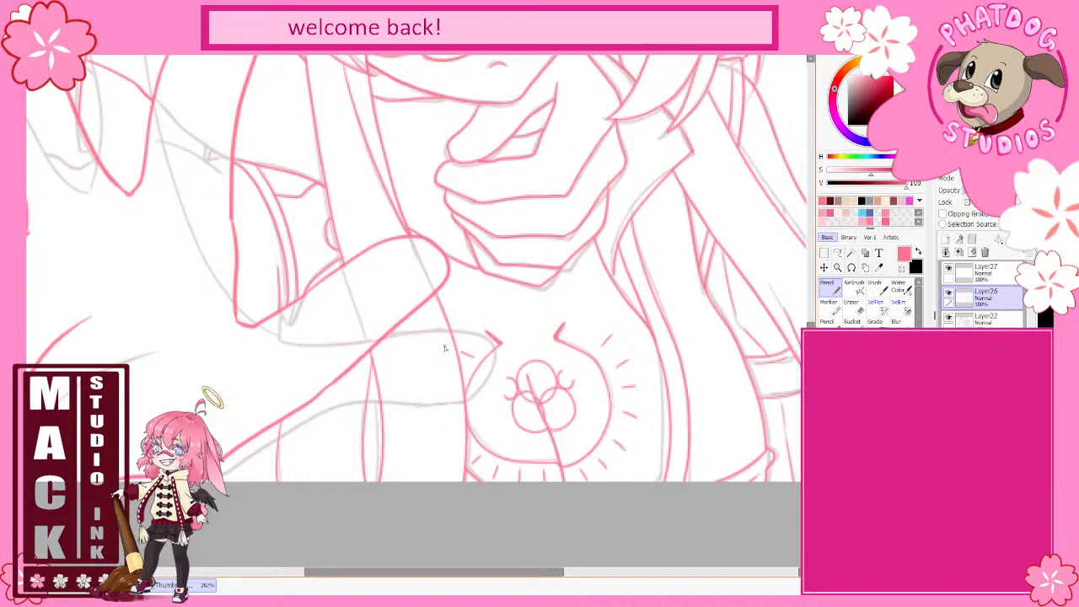
- Compare the whole line art with and without the grey sketch on Layer22, leaving that layer hidden
scroll(465, 347, down, 5)
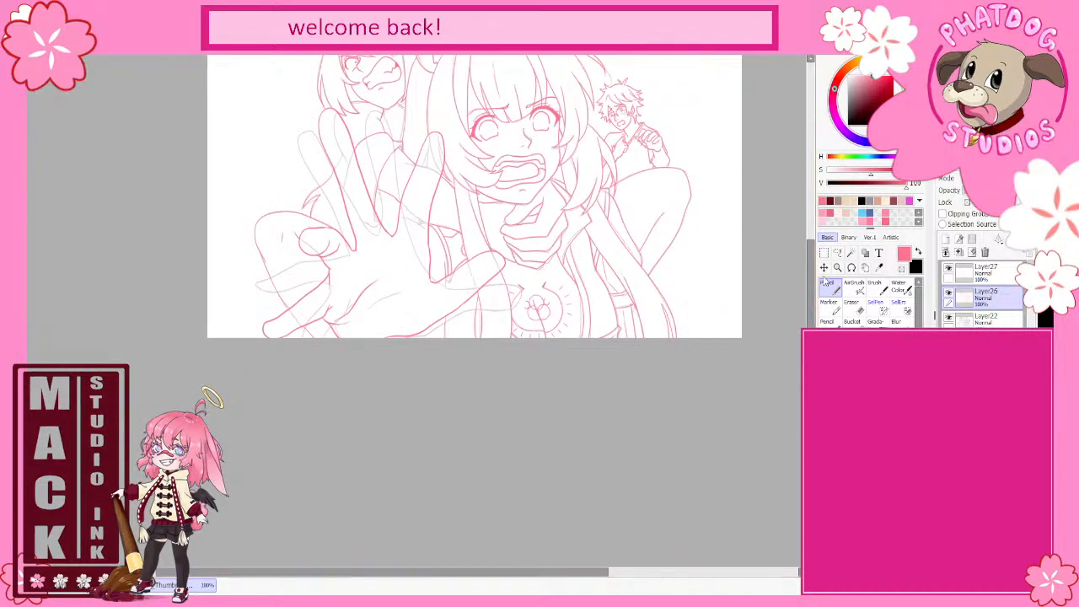
scroll(797, 219, up, 3)
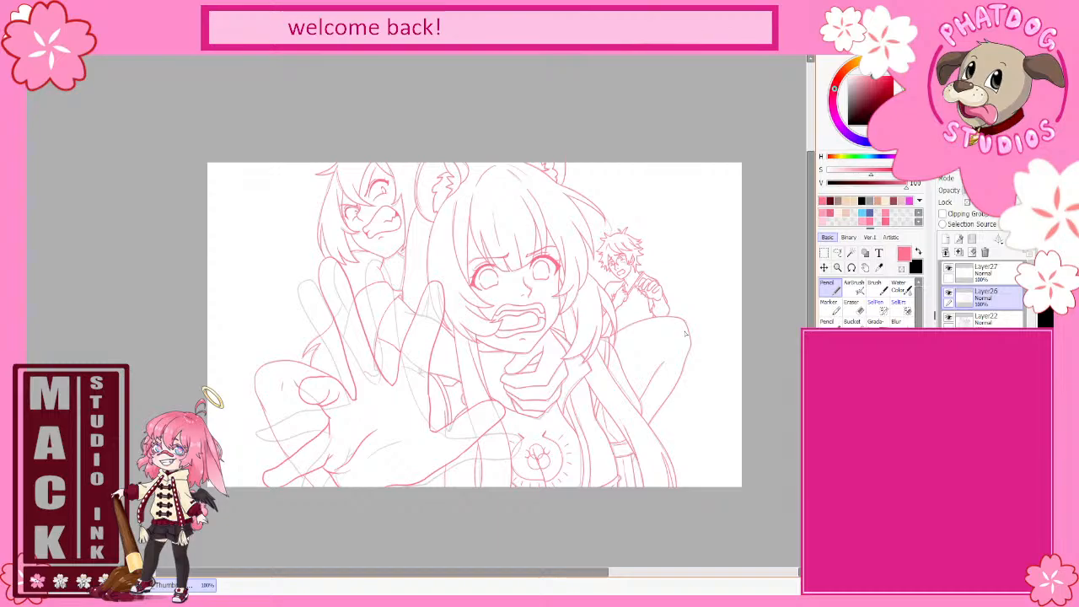
click(949, 319)
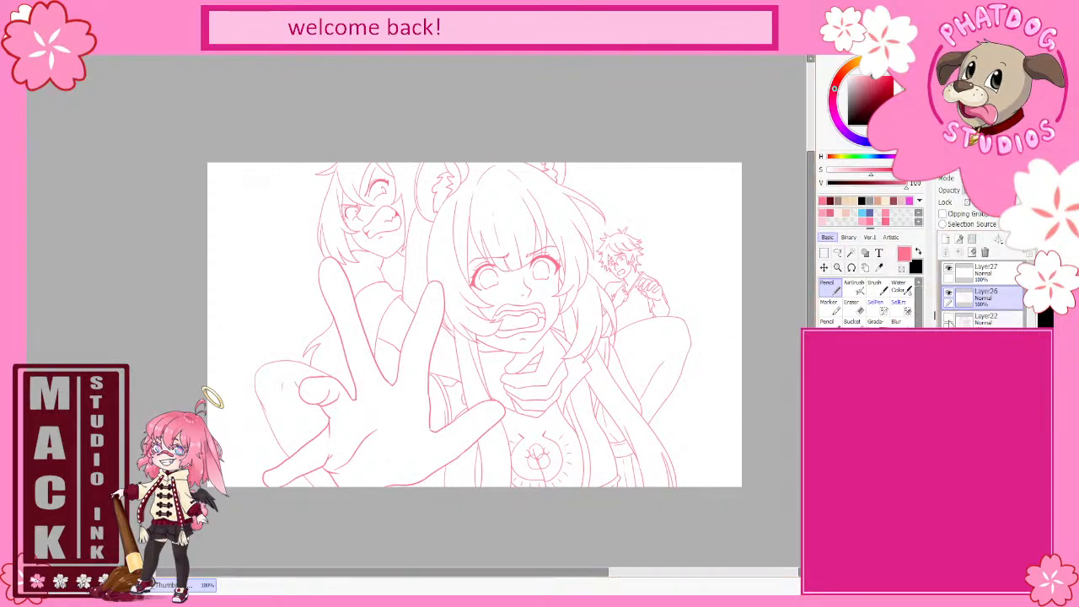
click(950, 318)
click(950, 319)
click(950, 319)
click(950, 318)
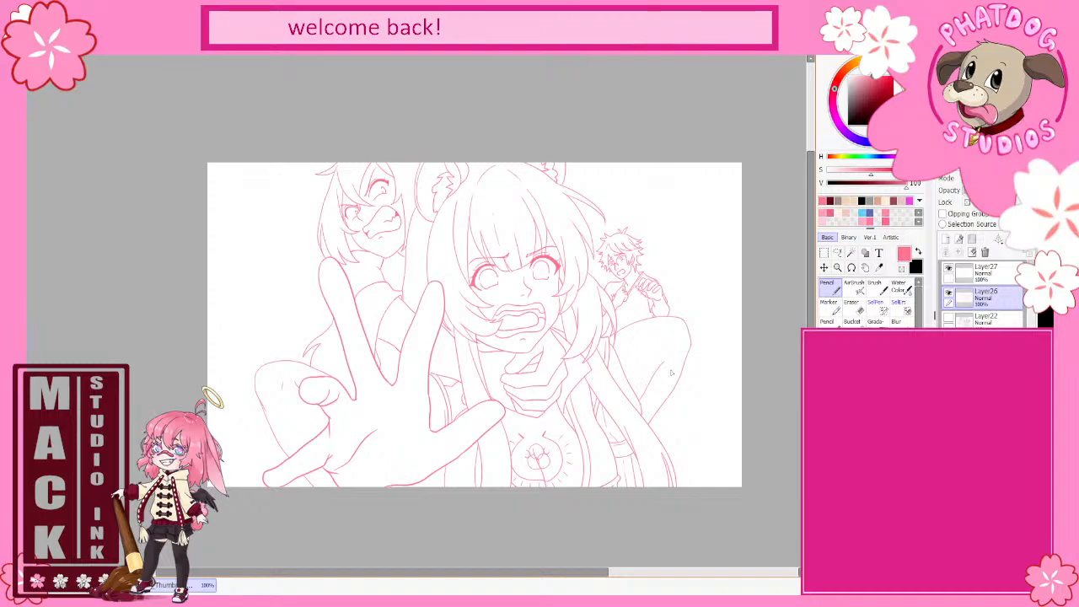
- Check the line art against the coloured reference picture and the handwritten character labels, and hide them again
click(949, 318)
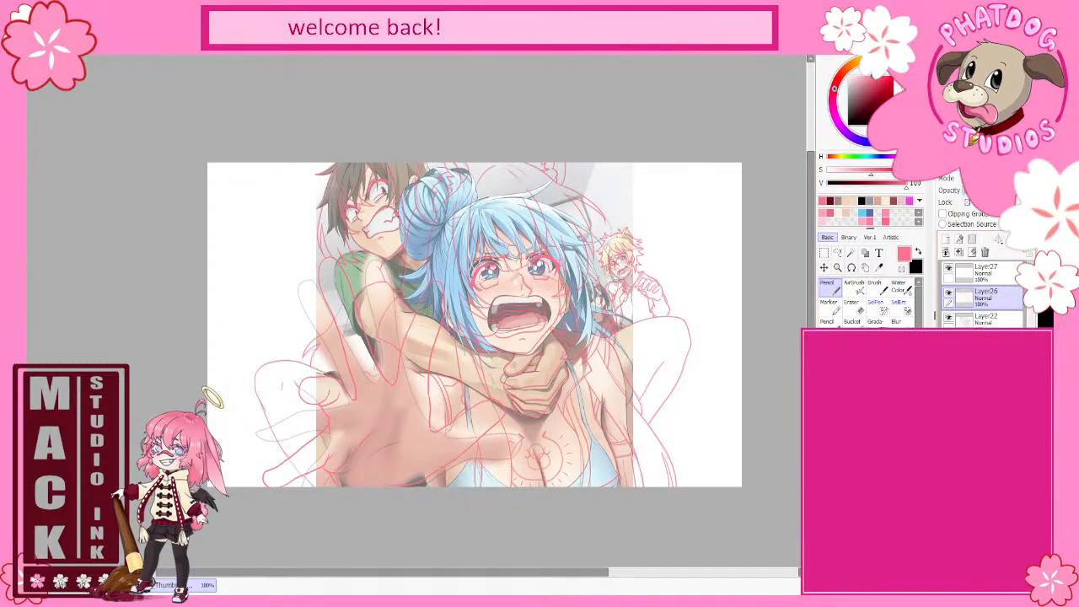
click(950, 318)
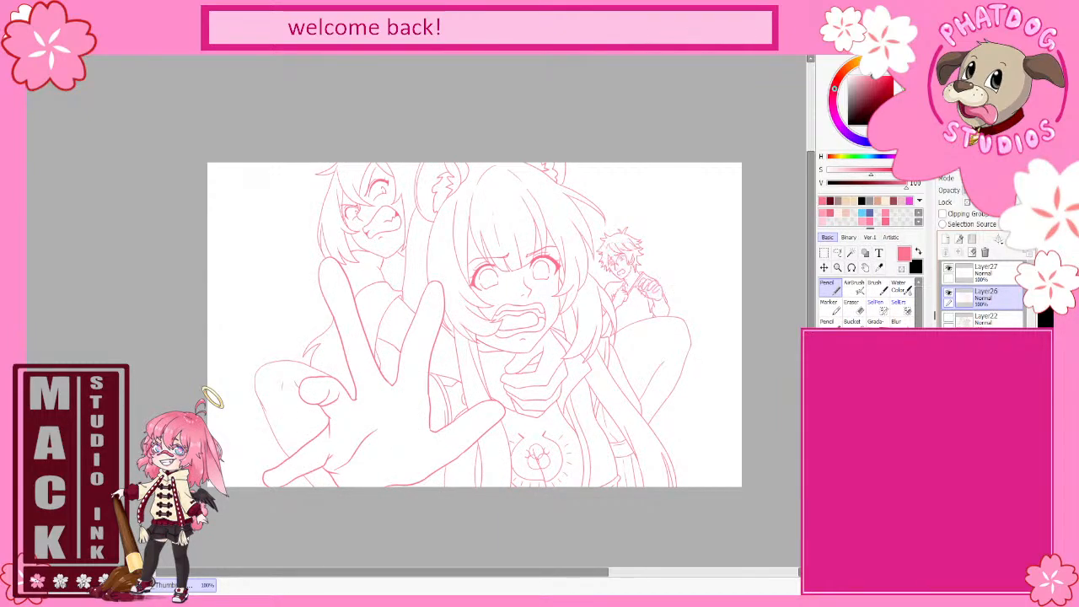
click(984, 344)
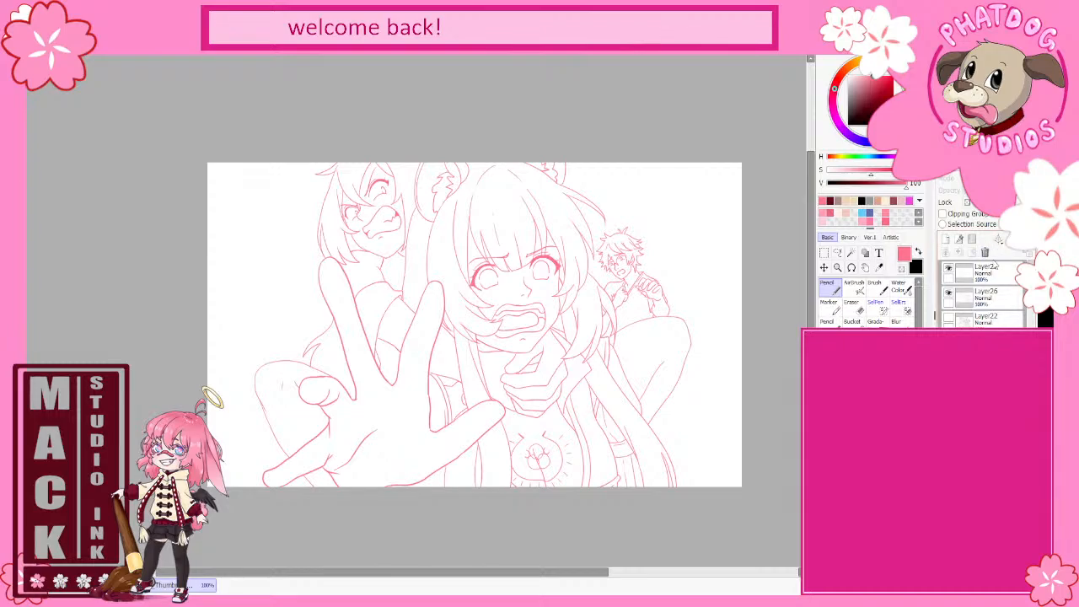
click(949, 342)
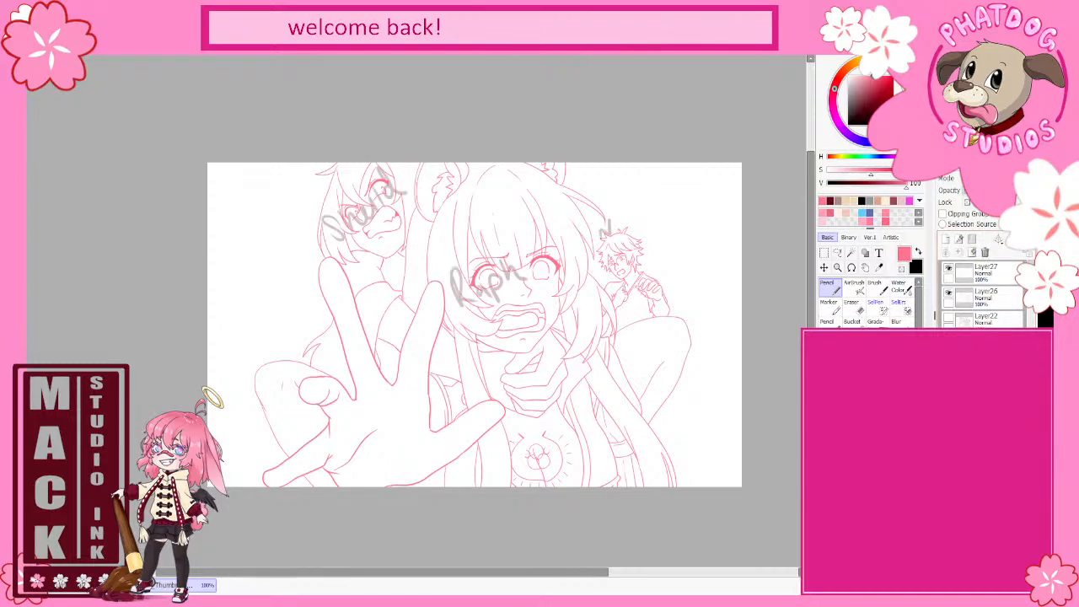
click(949, 341)
- Open Shield_Design.sai2 to view the character design and return to the group illustration
click(985, 253)
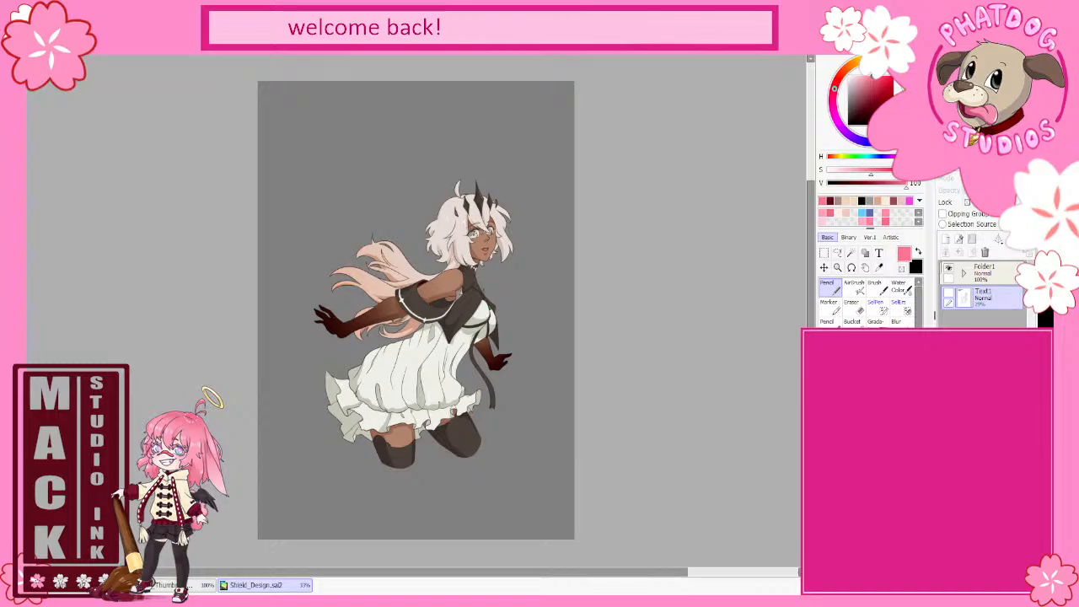
click(172, 587)
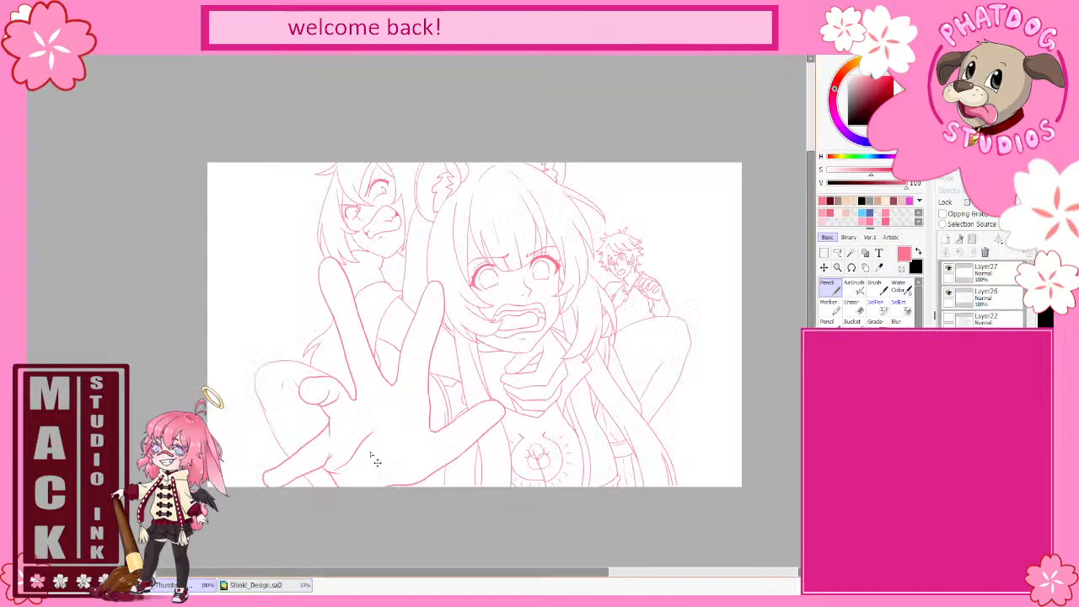
- Paste the three character references onto the canvas: the white-haired figure, the long-haired girl and the green-caped man
key(ctrl+v)
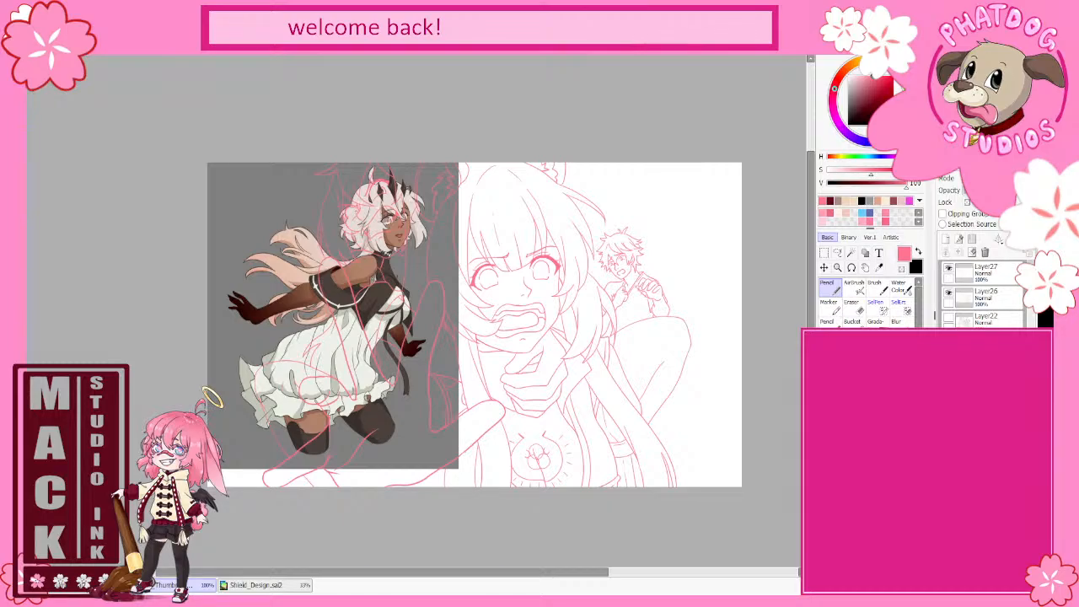
key(ctrl+v)
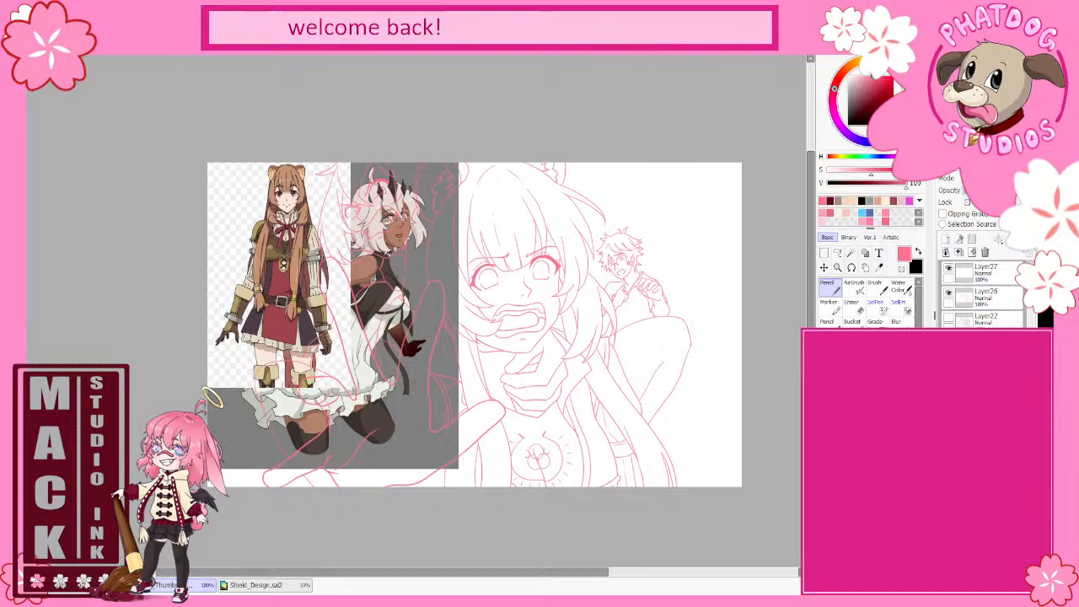
key(ctrl+v)
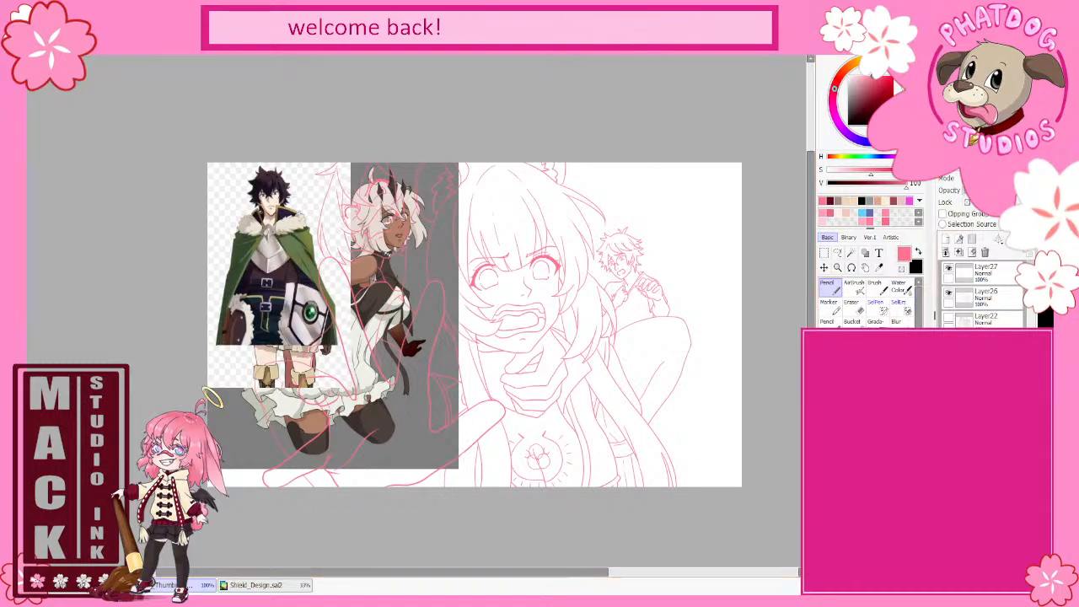
- Hide the green-caped man and long-haired girl references, and add a new folder and a new layer above Layer22
click(990, 301)
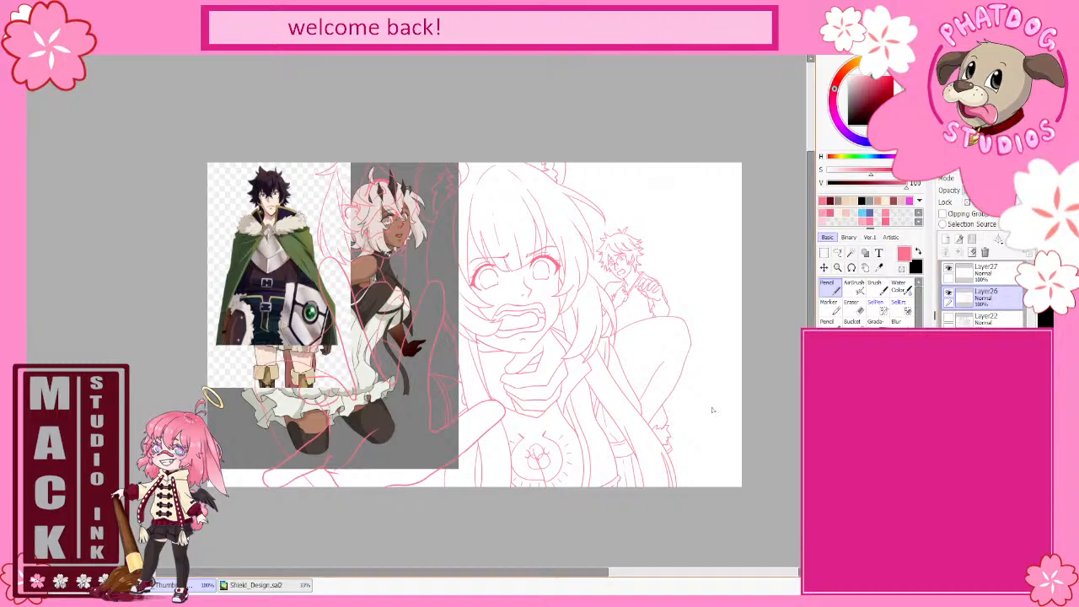
click(1002, 319)
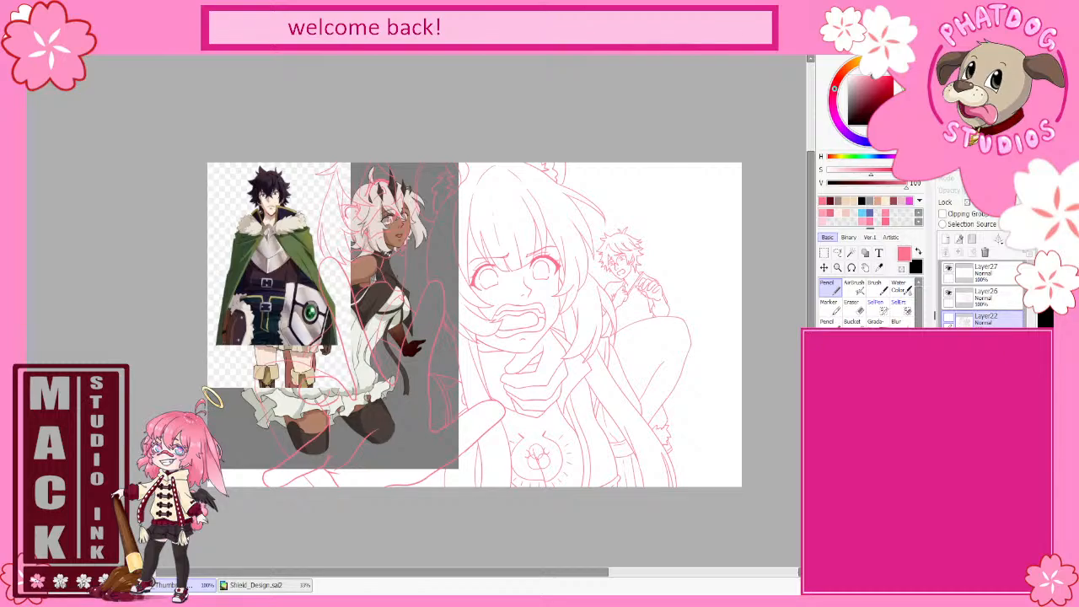
click(948, 343)
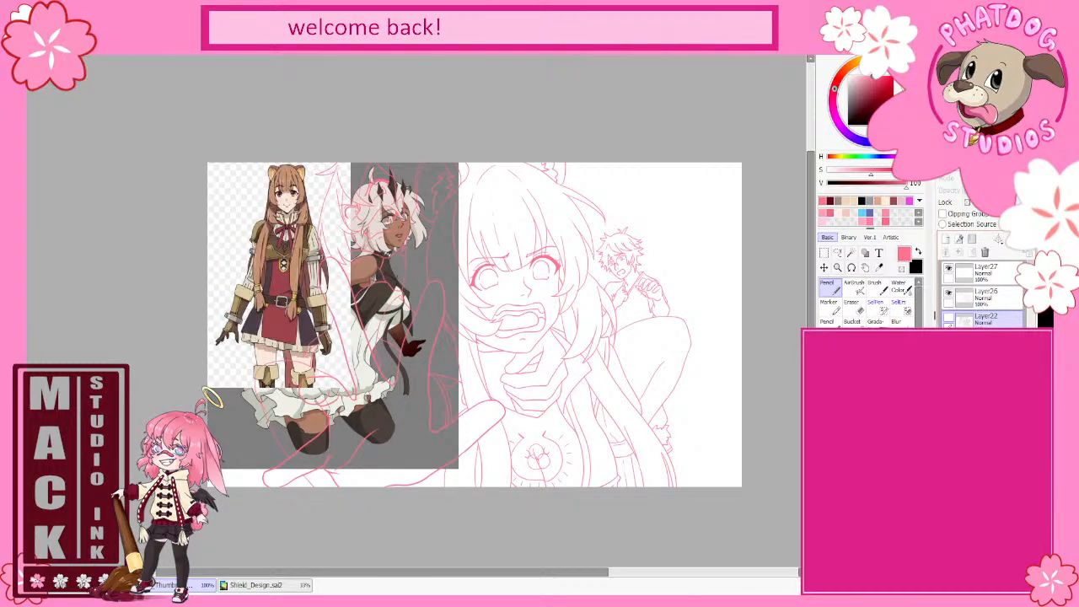
click(948, 366)
click(972, 240)
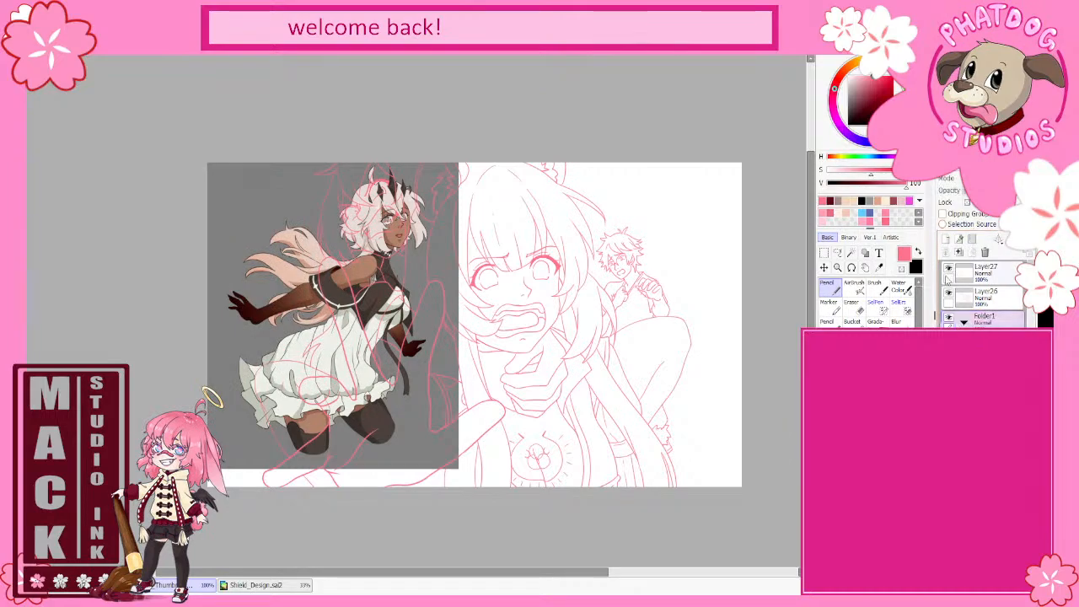
click(947, 240)
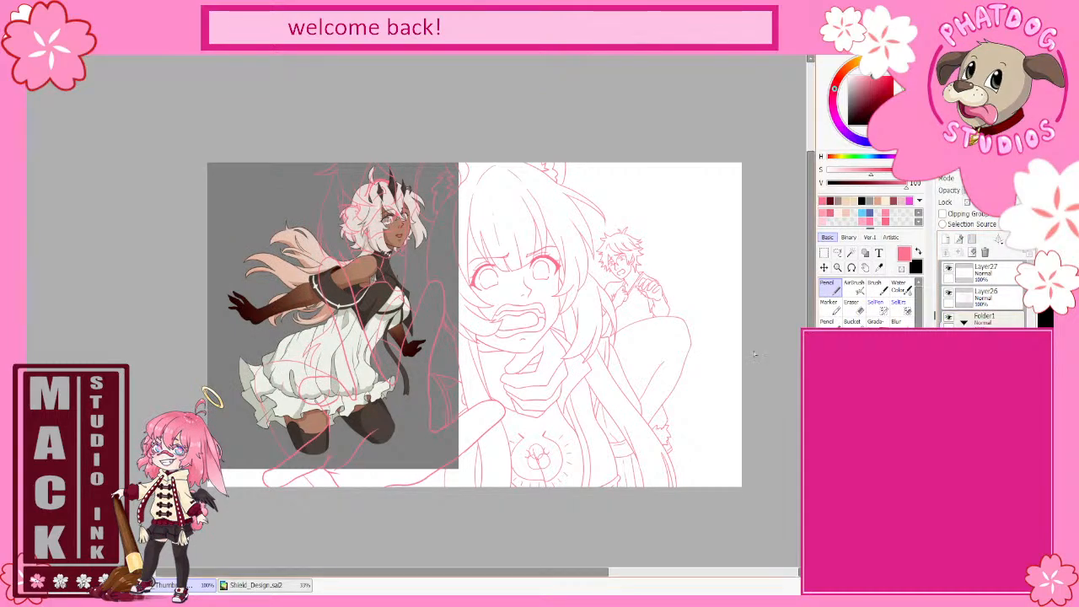
- Pick the brown skin colour from the white-haired reference and move that picture over the right part of the canvas
right_click(297, 310)
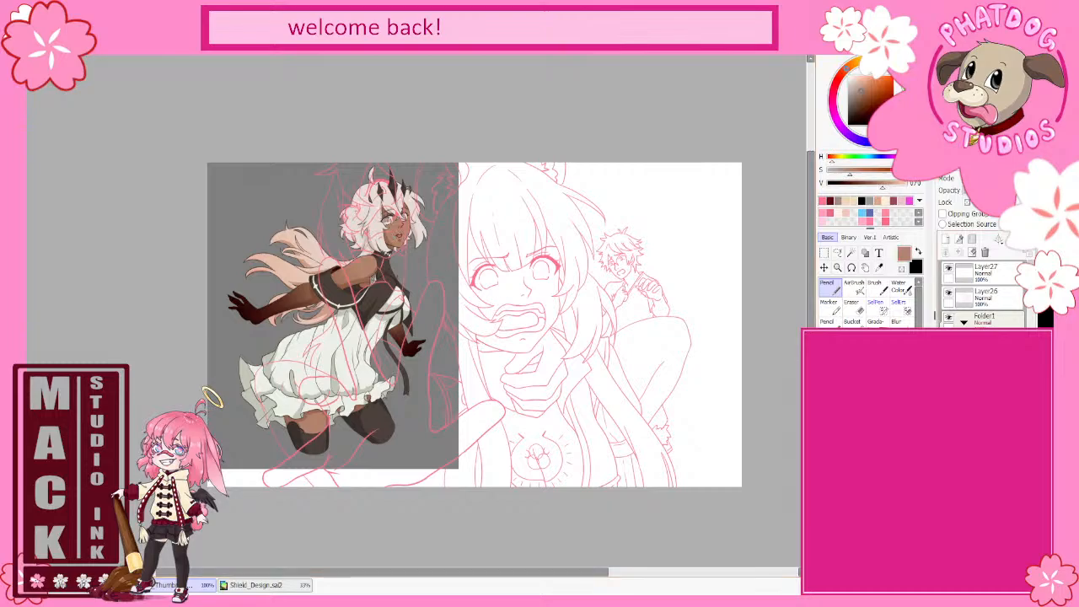
click(825, 268)
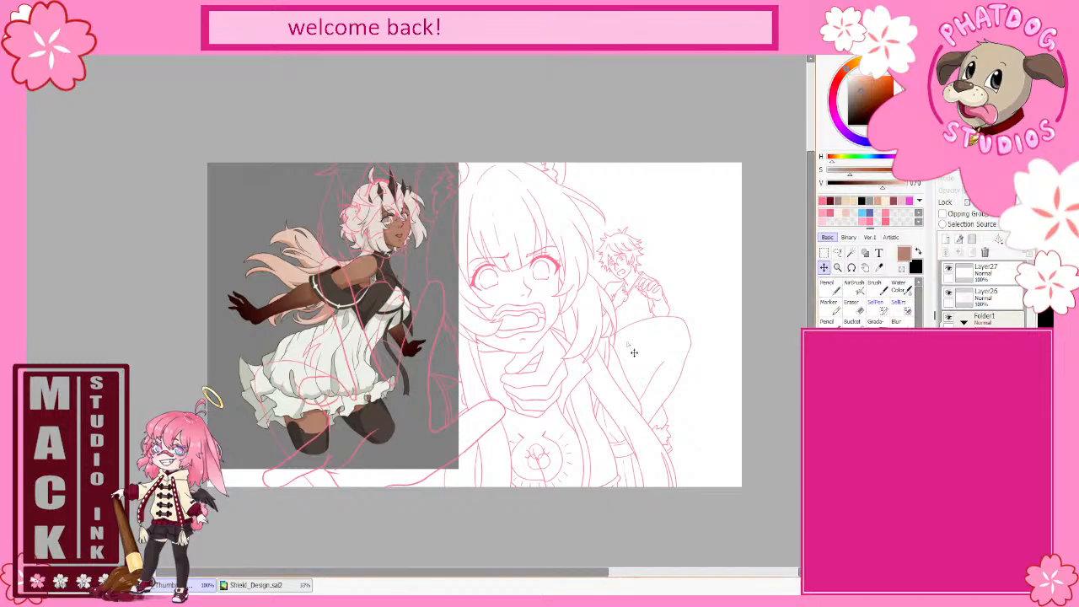
drag(478, 403, 783, 419)
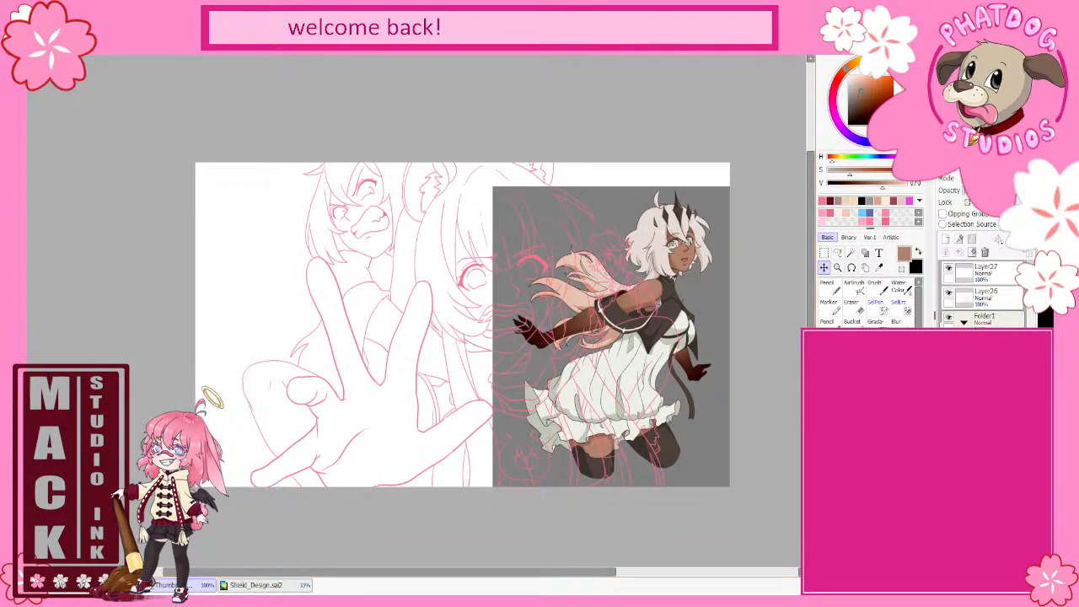
- Bucket-fill the jaw, cheek and central face of the grimacing character behind the outstretched hand with the brown skin colour
click(852, 322)
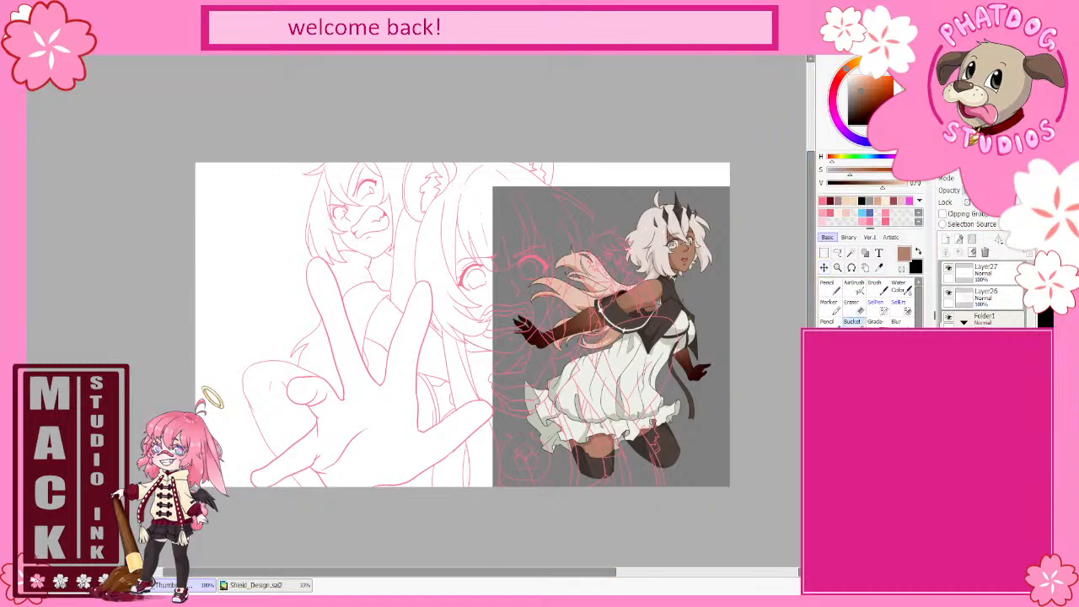
click(367, 245)
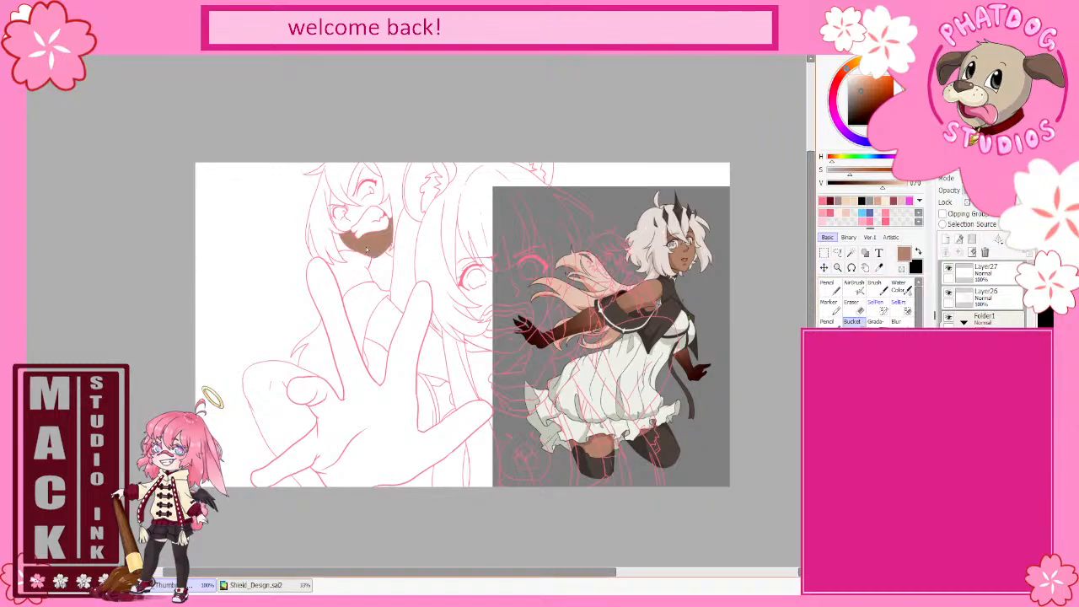
key(ctrl+z)
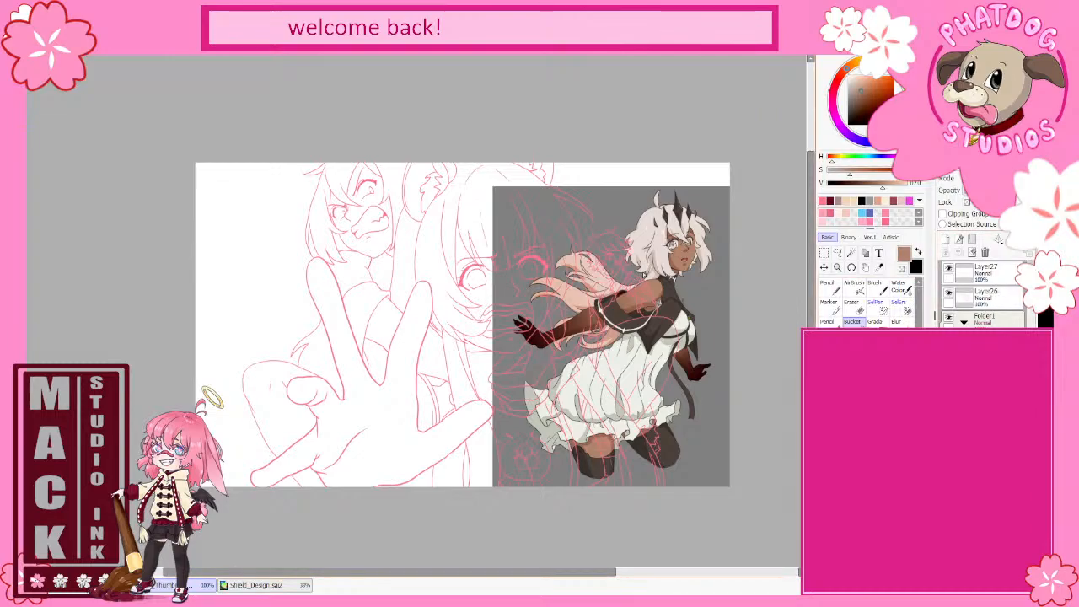
click(383, 251)
click(385, 207)
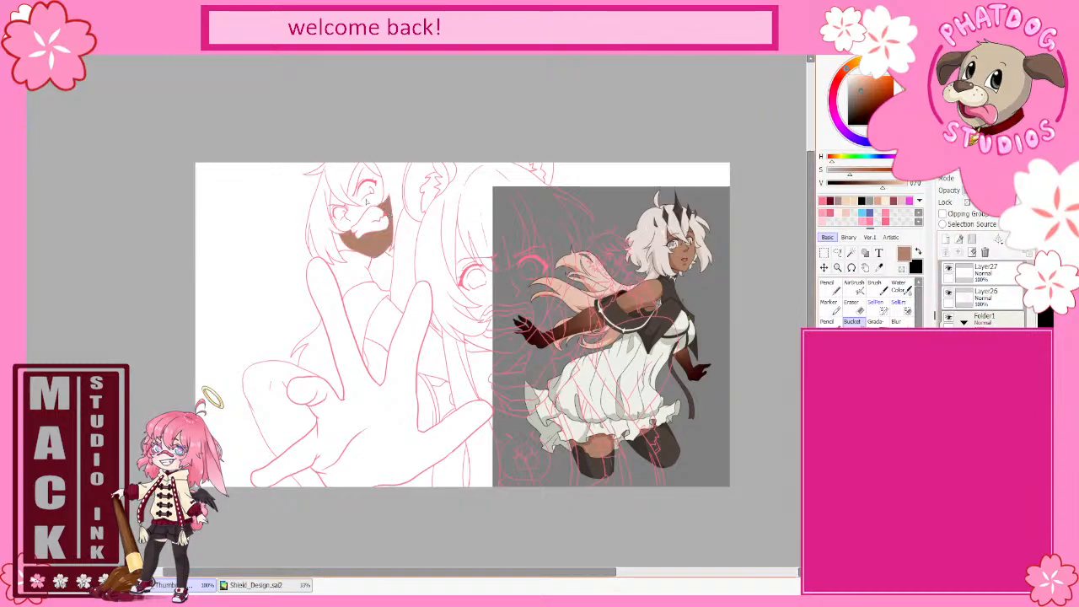
click(371, 189)
click(353, 222)
click(339, 203)
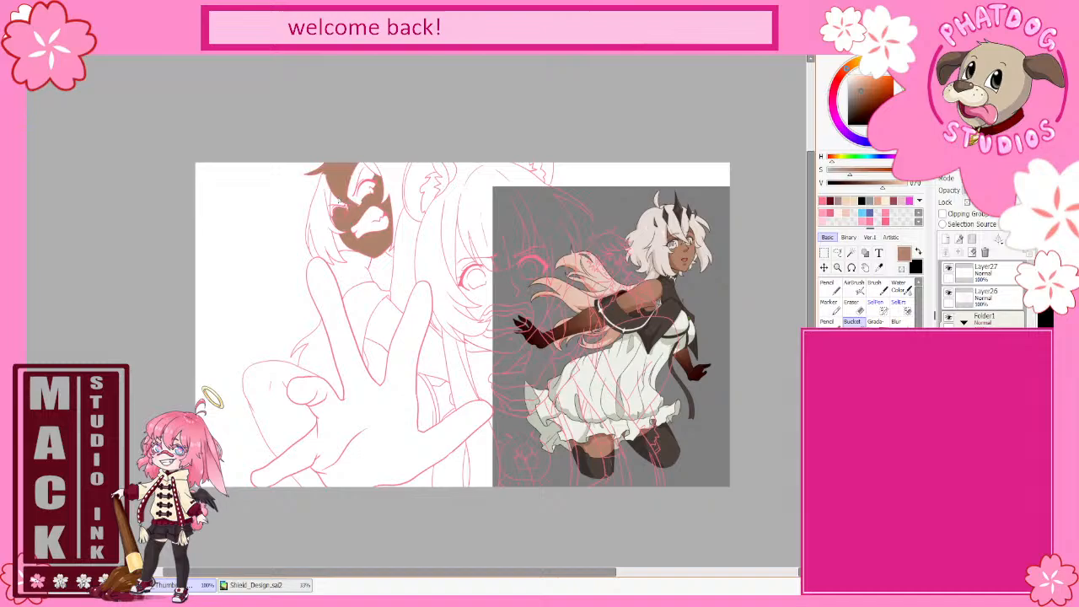
key(ctrl+z)
- Fill the remaining cheek, eye and forehead areas of the grimacing character's face with the brown skin colour
click(337, 203)
click(331, 208)
click(333, 214)
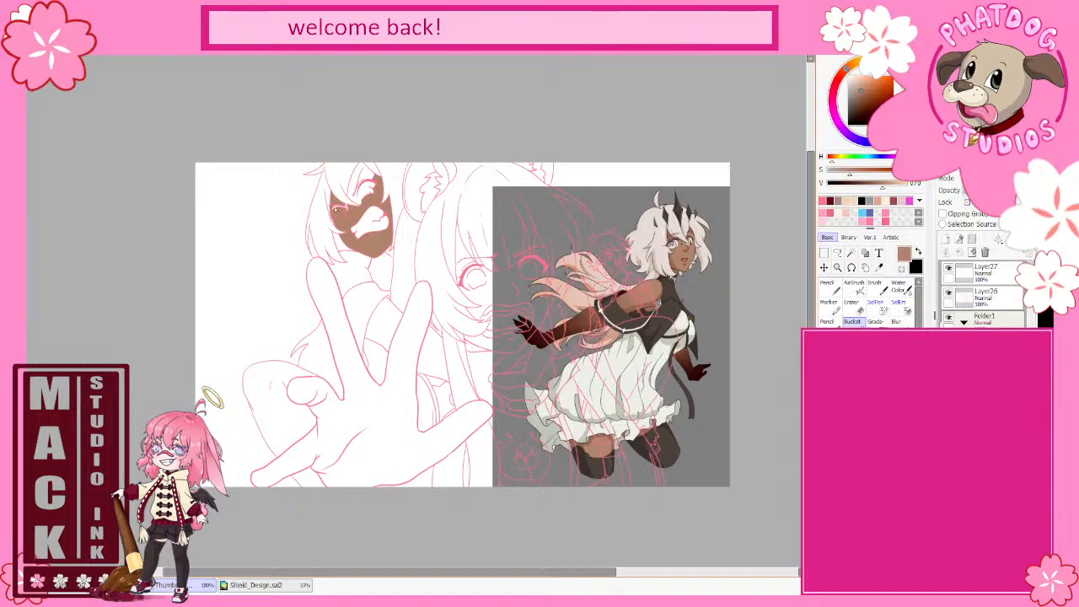
click(364, 175)
click(355, 187)
click(366, 193)
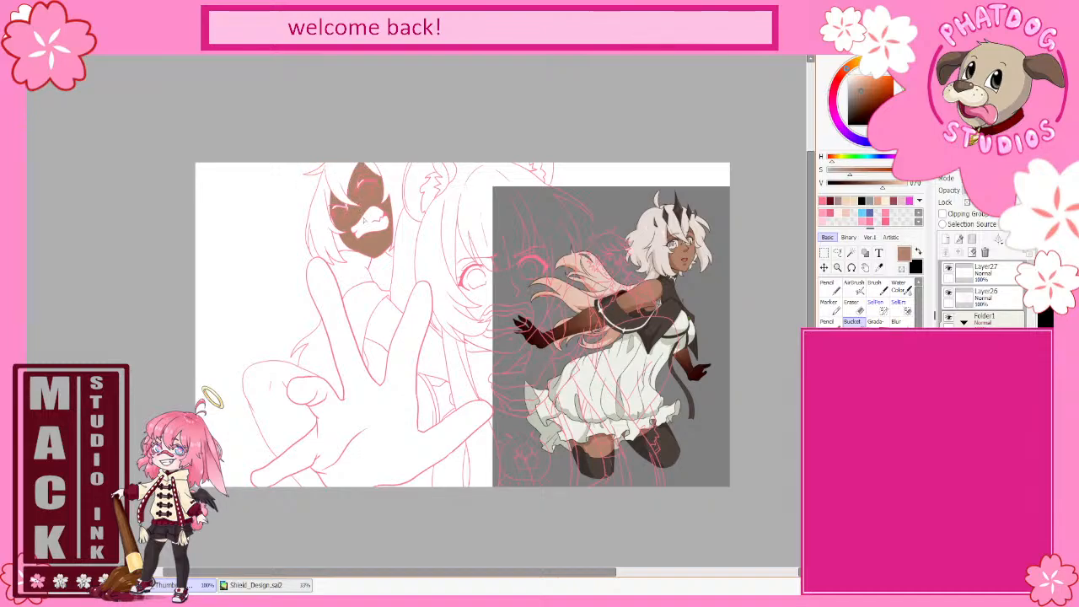
- Fill the same character's neck and shoulder and the arm sections between the outstretched fingers with the brown skin colour
click(355, 261)
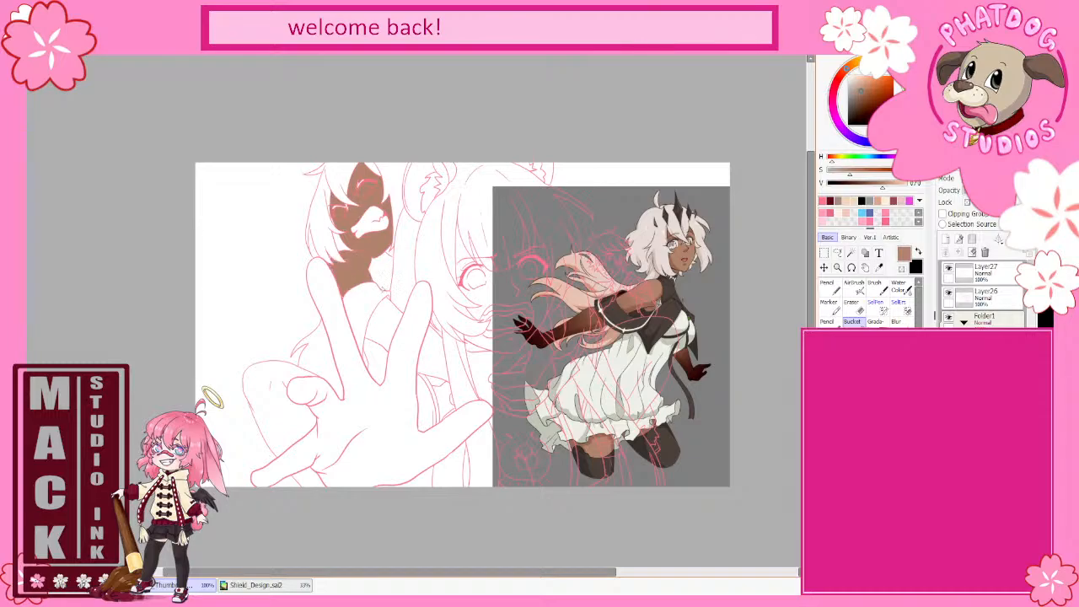
click(384, 322)
click(433, 354)
click(481, 371)
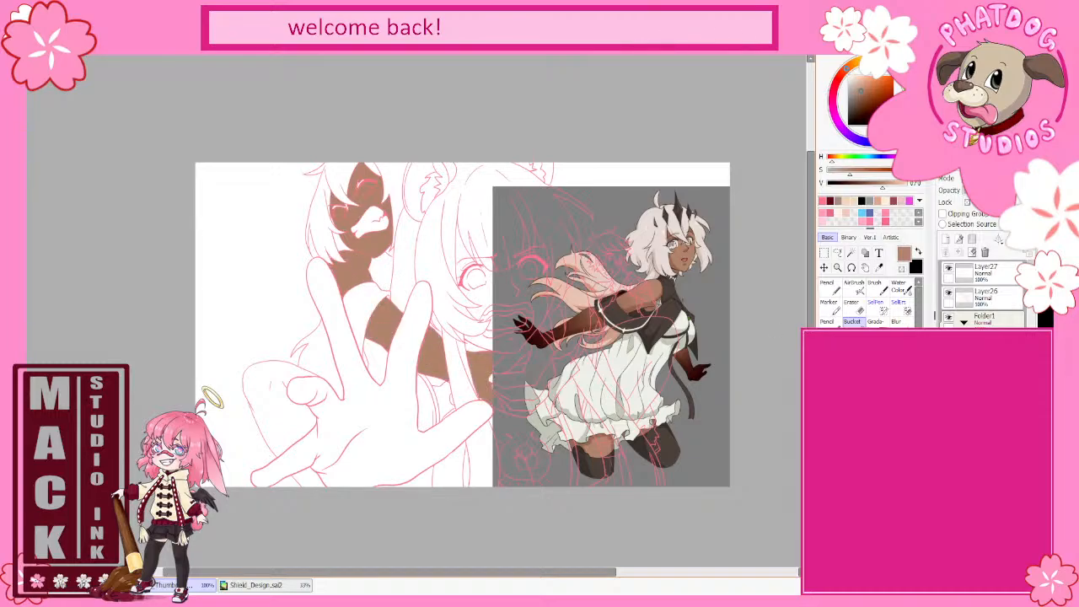
key(ctrl+z)
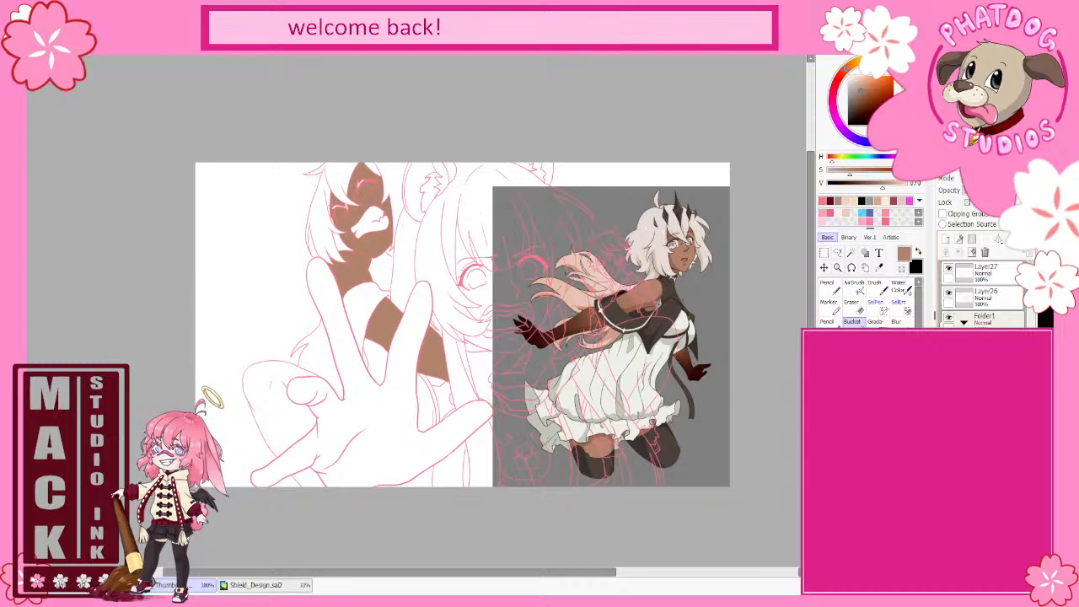
key(ctrl+z)
- Fill the forearm and clenched hand below the central girl's chin with brown, including the separate finger shapes
click(485, 384)
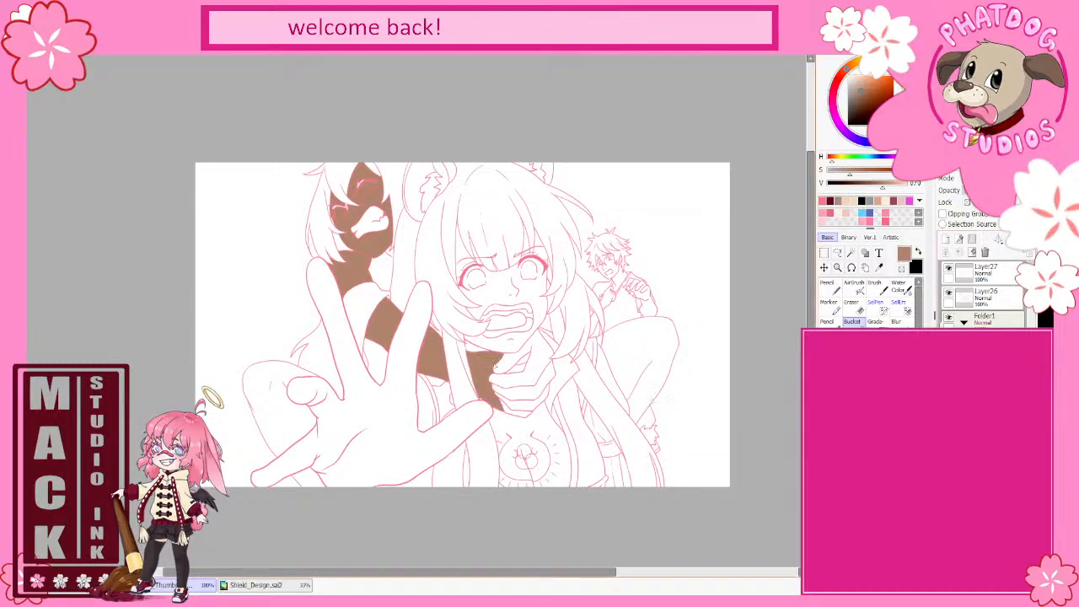
click(518, 361)
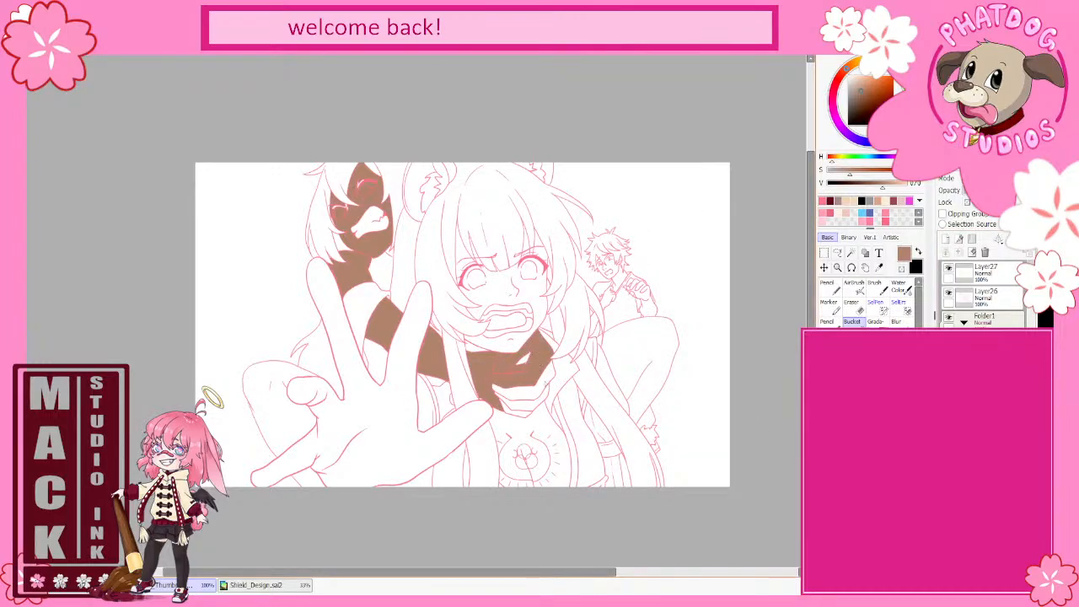
click(551, 379)
click(541, 394)
click(526, 415)
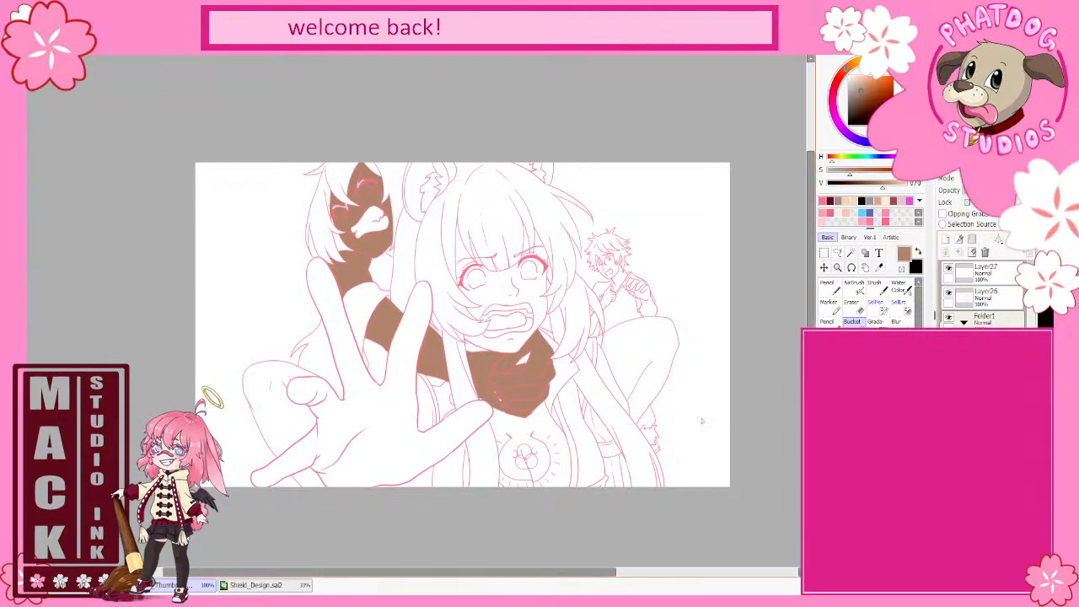
- Touch up the unfilled gaps along the edge of the clenched hand with the Pencil in the brown skin colour
click(636, 339)
key(ctrl+z)
key(n)
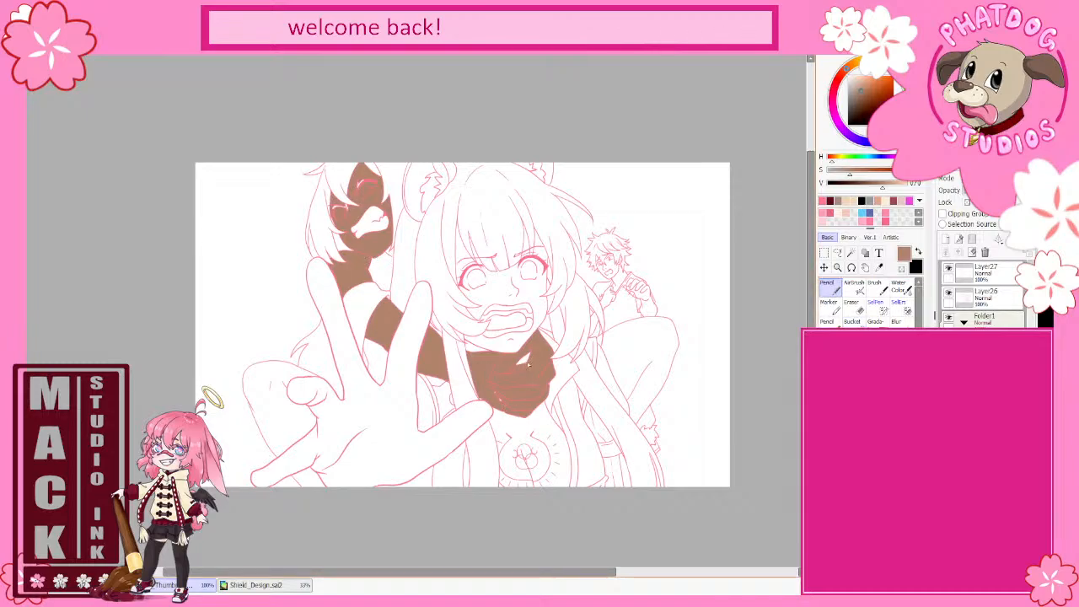
drag(552, 378, 551, 388)
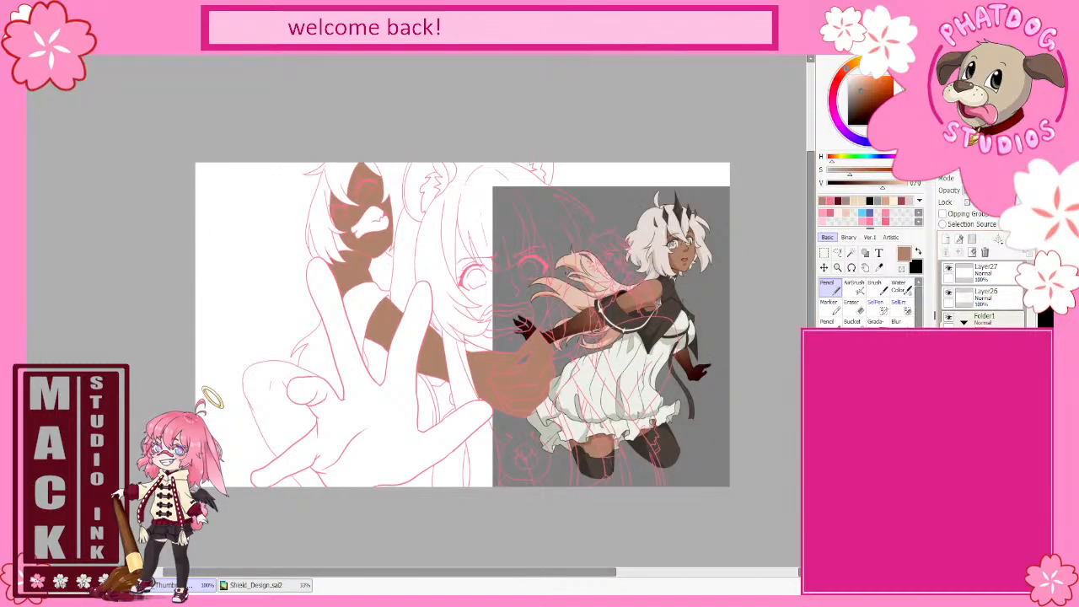
- Pick the dark brown from the white-haired reference's hand and lasso the brown arm and clenched hand, with the reference hidden
right_click(696, 372)
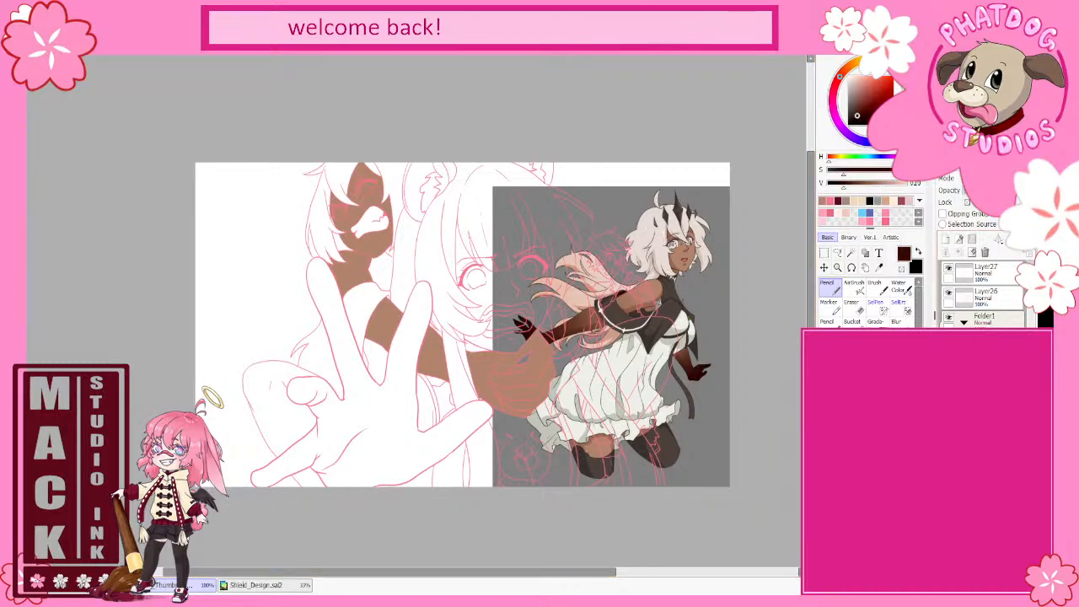
key(alt+Tab)
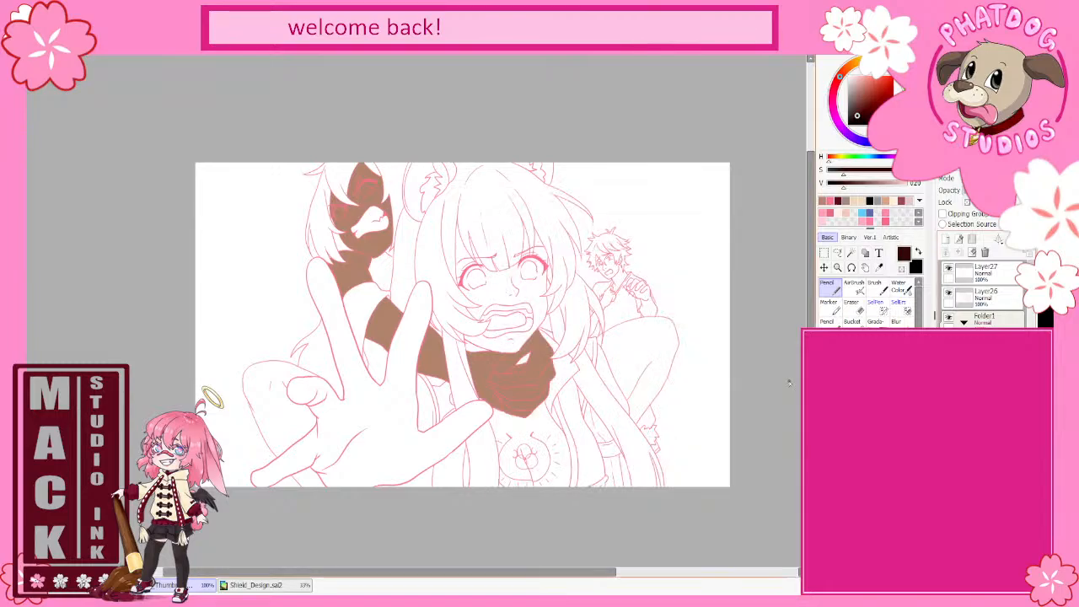
click(837, 253)
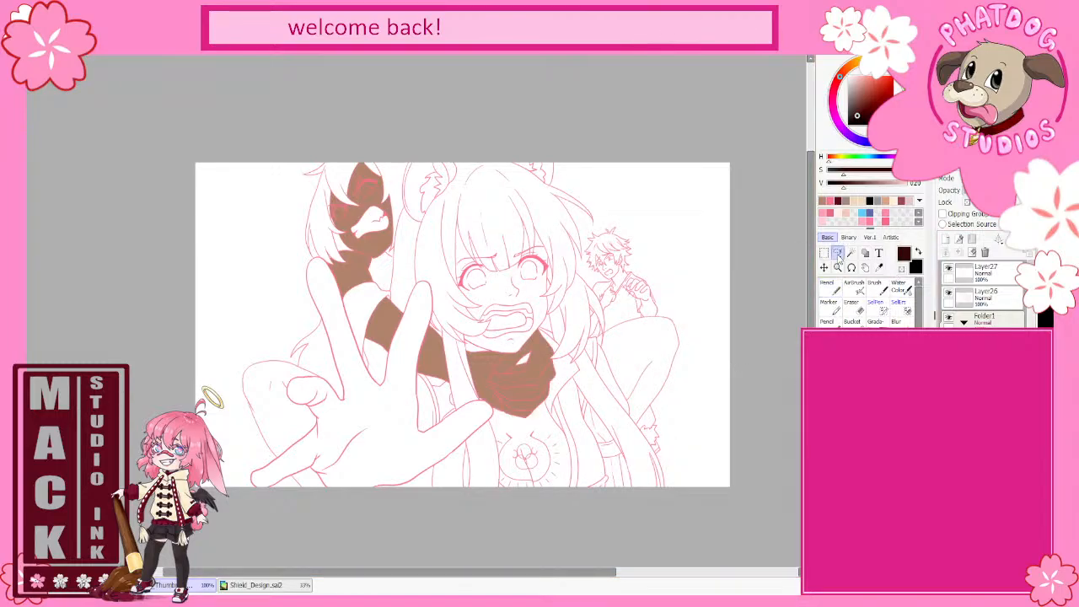
mouse_move(416, 325)
mouse_down()
mouse_move(363, 295)
mouse_move(348, 333)
mouse_move(394, 393)
mouse_move(514, 427)
mouse_move(584, 408)
mouse_move(576, 306)
mouse_move(450, 301)
mouse_up()
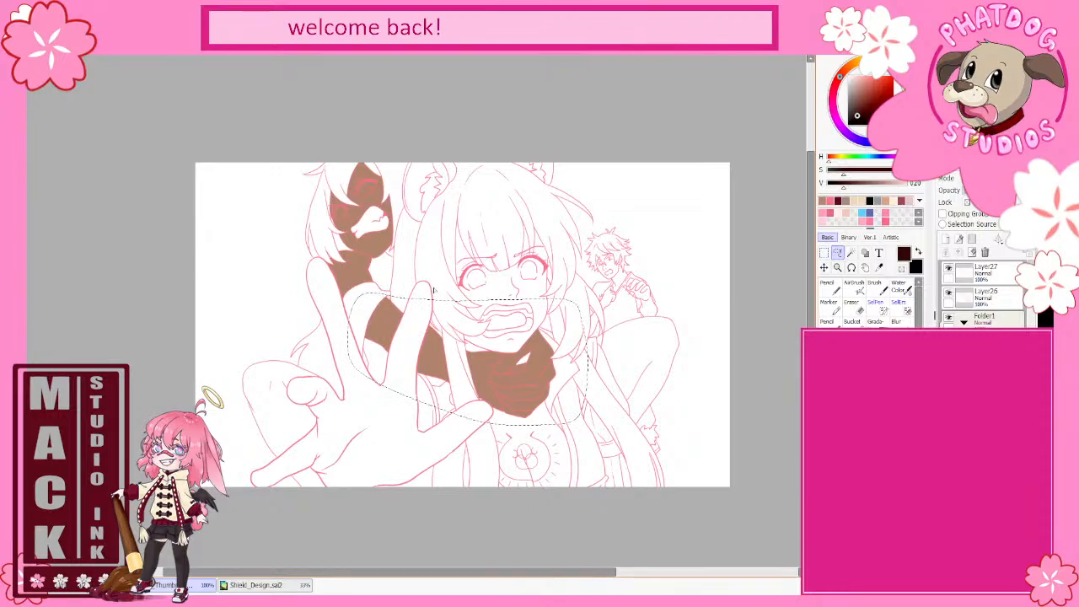
key(g)
drag(483, 375, 414, 342)
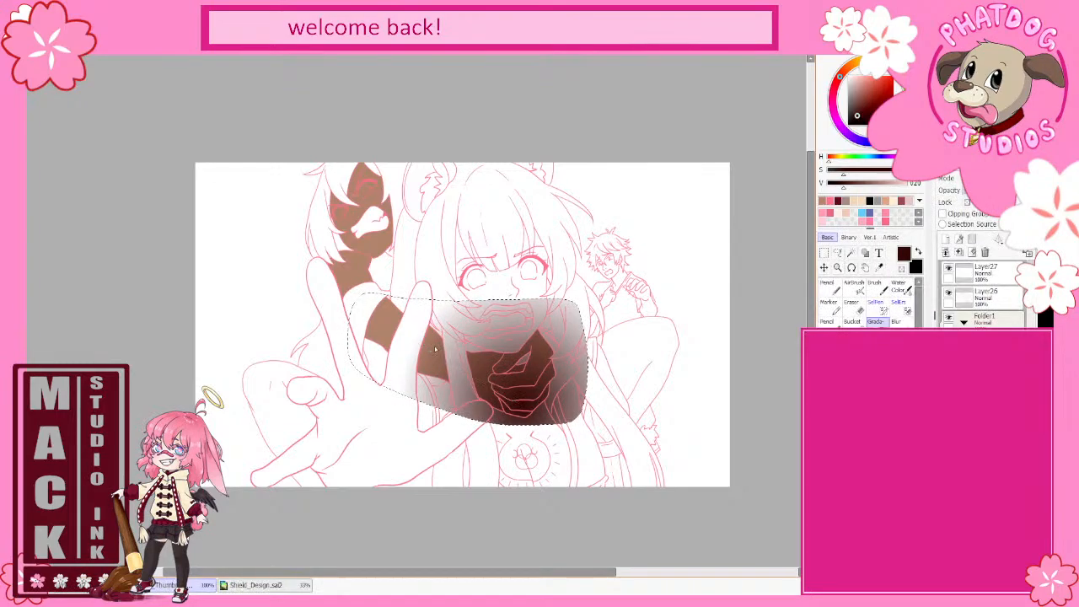
key(ctrl+z)
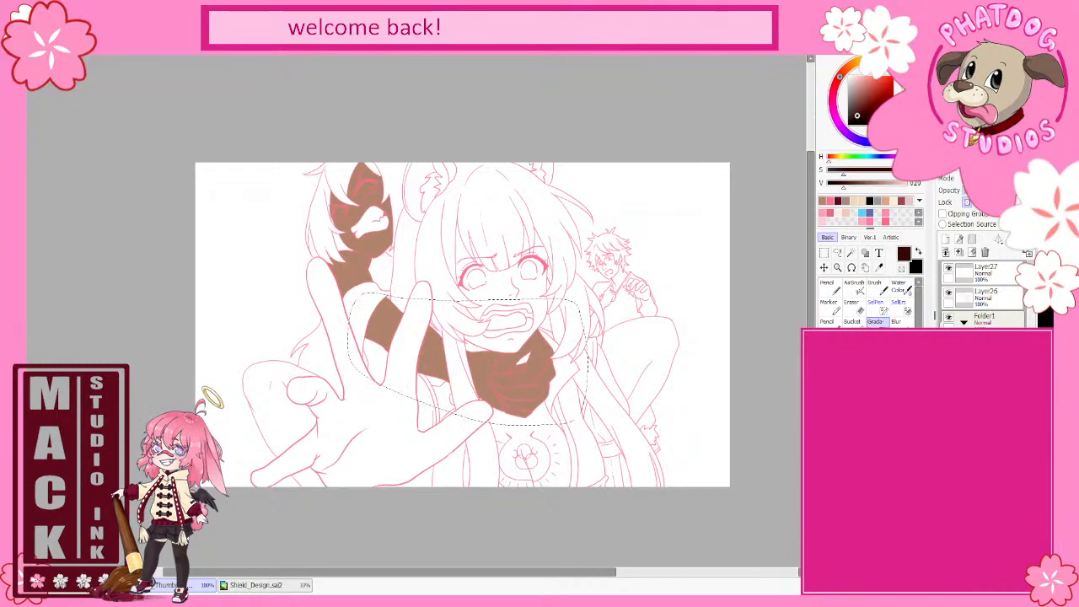
mouse_move(334, 328)
mouse_down()
mouse_move(517, 366)
mouse_move(545, 397)
mouse_up()
drag(314, 297, 520, 405)
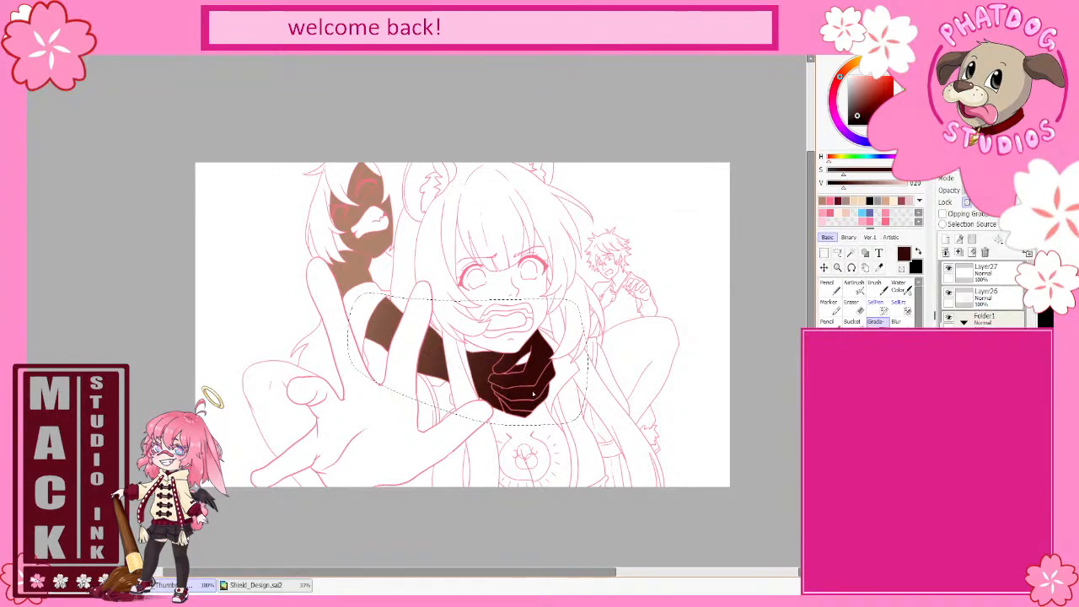
key(ctrl+z)
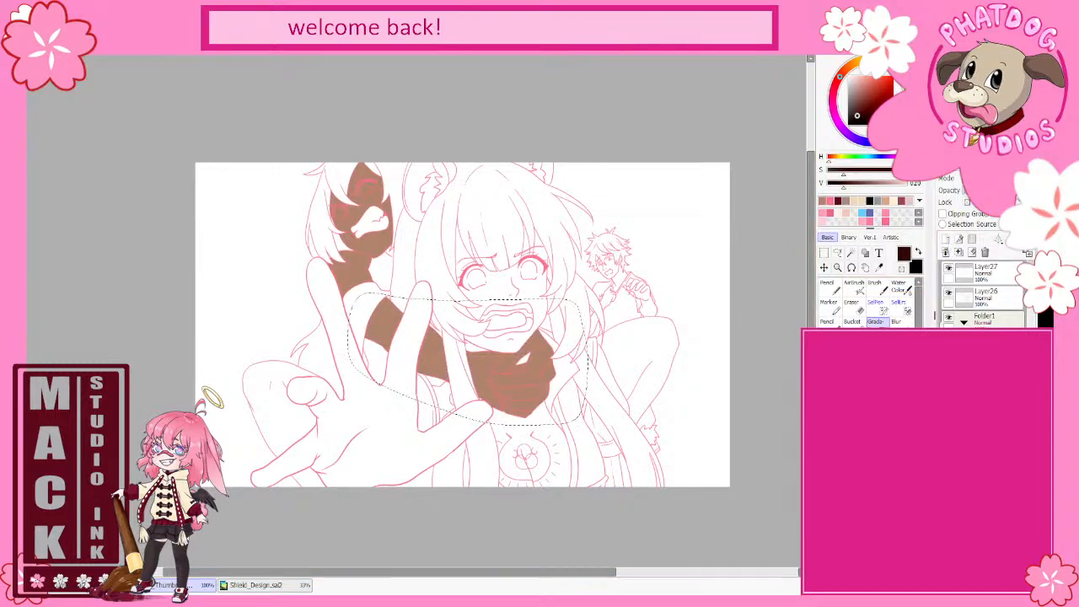
drag(348, 302, 531, 363)
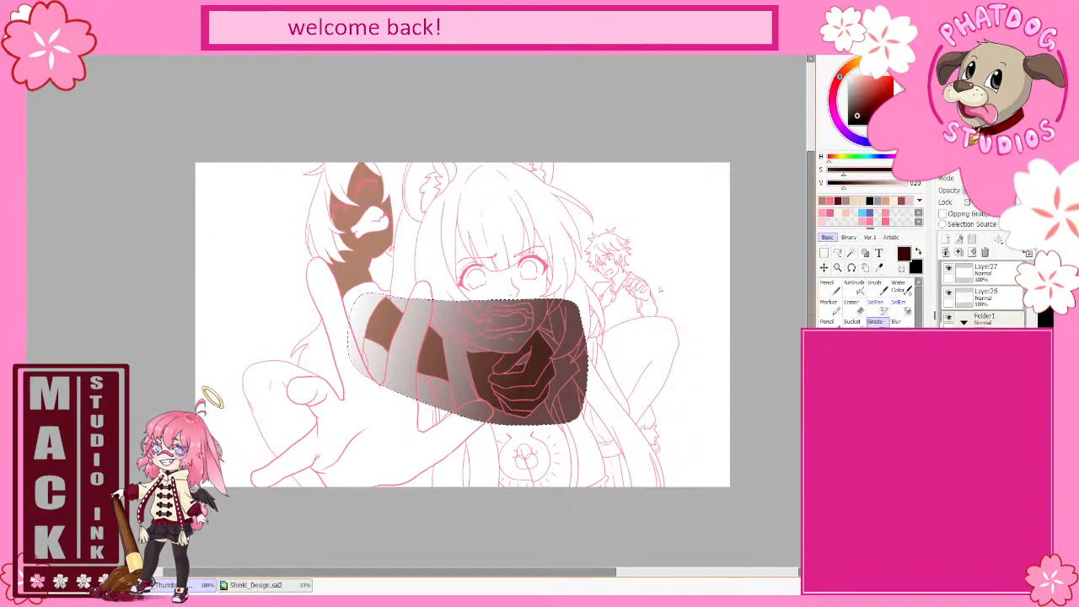
key(ctrl+z)
drag(371, 319, 524, 387)
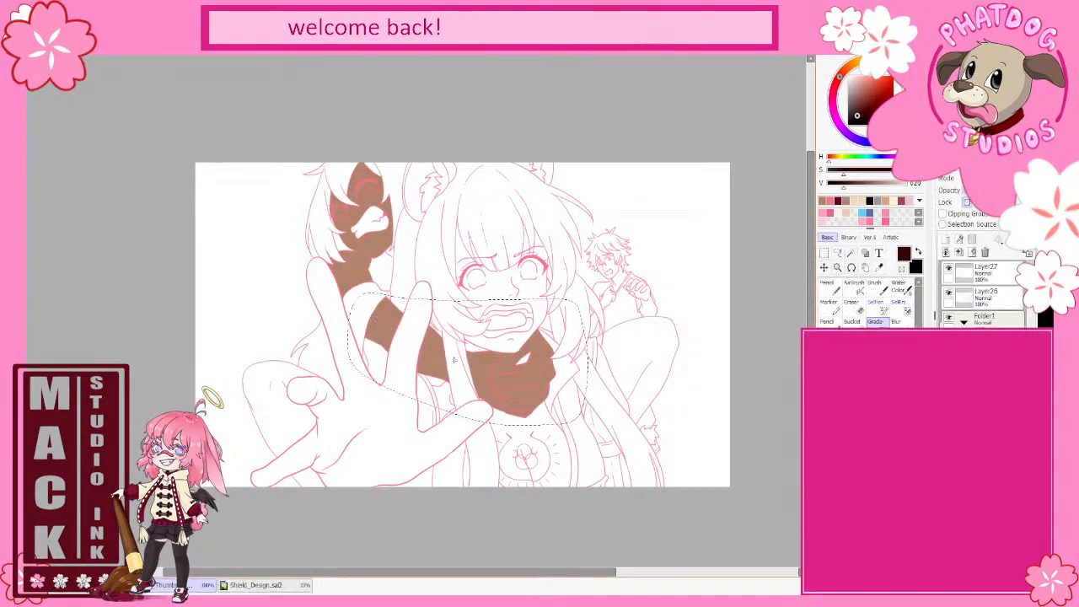
- Clip the shading layer to the skin fill, apply a dark brown gradient from forearm to clenched hand, and clear the selection
click(943, 214)
drag(355, 319, 492, 388)
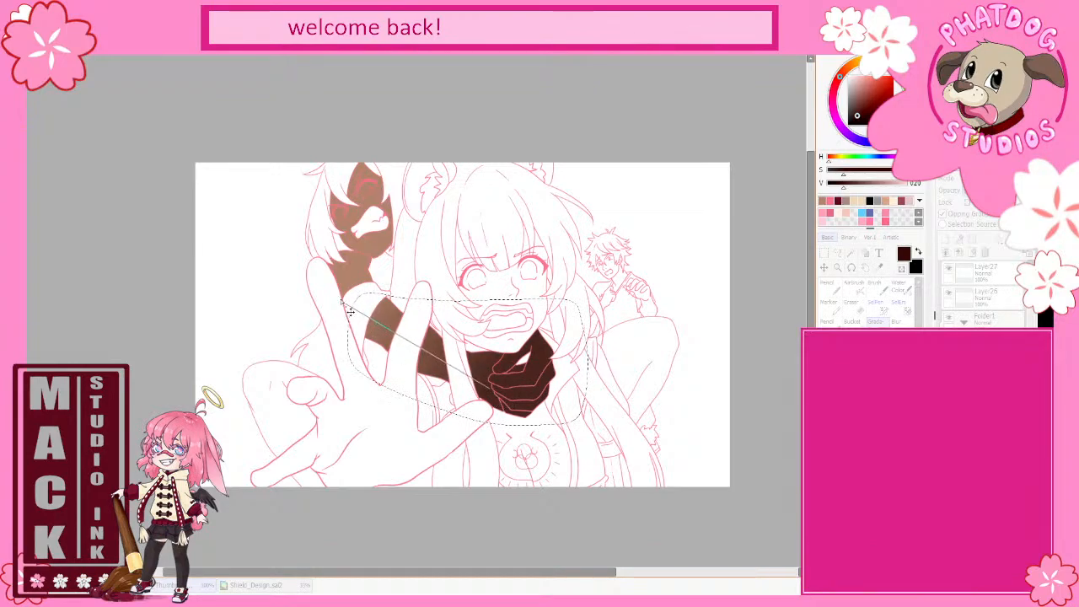
key(Return)
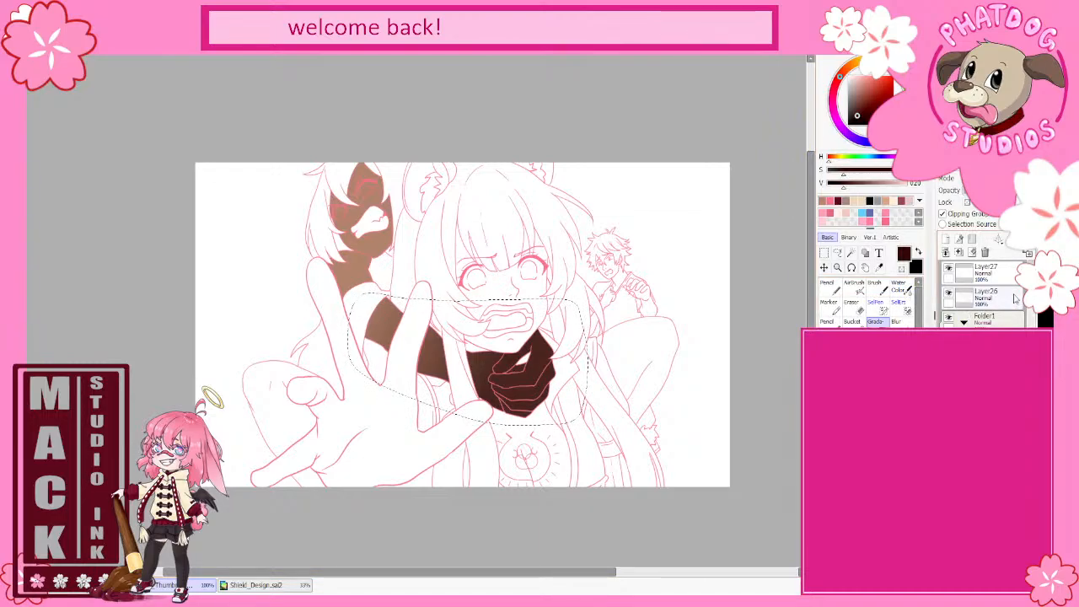
key(ctrl+d)
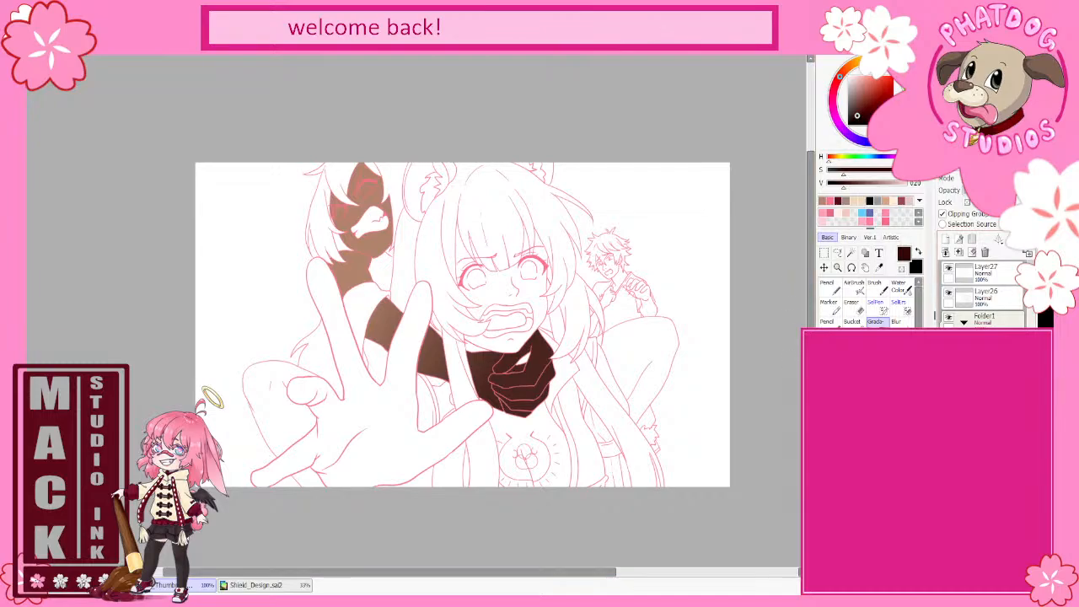
- Sample the pale beige hair colour from the white-haired reference, hide the reference and skin colouring, and add a new layer
click(949, 404)
right_click(656, 230)
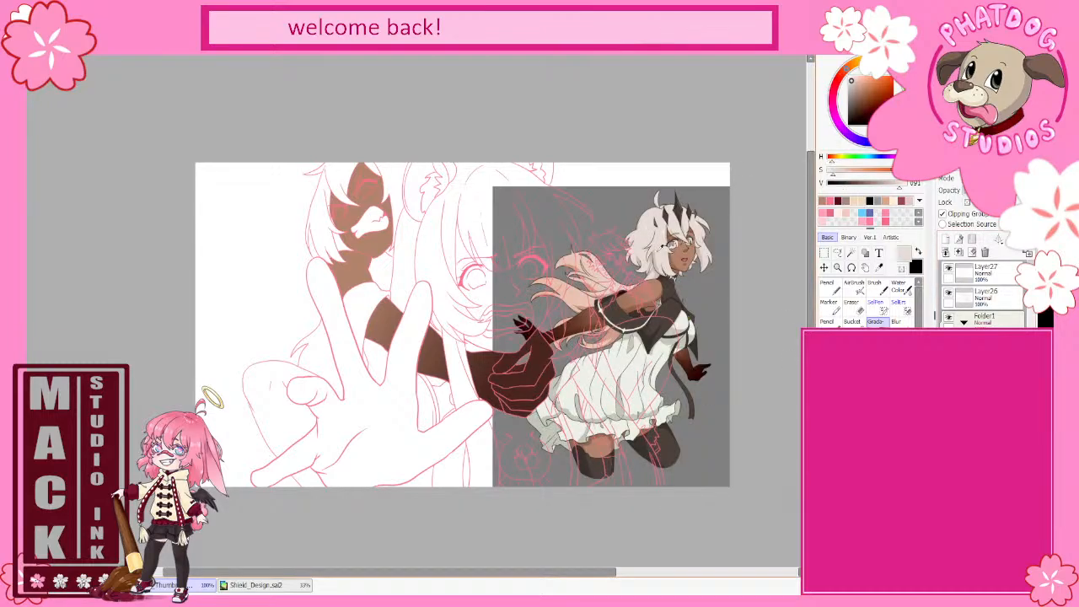
click(949, 405)
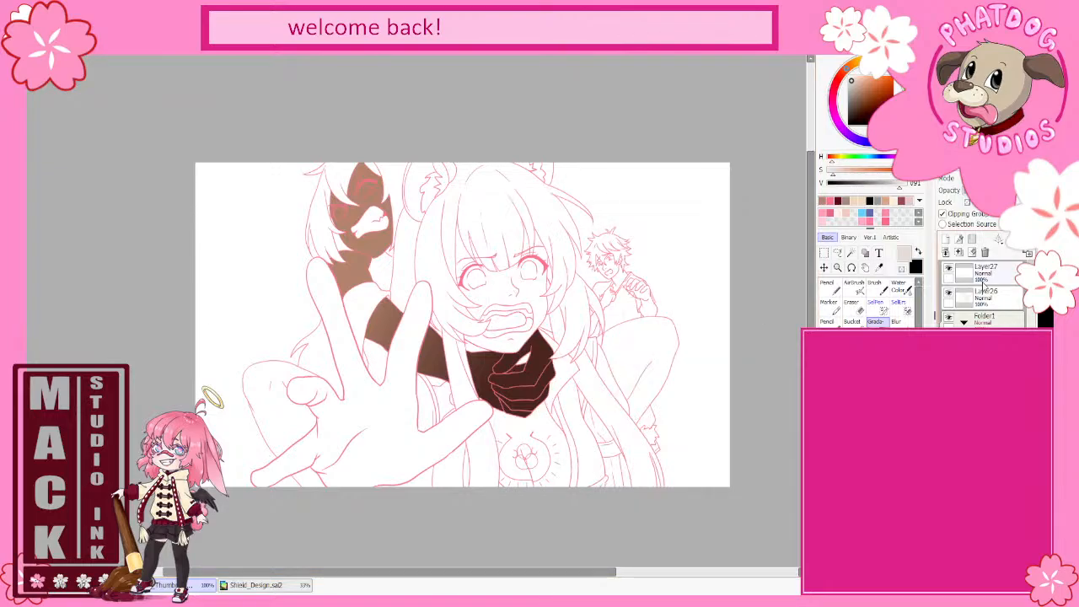
click(946, 240)
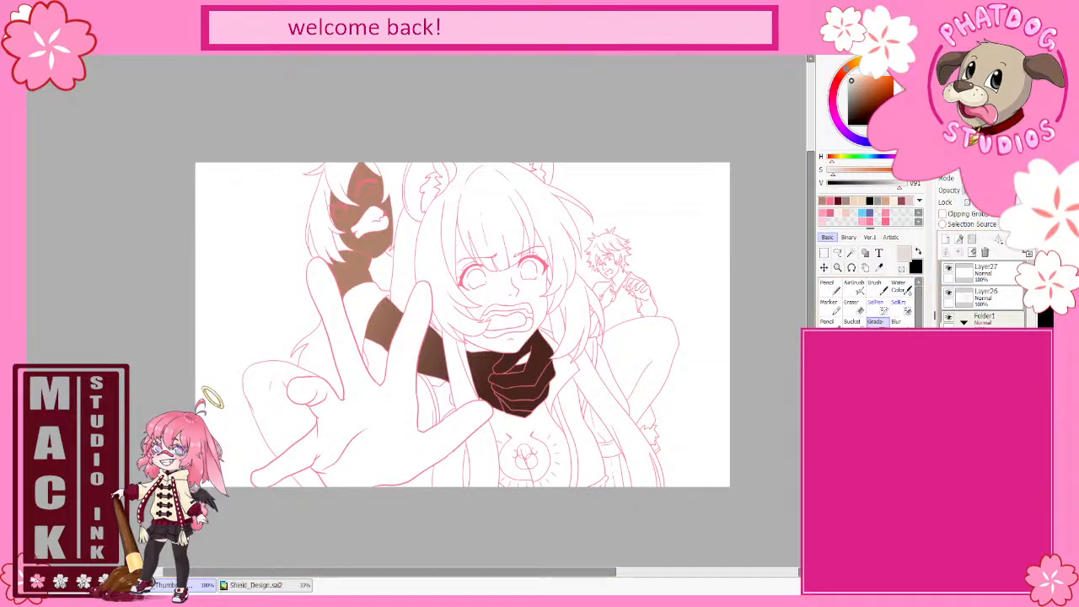
key(Delete)
click(390, 181)
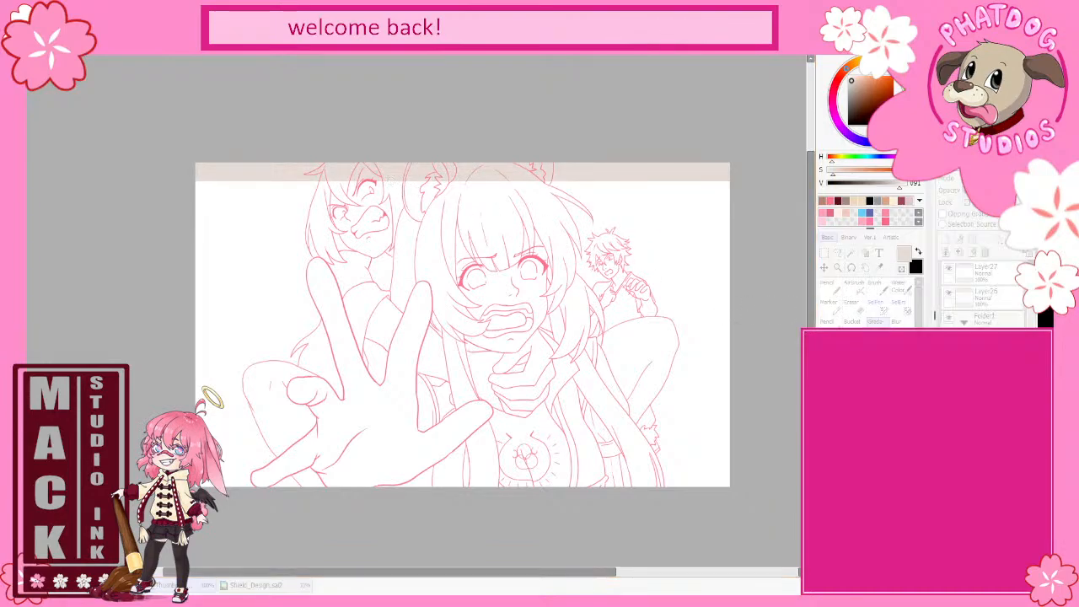
key(Return)
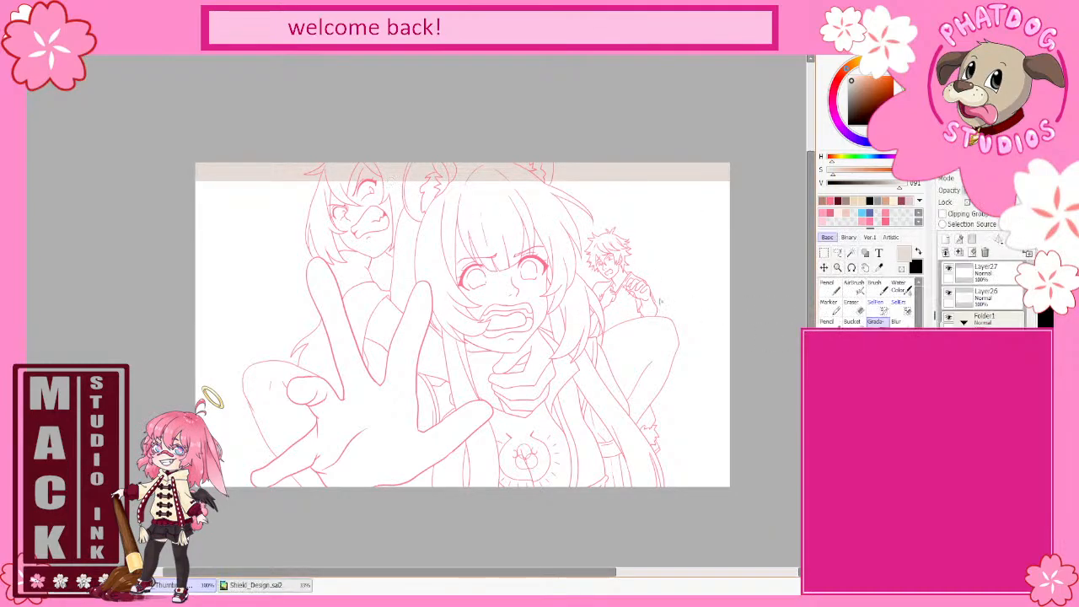
key(ctrl+z)
- Bucket-fill the upper-left character's hair with pale beige, including the fringe, side locks and the lower lock behind the outstretched finger
click(852, 322)
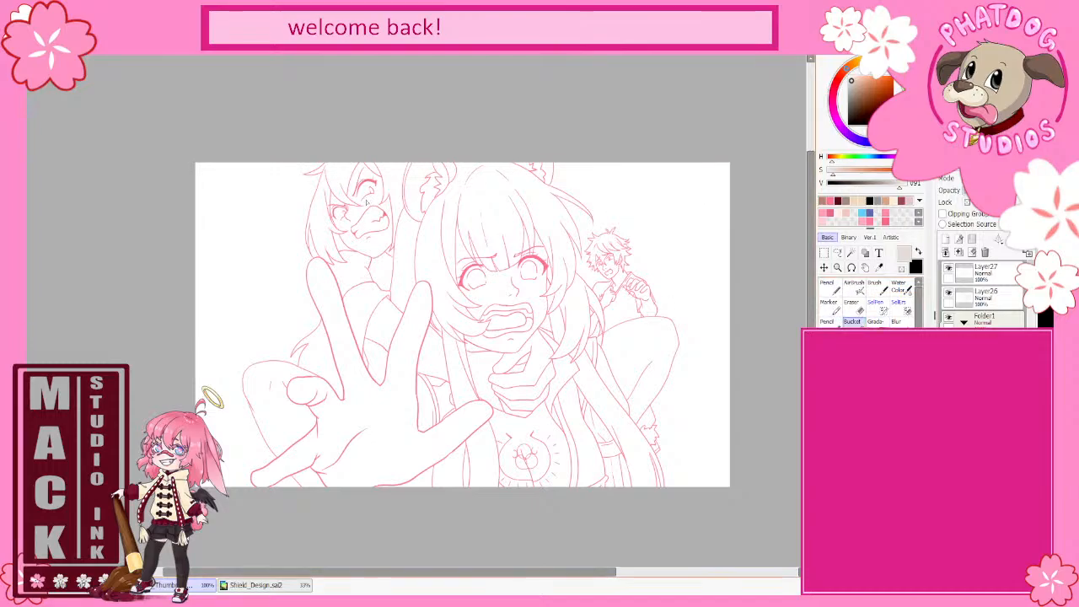
click(394, 203)
click(373, 169)
click(333, 182)
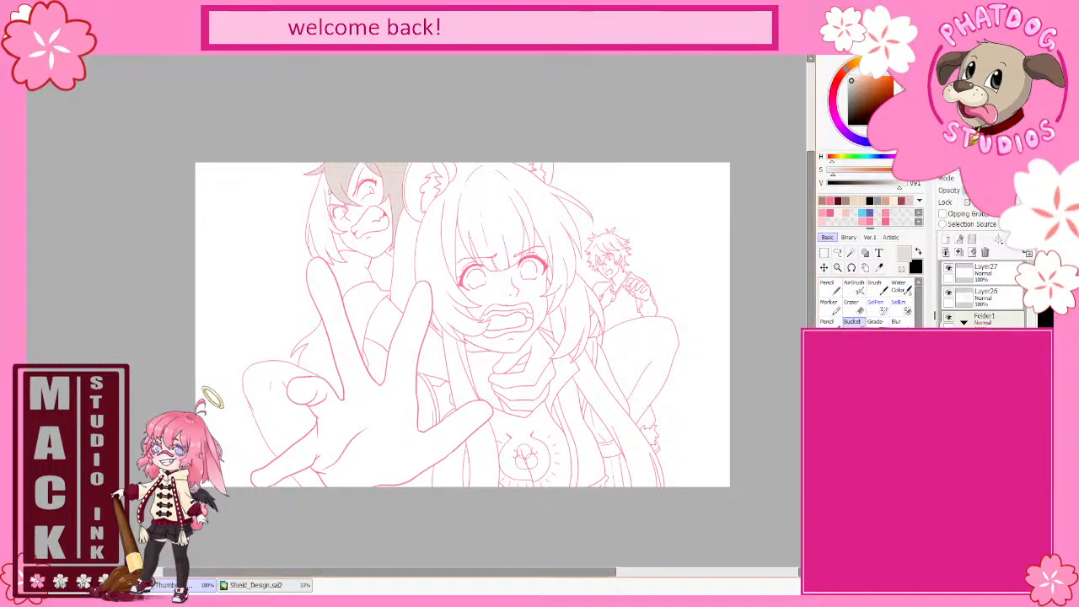
click(326, 219)
click(339, 245)
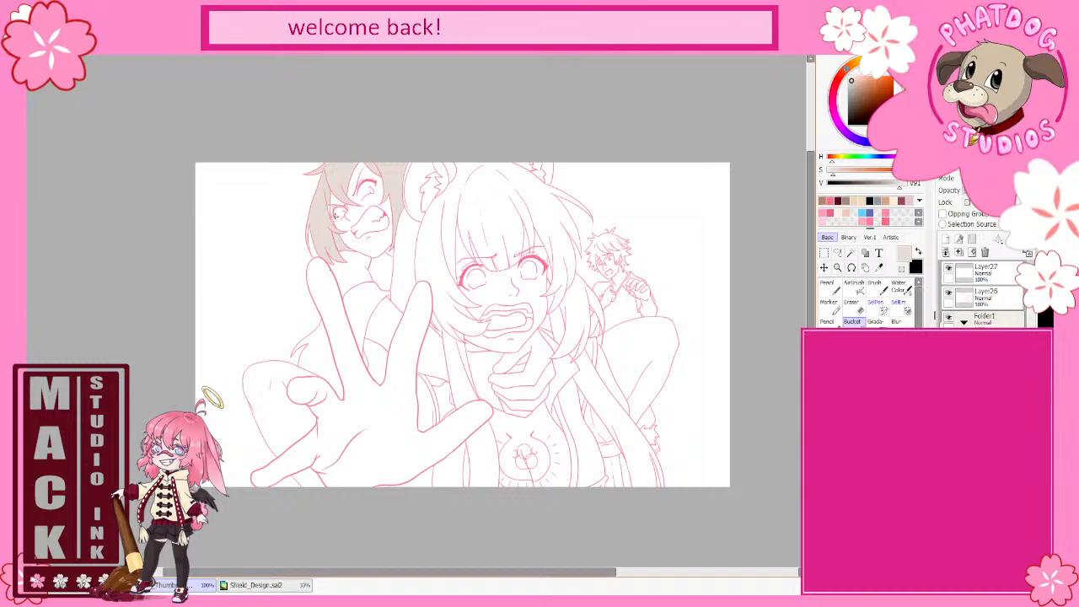
click(313, 360)
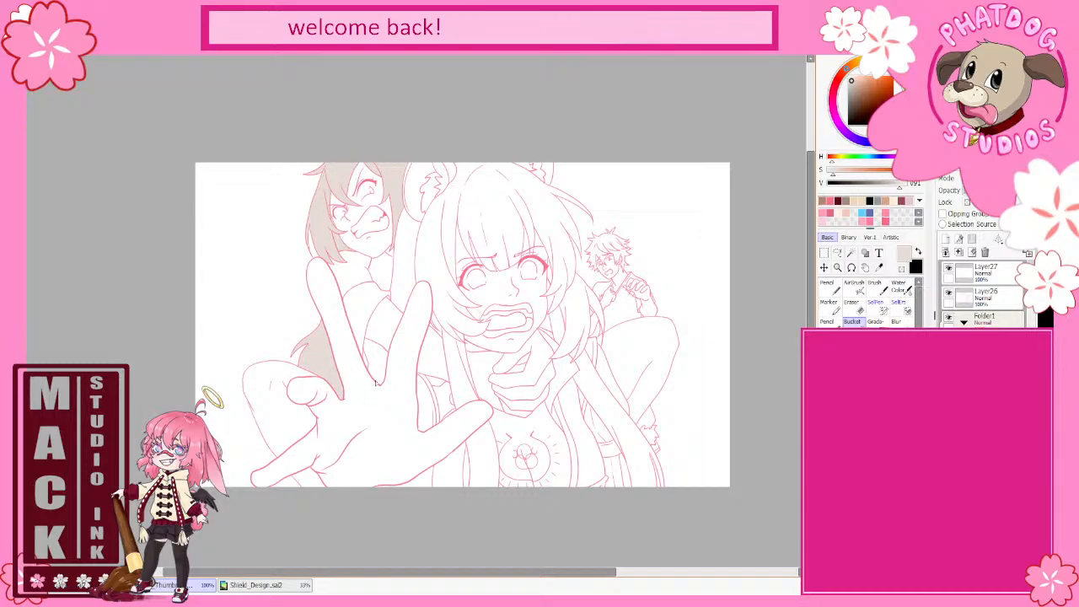
- Touch up the unfilled gaps along the edges of the same character's hair with the Pencil in pale beige
scroll(300, 209, up, 5)
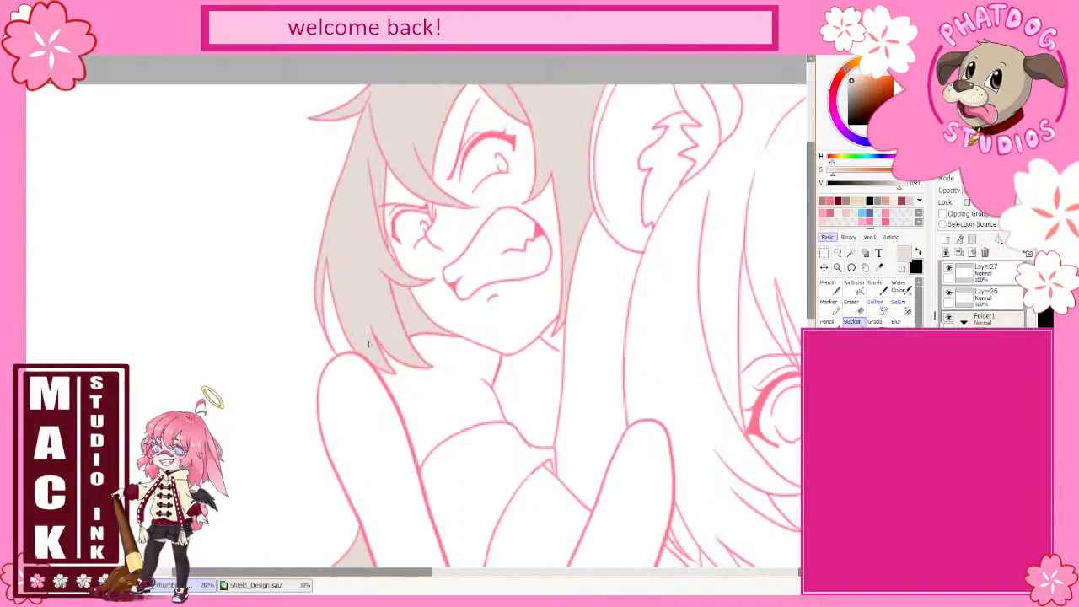
click(828, 288)
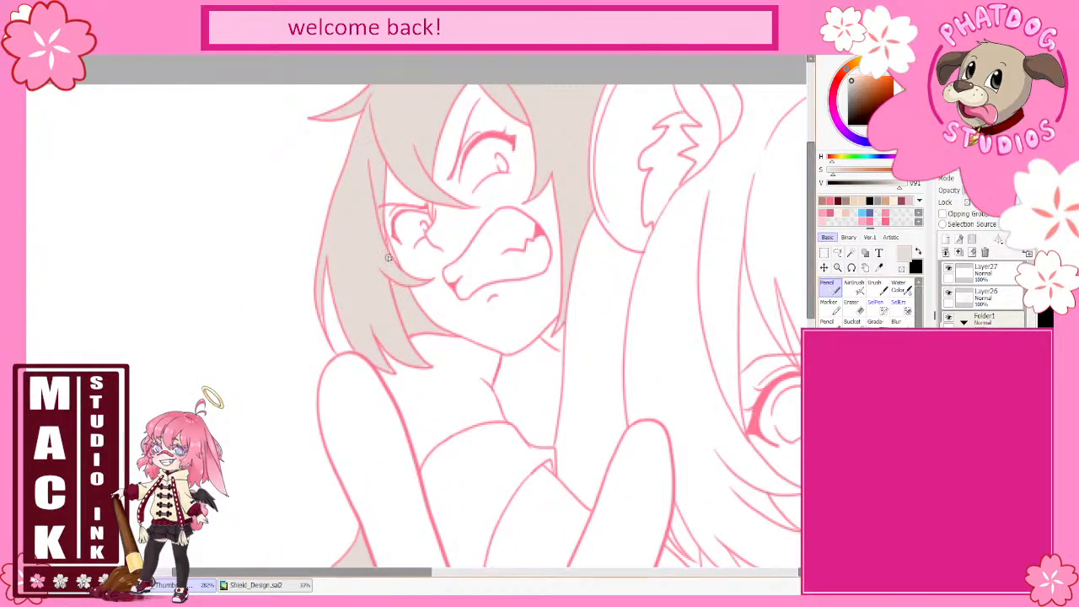
drag(382, 253, 399, 299)
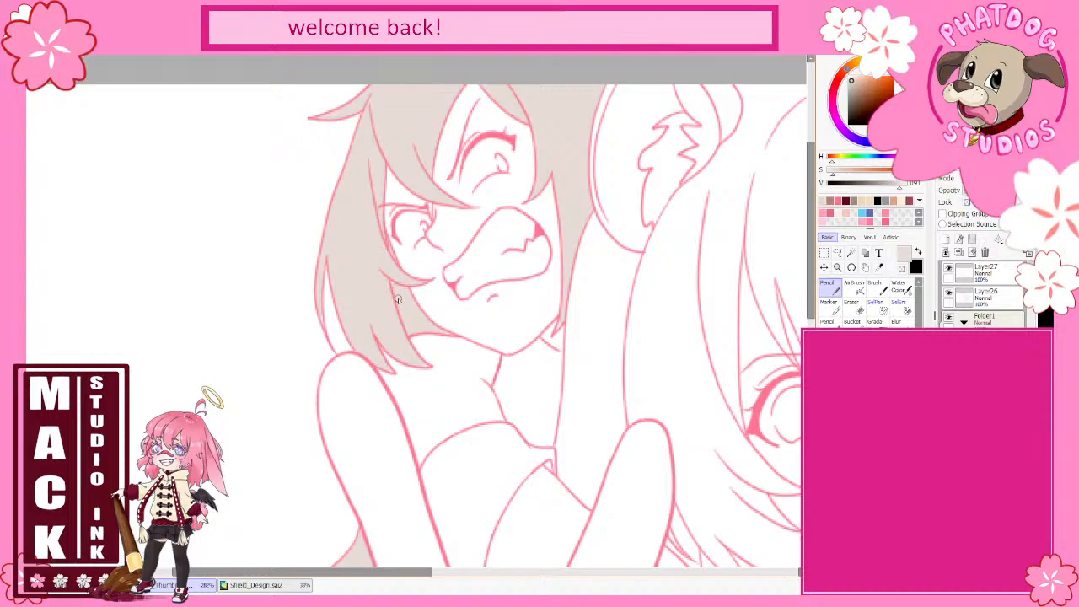
drag(389, 376, 391, 372)
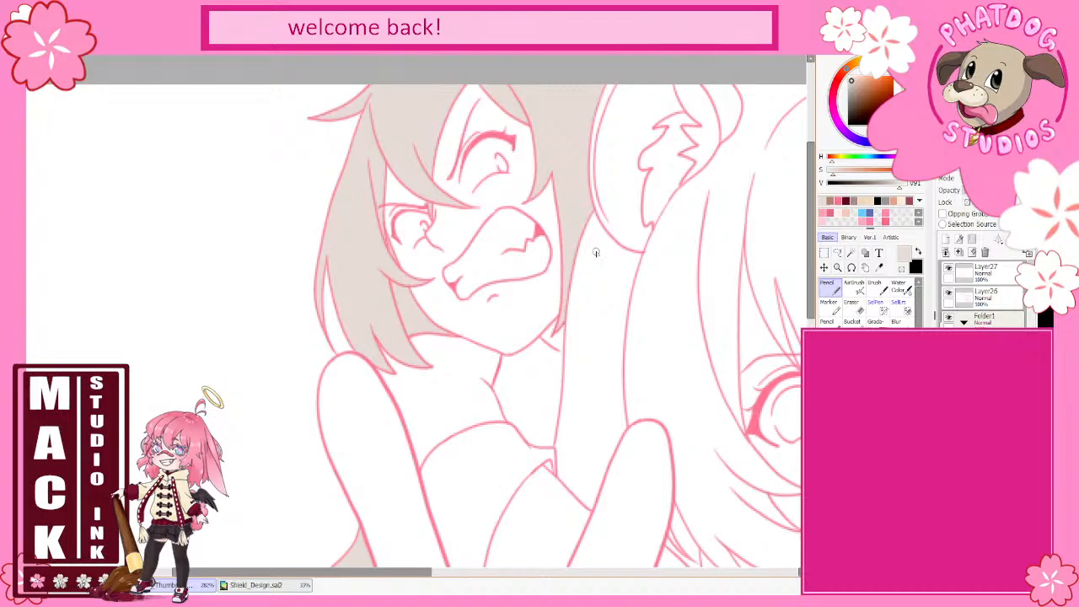
scroll(582, 268, down, 2)
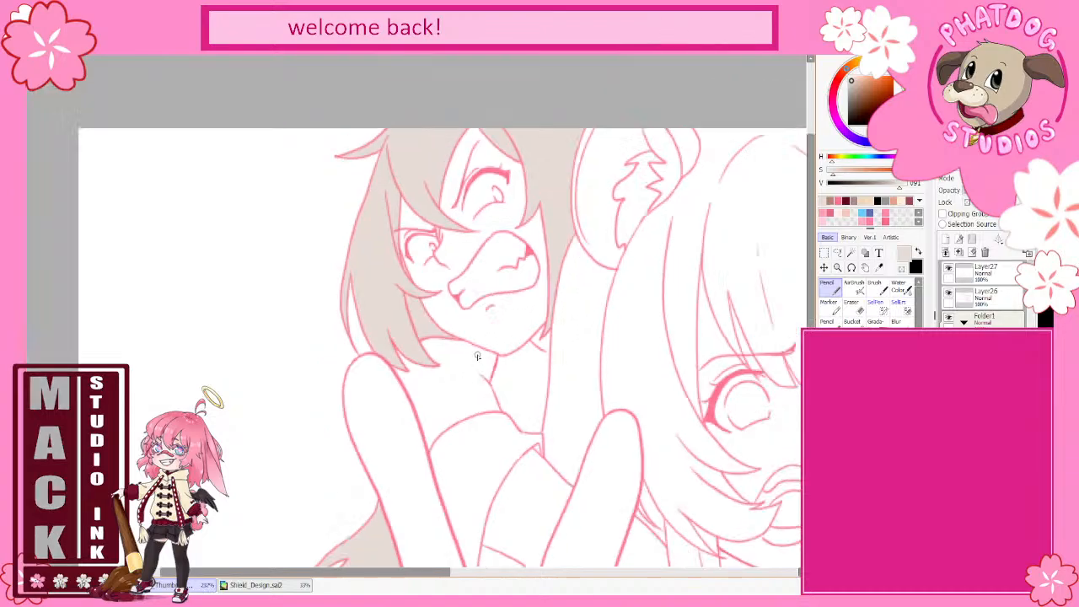
drag(815, 280, 815, 303)
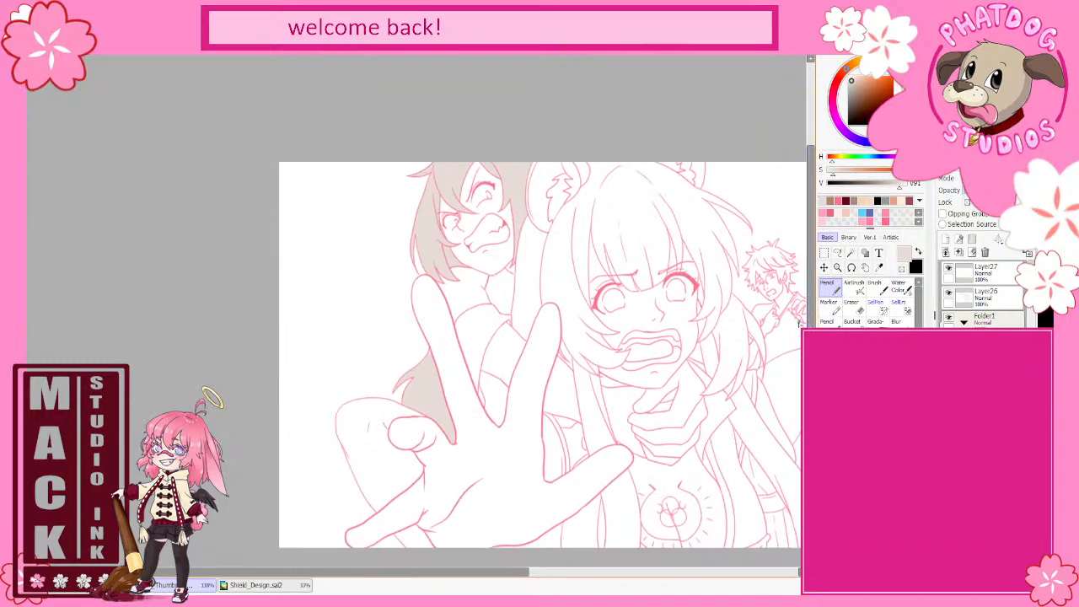
scroll(380, 384, up, 2)
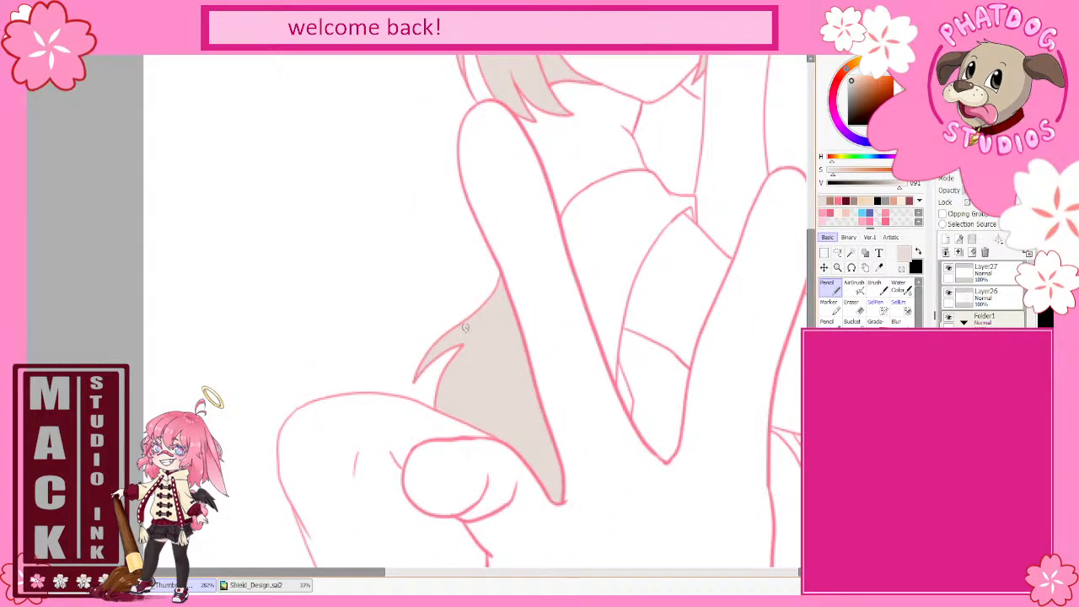
- Sample the peach from the reference's hair ends and apply it as a clipped gradient over the lower part of the character's hair
scroll(633, 168, down, 5)
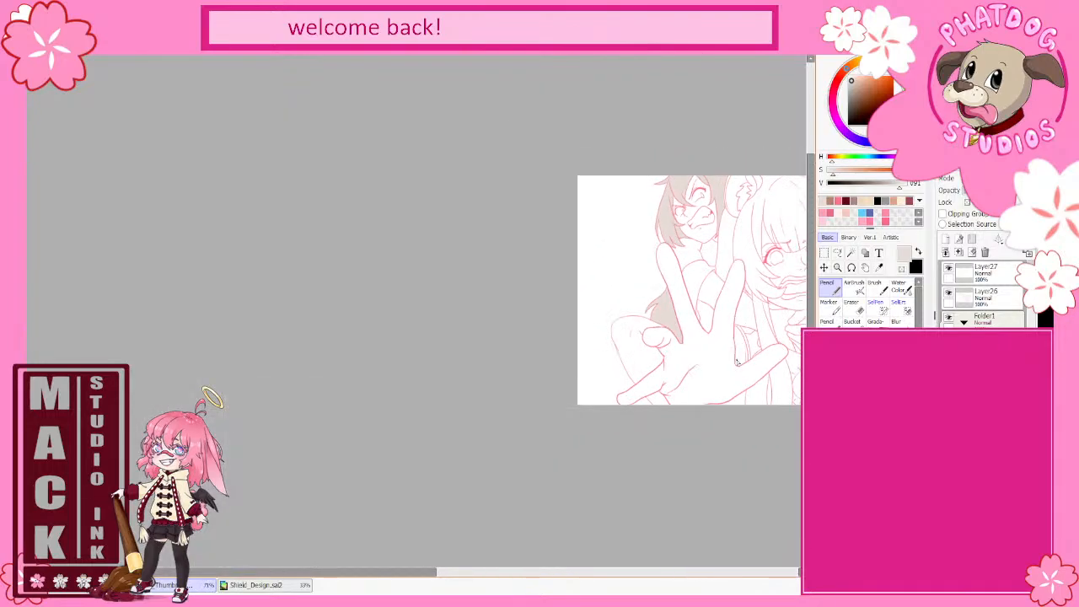
drag(419, 570, 542, 571)
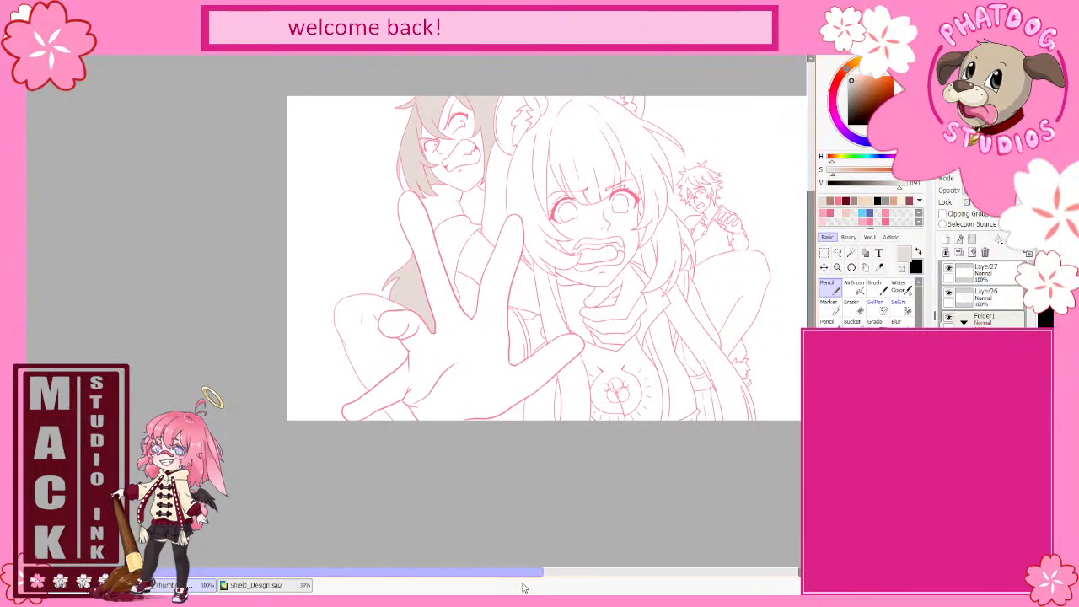
drag(811, 278, 811, 232)
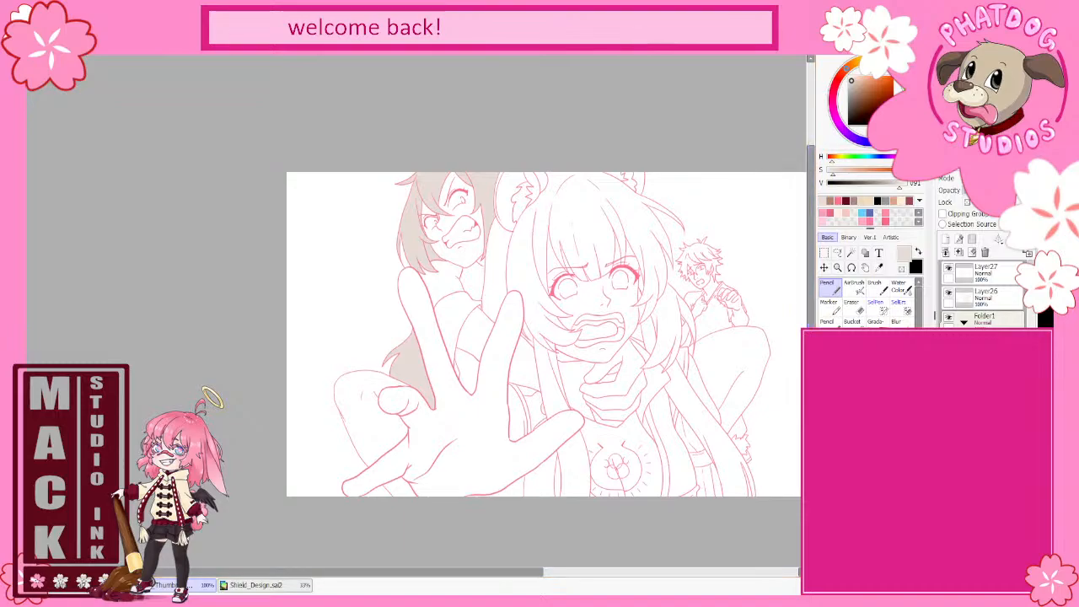
click(948, 464)
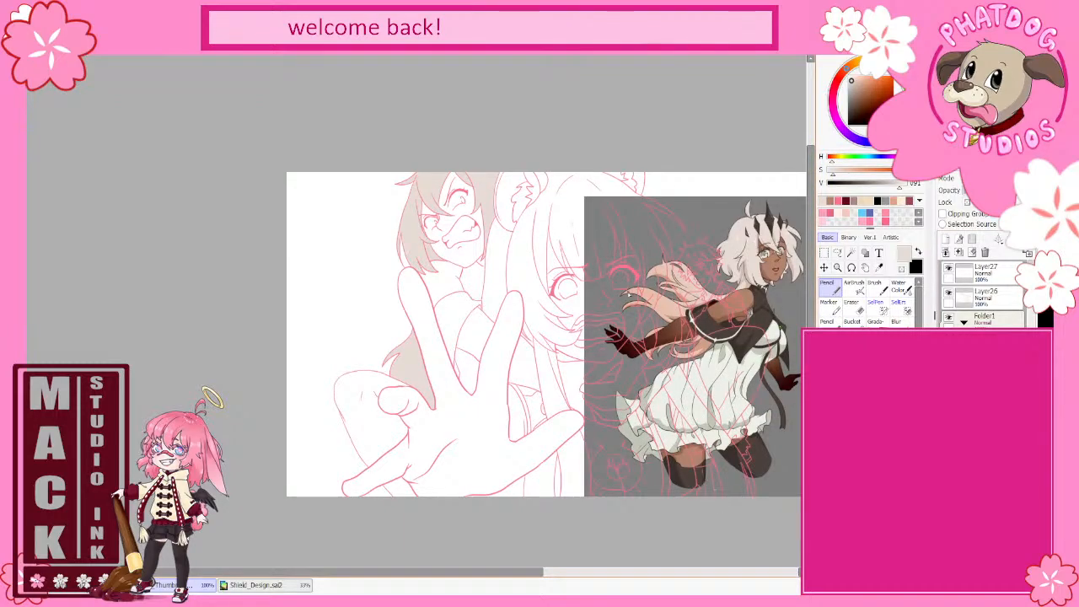
right_click(629, 294)
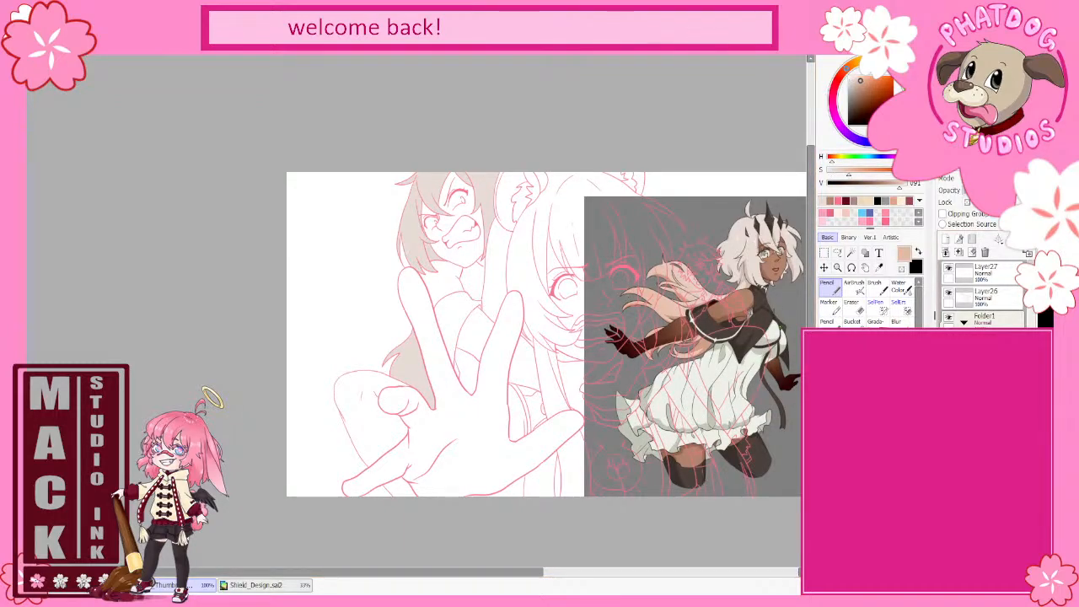
click(949, 464)
click(943, 214)
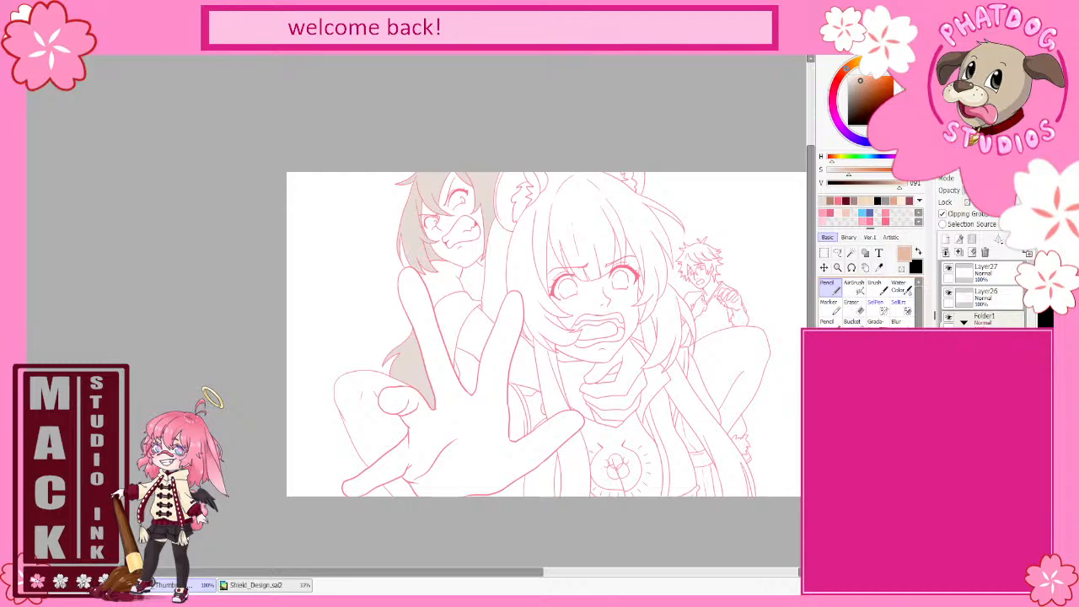
click(876, 322)
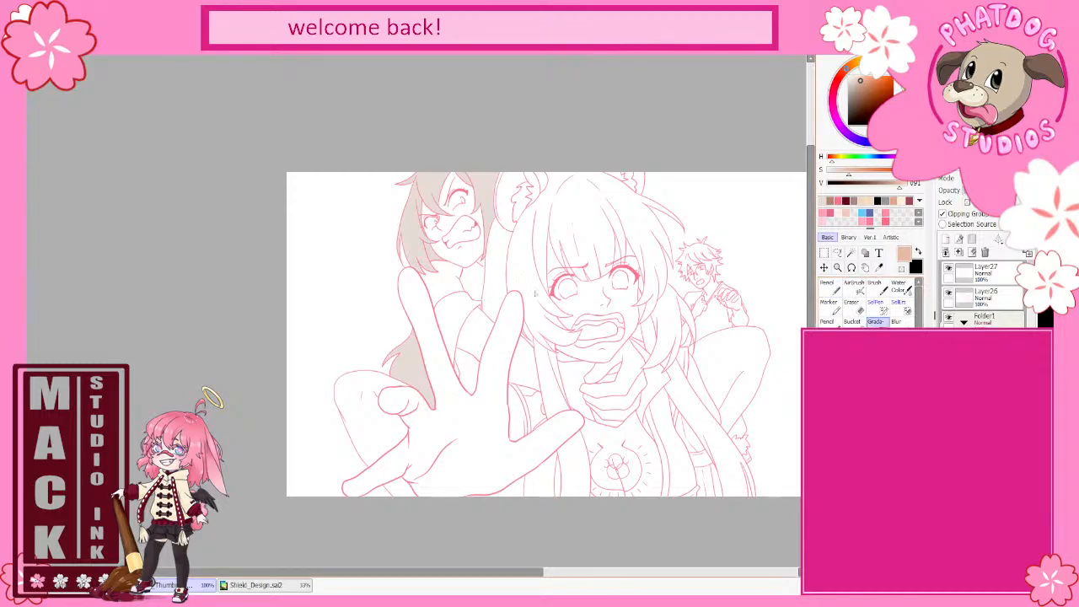
mouse_move(412, 346)
mouse_down()
mouse_move(456, 234)
mouse_move(438, 278)
mouse_move(437, 389)
mouse_move(430, 377)
mouse_up()
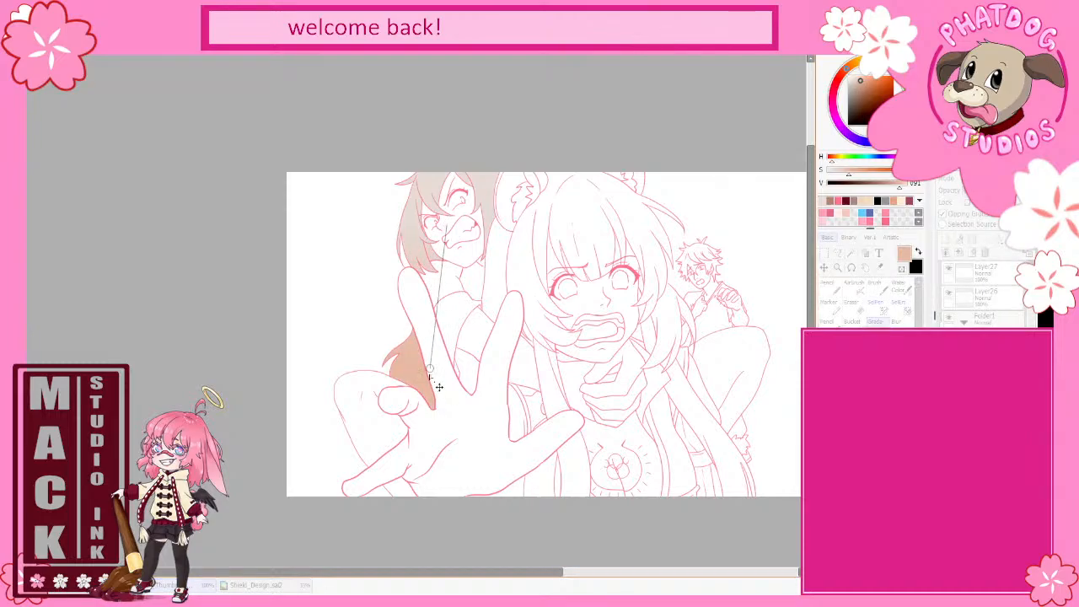
- Rename the hair folder to Shield and add a new layer for the dark brown clothing fill
click(851, 321)
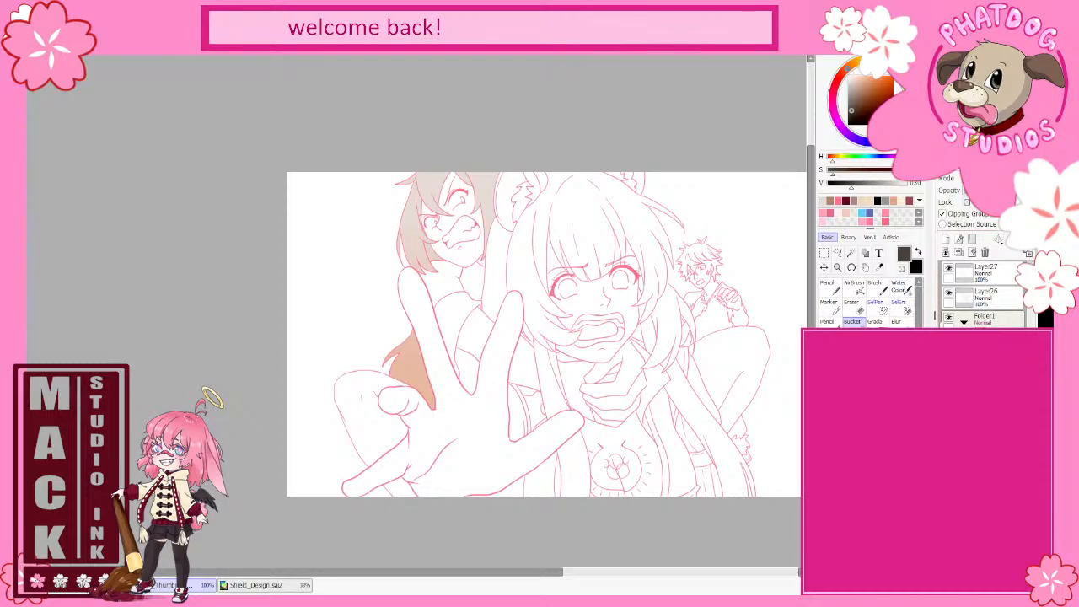
click(988, 318)
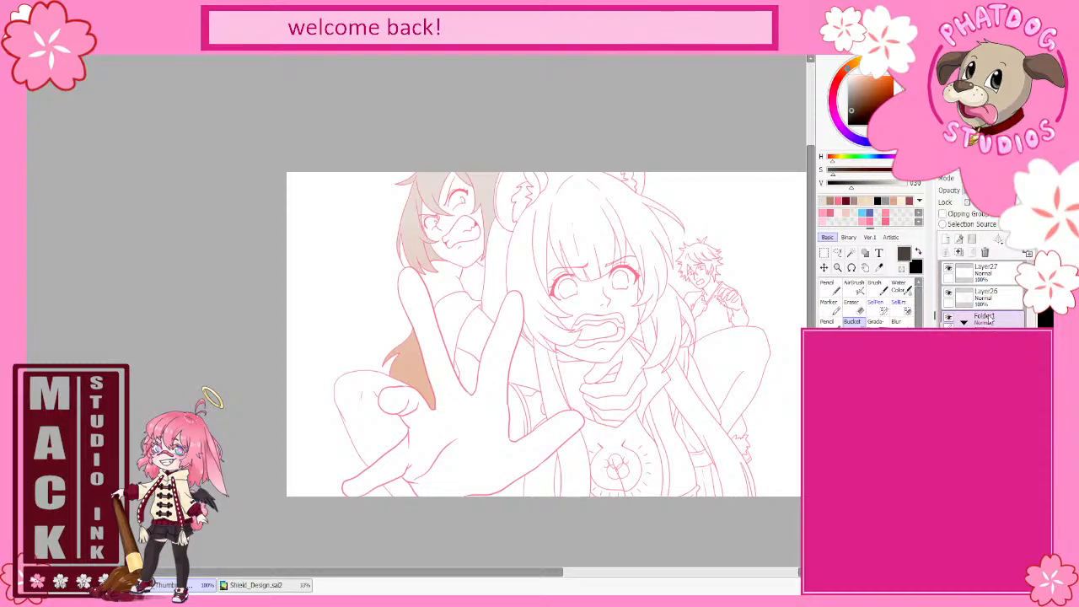
text(Shield)
click(946, 239)
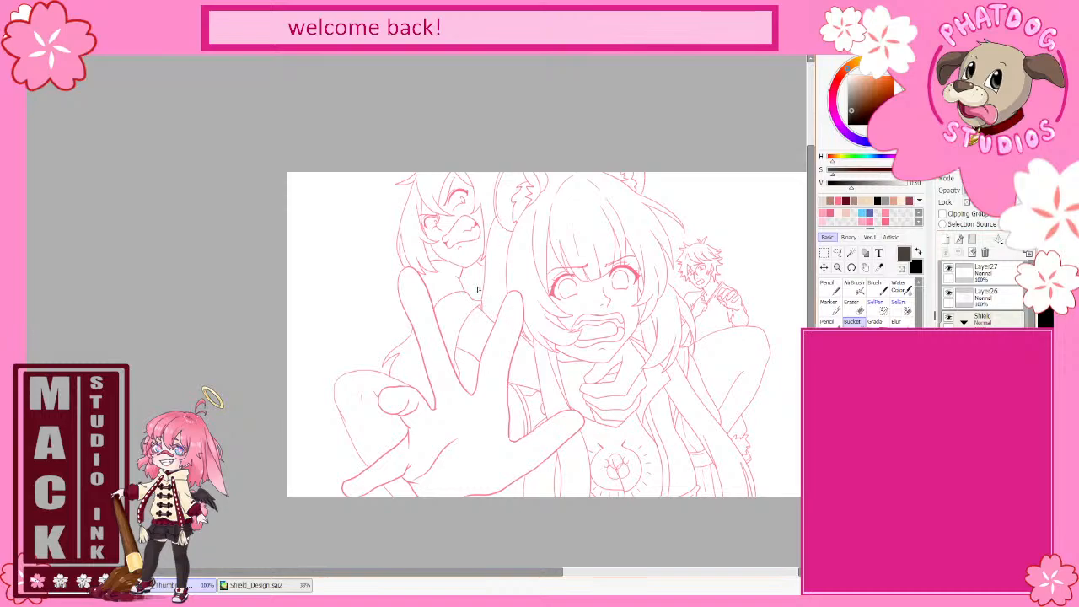
- Bucket-fill the area below the upper-left character's chin with dark brown and touch up its upper corner with the Pencil
drag(468, 294, 486, 271)
click(483, 263)
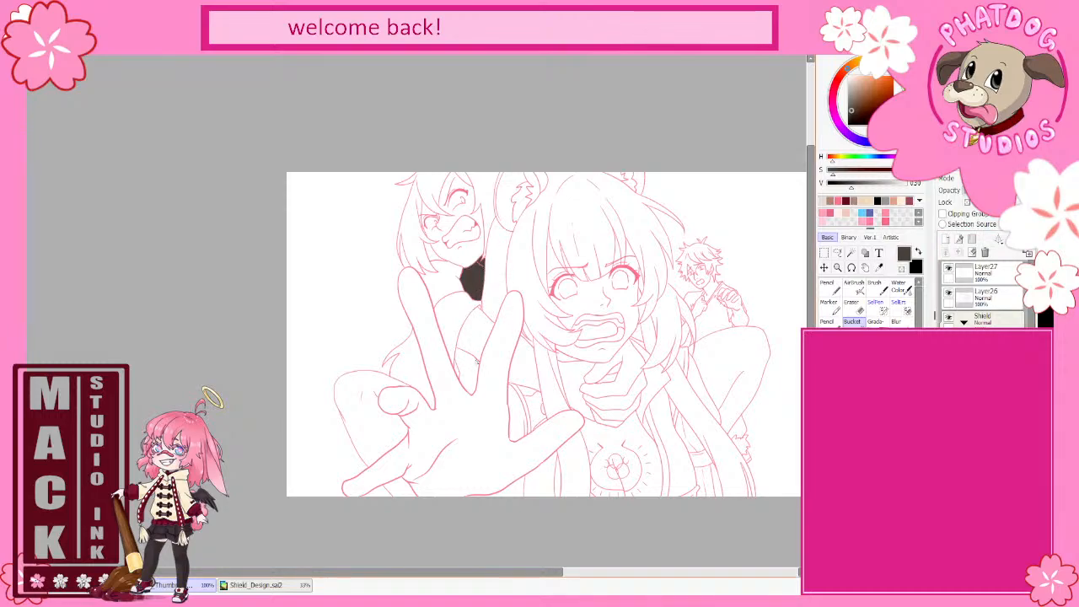
scroll(477, 297, up, 5)
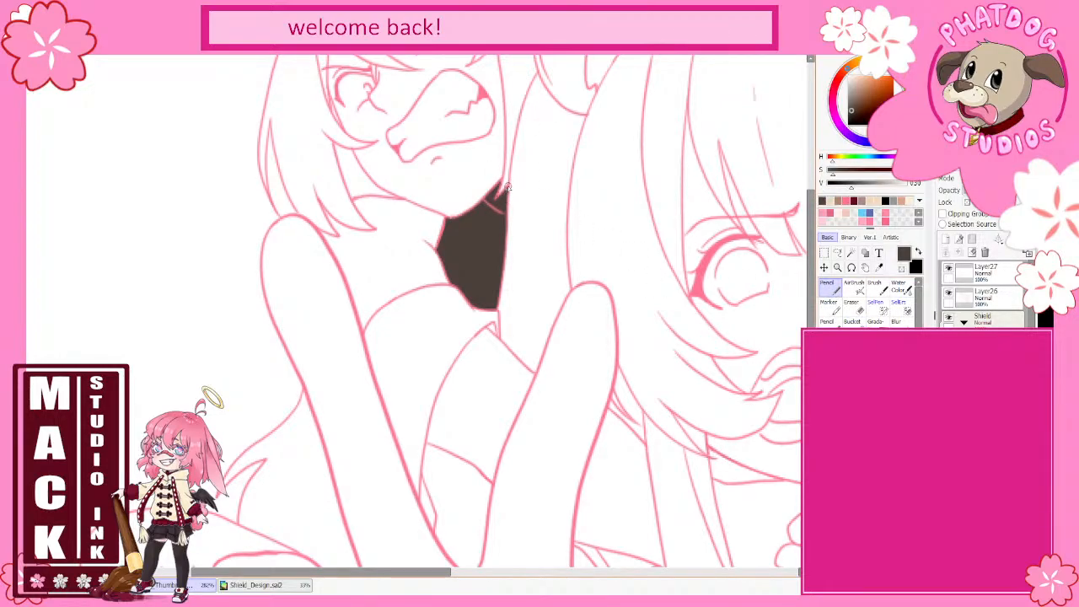
drag(507, 187, 506, 201)
scroll(502, 276, down, 5)
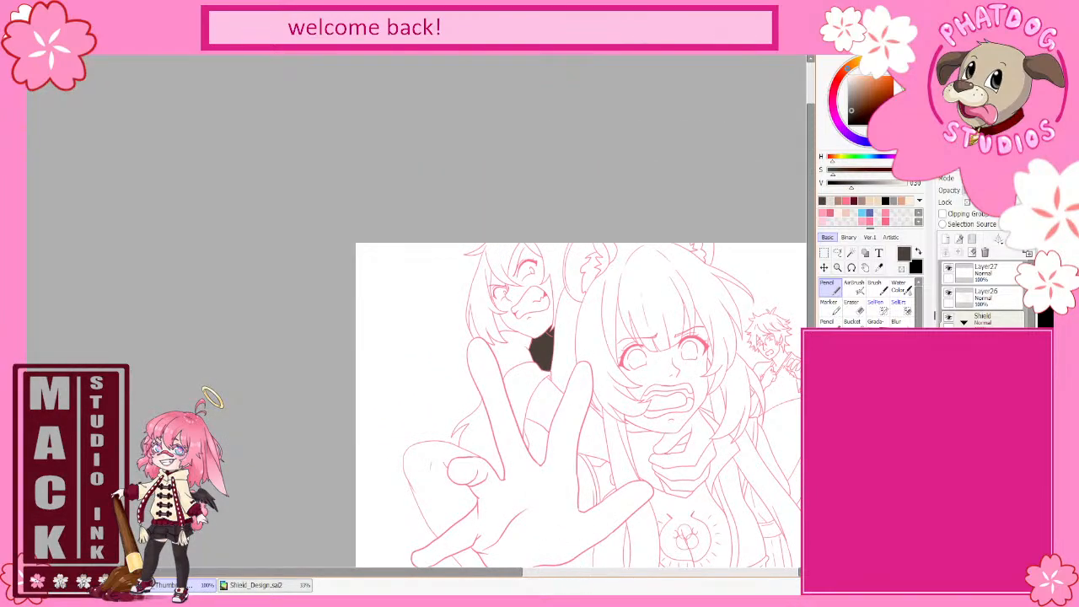
scroll(582, 396, down, 1)
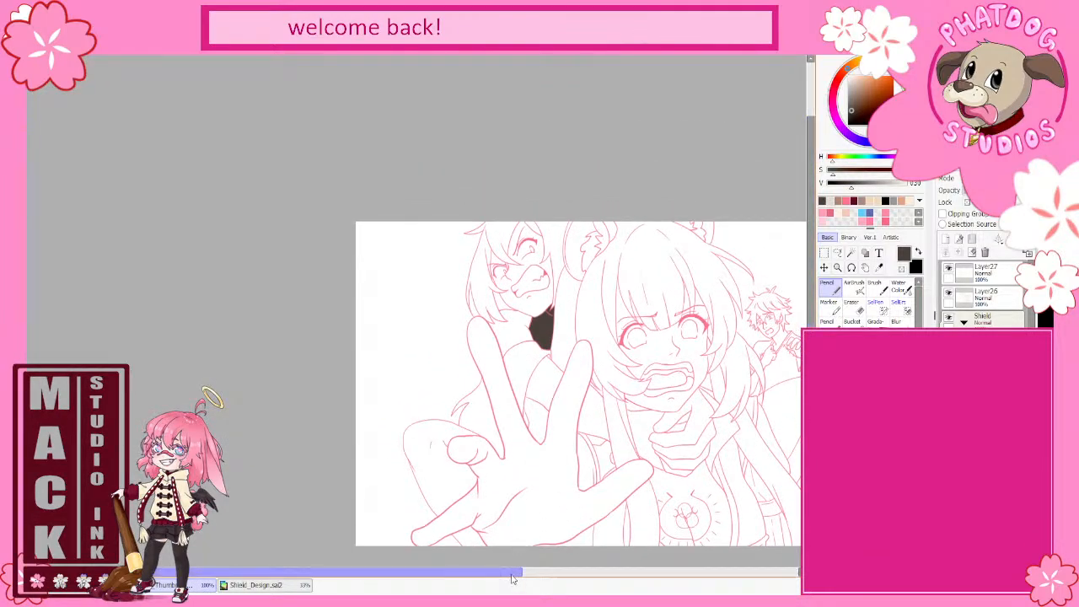
drag(511, 579, 530, 582)
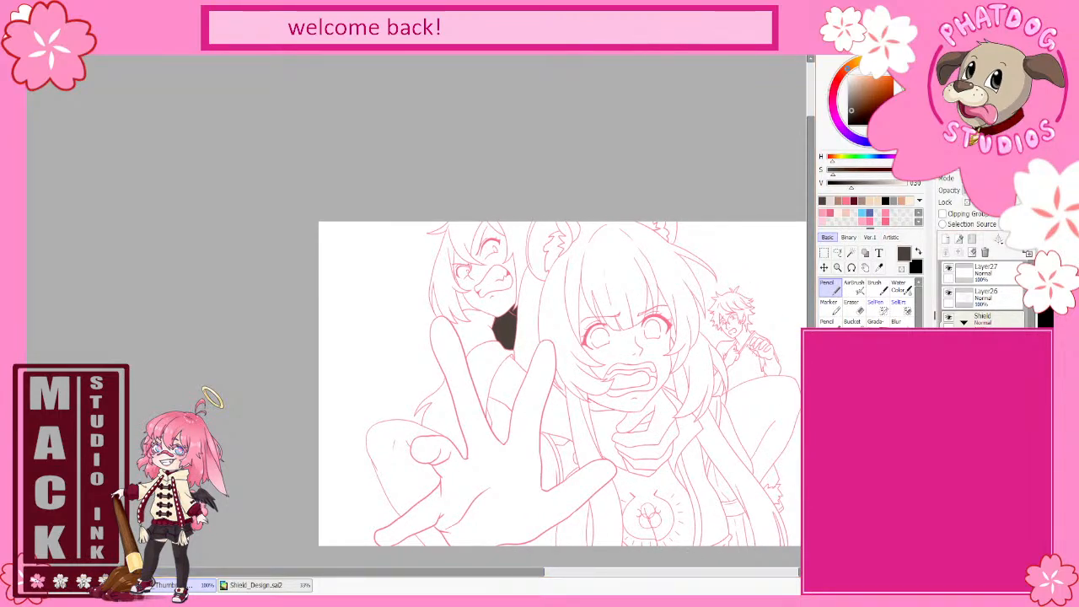
click(949, 379)
right_click(744, 445)
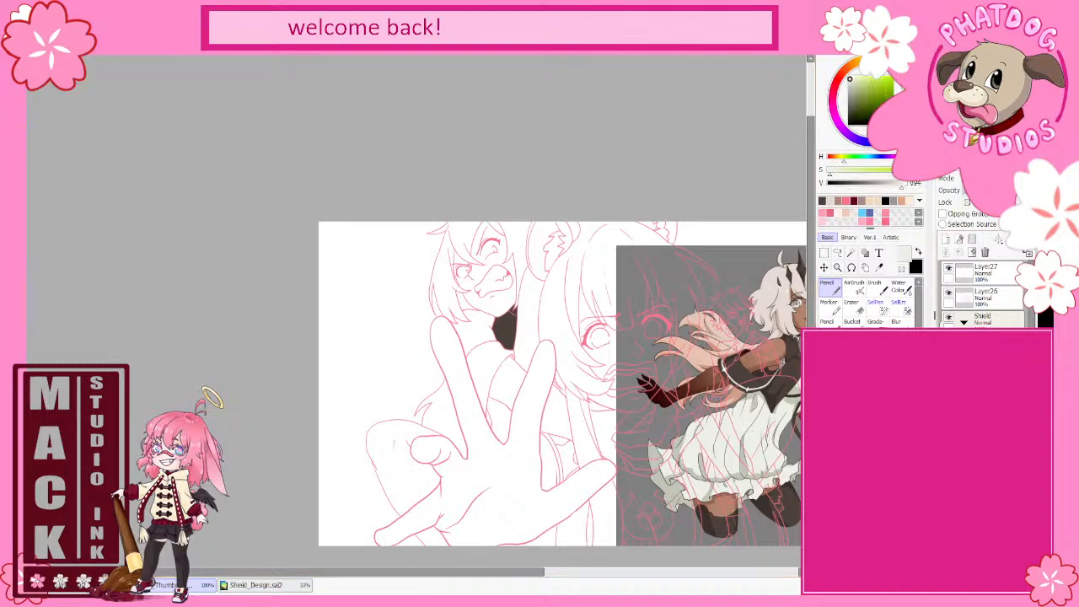
click(949, 379)
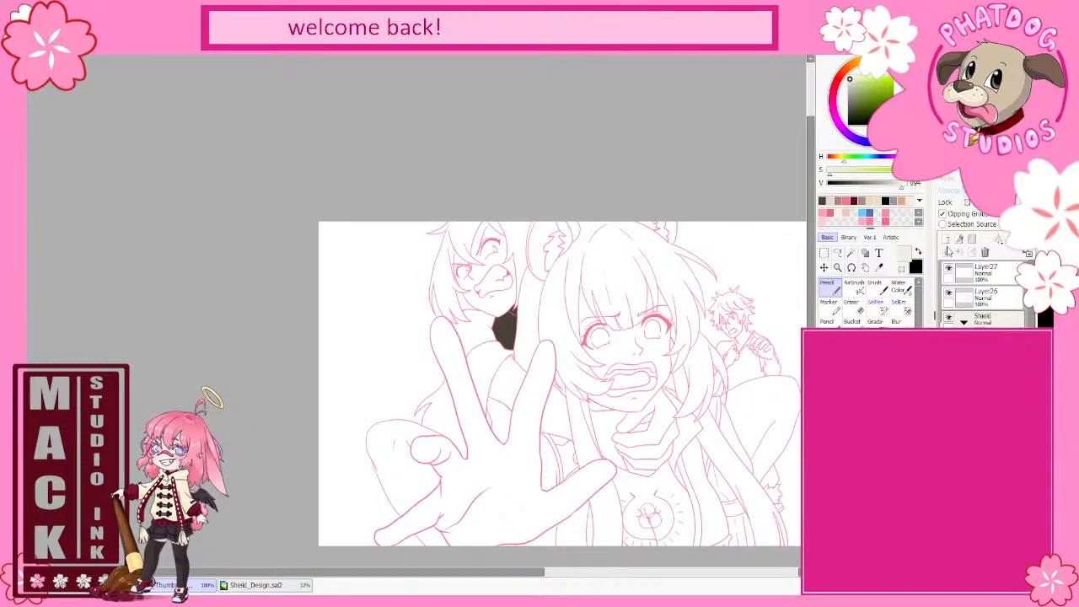
key(ctrl+z)
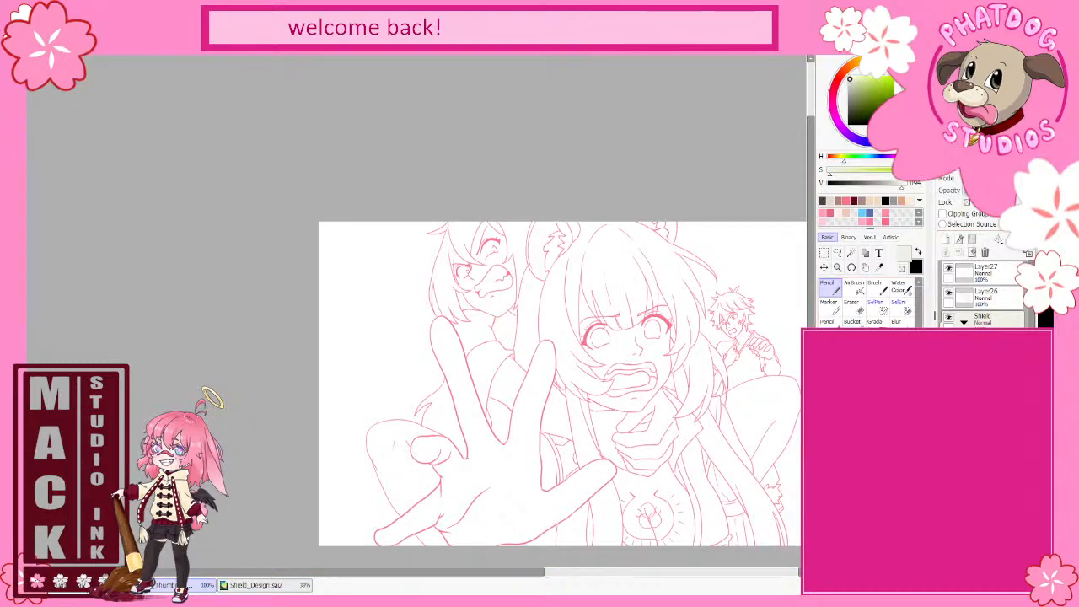
key(g)
click(501, 417)
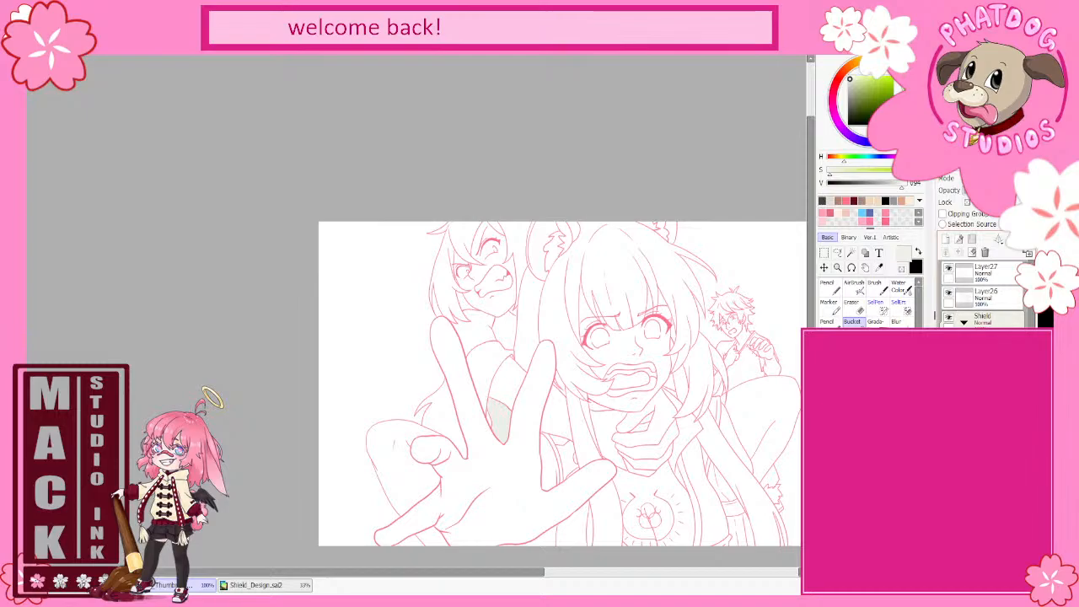
click(506, 330)
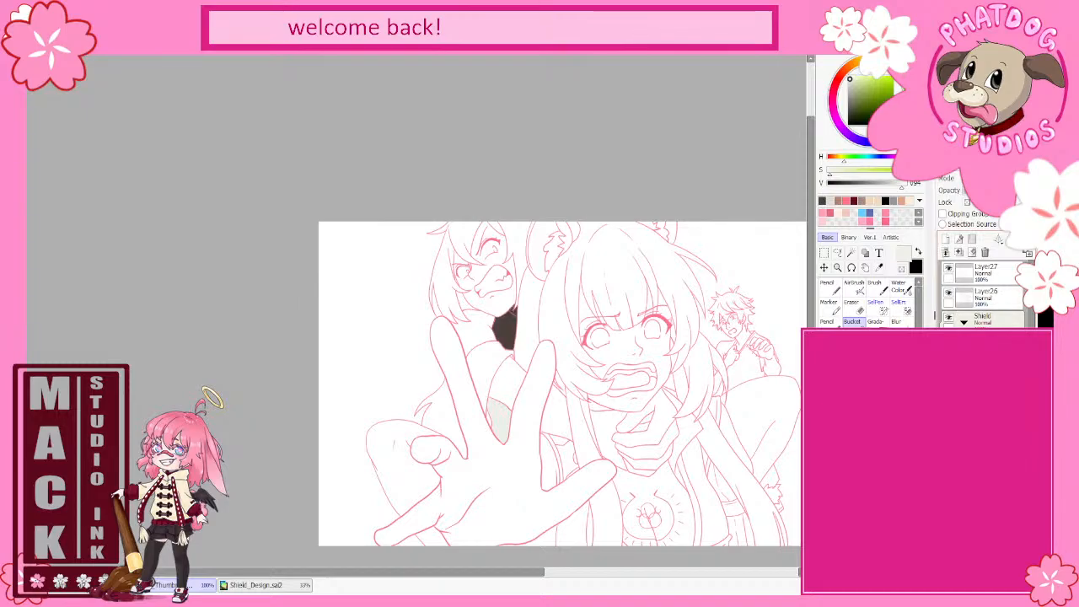
key(ctrl+z)
- Bucket-fill the upper-left character's torso area between the outstretched fingers with dark brown and tidy its edge near the shoulder
click(822, 200)
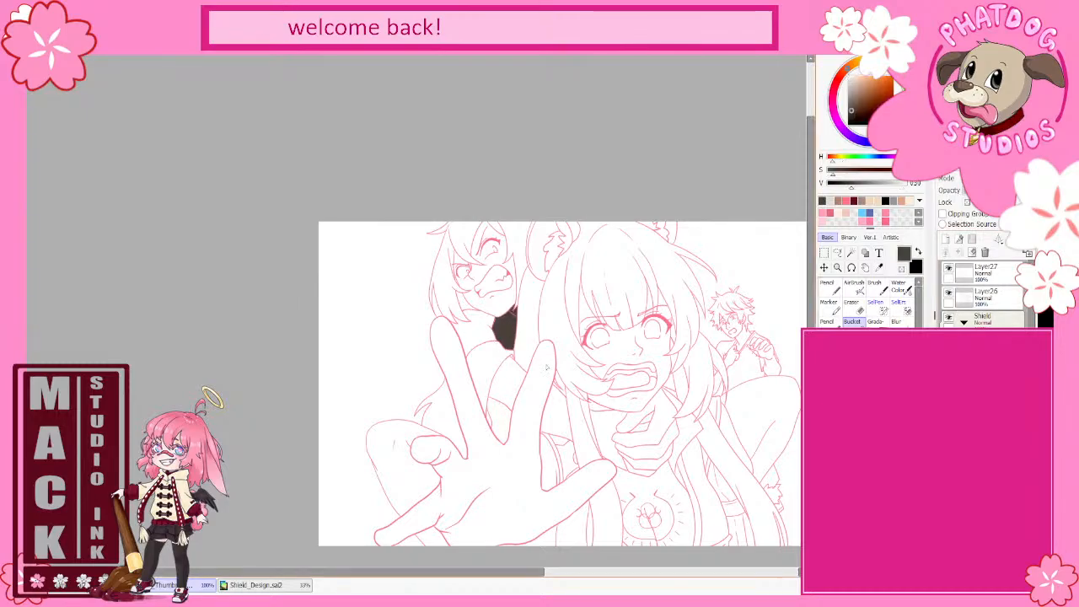
click(496, 375)
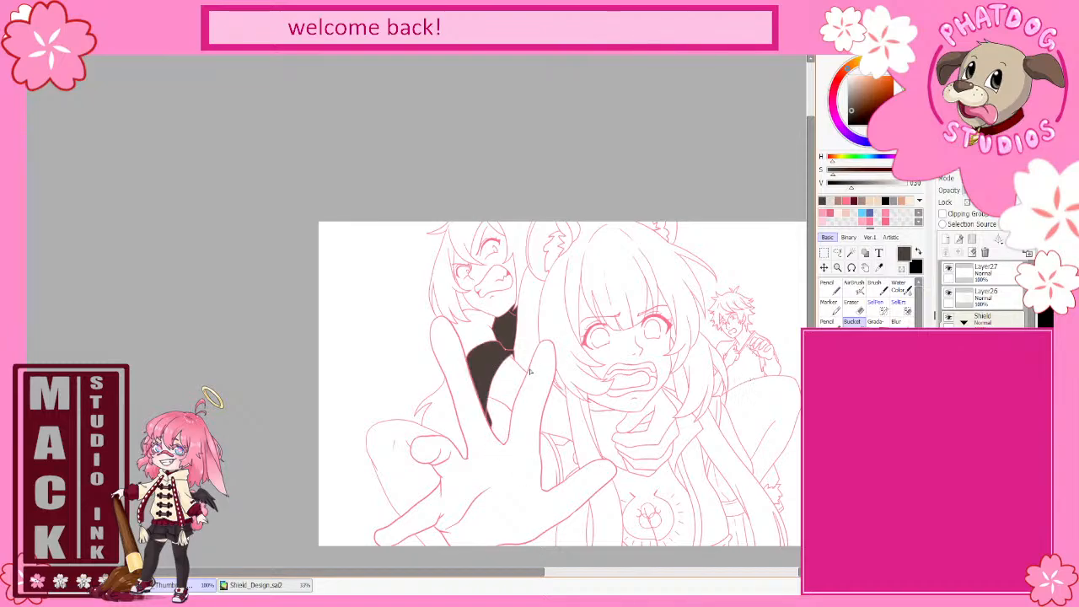
key(n)
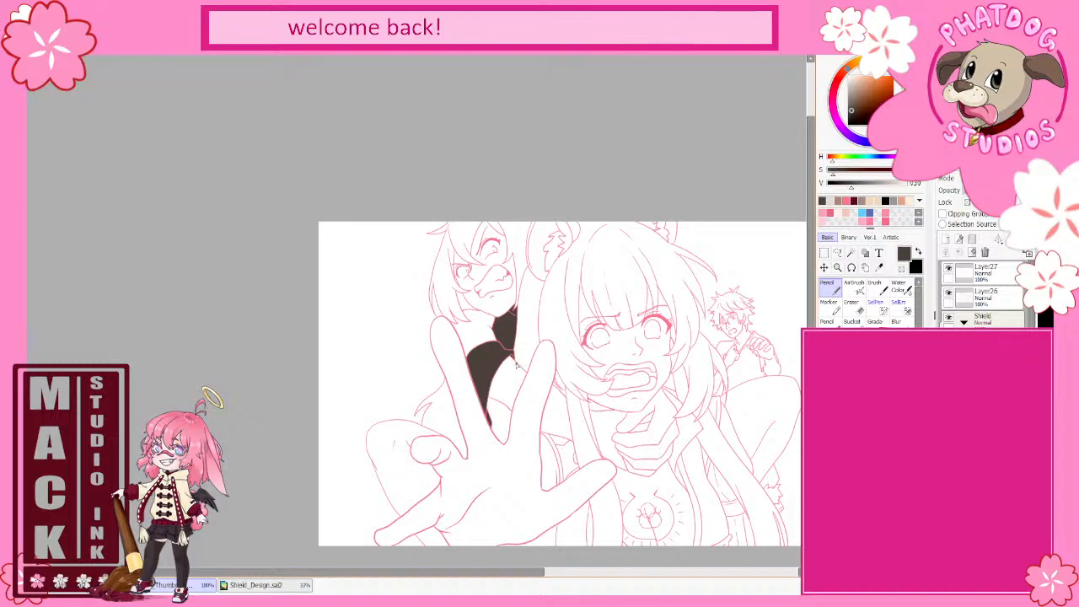
scroll(513, 359, up, 3)
key(e)
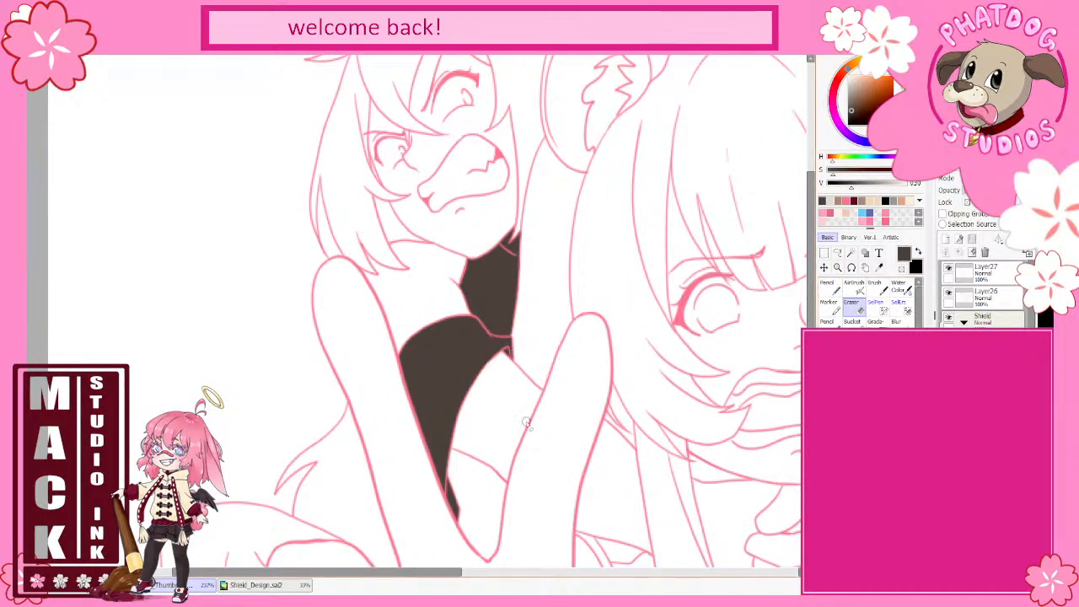
scroll(557, 363, down, 2)
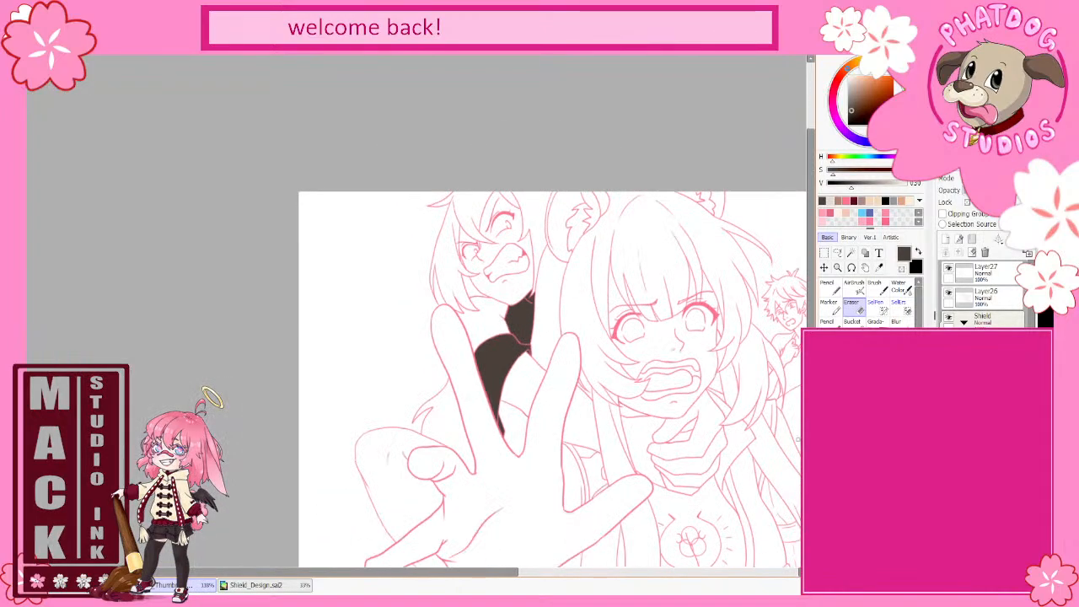
- Bucket-fill both of the same character's bent legs with dark brown, including the piece below the thumb, and touch up the knee edge
drag(501, 572, 597, 561)
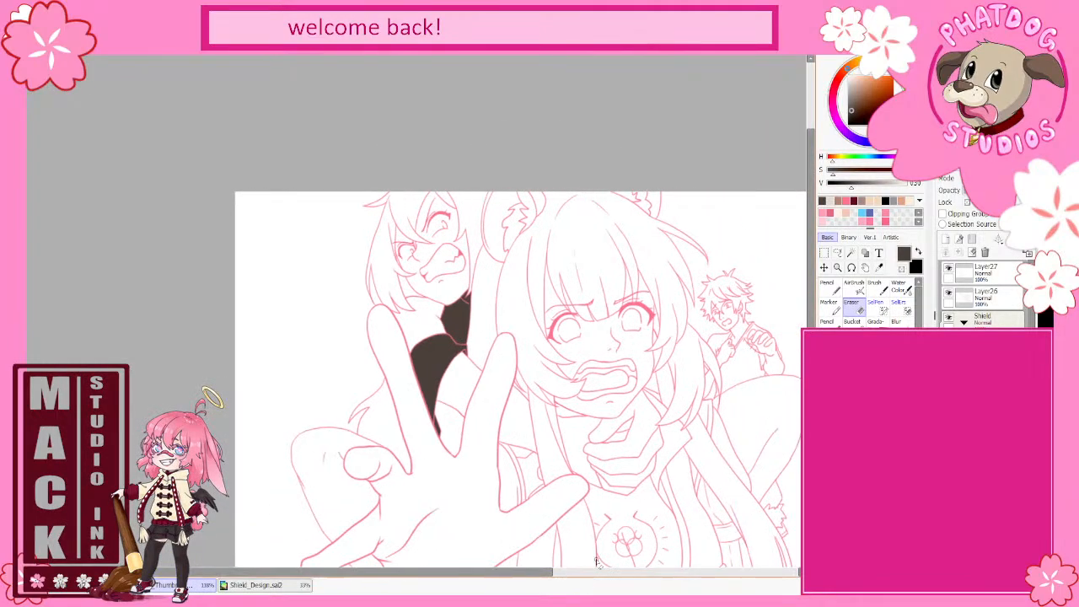
scroll(520, 354, down, 1)
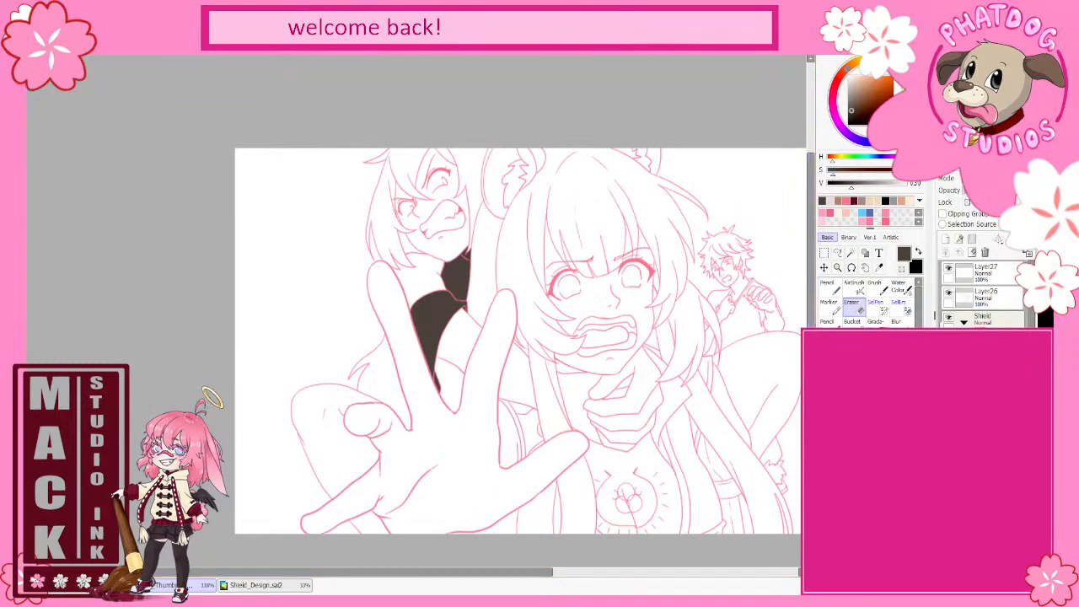
key(b)
click(312, 407)
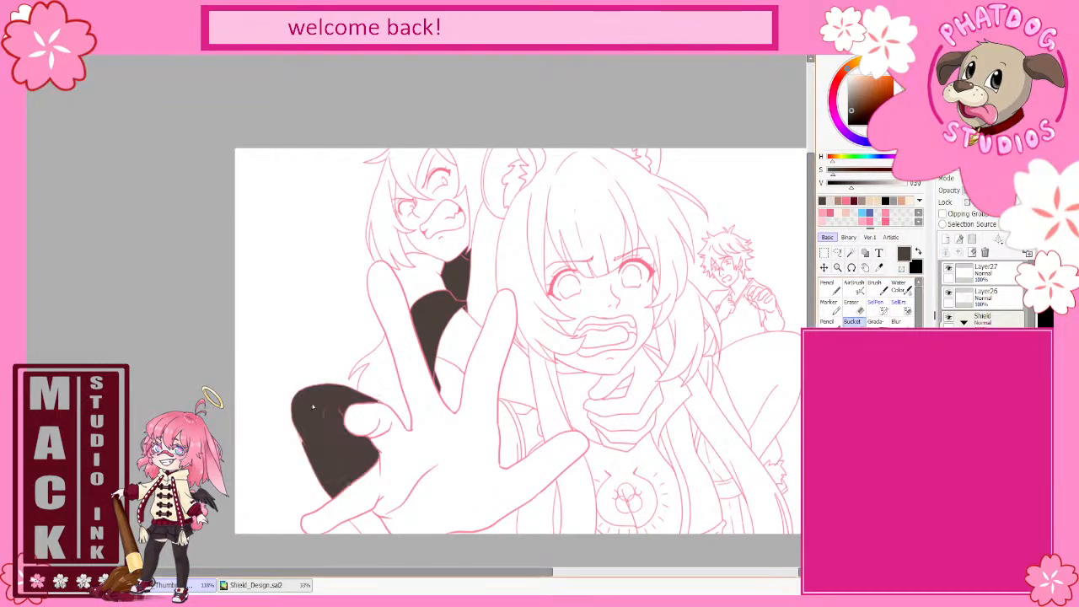
click(368, 527)
click(763, 388)
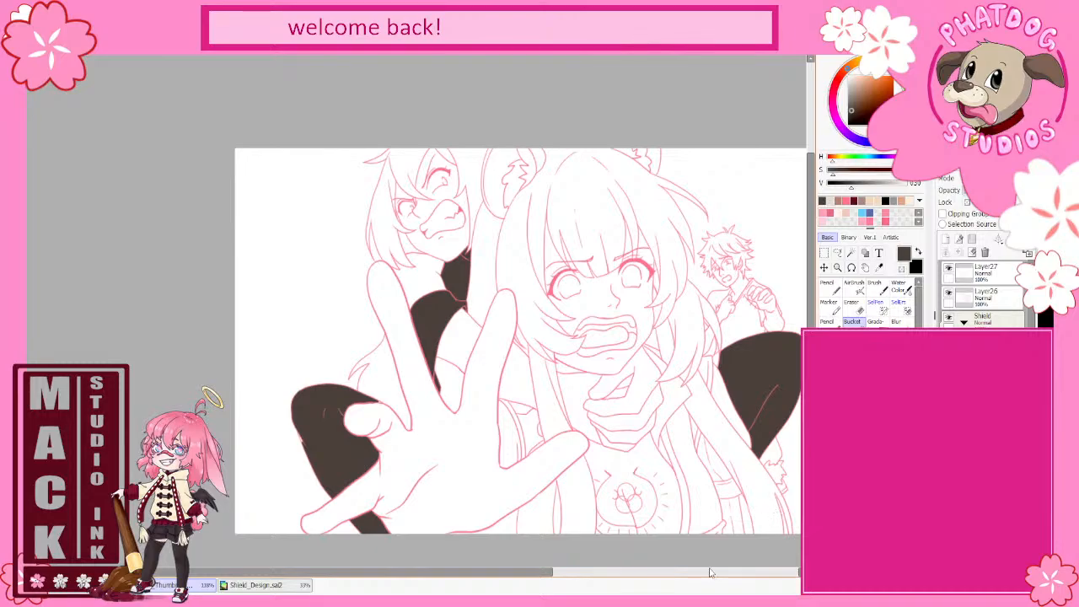
drag(544, 583, 565, 584)
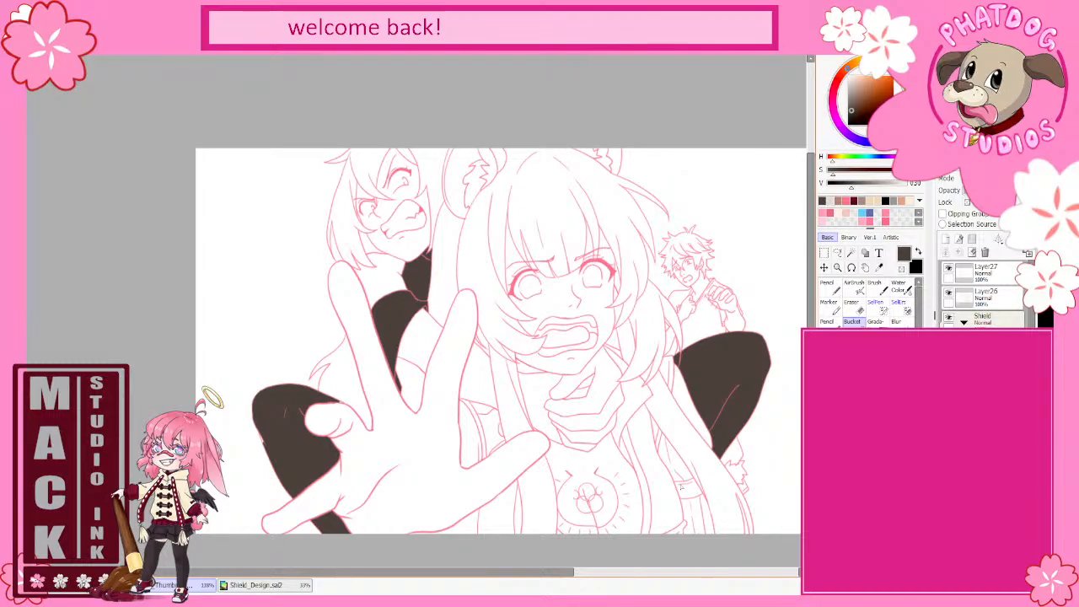
click(825, 288)
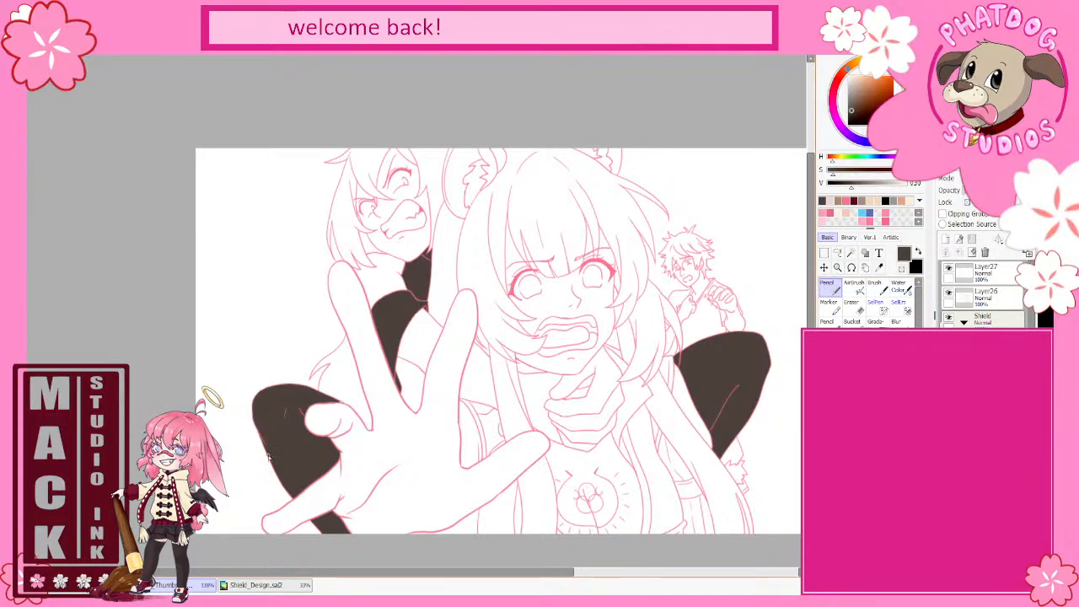
drag(254, 409, 255, 418)
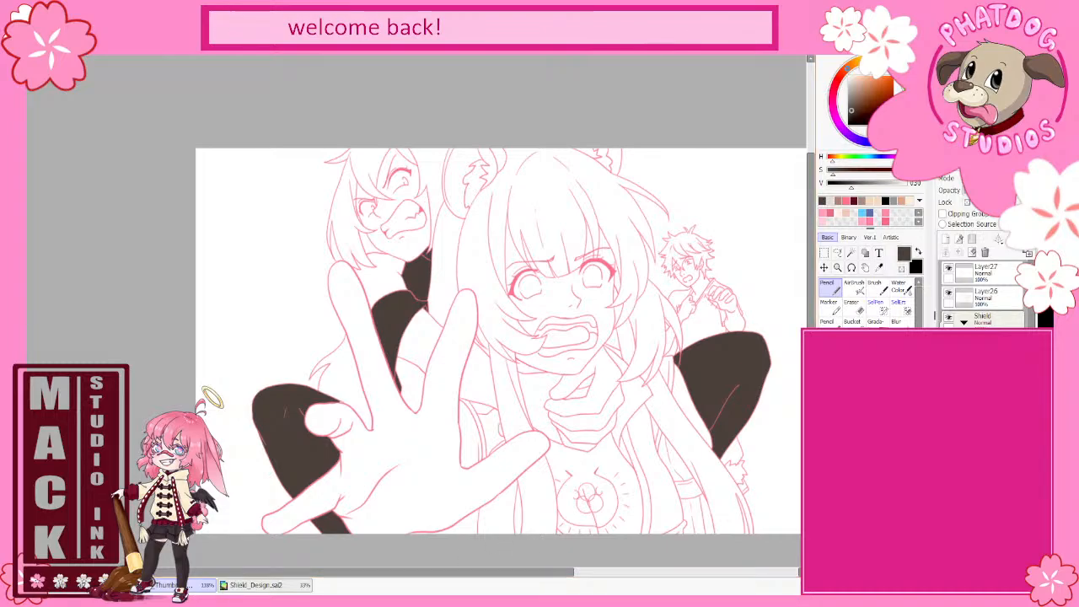
key(ctrl+v)
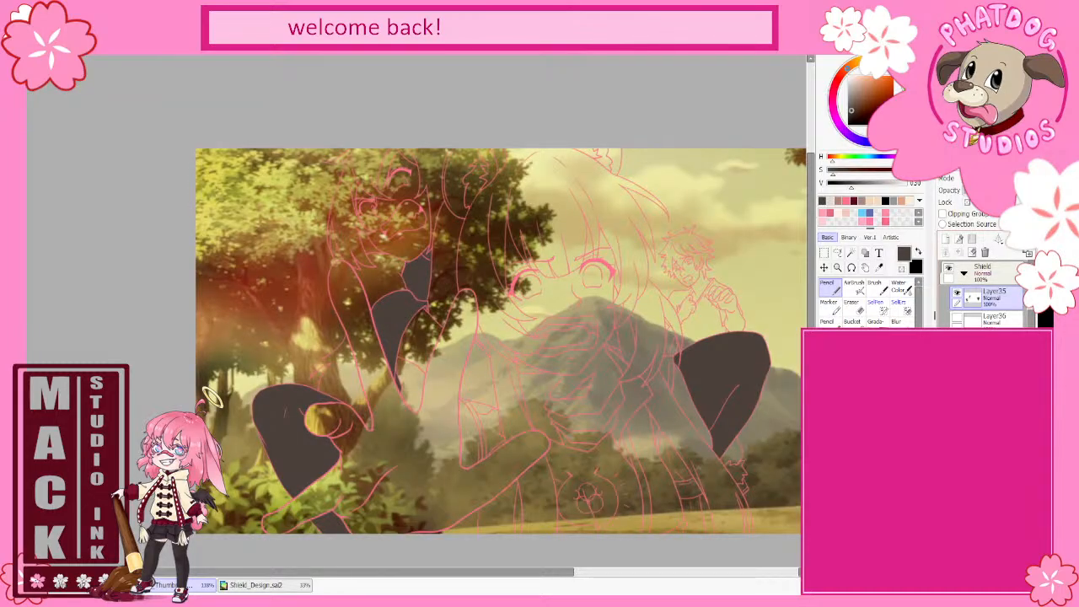
key(ctrl+z)
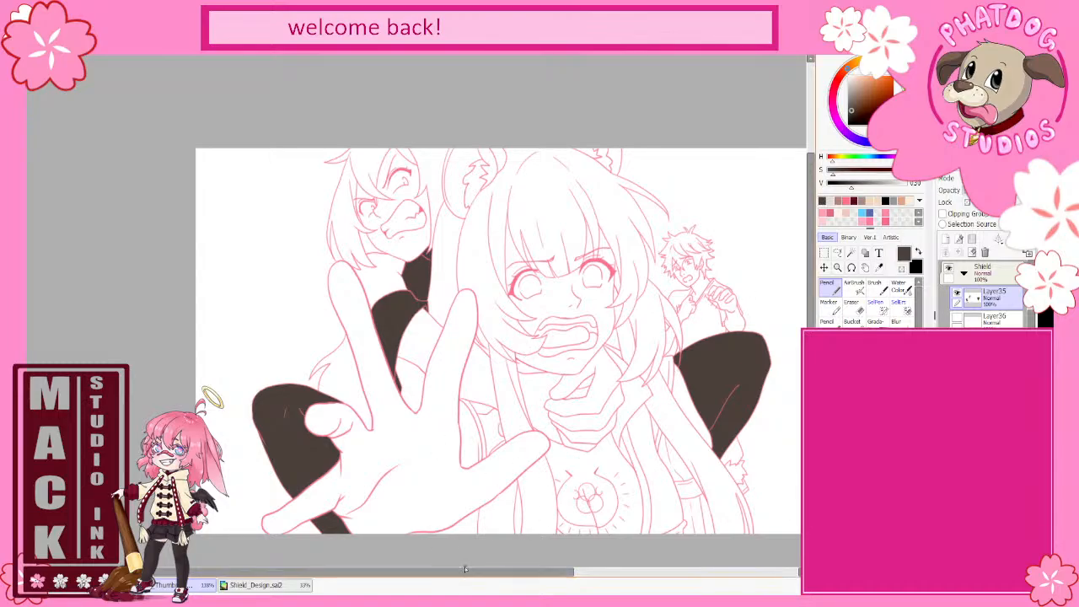
mouse_move(493, 569)
mouse_down()
mouse_move(543, 569)
mouse_move(509, 570)
mouse_up()
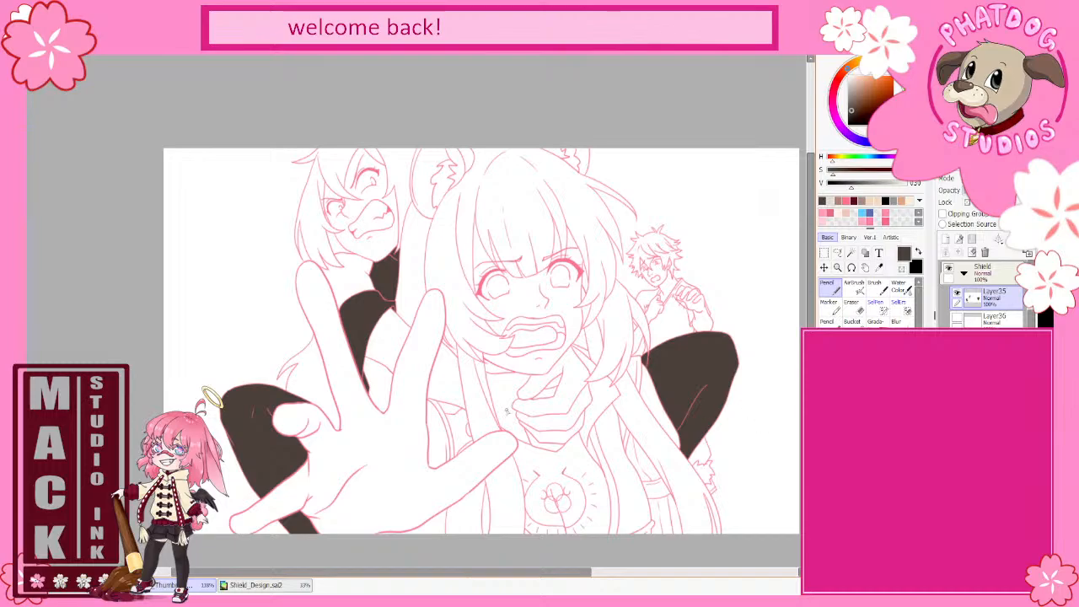
- Draw a short pink Pencil line on line-art layer Layer26 to add the clothing edge between the outstretched fingers
click(886, 220)
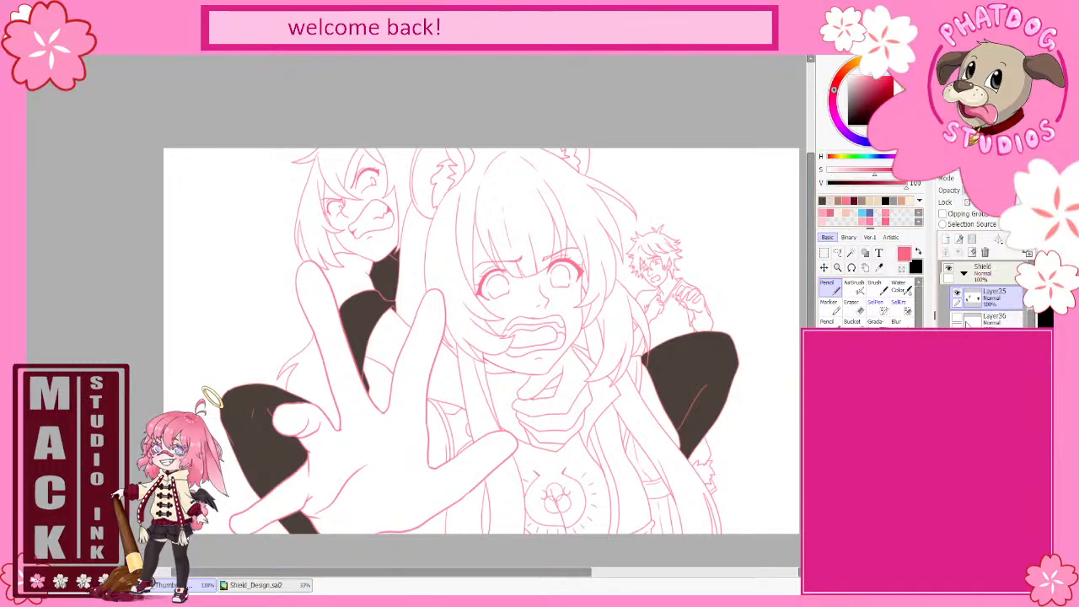
scroll(981, 310, up, 2)
click(989, 299)
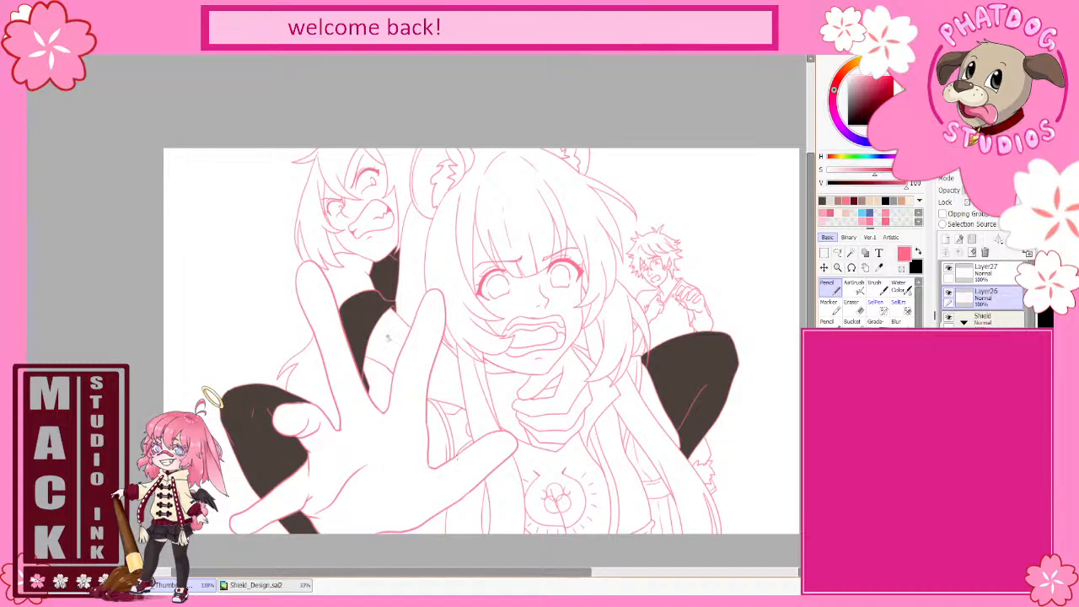
drag(376, 363, 370, 395)
key(ctrl+z)
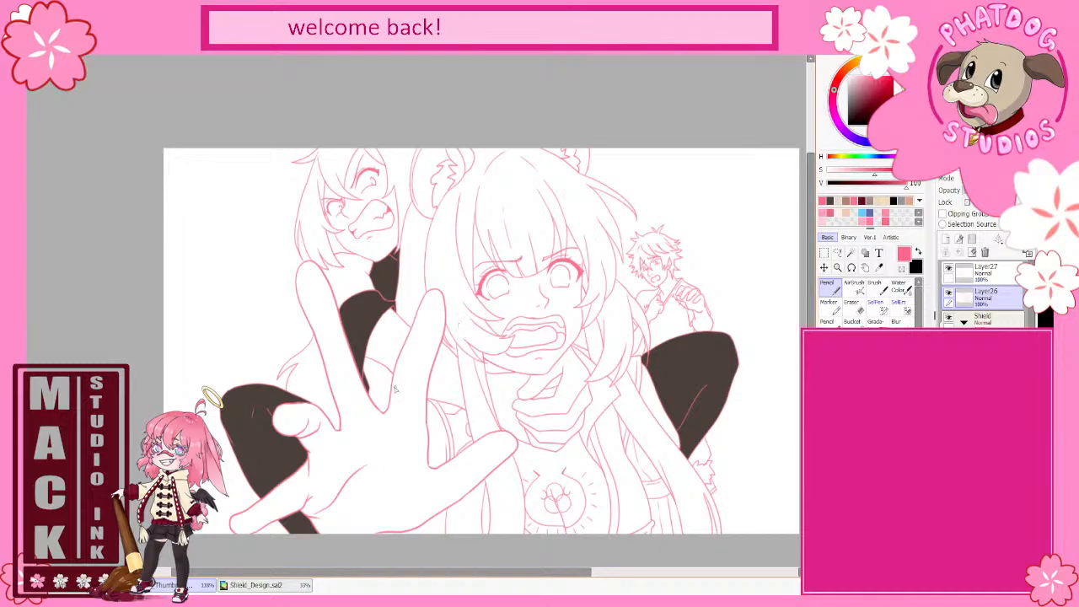
drag(378, 363, 369, 395)
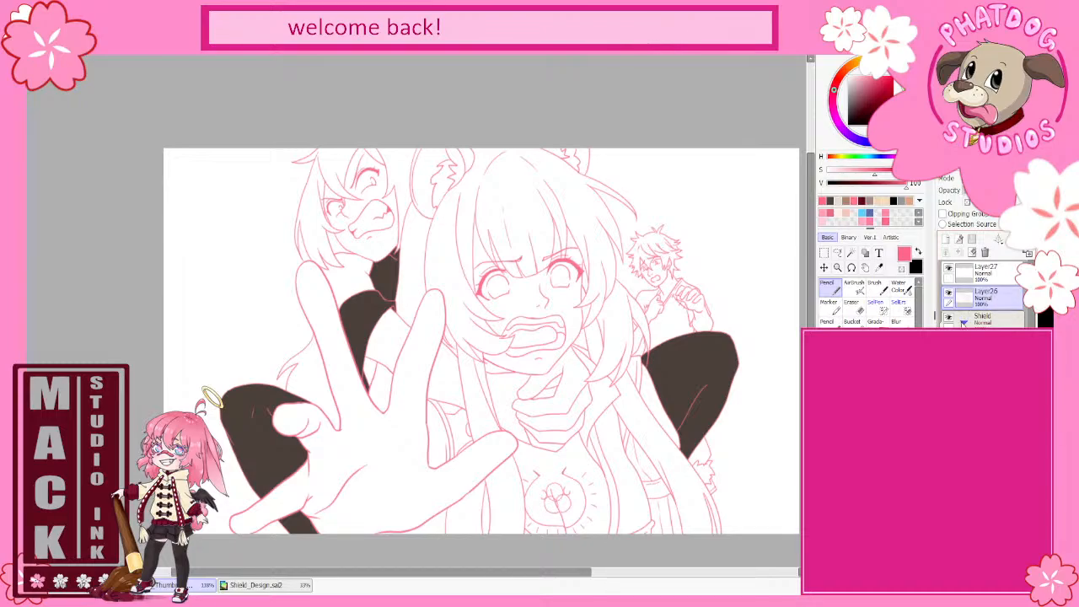
- Create a new layer folder, move it directly below Layer26, and select the Bucket tool
click(974, 240)
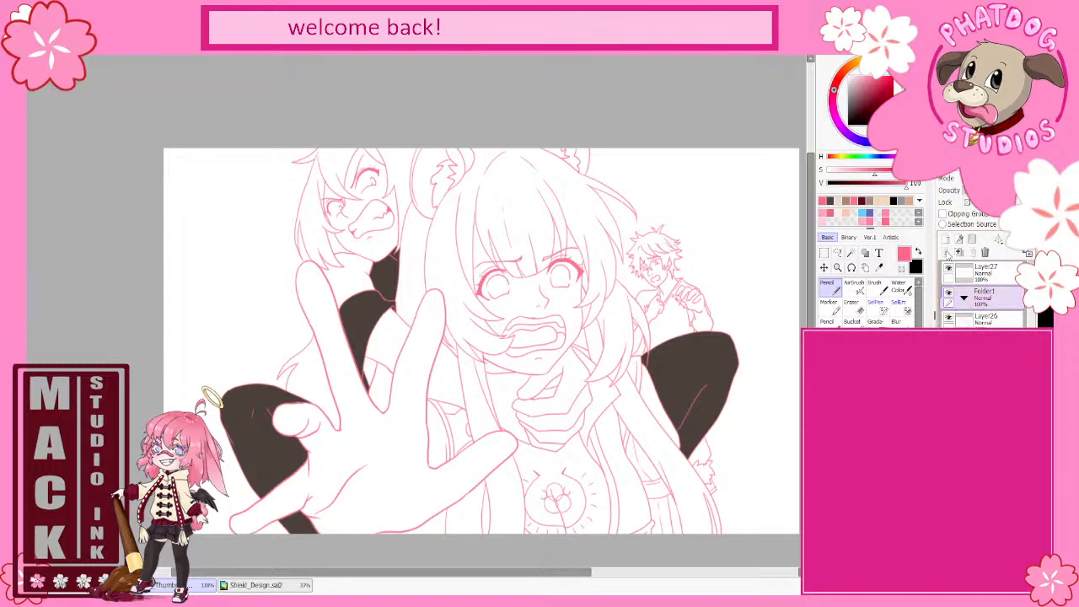
click(946, 240)
drag(988, 295, 988, 342)
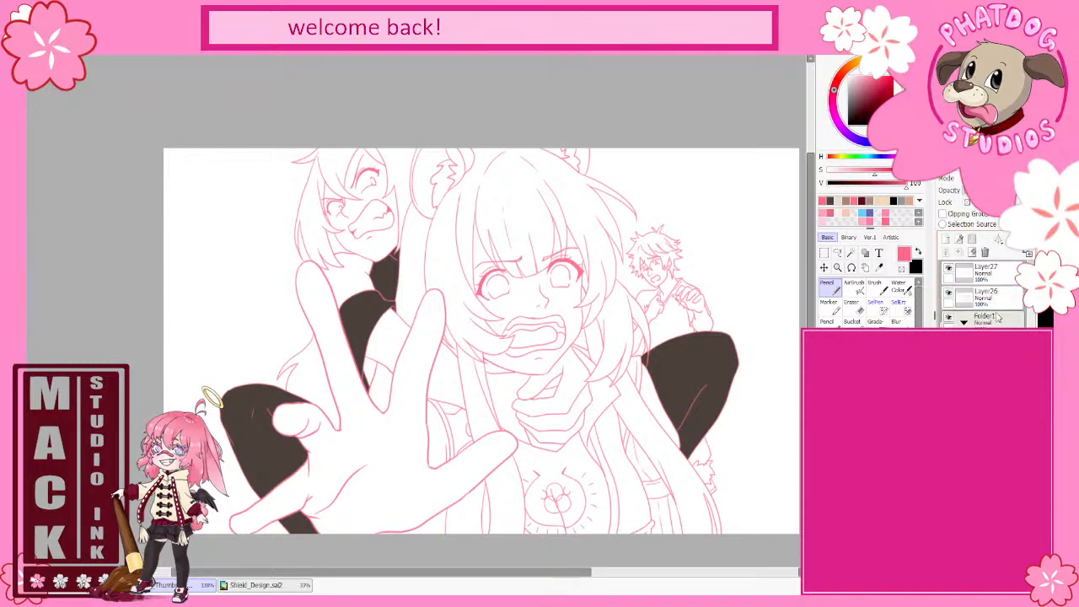
click(852, 321)
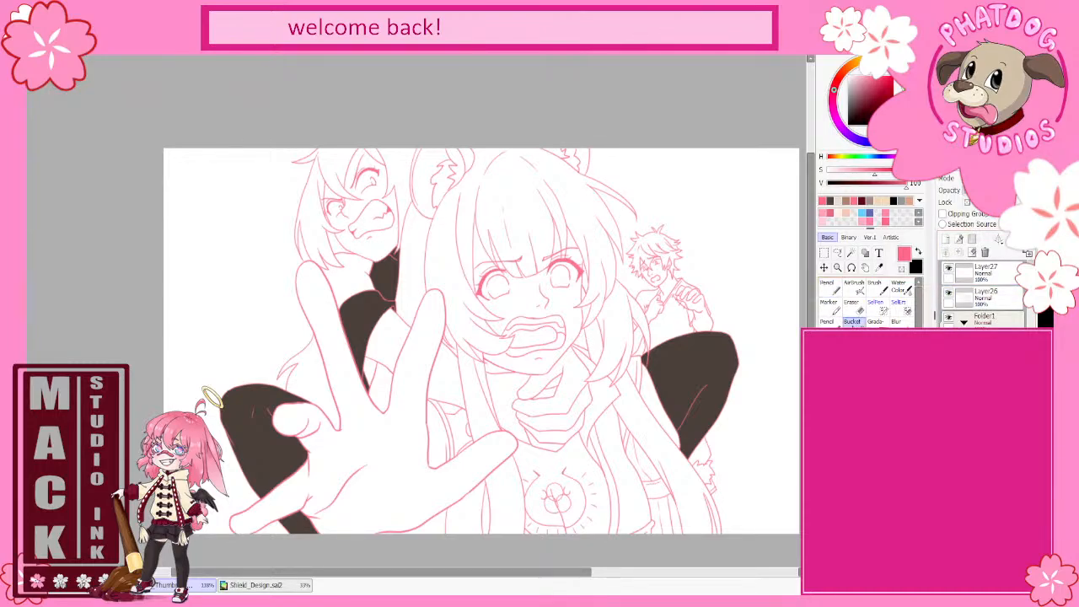
- Paste the full-body character reference, sample its hair brown, and bucket-fill the central character's main hair and the section behind it
key(ctrl+v)
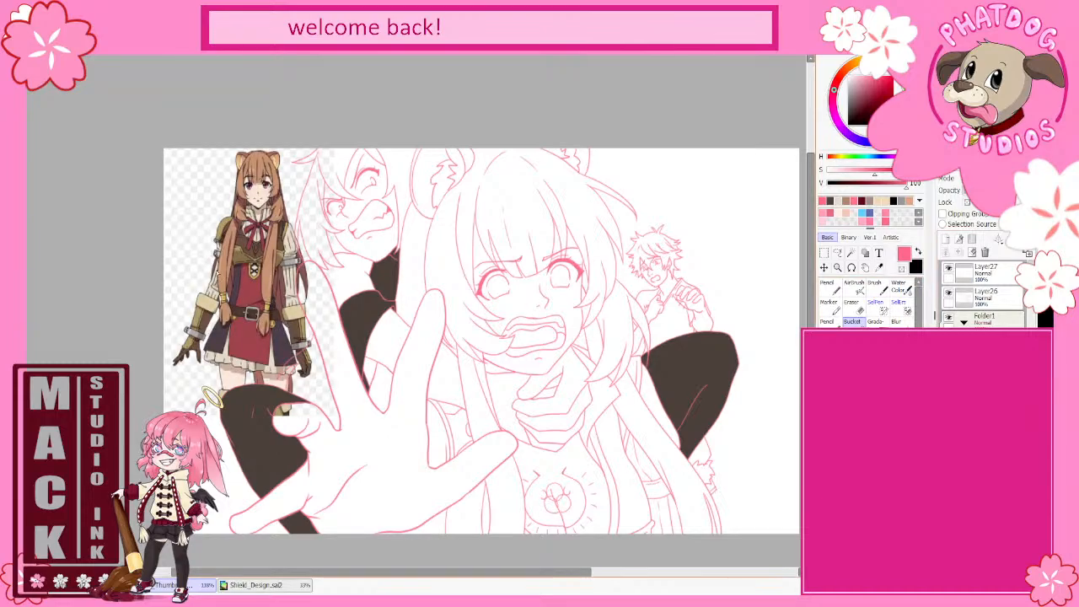
alt+click(220, 275)
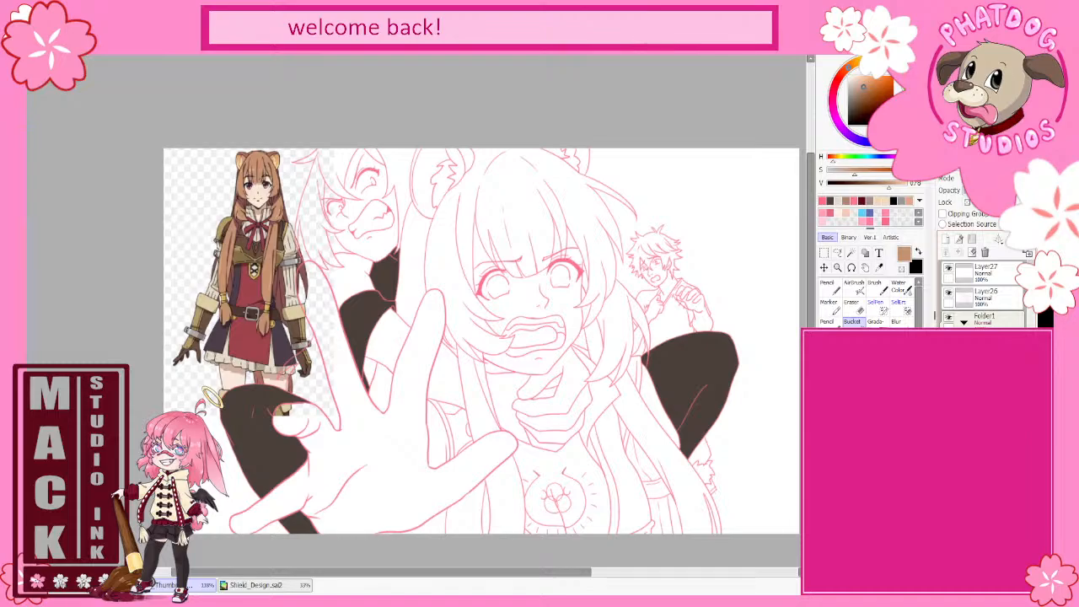
key(ctrl+z)
click(523, 205)
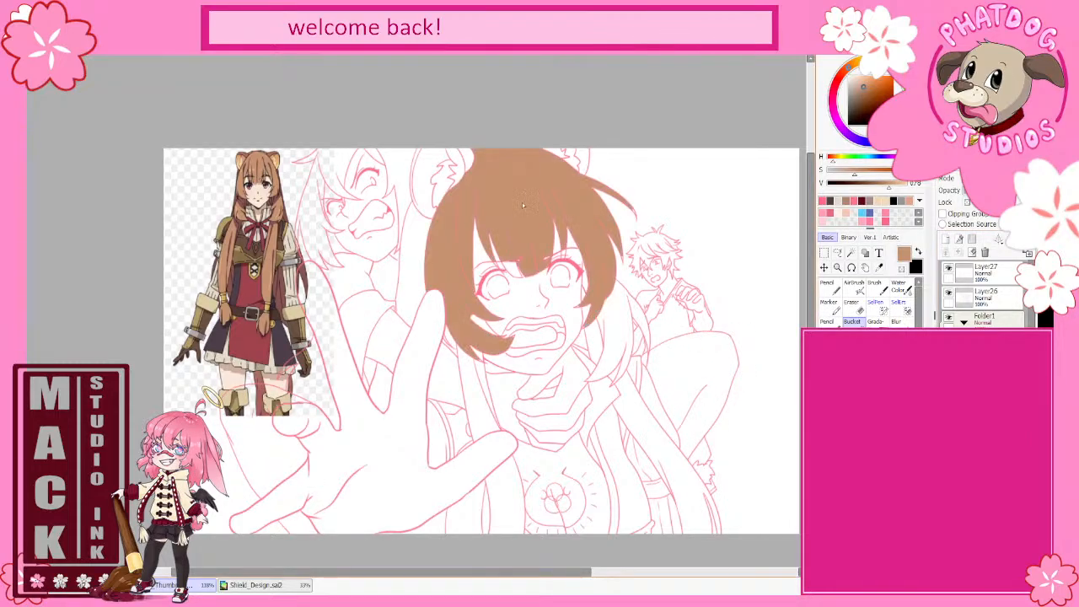
click(411, 250)
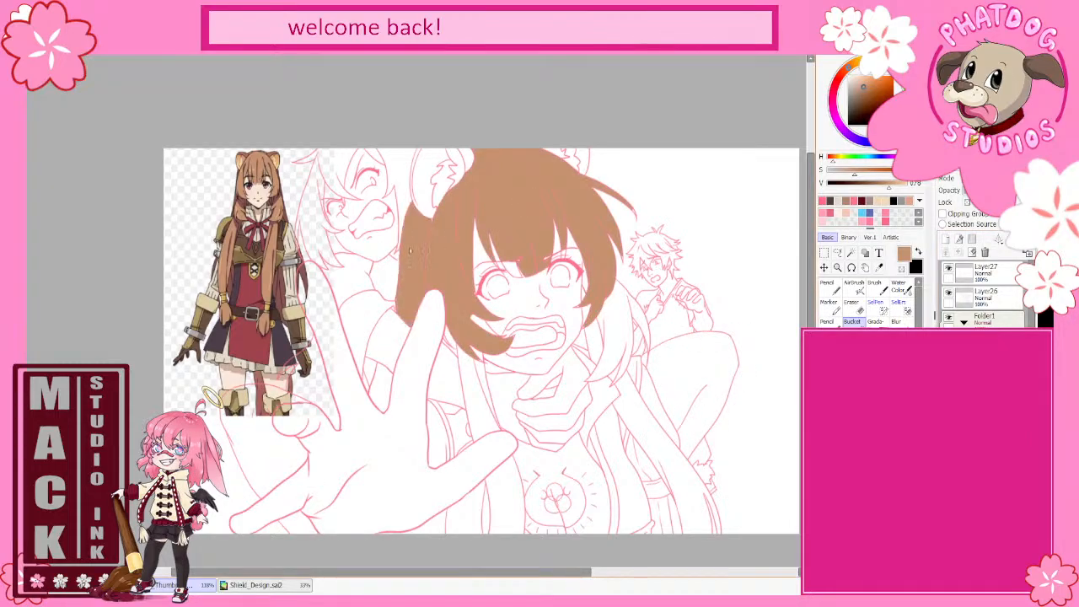
- Recolour the pink line art on Layer26 to black
click(986, 295)
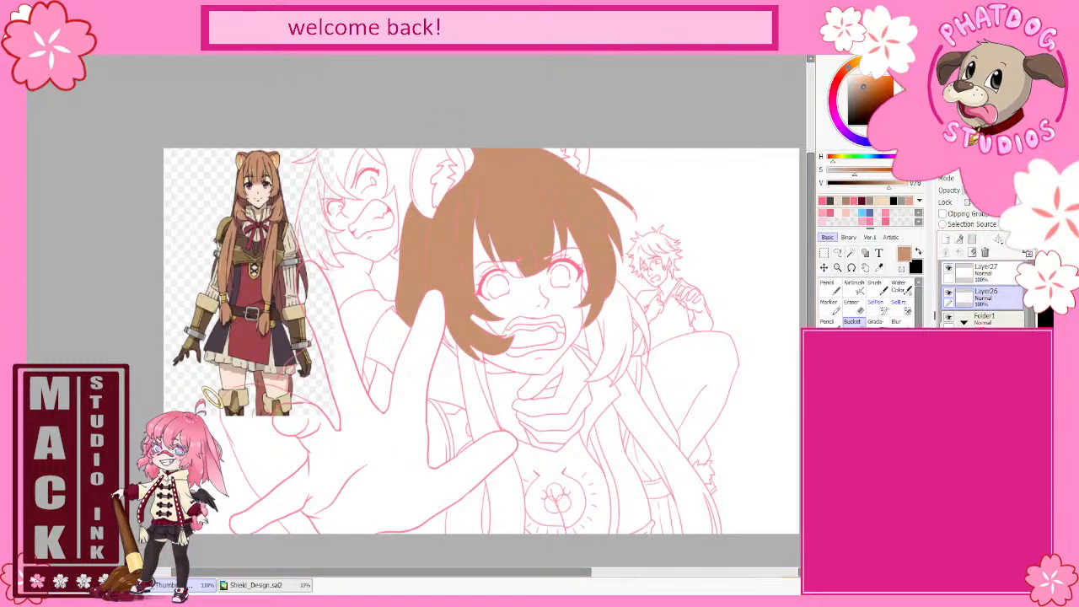
click(319, 64)
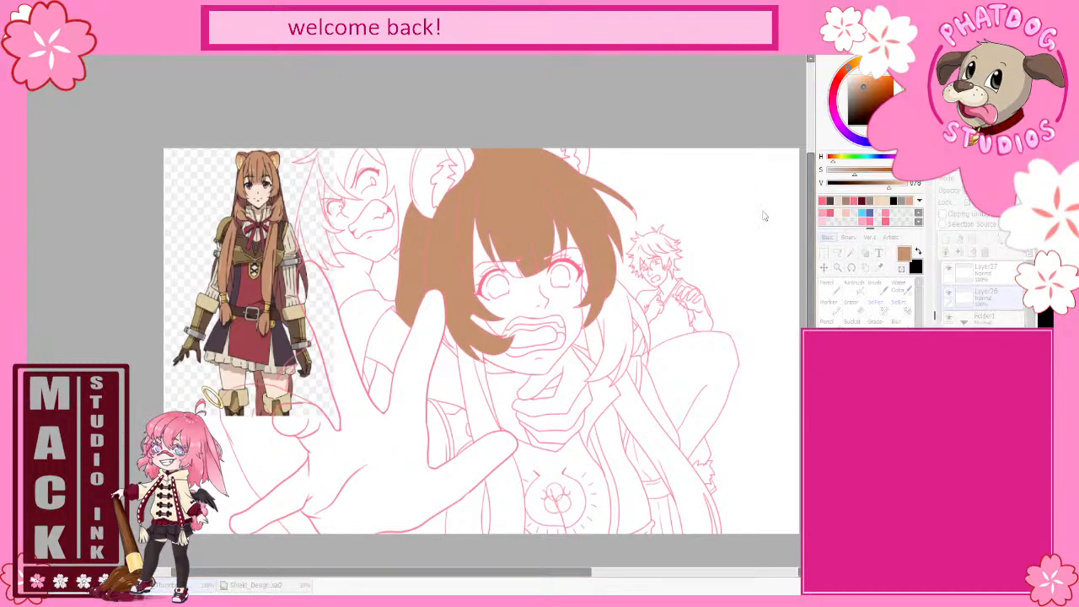
click(833, 171)
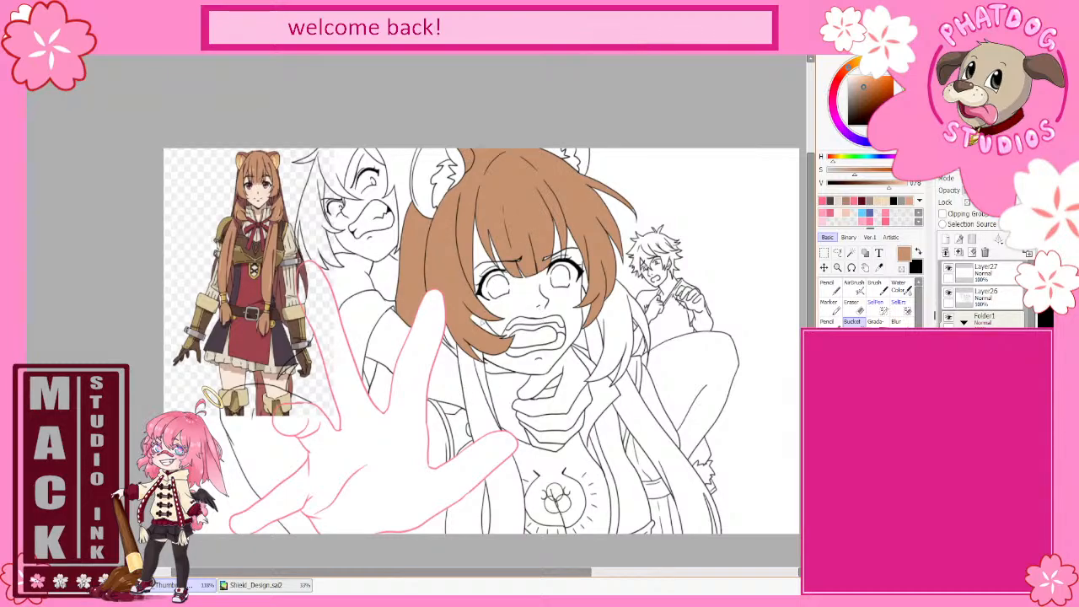
- Bucket-fill the central character's two long hanging locks and the strands beside the jaw with the sampled brown
drag(479, 363, 487, 438)
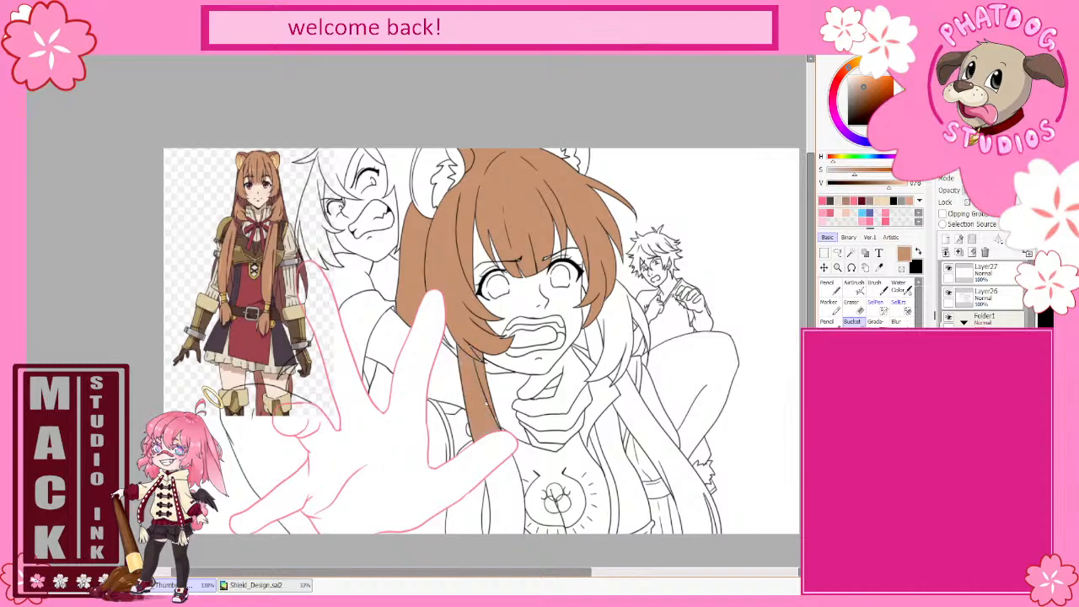
click(507, 523)
click(675, 450)
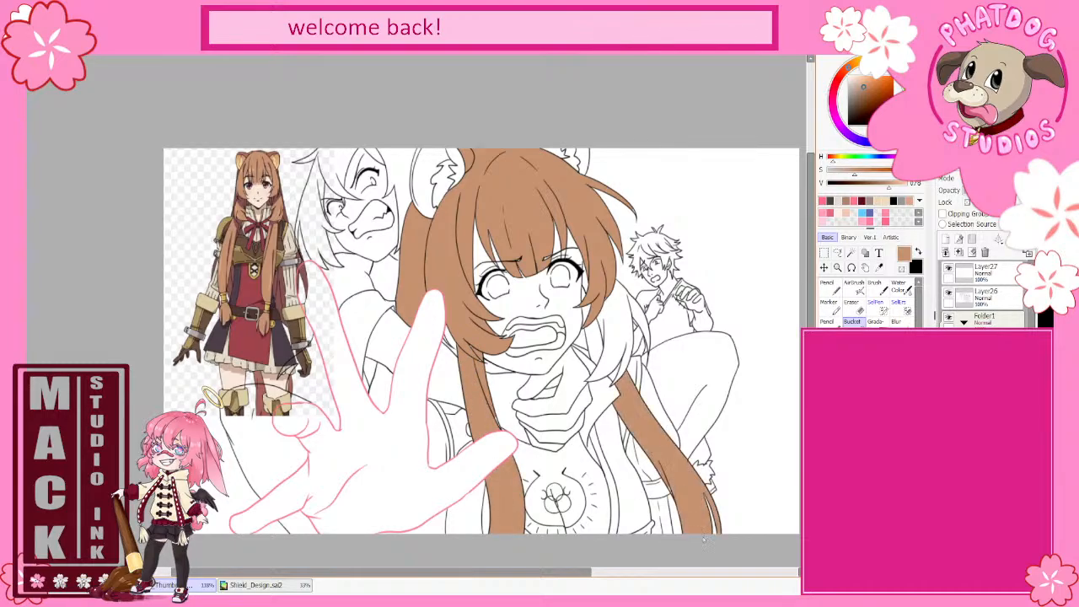
click(609, 337)
click(595, 342)
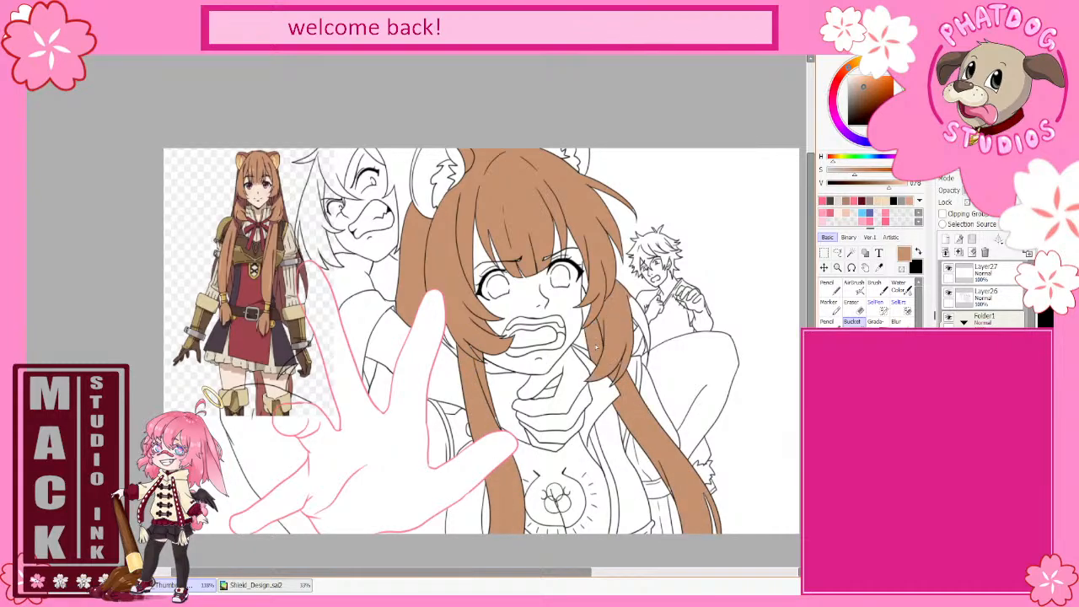
- Bucket-fill the remaining hair slivers beside the face and between the fingers plus the outer ear with brown, and touch up gaps with the Pencil
click(587, 314)
click(588, 297)
click(586, 285)
click(641, 325)
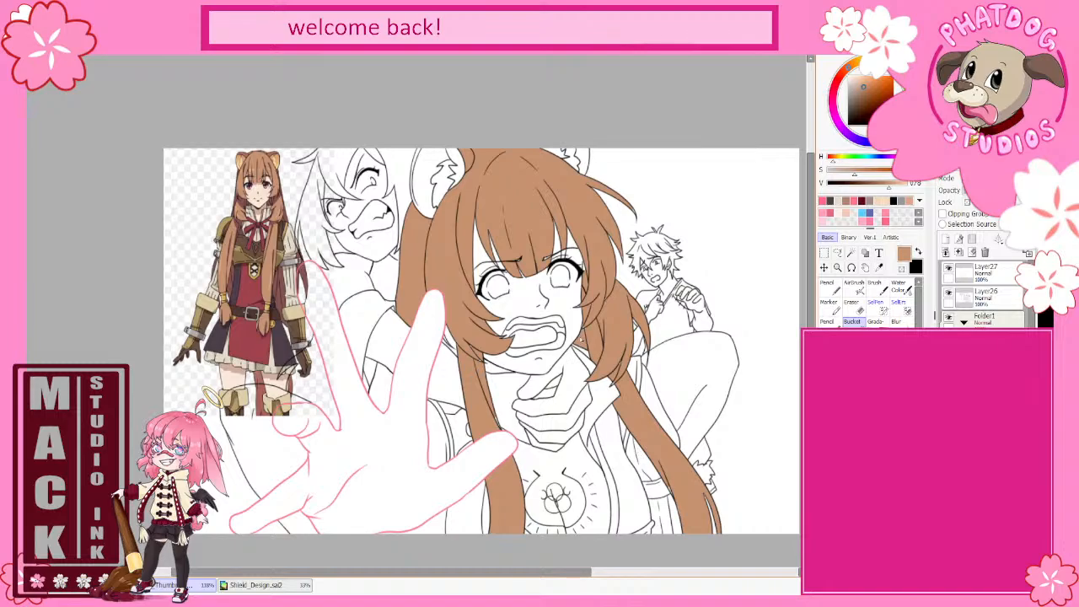
click(450, 341)
click(388, 411)
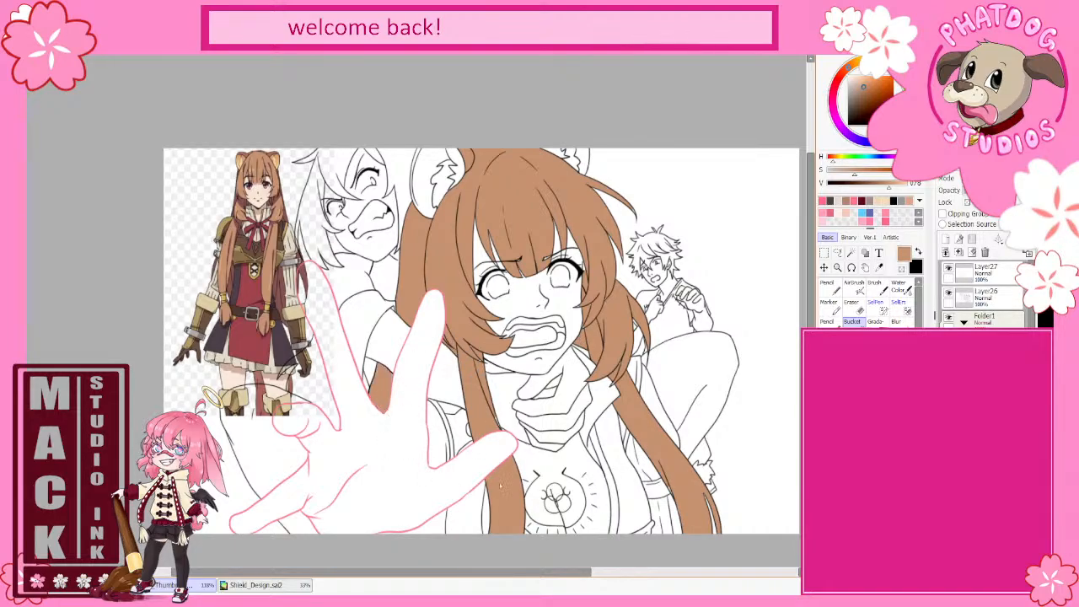
click(419, 157)
click(827, 284)
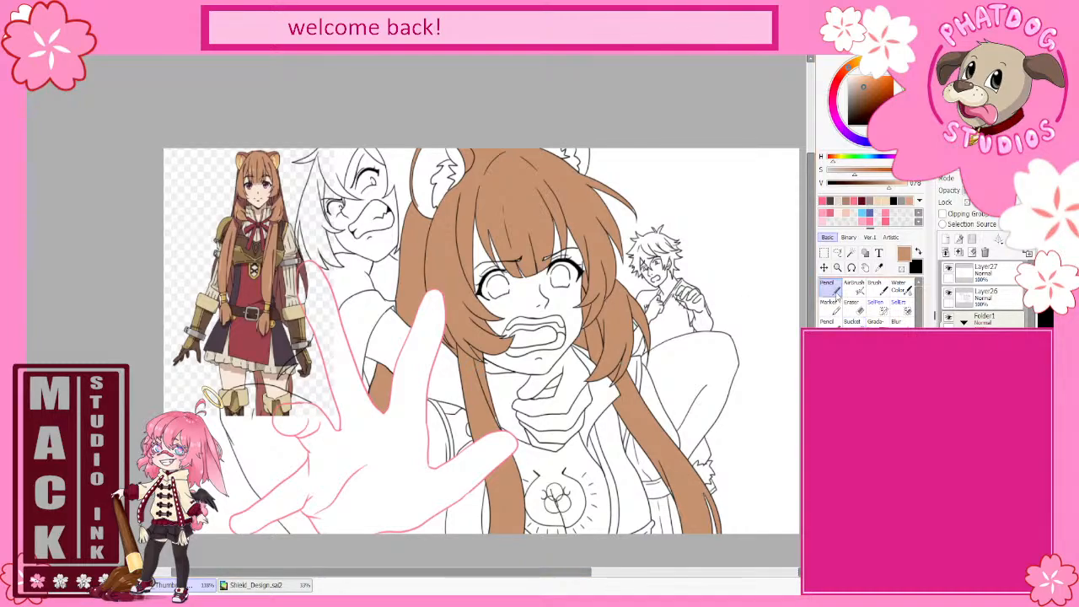
click(590, 317)
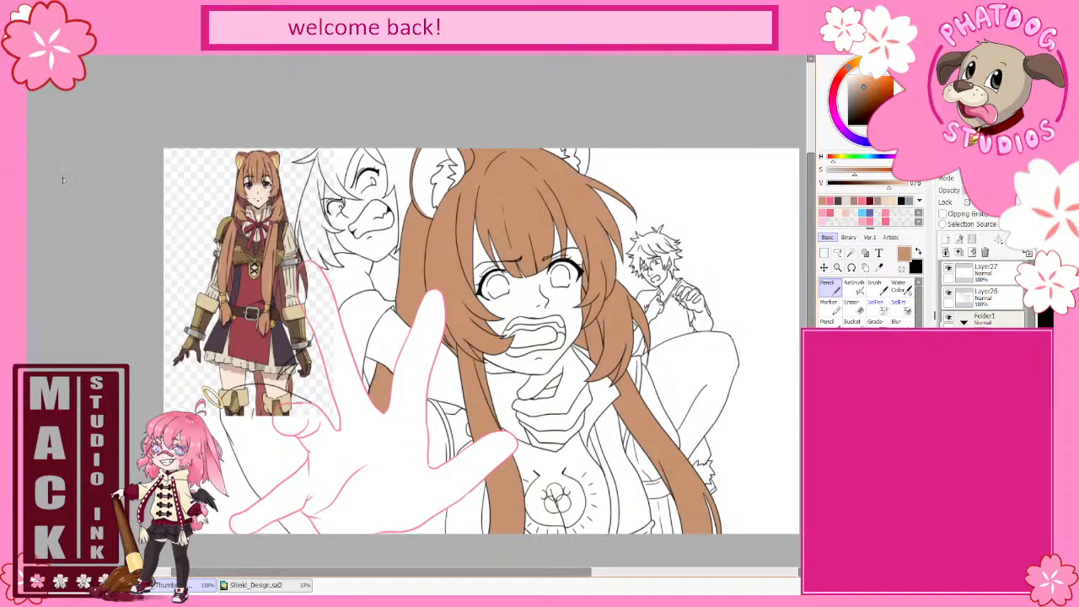
- Draw black Pencil lines on Layer26 to add the inner edge of the central character's collar, and clean them with the Eraser
click(900, 197)
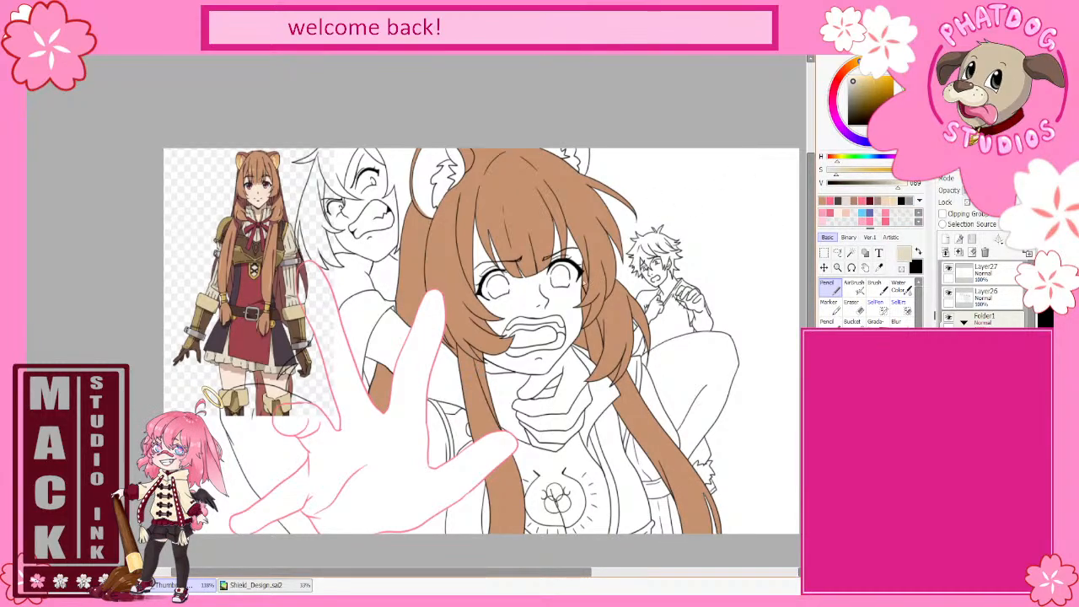
right_click(582, 272)
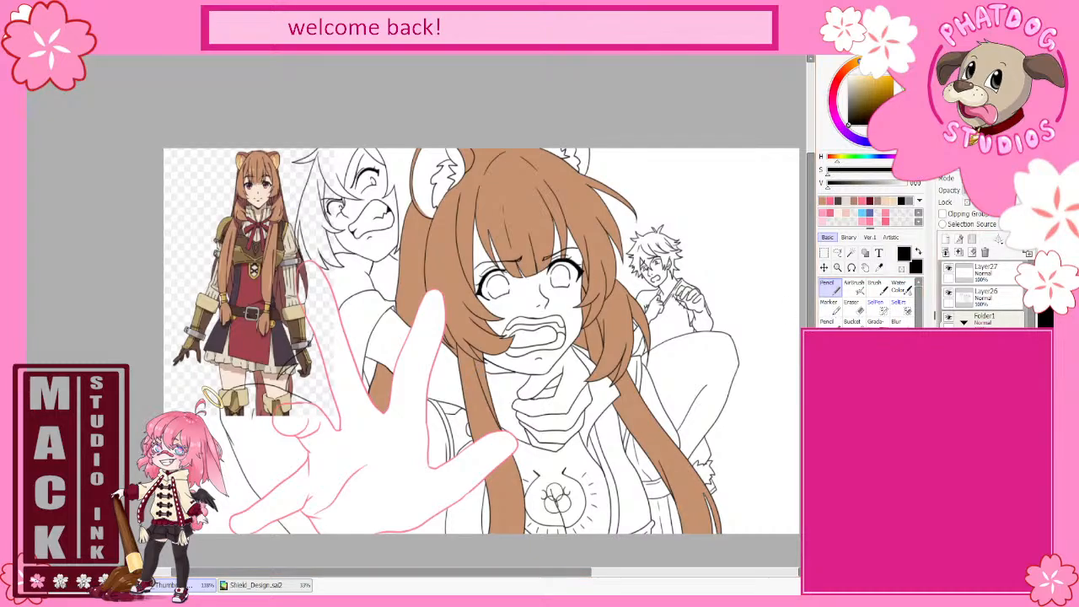
click(985, 295)
scroll(623, 450, up, 3)
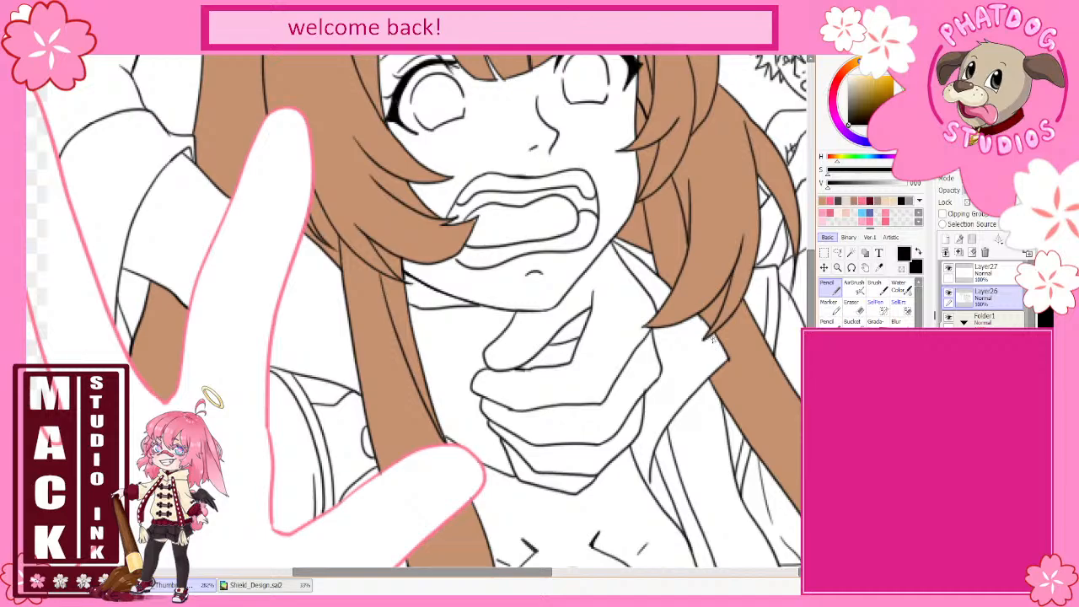
drag(714, 333, 727, 361)
key(e)
key(n)
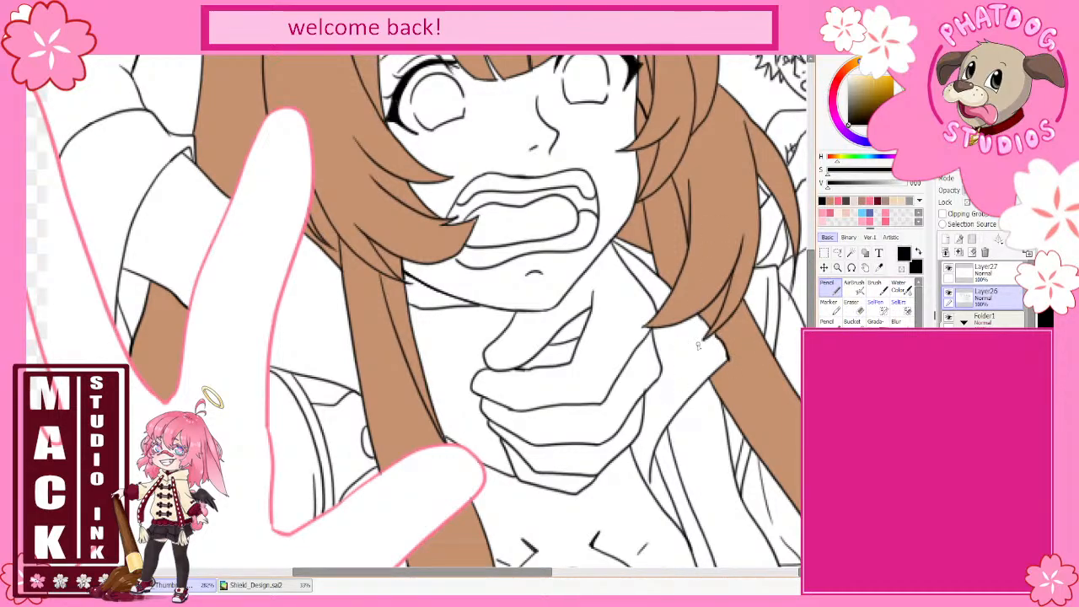
drag(697, 342, 643, 424)
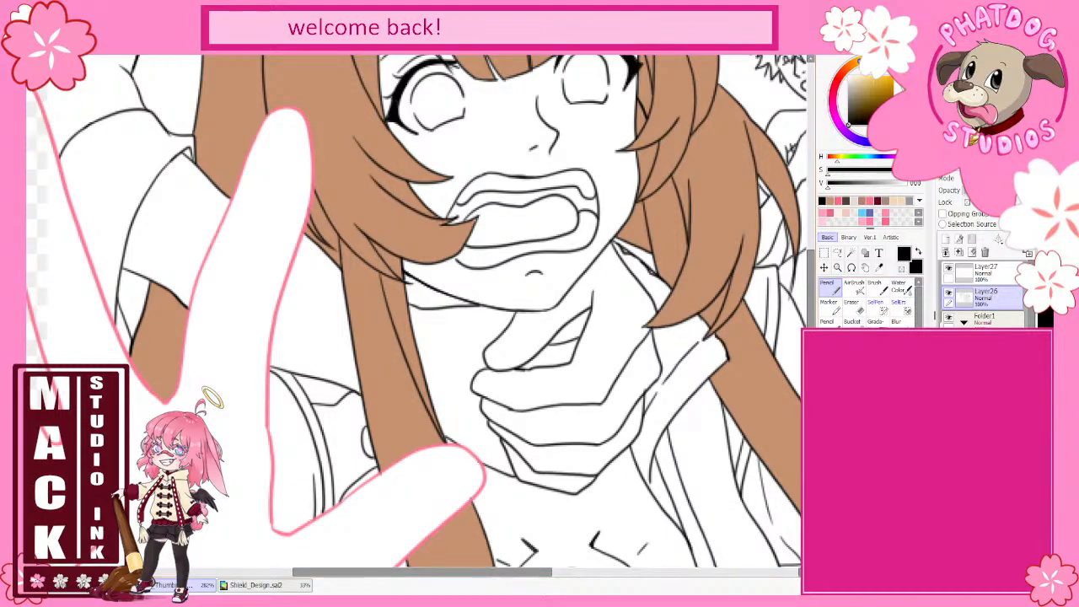
click(849, 302)
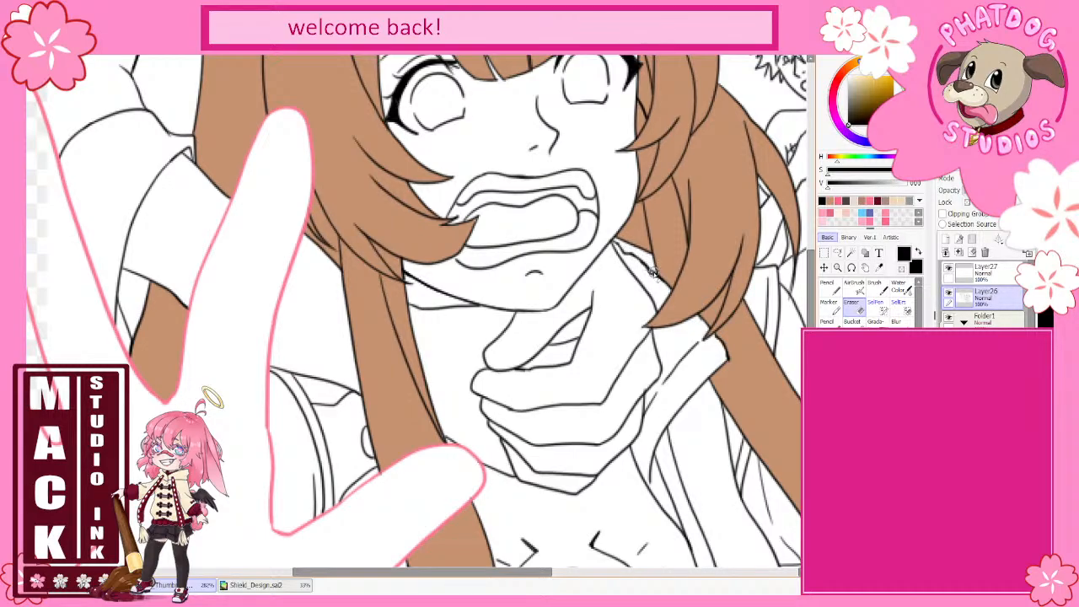
click(830, 289)
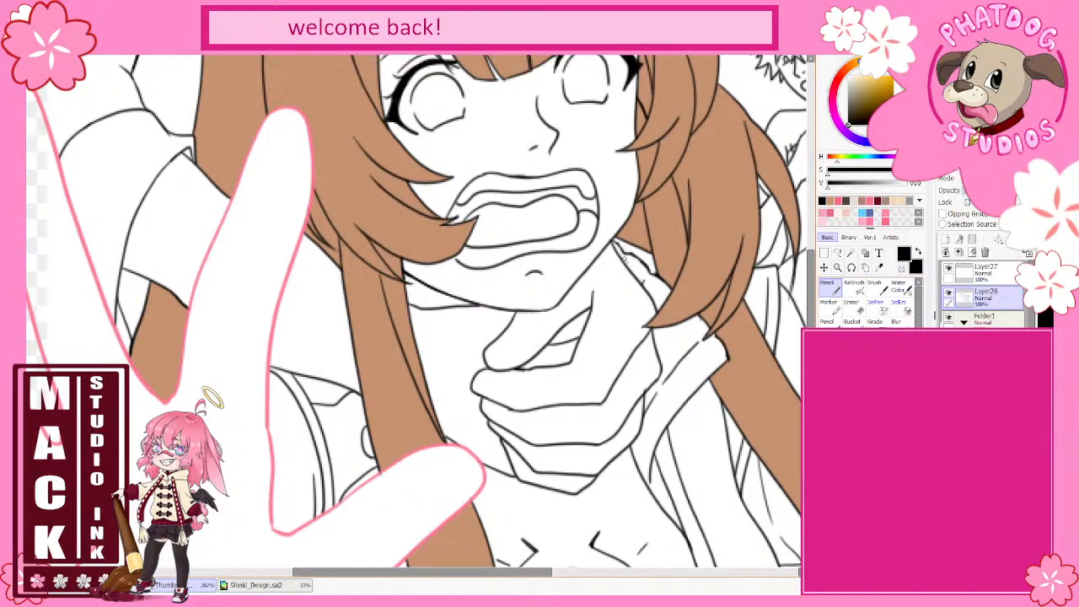
- Sample the reference's skin tone and bucket-fill the central character's face with it, with the brown hair fill hidden
scroll(628, 324, down, 5)
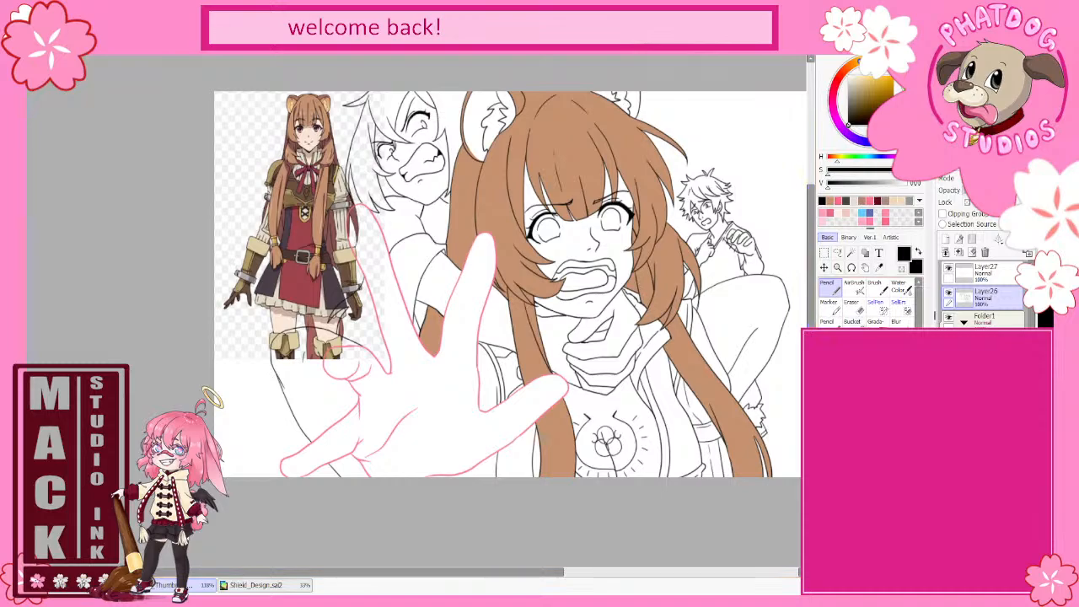
click(853, 322)
click(987, 346)
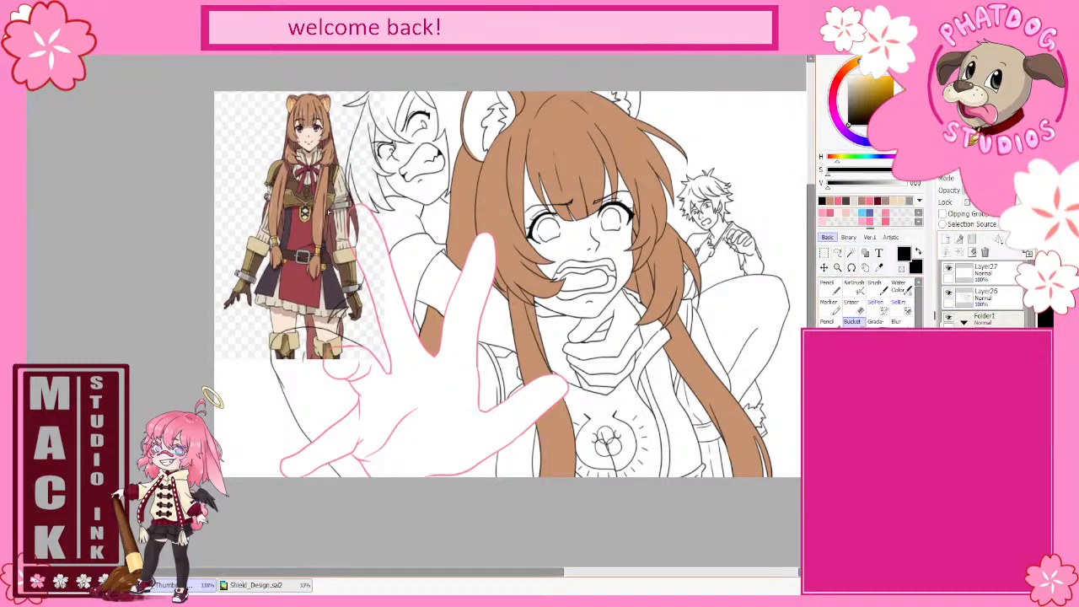
right_click(317, 139)
right_click(309, 135)
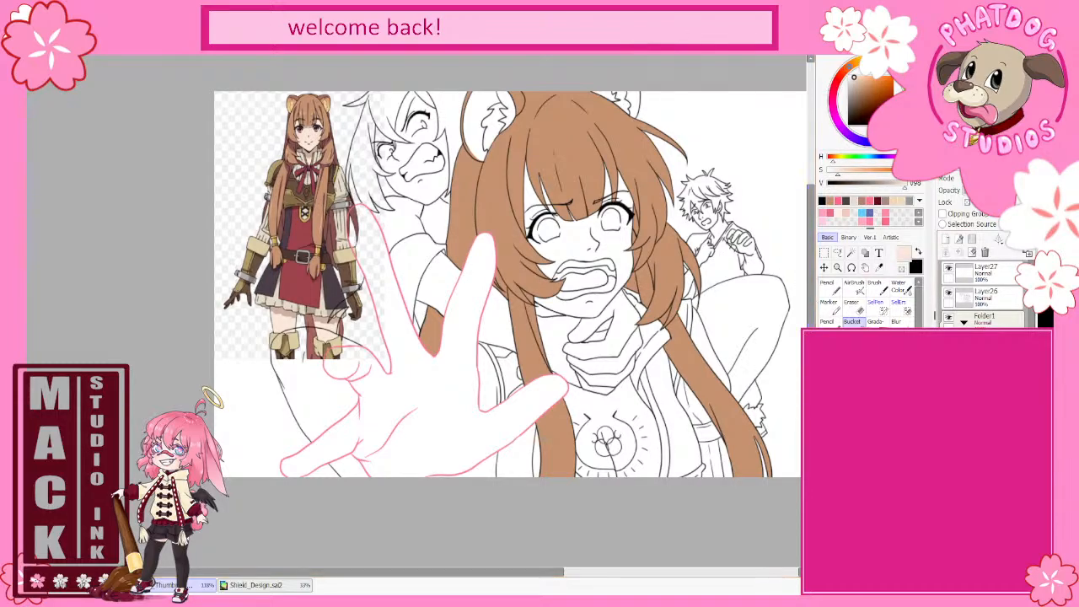
key(ctrl+z)
click(614, 244)
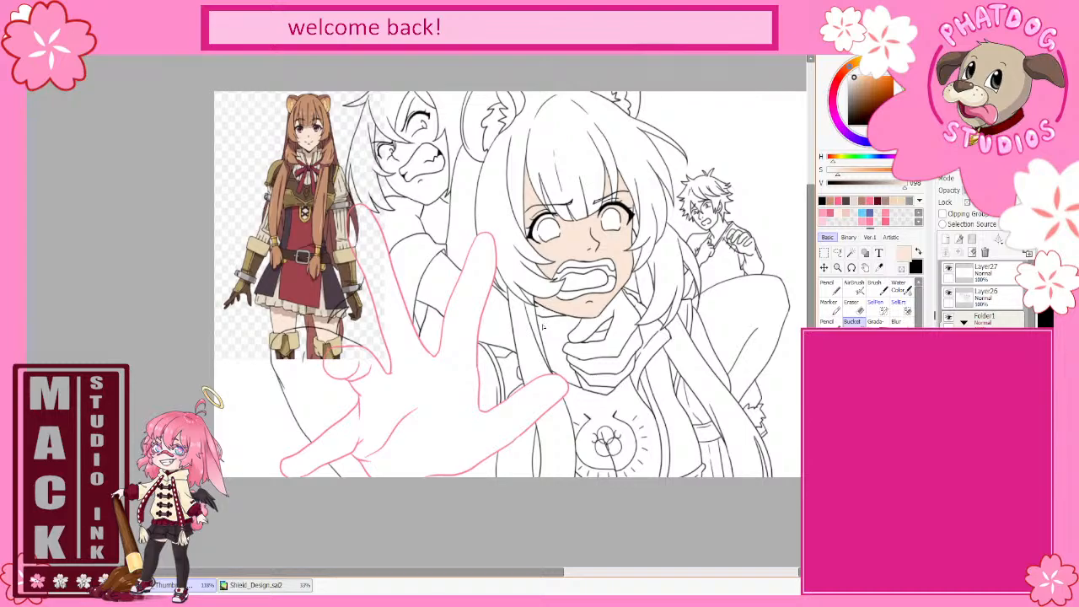
- Bucket-fill the central character's chest with the skin tone, including the pieces inside and around the round emblem
click(597, 420)
click(601, 448)
click(613, 447)
click(605, 435)
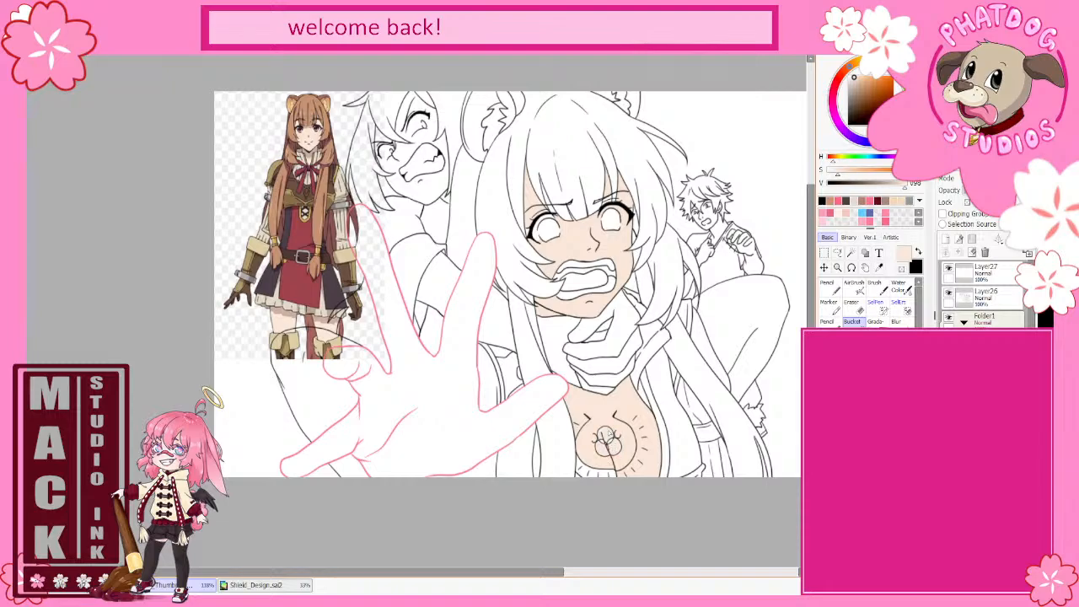
click(611, 448)
click(582, 471)
click(607, 473)
- Hide the pasted reference and bucket-fill the large outstretched hand with the skin tone, undoing any stray fill
click(460, 431)
key(ctrl+z)
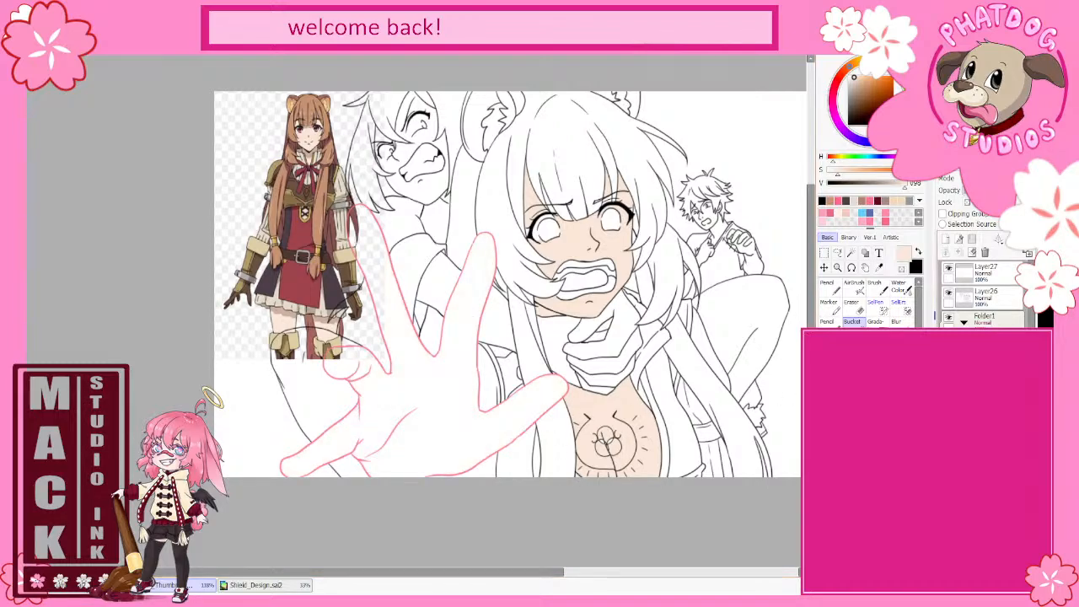
scroll(986, 295, up, 3)
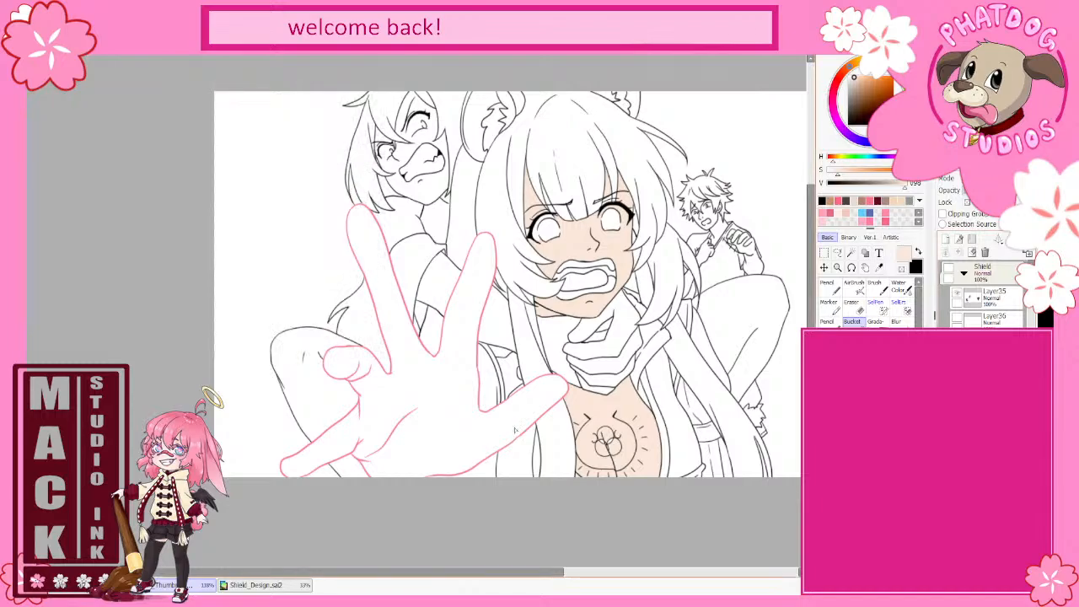
click(437, 428)
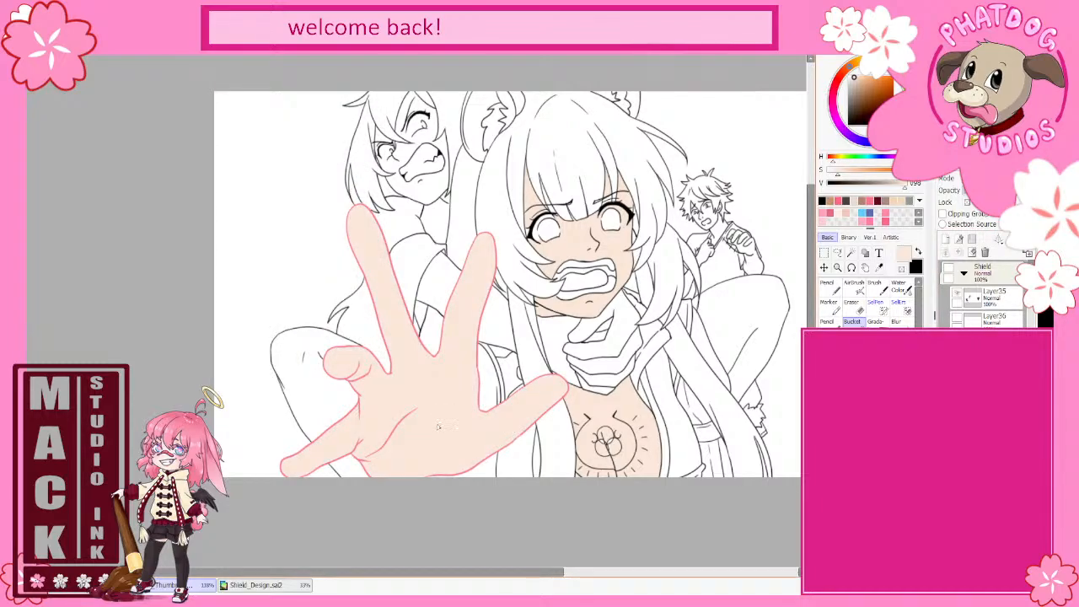
click(487, 395)
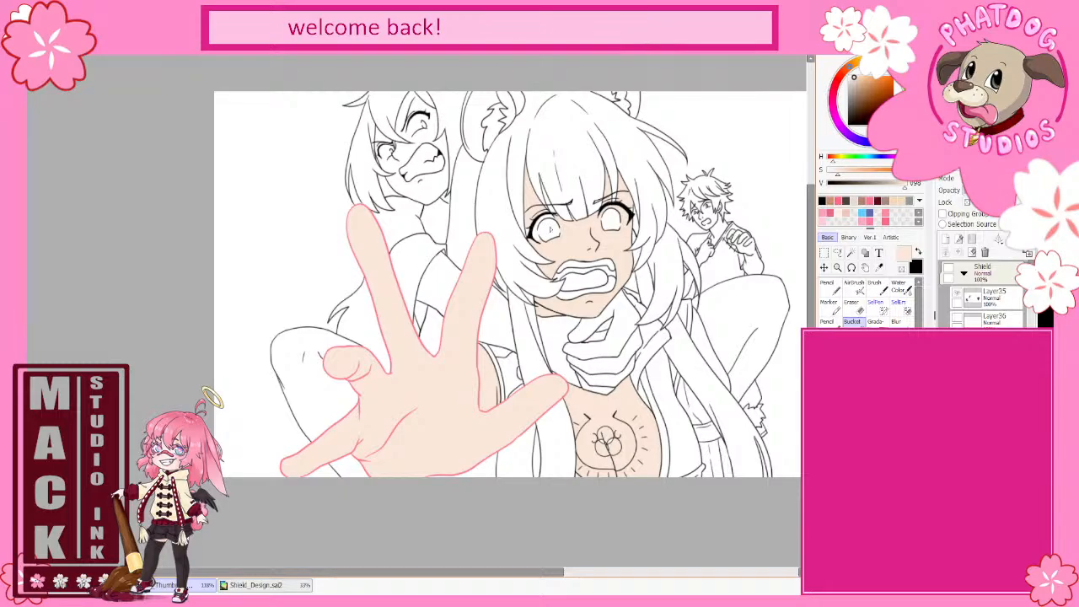
click(530, 233)
key(ctrl+z)
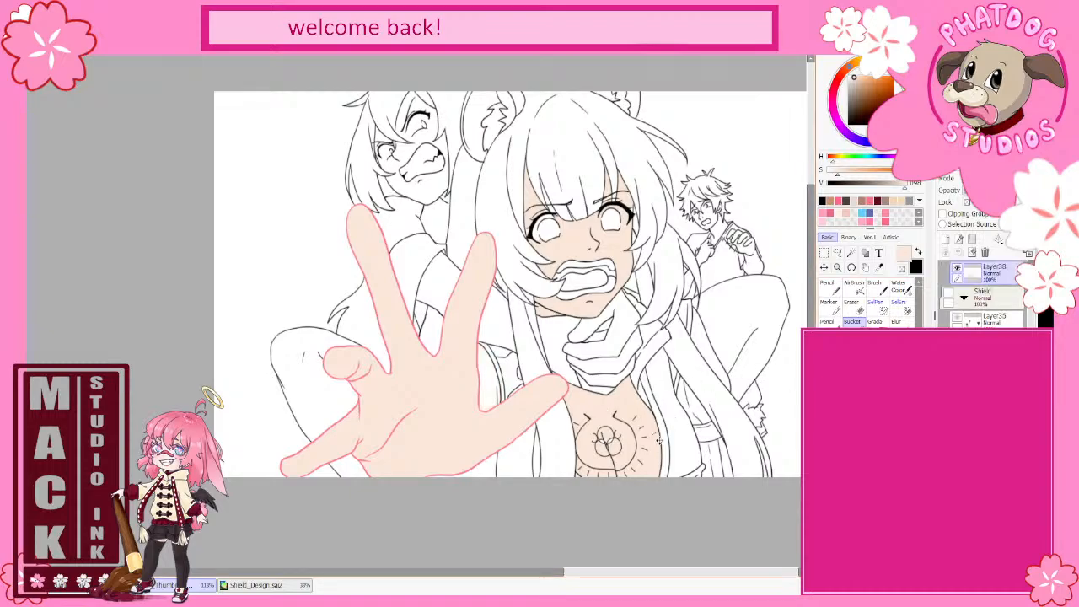
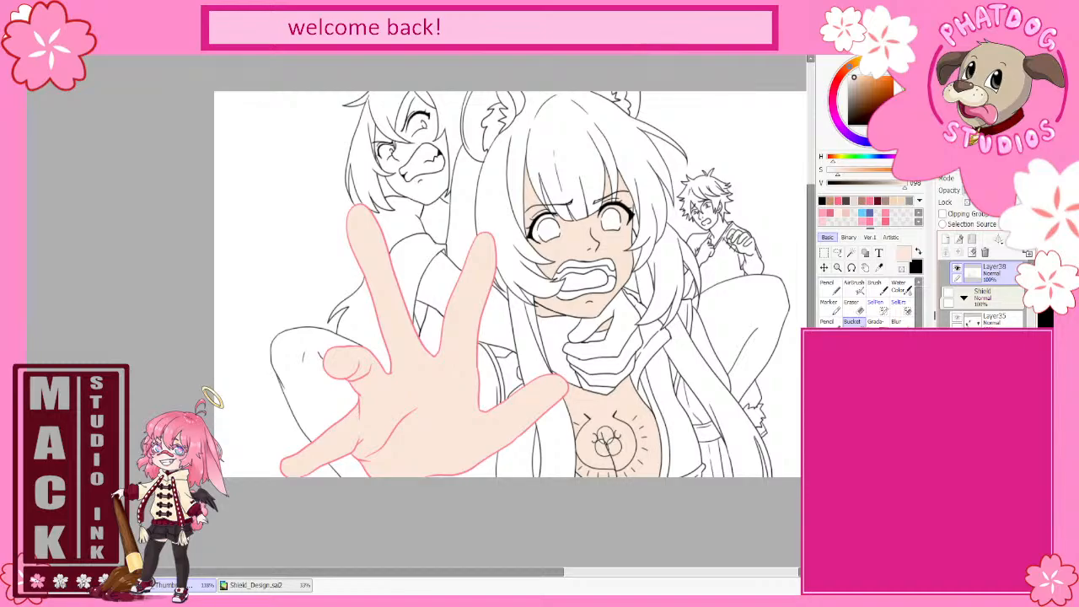
- Recolour the pink outline of the large outstretched hand to black on Layer27 with a colour adjustment
click(827, 284)
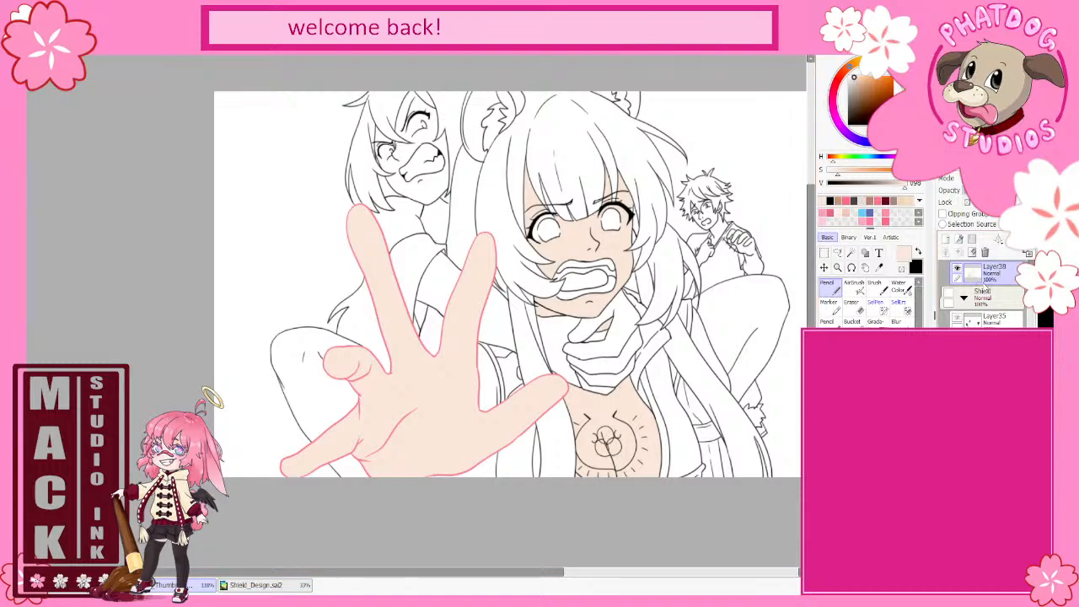
scroll(986, 291, down, 5)
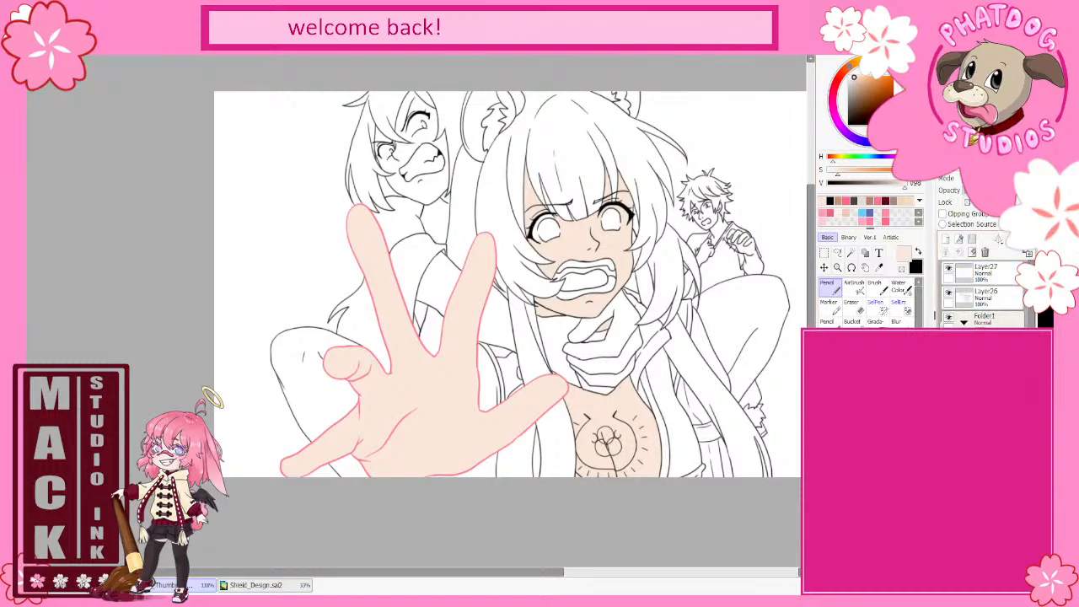
click(970, 271)
click(968, 271)
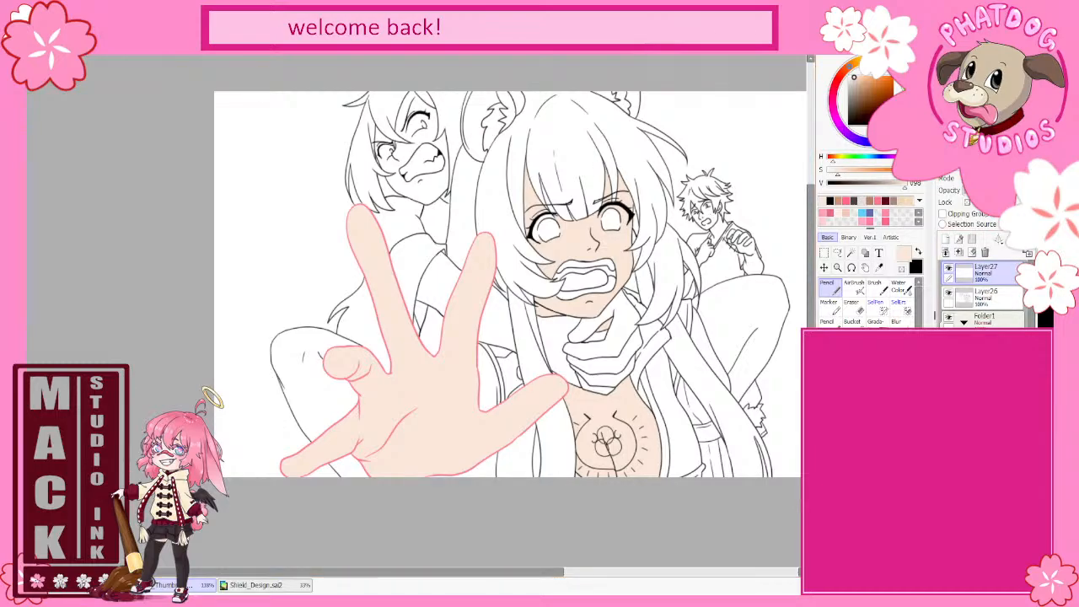
click(317, 72)
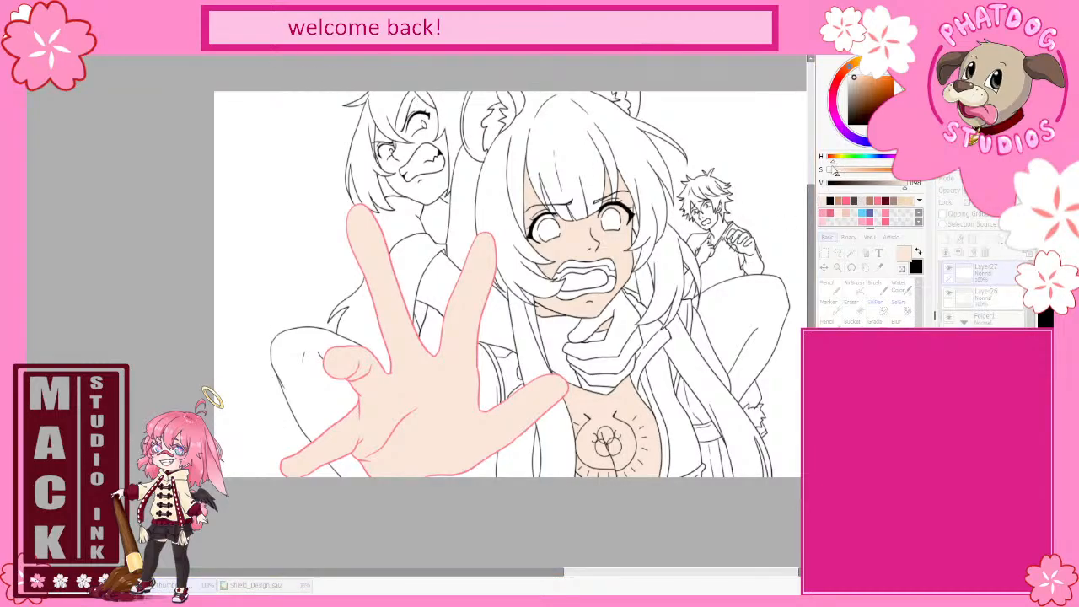
click(834, 169)
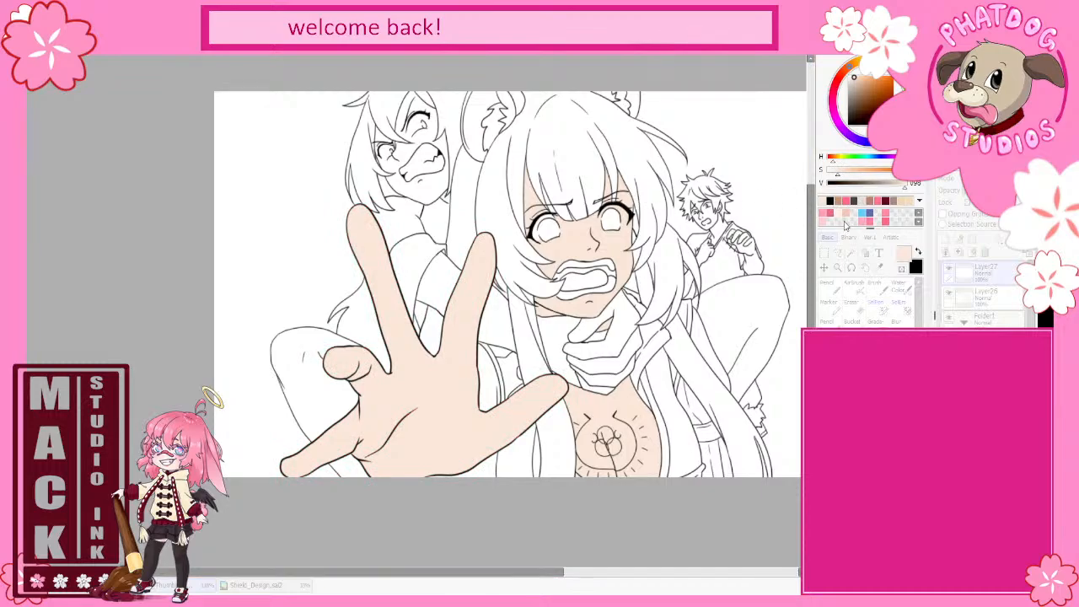
key(Return)
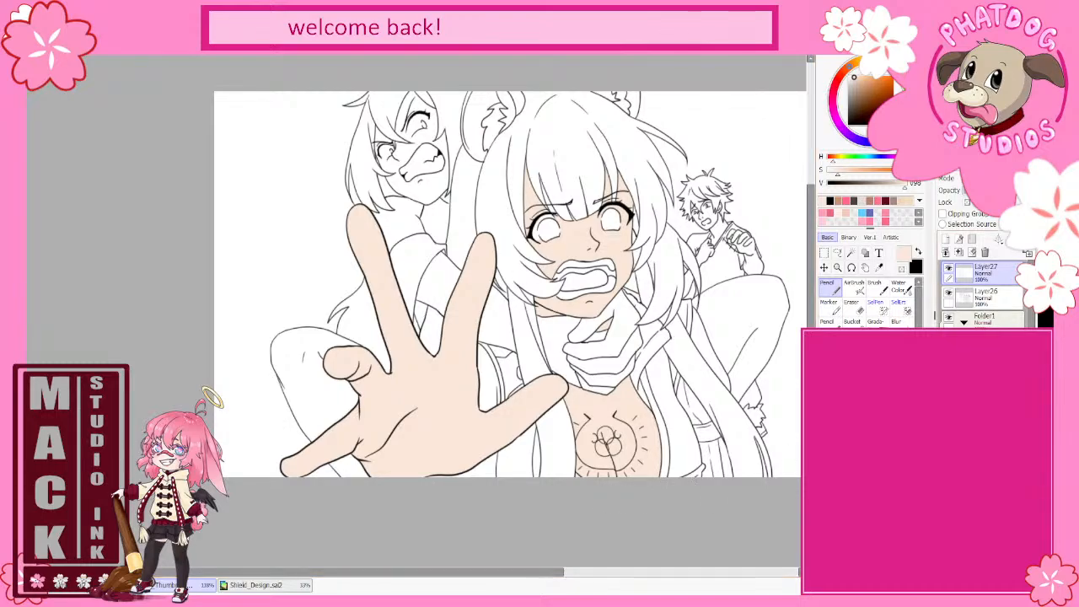
key(ctrl+z)
key(ctrl+y)
- Bring back the pasted reference, sample its beige clothing colour, and bucket-fill the central character's open collar with the other fills hidden
click(853, 322)
click(987, 345)
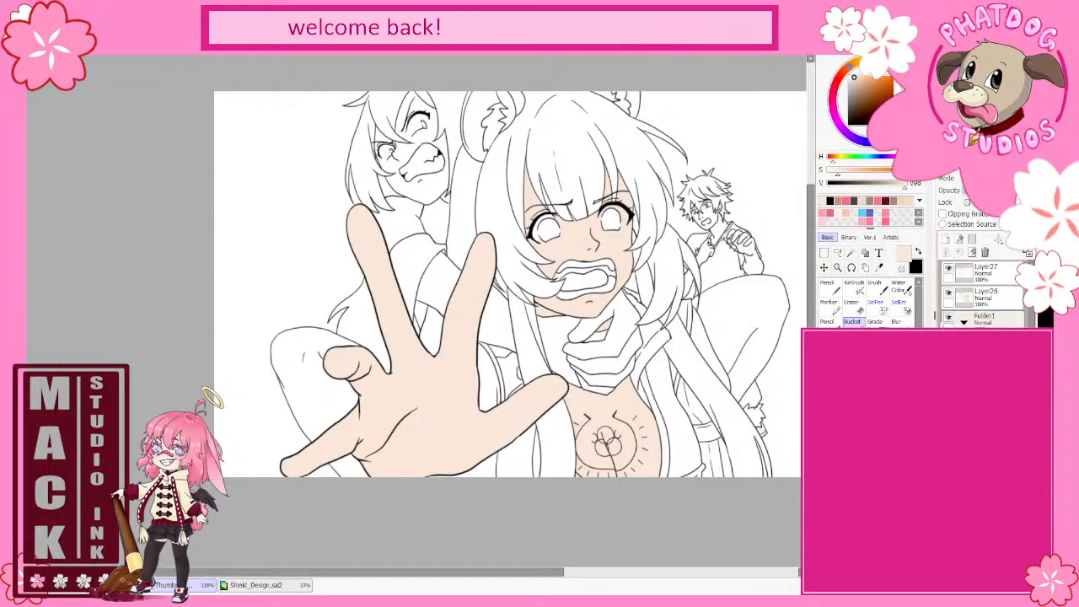
key(ctrl+v)
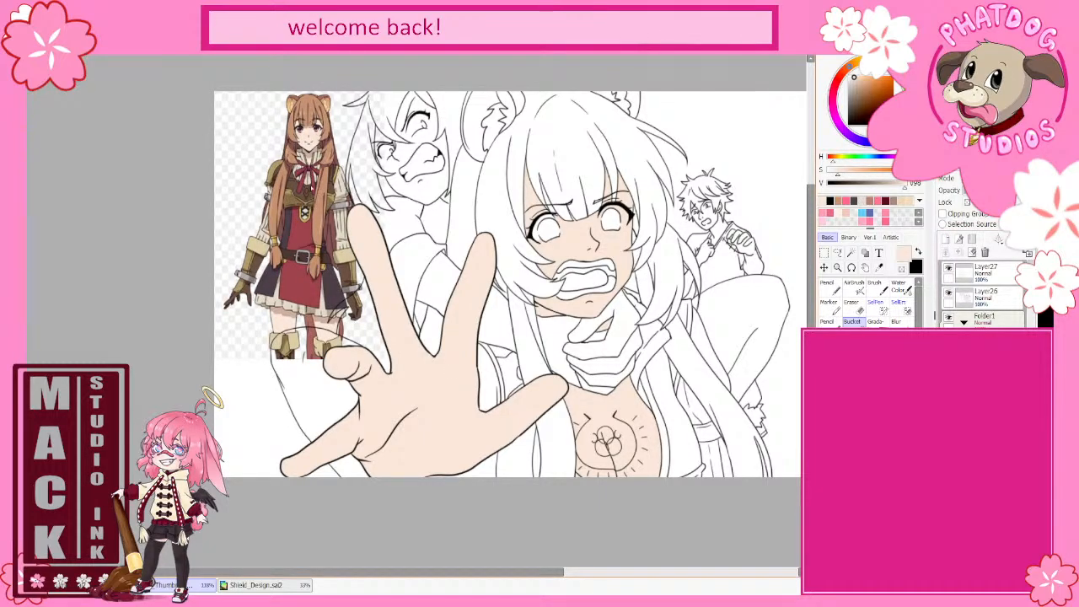
right_click(311, 180)
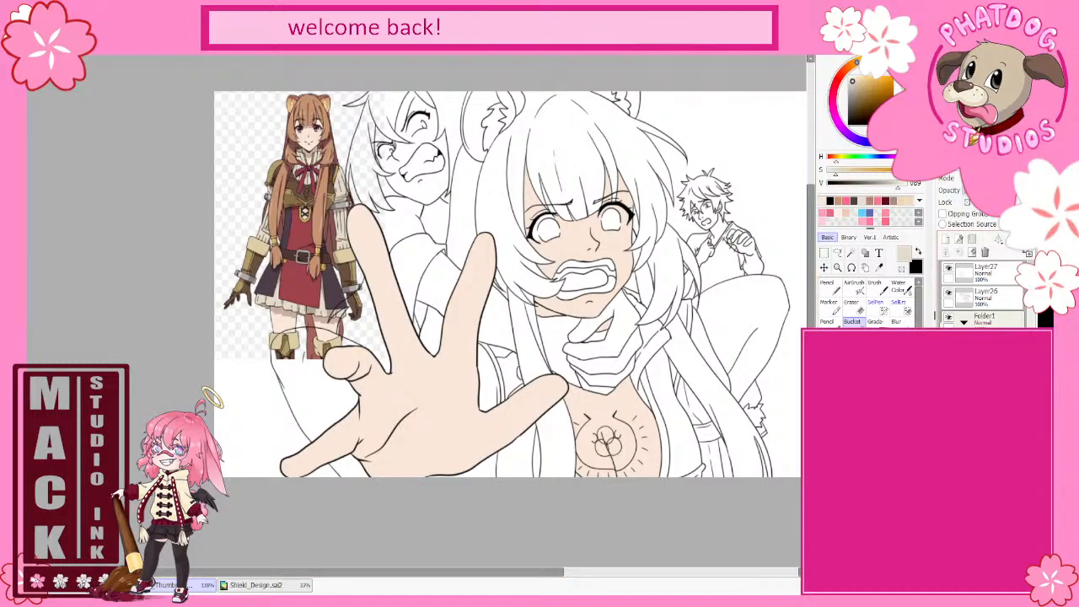
click(949, 366)
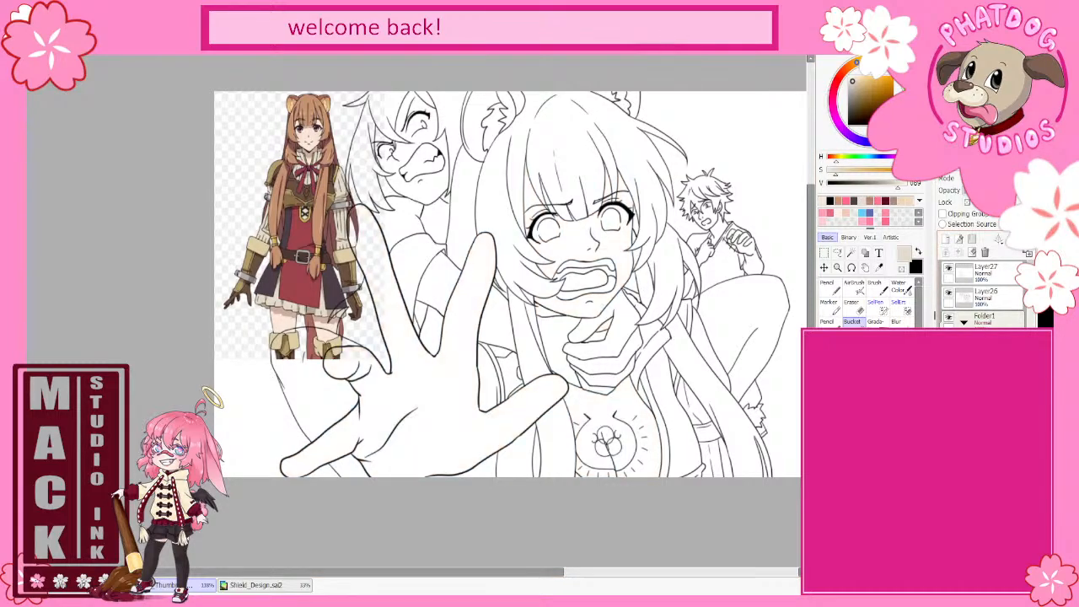
click(649, 342)
click(655, 333)
click(639, 308)
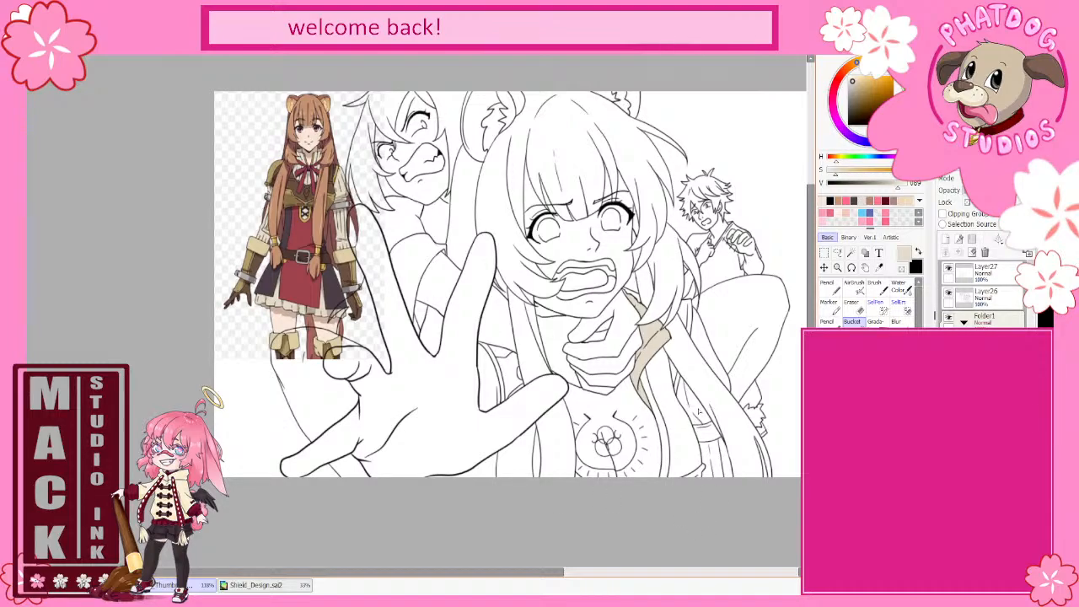
- Bucket-fill the central character's sleeve sections and ruffled cuff with the beige, including the sleeve piece beside the outstretched hand
click(696, 419)
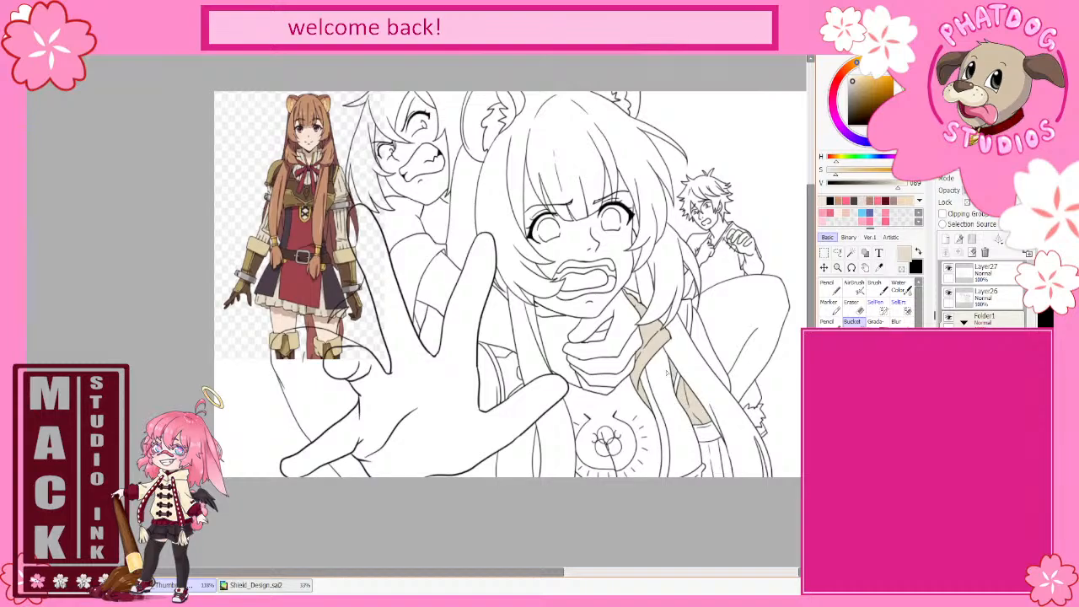
click(706, 352)
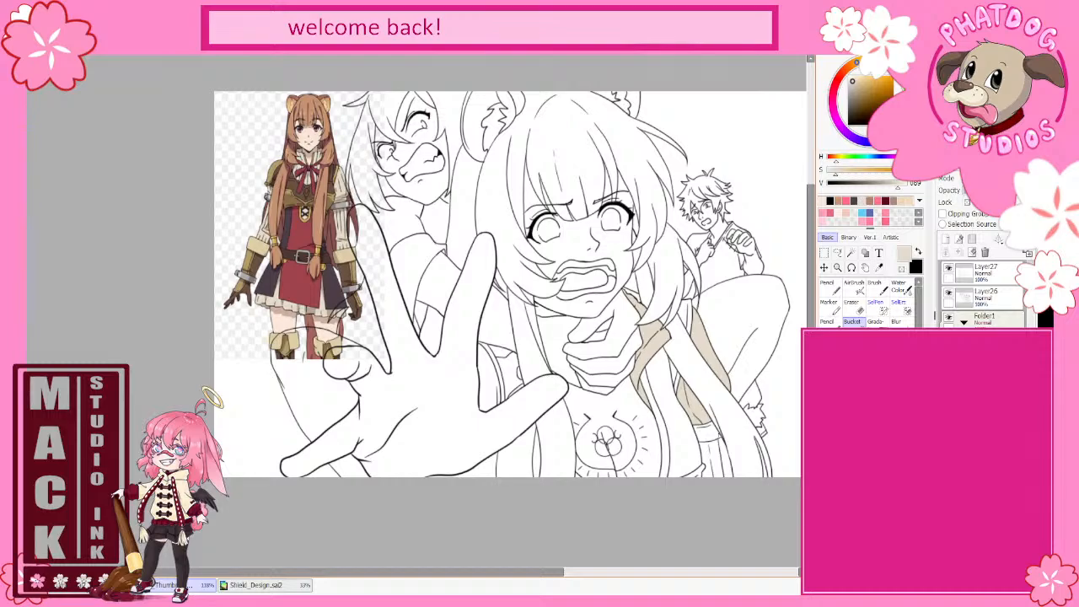
click(706, 456)
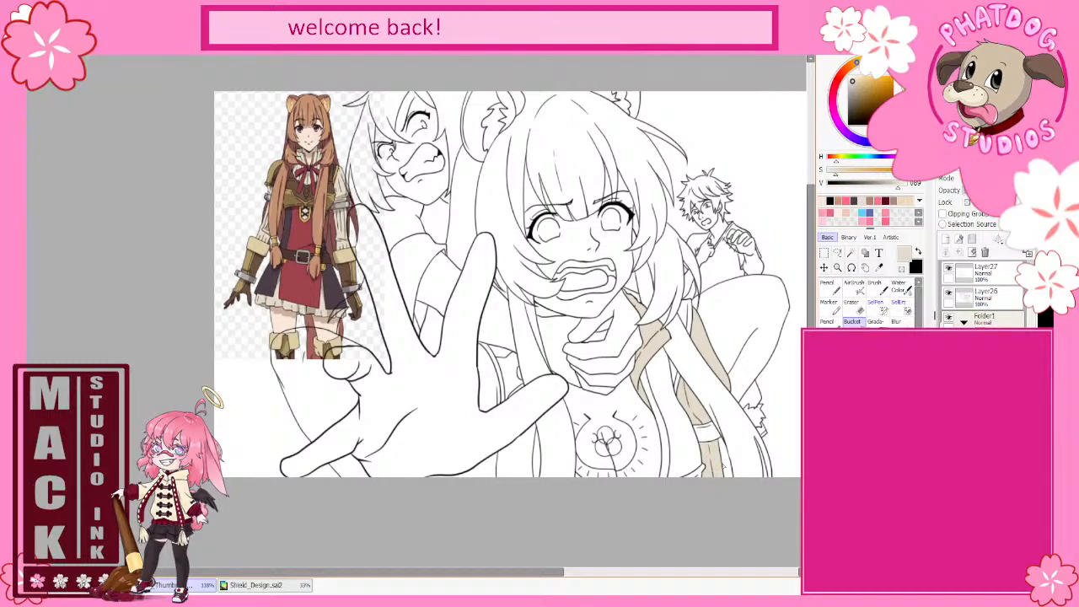
click(722, 463)
click(489, 384)
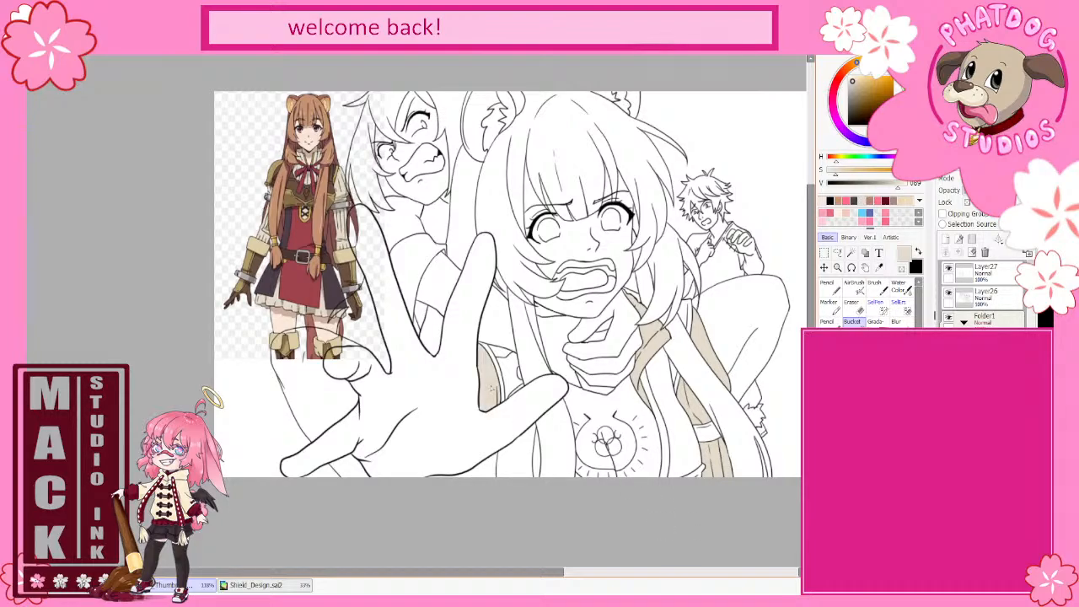
- Draw black Pencil fold lines on Layer26 inside the central character's sleeves
click(829, 288)
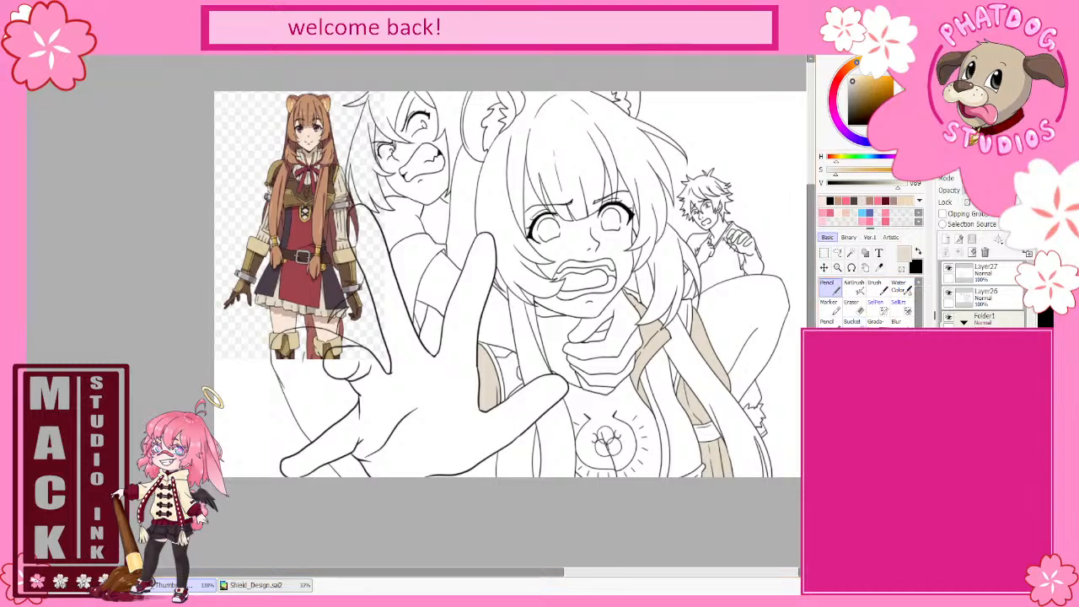
click(919, 250)
click(993, 300)
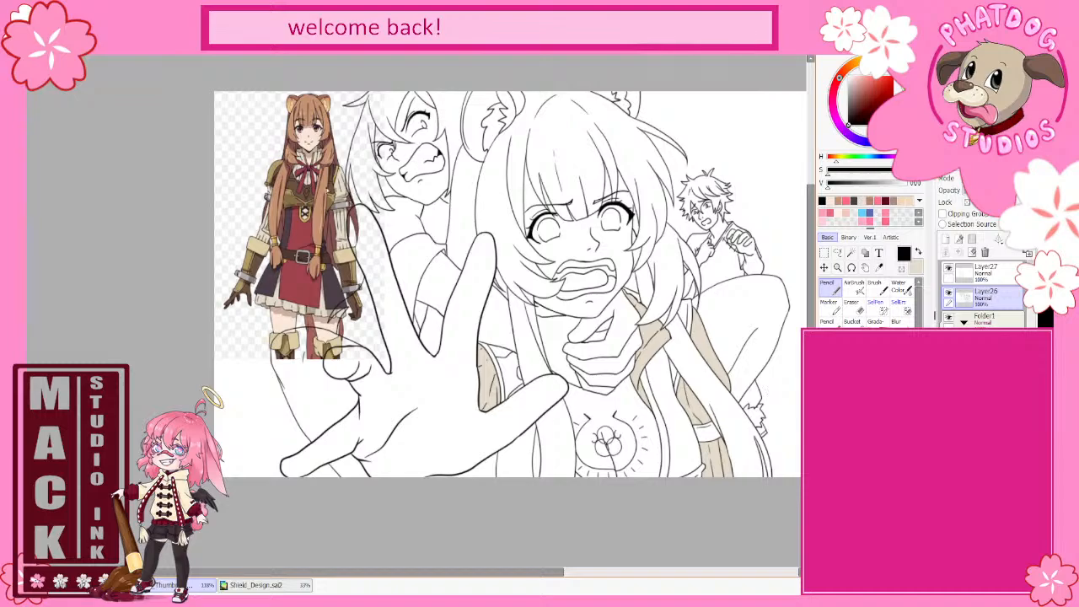
- Sample the reference's dark red and bucket-fill the narrow vest trim on both sides of the central character's chest, with the beige fill hidden
alt+click(302, 188)
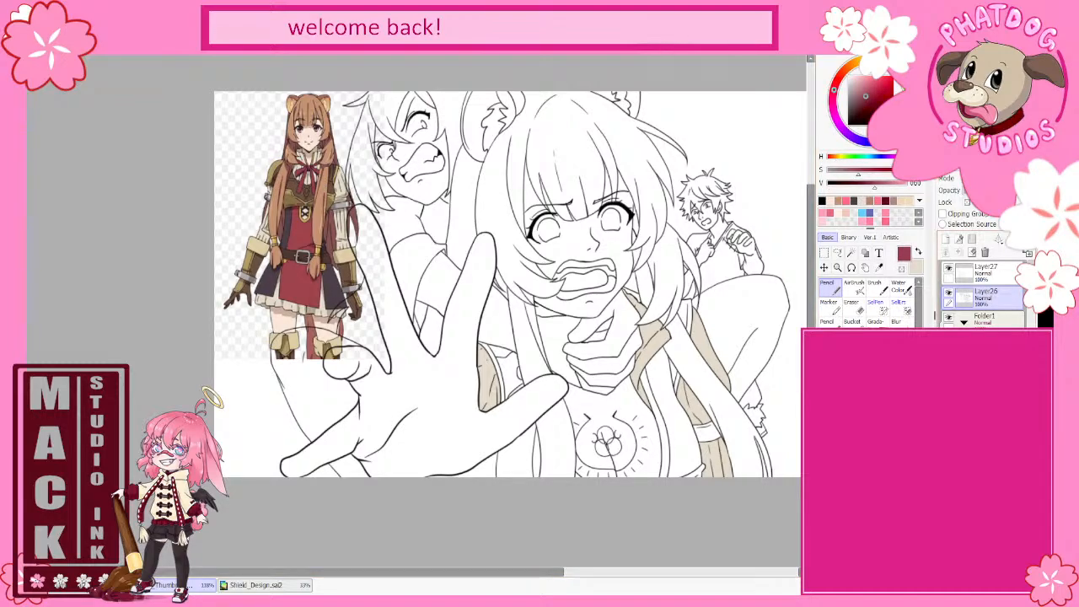
click(961, 260)
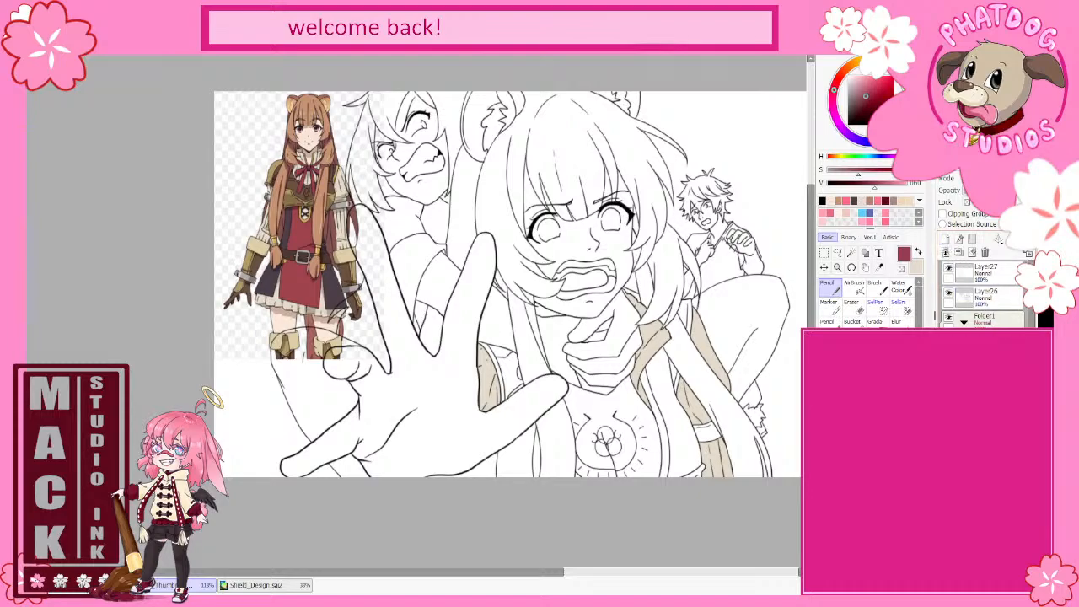
key(Delete)
click(852, 321)
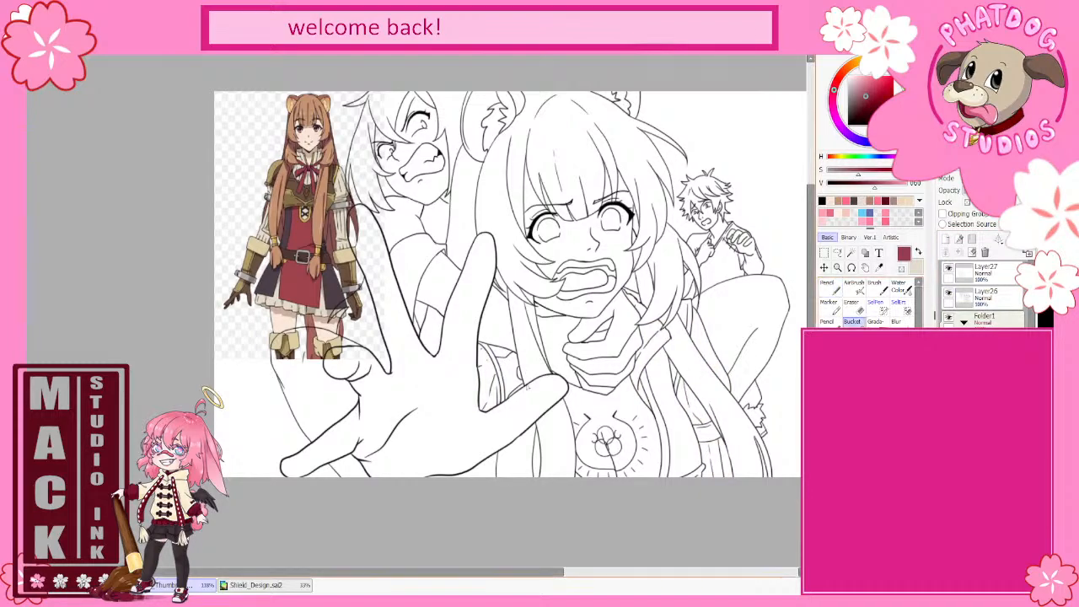
click(536, 459)
click(665, 447)
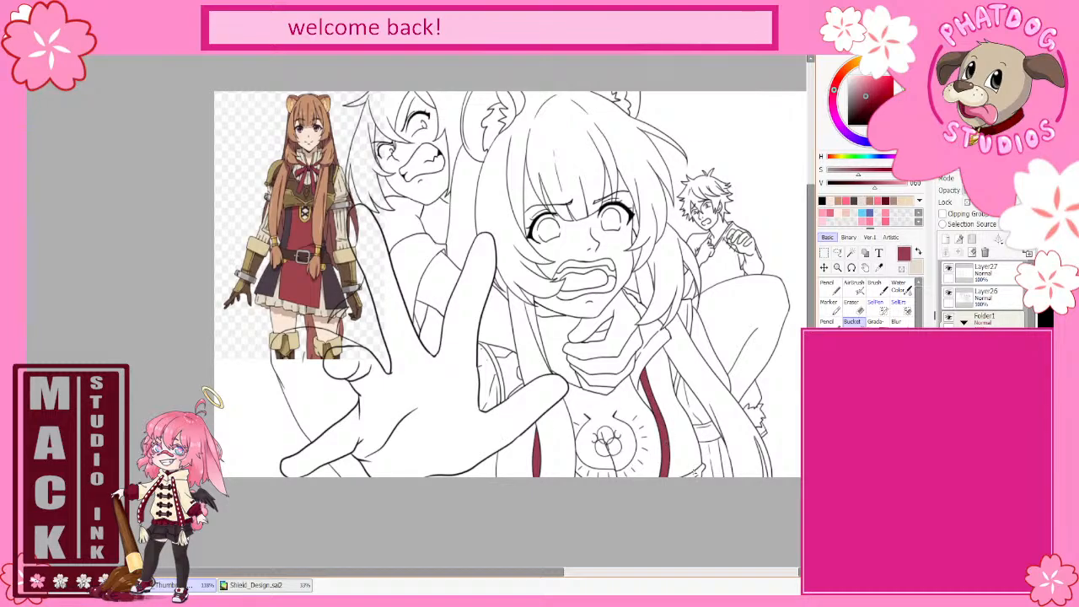
- Sample the reference's dark brown and bucket-fill the central character's vest panels on both sides, with the red trim hidden
right_click(291, 189)
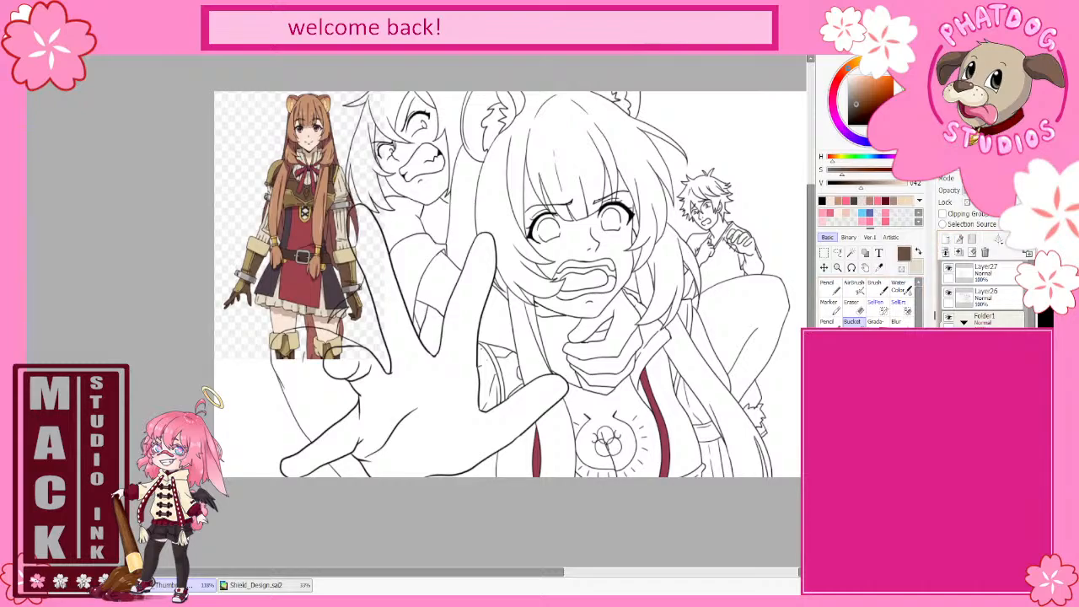
key(Delete)
click(693, 466)
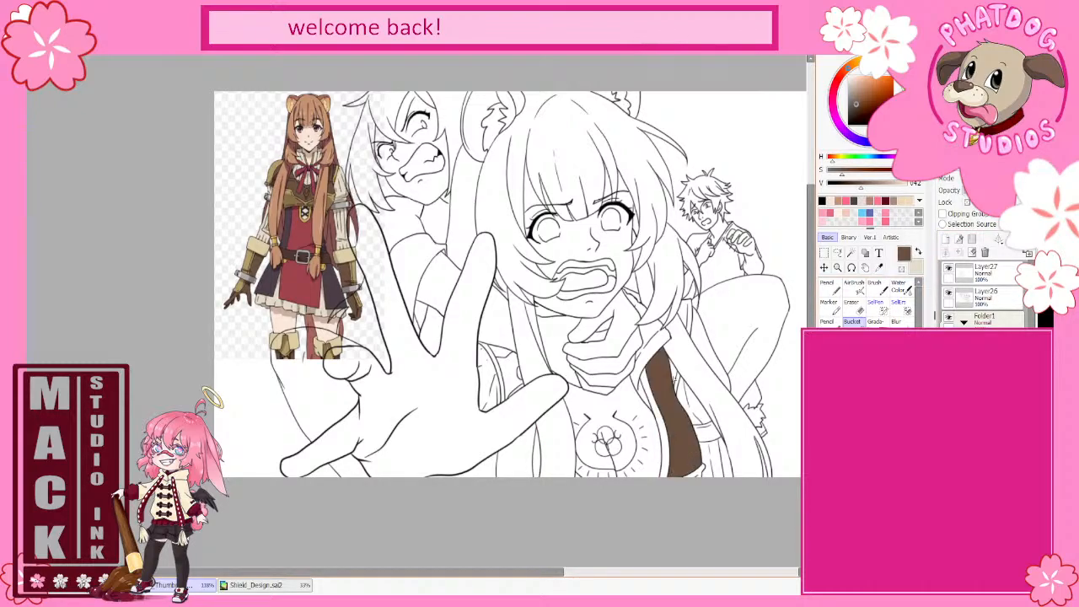
click(685, 317)
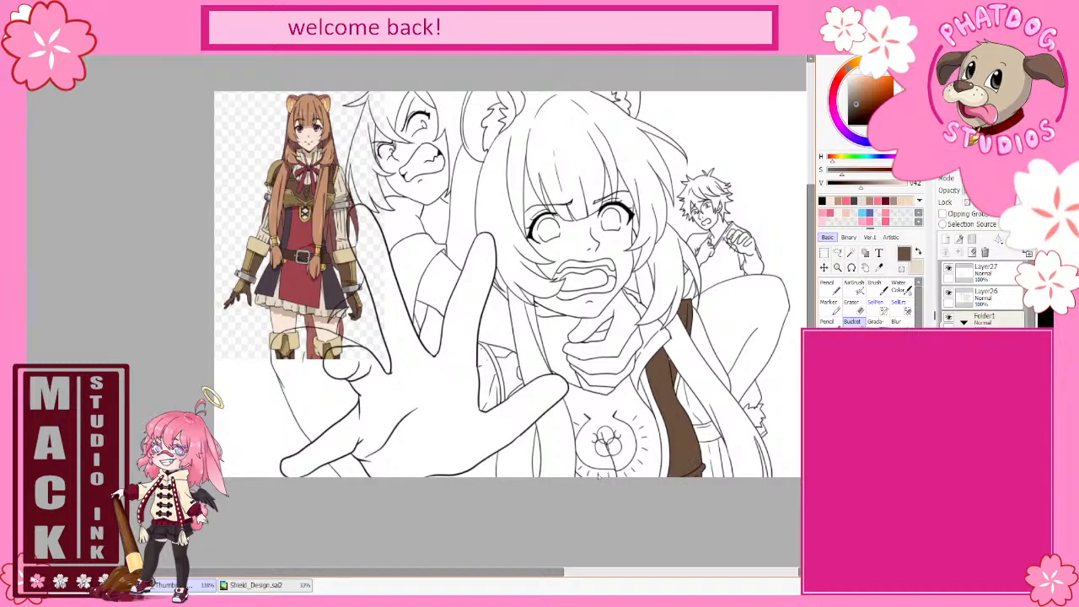
click(514, 465)
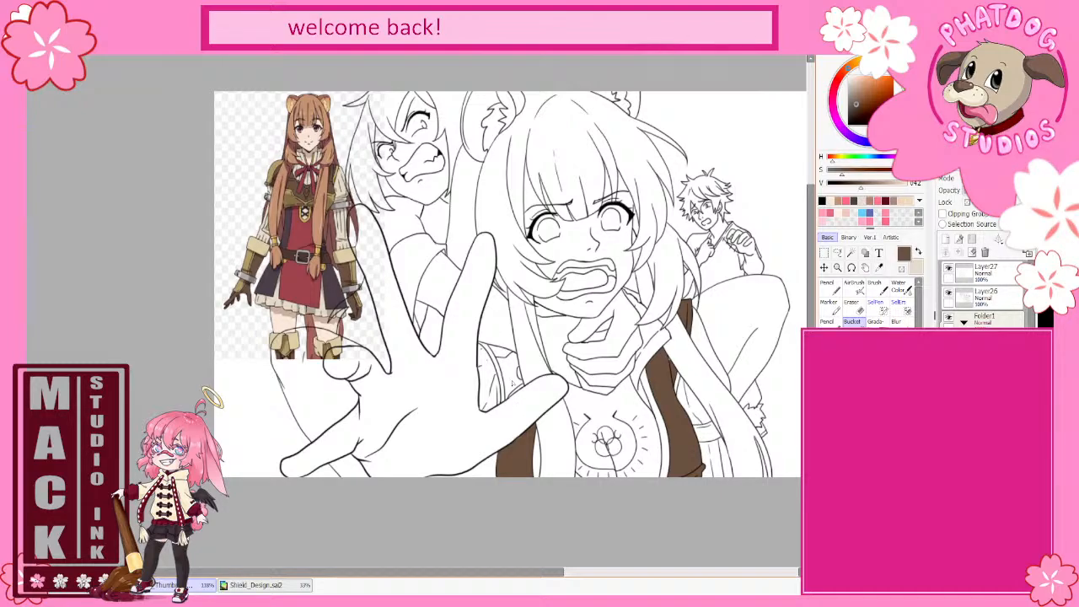
click(512, 372)
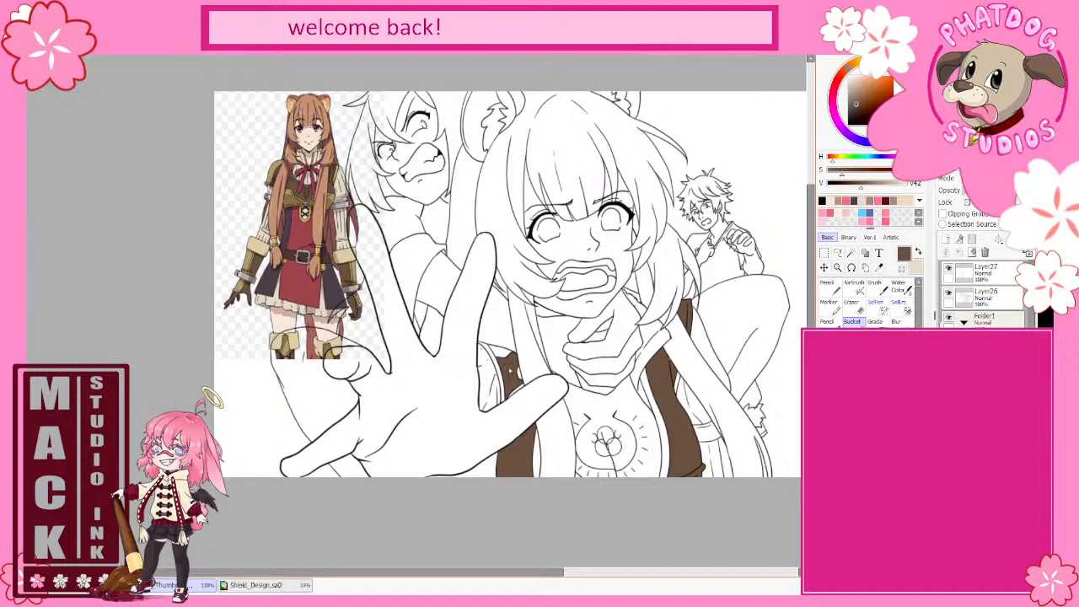
click(520, 382)
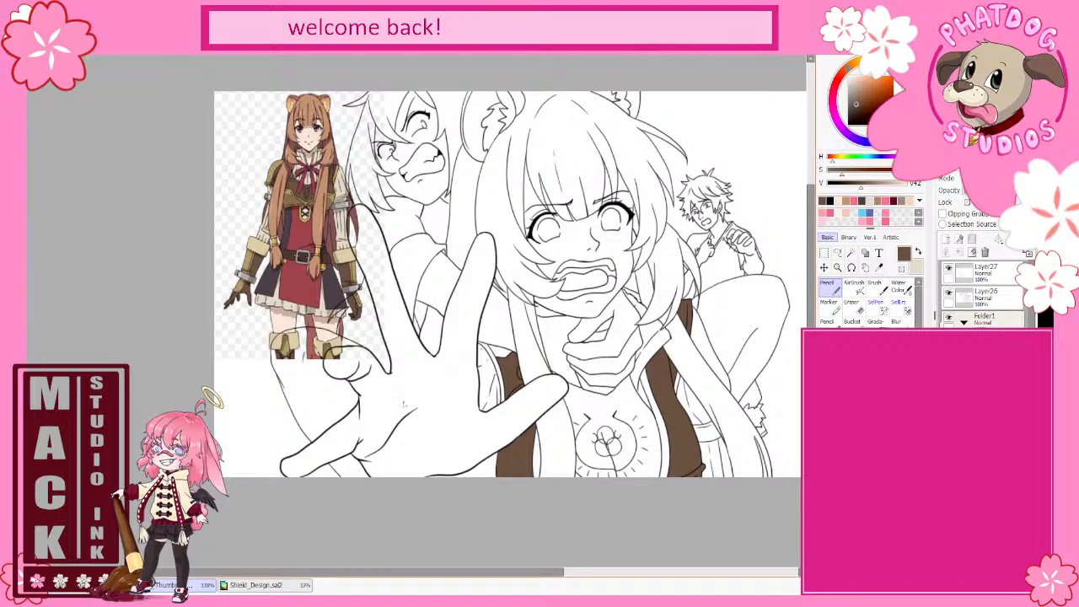
- Sample the reference's olive gold and bucket-fill the vest's shoulder and edge trim, with the brown fill hidden
right_click(292, 199)
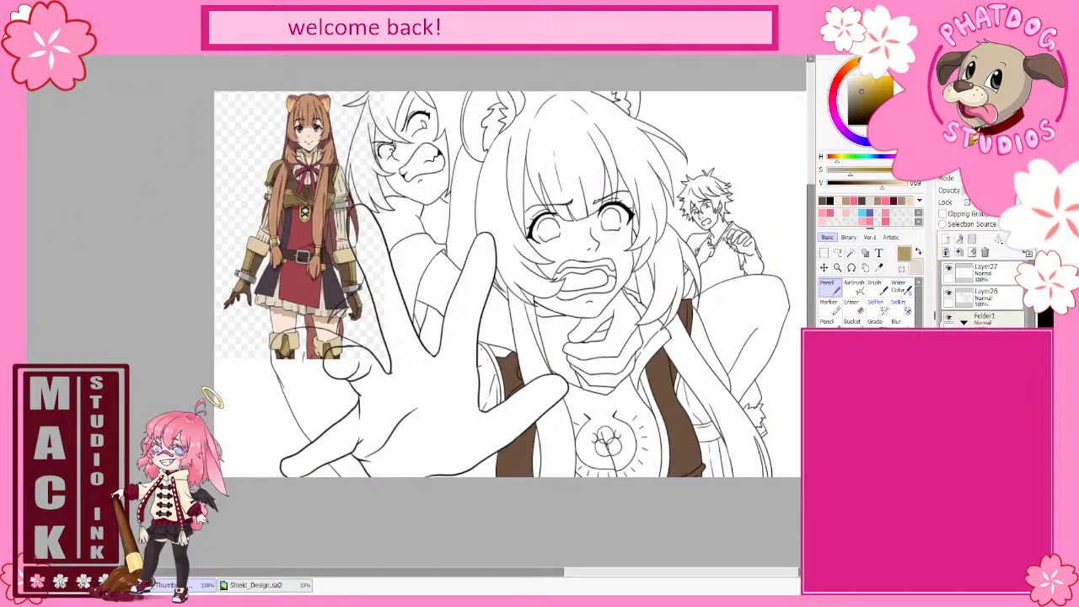
click(948, 342)
click(854, 322)
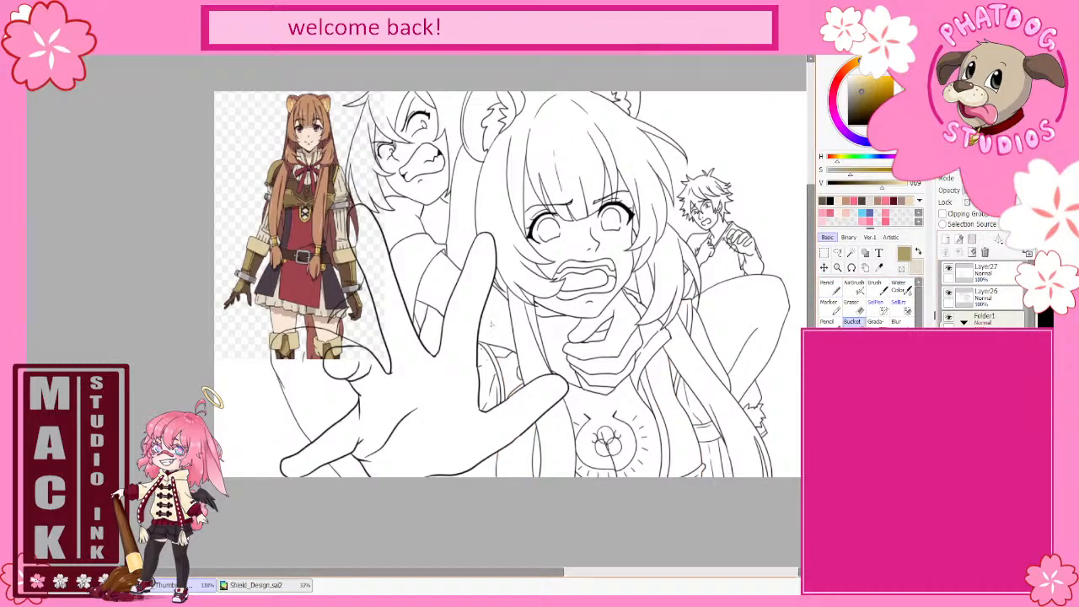
click(492, 361)
click(690, 314)
click(678, 384)
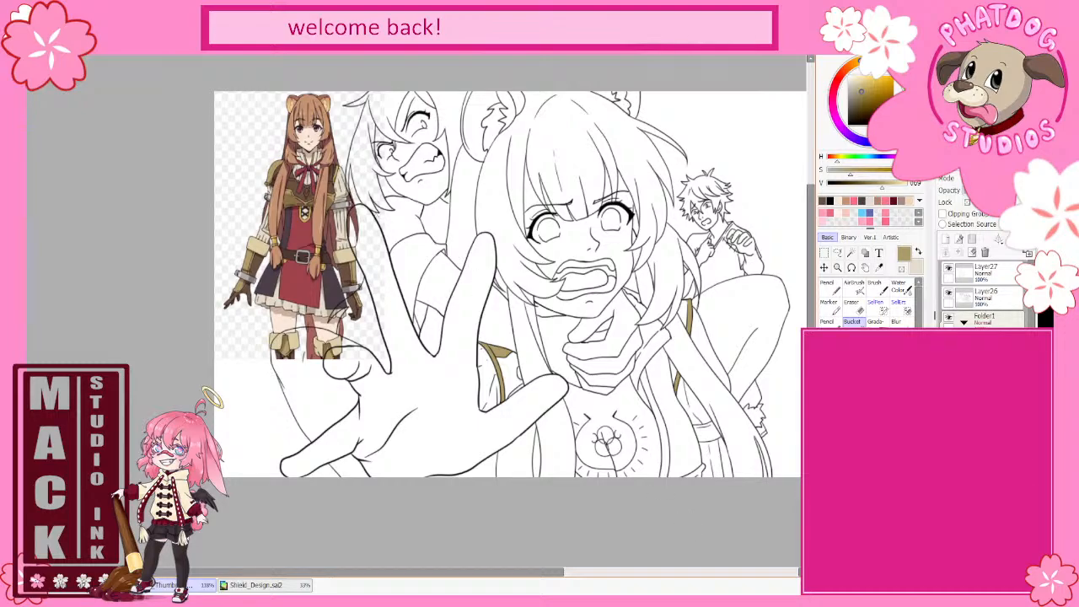
- Bucket-fill the band above the sleeve's ruffled cuff with grey and show the central character's other colour fills again
key(x)
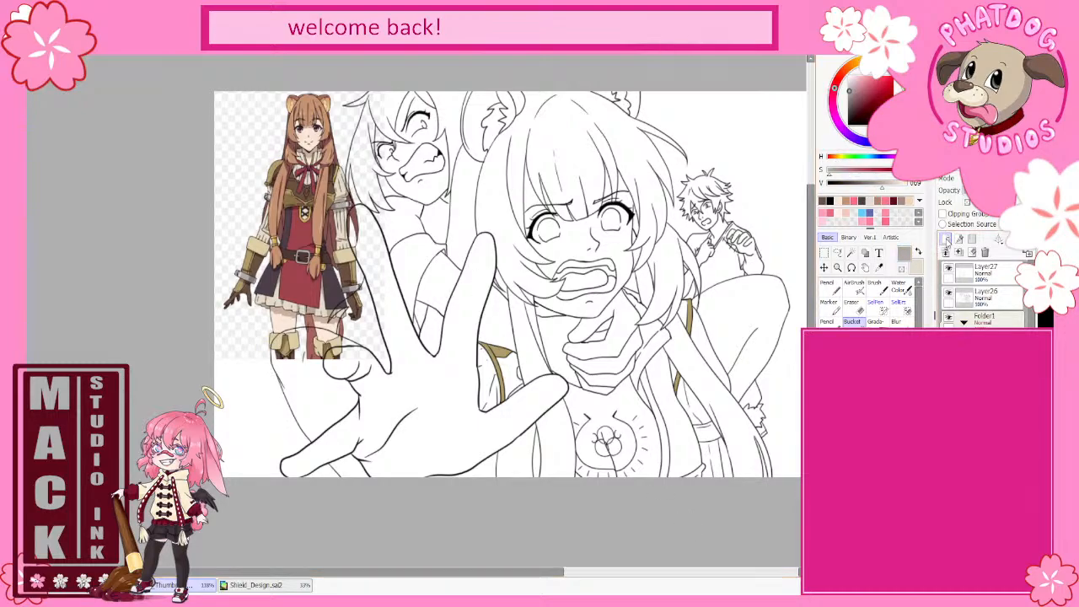
click(707, 432)
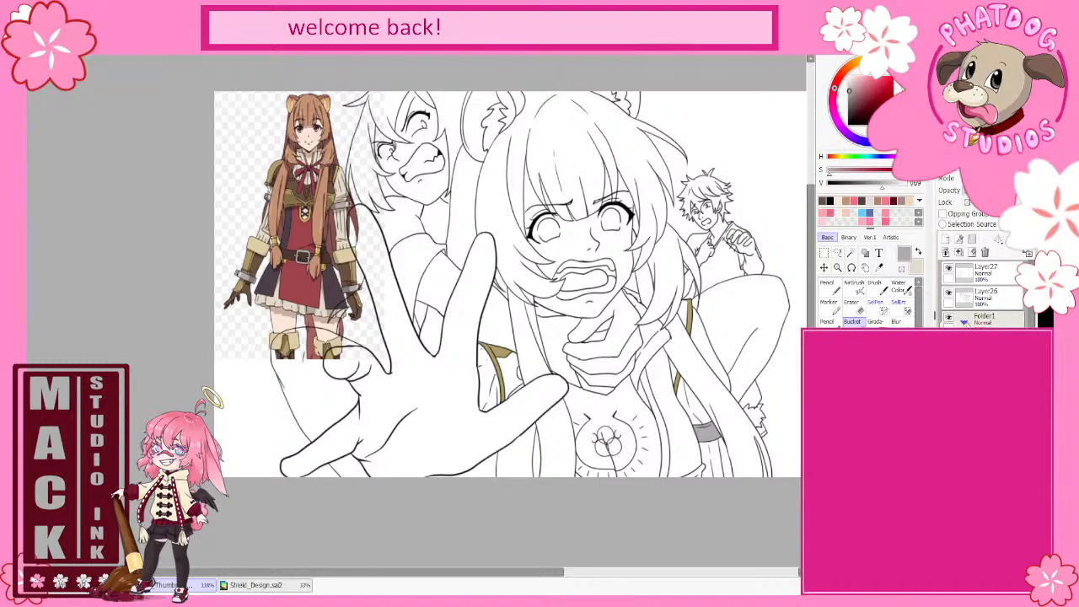
click(962, 321)
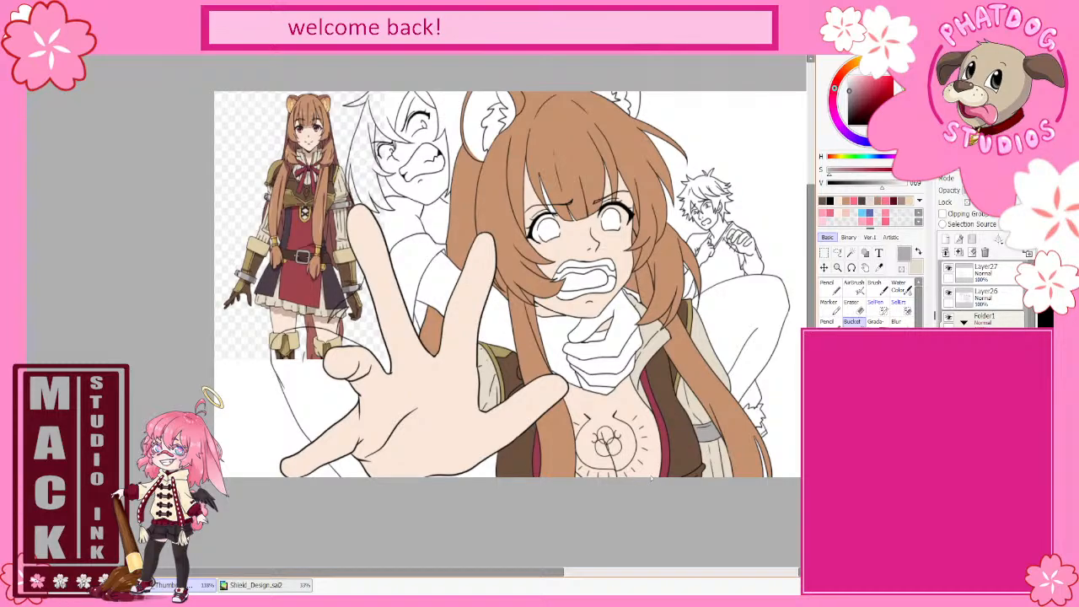
- Draw the missing sleeve outline beneath the outstretched hand on the line art layer with a black pencil
click(834, 287)
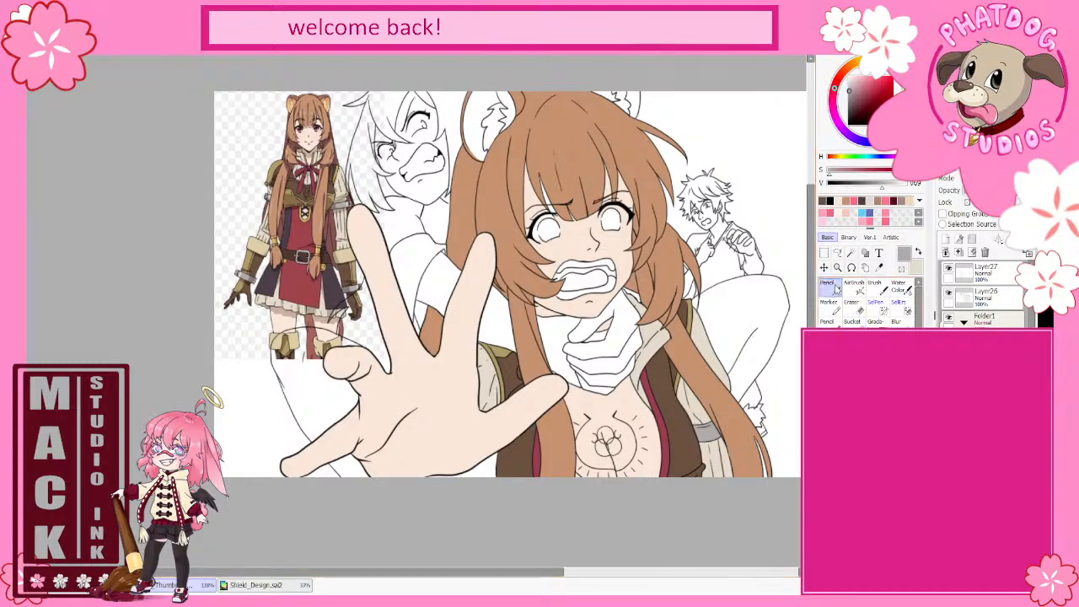
click(825, 200)
click(984, 295)
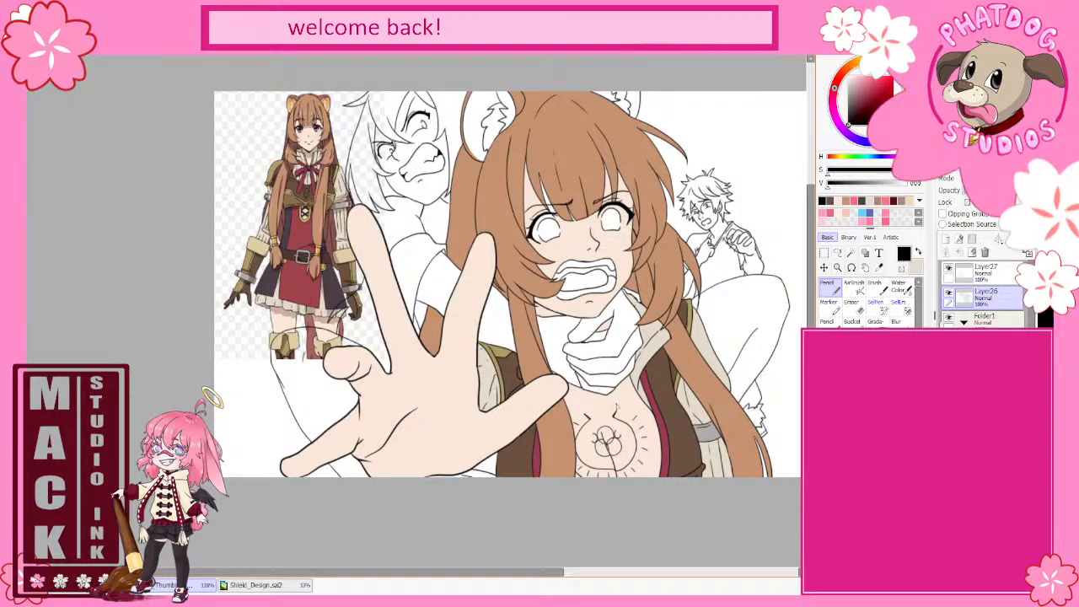
- Sample the vest's dark brown and bucket-fill the gap beneath the outstretched hand's wrist, with the character's other colour fills hidden
alt+click(634, 398)
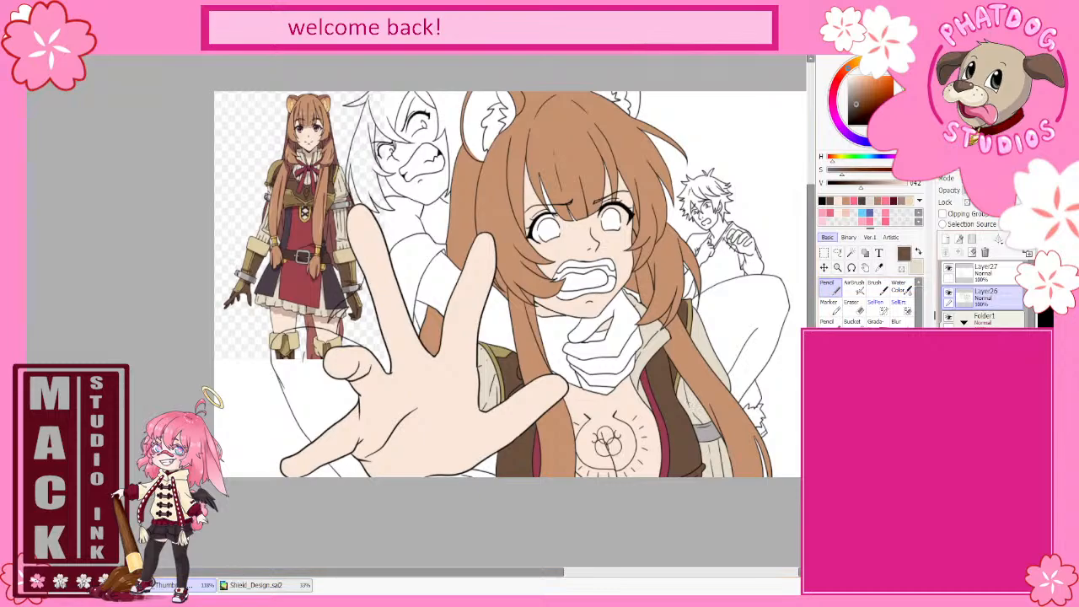
click(985, 368)
click(949, 365)
click(949, 365)
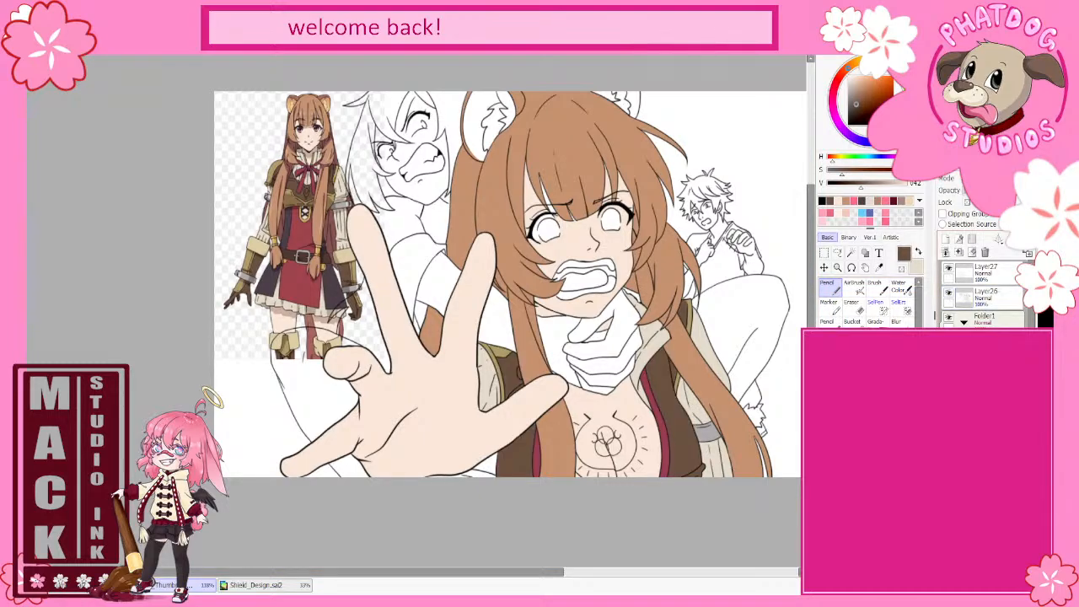
click(948, 364)
click(949, 389)
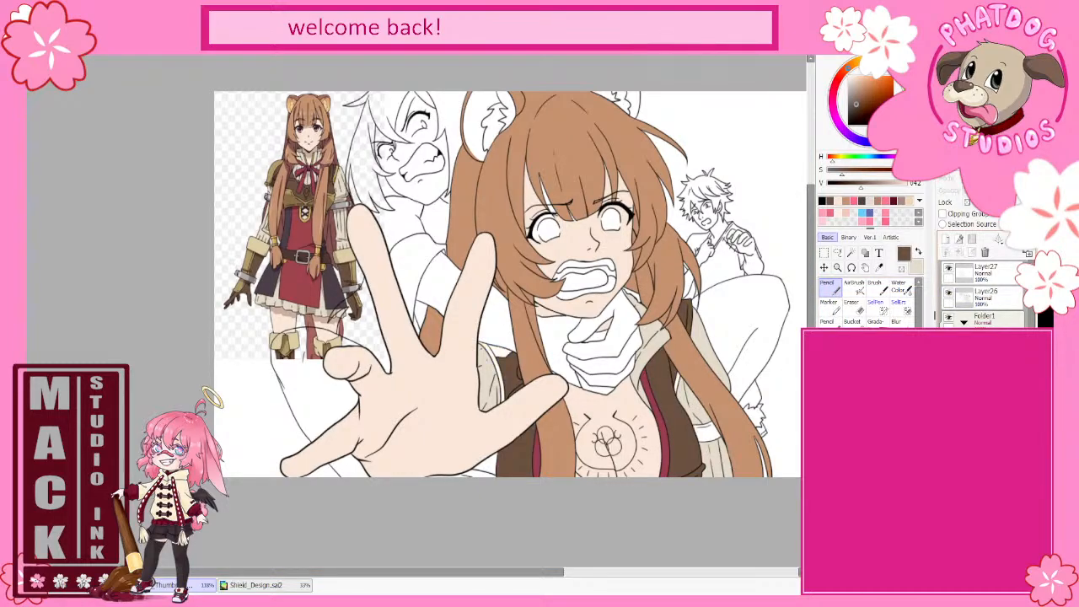
click(949, 413)
click(949, 437)
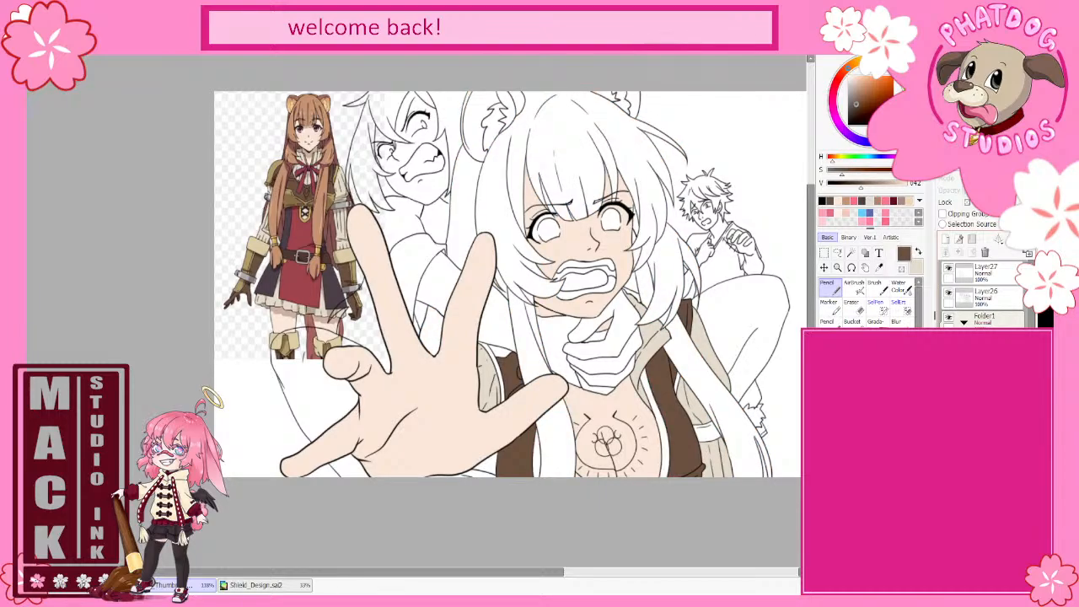
click(949, 463)
click(948, 487)
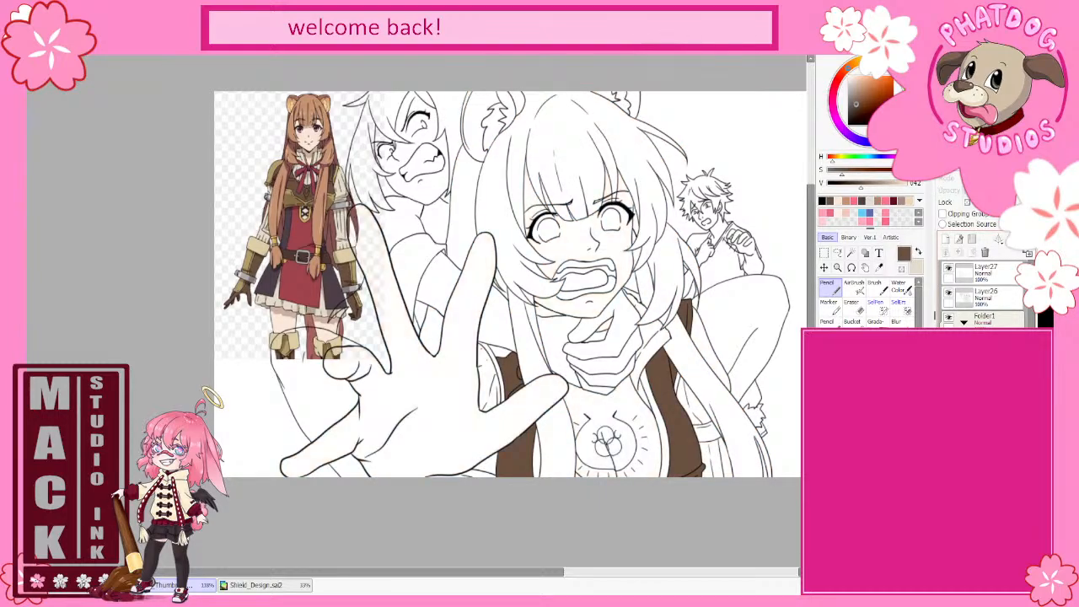
click(852, 321)
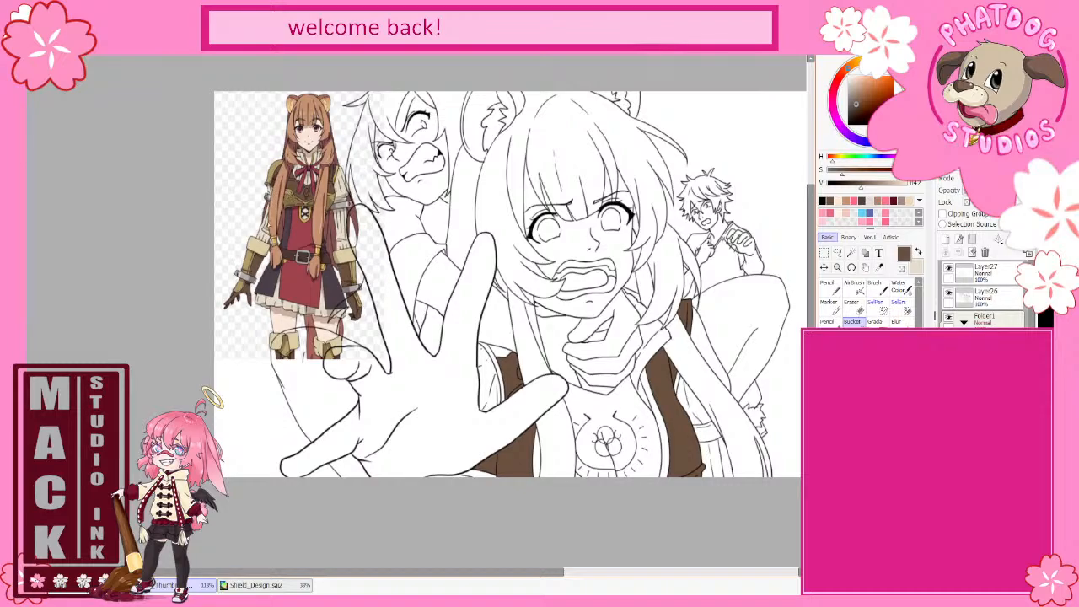
- Sample the olive gold from the reference's glove and bucket-fill the vest trim and the sliver under the hand, with the brown fill hidden
right_click(249, 259)
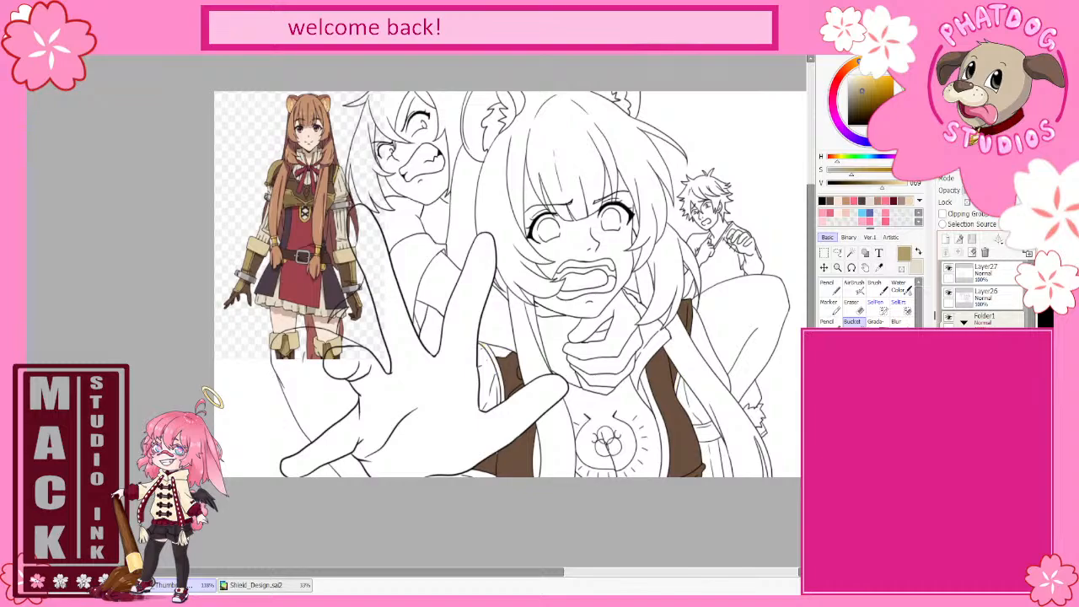
key(ctrl+z)
click(687, 316)
click(502, 353)
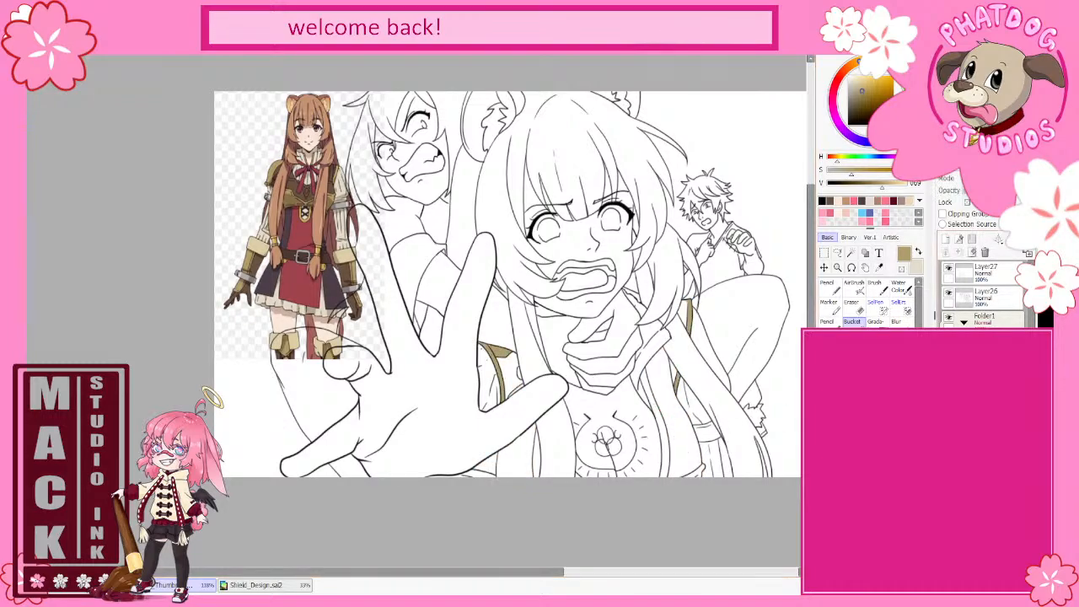
click(481, 478)
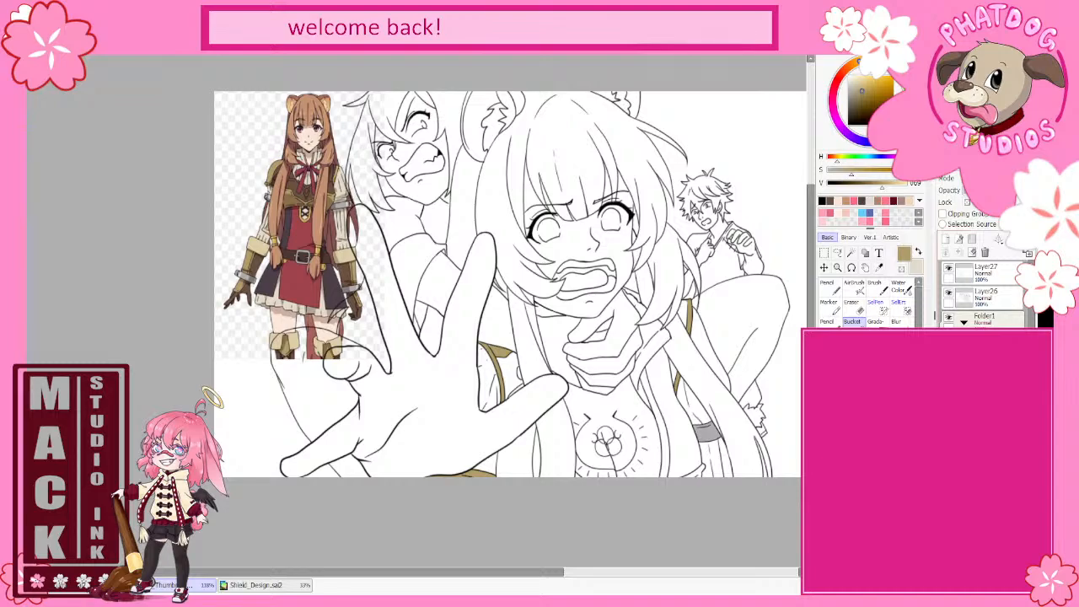
- Show the central character's hidden hair, skin and clothing colour fills again
click(707, 432)
click(954, 366)
click(954, 389)
click(953, 414)
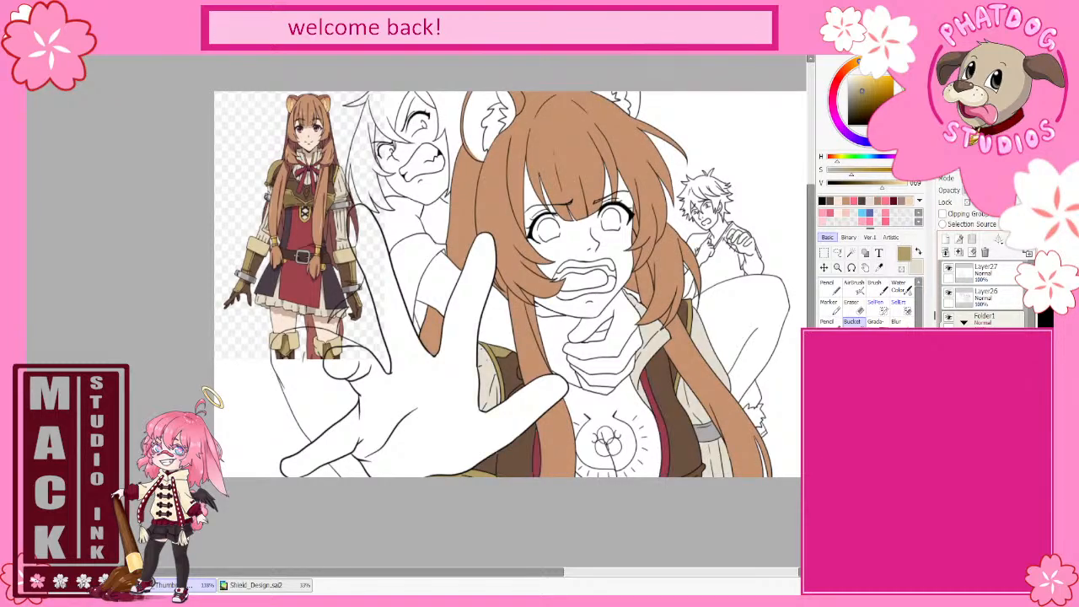
click(953, 438)
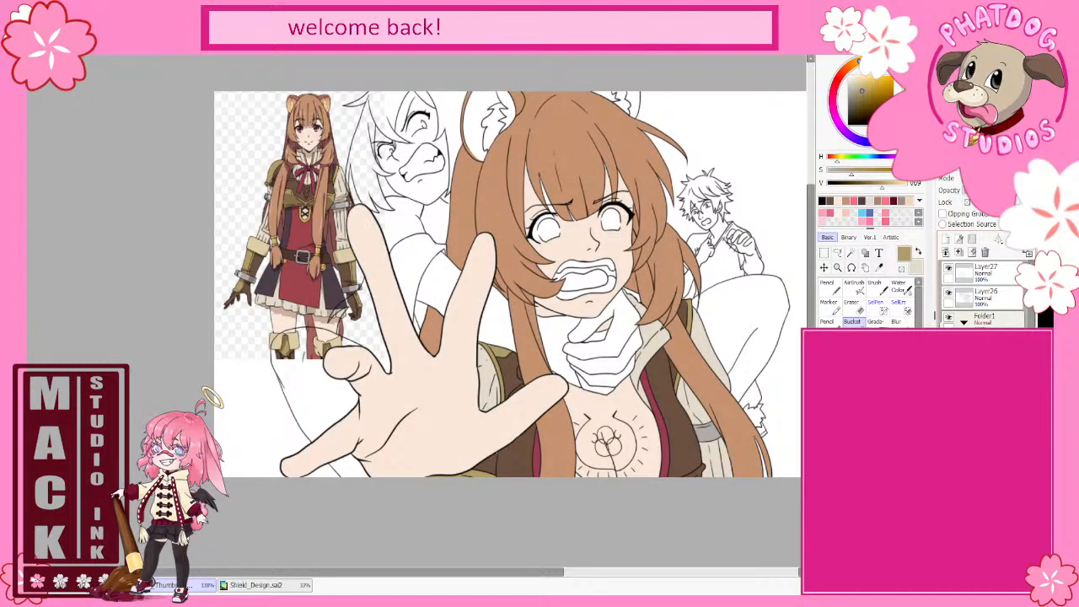
- Sample the dark maroon and the light pink of the reference's eye as the two working colours
scroll(258, 101, up, 11)
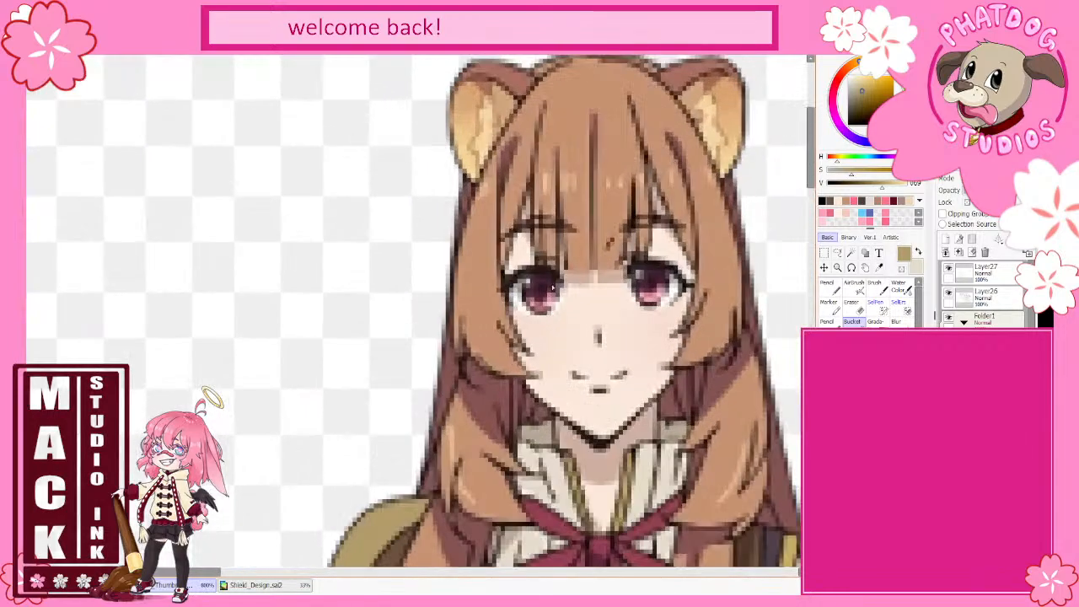
right_click(544, 286)
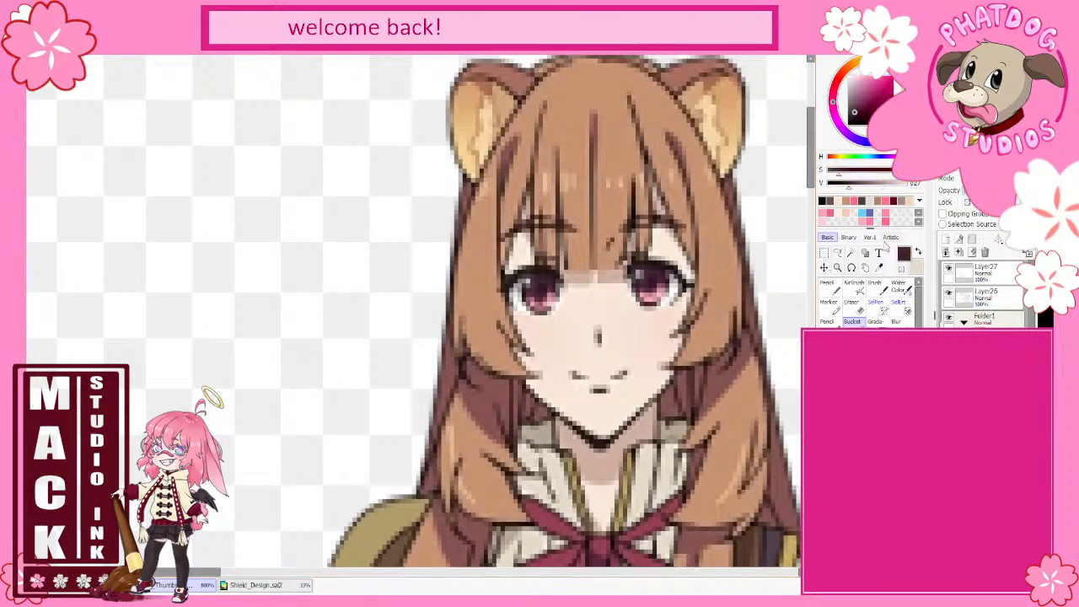
key(x)
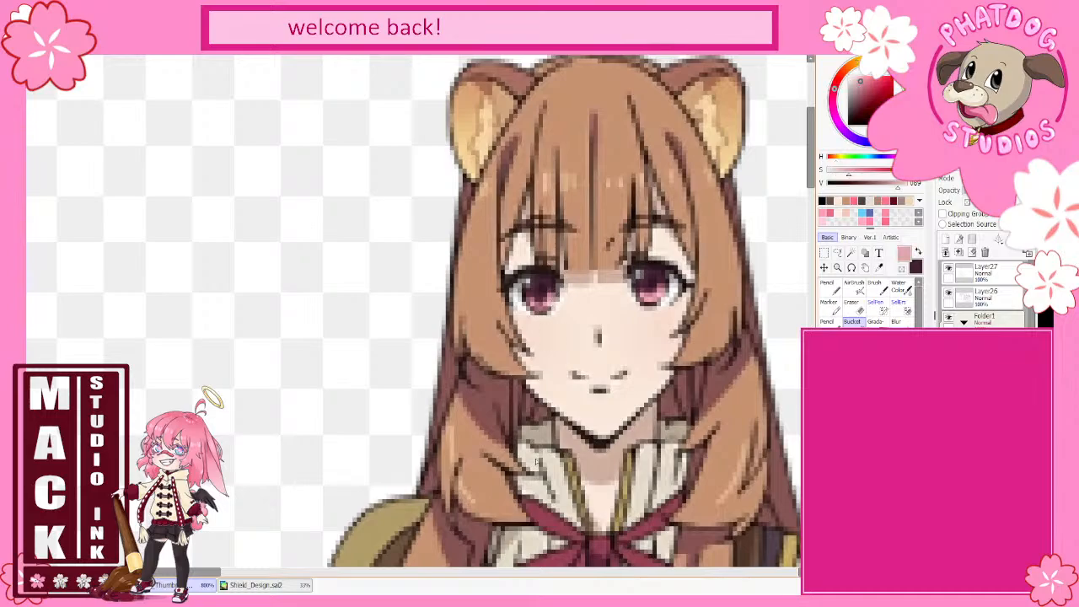
scroll(421, 315, down, 9)
drag(332, 574, 706, 380)
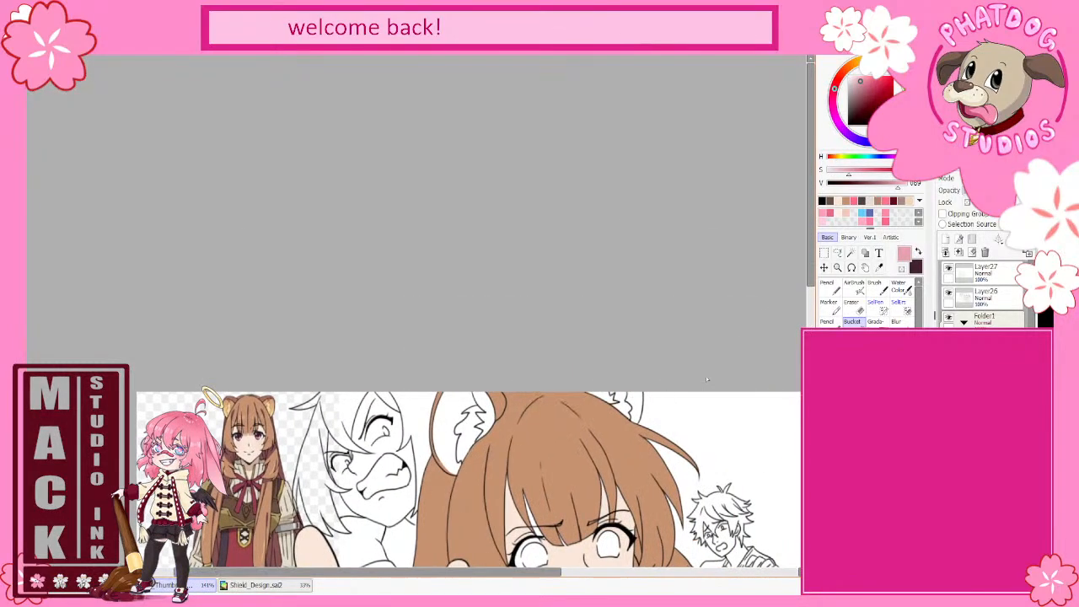
scroll(469, 321, down, 5)
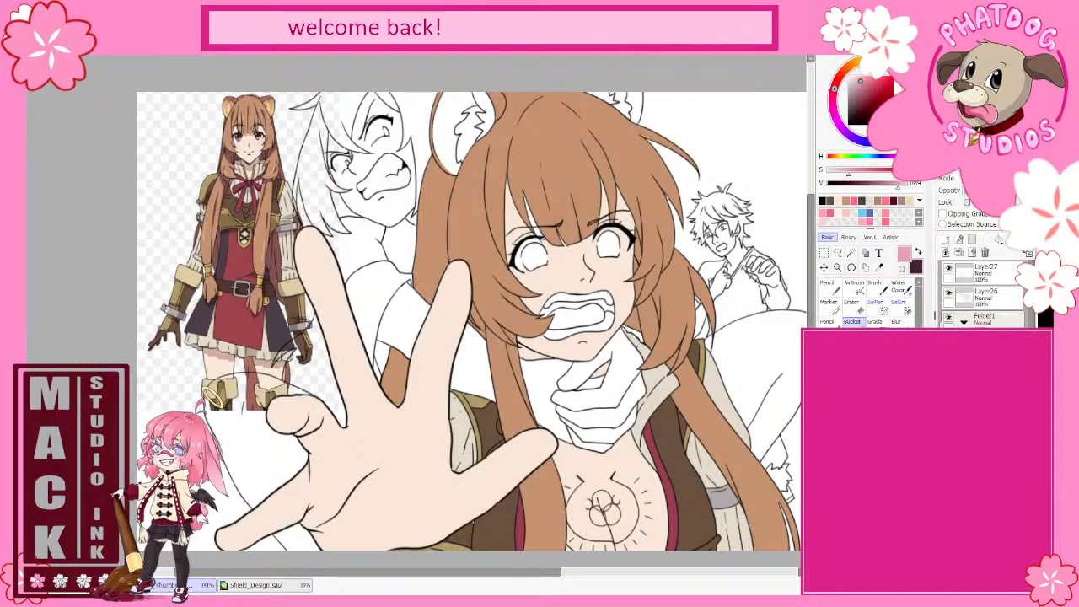
- Bucket-fill both of the central character's irises with the sampled pink, with the skin fill hidden
click(830, 287)
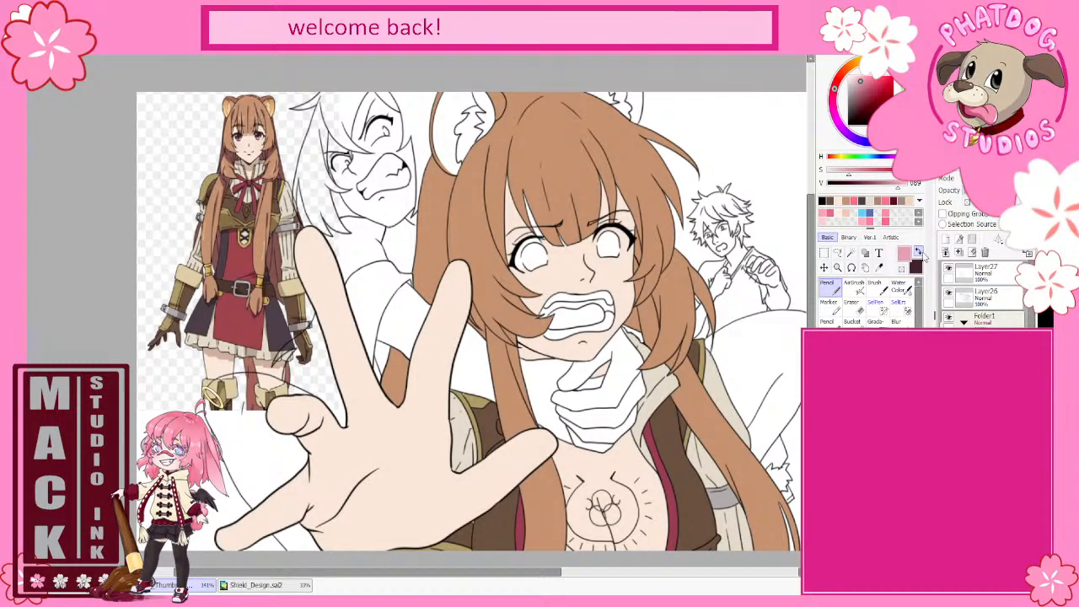
click(852, 322)
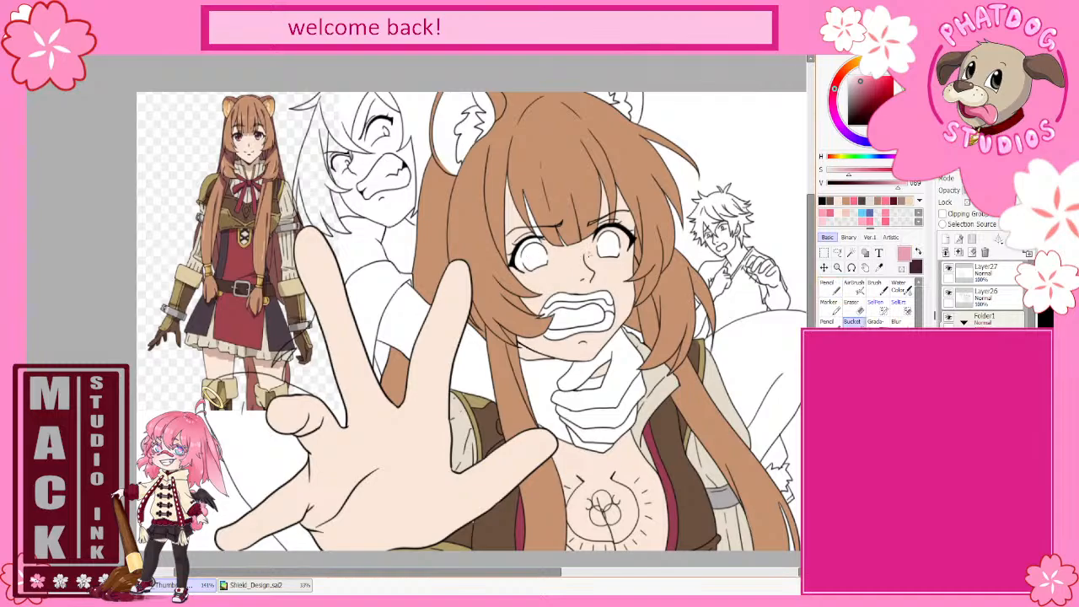
click(536, 257)
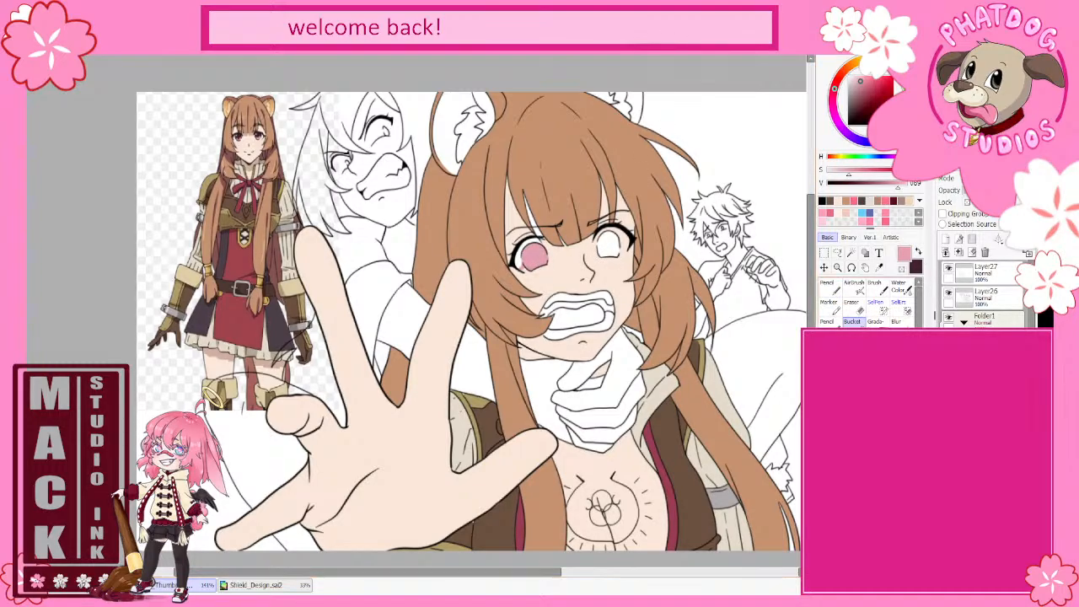
key(ctrl+z)
key(ctrl+z)
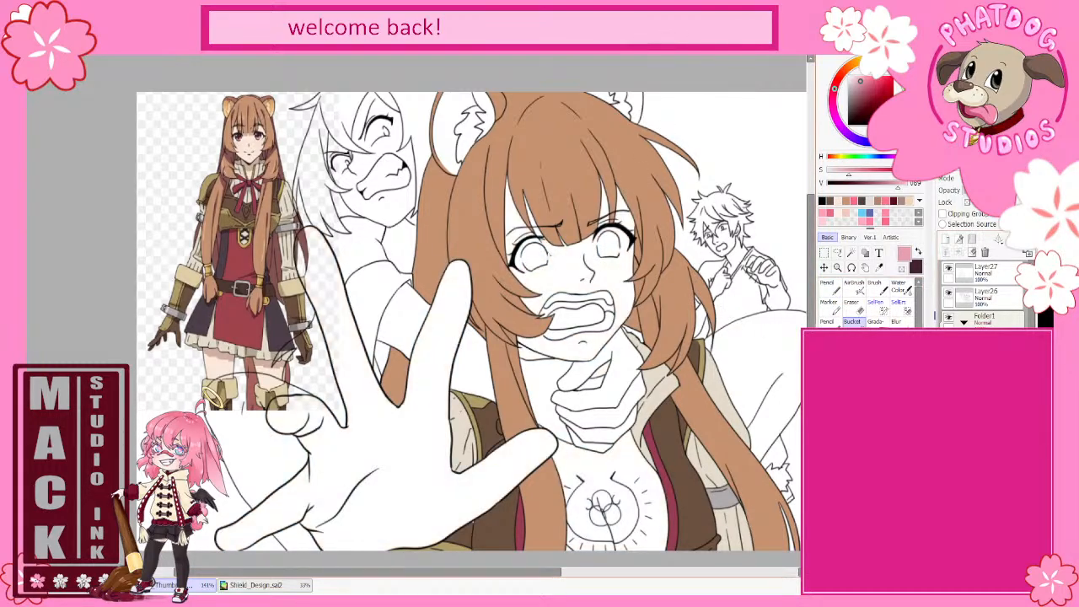
key(ctrl+y)
key(ctrl+y)
key(e)
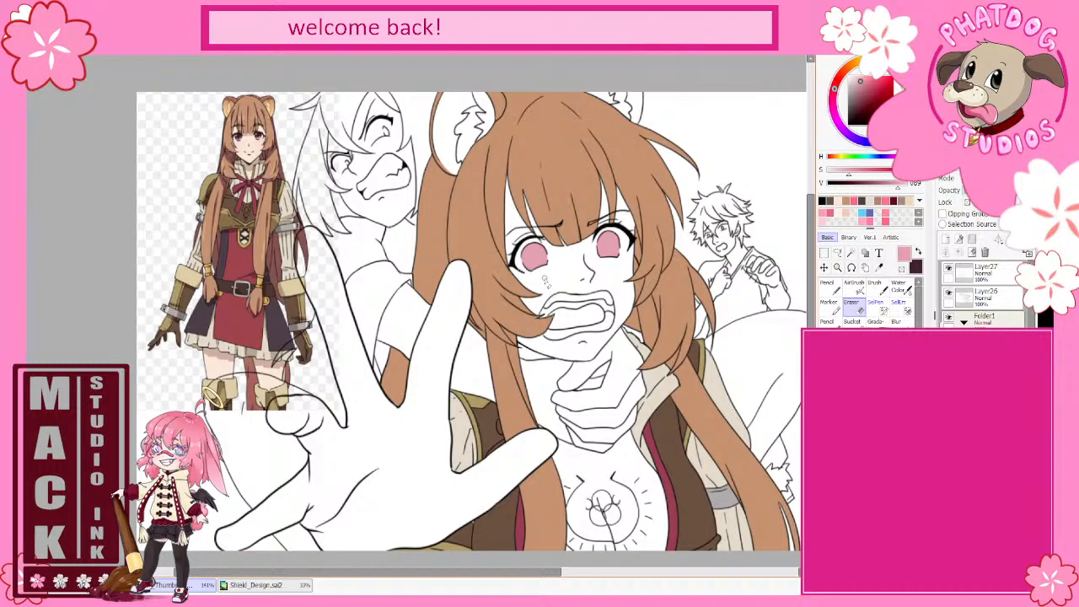
- Sample the light grey from the white of the reference's eye for pencil work on the central character's eyes
key(n)
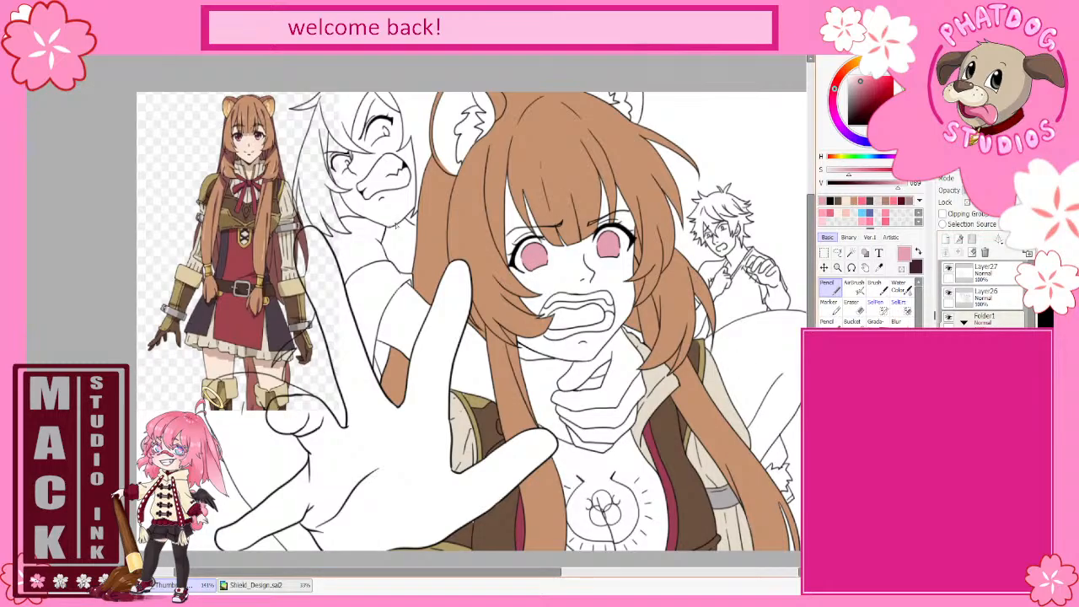
scroll(232, 126, up, 8)
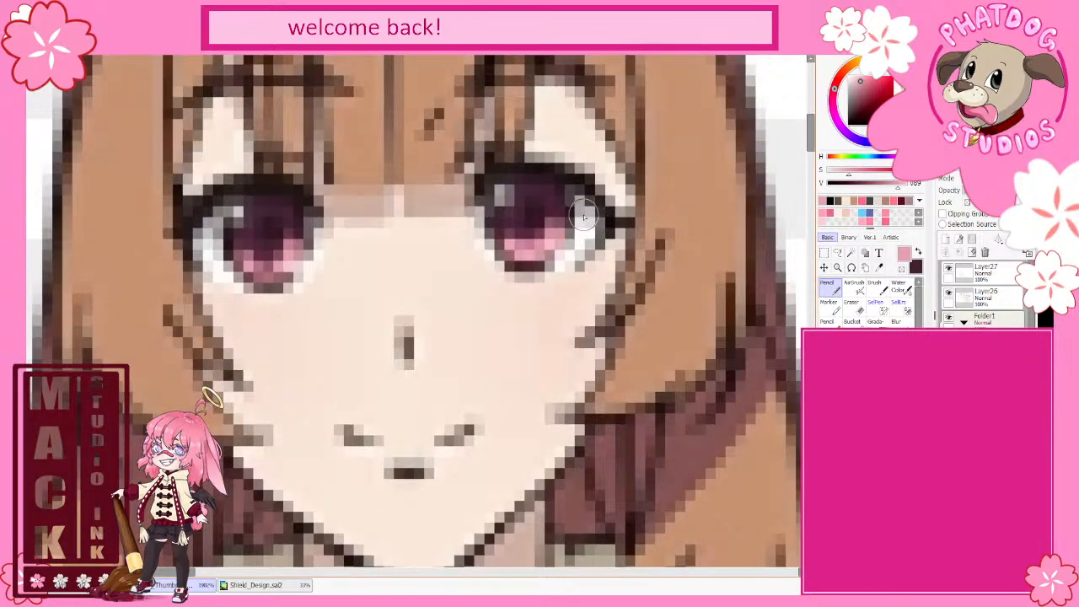
right_click(583, 217)
scroll(644, 332, down, 8)
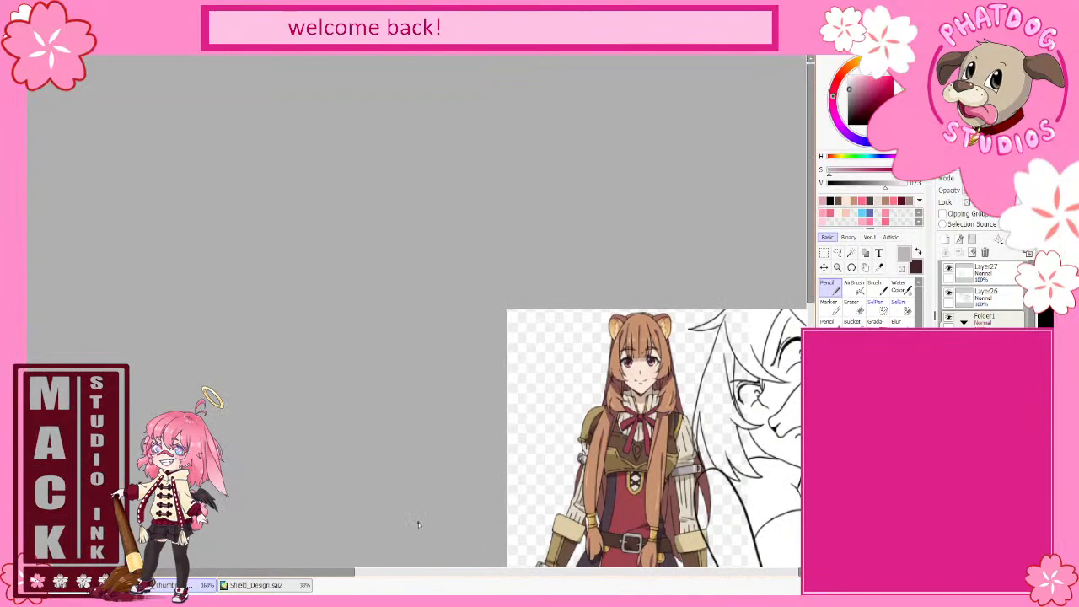
drag(346, 572, 538, 572)
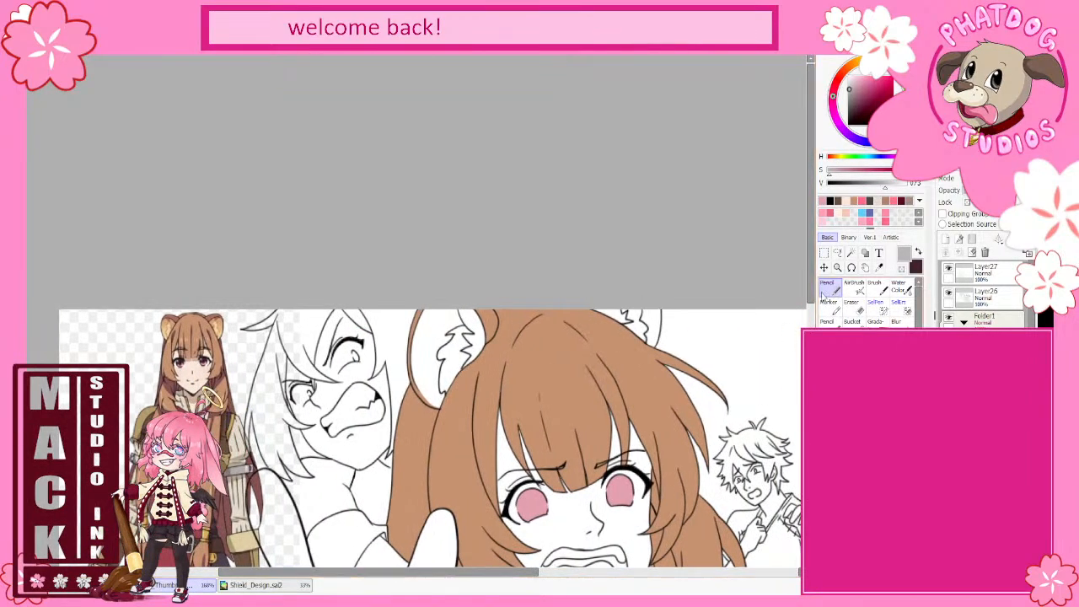
drag(812, 293, 812, 326)
scroll(645, 410, up, 6)
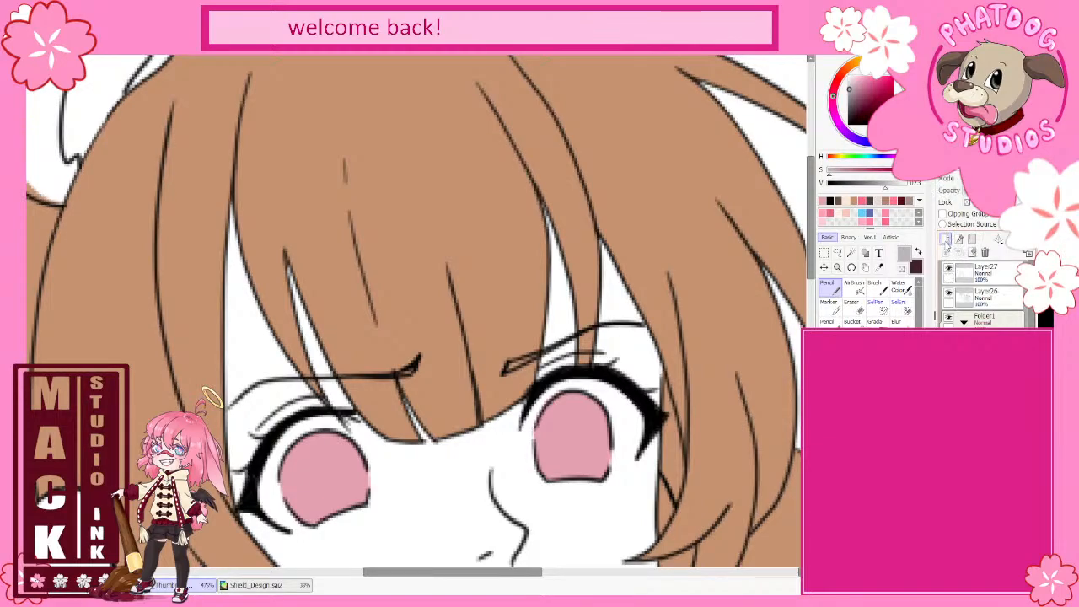
- Paint the white of the central character's right-hand eye light grey around the pink iris with the pencil
mouse_move(540, 393)
mouse_down()
mouse_move(525, 433)
mouse_move(531, 470)
mouse_up()
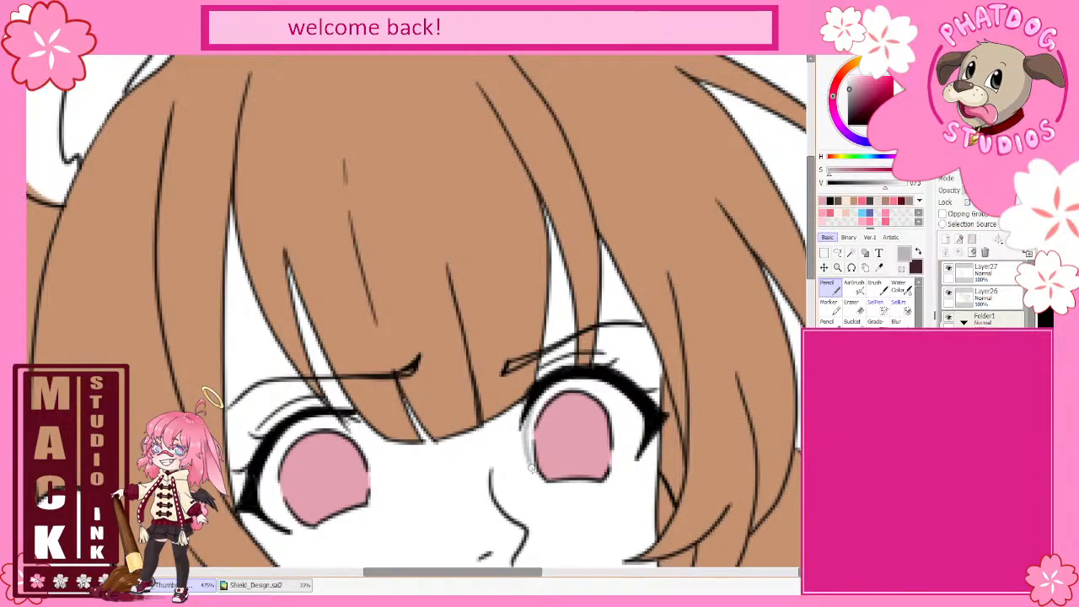
mouse_move(527, 412)
mouse_down()
mouse_move(525, 451)
mouse_move(544, 485)
mouse_up()
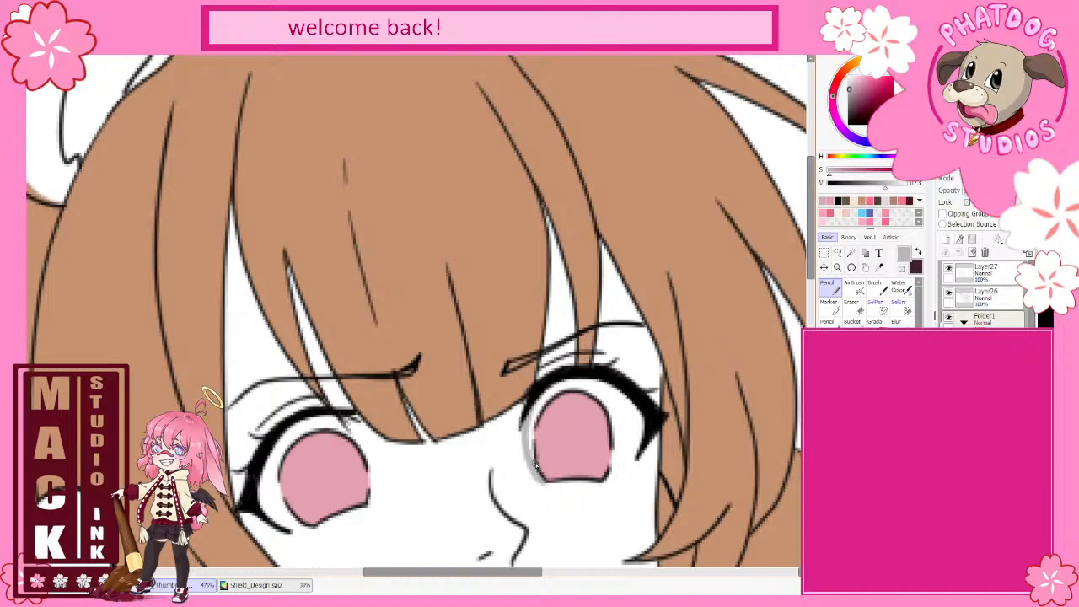
key(ctrl+z)
mouse_move(525, 419)
mouse_down()
mouse_move(545, 482)
mouse_move(527, 439)
mouse_move(528, 450)
mouse_move(544, 482)
mouse_move(531, 421)
mouse_move(531, 457)
mouse_move(538, 401)
mouse_move(526, 435)
mouse_move(561, 387)
mouse_move(551, 389)
mouse_move(598, 374)
mouse_up()
mouse_move(607, 471)
mouse_down()
mouse_move(641, 447)
mouse_move(616, 473)
mouse_move(626, 461)
mouse_move(613, 434)
mouse_move(607, 476)
mouse_move(638, 452)
mouse_move(612, 471)
mouse_up()
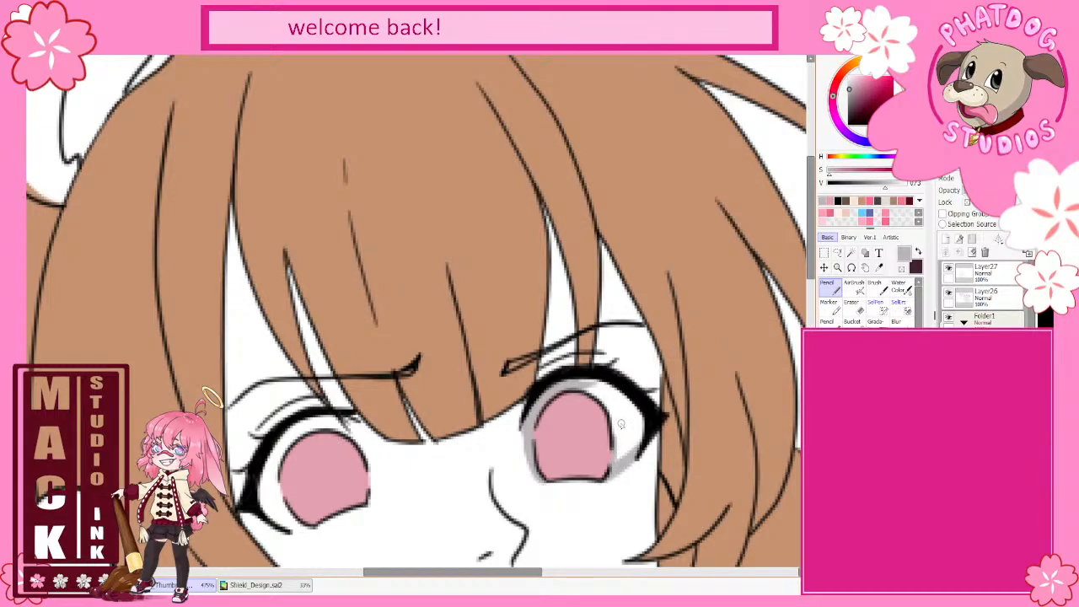
mouse_move(621, 425)
mouse_down()
mouse_move(585, 388)
mouse_move(606, 390)
mouse_move(617, 438)
mouse_move(607, 387)
mouse_move(613, 463)
mouse_move(633, 405)
mouse_move(607, 395)
mouse_move(625, 444)
mouse_move(633, 406)
mouse_move(634, 431)
mouse_up()
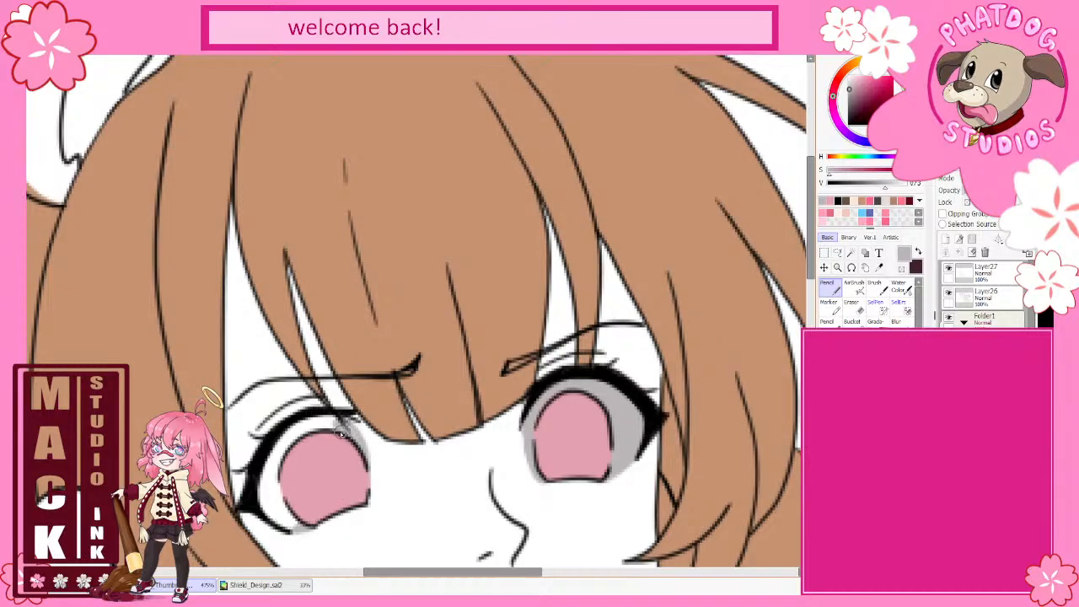
- Paint the white of the central character's left-hand eye light grey around the pink iris with the pencil
mouse_move(341, 434)
mouse_down()
mouse_move(306, 424)
mouse_move(316, 446)
mouse_move(282, 443)
mouse_move(284, 504)
mouse_up()
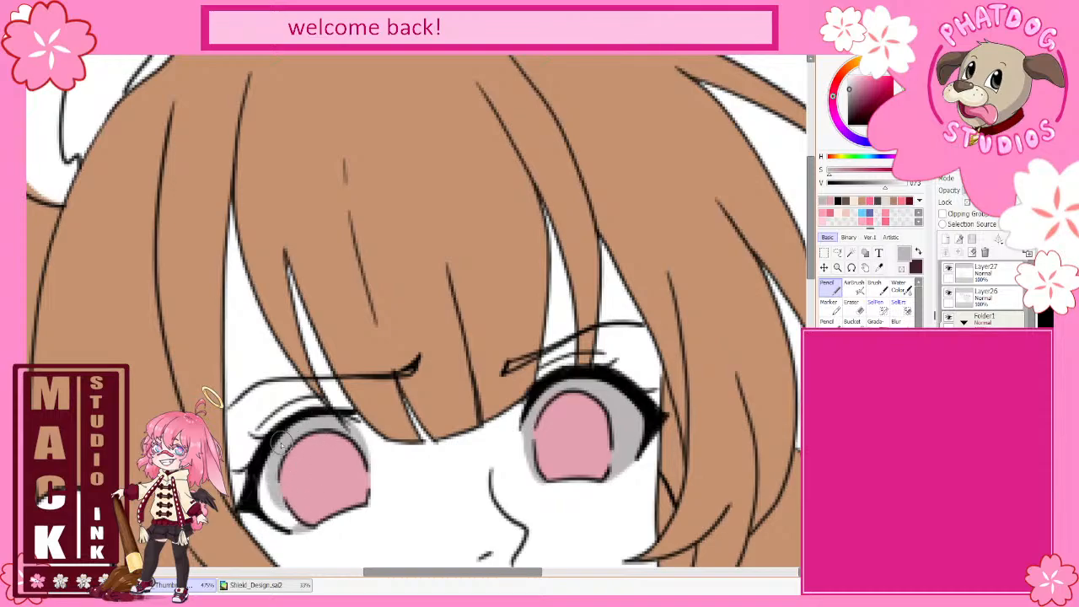
mouse_move(282, 440)
mouse_down()
mouse_move(269, 503)
mouse_move(294, 487)
mouse_move(268, 506)
mouse_move(300, 518)
mouse_move(268, 499)
mouse_move(309, 501)
mouse_up()
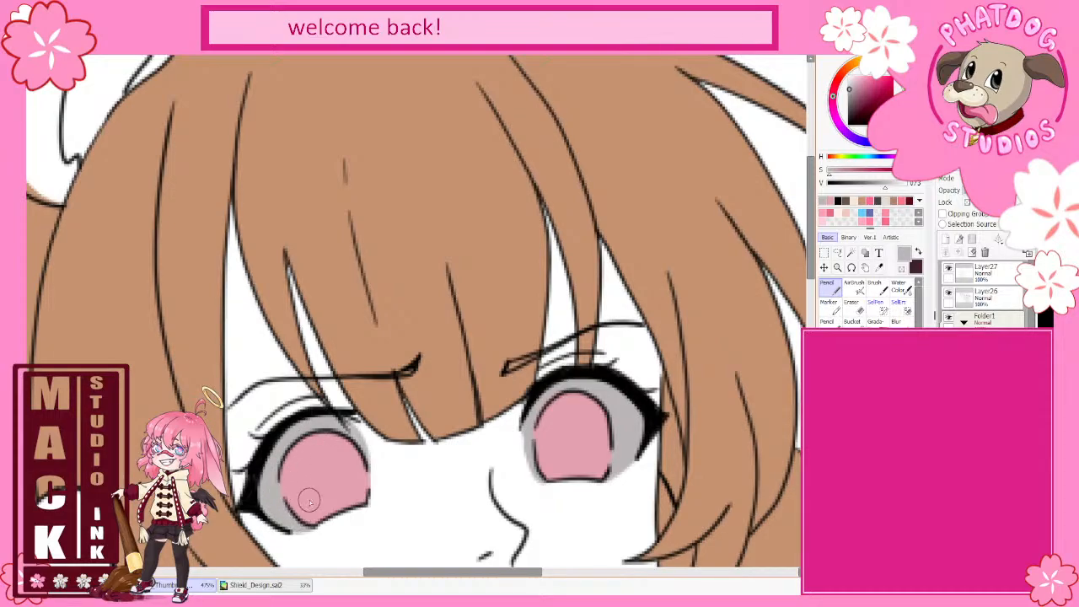
scroll(310, 500, down, 4)
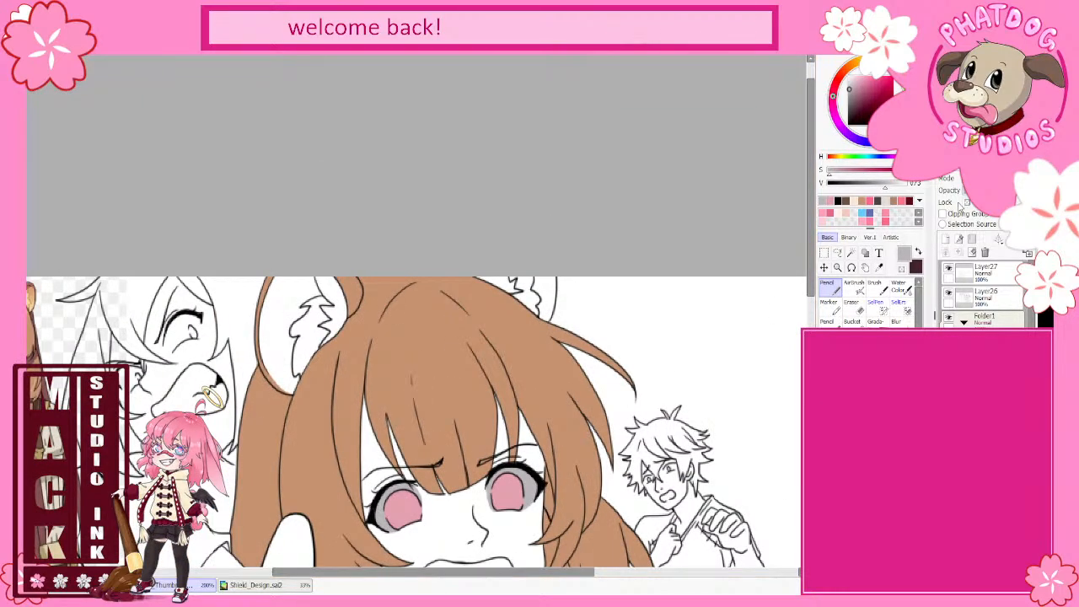
- Lock the eye layer's opacity, softly fade the lower eye whites of the central character to pure white, and show the skin fill again
click(968, 203)
right_click(694, 351)
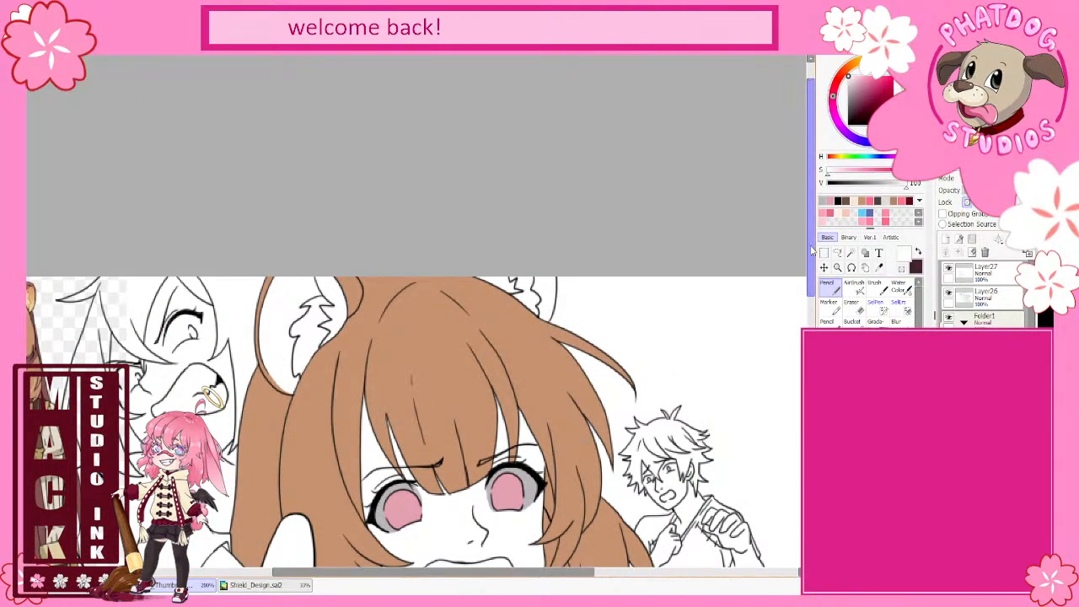
scroll(509, 402, down, 3)
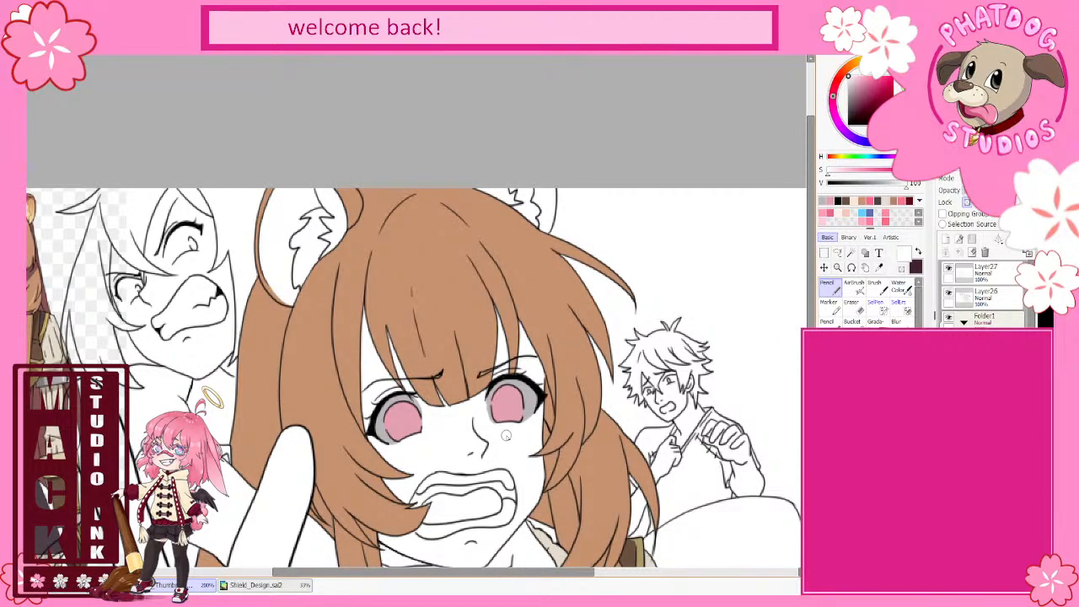
mouse_move(505, 436)
mouse_down()
mouse_move(507, 404)
mouse_move(525, 416)
mouse_move(516, 436)
mouse_move(494, 423)
mouse_move(508, 409)
mouse_move(523, 427)
mouse_move(493, 417)
mouse_move(514, 406)
mouse_move(529, 420)
mouse_move(522, 439)
mouse_move(497, 414)
mouse_move(508, 400)
mouse_move(530, 406)
mouse_move(527, 440)
mouse_up()
key(ctrl+z)
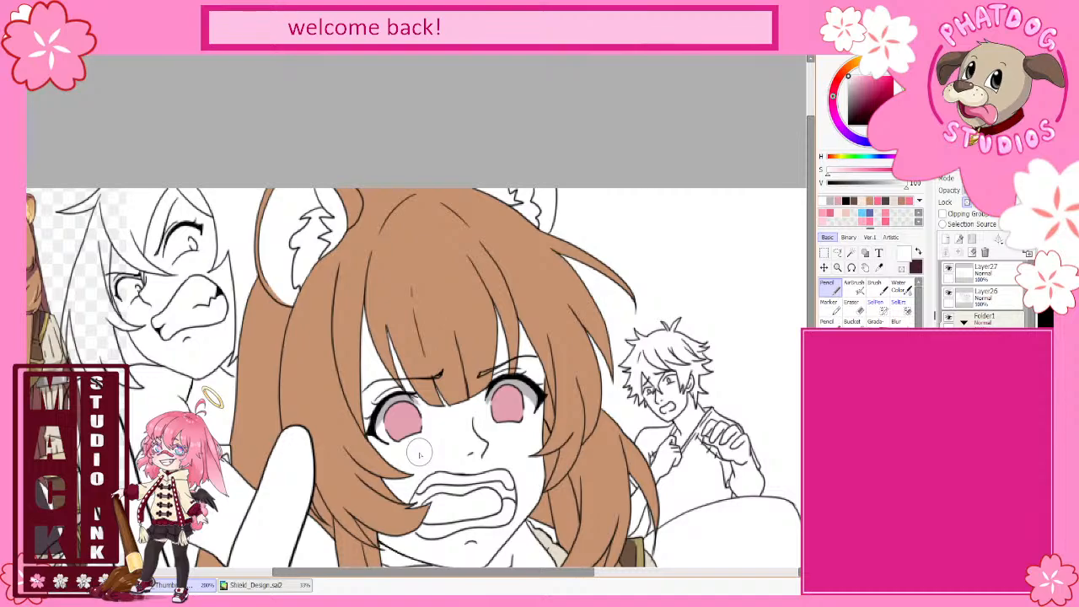
scroll(419, 453, down, 1)
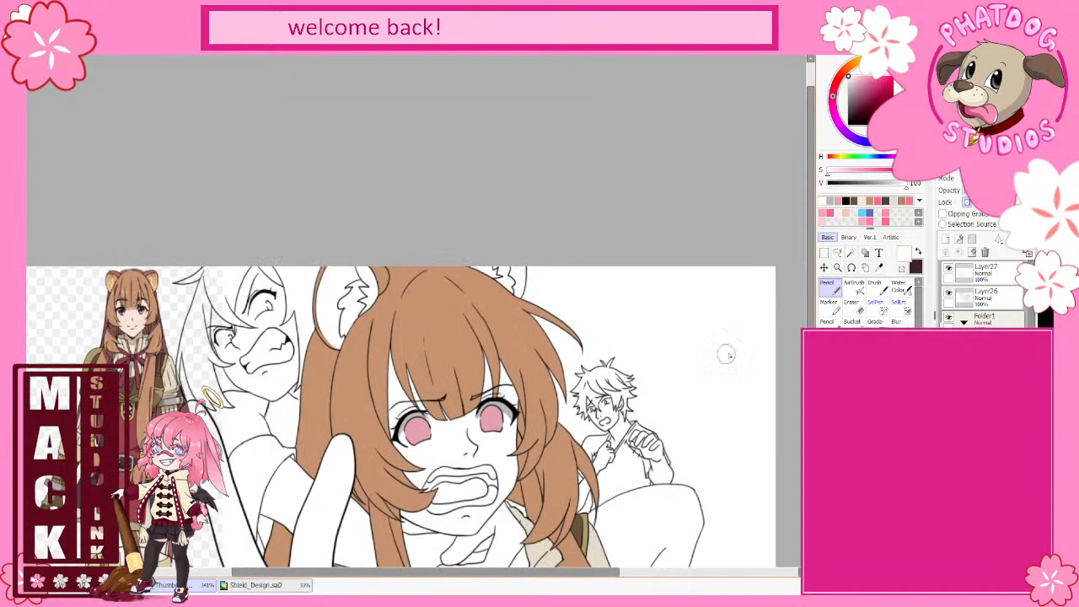
click(949, 431)
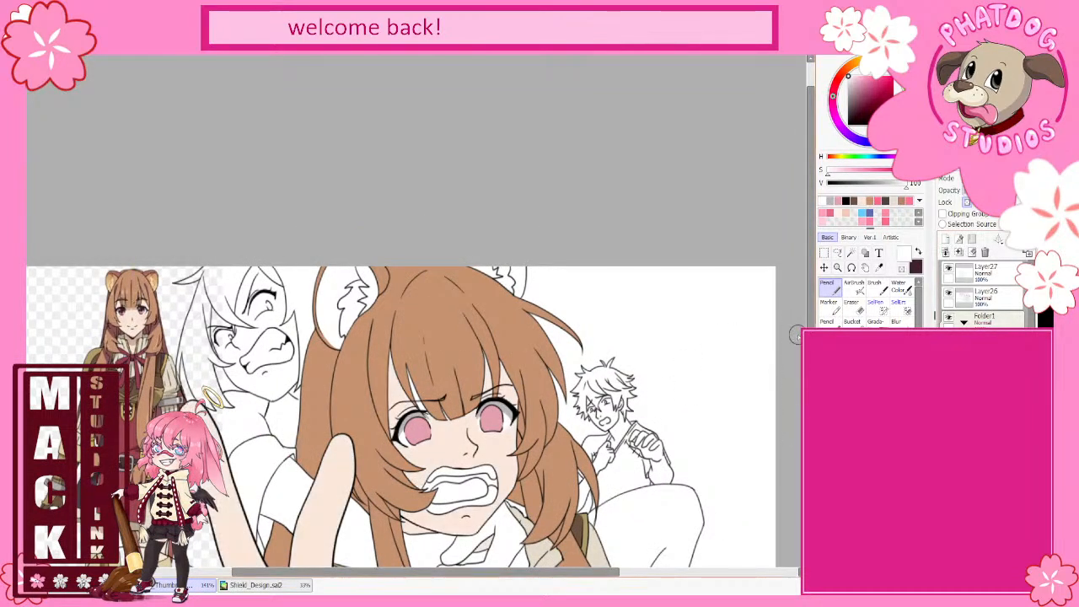
drag(811, 282, 811, 327)
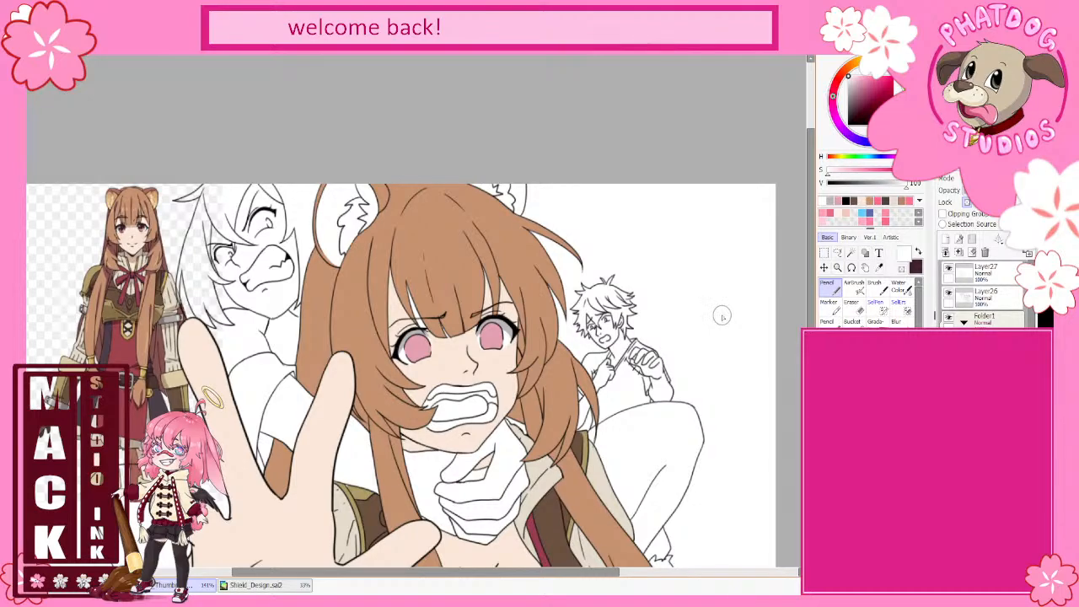
- Sample the dark brown from the central character's vest and lighten it to a tan for bucket filling
alt+click(547, 523)
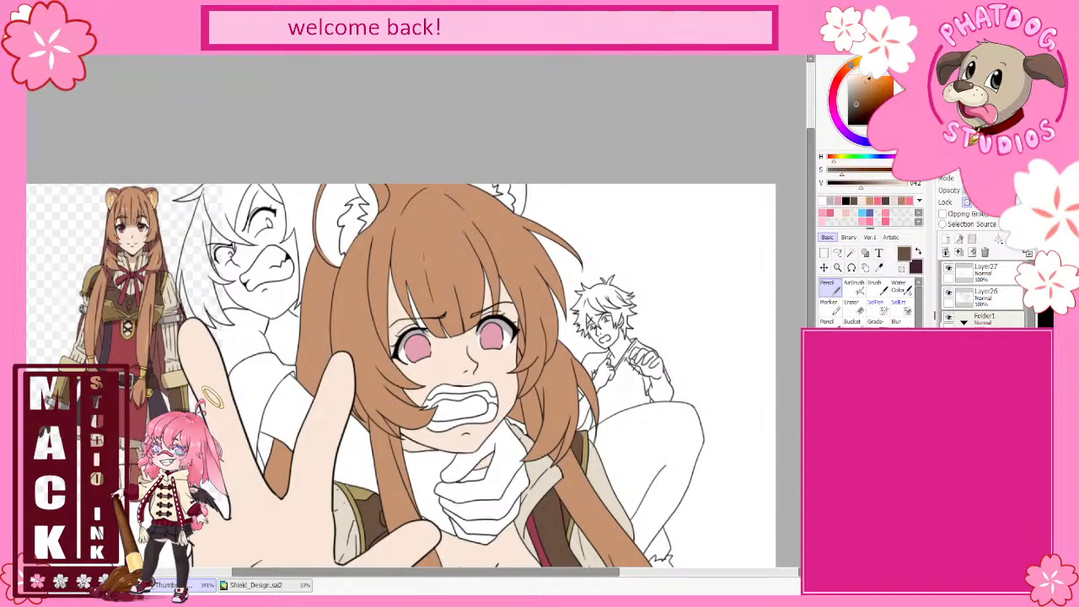
click(865, 91)
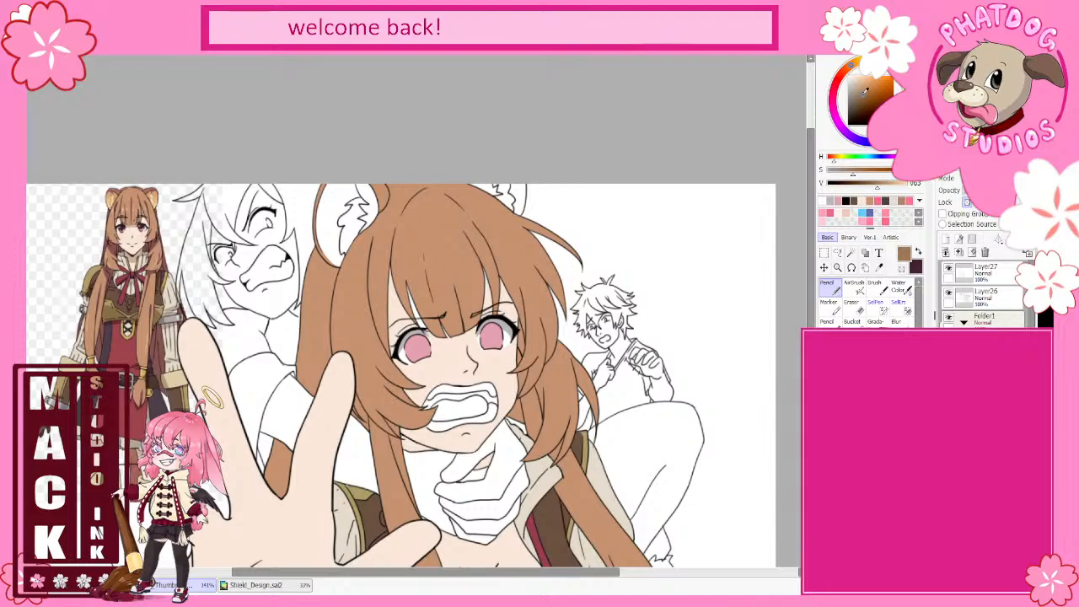
click(861, 88)
click(852, 321)
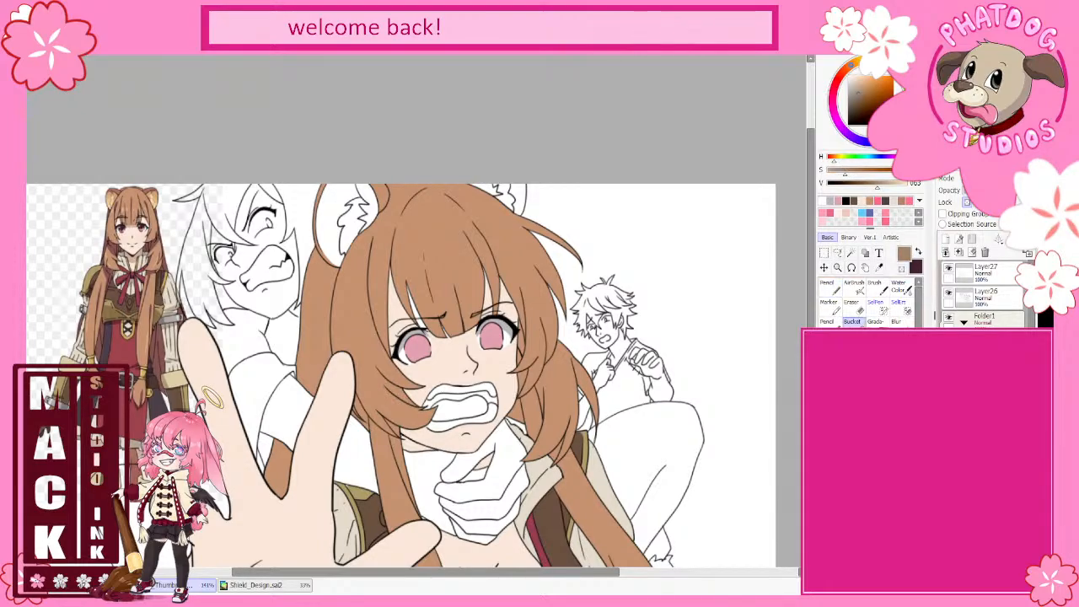
- Rename Folder1 as naofumi
click(972, 239)
click(983, 321)
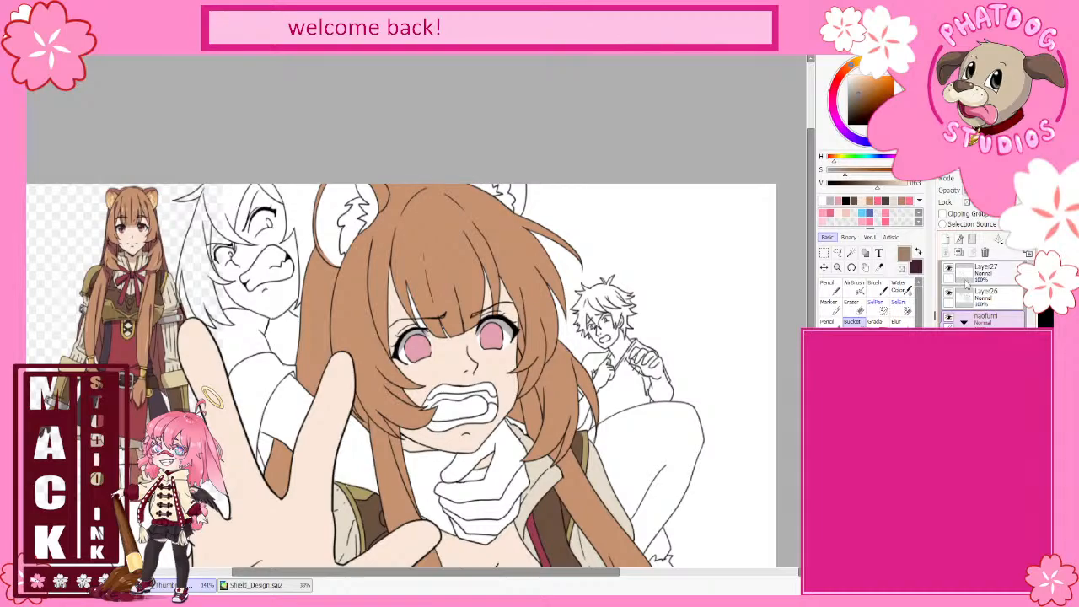
scroll(662, 396, down, 1)
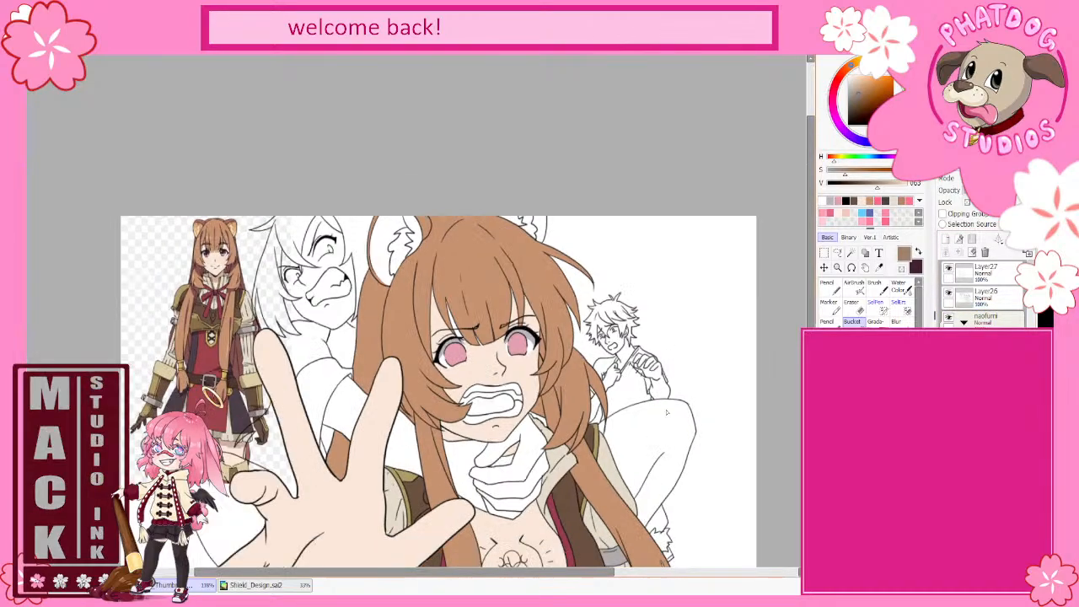
scroll(748, 380, down, 1)
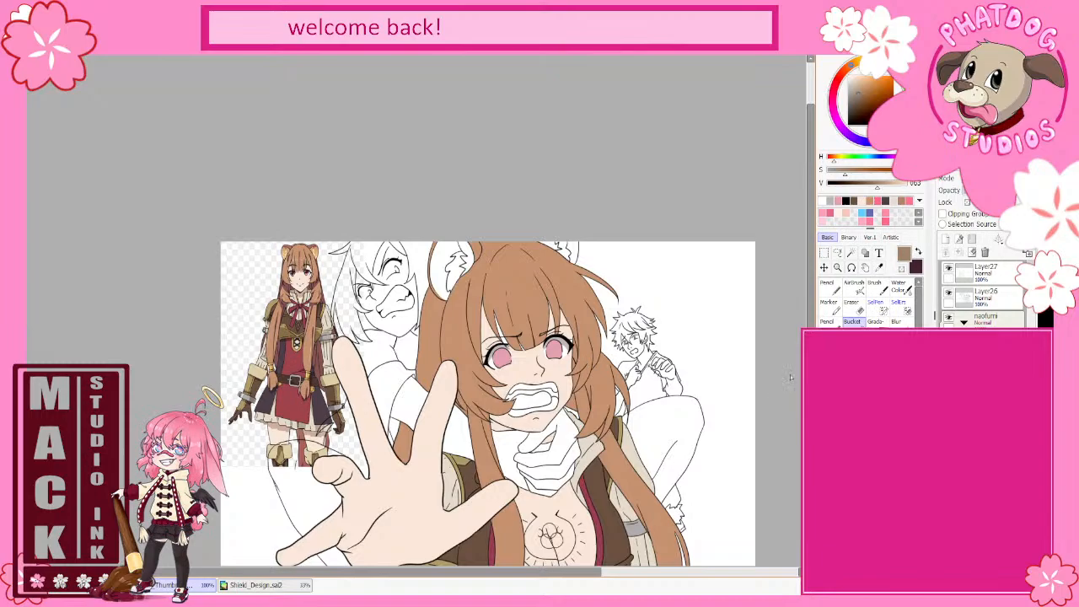
scroll(487, 379, down, 2)
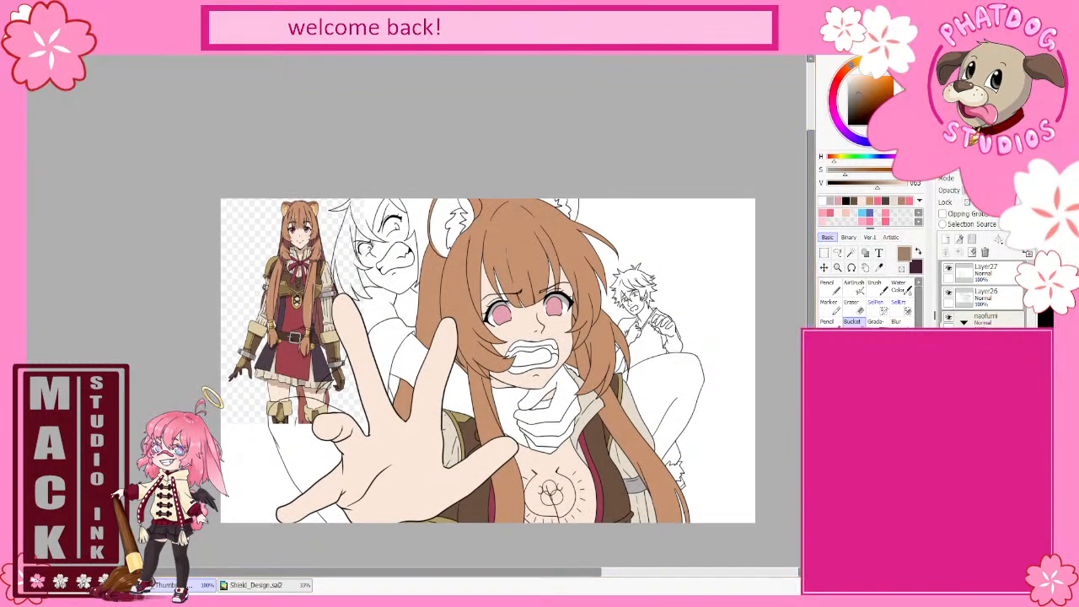
- Show the white-haired character's fills and sample the off-white and grey from the eye of that character's reference
key(ctrl+z)
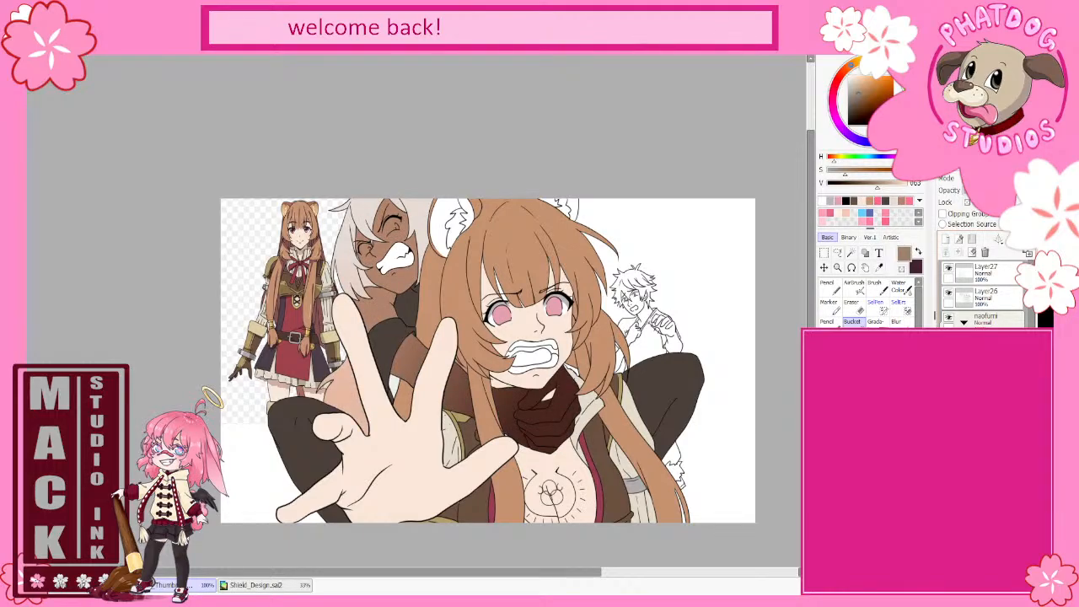
click(943, 215)
scroll(982, 295, up, 3)
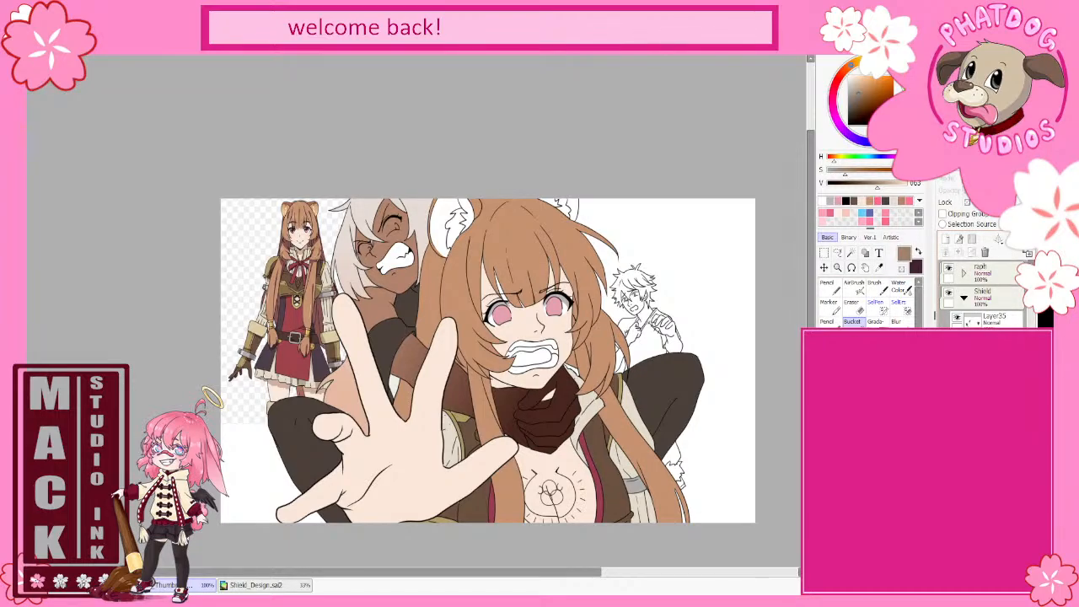
scroll(696, 285, up, 4)
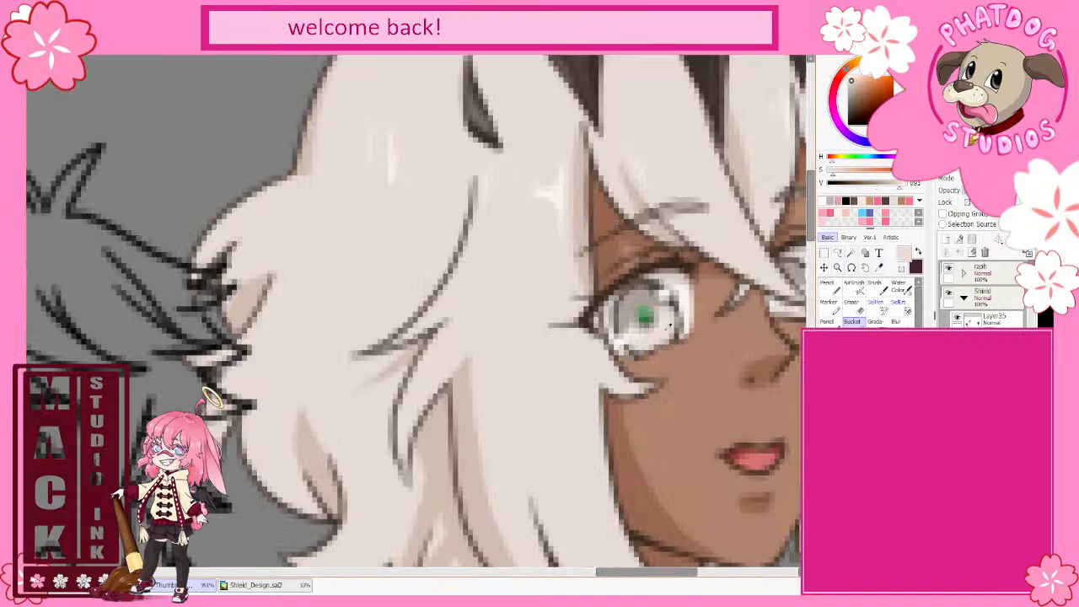
alt+click(618, 302)
alt+click(623, 319)
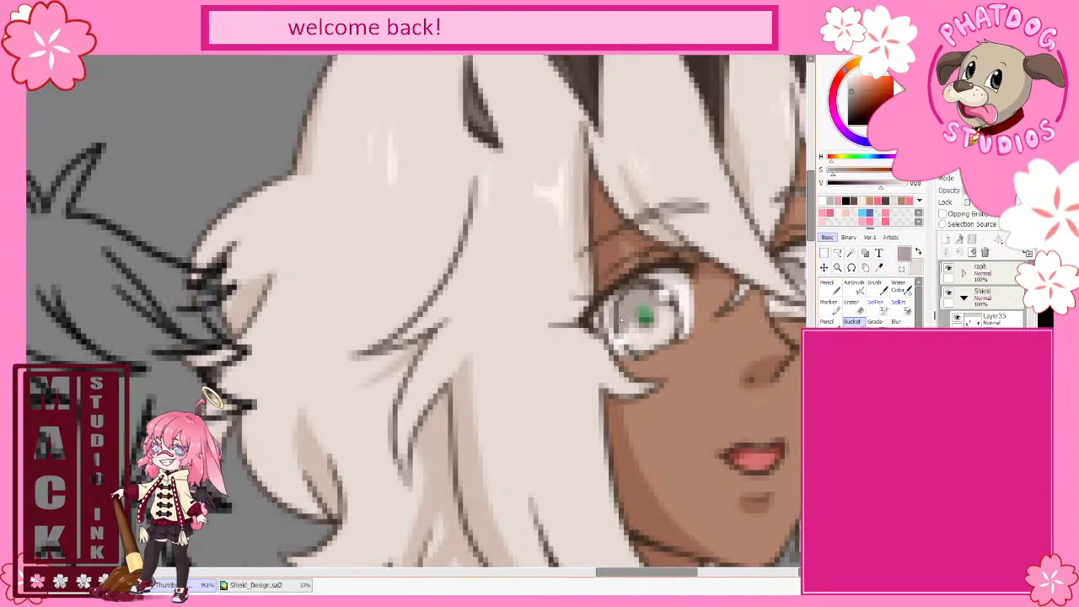
- Paint both small eyes of the white-haired character off-white with the pencil
scroll(626, 316, down, 10)
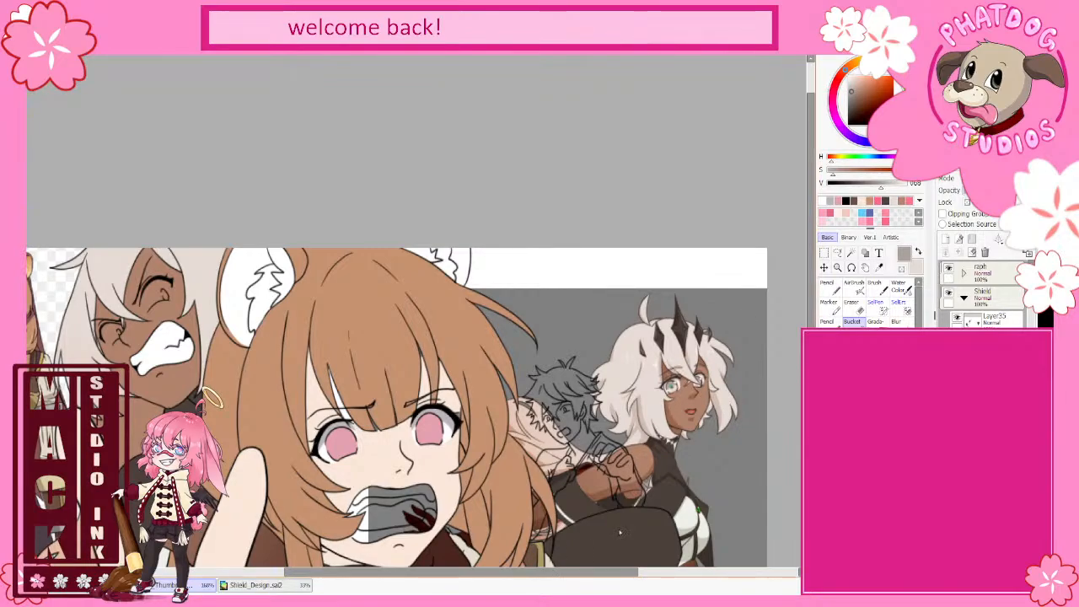
scroll(639, 537, down, 2)
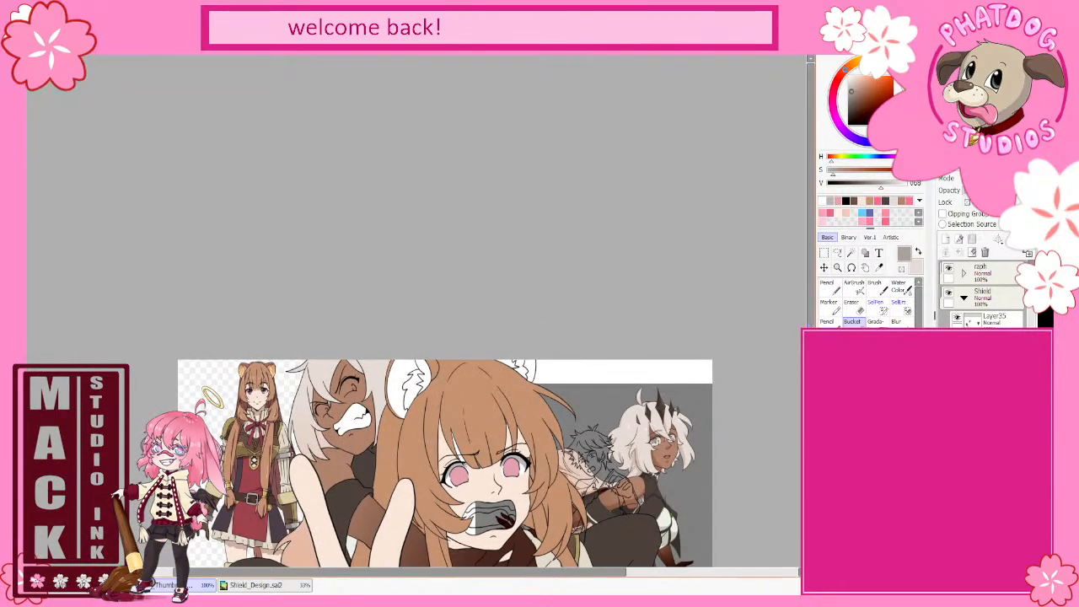
scroll(613, 560, down, 3)
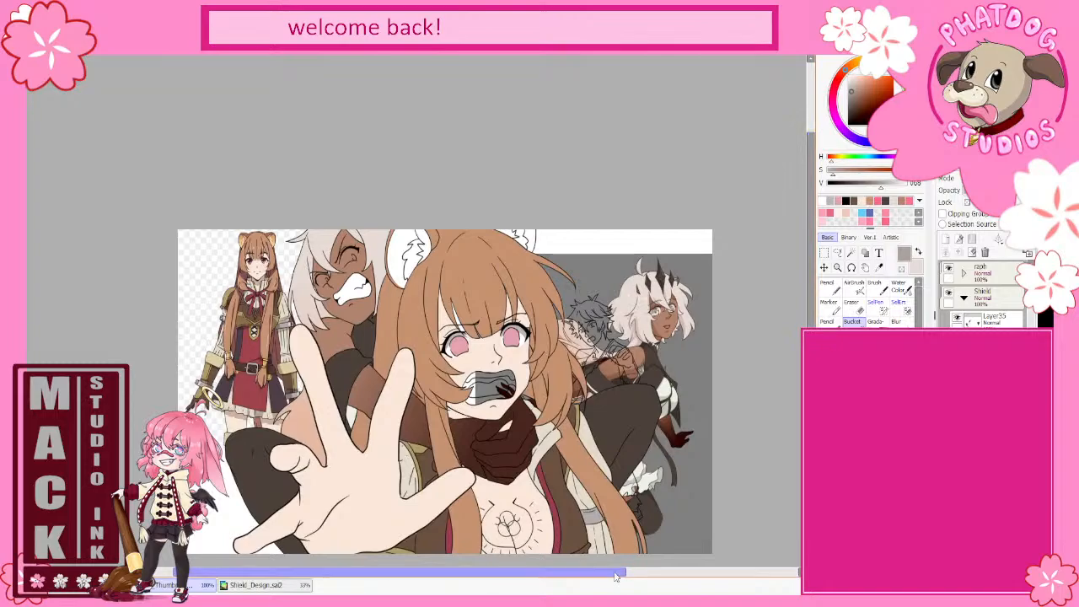
drag(613, 561, 533, 563)
scroll(439, 252, up, 9)
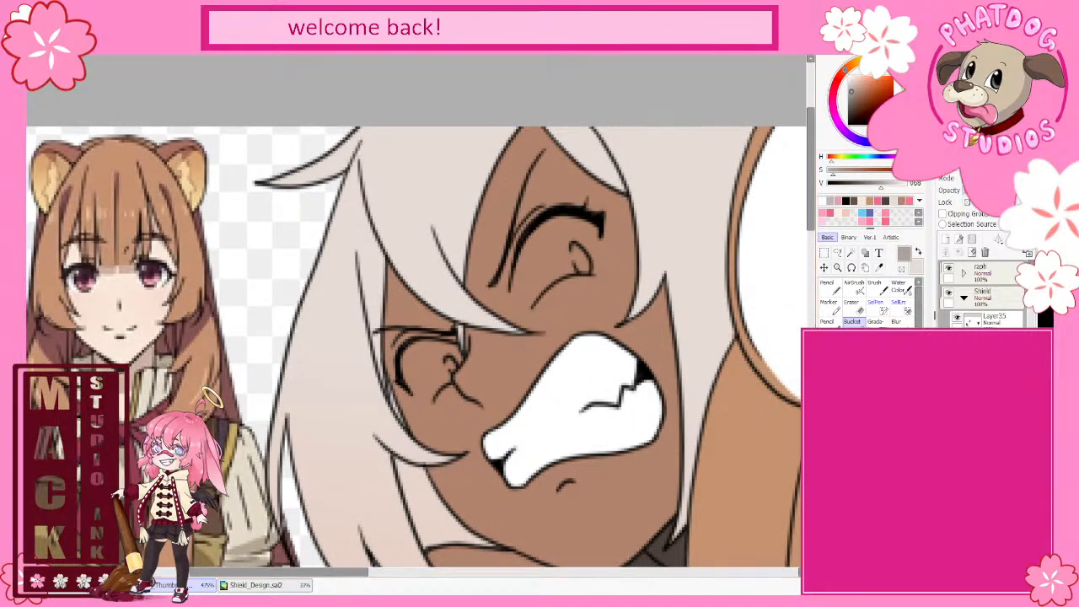
click(827, 286)
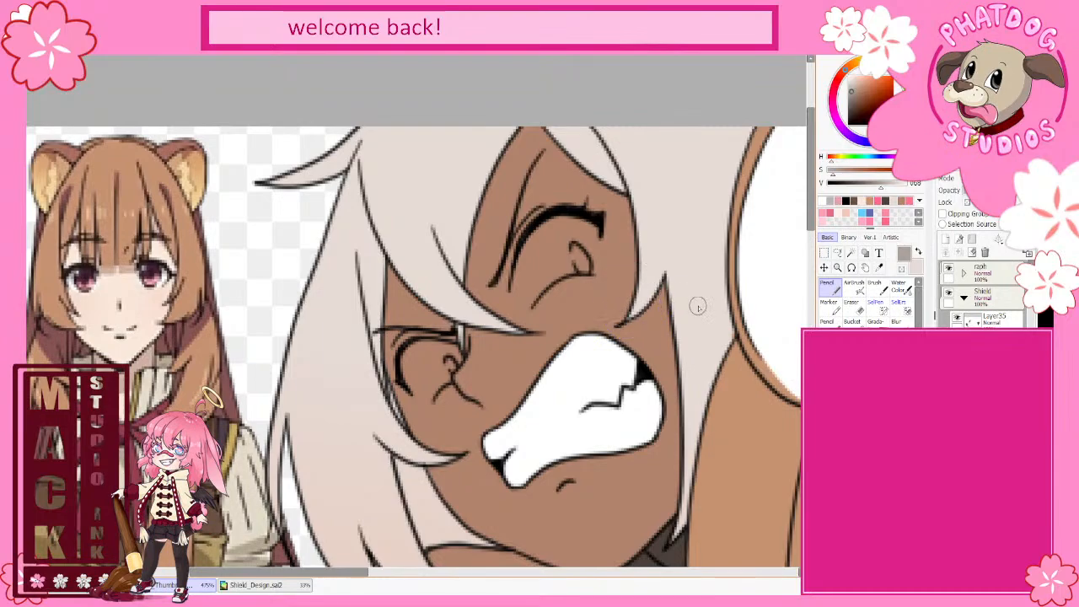
click(909, 252)
mouse_move(577, 253)
mouse_down()
mouse_move(589, 270)
mouse_move(578, 258)
mouse_up()
drag(447, 360, 451, 365)
- Lock the layer's opacity and shade grey irises over the off-white of the white-haired character's eyes
click(918, 252)
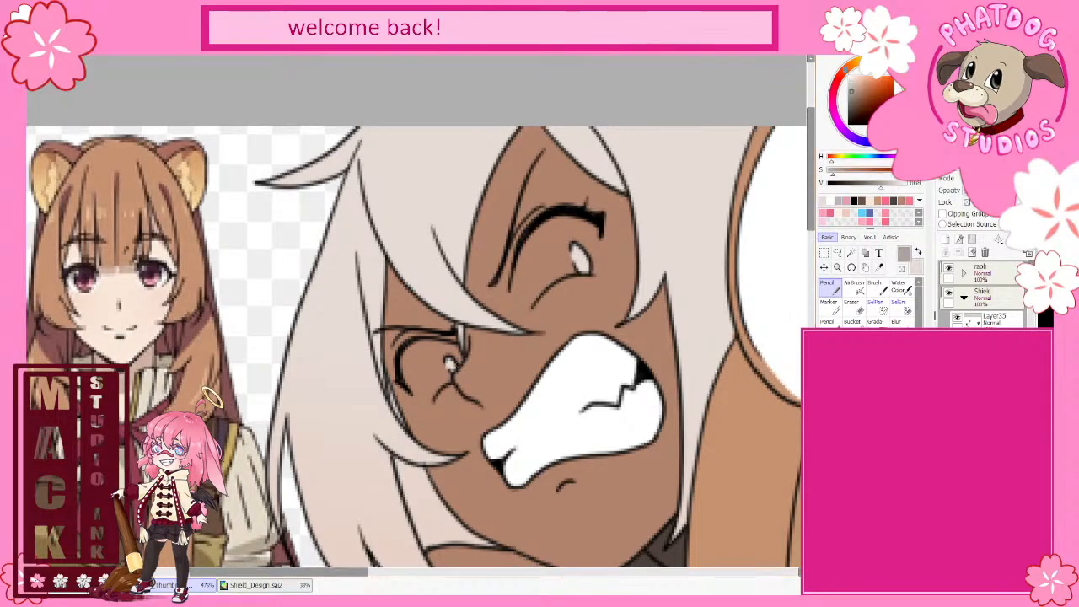
click(967, 202)
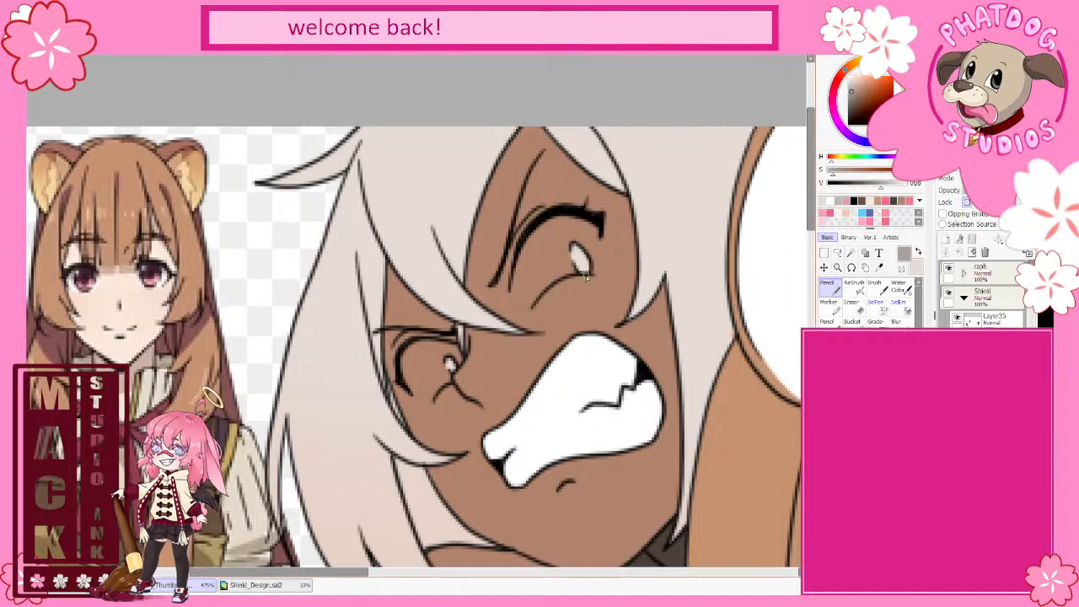
mouse_move(576, 268)
mouse_down()
mouse_move(576, 246)
mouse_move(581, 258)
mouse_up()
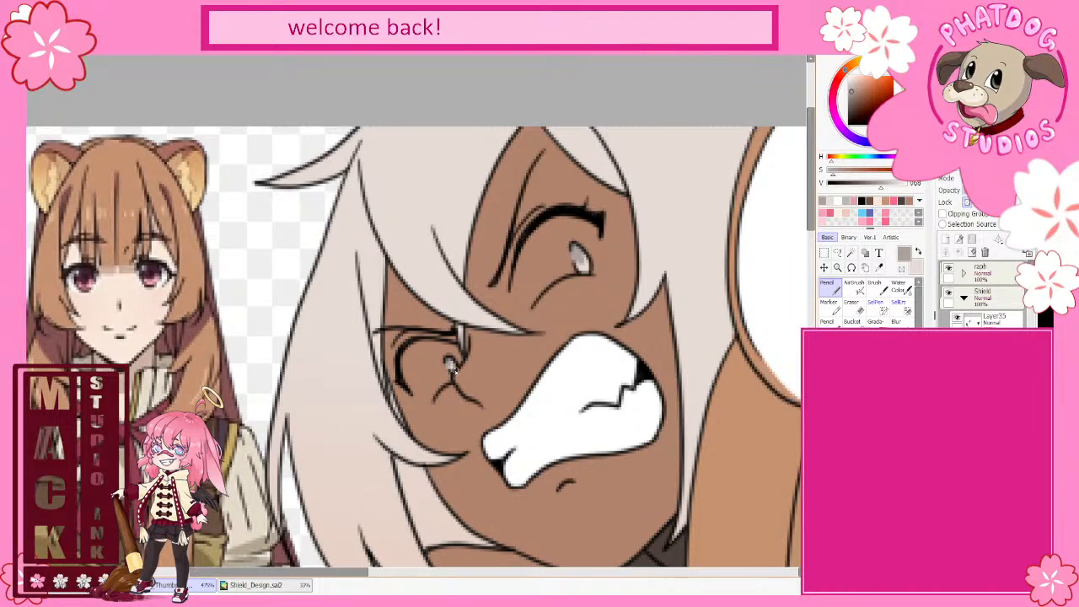
- Mix a bright green and dot a pupil in each of the white-haired character's eyes with the pencil
scroll(452, 364, down, 3)
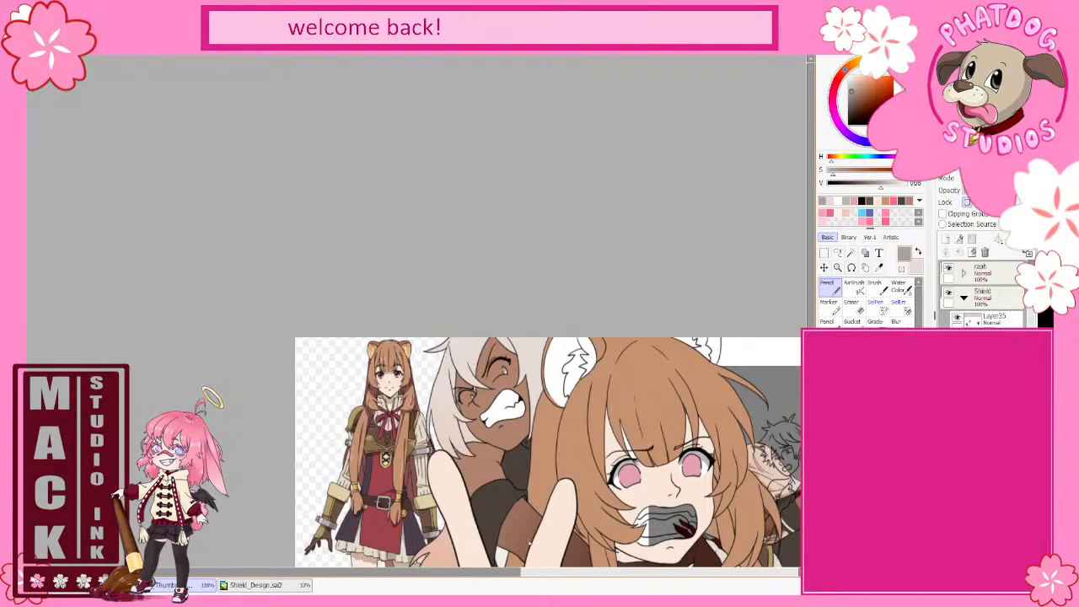
click(853, 158)
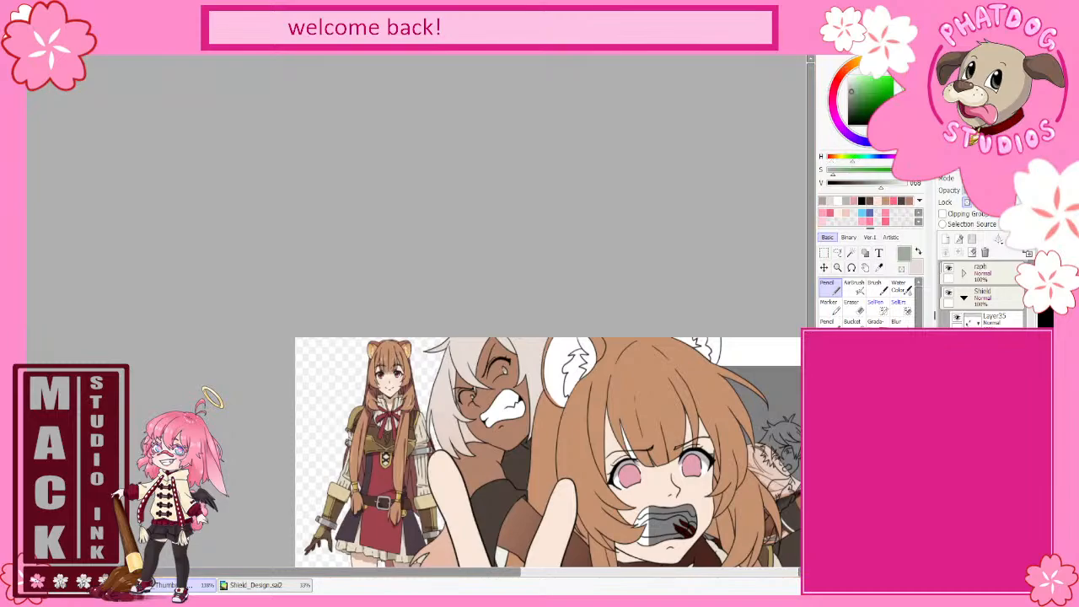
drag(881, 84, 879, 81)
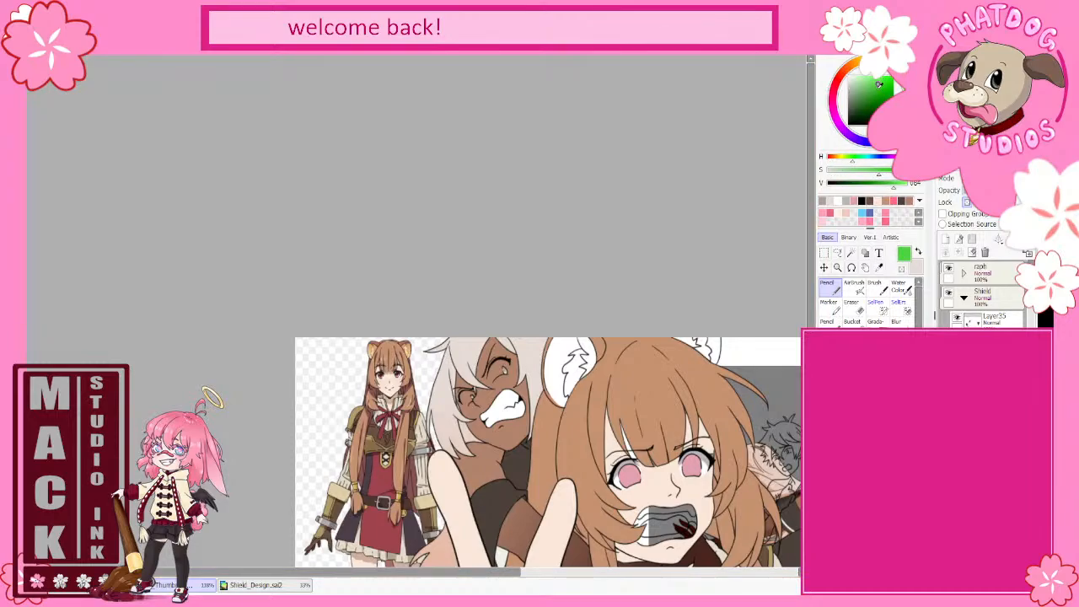
scroll(314, 396, up, 8)
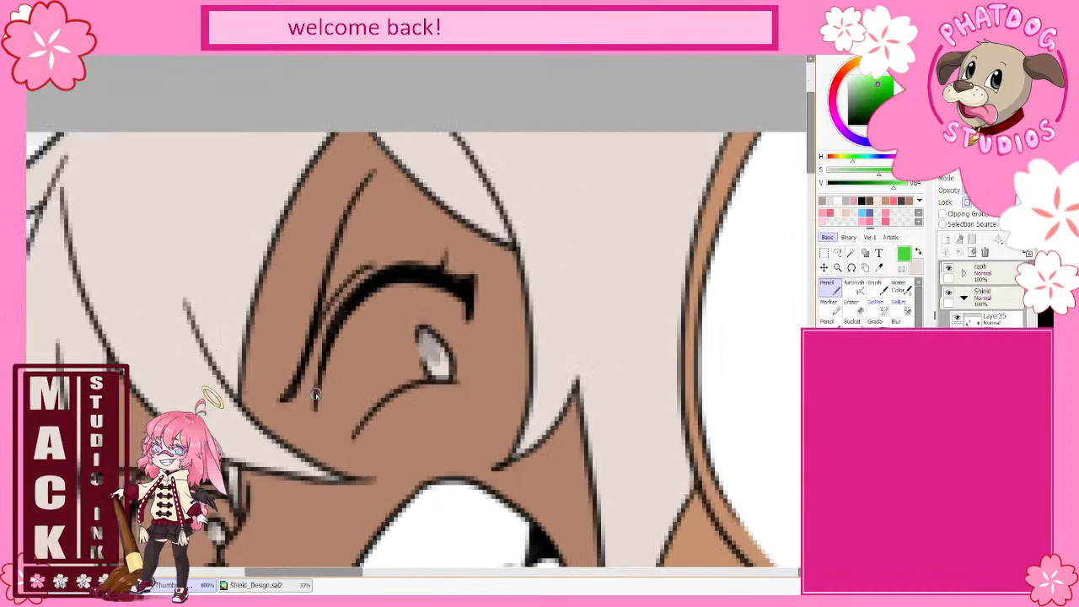
click(434, 357)
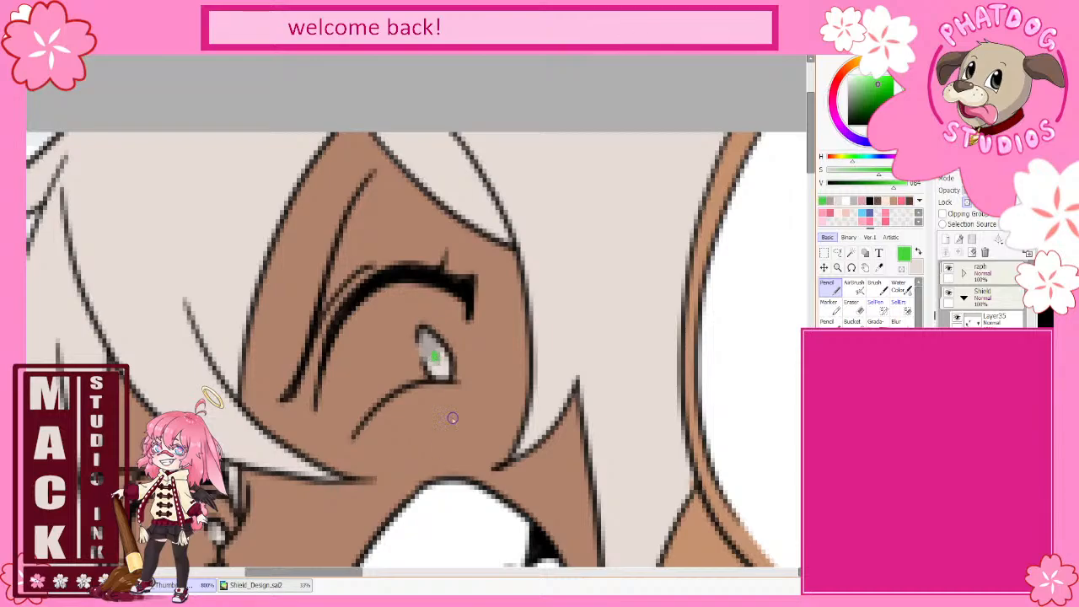
click(218, 534)
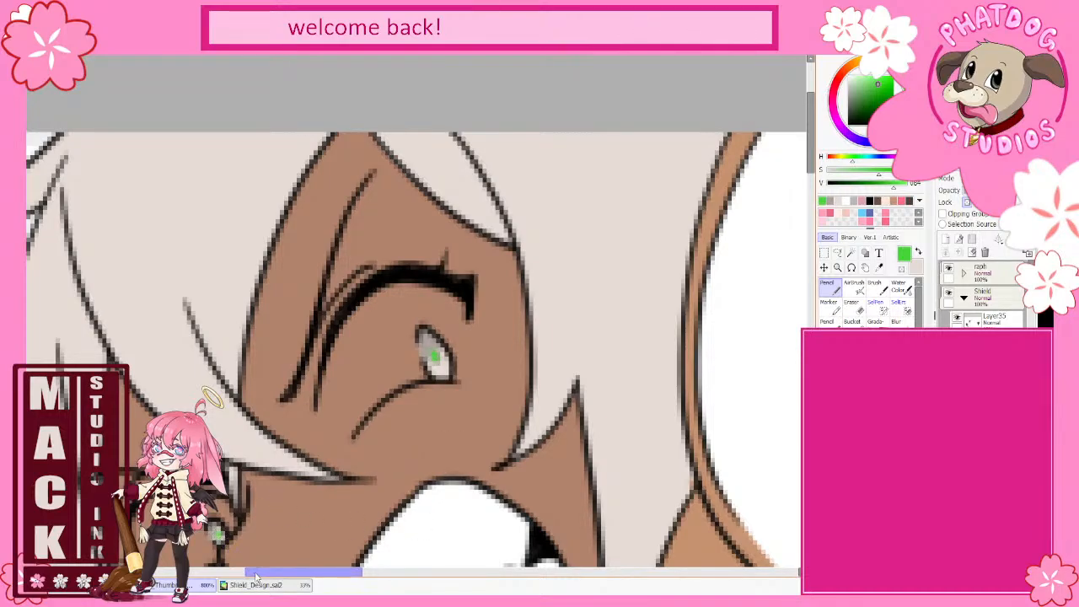
- Sample the white and grey from the brown-haired girl's eye and fill both of the white-haired character's eyeballs with grey
scroll(318, 497, down, 5)
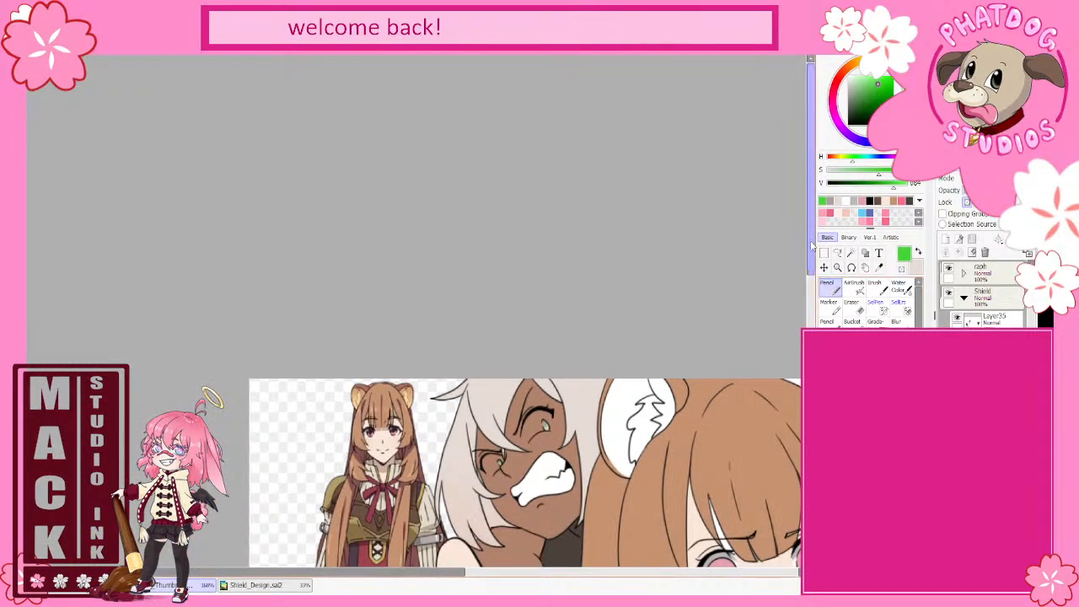
scroll(764, 418, down, 2)
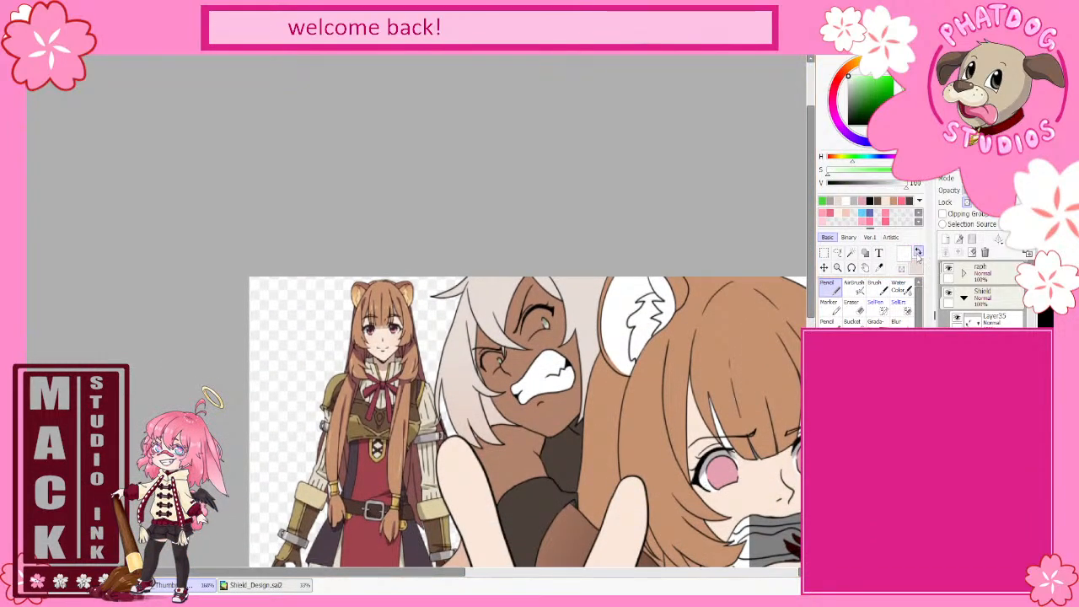
alt+click(750, 439)
alt+click(723, 453)
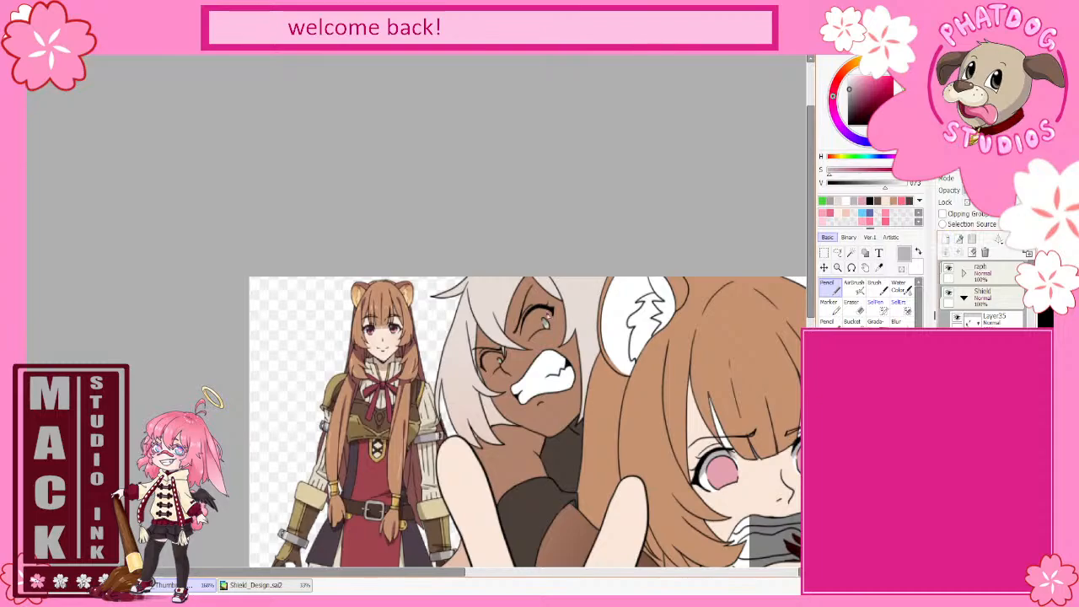
scroll(545, 320, up, 8)
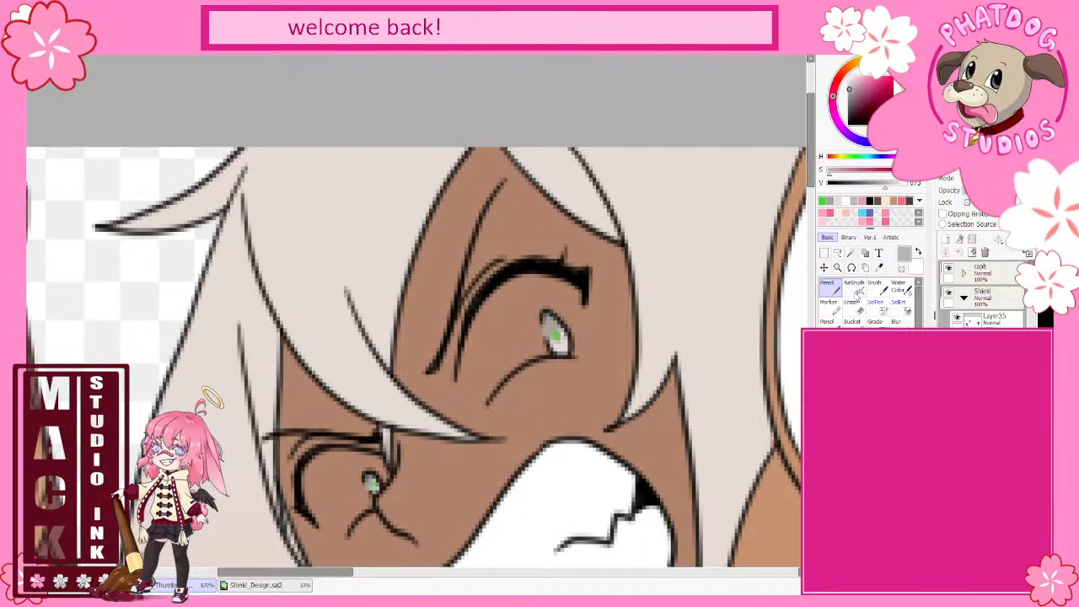
drag(469, 306, 483, 403)
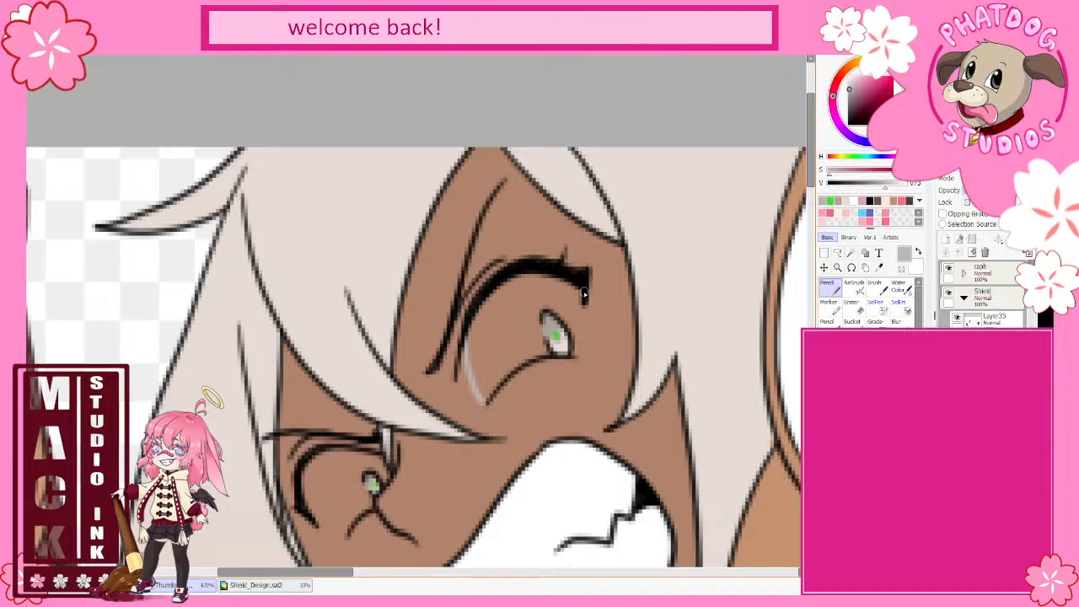
drag(584, 295, 573, 348)
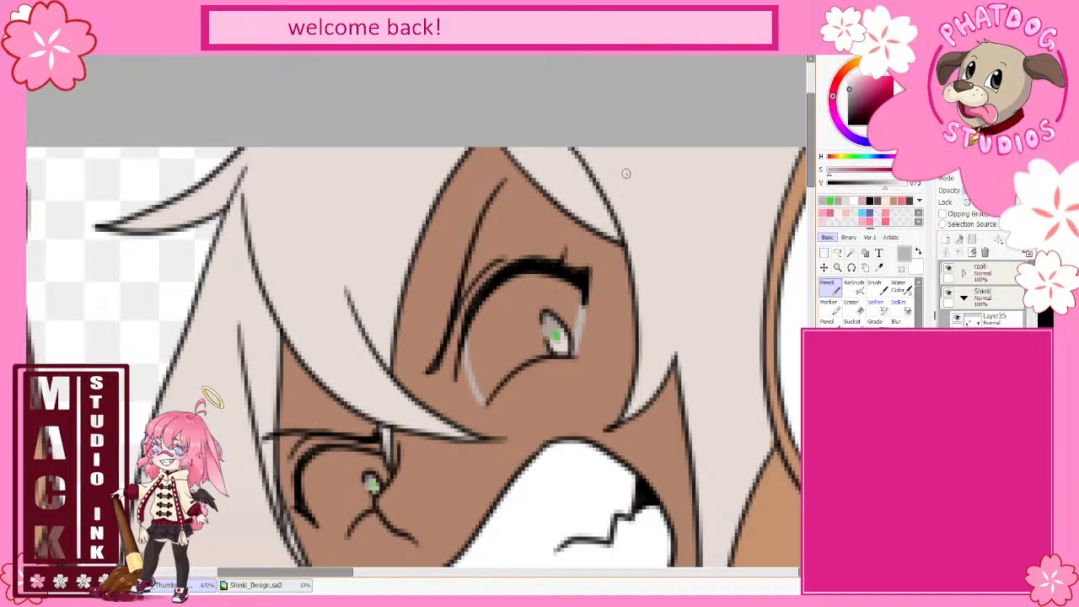
drag(311, 516, 354, 532)
mouse_move(473, 358)
mouse_down()
mouse_move(487, 400)
mouse_move(479, 323)
mouse_move(522, 281)
mouse_move(491, 321)
mouse_move(514, 302)
mouse_move(486, 394)
mouse_move(512, 359)
mouse_move(569, 329)
mouse_move(572, 300)
mouse_move(557, 287)
mouse_move(516, 315)
mouse_move(505, 355)
mouse_move(558, 291)
mouse_move(531, 345)
mouse_move(575, 295)
mouse_up()
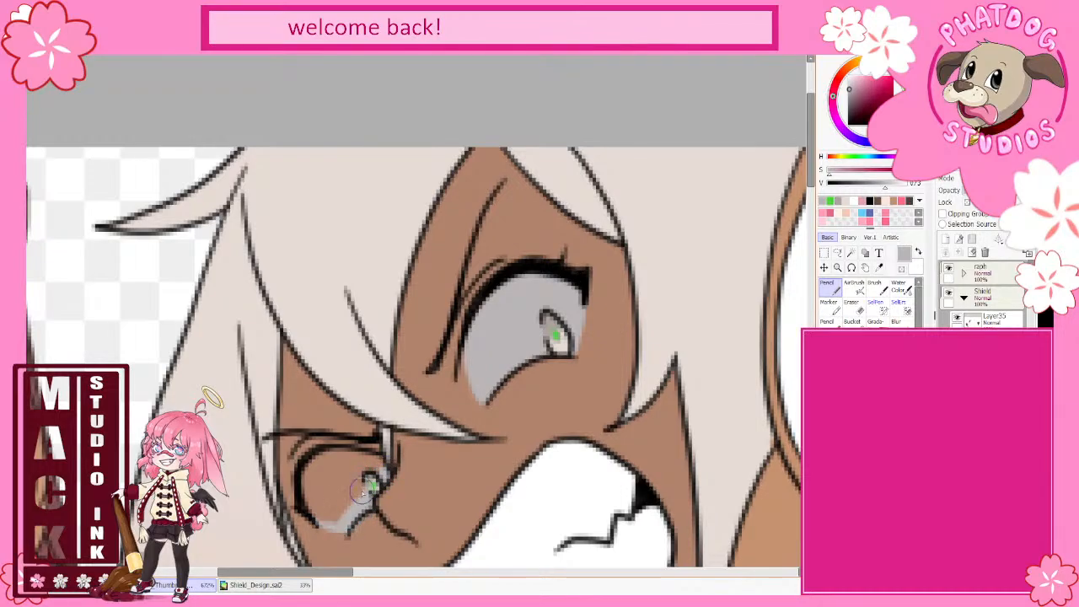
mouse_move(381, 491)
mouse_down()
mouse_move(341, 529)
mouse_move(387, 472)
mouse_move(328, 461)
mouse_move(314, 468)
mouse_move(319, 504)
mouse_move(330, 478)
mouse_move(306, 480)
mouse_move(329, 518)
mouse_move(322, 474)
mouse_move(336, 517)
mouse_move(344, 472)
mouse_move(355, 498)
mouse_move(339, 481)
mouse_move(368, 483)
mouse_up()
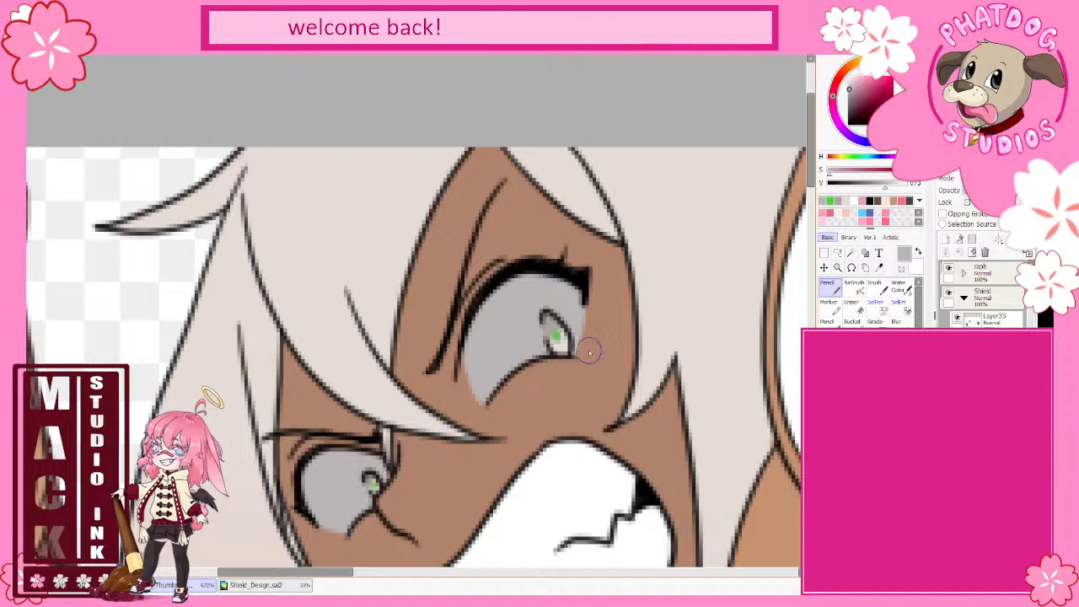
- Paint white over the grey in both of the white-haired character's eyes, leaving a grey shadow beneath the upper lids
click(920, 252)
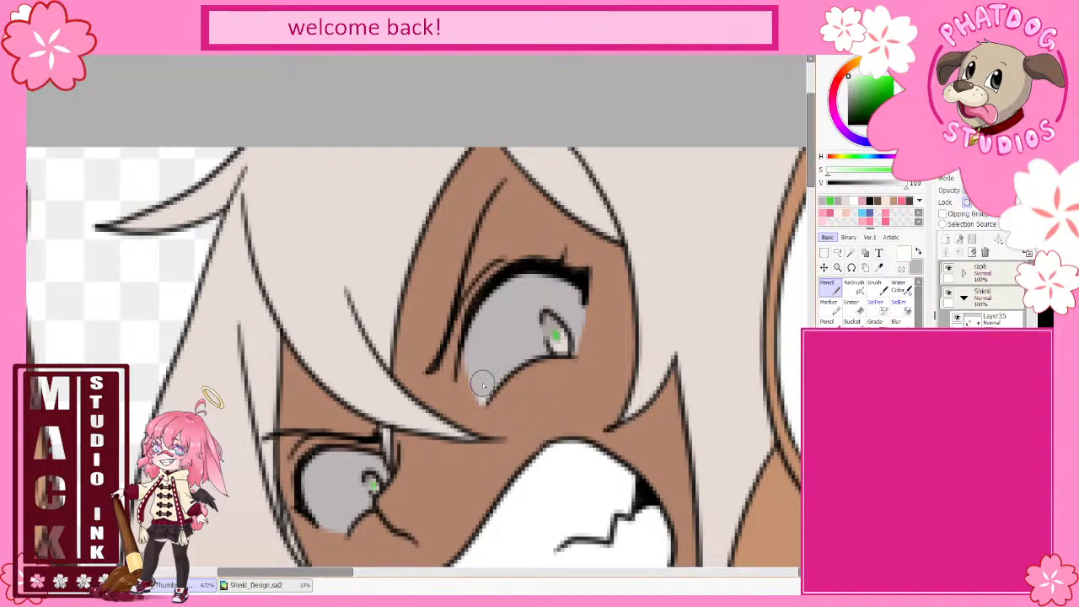
mouse_move(482, 379)
mouse_down()
mouse_move(500, 337)
mouse_move(548, 306)
mouse_move(578, 334)
mouse_move(513, 373)
mouse_move(495, 357)
mouse_move(563, 324)
mouse_move(505, 379)
mouse_move(555, 365)
mouse_up()
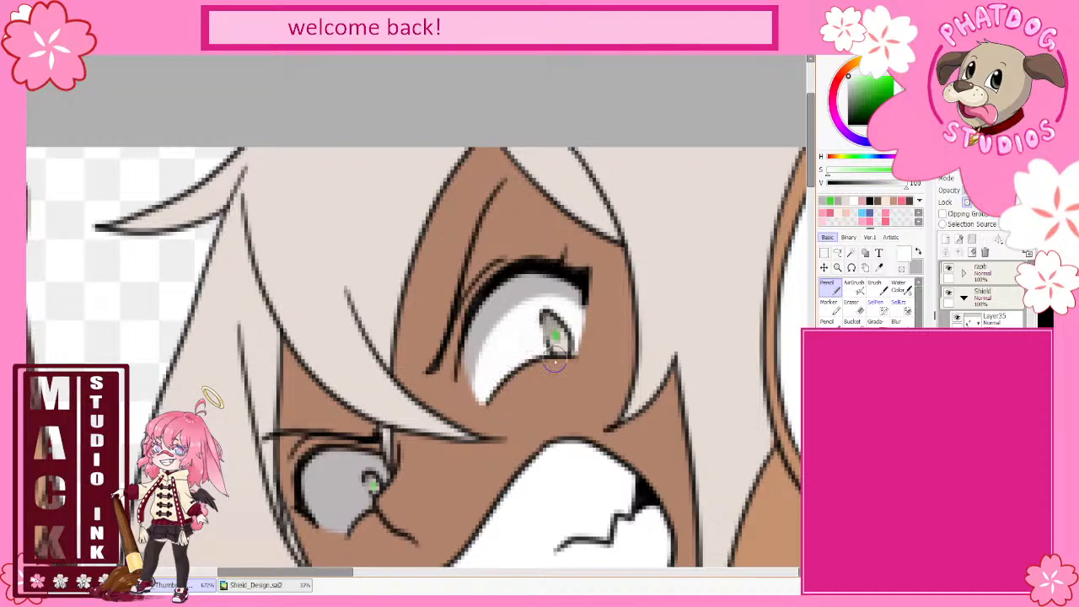
mouse_move(517, 327)
mouse_down()
mouse_move(479, 364)
mouse_move(501, 326)
mouse_move(533, 310)
mouse_up()
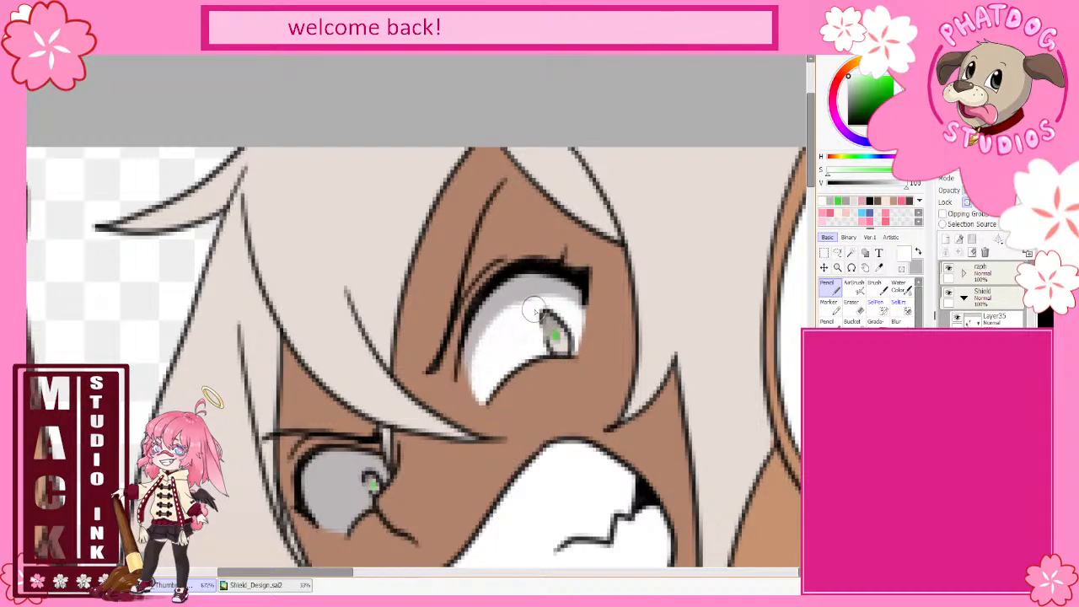
mouse_move(373, 498)
mouse_down()
mouse_move(351, 475)
mouse_move(330, 492)
mouse_move(331, 530)
mouse_move(372, 517)
mouse_move(351, 479)
mouse_move(325, 487)
mouse_move(324, 519)
mouse_move(358, 520)
mouse_move(344, 501)
mouse_move(391, 455)
mouse_up()
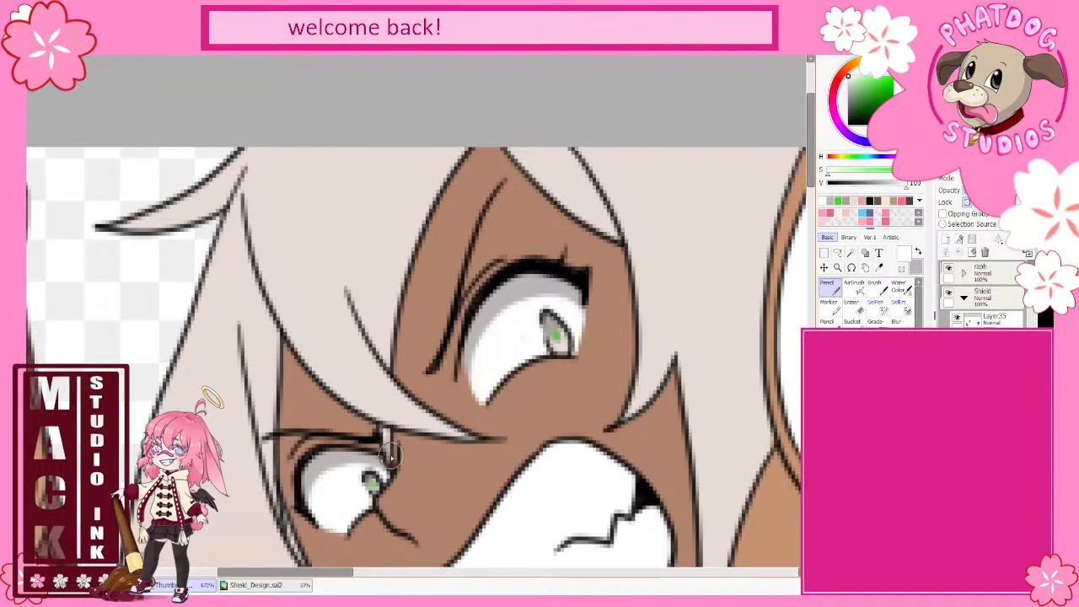
scroll(409, 455, down, 1)
scroll(453, 499, down, 1)
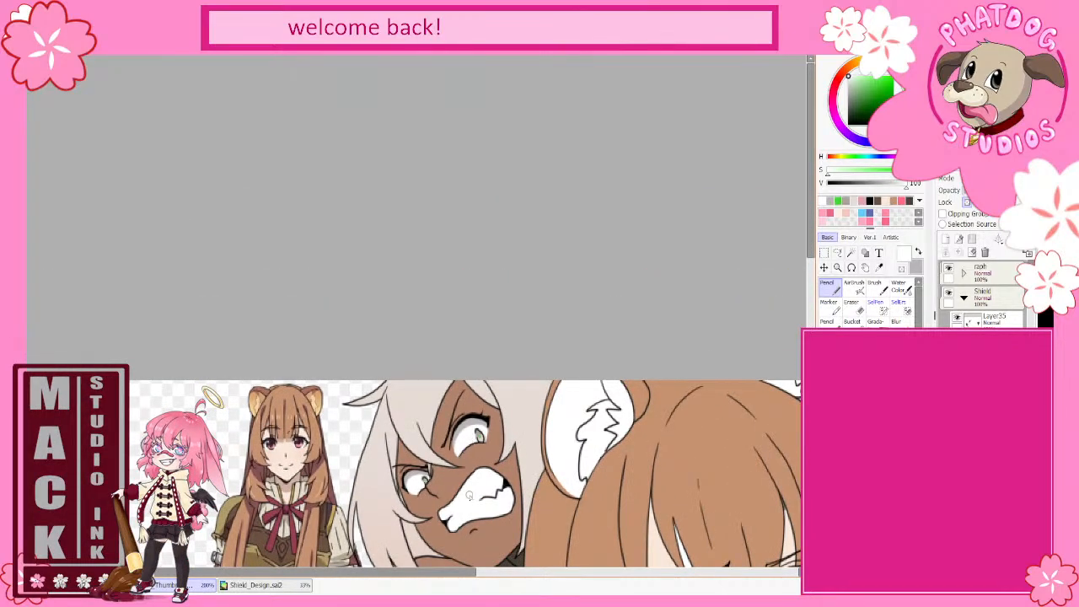
scroll(470, 496, down, 1)
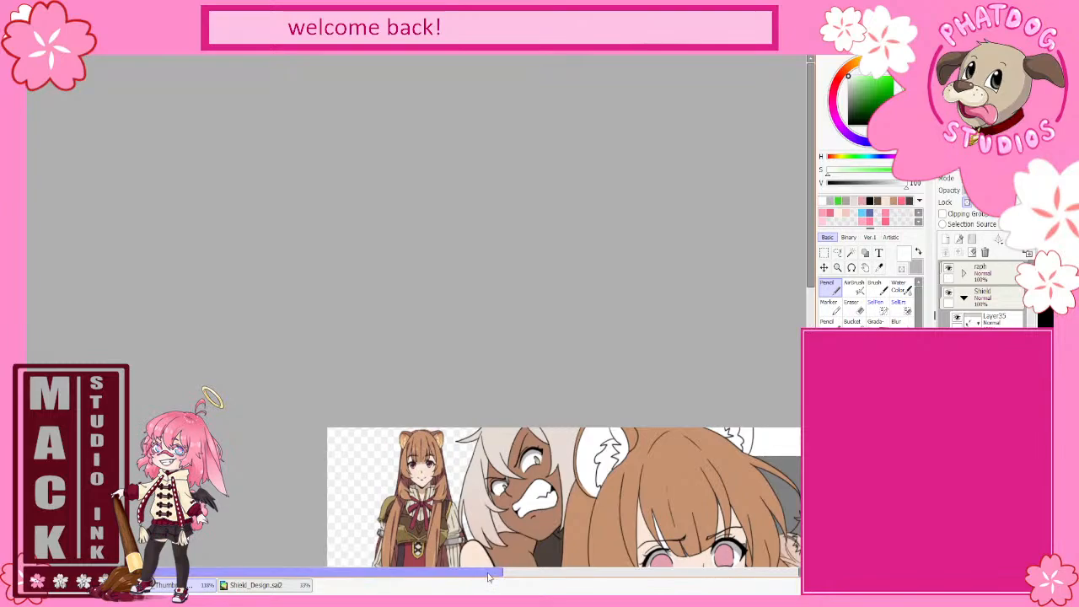
drag(489, 577, 590, 591)
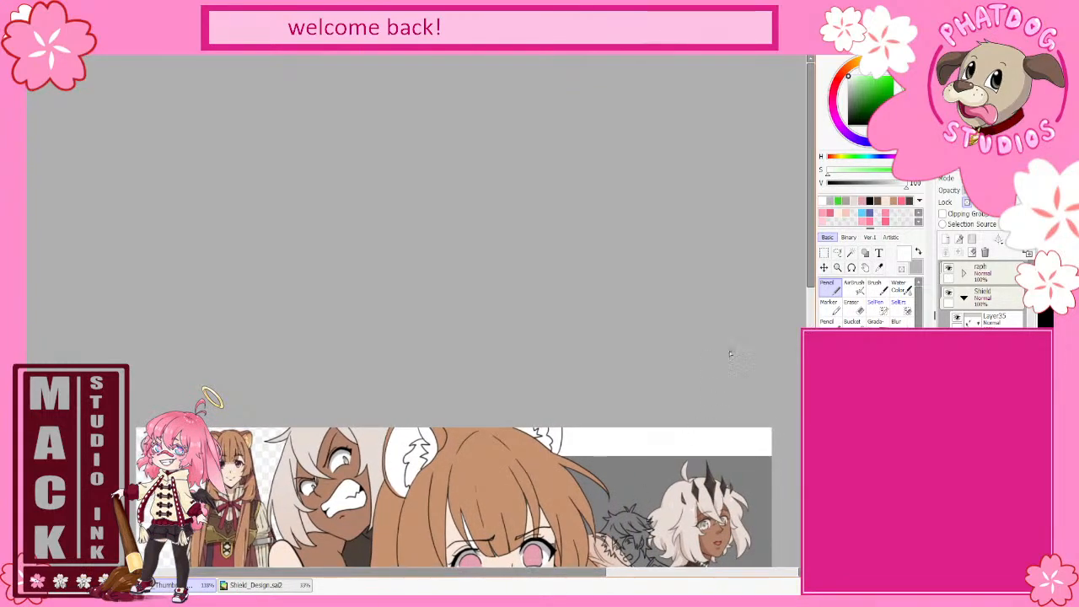
scroll(506, 422, down, 5)
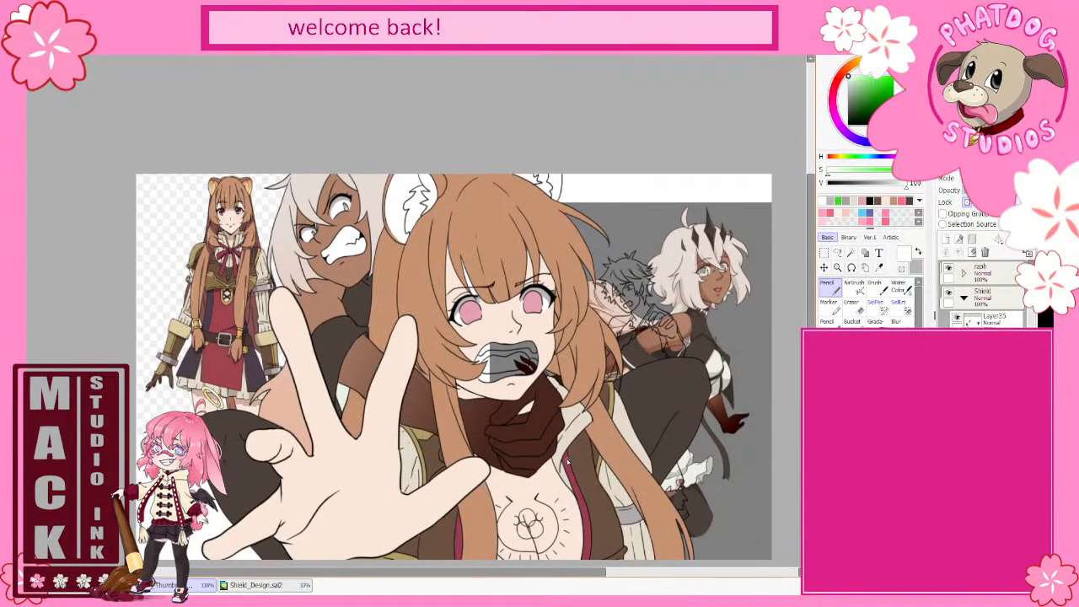
drag(582, 573, 532, 573)
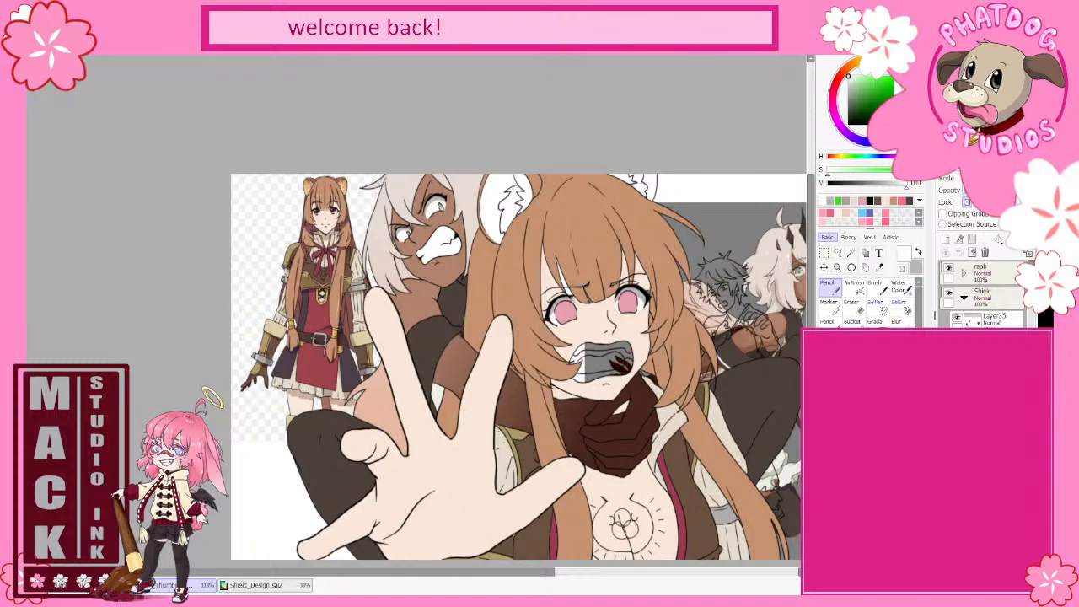
drag(488, 591, 548, 593)
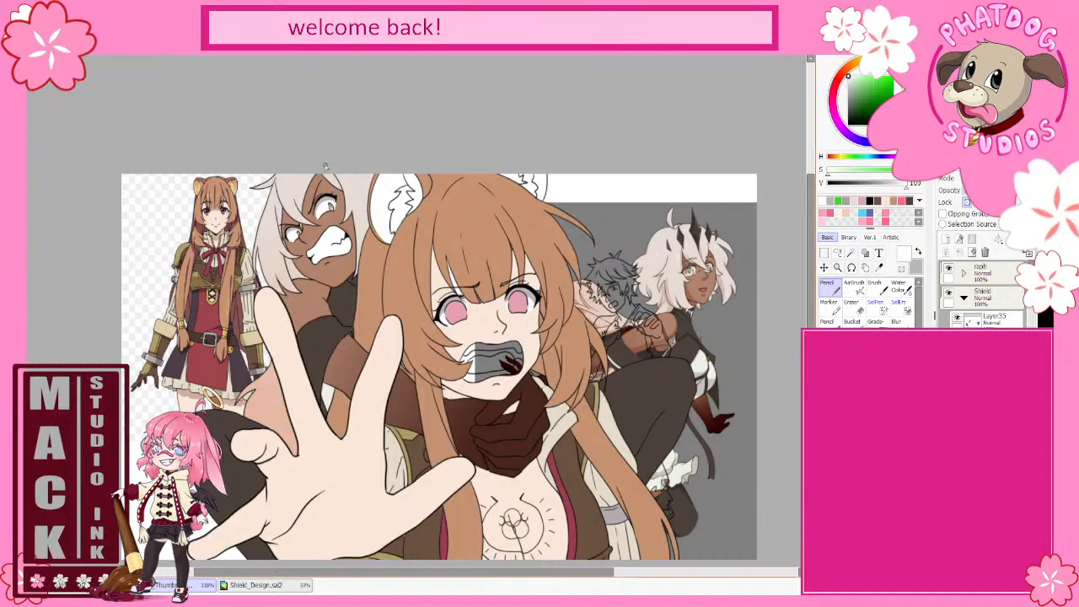
- Collapse the Shield folder, expand the raph folder and pick the brown-haired girl's eye layer, checking it by toggling its visibility
scroll(439, 329, up, 3)
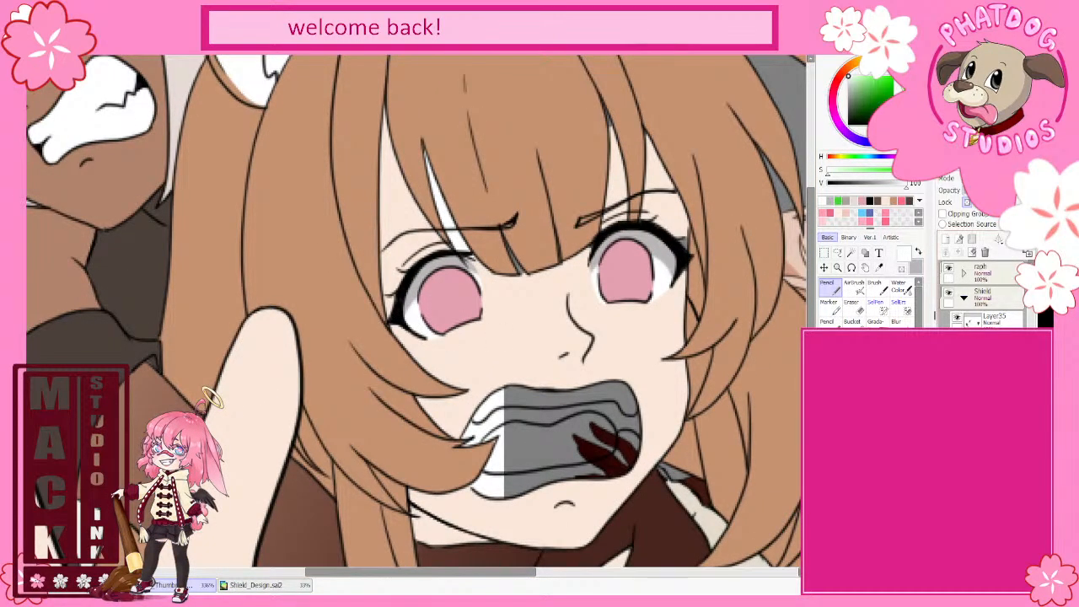
click(964, 298)
click(964, 273)
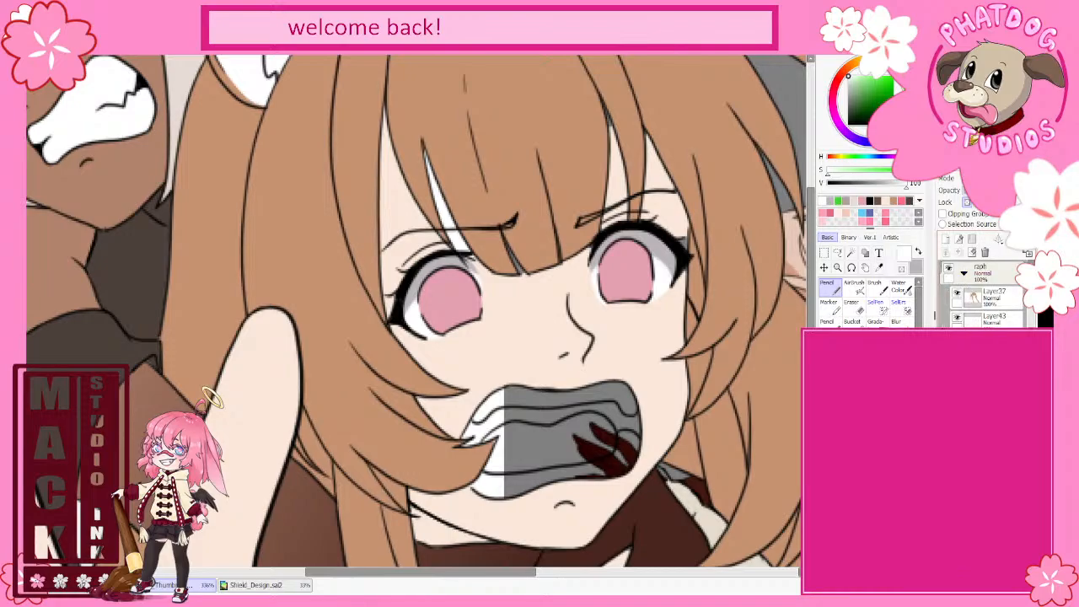
click(995, 366)
click(956, 366)
click(956, 366)
- Touch up the inner corner of the brown-haired girl's eye with sampled white and a grey shadow under the lid
right_click(474, 267)
drag(468, 259, 483, 284)
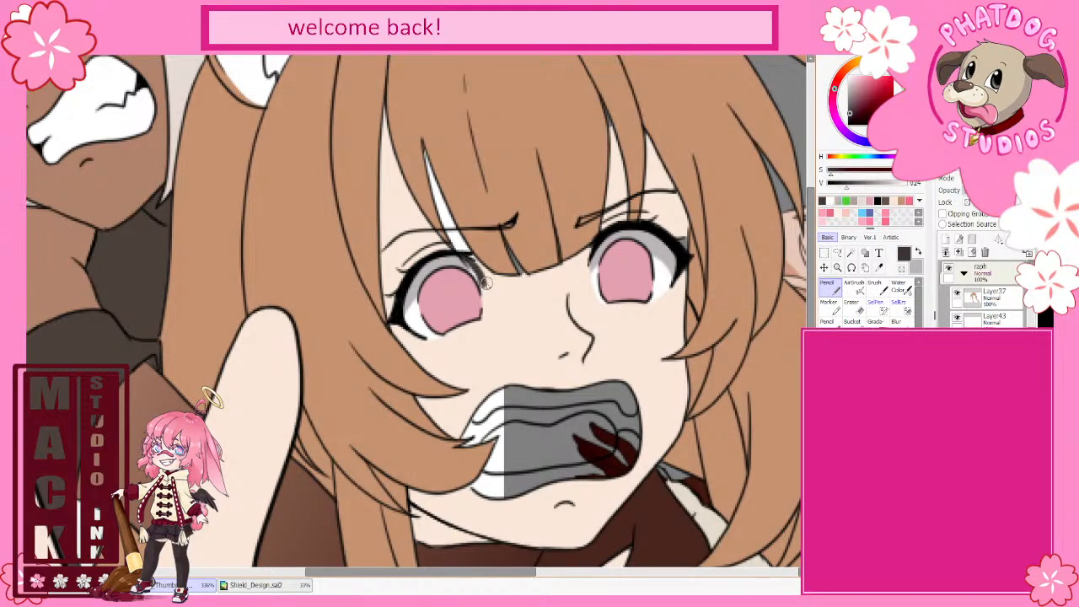
right_click(409, 327)
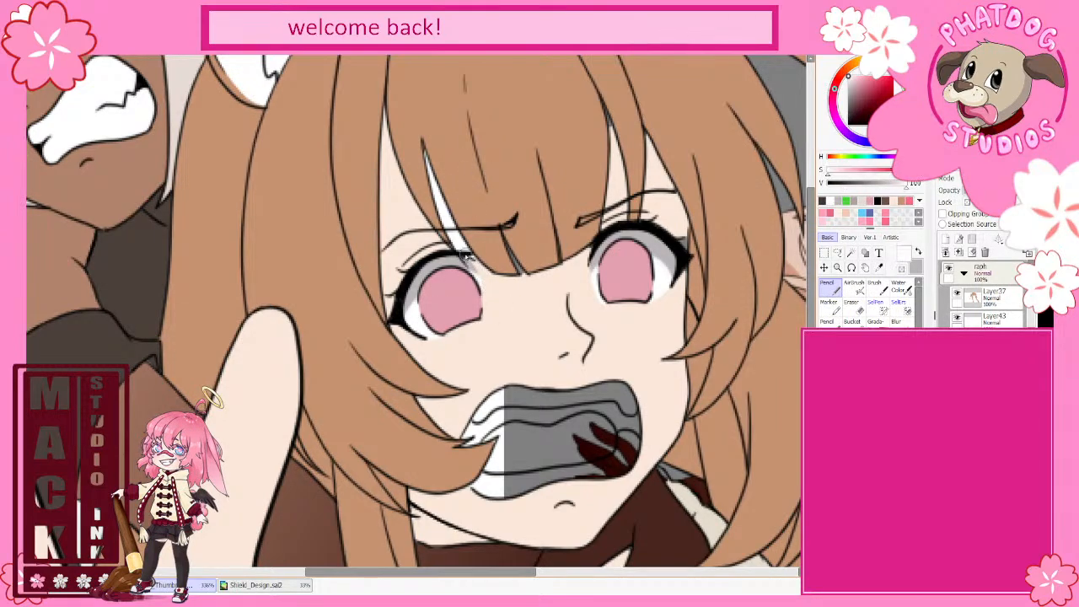
mouse_move(472, 265)
mouse_down()
mouse_move(485, 311)
mouse_move(487, 299)
mouse_up()
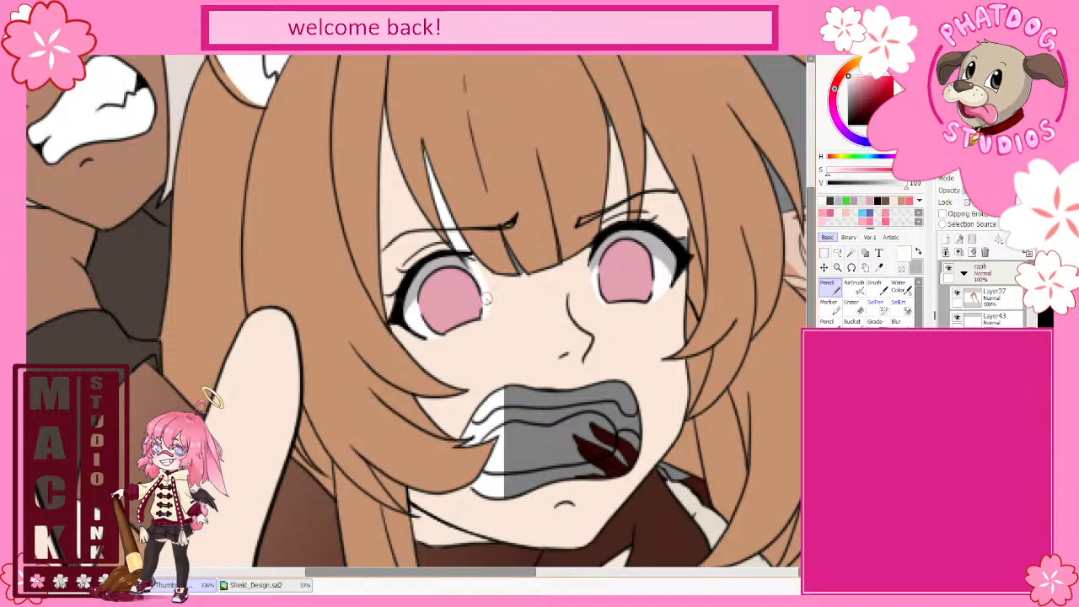
right_click(452, 265)
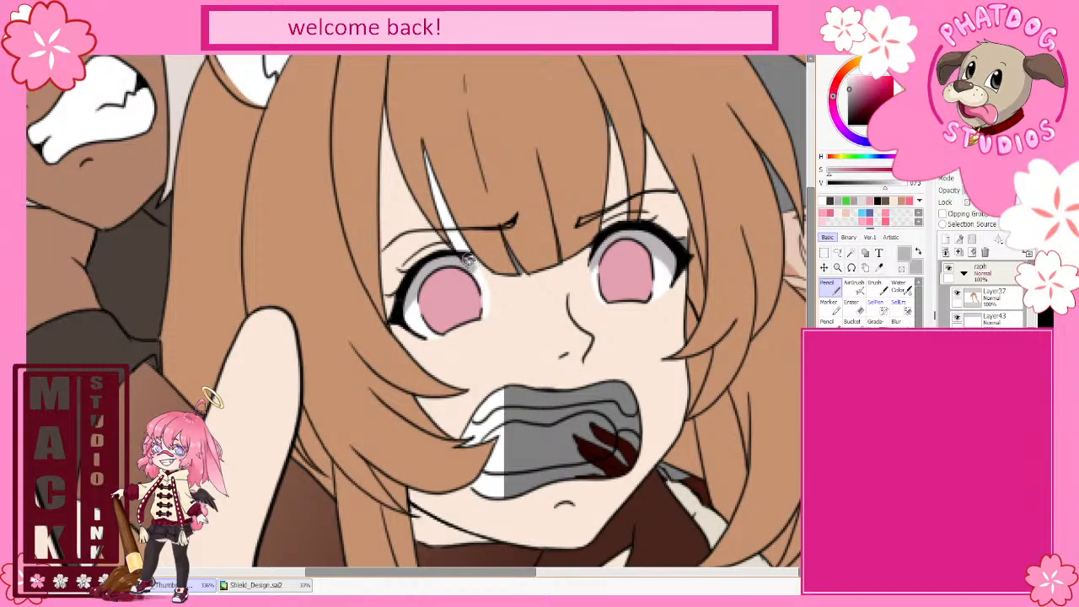
drag(469, 262, 477, 270)
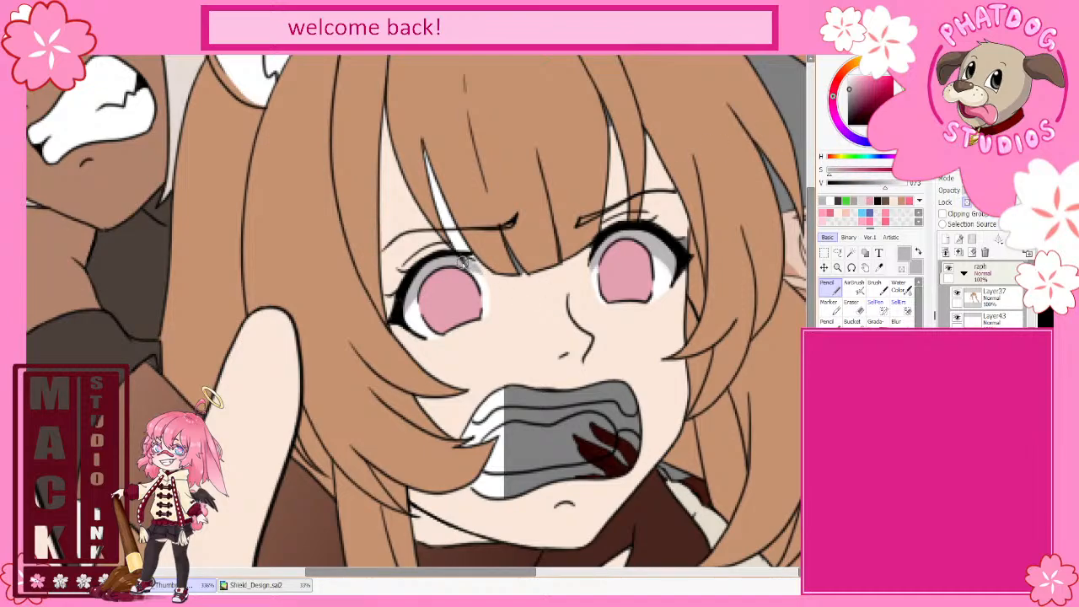
- Open the Vulkas_Character file to view its sheet of character expressions, and close it again
scroll(498, 337, down, 8)
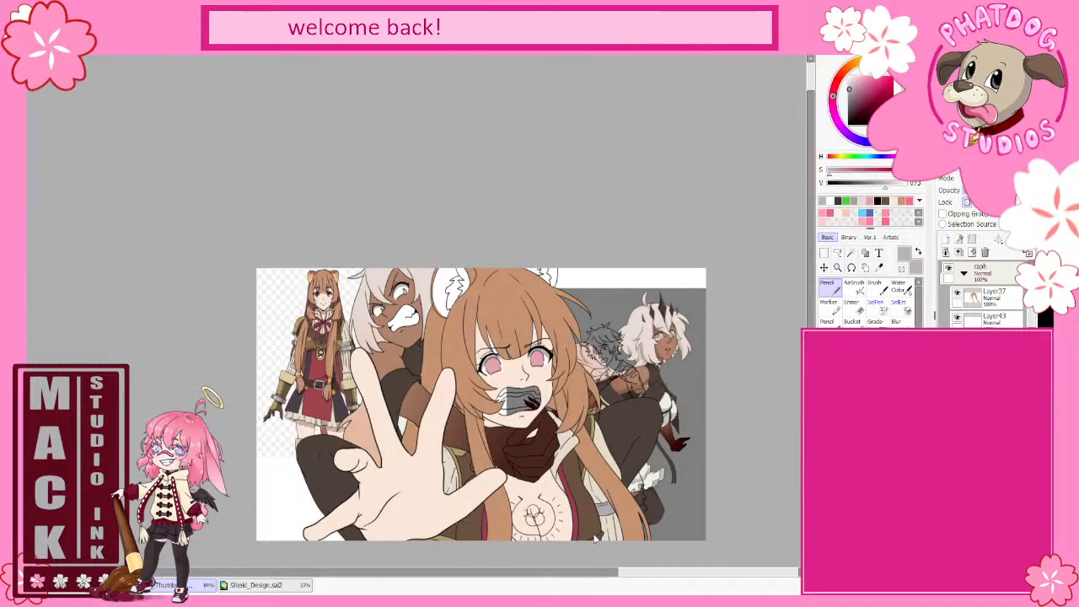
double_click(509, 515)
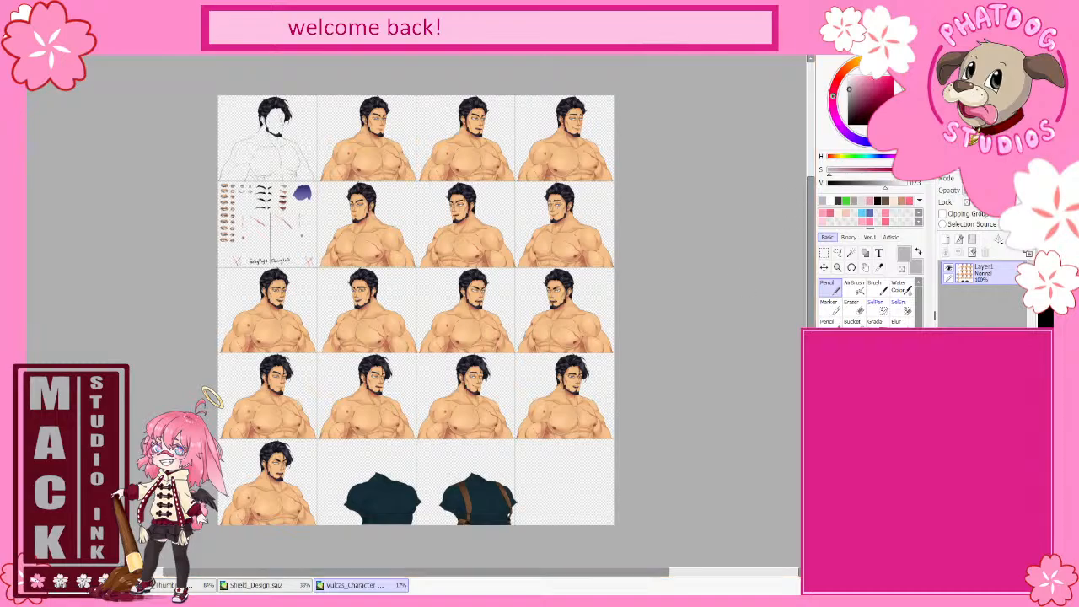
key(ctrl+w)
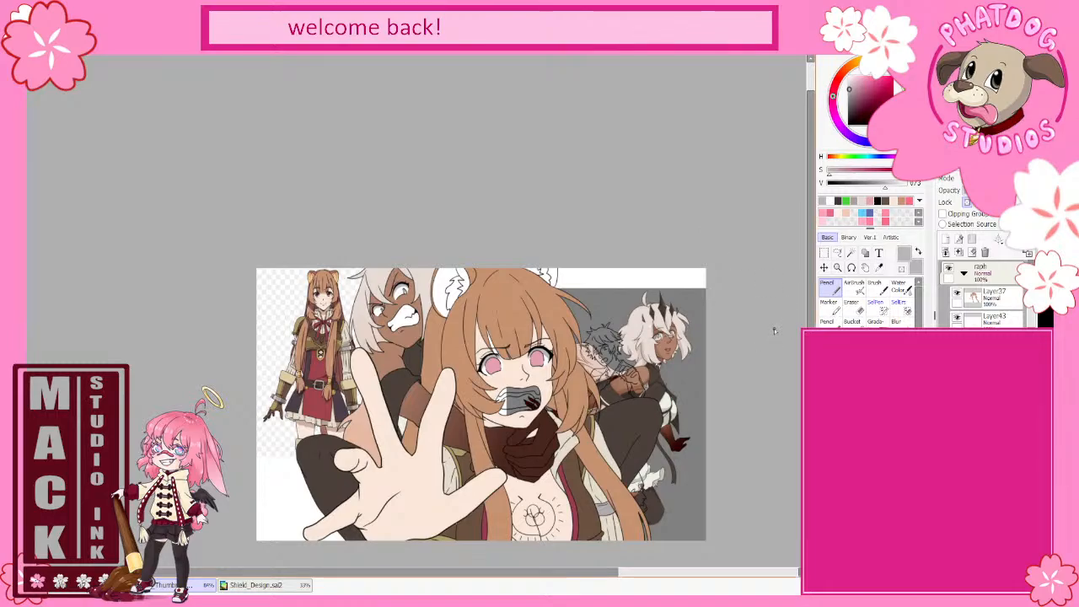
scroll(447, 442, up, 4)
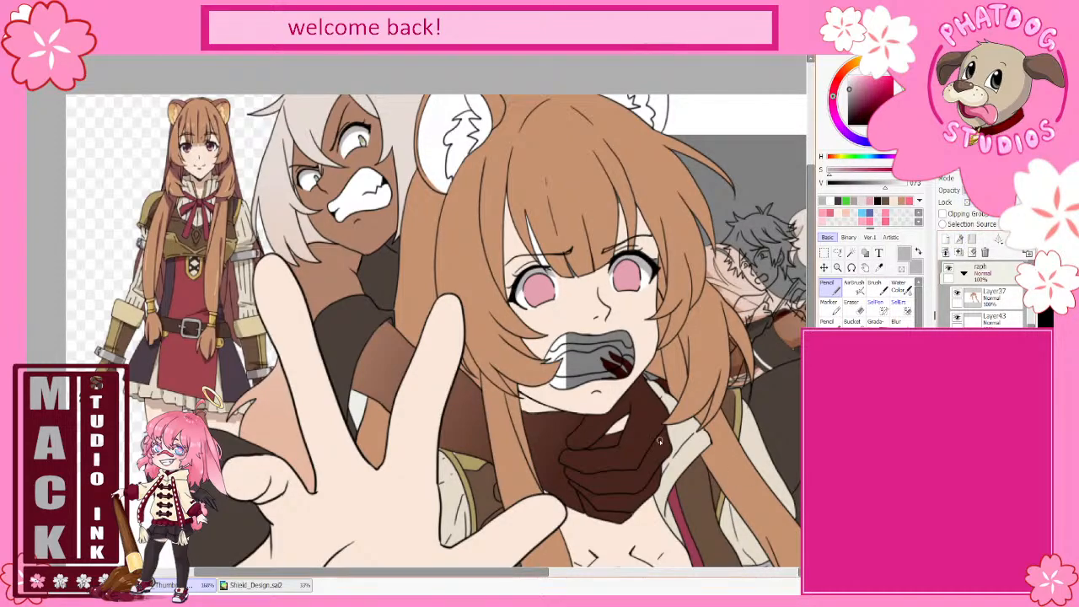
scroll(579, 269, up, 3)
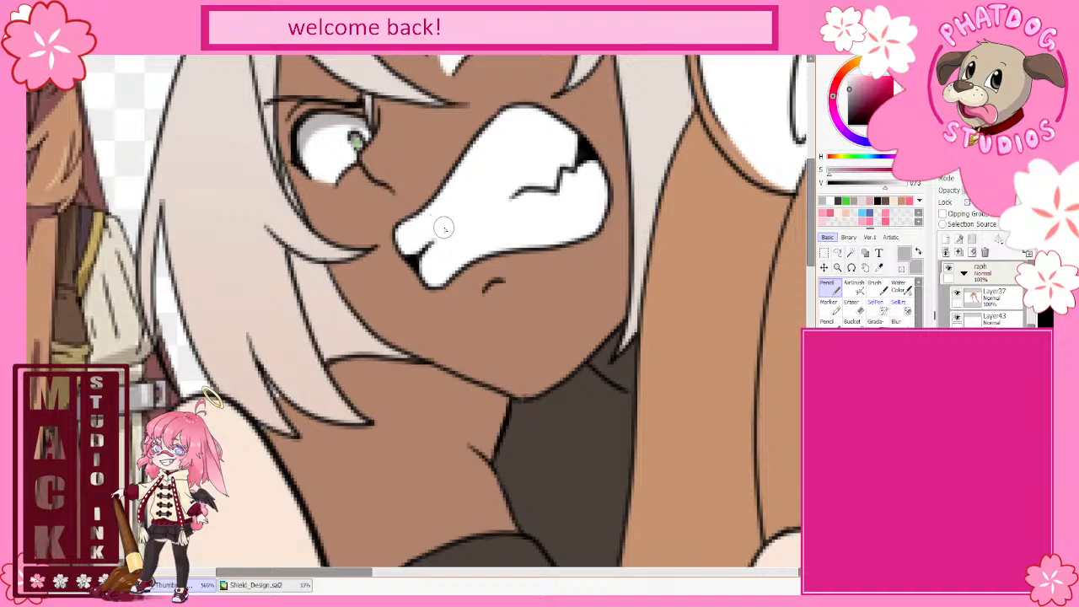
scroll(489, 369, down, 6)
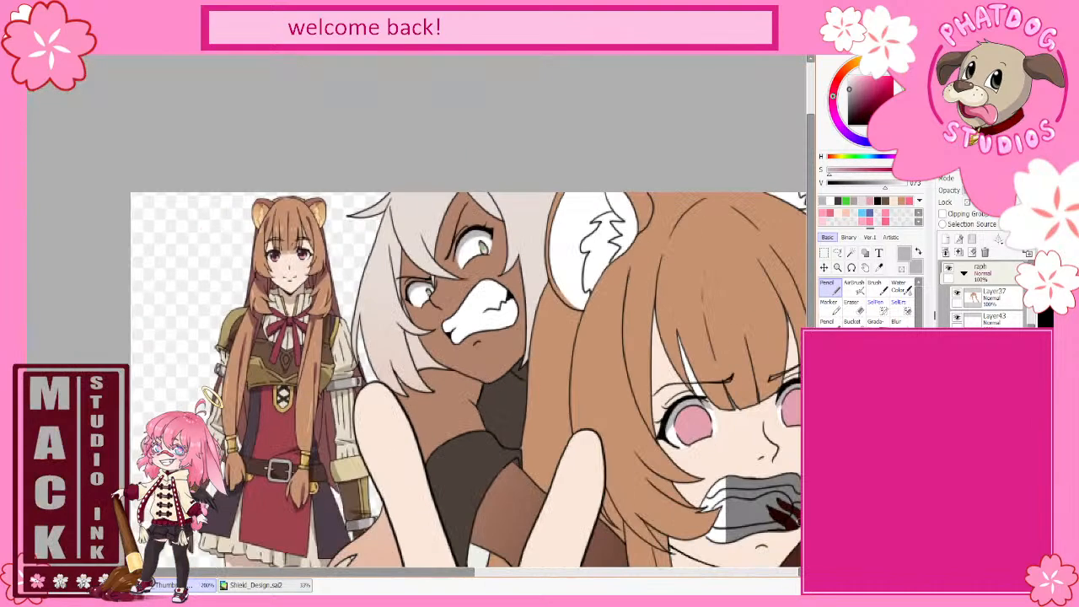
scroll(780, 526, down, 3)
drag(444, 580, 564, 582)
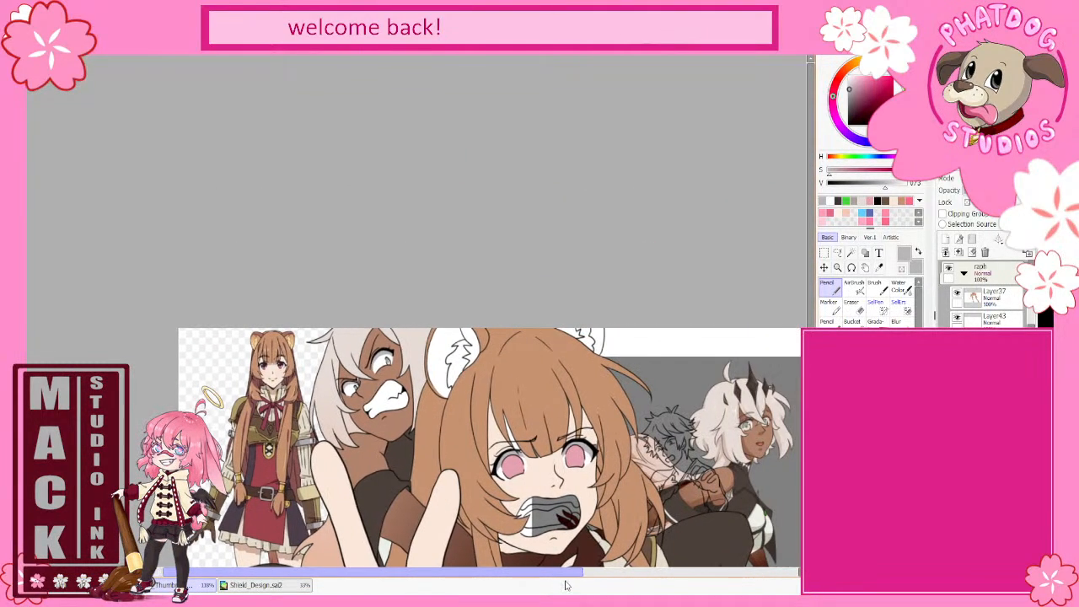
- Colour the outer rim around the brown-haired girl's open mouth light grey and switch to the eraser to tidy its edges
scroll(540, 506, up, 5)
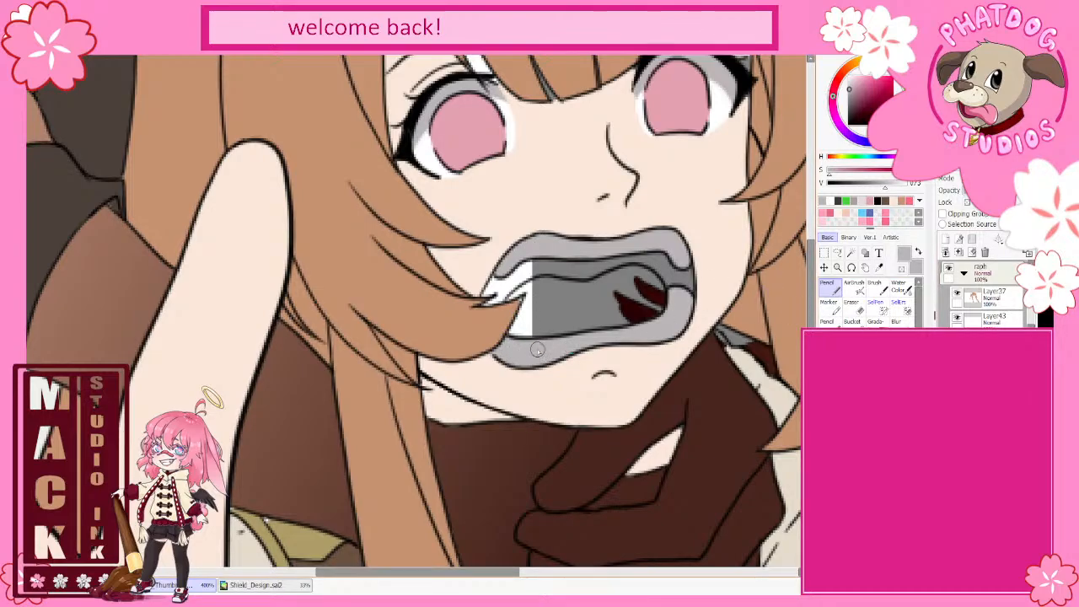
key(e)
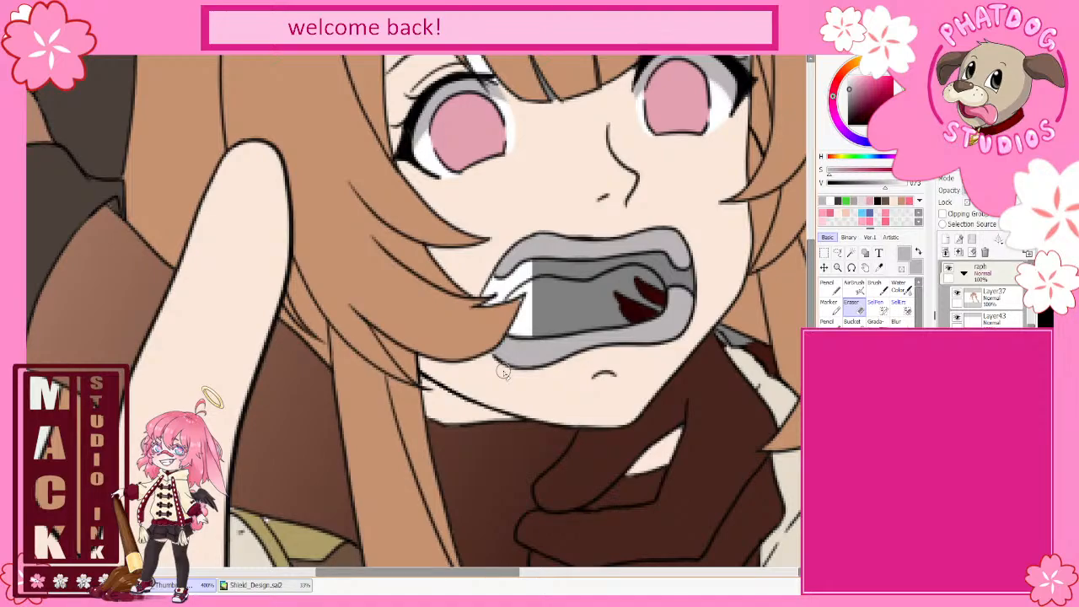
scroll(504, 373, up, 1)
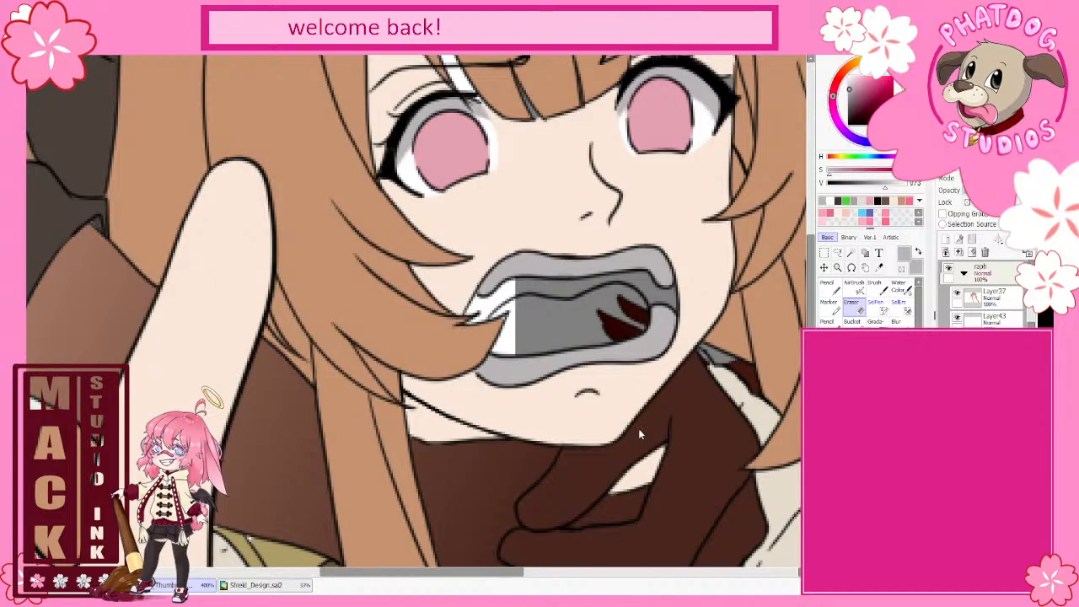
- Open the Rick.sai2 file to view the purple dragon artwork, close it and return to the whole group illustration
click(790, 513)
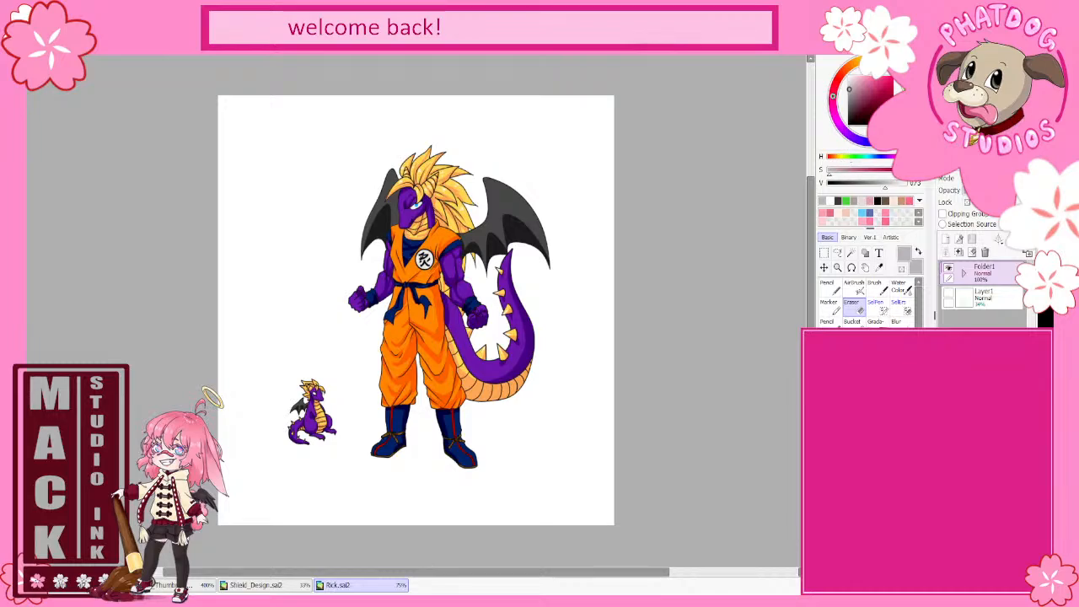
key(ctrl+w)
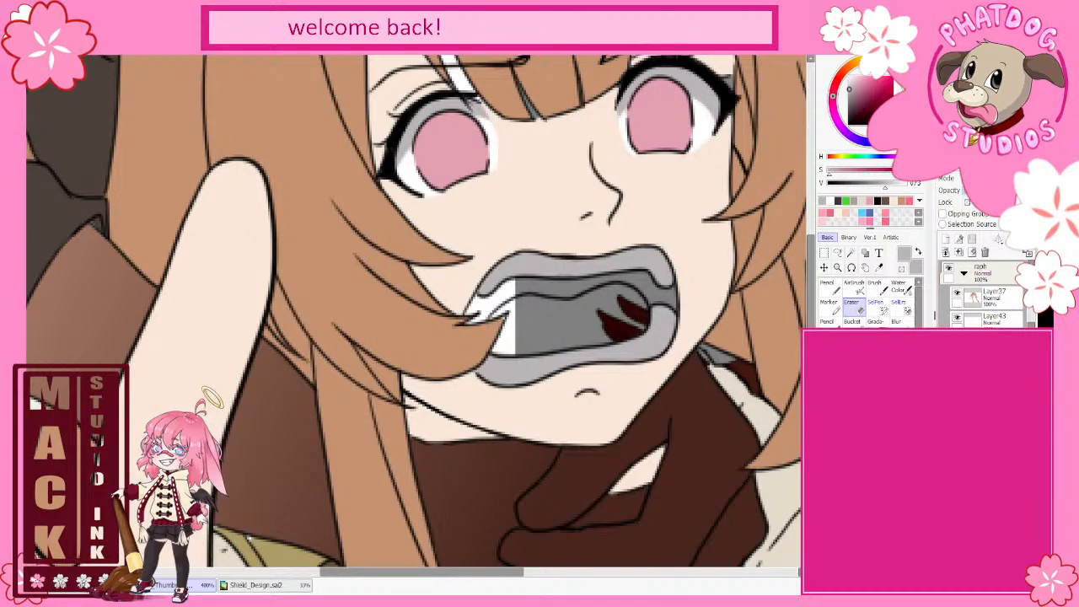
scroll(643, 317, down, 9)
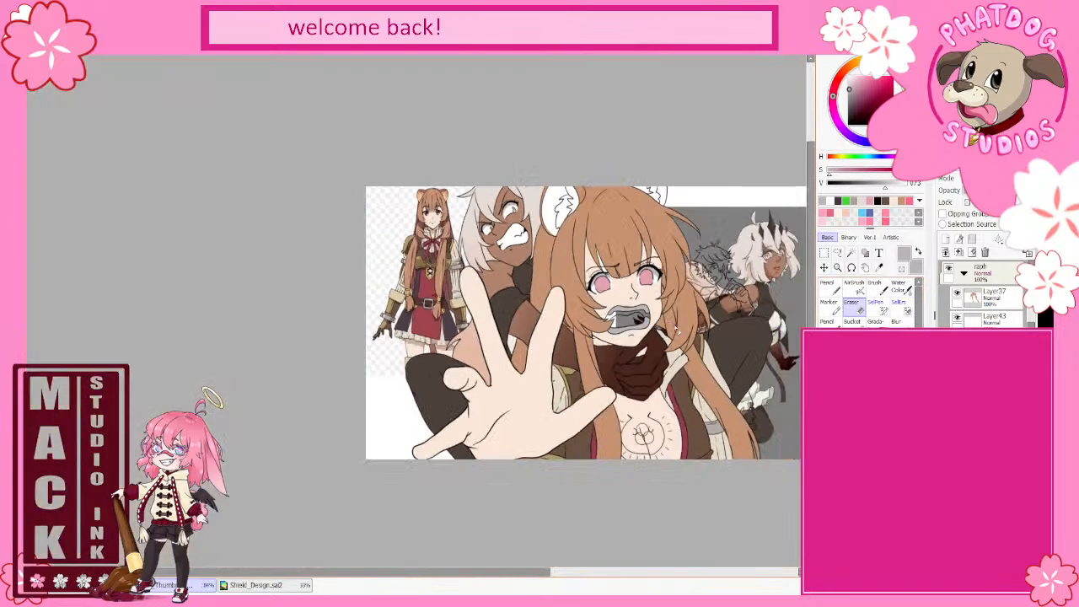
- Sample a light red and a dark red from the white-haired woman's lips, and ready the Pencil with the light red
scroll(785, 269, up, 4)
scroll(785, 270, up, 8)
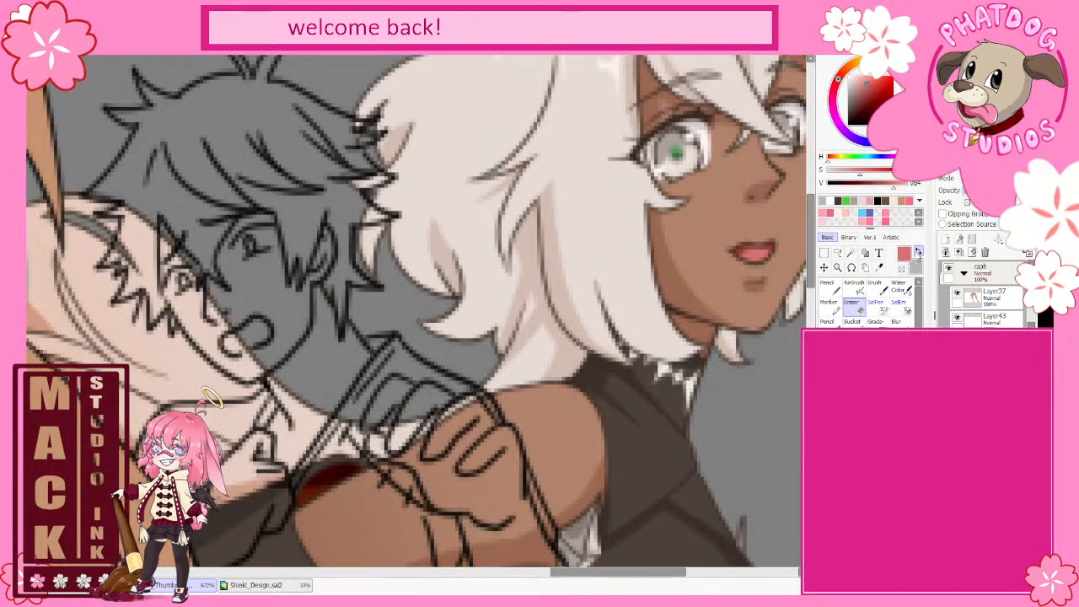
alt+click(751, 260)
alt+click(737, 262)
scroll(737, 262, down, 5)
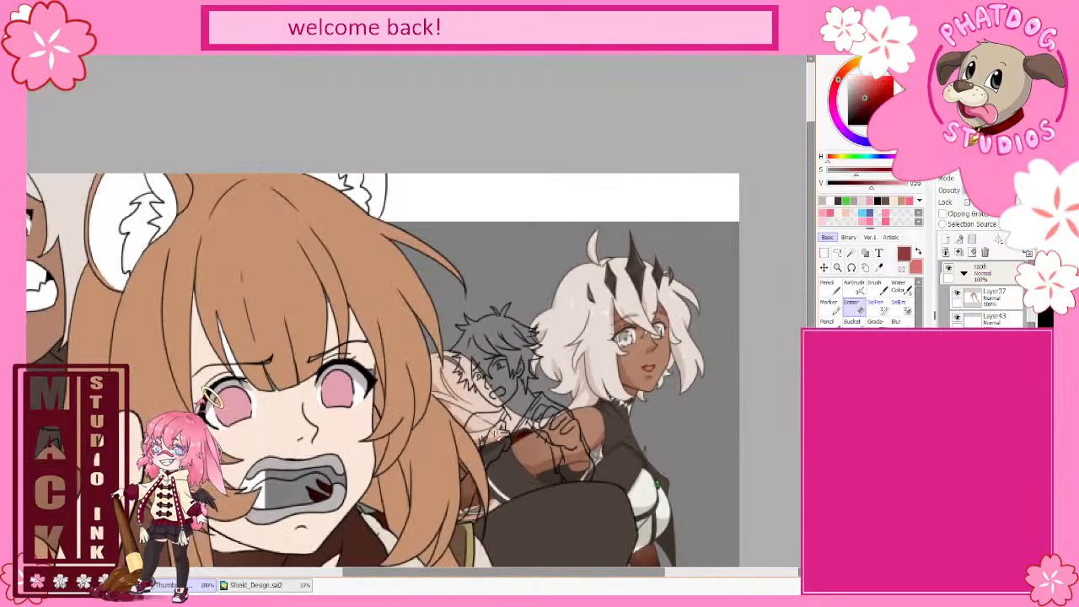
scroll(211, 510, up, 3)
scroll(228, 506, down, 4)
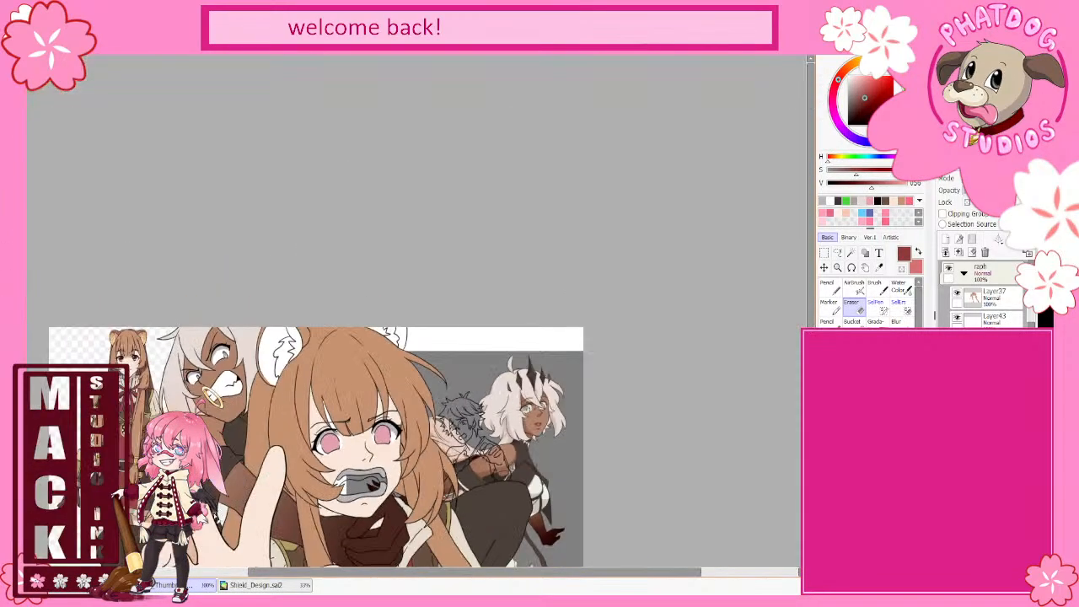
scroll(230, 506, up, 4)
scroll(231, 506, up, 1)
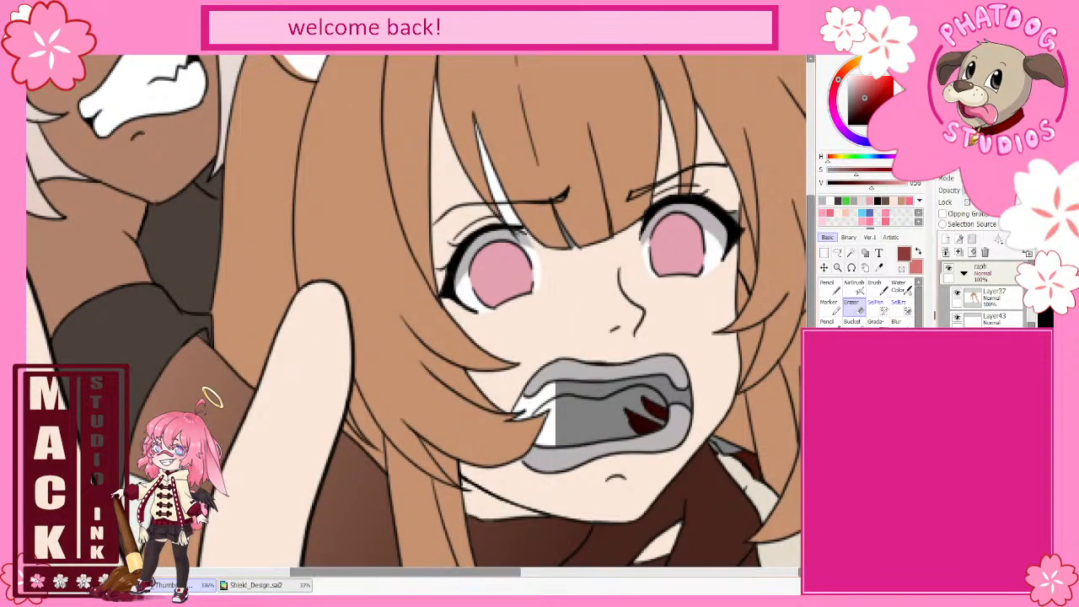
key(n)
key(x)
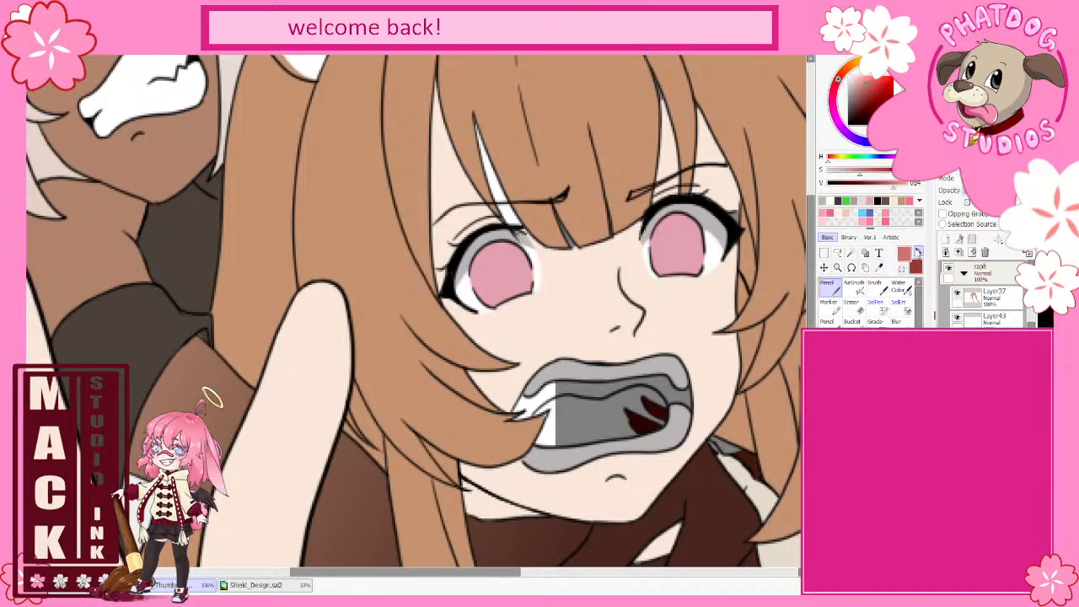
right_click(533, 373)
drag(533, 396, 519, 420)
key(ctrl+z)
key(ctrl+z)
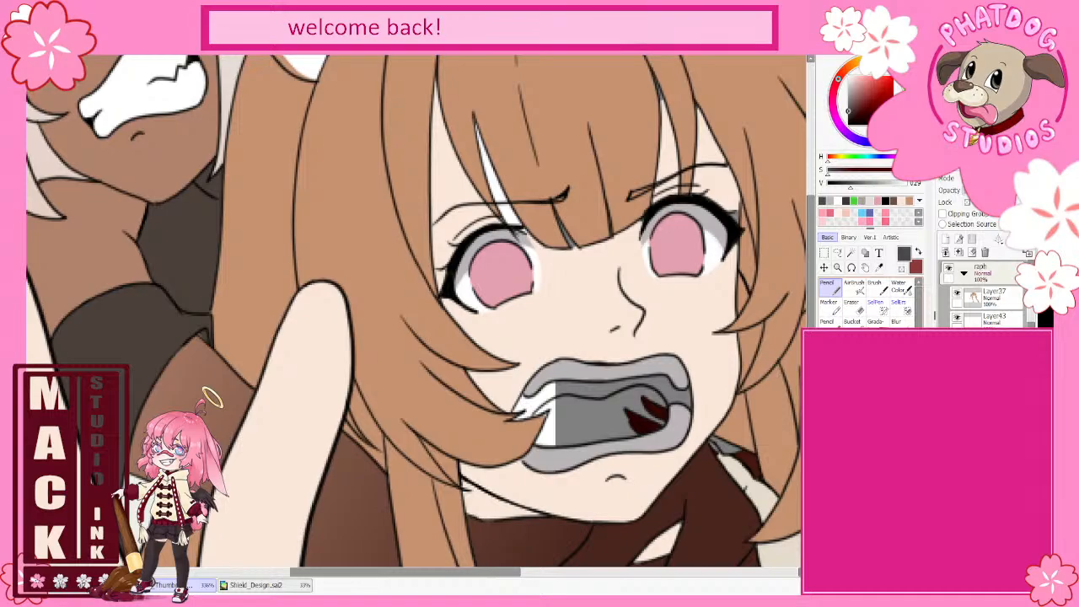
- Sample the light red from the white-haired woman's lips again and fill the brown-haired girl's tongue and inner mouth with it
scroll(761, 410, down, 9)
drag(463, 575, 527, 583)
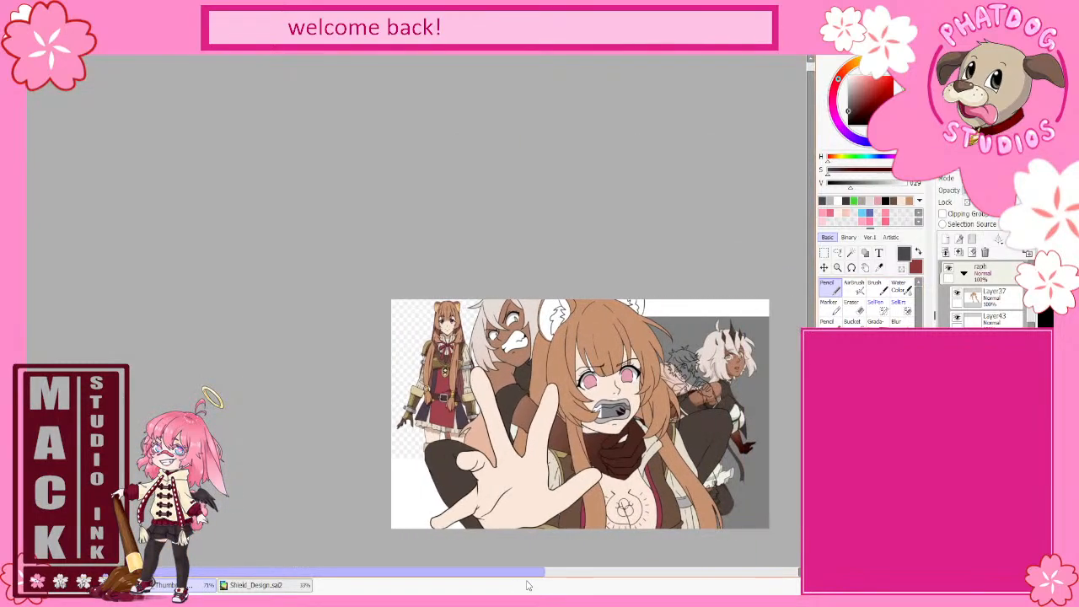
scroll(772, 387, up, 7)
right_click(659, 326)
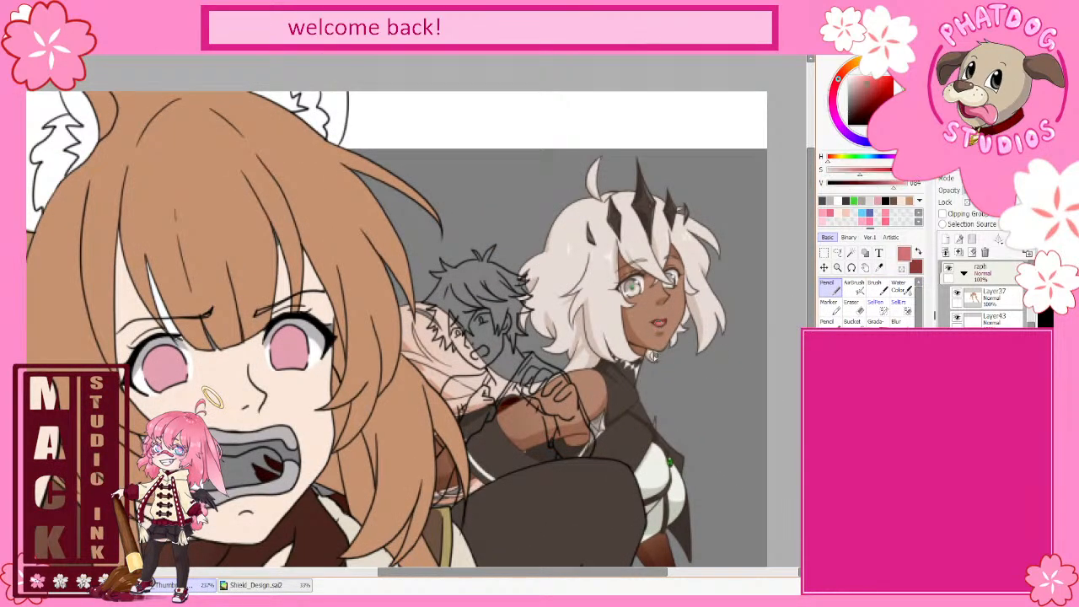
drag(507, 575, 410, 579)
scroll(391, 508, up, 3)
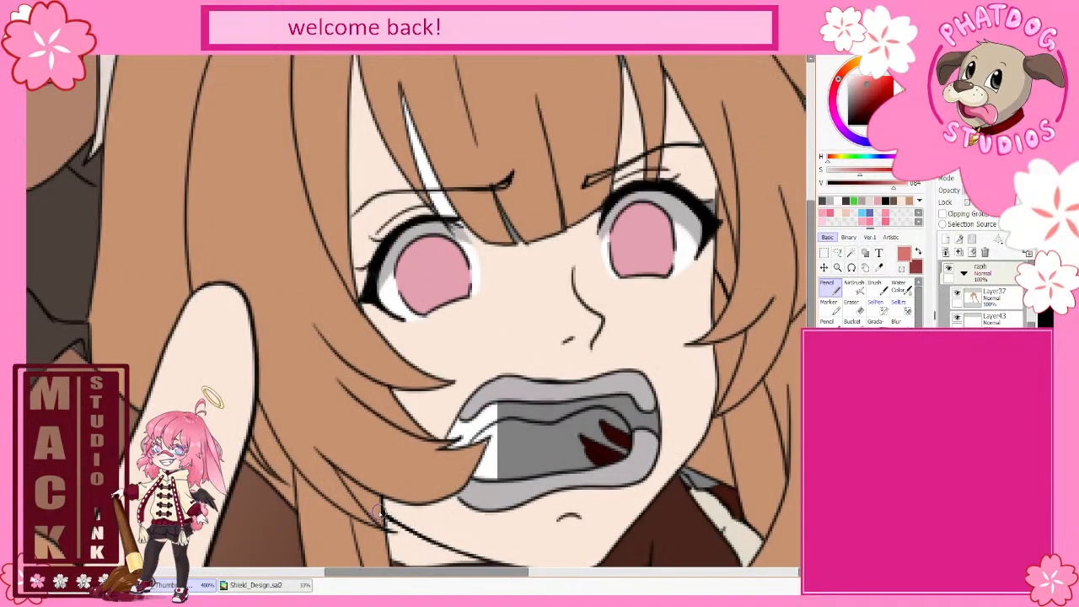
mouse_move(449, 442)
mouse_down()
mouse_move(469, 412)
mouse_move(455, 467)
mouse_move(494, 405)
mouse_move(465, 441)
mouse_move(516, 401)
mouse_move(471, 473)
mouse_move(519, 431)
mouse_move(480, 491)
mouse_move(527, 438)
mouse_move(541, 451)
mouse_move(496, 489)
mouse_move(589, 461)
mouse_move(623, 434)
mouse_move(635, 399)
mouse_move(644, 449)
mouse_move(642, 410)
mouse_move(642, 434)
mouse_move(608, 439)
mouse_move(617, 403)
mouse_move(600, 434)
mouse_move(596, 406)
mouse_move(526, 425)
mouse_move(541, 413)
mouse_move(556, 449)
mouse_move(572, 439)
mouse_move(504, 466)
mouse_move(541, 416)
mouse_move(585, 426)
mouse_up()
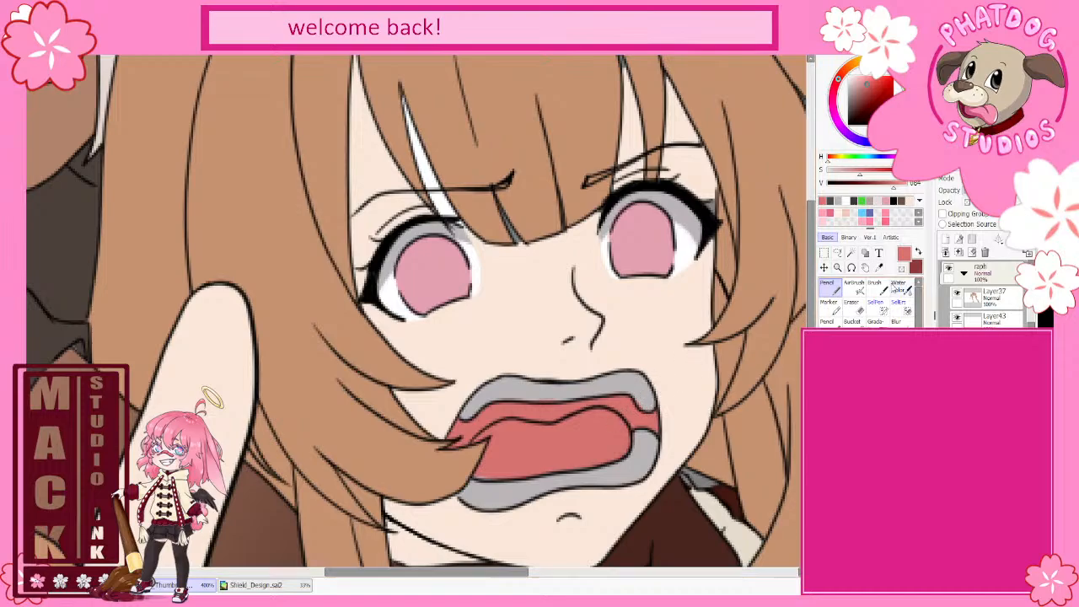
- Shade the brown-haired girl's inner mouth and the edges of her tongue with the dark red
click(919, 252)
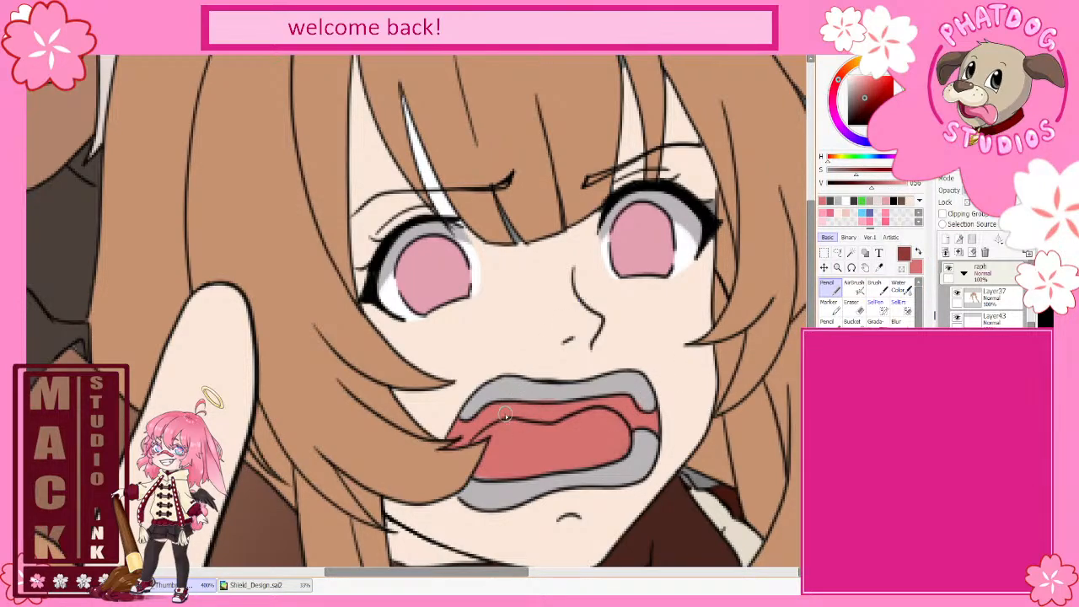
mouse_move(497, 415)
mouse_down()
mouse_move(571, 398)
mouse_move(571, 411)
mouse_move(509, 416)
mouse_move(536, 417)
mouse_move(565, 413)
mouse_move(526, 410)
mouse_move(580, 405)
mouse_move(511, 407)
mouse_up()
mouse_move(582, 408)
mouse_down()
mouse_move(635, 412)
mouse_move(624, 401)
mouse_move(653, 422)
mouse_move(649, 445)
mouse_up()
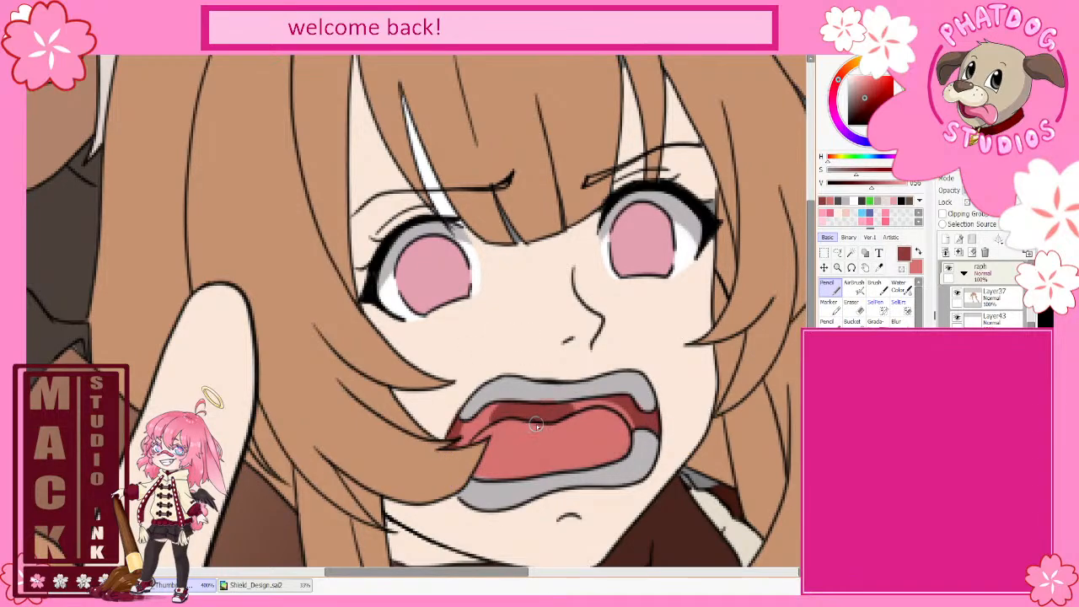
mouse_move(506, 428)
mouse_down()
mouse_move(498, 476)
mouse_move(480, 447)
mouse_move(515, 420)
mouse_up()
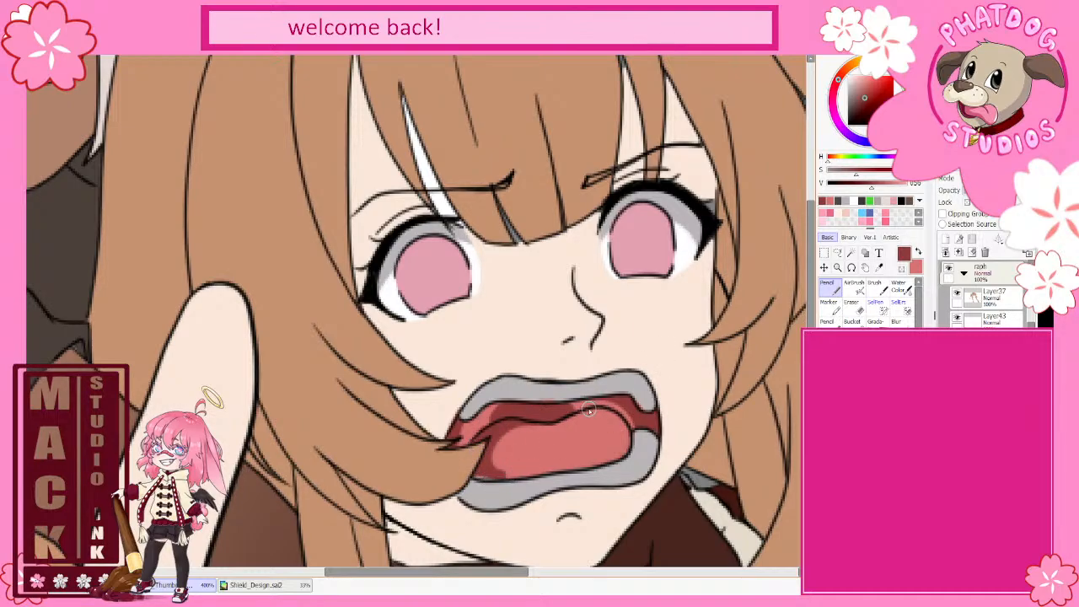
mouse_move(624, 447)
mouse_down()
mouse_move(606, 411)
mouse_move(623, 460)
mouse_up()
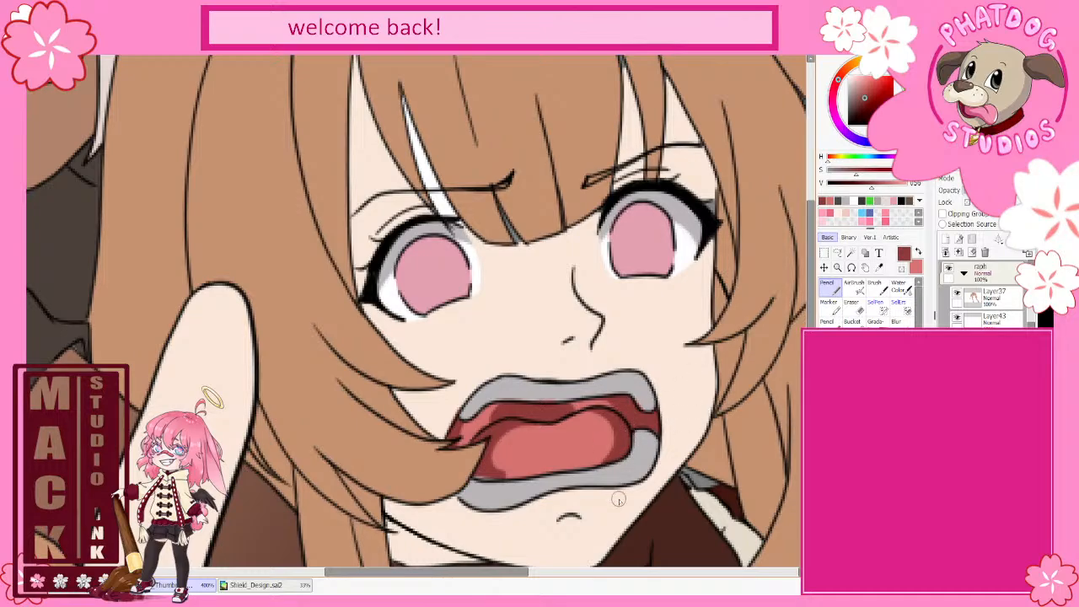
- Touch up the grey teeth at the mouth's corner and extend the dark red shading over the inner mouth and around the tongue
click(853, 307)
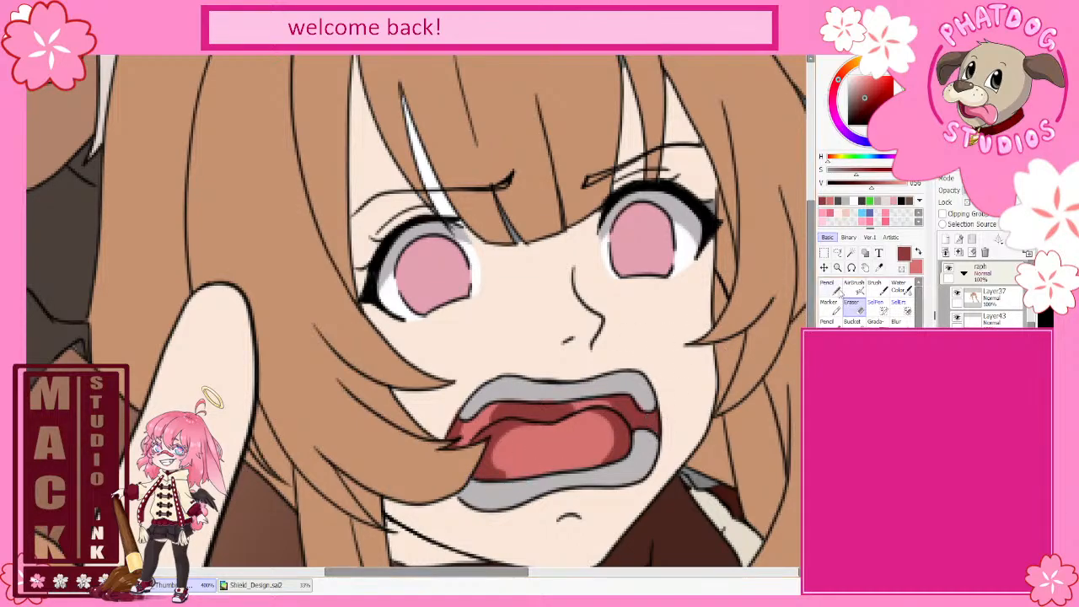
click(827, 283)
alt+click(643, 381)
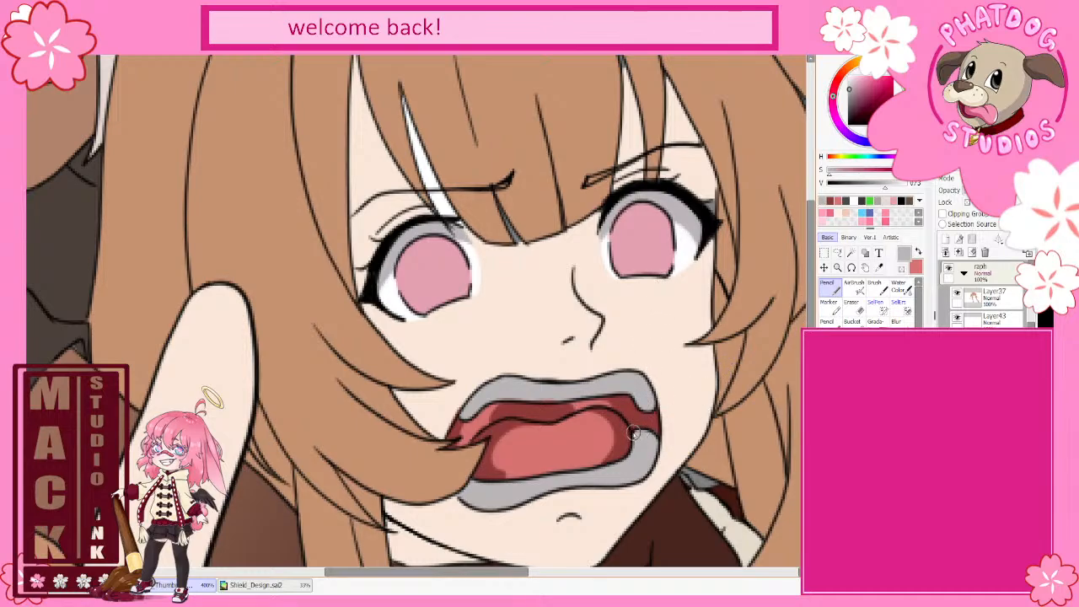
drag(635, 433, 642, 438)
alt+click(636, 416)
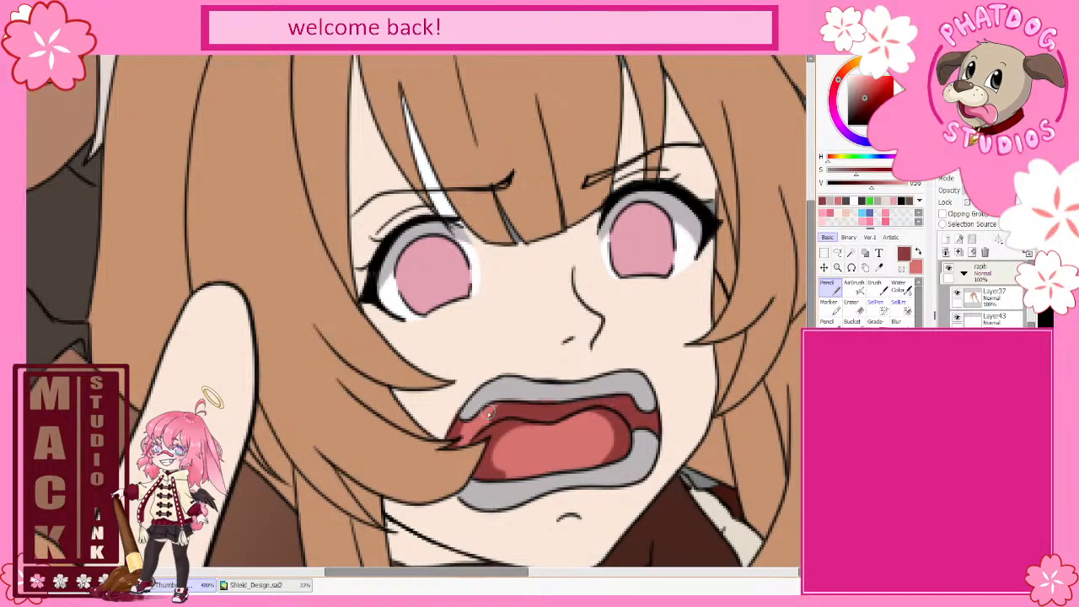
mouse_move(487, 413)
mouse_down()
mouse_move(456, 449)
mouse_move(495, 412)
mouse_move(458, 431)
mouse_move(501, 407)
mouse_move(461, 441)
mouse_move(474, 431)
mouse_move(525, 465)
mouse_move(495, 461)
mouse_move(489, 447)
mouse_move(504, 473)
mouse_move(547, 477)
mouse_up()
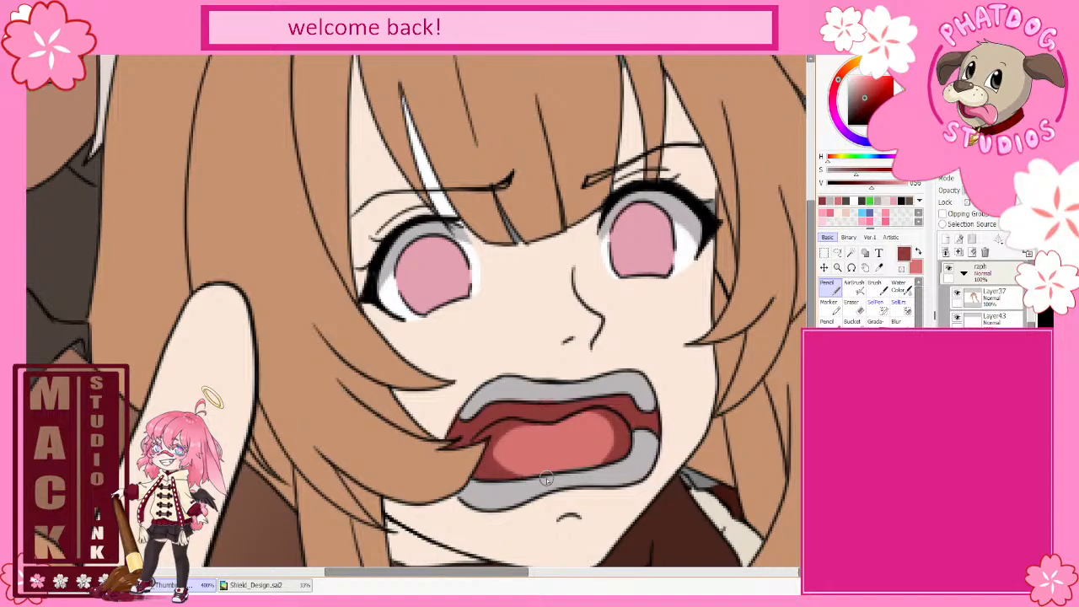
drag(505, 431, 614, 417)
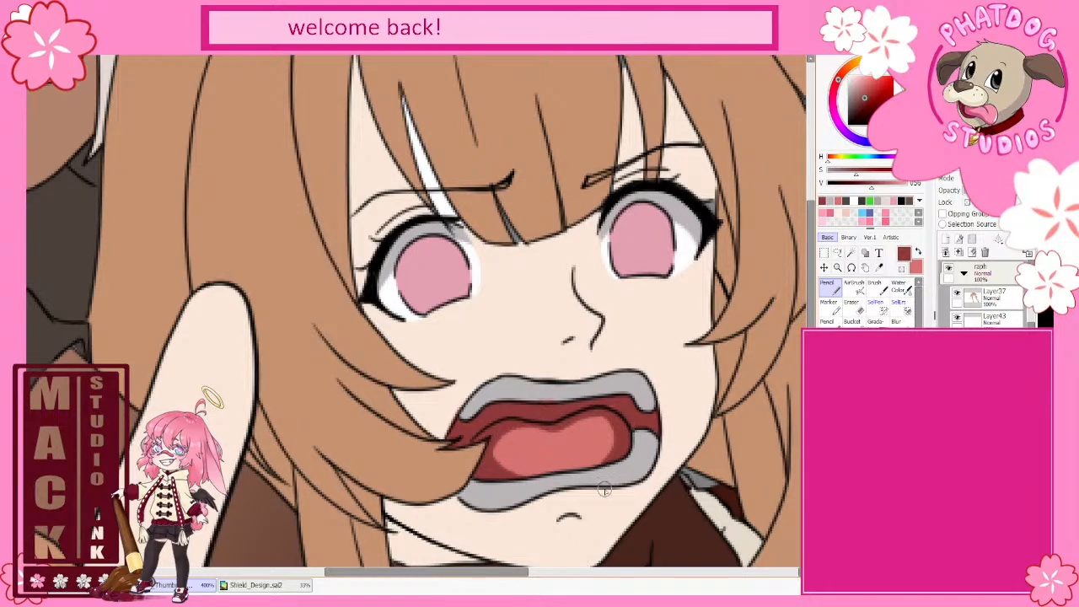
- Paint the brown-haired girl's upper and lower teeth white, leaving grey shading at their ends
alt+click(622, 393)
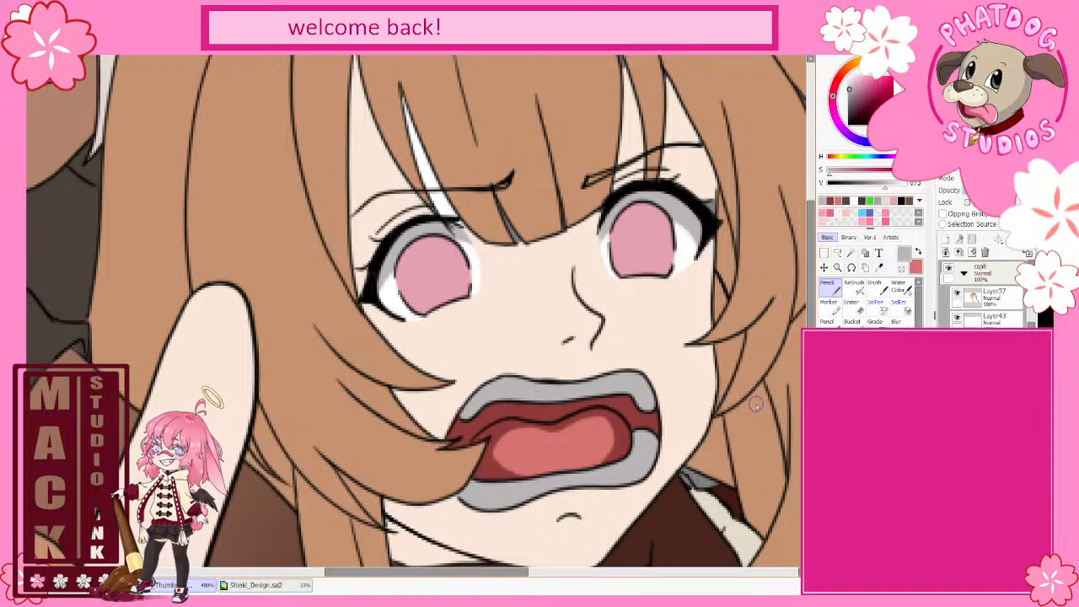
click(882, 201)
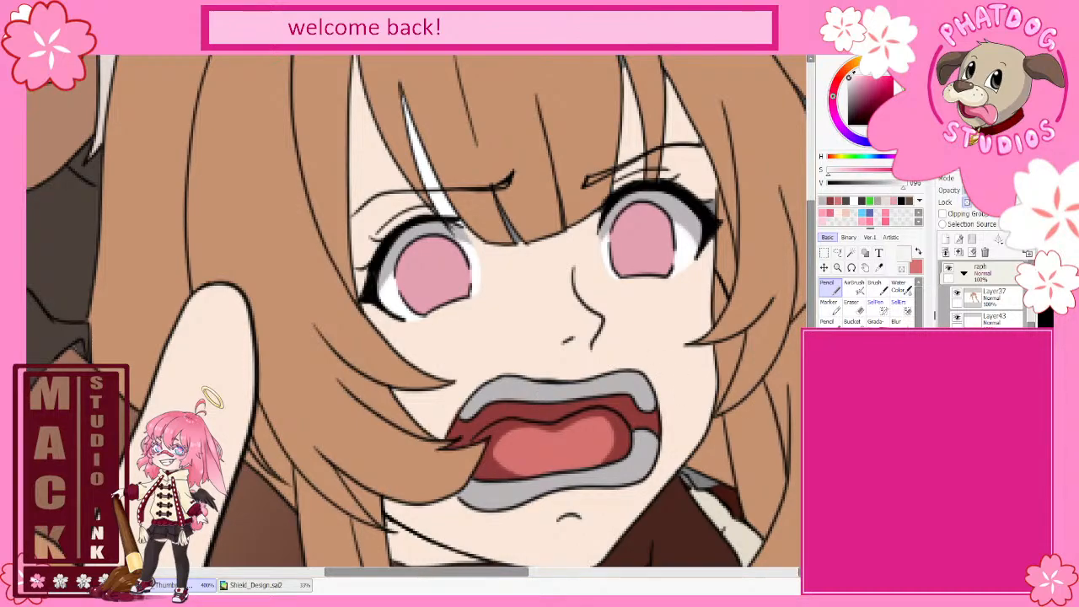
mouse_move(493, 390)
mouse_down()
mouse_move(627, 385)
mouse_move(494, 388)
mouse_move(536, 389)
mouse_move(499, 399)
mouse_move(569, 391)
mouse_up()
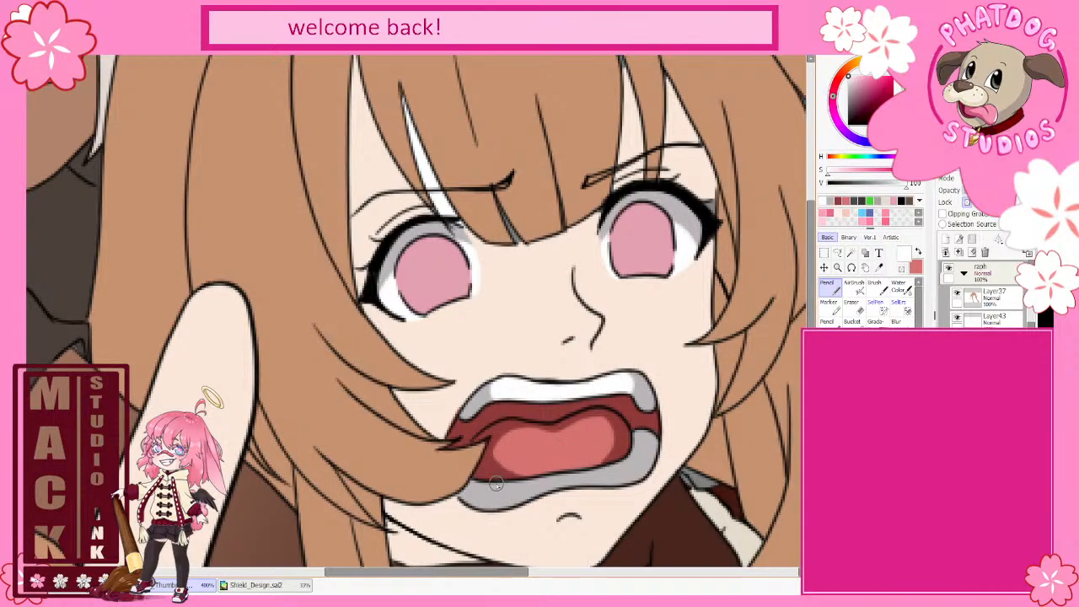
mouse_move(496, 484)
mouse_down()
mouse_move(572, 485)
mouse_move(629, 486)
mouse_move(646, 470)
mouse_move(632, 461)
mouse_move(497, 496)
mouse_move(634, 467)
mouse_move(583, 496)
mouse_up()
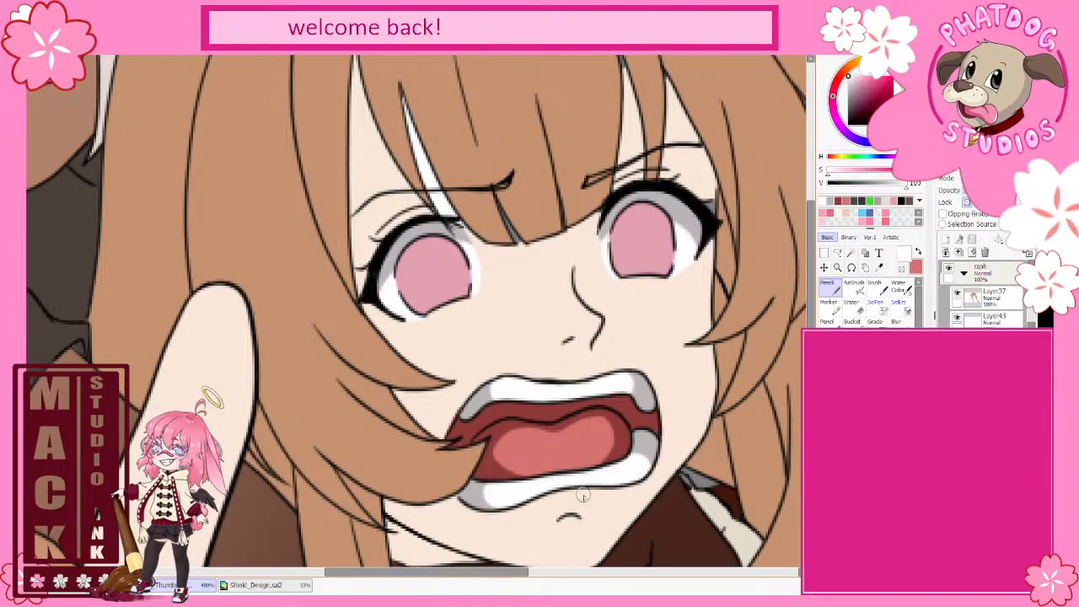
- Pick the shading grey and, in the Shield layer group, shade the edges of the angry white-haired character's clenched teeth
scroll(573, 506, down, 3)
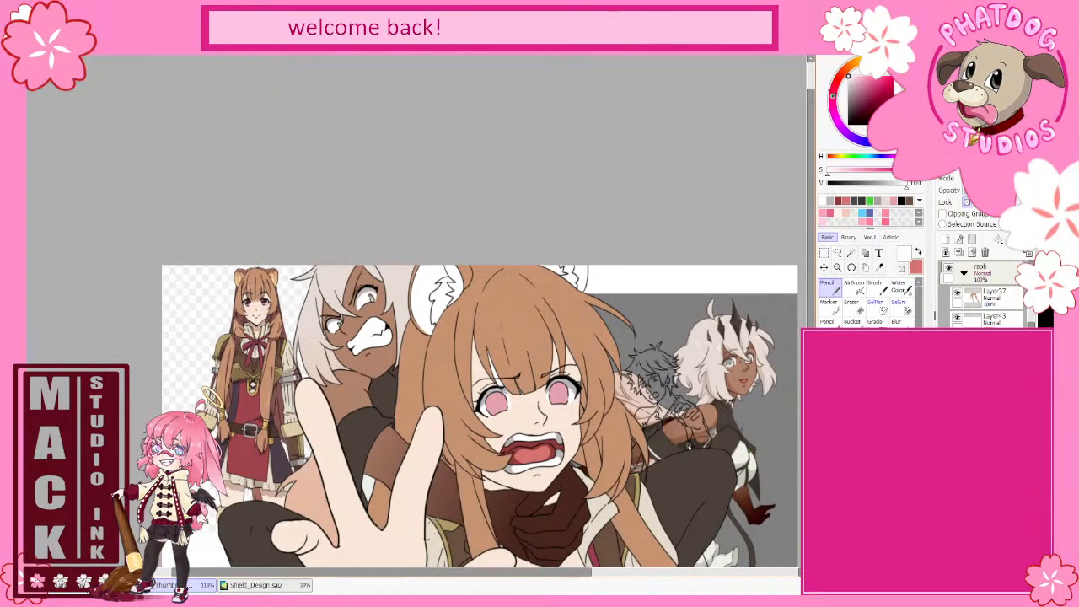
drag(810, 309, 811, 363)
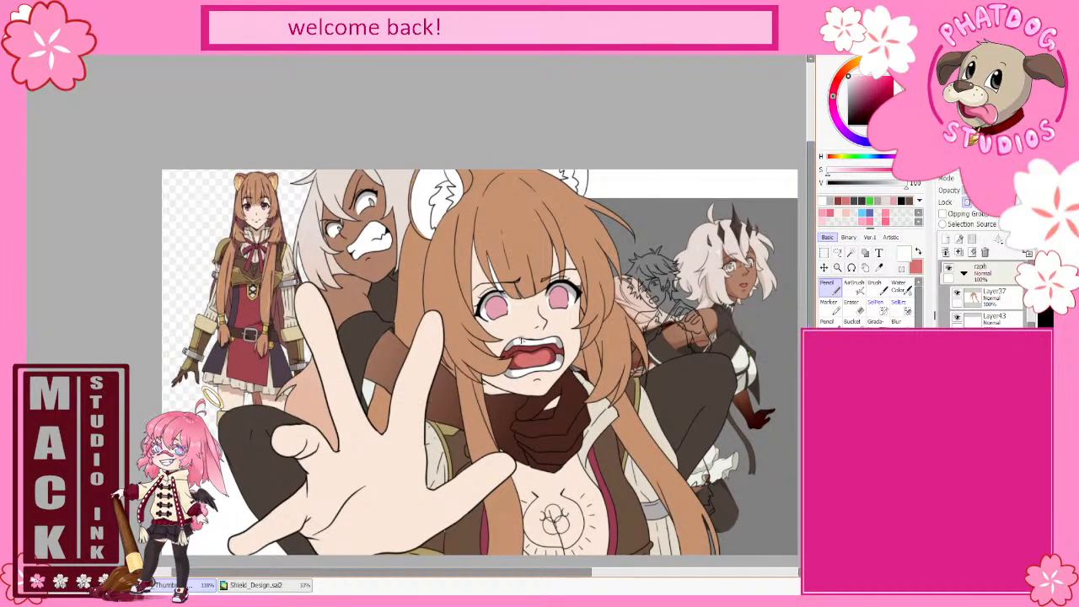
click(849, 88)
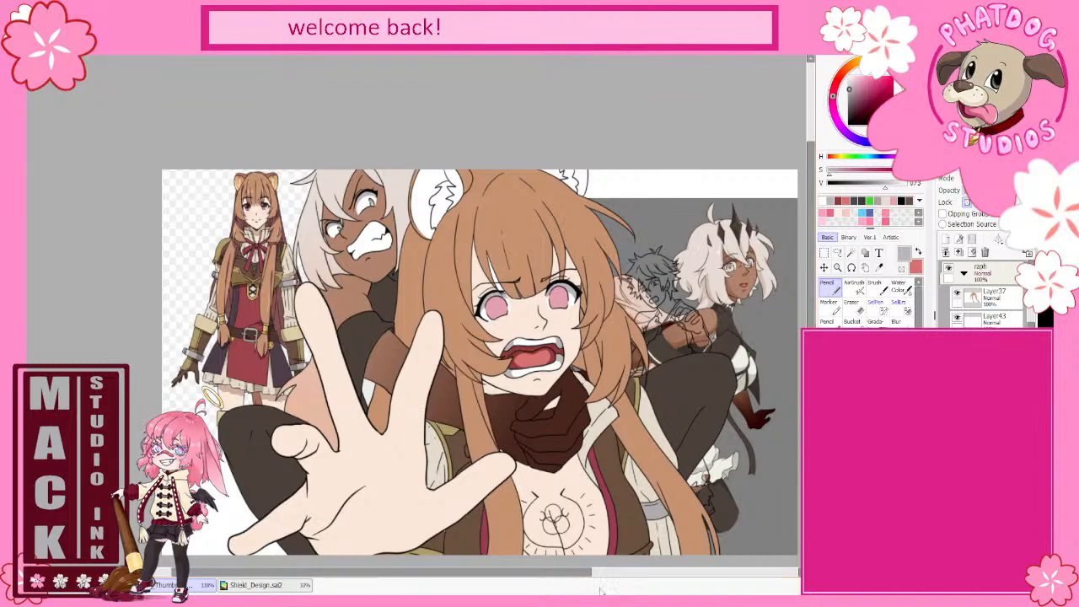
drag(581, 579, 526, 580)
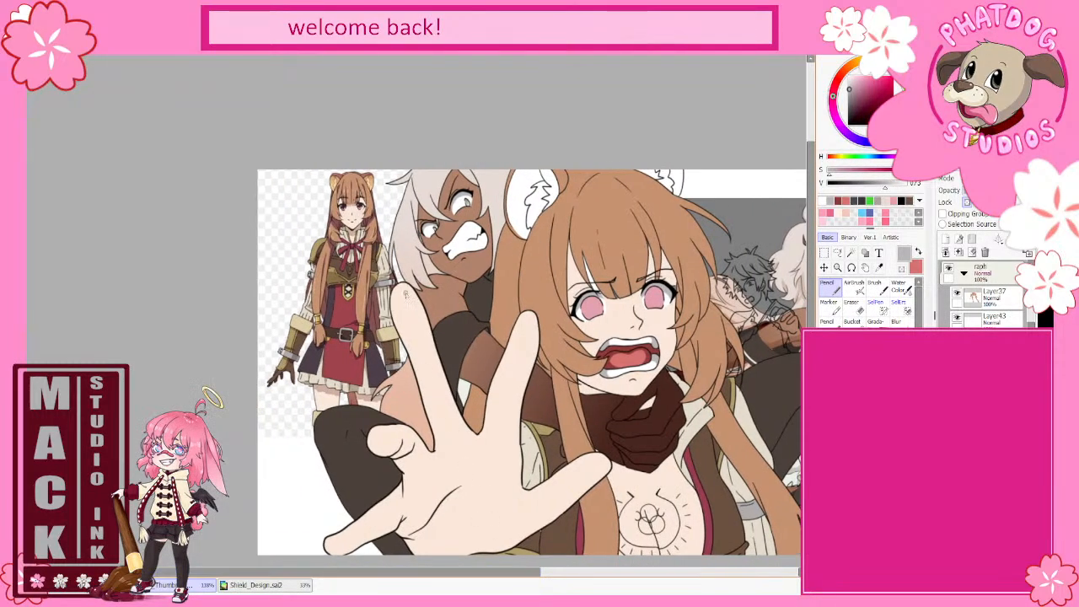
scroll(460, 196, up, 2)
click(964, 272)
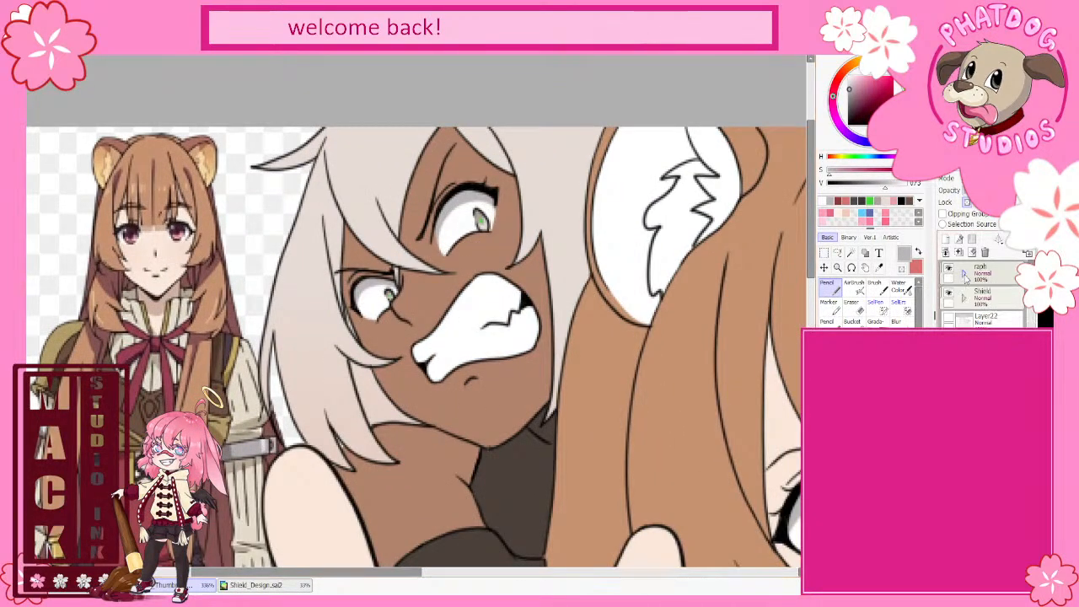
click(964, 298)
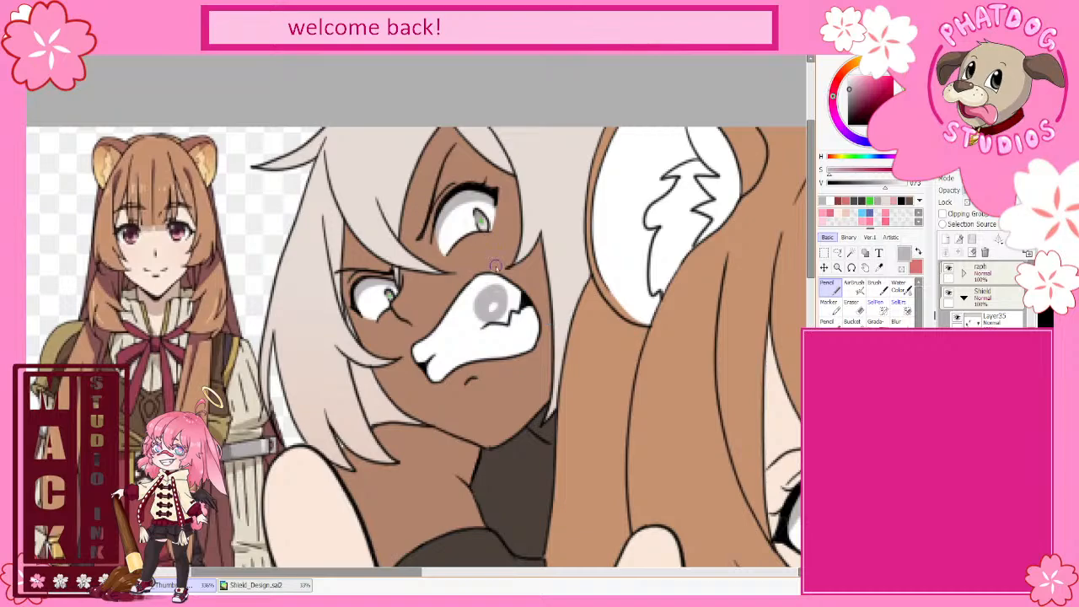
mouse_move(501, 289)
mouse_down()
mouse_move(501, 318)
mouse_move(506, 285)
mouse_move(462, 302)
mouse_up()
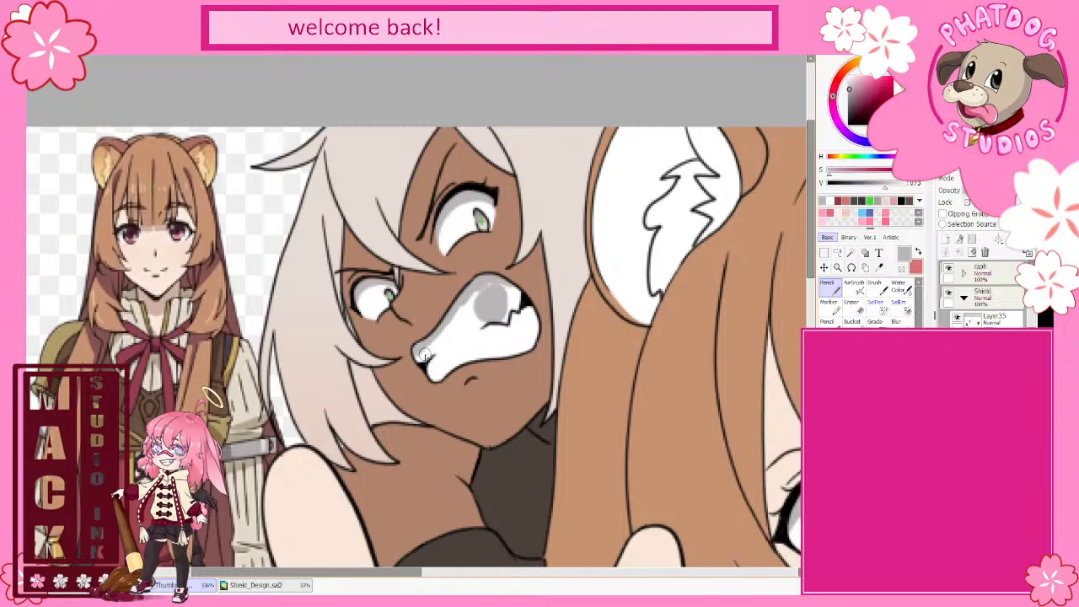
mouse_move(436, 371)
mouse_down()
mouse_move(472, 353)
mouse_move(452, 364)
mouse_move(532, 333)
mouse_up()
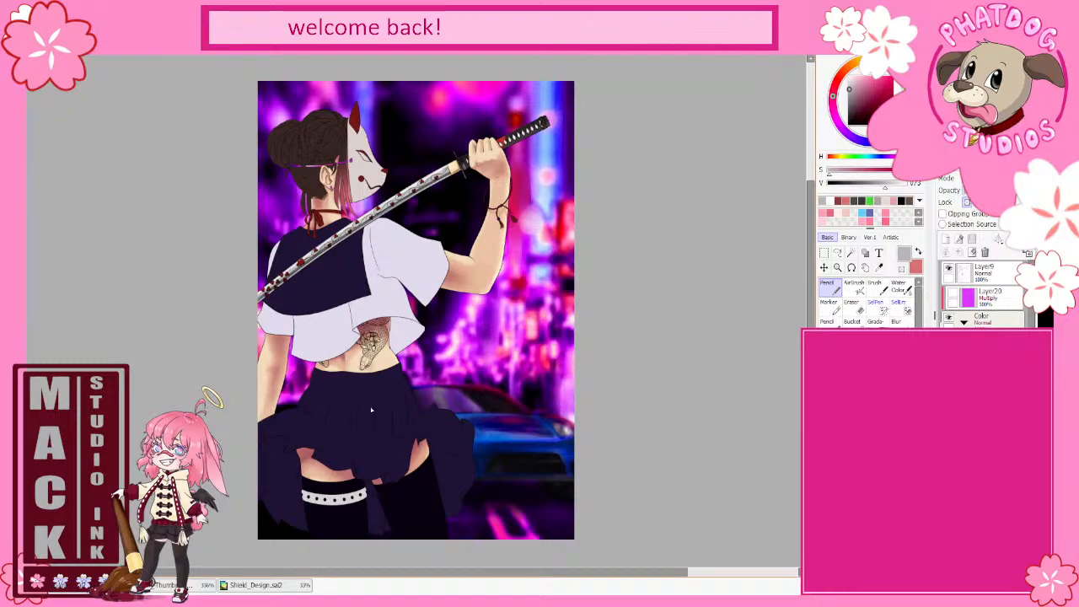
- Examine the neck, mask and katana details in the neon city illustration, and return to the thumbnail drawing
scroll(476, 364, up, 4)
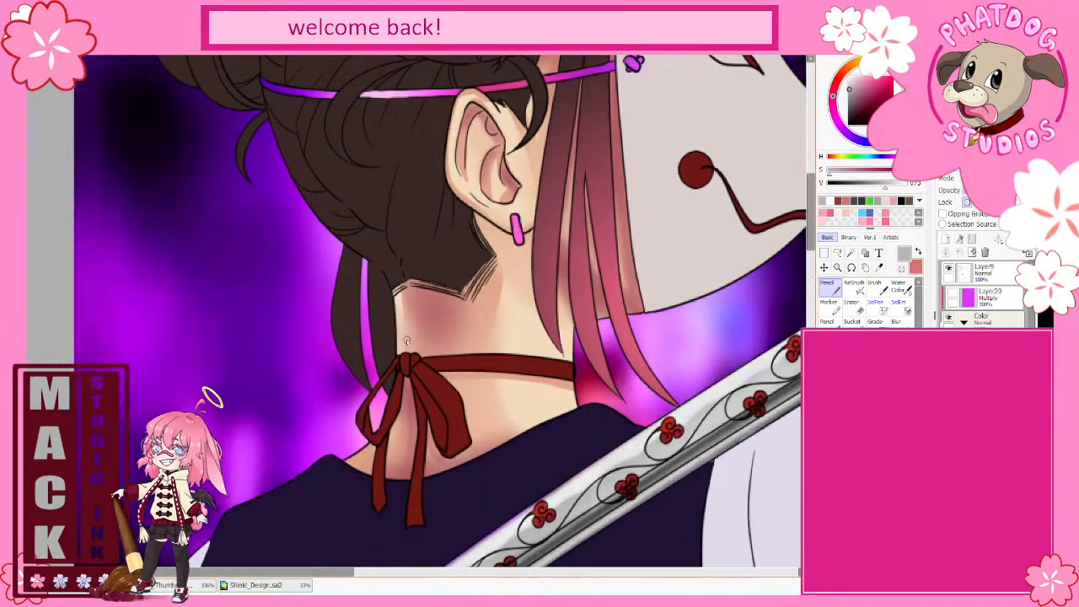
scroll(476, 364, down, 4)
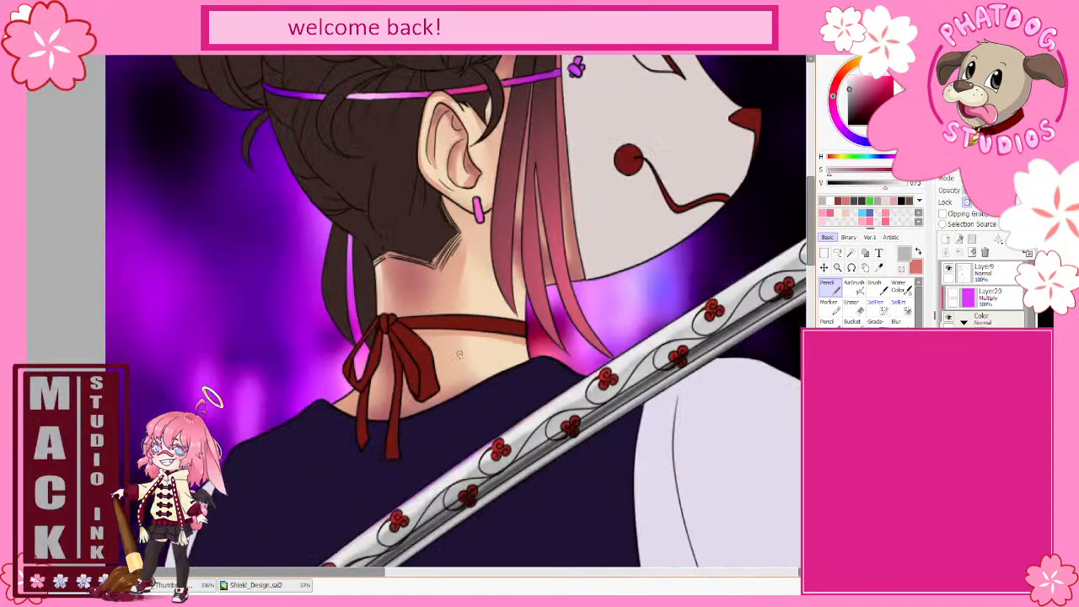
scroll(564, 434, up, 2)
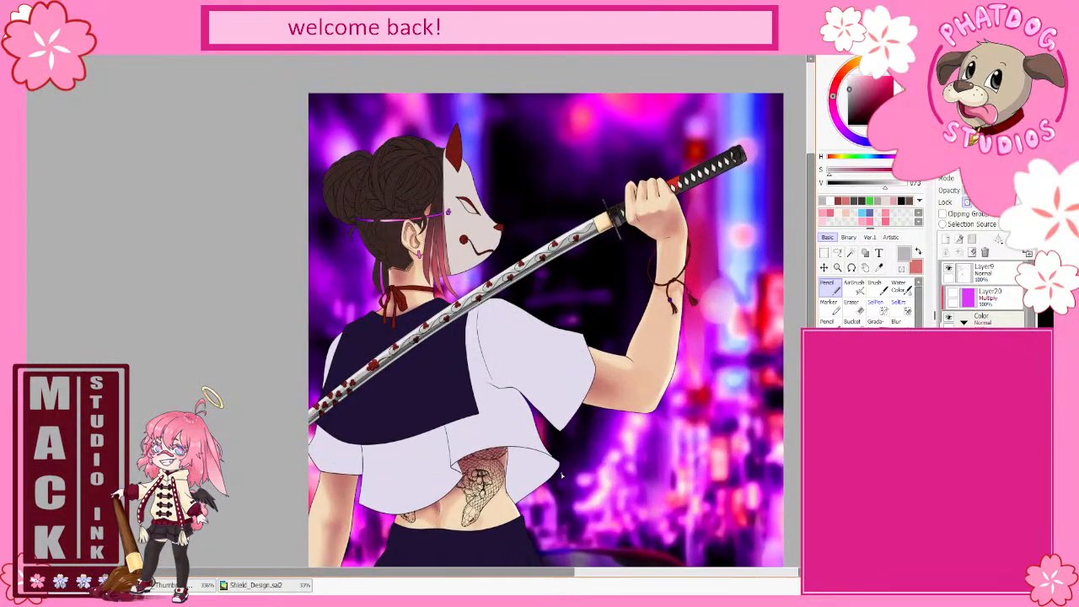
click(178, 585)
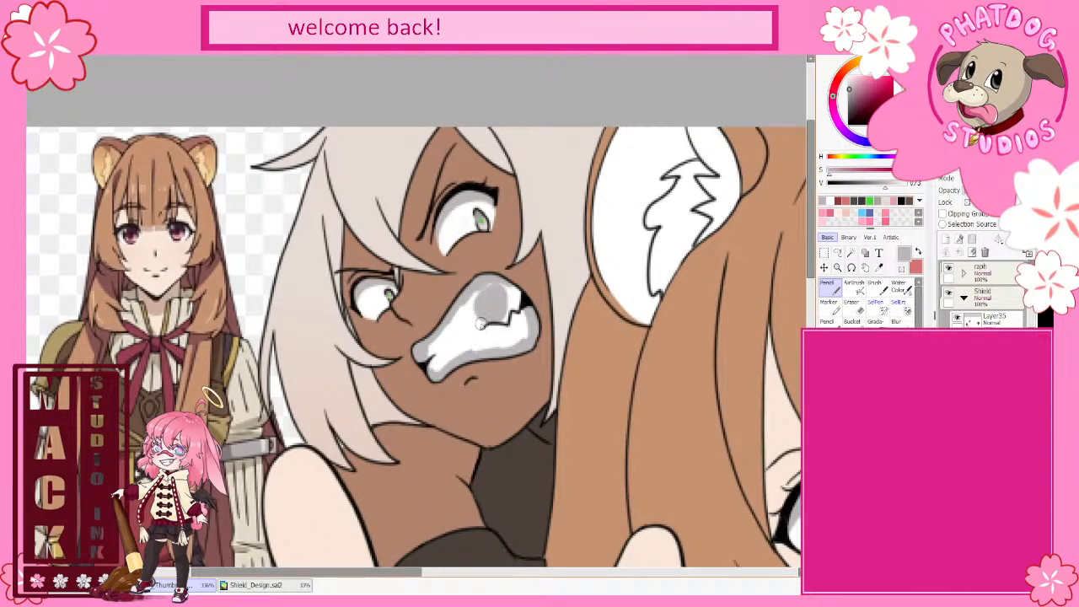
- Cover the angry white-haired character's clenched teeth in shading grey, switch to white and lock the layer's transparent pixels
mouse_move(478, 304)
mouse_down()
mouse_move(423, 354)
mouse_move(442, 327)
mouse_move(455, 329)
mouse_move(422, 373)
mouse_move(471, 343)
mouse_move(461, 351)
mouse_move(483, 319)
mouse_move(435, 370)
mouse_move(420, 353)
mouse_move(524, 339)
mouse_move(514, 346)
mouse_move(525, 322)
mouse_move(502, 288)
mouse_move(525, 312)
mouse_move(490, 283)
mouse_move(511, 293)
mouse_move(480, 331)
mouse_move(525, 311)
mouse_up()
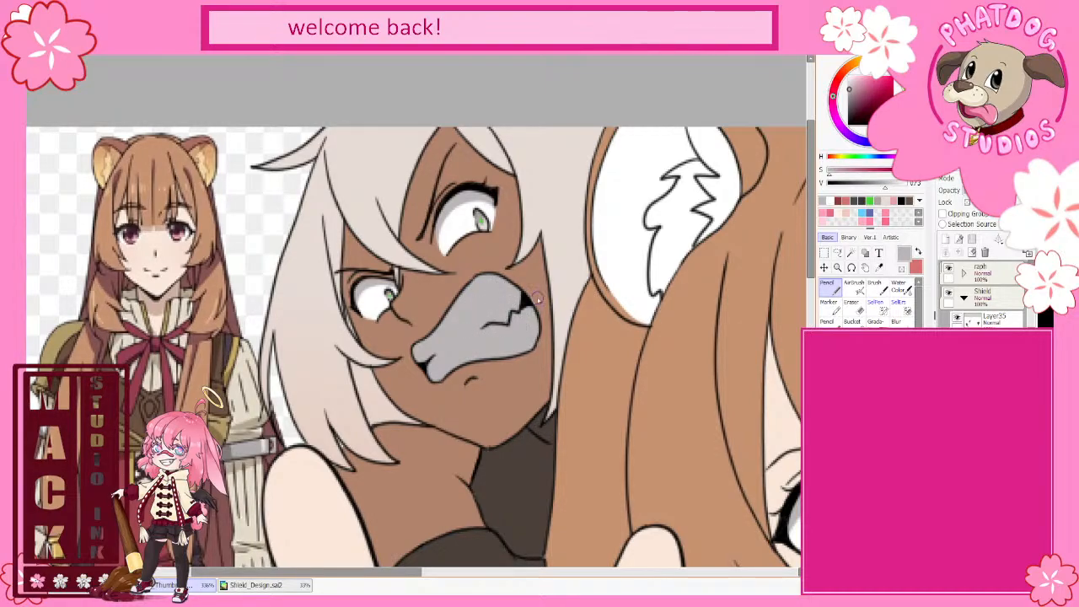
key(x)
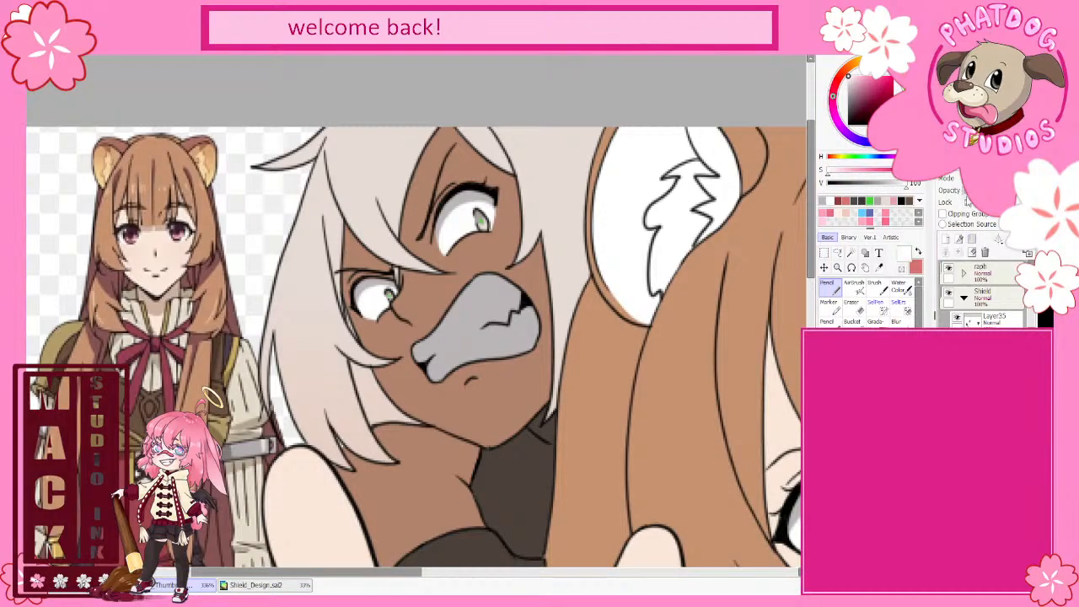
click(968, 202)
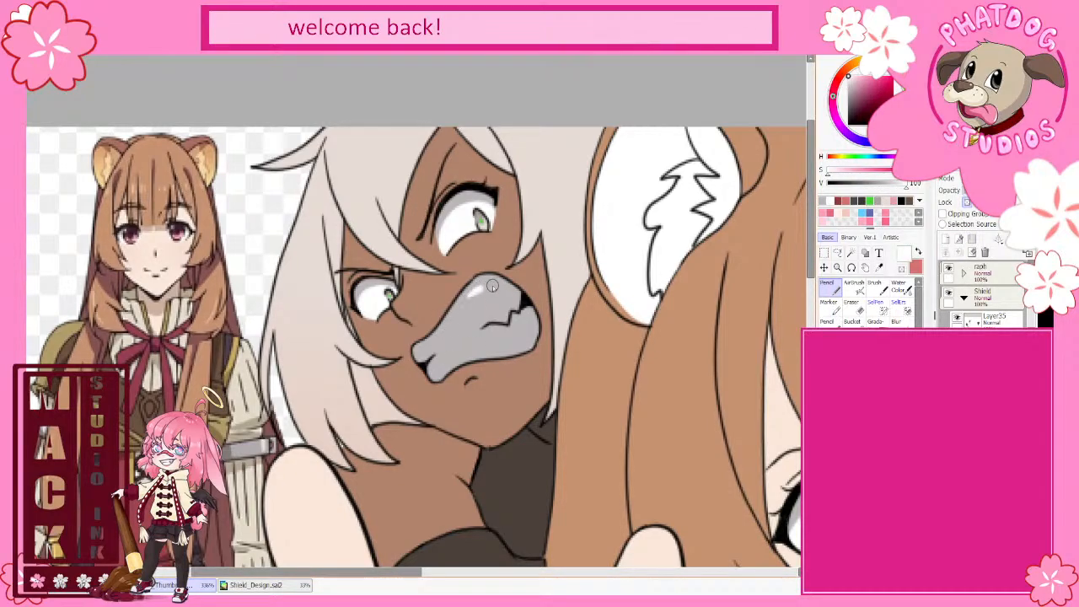
- Paint white over the middle of the upper and lower clenched teeth, leaving soft grey shading along the edges and bite line
mouse_move(502, 293)
mouse_down()
mouse_move(496, 317)
mouse_move(478, 316)
mouse_move(430, 350)
mouse_move(469, 295)
mouse_move(489, 298)
mouse_move(470, 300)
mouse_up()
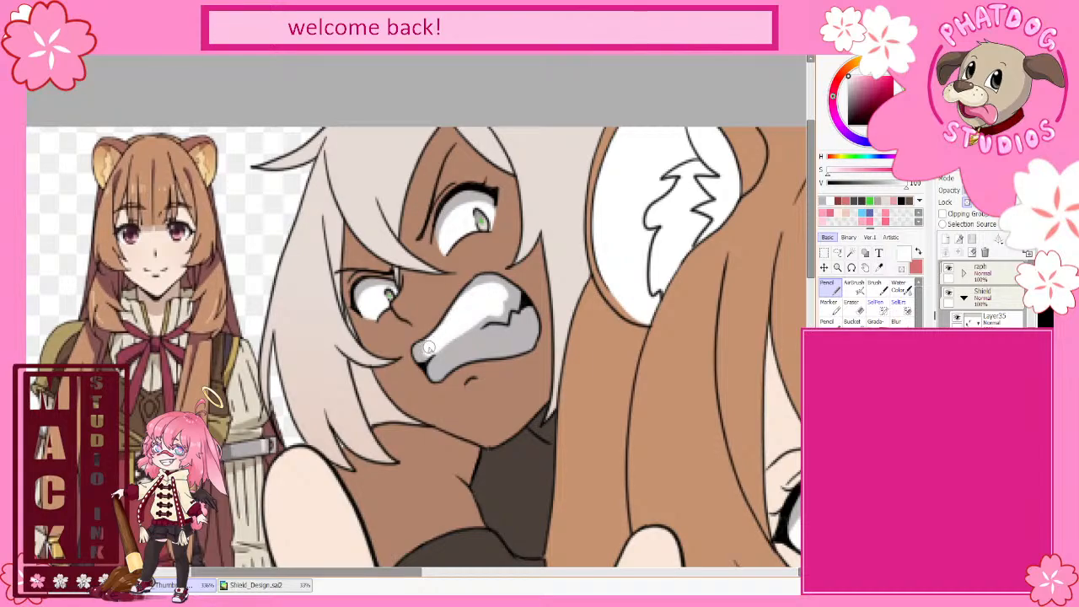
drag(438, 367, 442, 362)
mouse_move(495, 338)
mouse_down()
mouse_move(518, 345)
mouse_move(444, 367)
mouse_move(500, 346)
mouse_move(473, 346)
mouse_move(516, 337)
mouse_up()
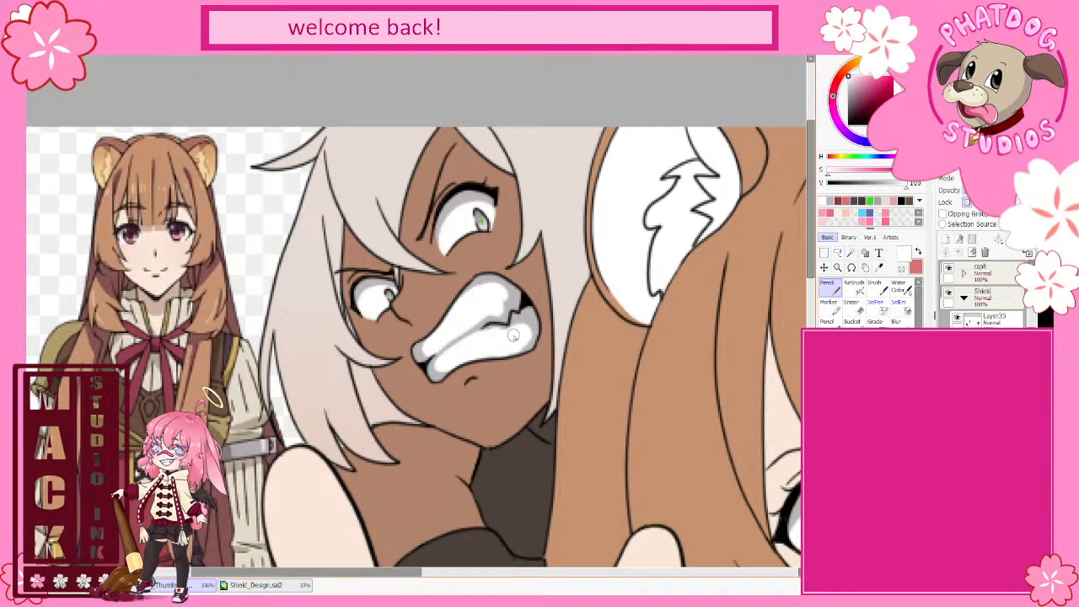
drag(518, 326, 484, 311)
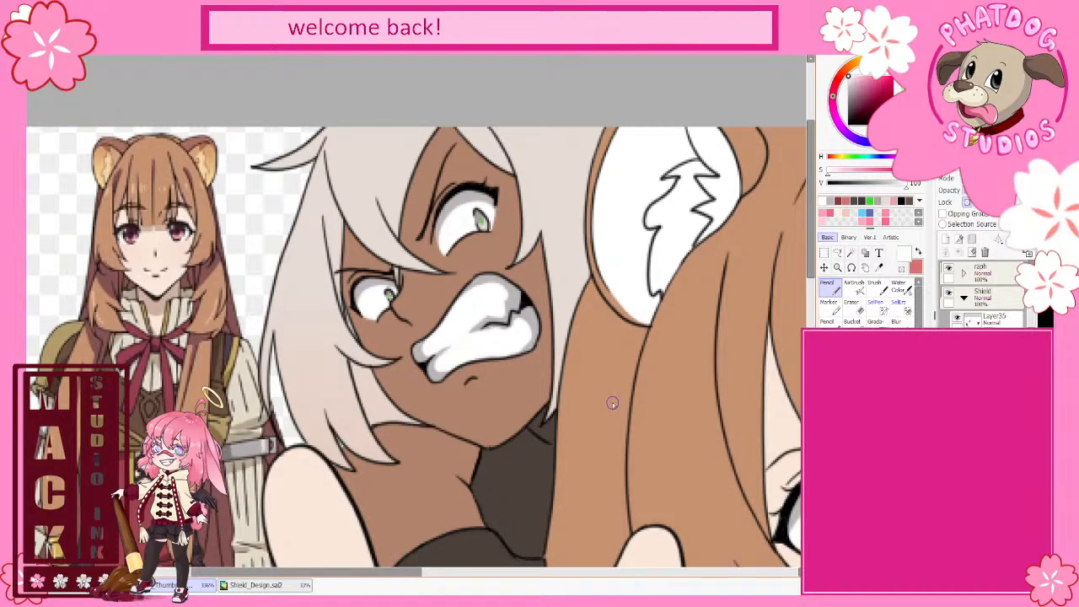
- Sample the dark purple from the eye of the full-body reference girl
scroll(614, 397, down, 4)
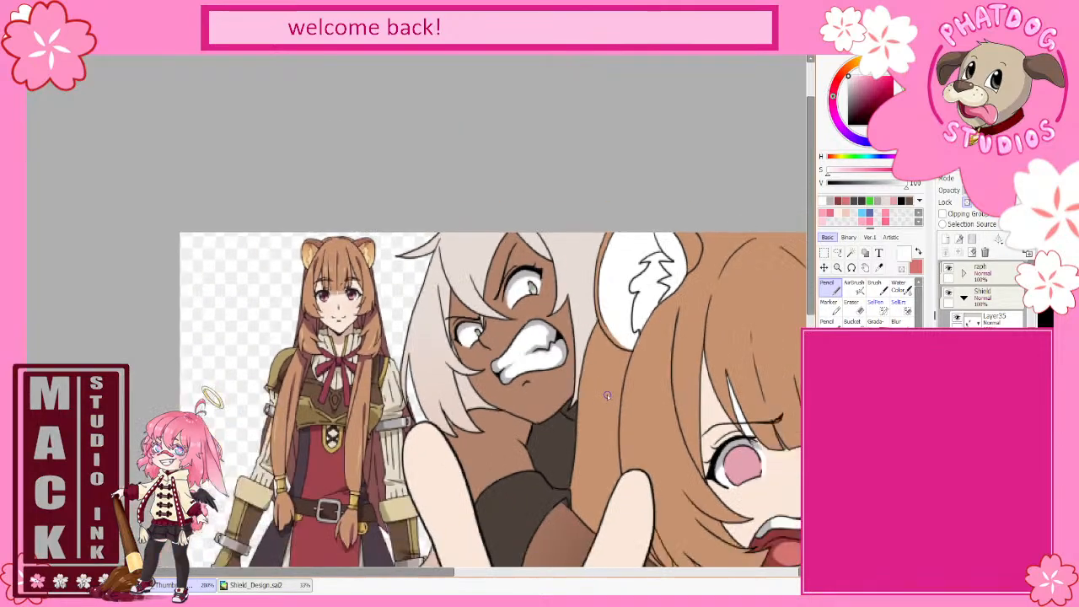
scroll(503, 549, down, 1)
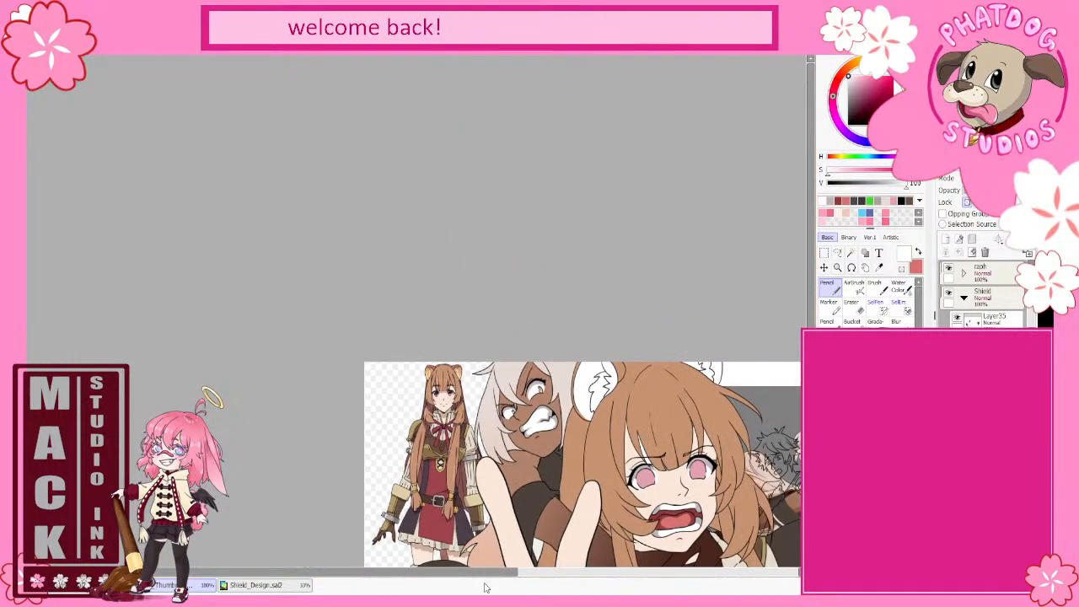
drag(481, 578, 744, 521)
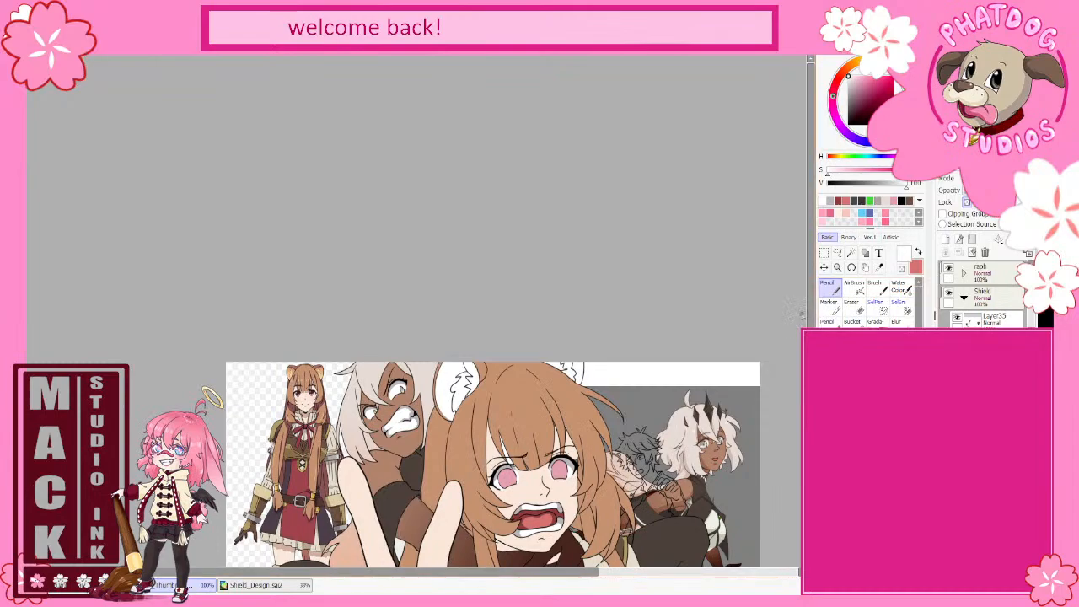
scroll(744, 521, down, 3)
scroll(294, 275, up, 8)
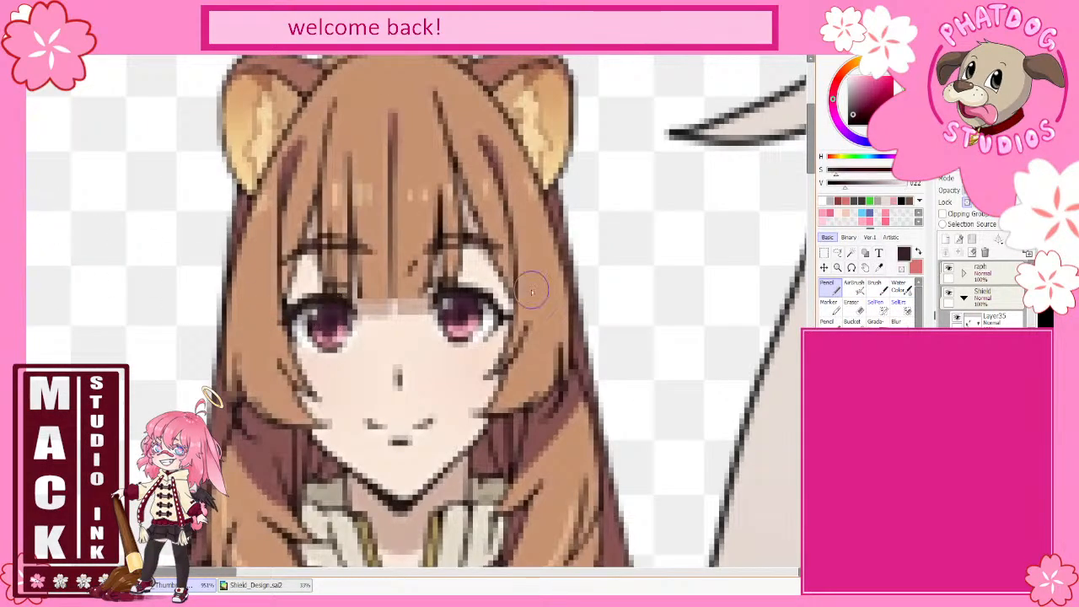
key(x)
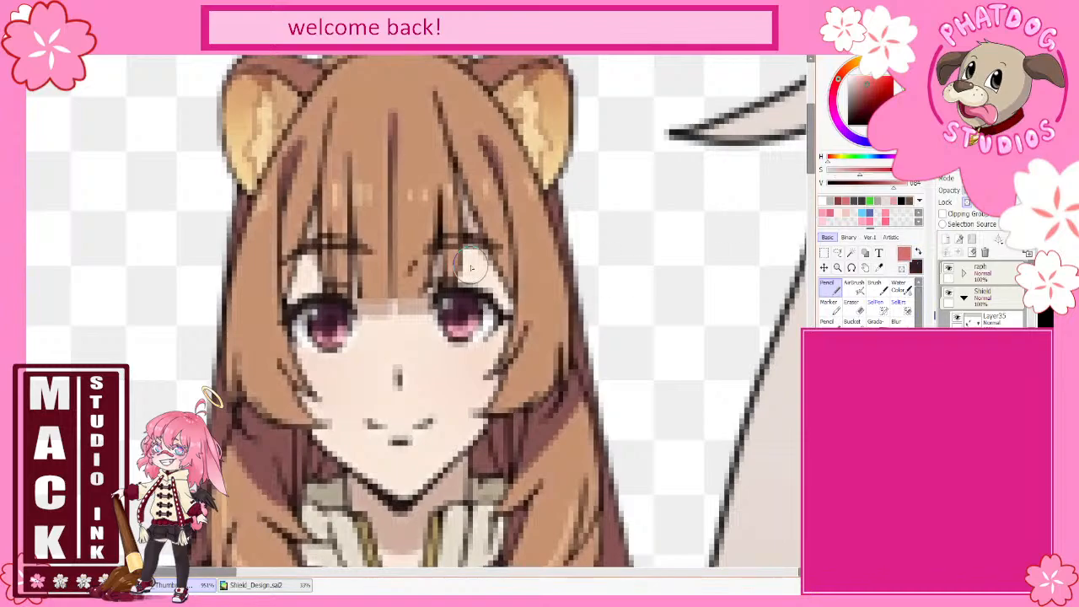
alt+click(332, 321)
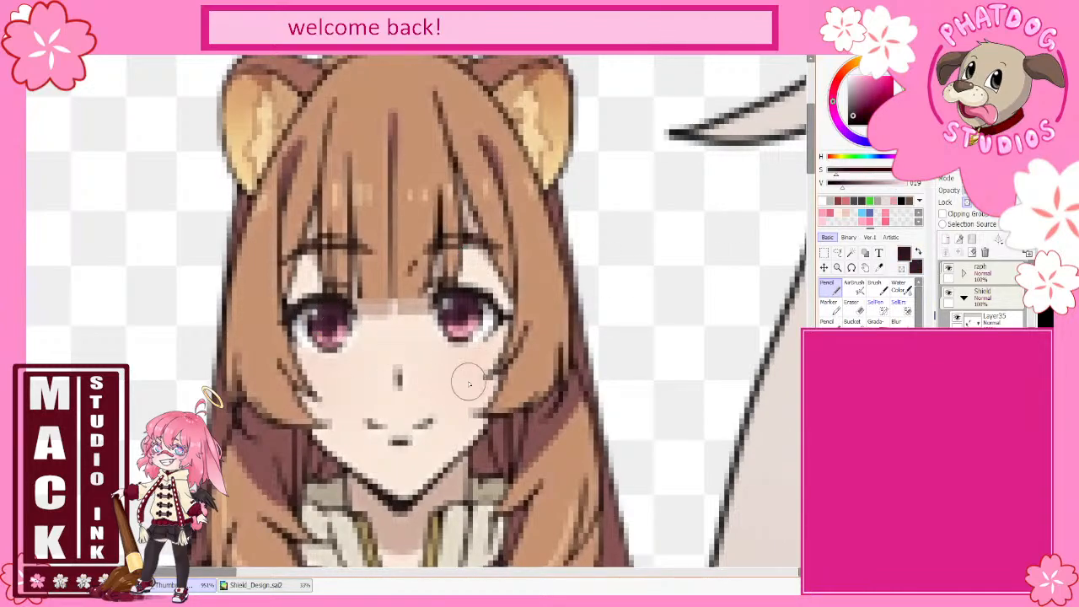
- Expand the raph layer group to work on the brown-haired girl's eyes
scroll(481, 392, down, 4)
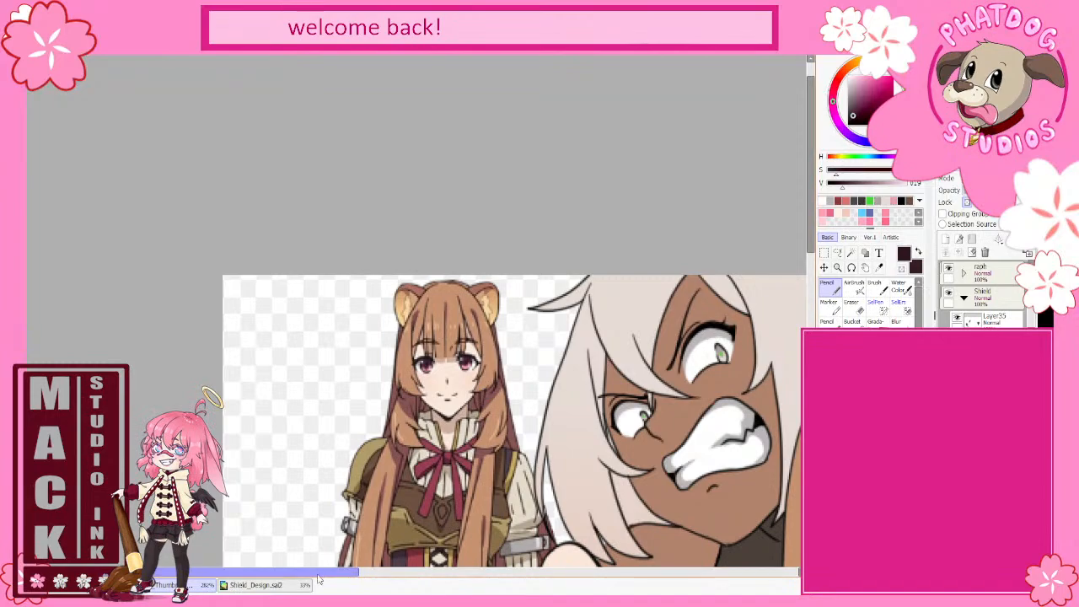
scroll(485, 394, up, 4)
scroll(786, 472, down, 4)
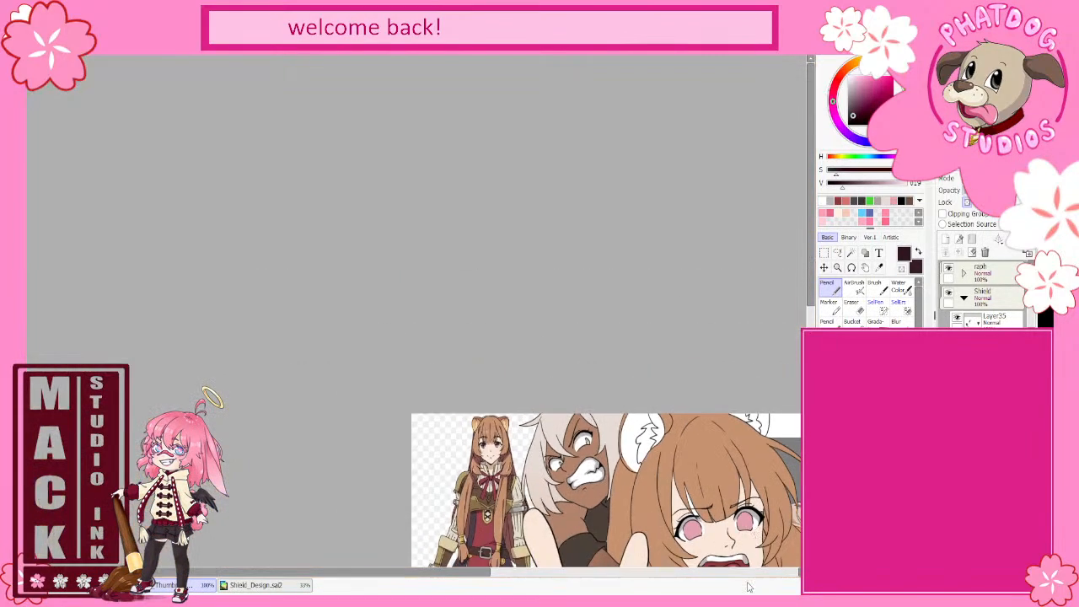
scroll(786, 472, up, 5)
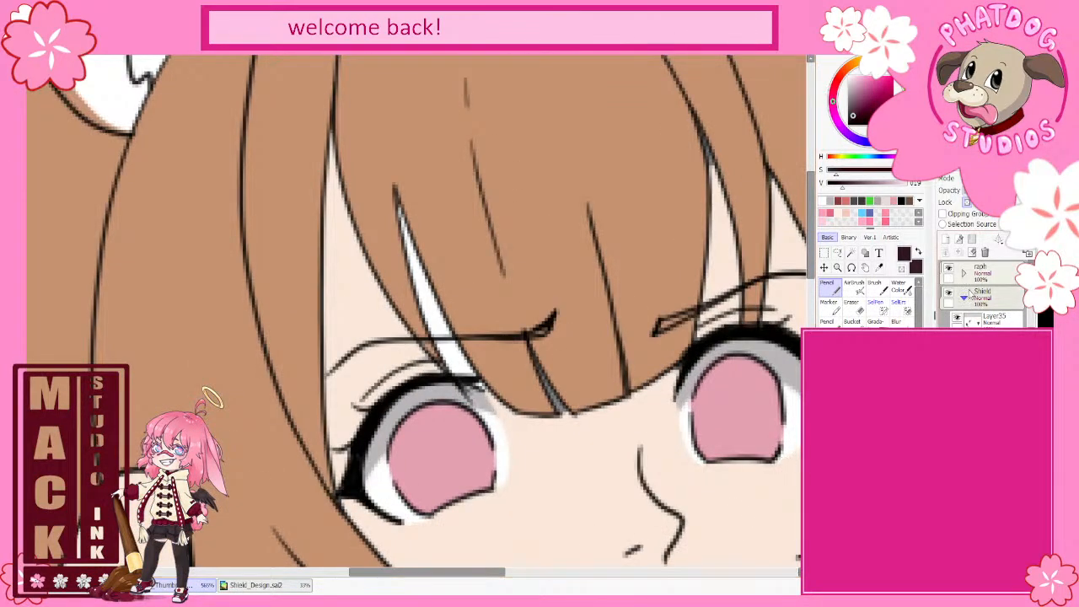
click(964, 273)
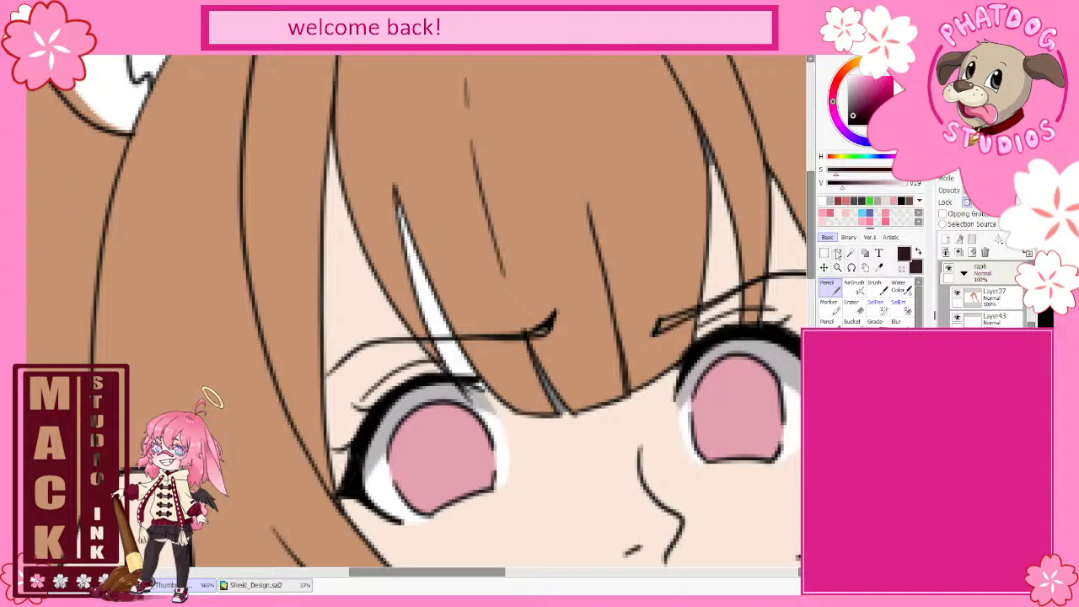
- Pick a dark plum from the reference girl's eye and paint the pupil and upper iris shadow in the brown-haired girl's first eye
scroll(413, 312, down, 5)
scroll(202, 253, up, 6)
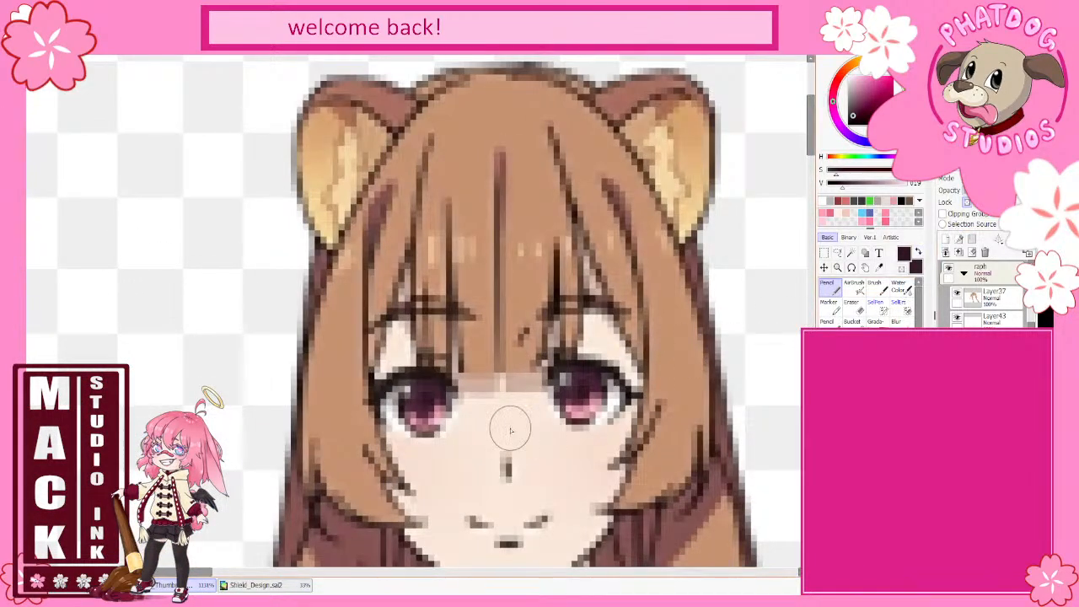
scroll(593, 384, down, 5)
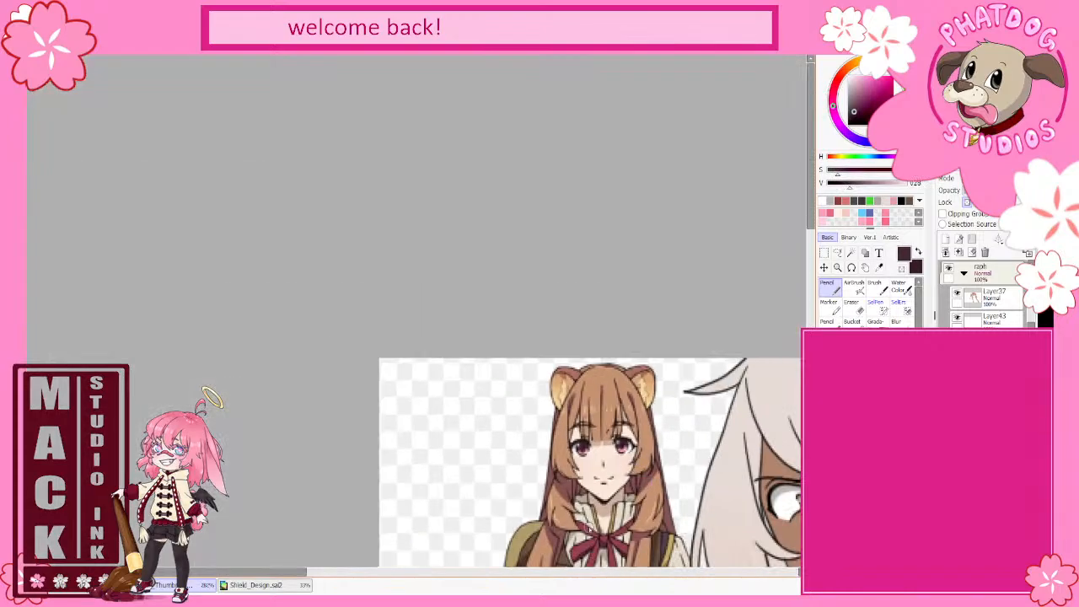
drag(290, 574, 530, 583)
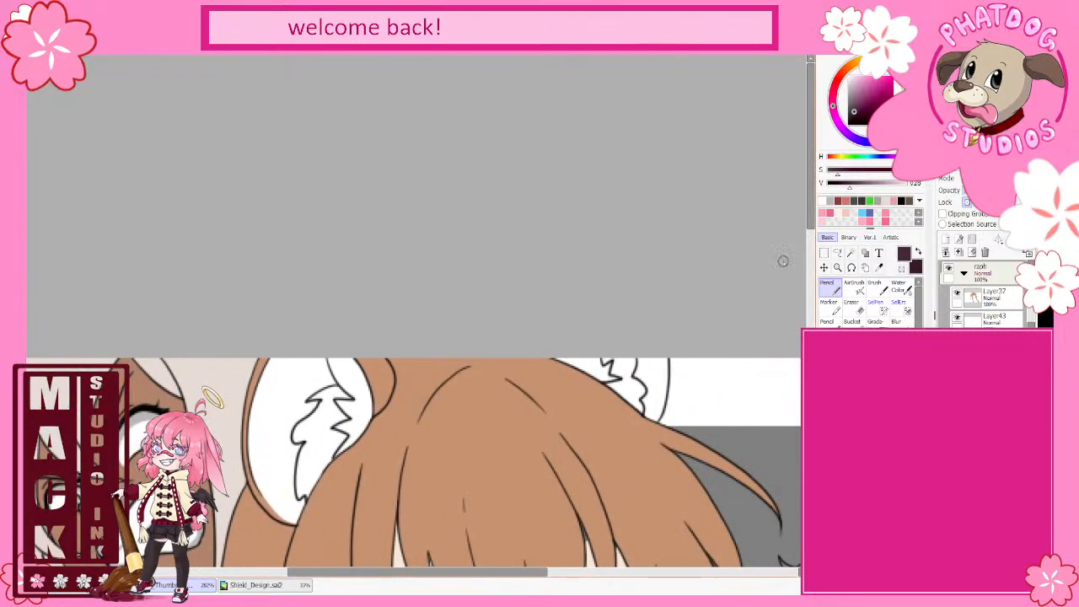
drag(814, 218, 814, 278)
scroll(497, 409, up, 4)
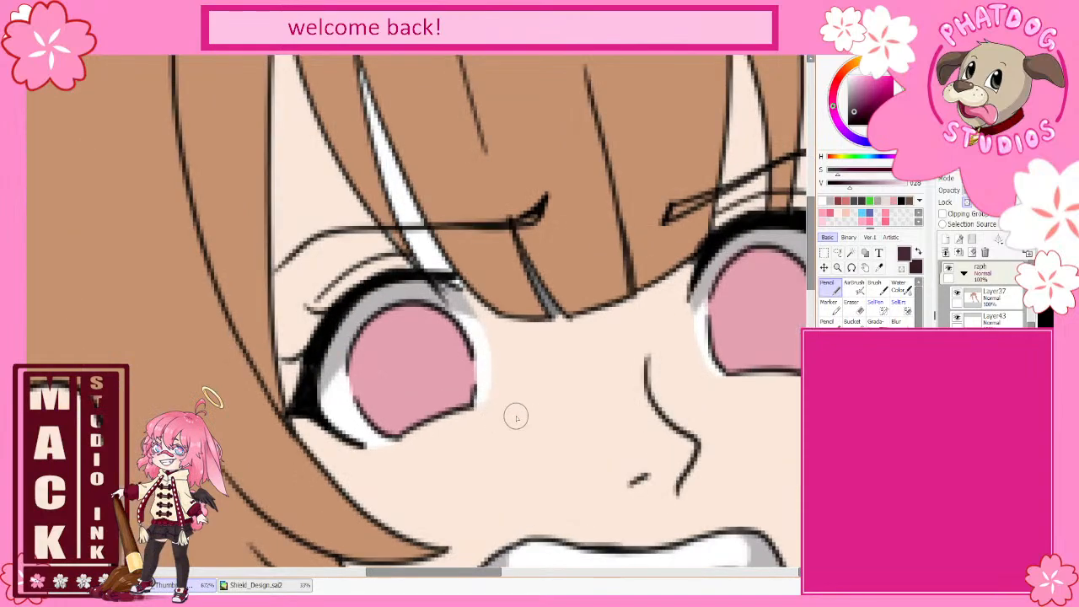
drag(414, 374, 412, 342)
mouse_move(363, 389)
mouse_down()
mouse_move(378, 364)
mouse_move(427, 334)
mouse_move(461, 336)
mouse_up()
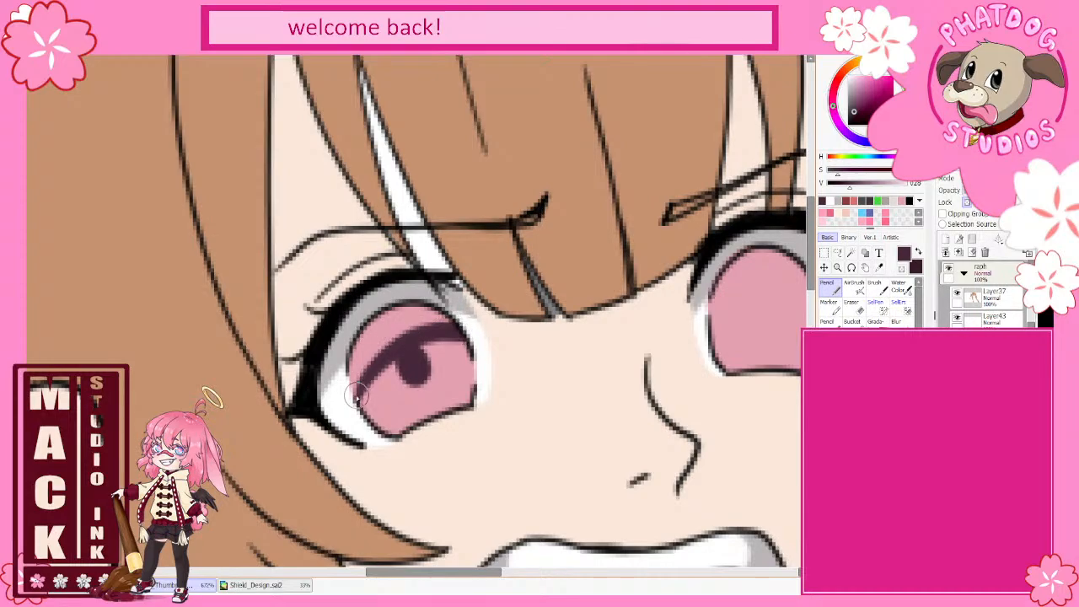
mouse_move(353, 368)
mouse_down()
mouse_move(357, 393)
mouse_move(363, 340)
mouse_move(357, 369)
mouse_move(362, 347)
mouse_move(378, 336)
mouse_move(376, 351)
mouse_move(392, 331)
mouse_move(370, 334)
mouse_move(387, 331)
mouse_move(369, 343)
mouse_move(422, 321)
mouse_move(383, 320)
mouse_move(441, 323)
mouse_move(428, 315)
mouse_move(399, 321)
mouse_up()
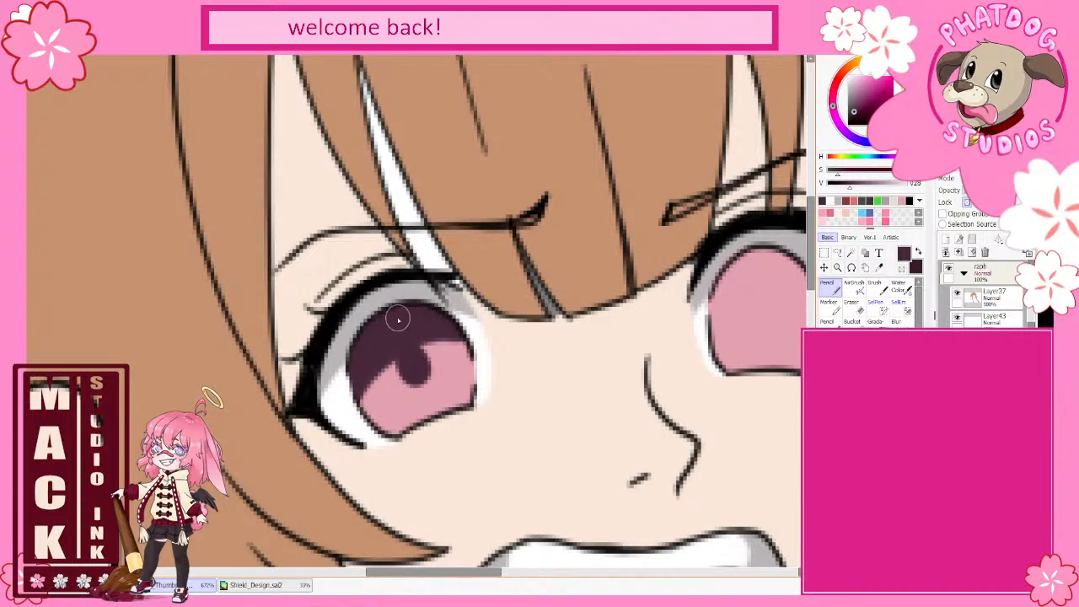
- Paint the same plum pupil and upper iris shadow in the girl's other eye, and darken both pupils with a deeper purple
drag(477, 575, 512, 573)
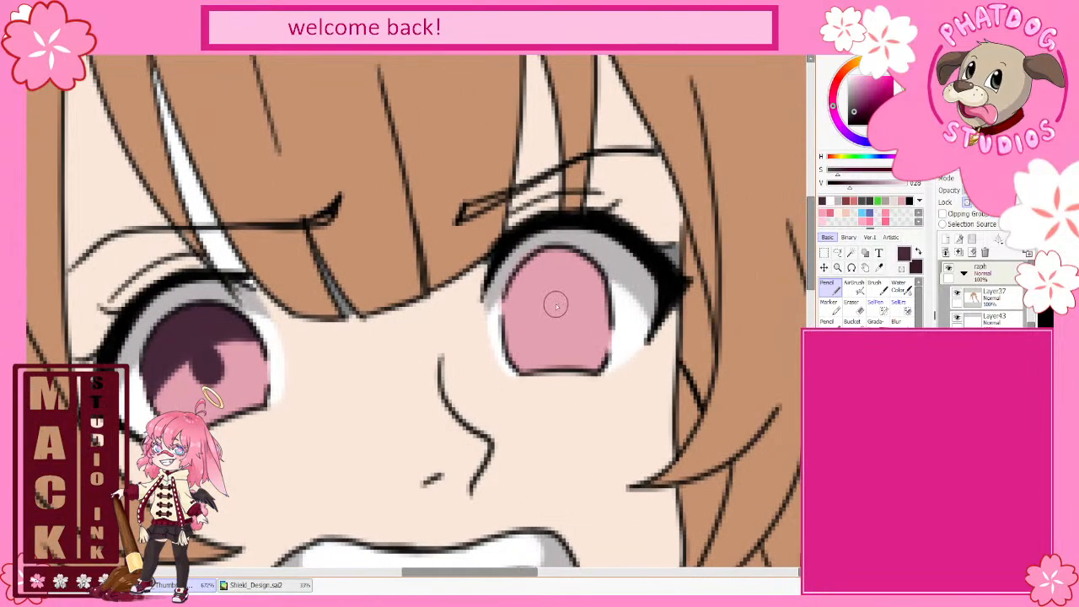
mouse_move(559, 306)
mouse_down()
mouse_move(561, 329)
mouse_move(550, 286)
mouse_move(609, 304)
mouse_move(561, 308)
mouse_move(556, 295)
mouse_move(558, 307)
mouse_up()
mouse_move(557, 315)
mouse_down()
mouse_move(552, 280)
mouse_move(512, 290)
mouse_move(495, 319)
mouse_move(542, 254)
mouse_move(521, 268)
mouse_move(587, 259)
mouse_move(576, 265)
mouse_move(607, 279)
mouse_move(619, 306)
mouse_up()
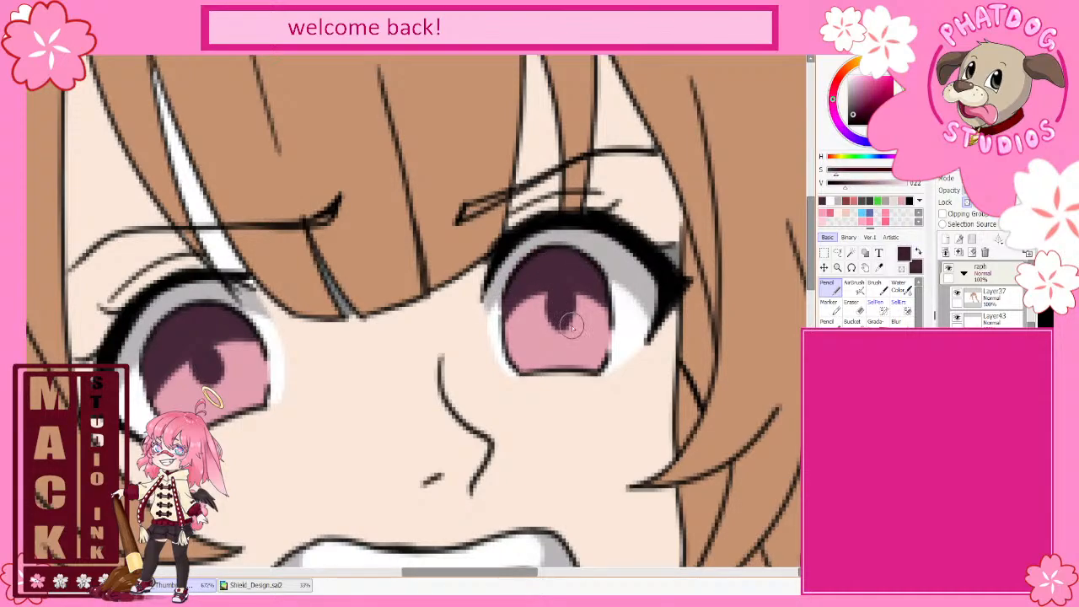
drag(553, 302, 564, 323)
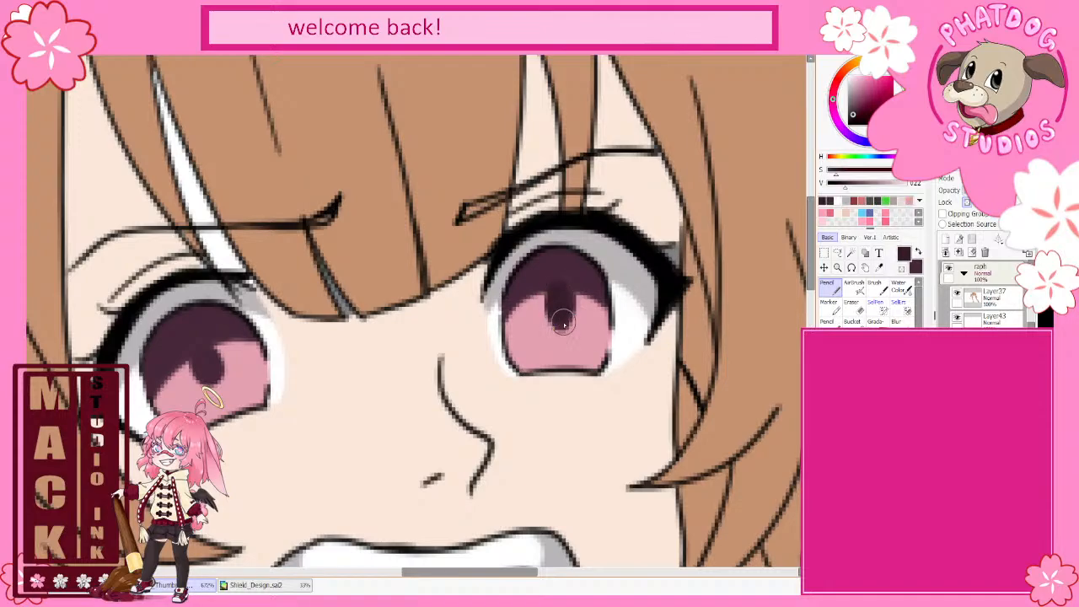
drag(198, 352, 210, 374)
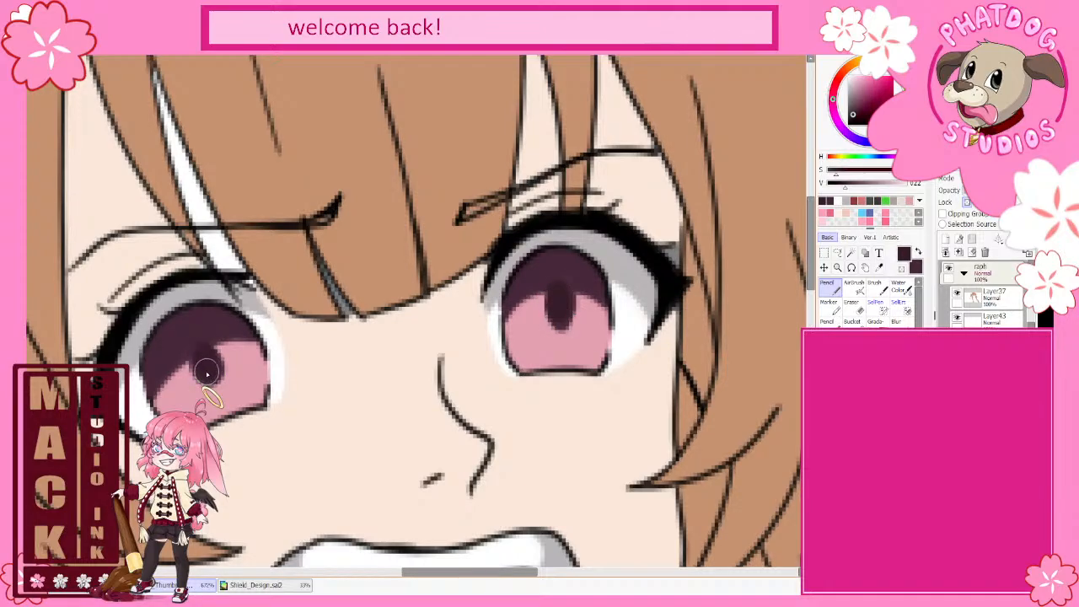
- Blend the lower edge of the dark iris shading into the pink in both eyes with the Water Color brush
scroll(186, 466, down, 3)
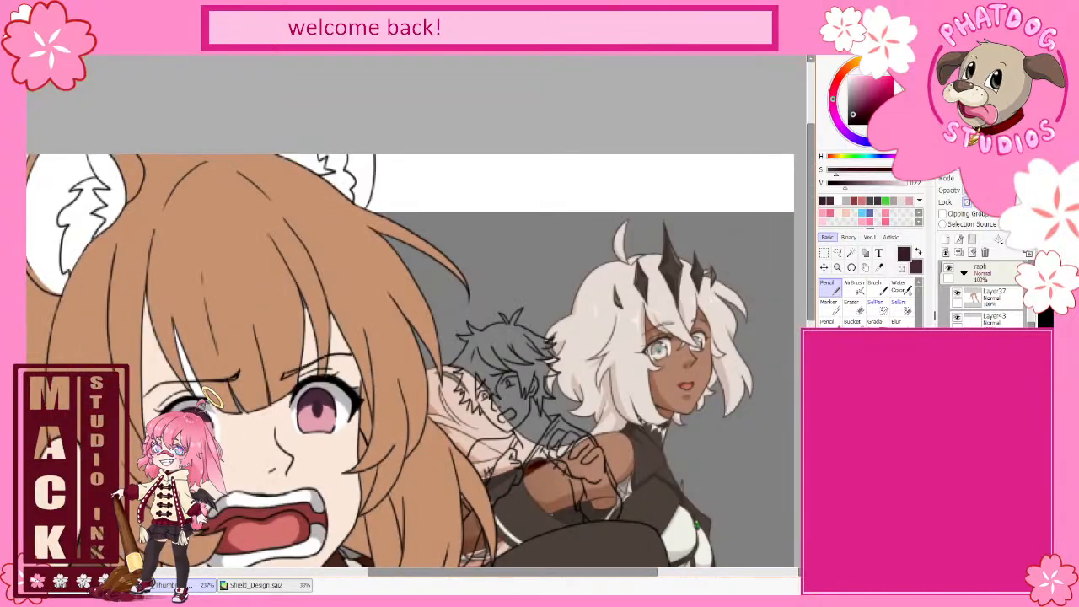
scroll(278, 379, up, 3)
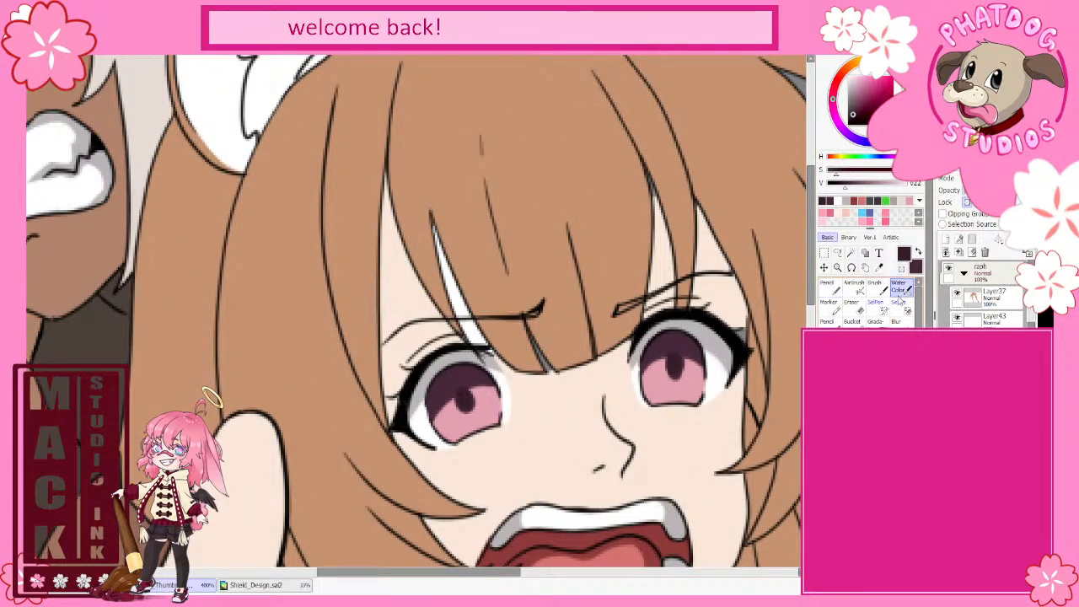
click(830, 306)
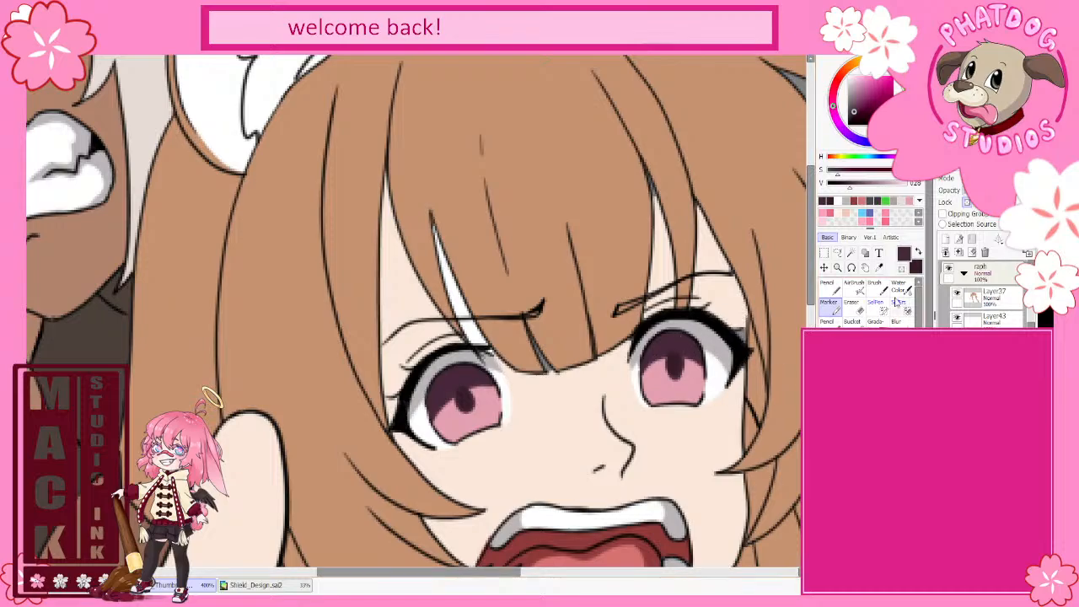
click(898, 286)
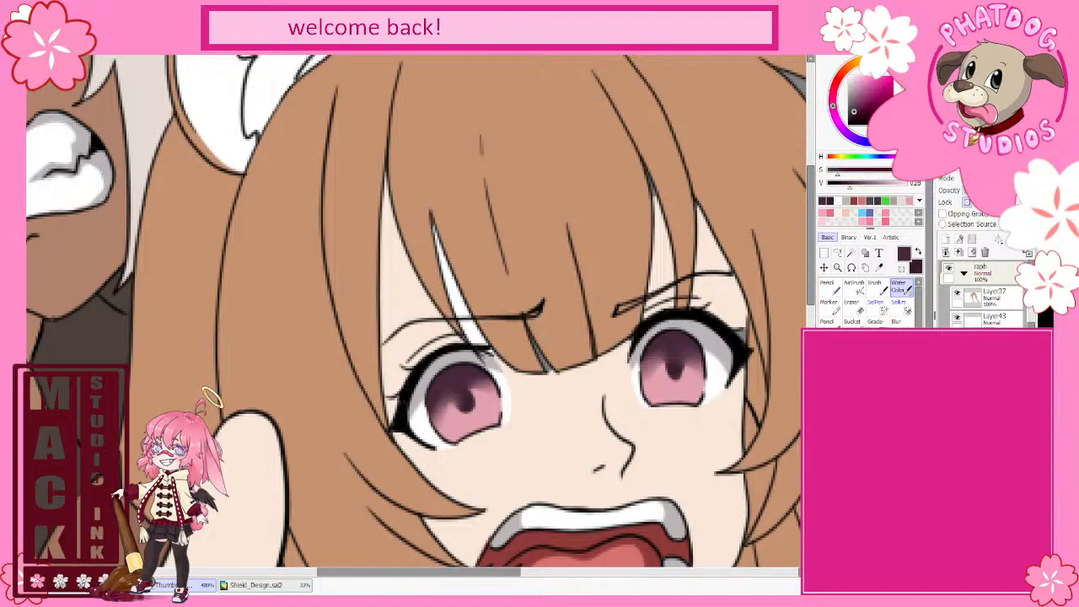
- Sample another dark purple from the reference girl's eye and return to the brown-haired girl's eyes in the drawing
scroll(363, 354, down, 5)
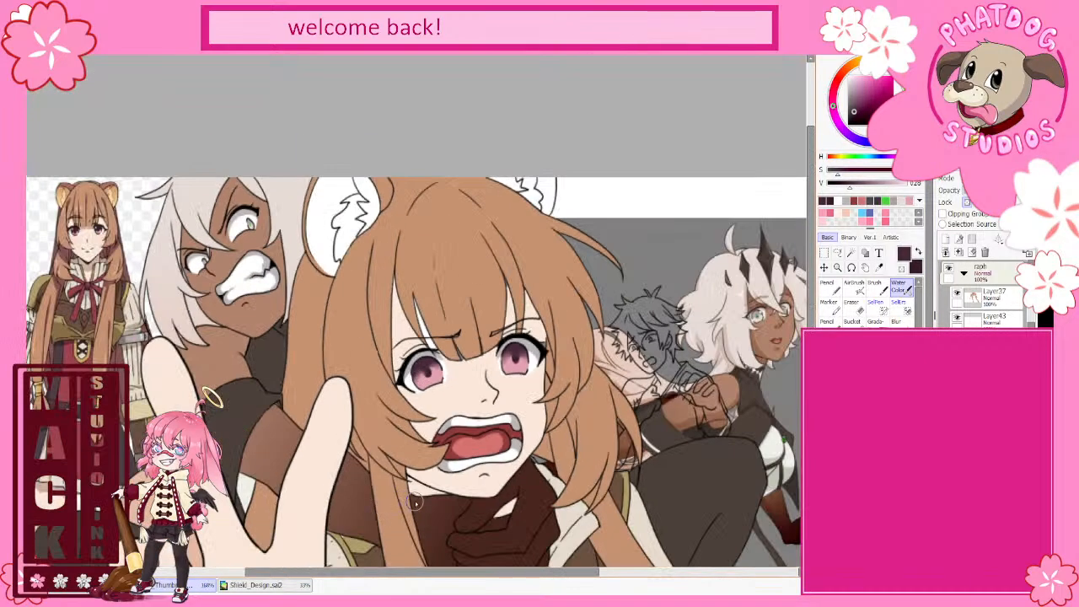
drag(465, 574, 317, 574)
scroll(424, 219, up, 6)
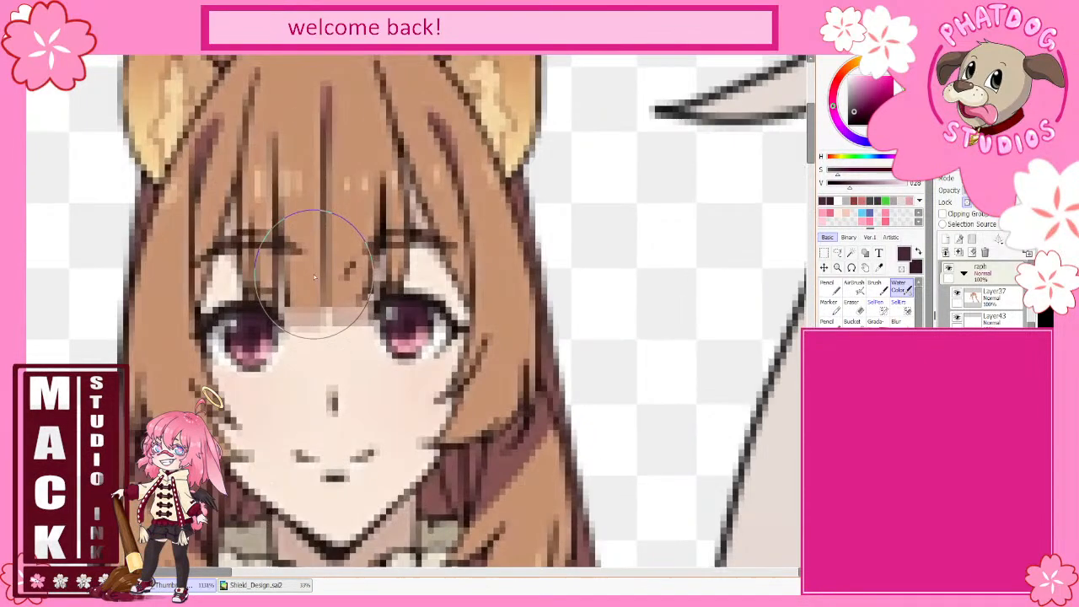
alt+click(388, 337)
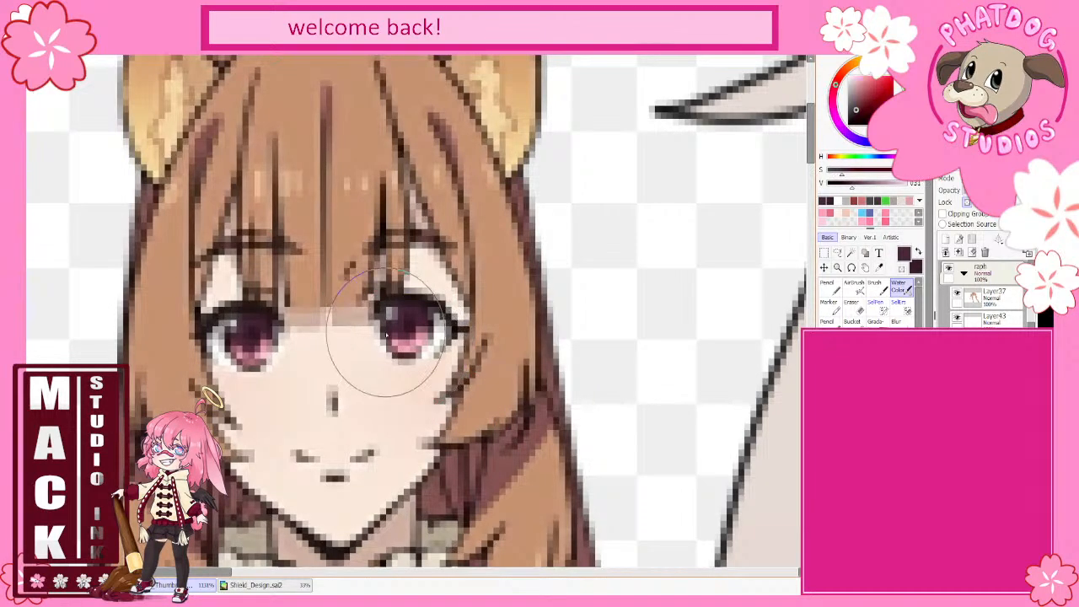
scroll(392, 333, down, 5)
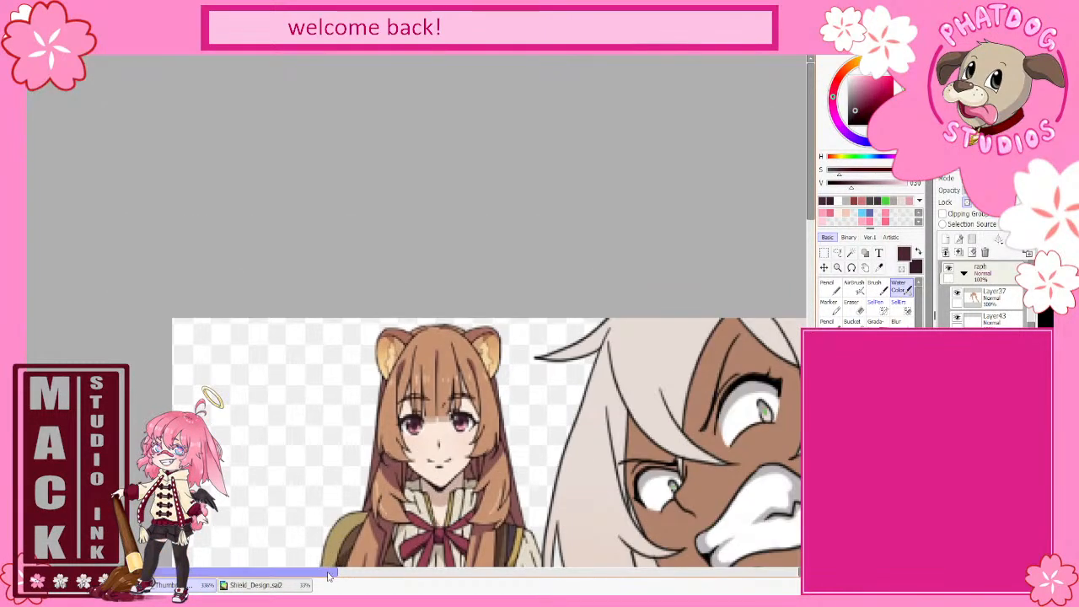
scroll(452, 582, up, 5)
scroll(453, 574, down, 5)
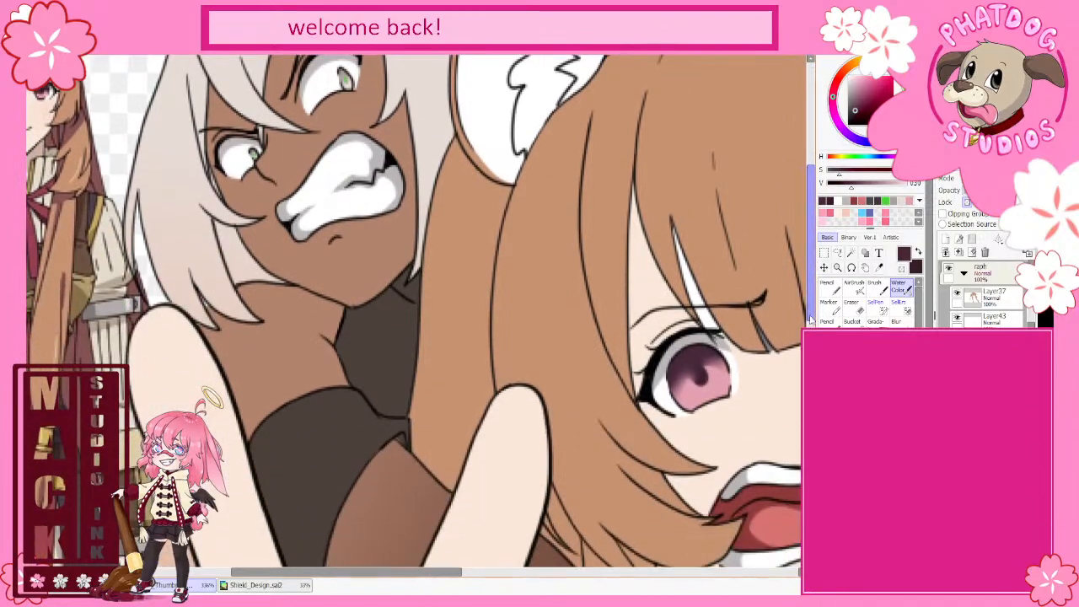
- Pick a pale pink based on the brown-haired girl's iris colour and dot small Pencil highlights in both lower irises
drag(453, 574, 551, 588)
scroll(506, 399, up, 1)
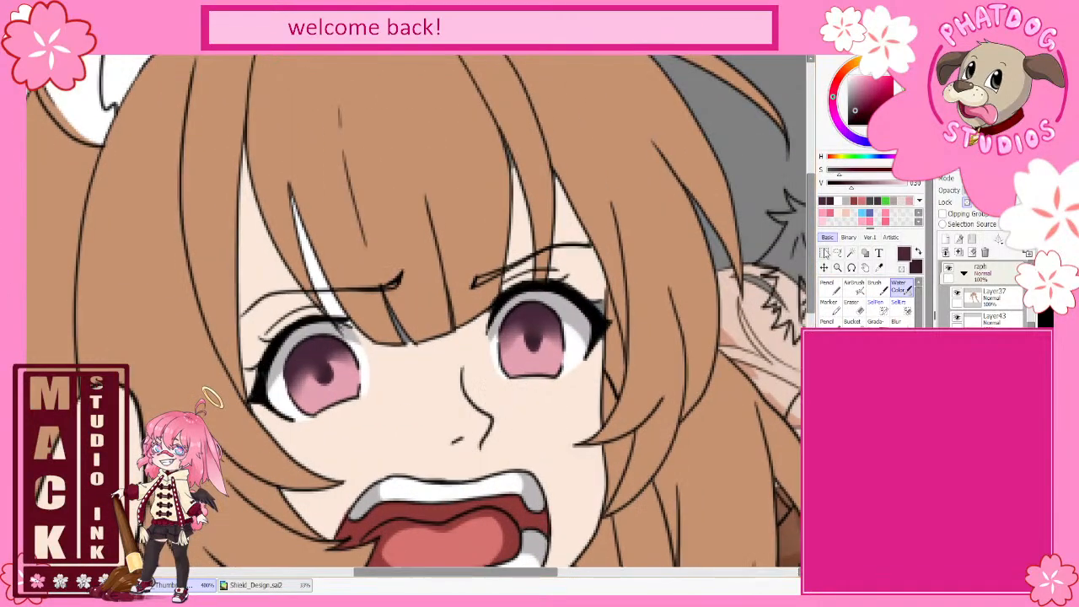
key(n)
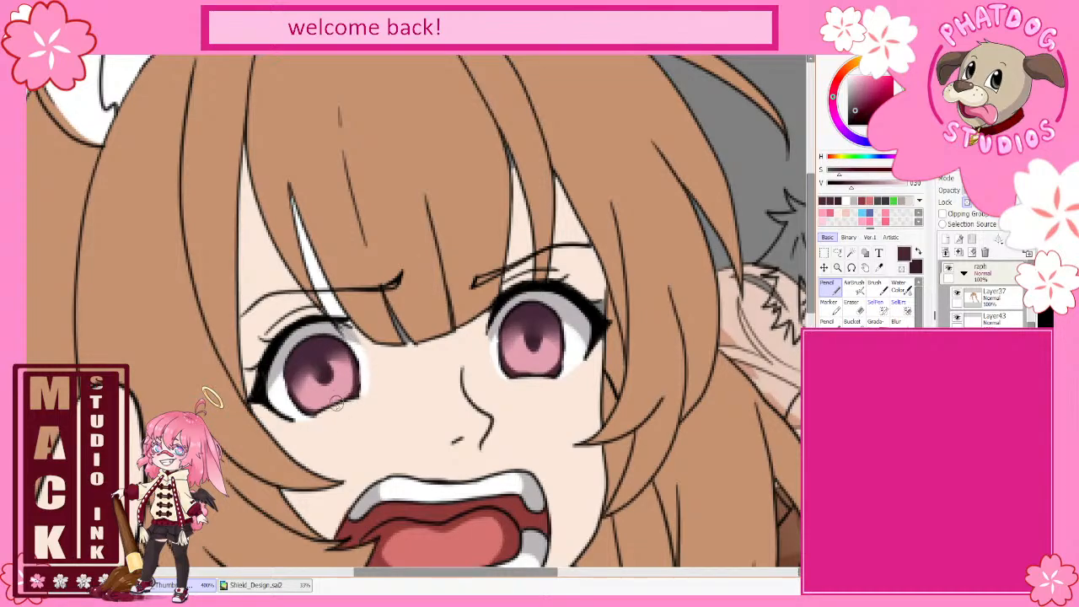
alt+click(334, 386)
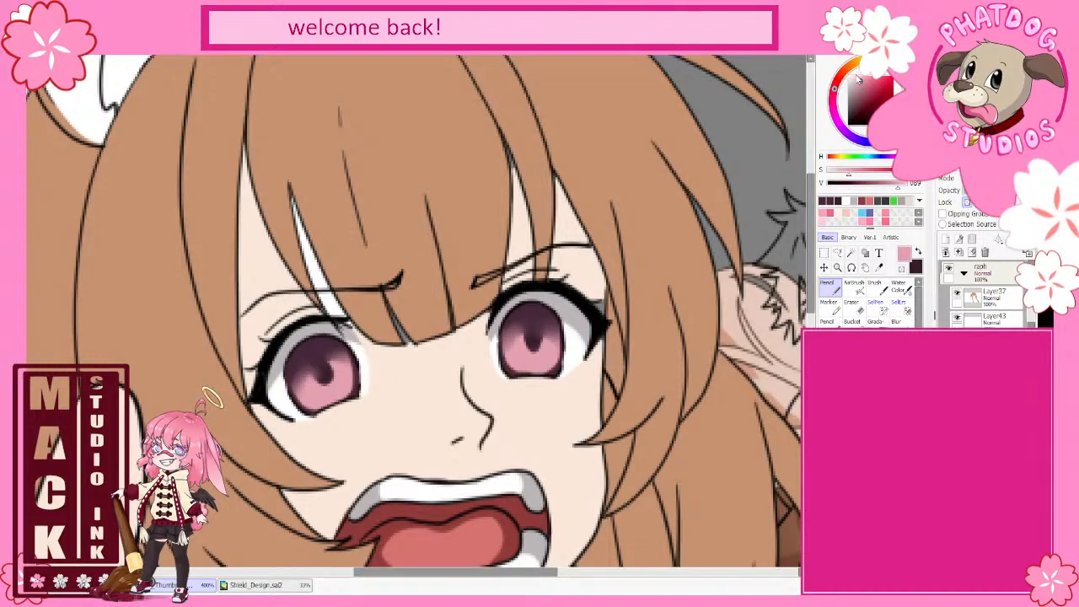
click(855, 77)
click(854, 76)
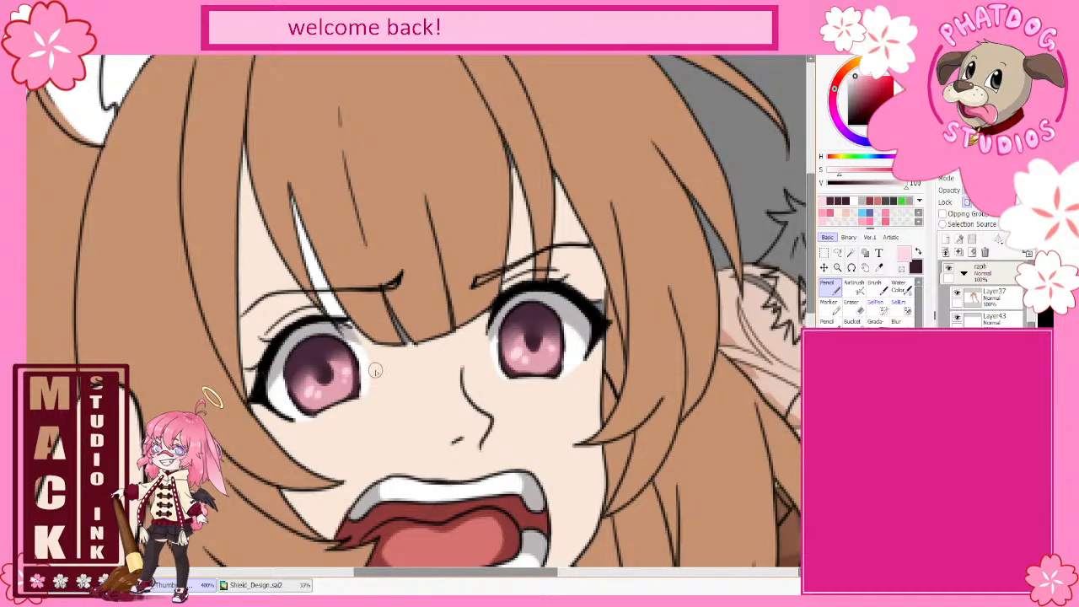
- Sample white from the silver-haired character's eye and add a bright highlight to the edge of each of the brown-haired girl's irises
scroll(374, 369, down, 2)
drag(373, 369, 201, 409)
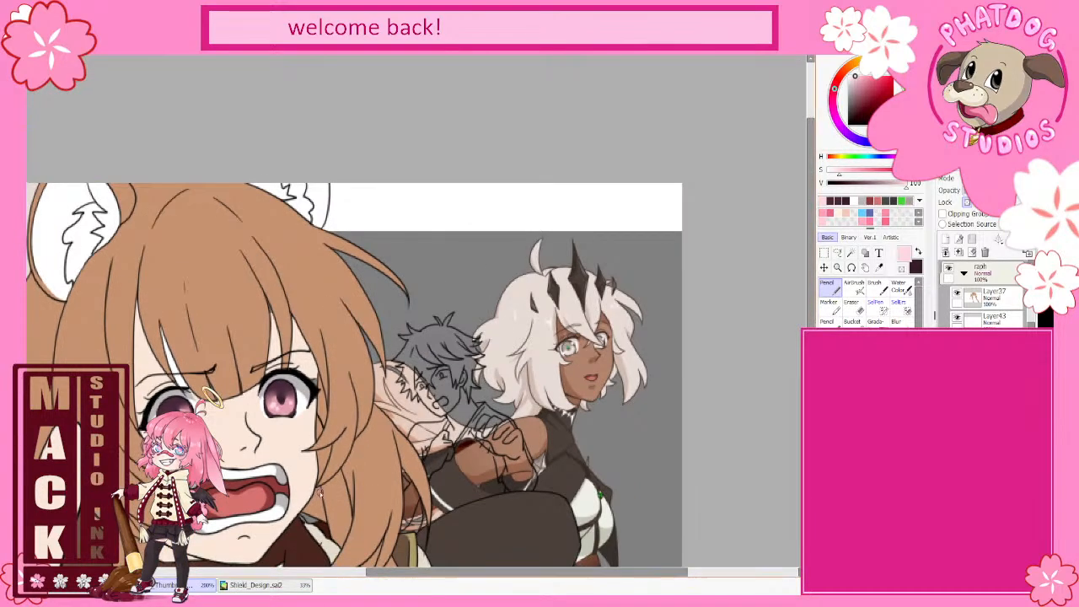
drag(563, 575, 406, 575)
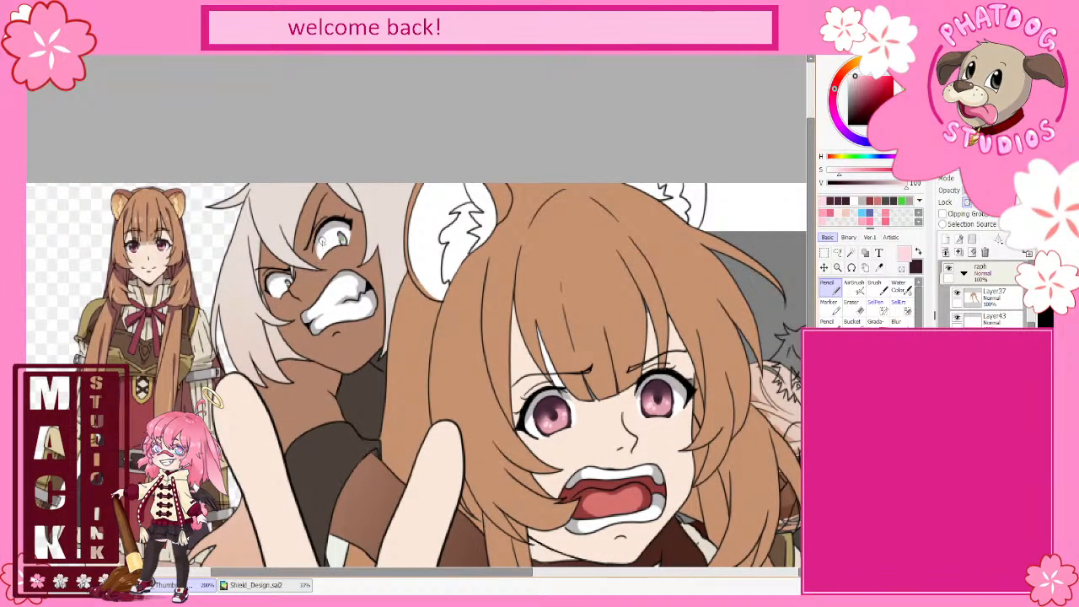
right_click(325, 243)
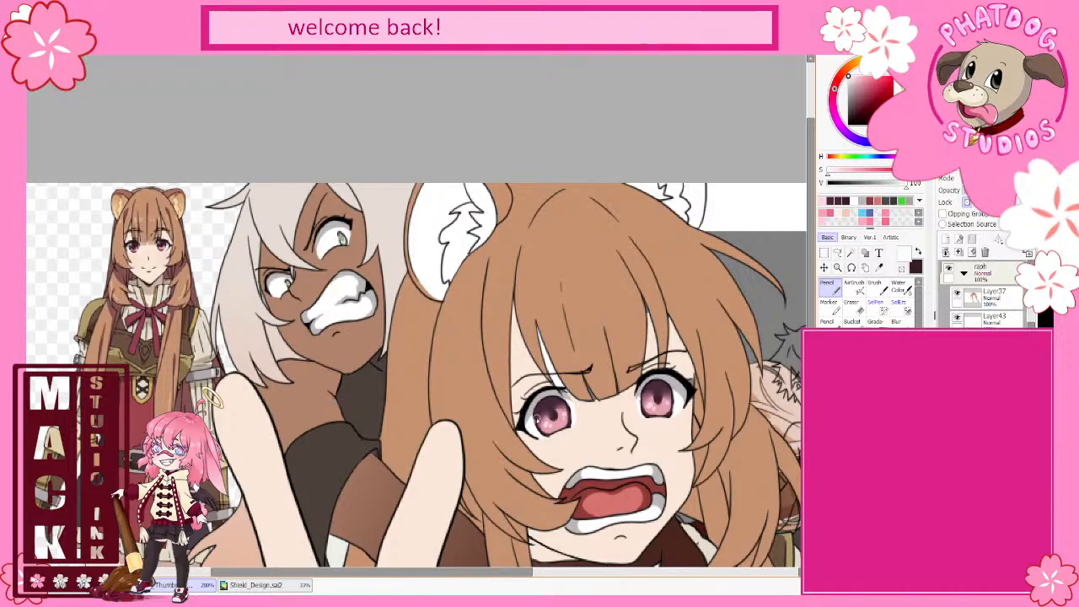
drag(537, 415, 536, 419)
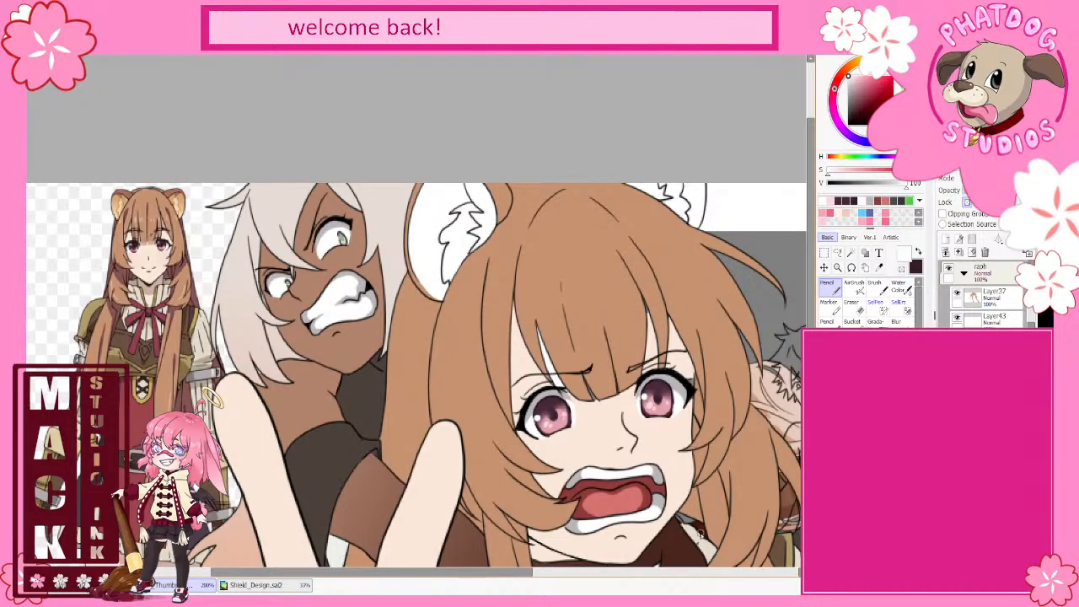
scroll(282, 292, up, 3)
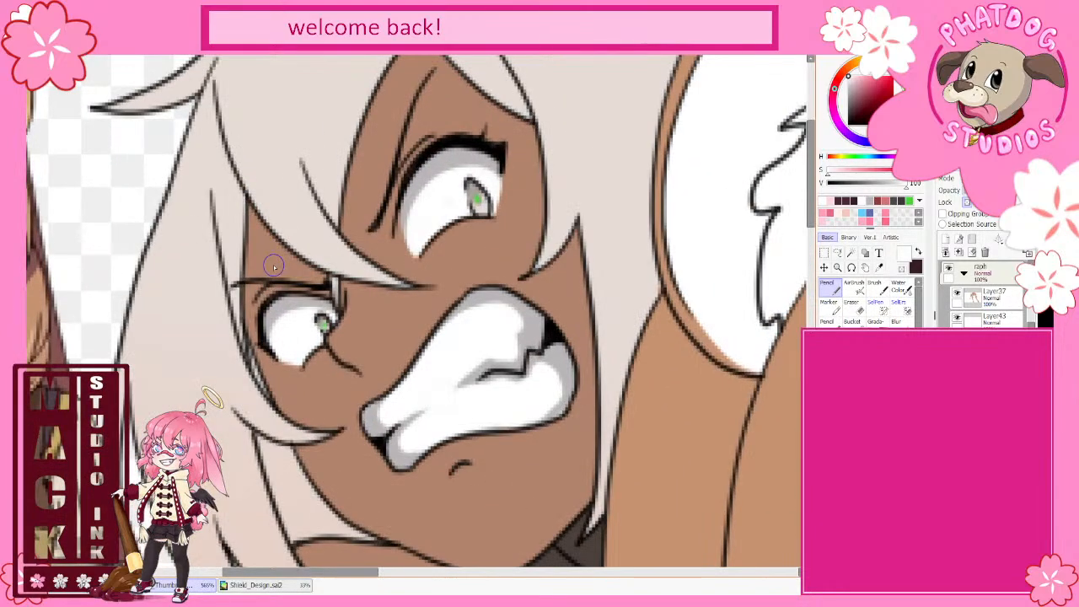
click(964, 273)
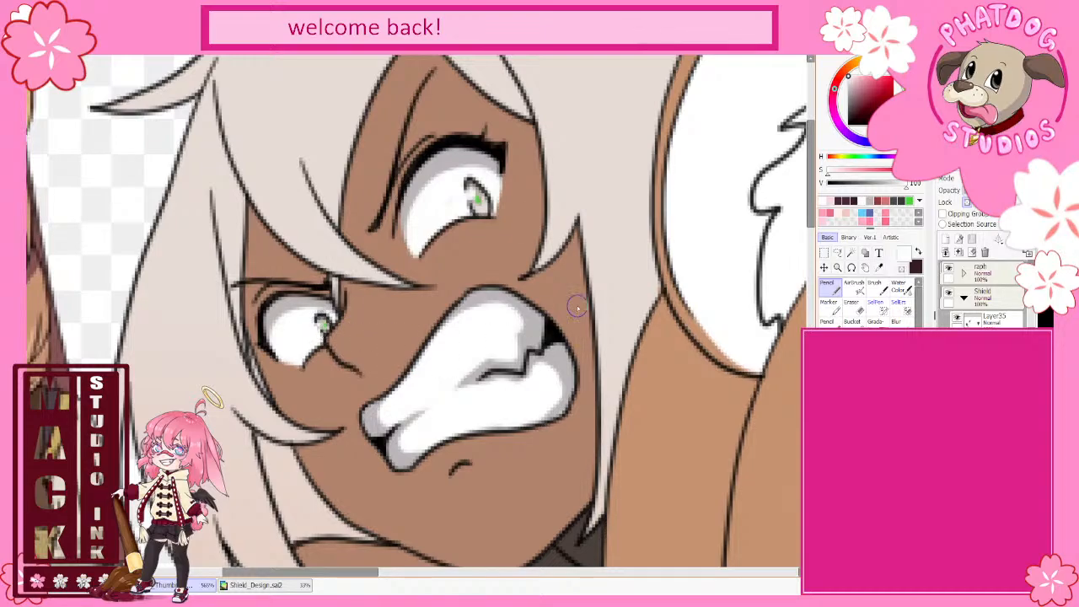
scroll(324, 324, down, 5)
- Sample the skin-shadow tone from the reference girl's face and shade the forehead skin beneath the brown-haired girl's bangs in the raph folder
drag(482, 573, 561, 580)
drag(814, 263, 813, 368)
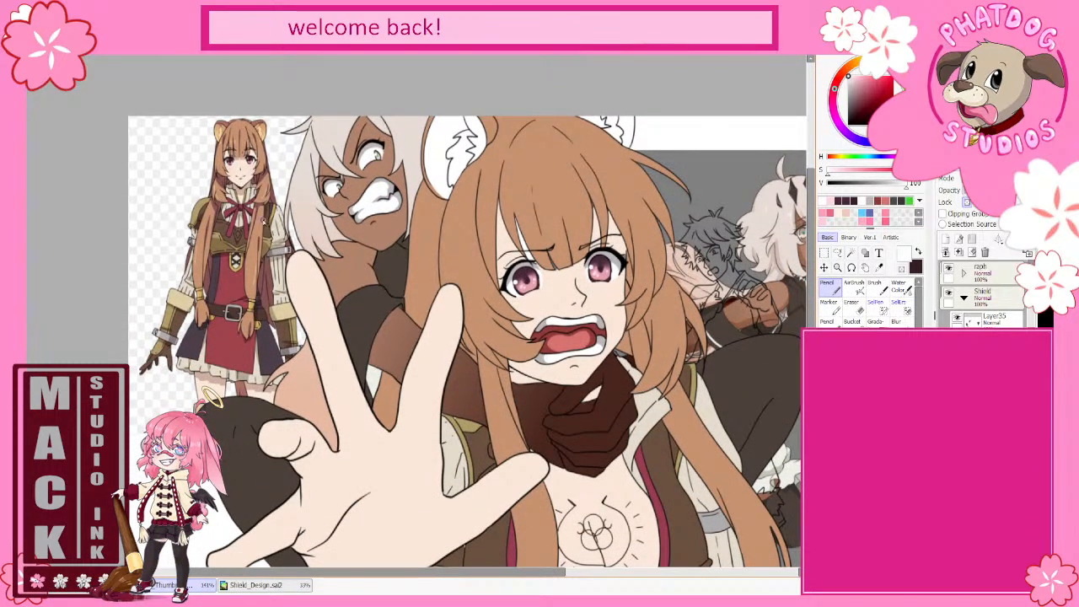
alt+click(243, 192)
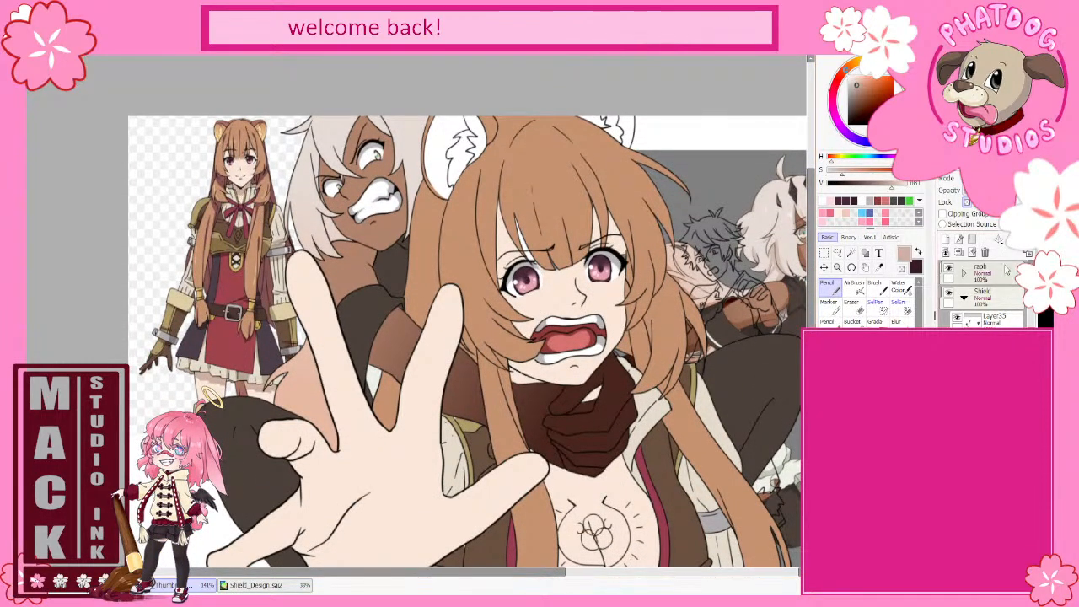
click(964, 273)
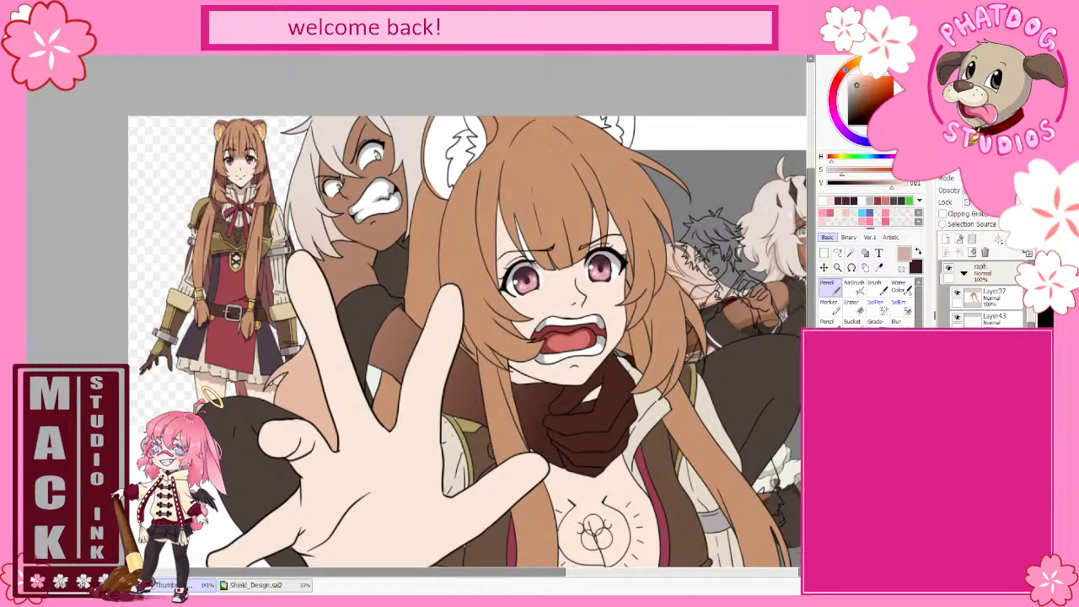
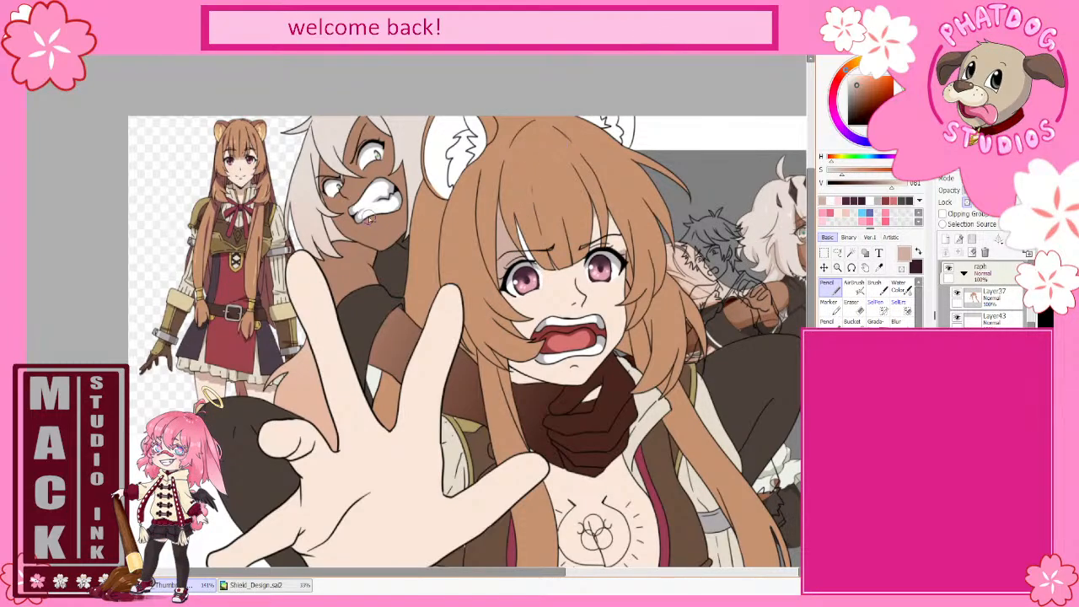
scroll(528, 233, up, 5)
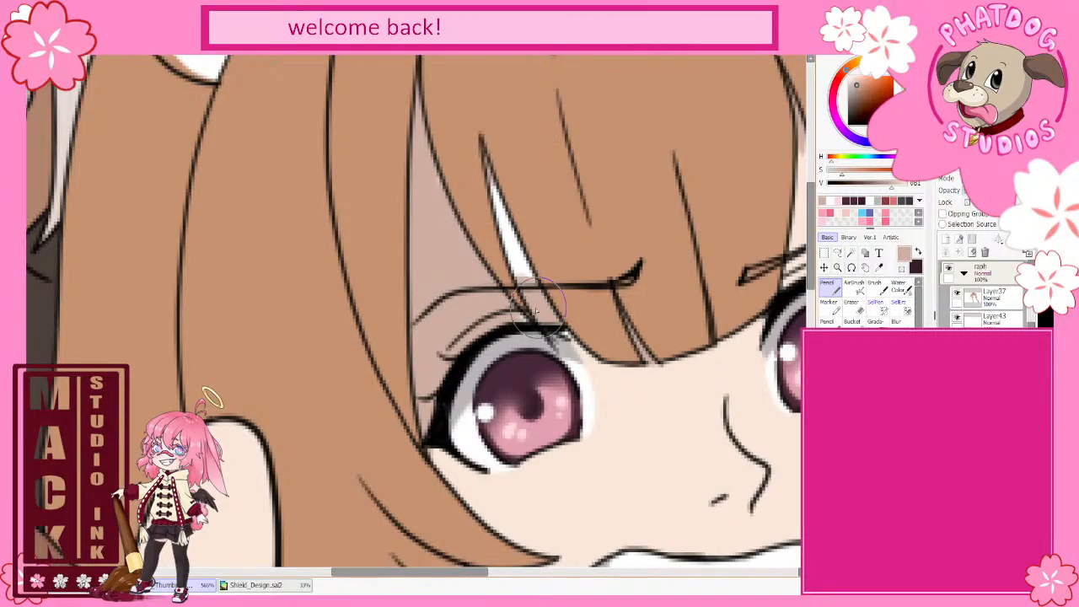
mouse_move(580, 326)
mouse_down()
mouse_move(510, 242)
mouse_move(480, 127)
mouse_up()
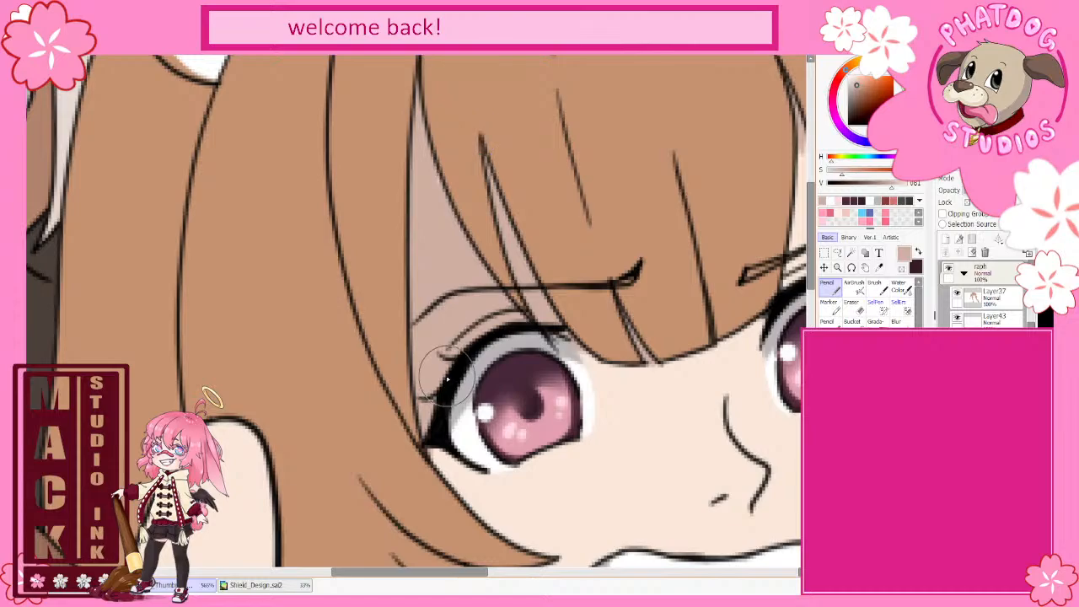
drag(459, 375, 430, 422)
- Paint skin shadows under the brown-haired girl's chin and across her upper chest below the scarf
scroll(646, 313, down, 3)
drag(486, 575, 544, 576)
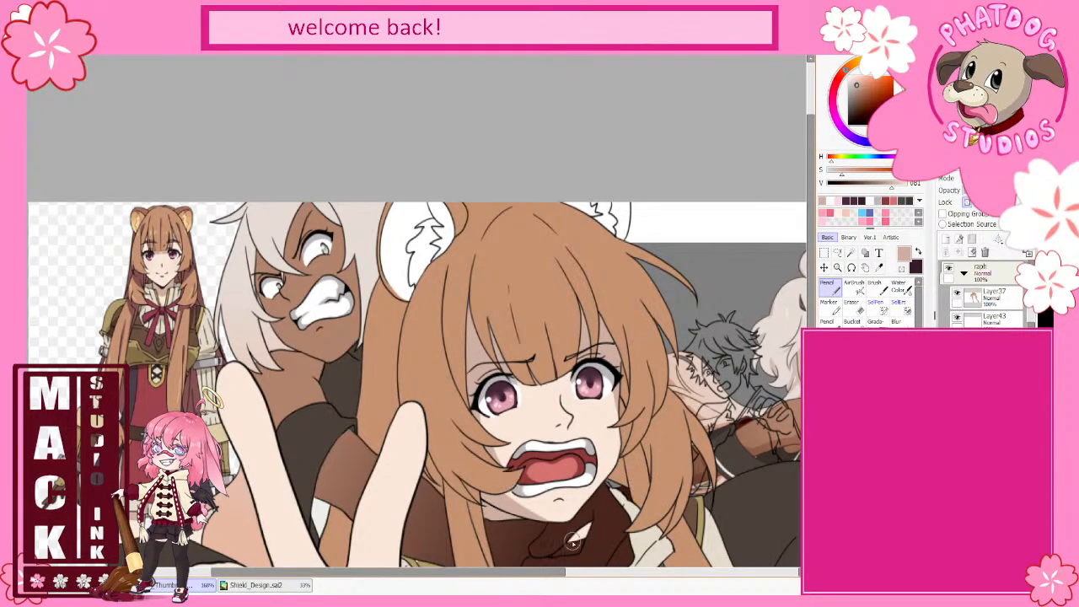
scroll(506, 422, down, 5)
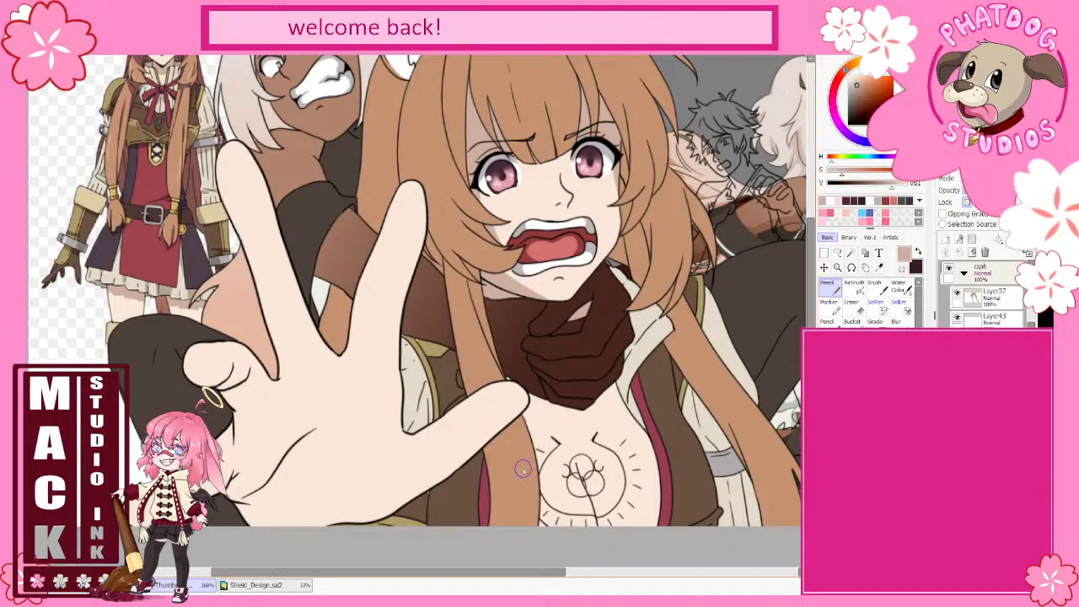
mouse_move(523, 469)
mouse_down()
mouse_move(552, 447)
mouse_move(582, 485)
mouse_move(544, 460)
mouse_up()
drag(639, 419, 597, 437)
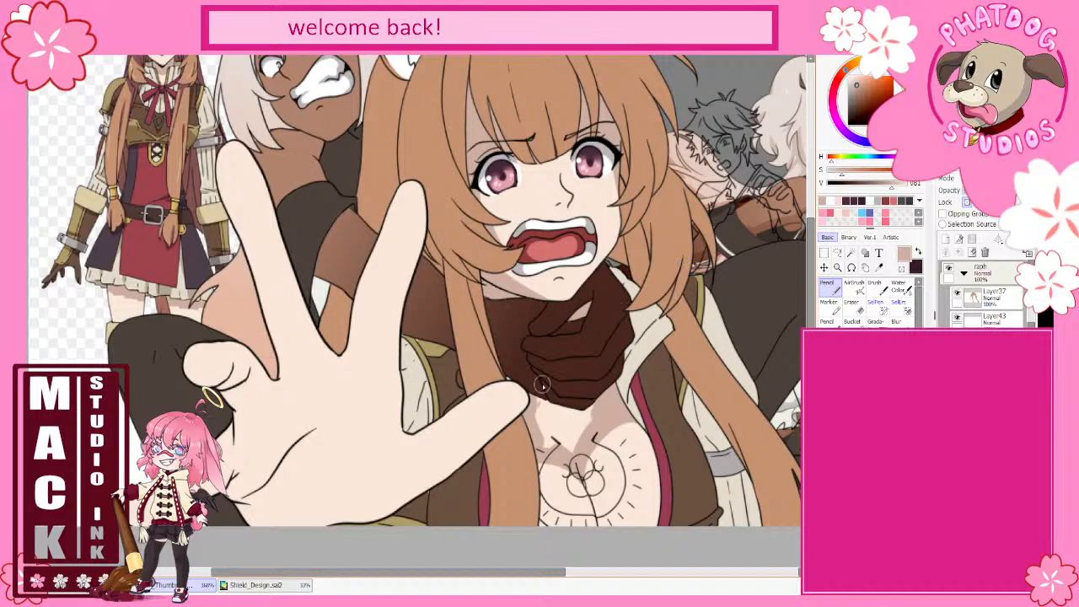
- Shade the edges of the outstretched hand's fingers and palm, and refine the finger shadow with the sampled base skin colour
mouse_move(542, 385)
mouse_down()
mouse_move(543, 453)
mouse_move(562, 396)
mouse_move(557, 444)
mouse_move(584, 399)
mouse_up()
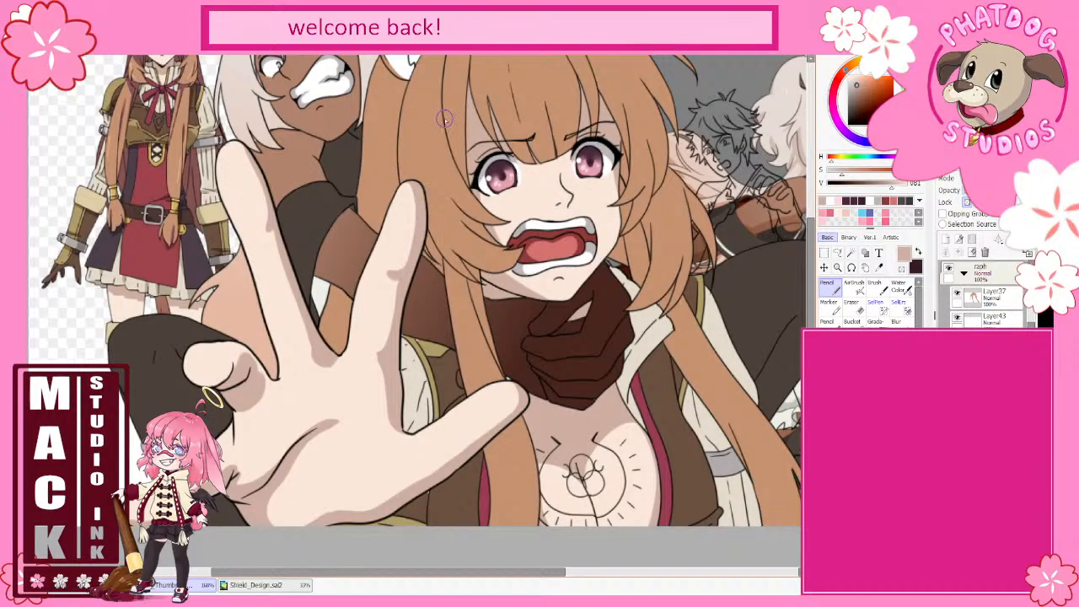
right_click(389, 237)
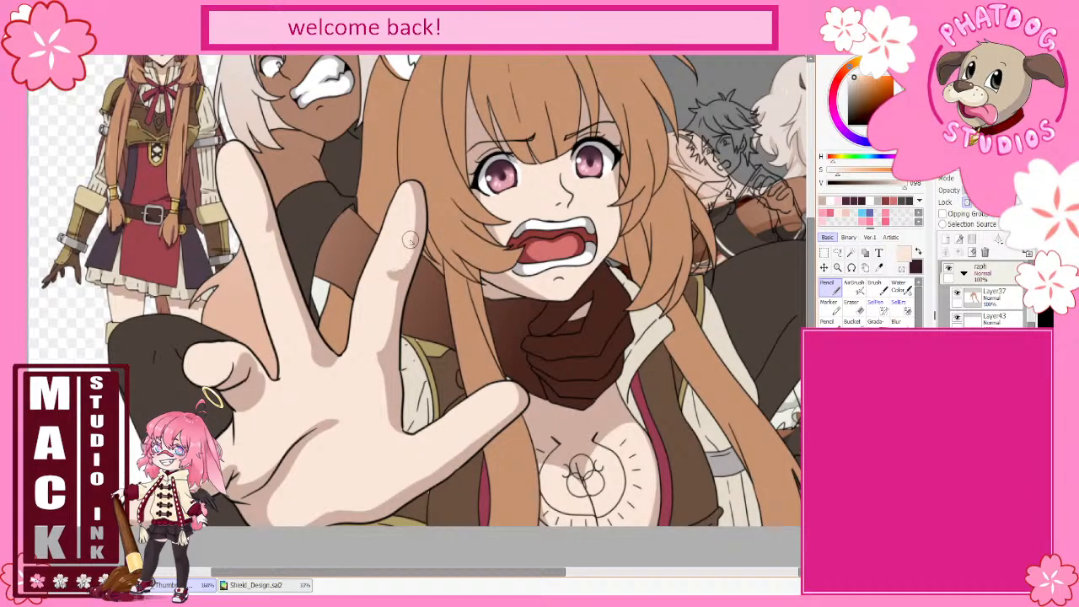
mouse_move(400, 253)
mouse_down()
mouse_move(391, 314)
mouse_move(364, 352)
mouse_up()
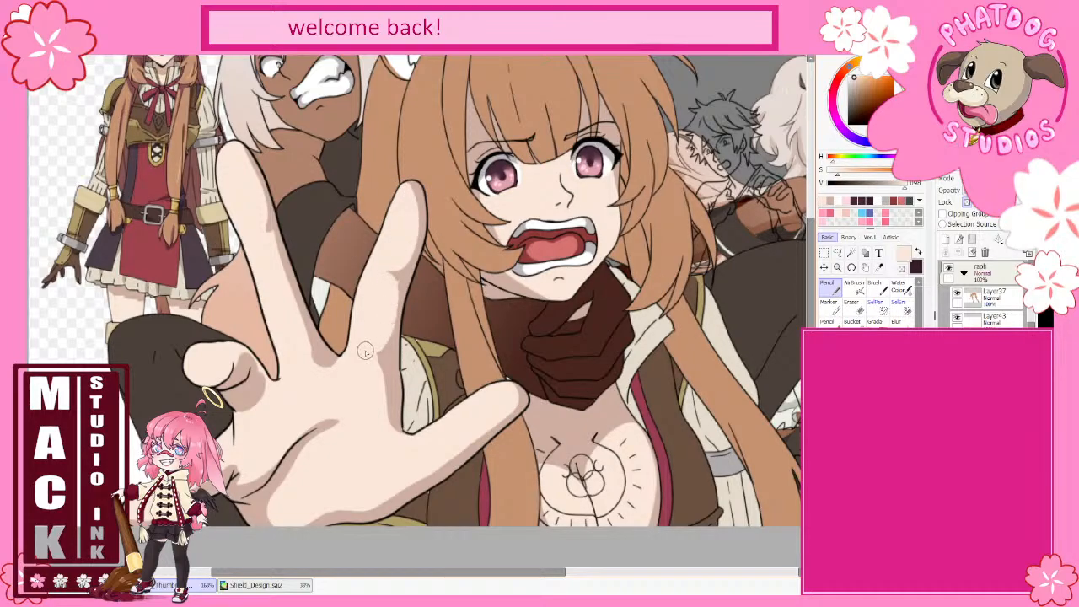
- Extend the palm shadow and shade the girl's face across the eyes, refining the shadow's edge with sampled shadow and base skin tones
alt+click(392, 361)
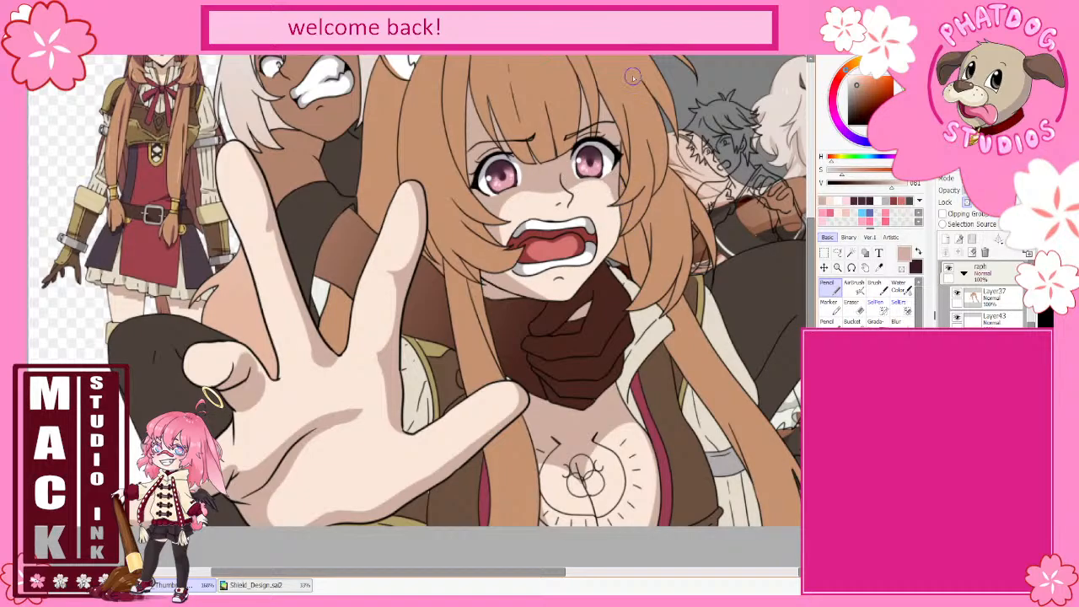
alt+click(592, 195)
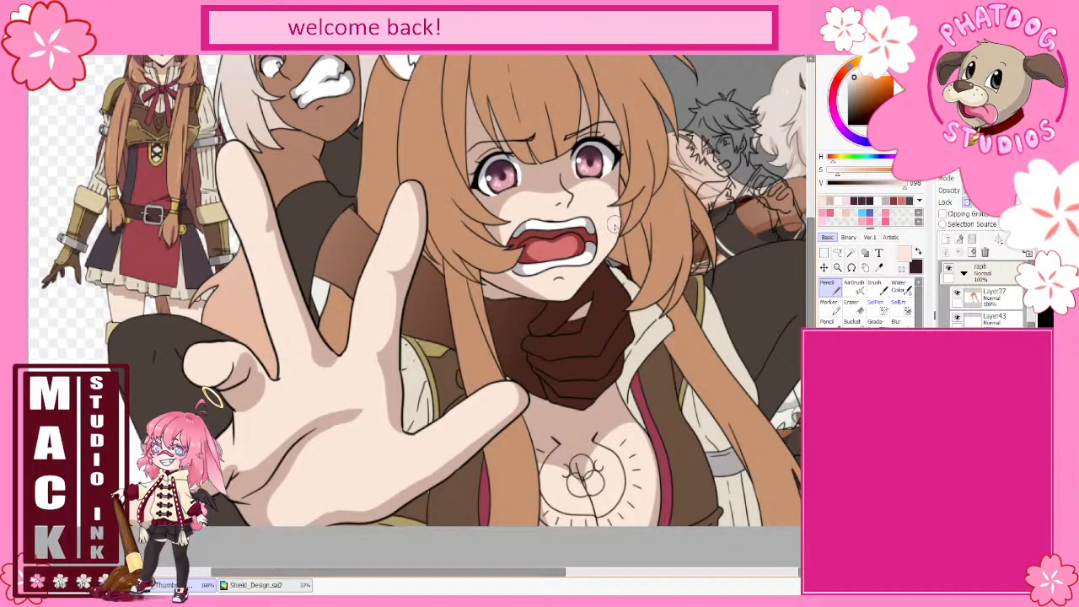
alt+click(494, 199)
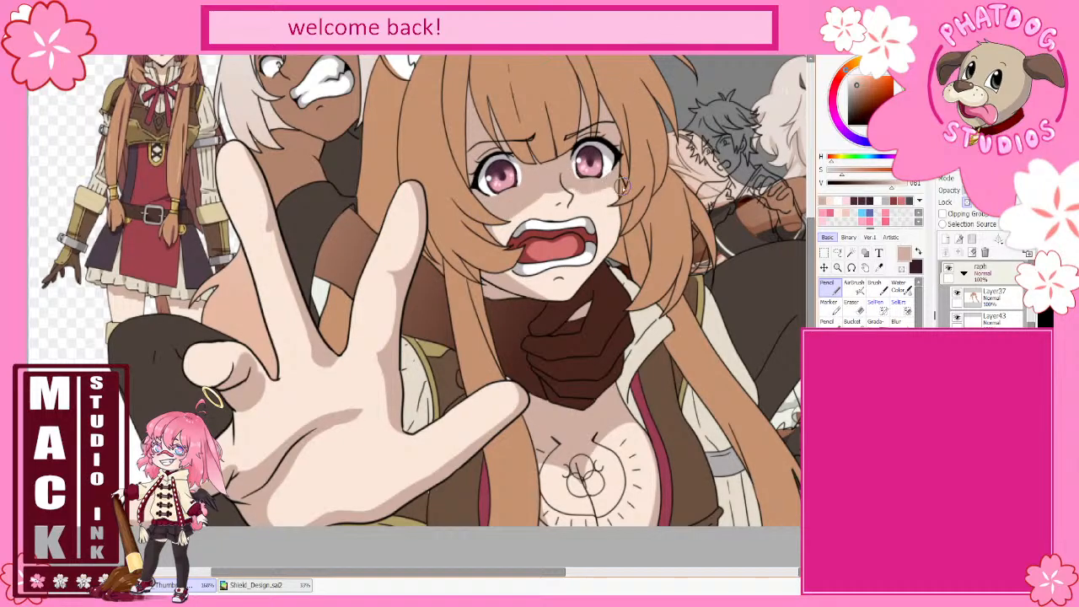
alt+click(592, 202)
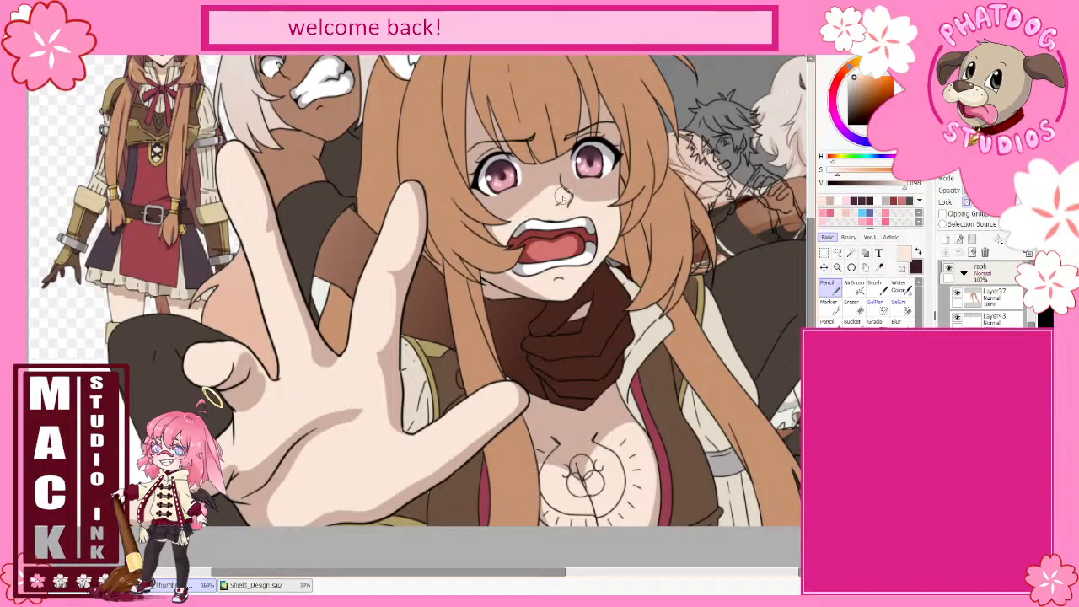
alt+click(580, 181)
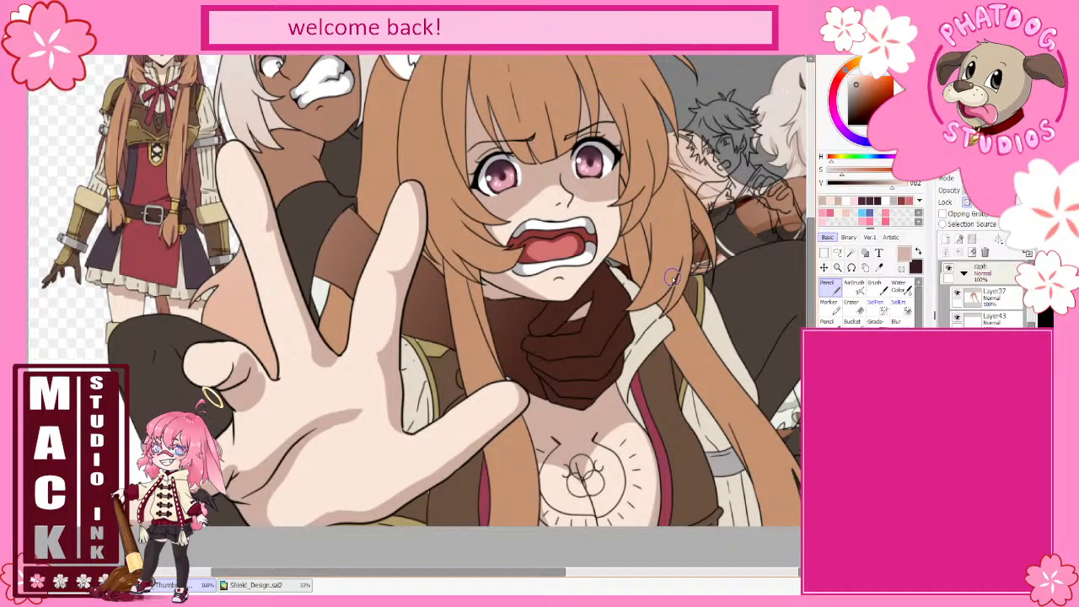
alt+click(605, 215)
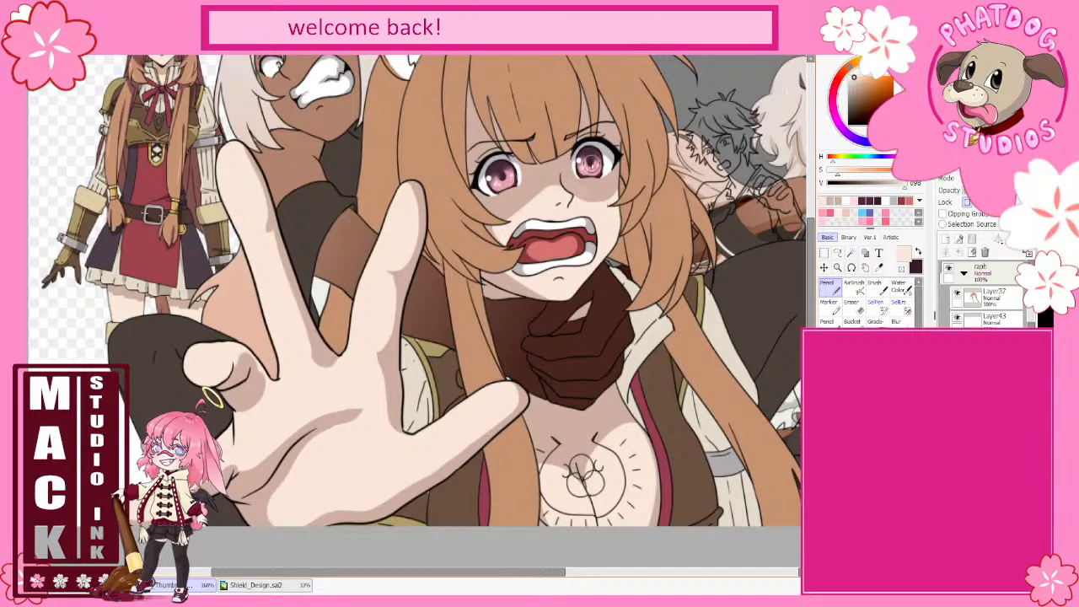
alt+click(591, 182)
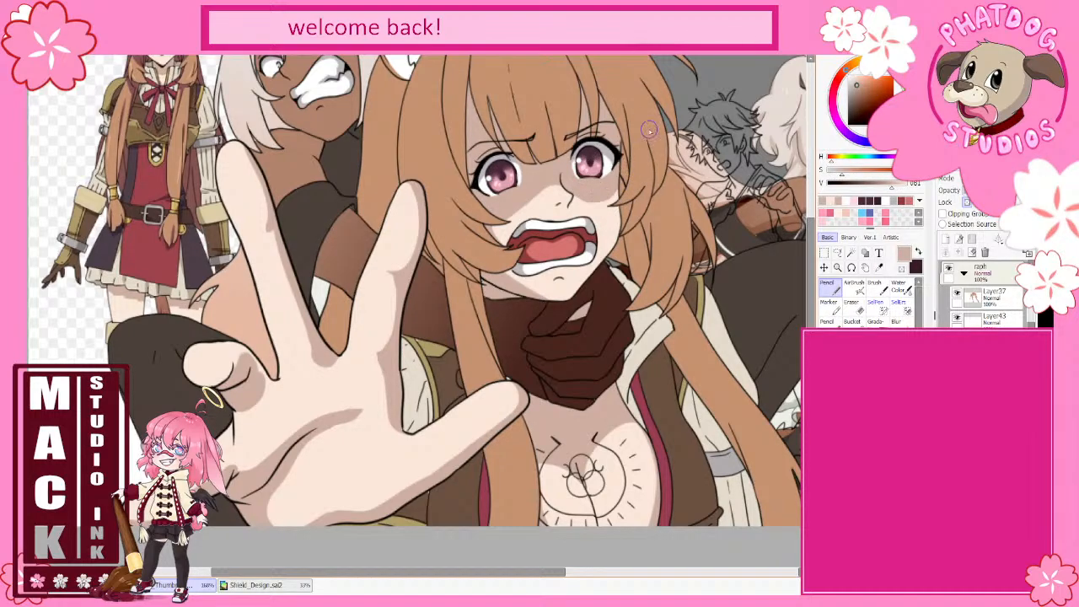
- Choose a muted purple and try a Gradation stroke down the brown-haired girl's face from the forehead, undoing it
scroll(611, 194, down, 3)
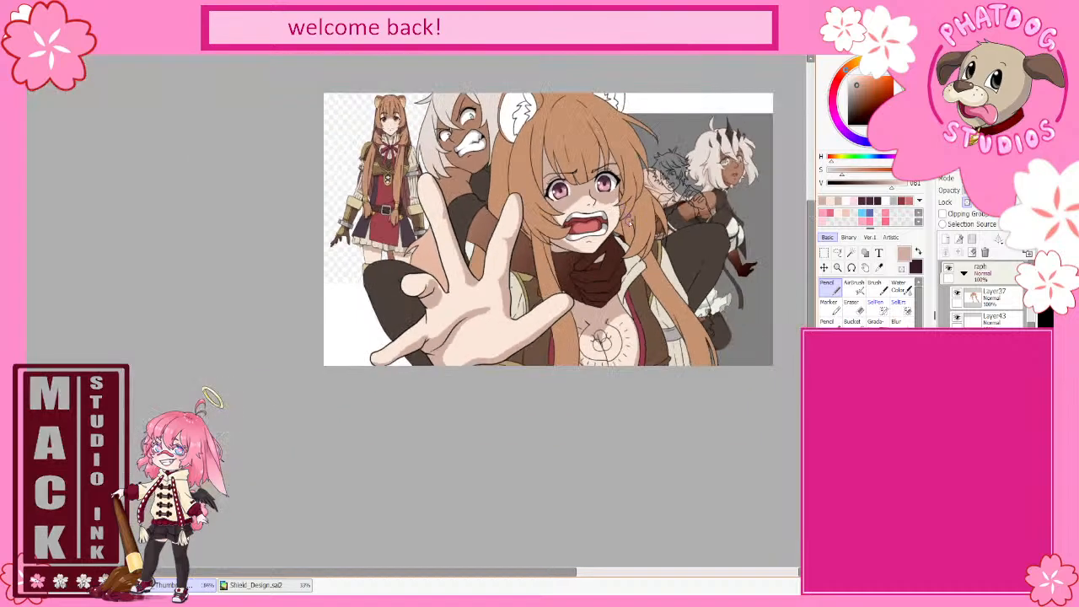
scroll(748, 301, right, 1)
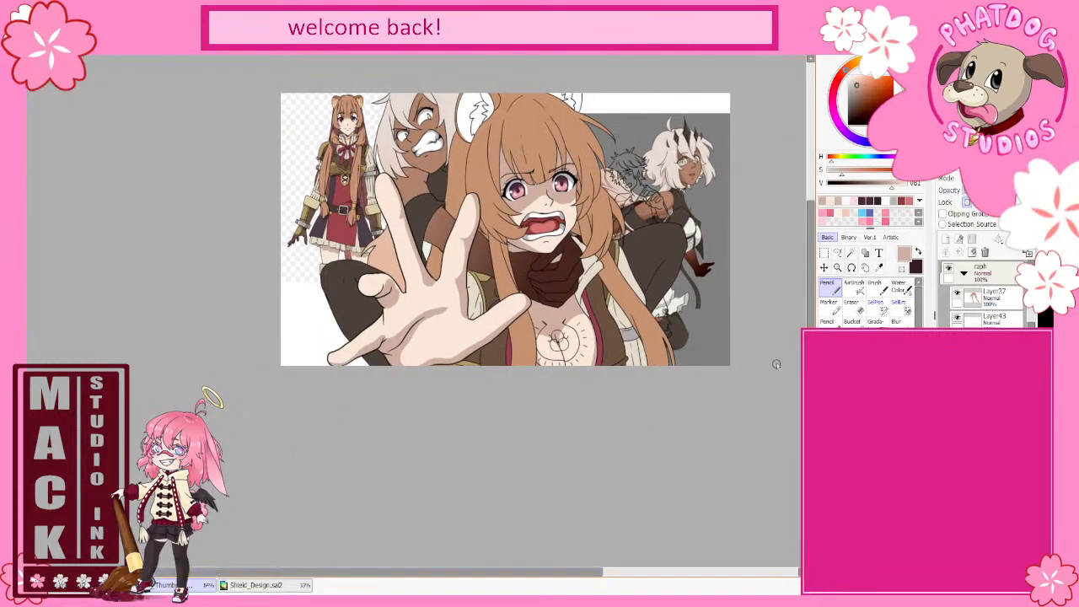
scroll(784, 323, up, 3)
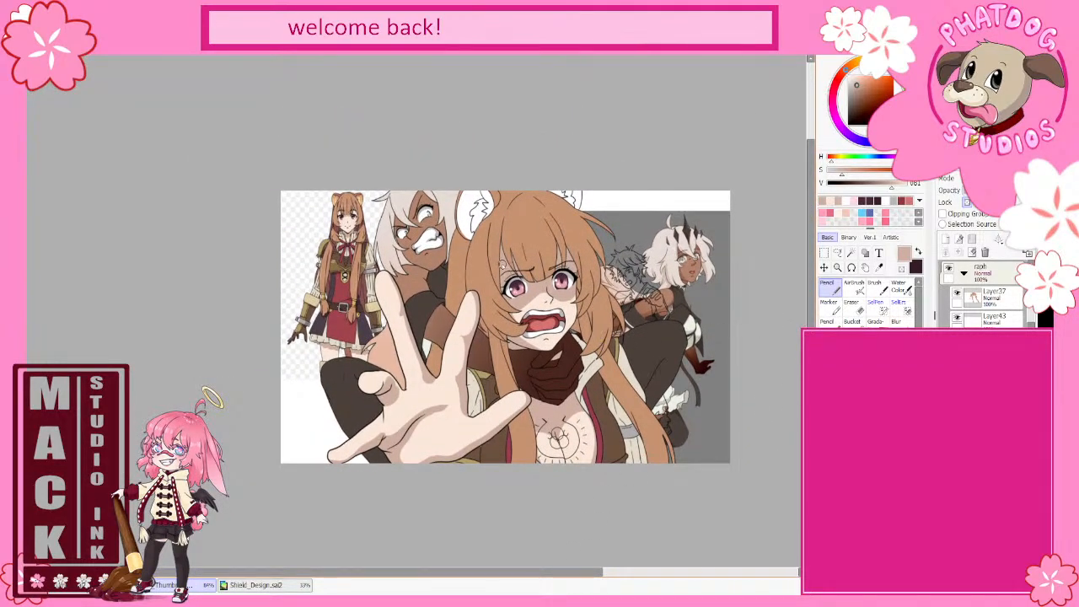
click(854, 137)
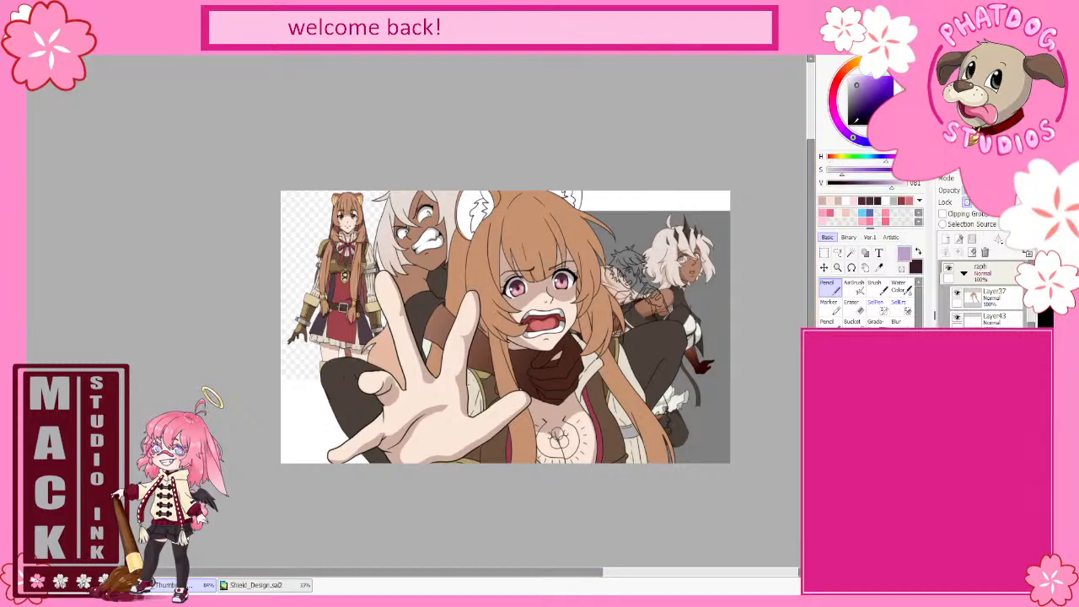
click(862, 96)
click(861, 92)
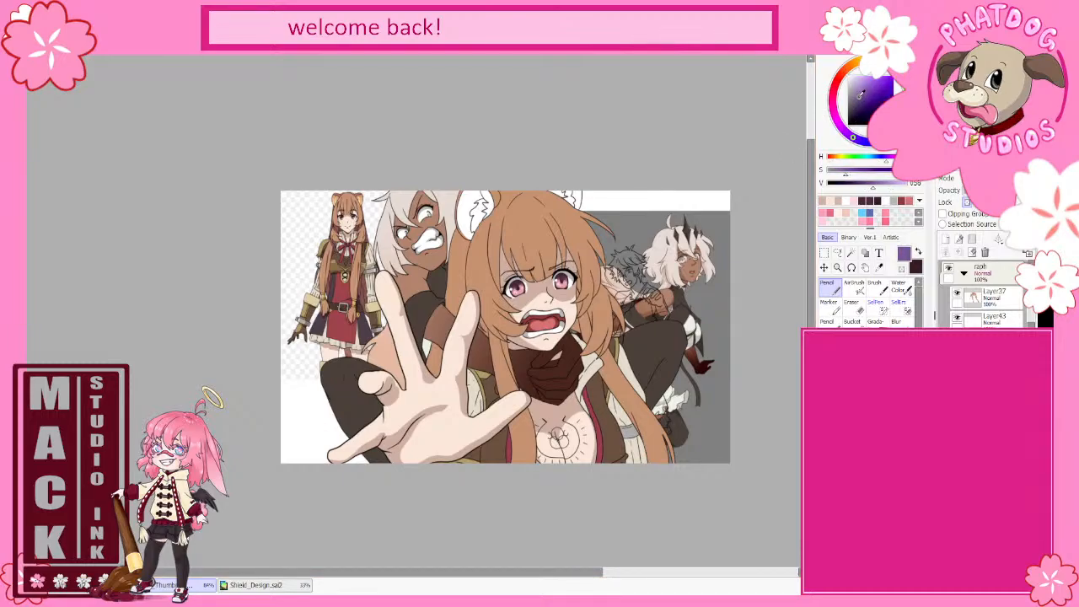
click(877, 322)
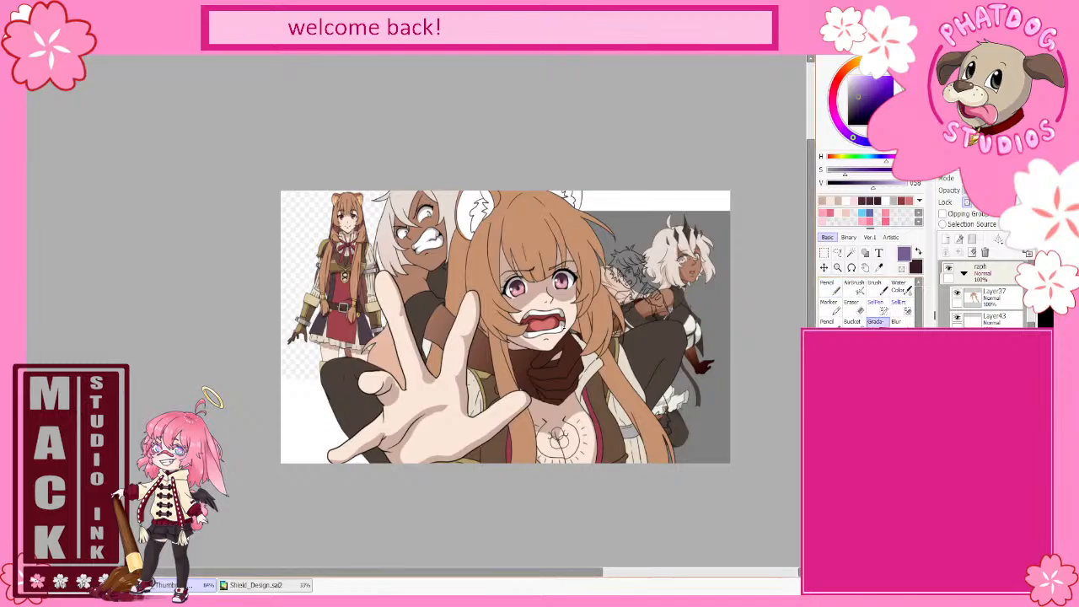
drag(528, 237, 546, 334)
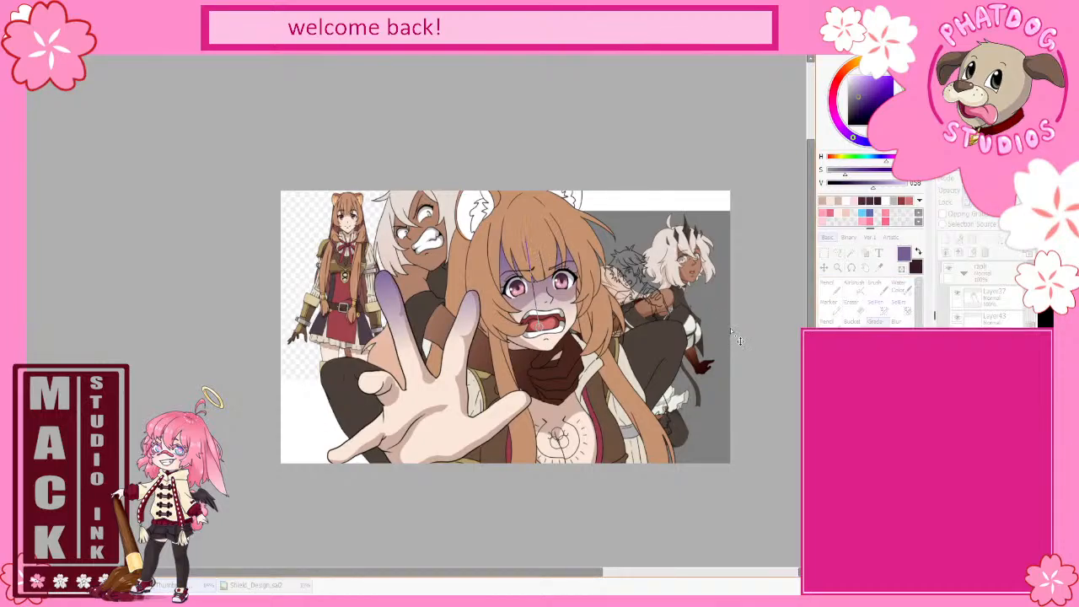
key(ctrl+z)
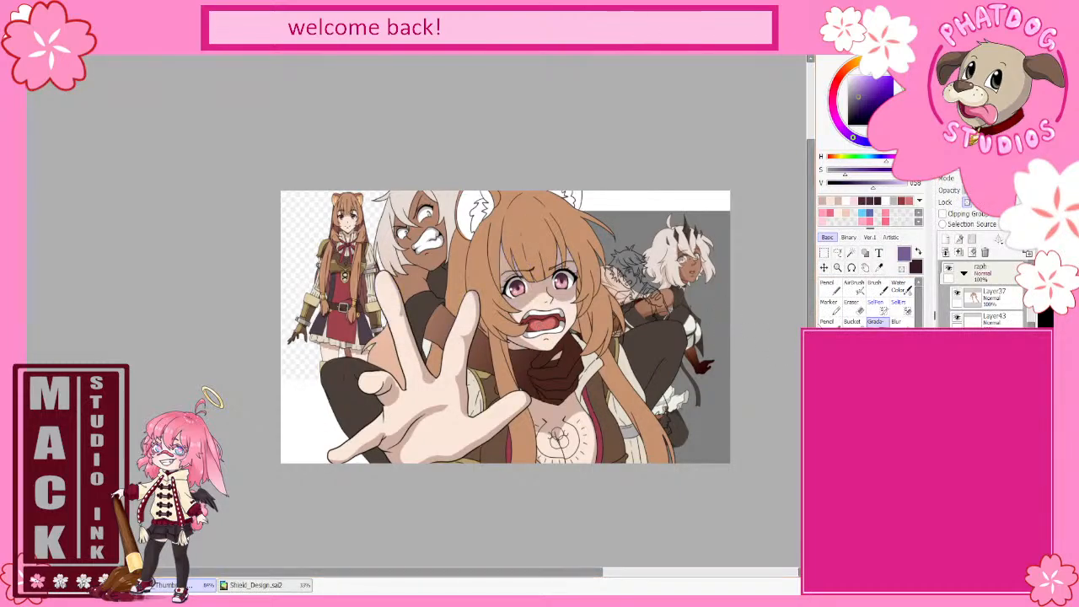
- Lasso around the brown-haired girl's face and apply the muted purple gradient from the forehead downwards within that selection, leaving the hand unaffected
click(838, 254)
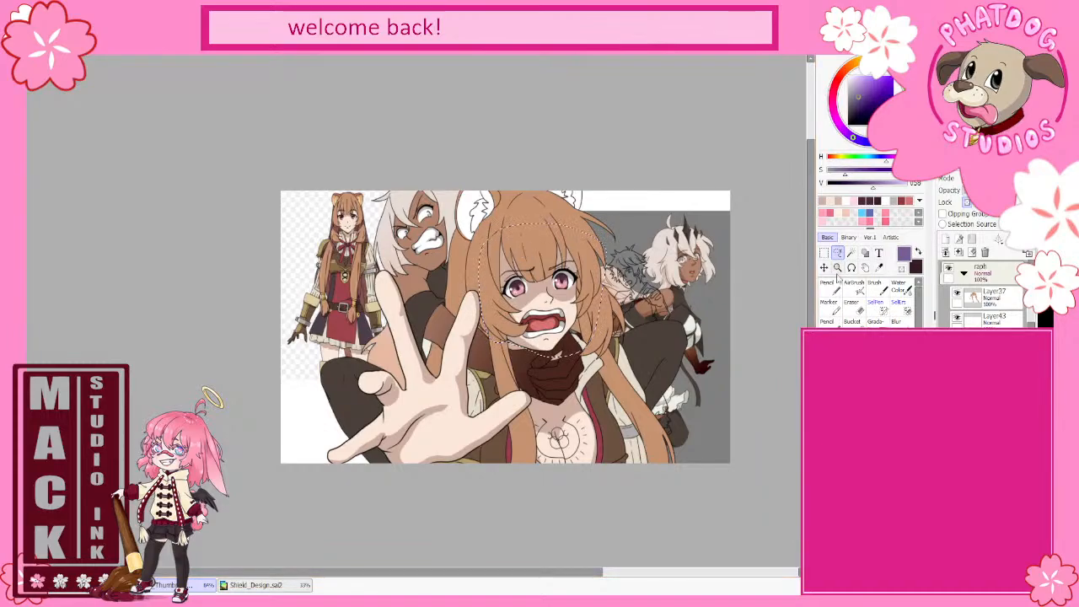
click(876, 321)
drag(529, 205, 557, 305)
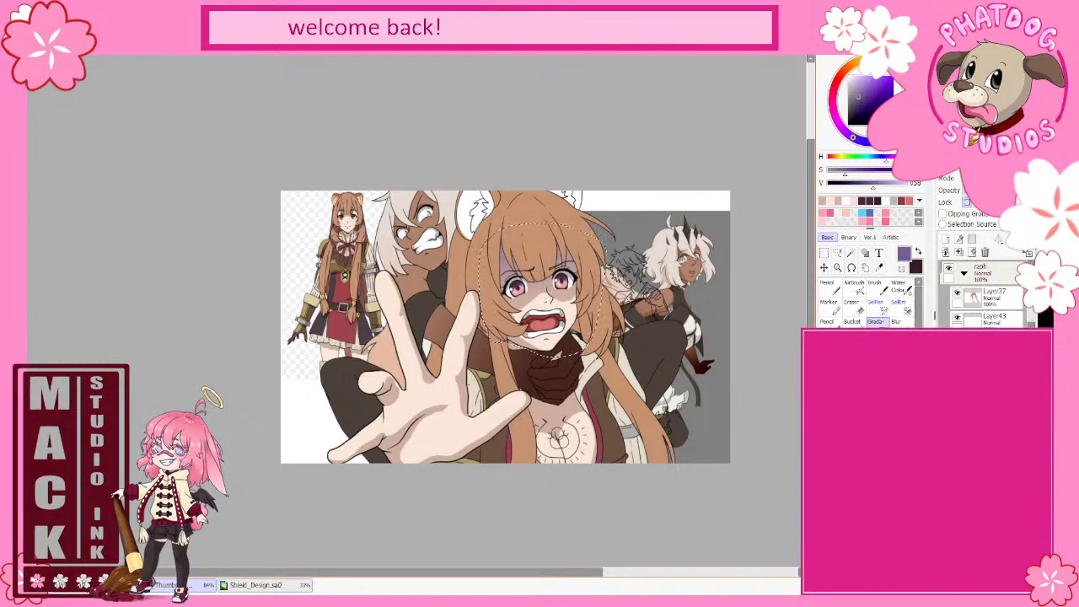
click(831, 287)
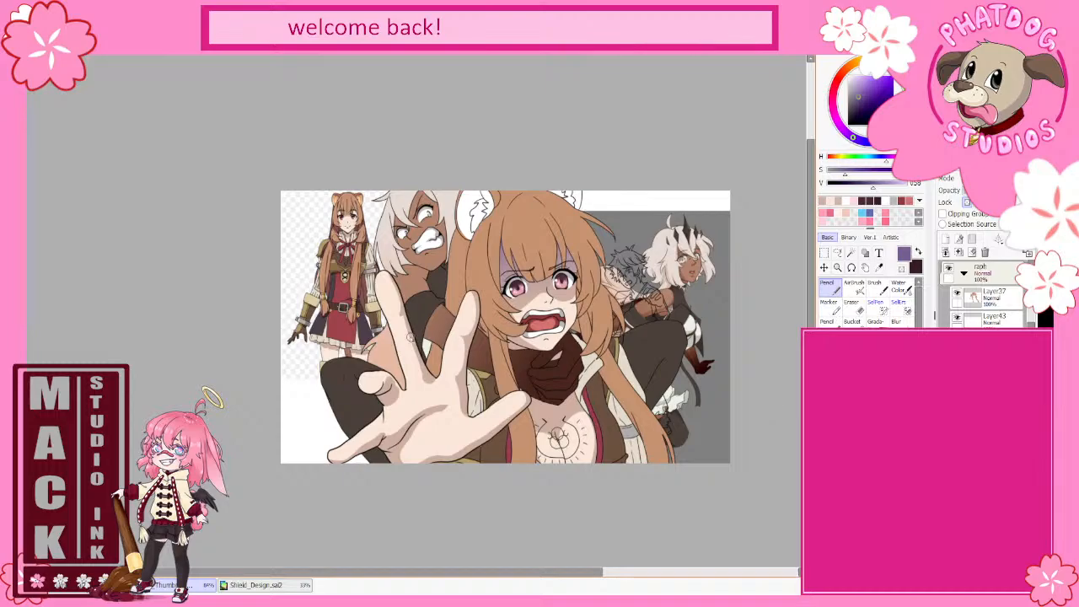
- Sample the dark purplish tone from the reference girl's outfit and colour the cloth beside the gold trim behind the hair, cleaning up its edges
alt+click(377, 326)
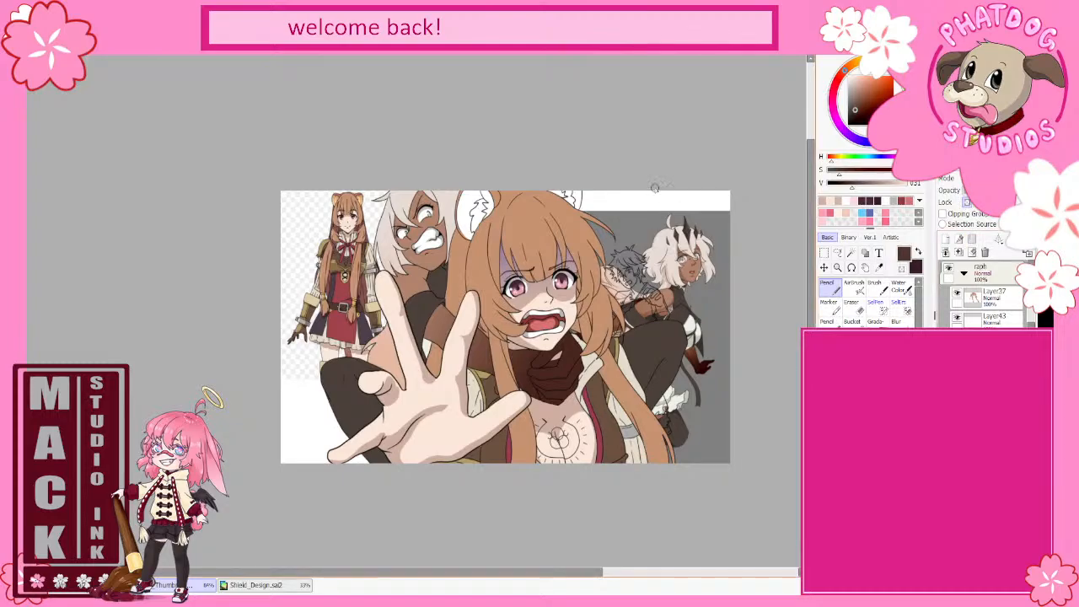
scroll(520, 168, up, 6)
scroll(383, 207, down, 7)
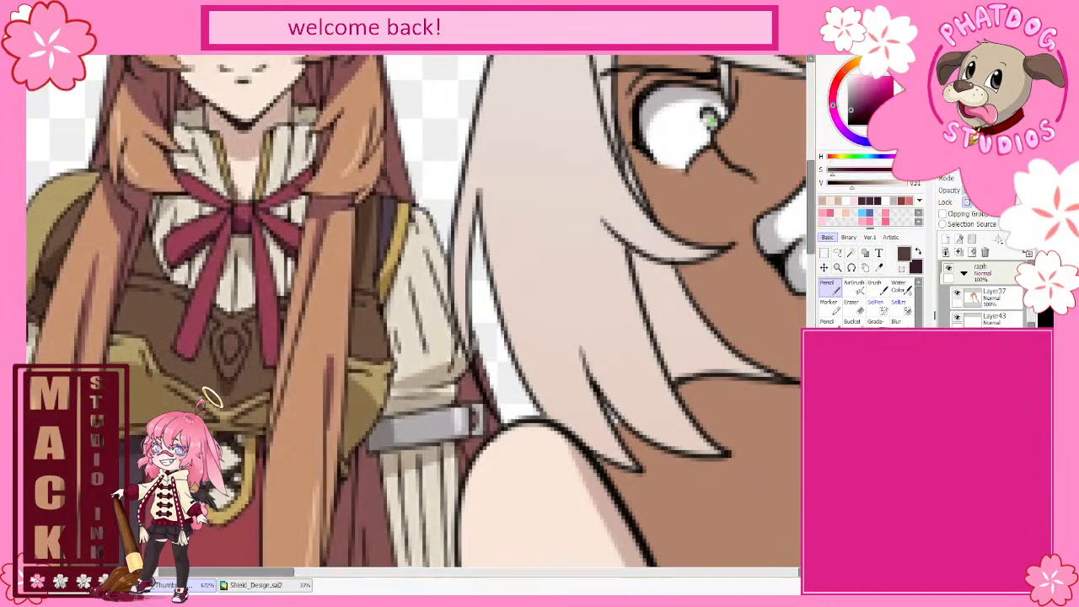
drag(445, 578, 532, 582)
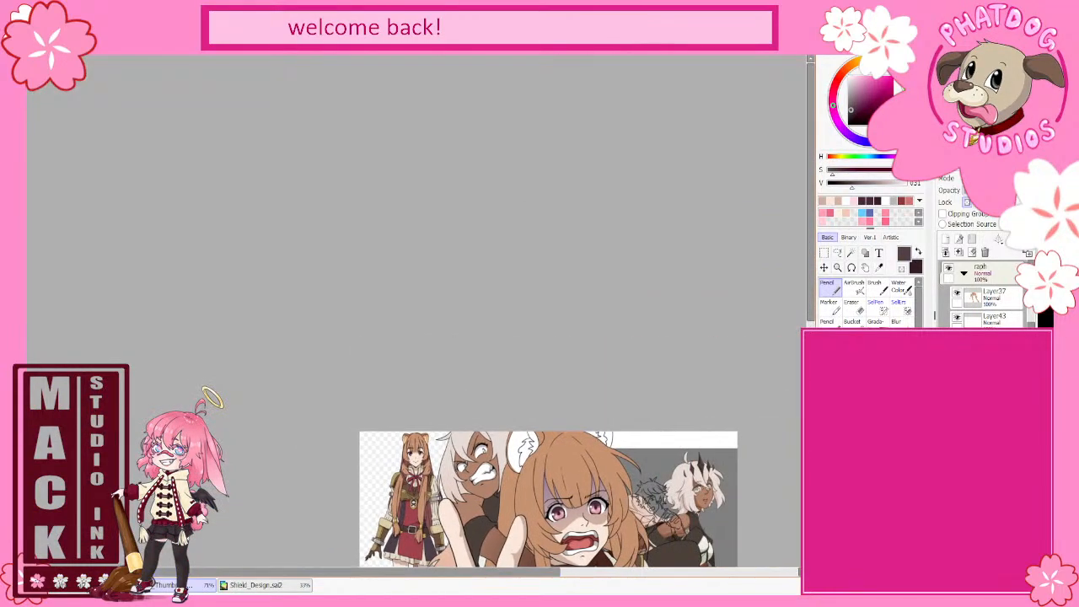
drag(811, 315, 812, 405)
scroll(696, 386, up, 5)
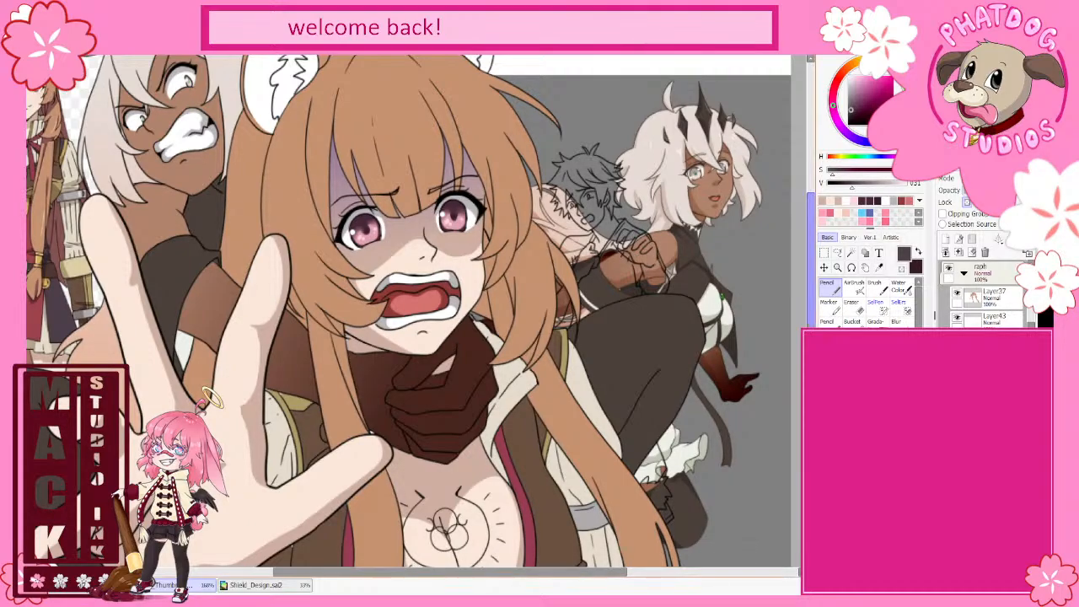
scroll(408, 309, down, 3)
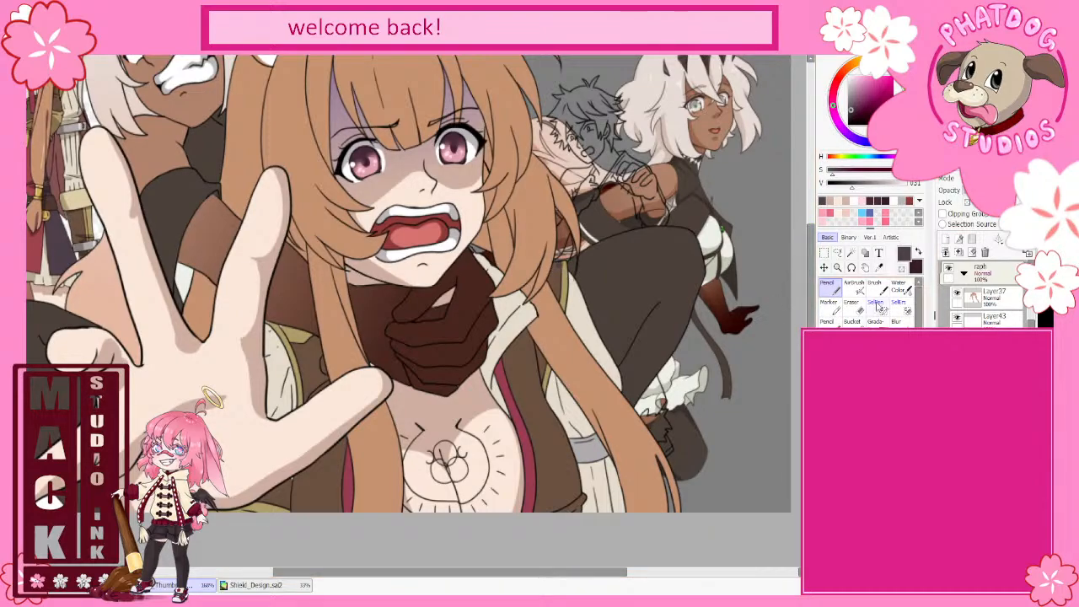
key(e)
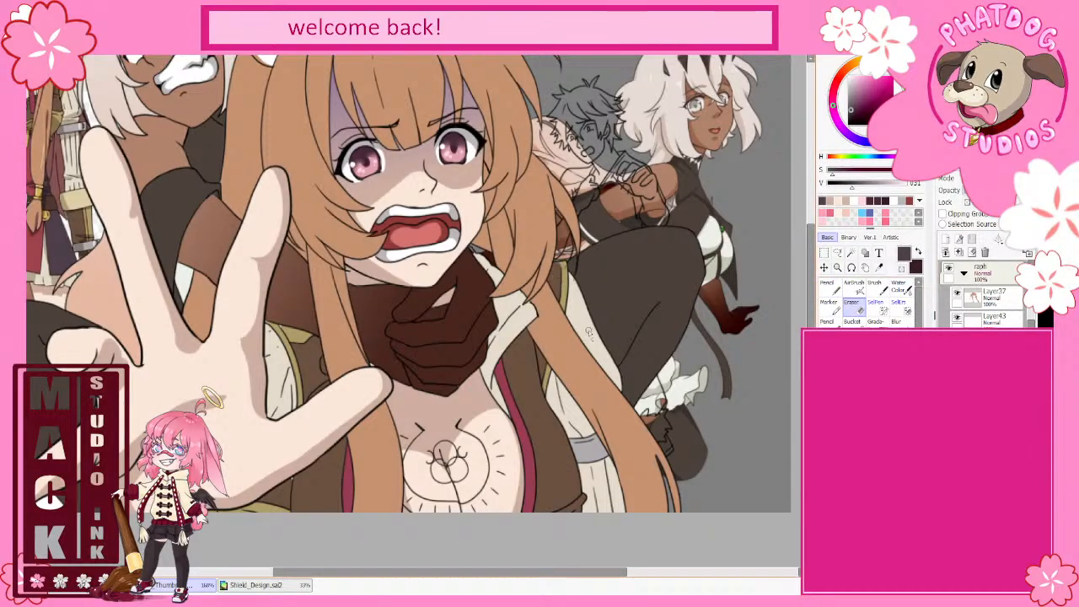
key(n)
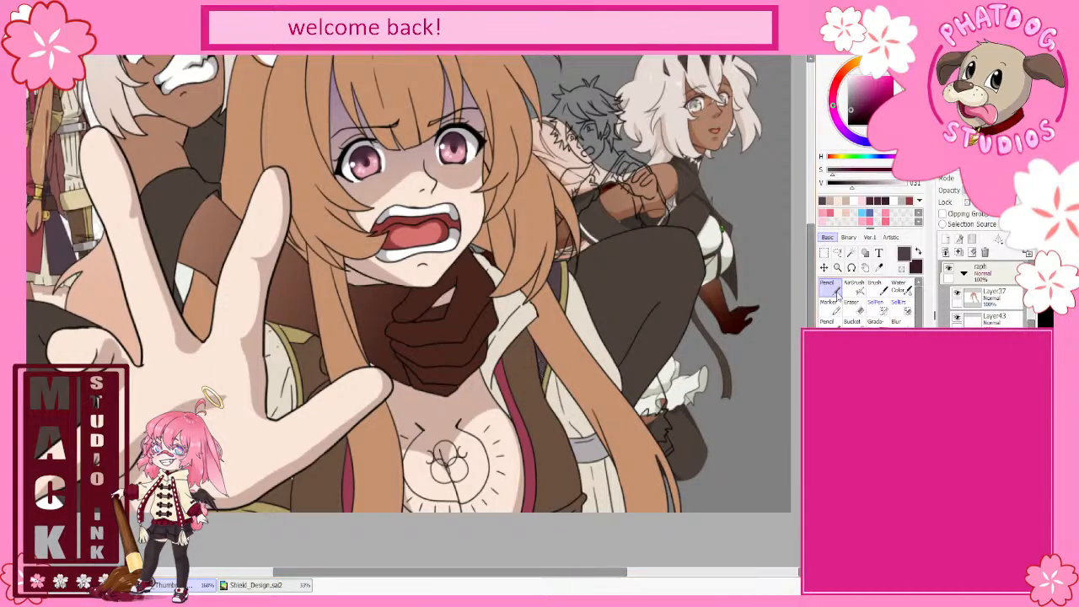
- Sample the vest's brown and touch up the vest area beneath the outstretched hand with the Pencil
key(e)
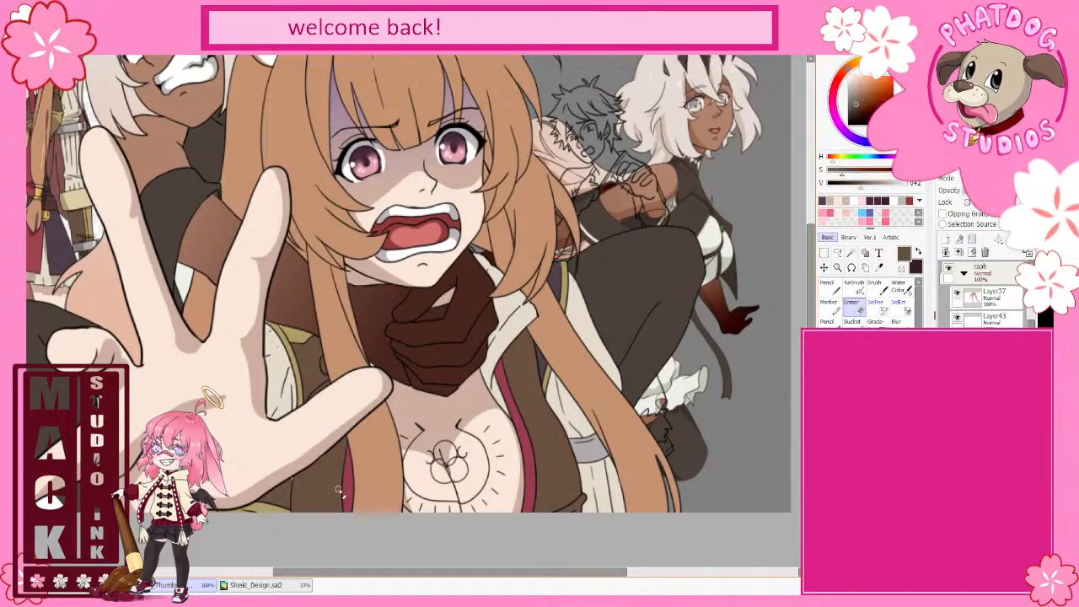
alt+click(302, 494)
click(829, 287)
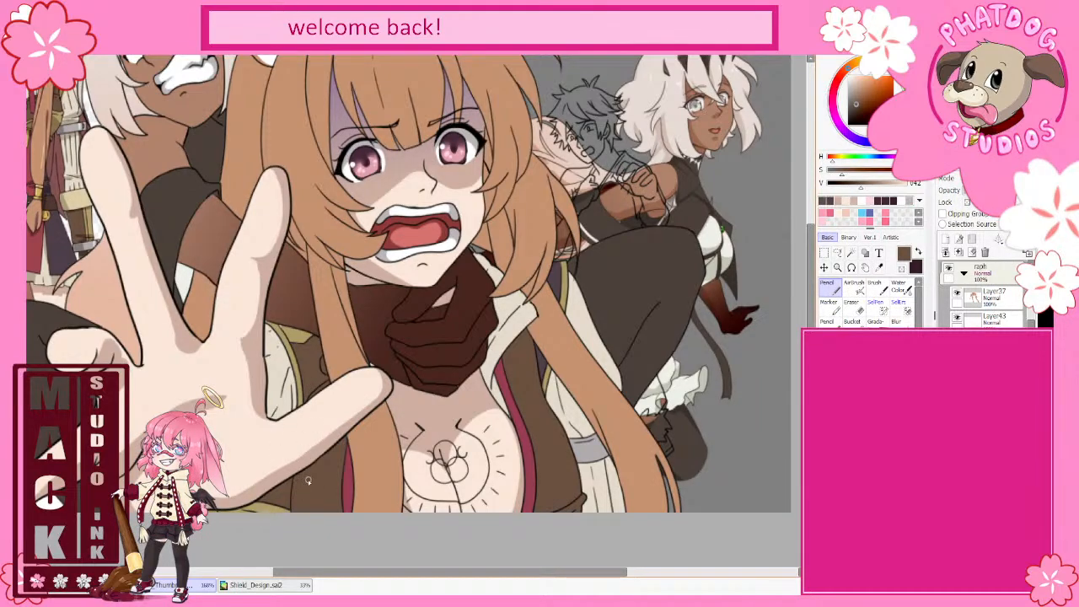
- Sample the hair's light brown and patch the hair strand beside the scarf on Layer37
alt+click(401, 401)
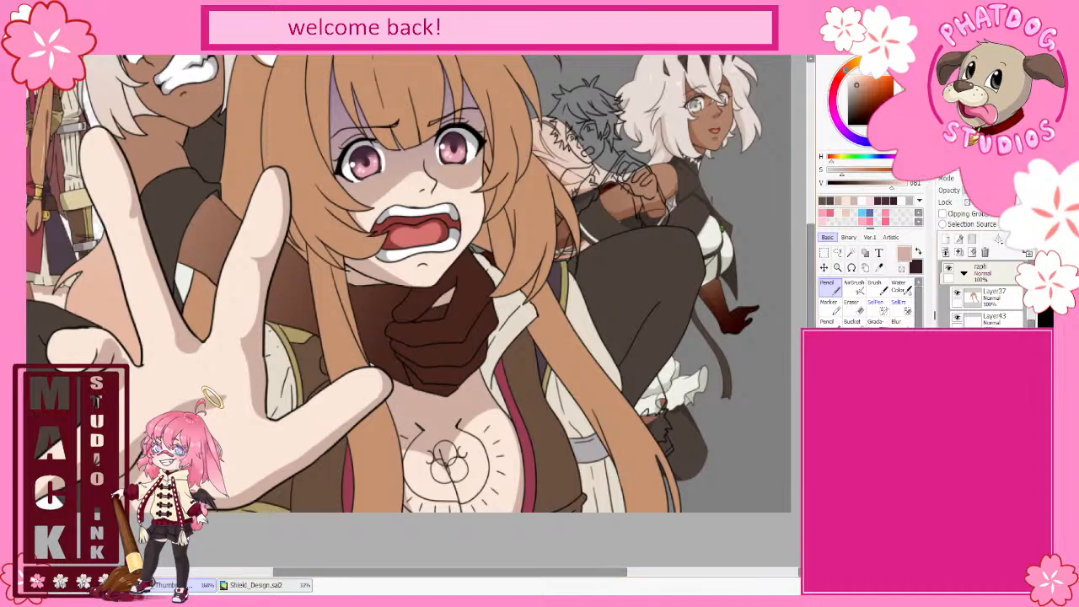
scroll(986, 295, down, 3)
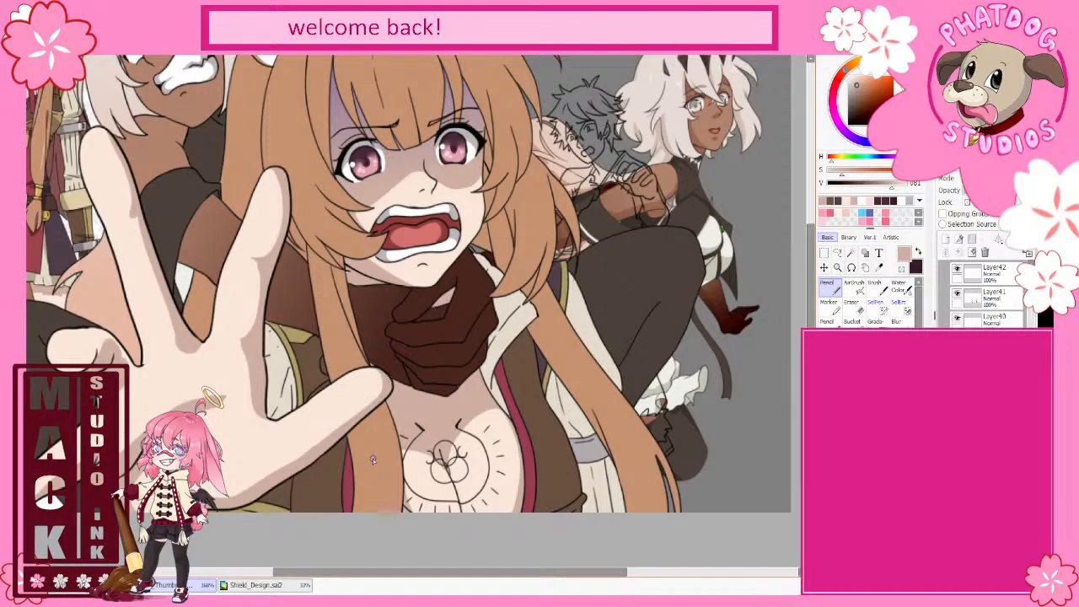
alt+click(389, 380)
scroll(993, 291, down, 5)
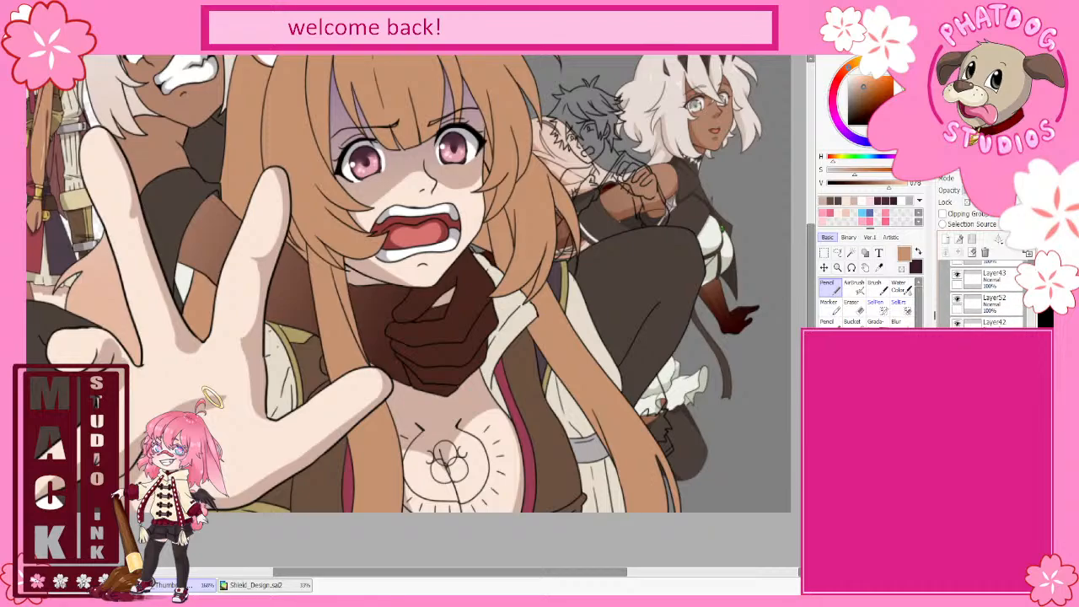
click(994, 282)
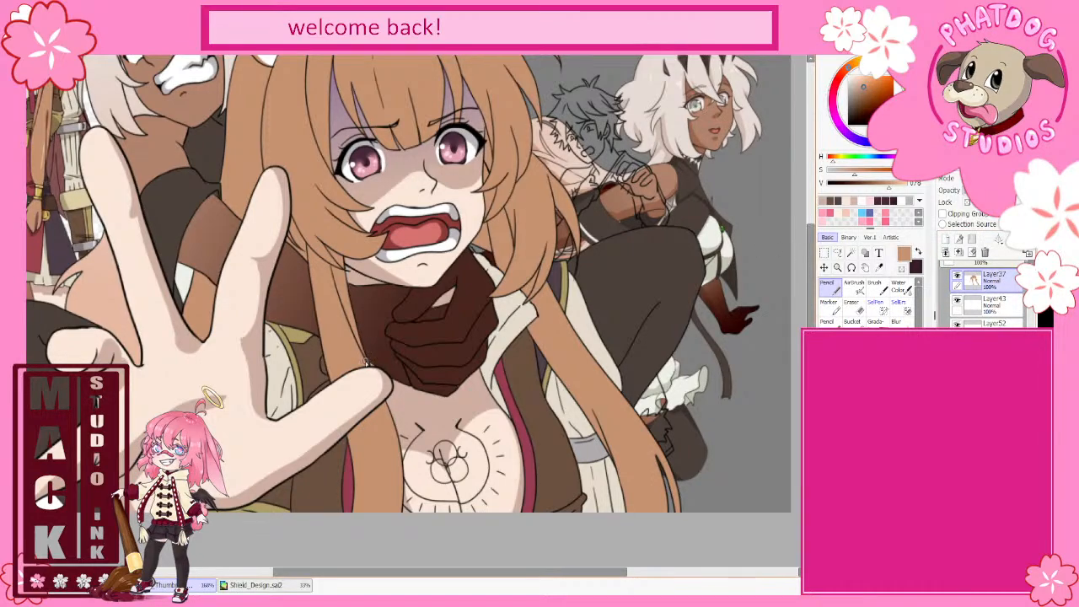
drag(365, 360, 361, 340)
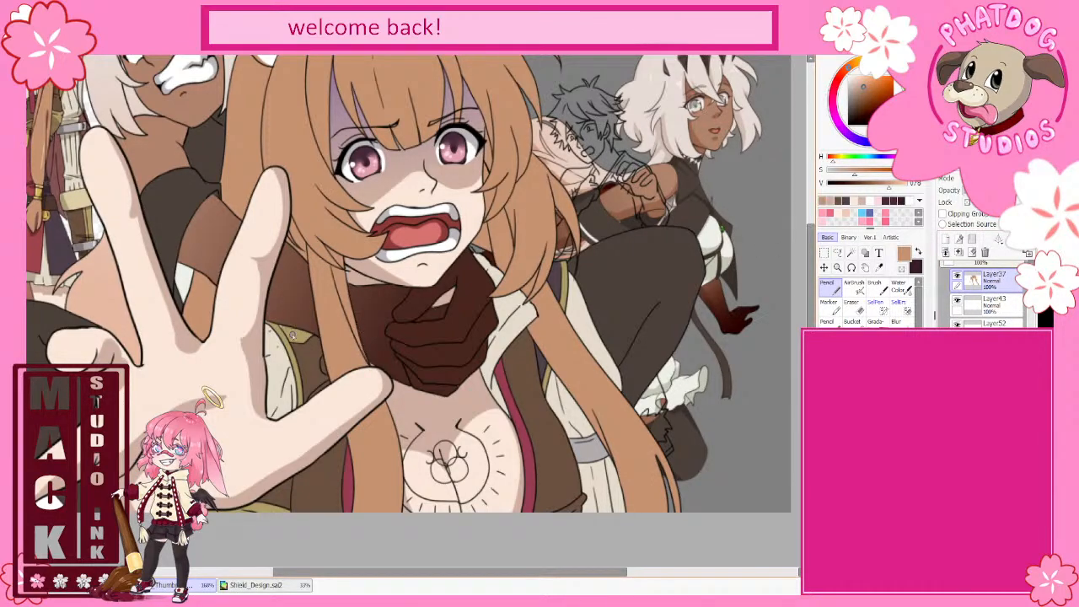
- Touch up the olive garment behind the outstretched hand and the cream collar with colours sampled from each
alt+click(293, 334)
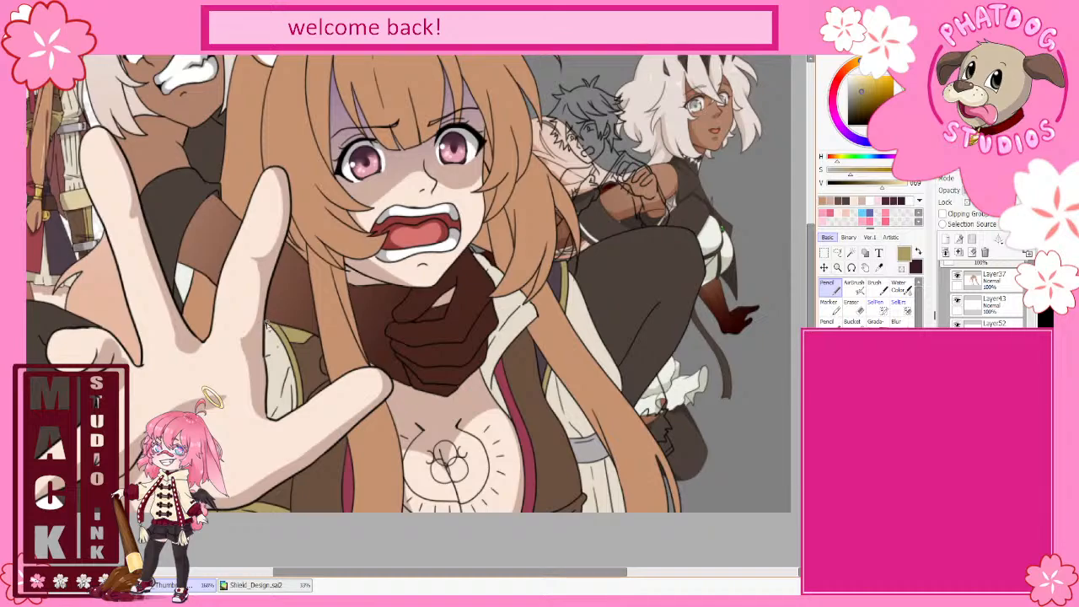
drag(272, 324, 317, 345)
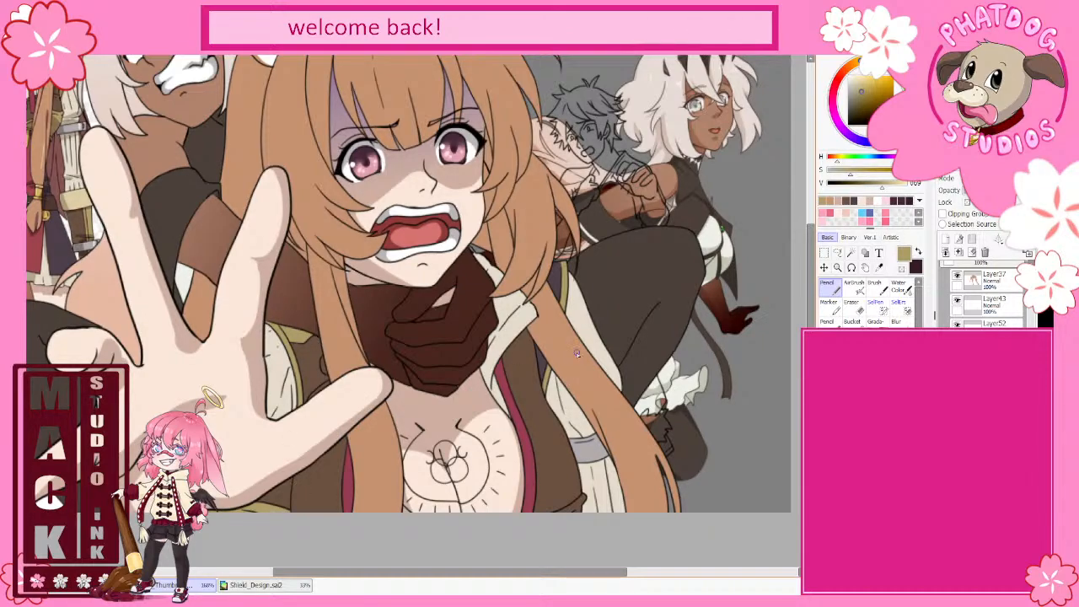
alt+click(502, 388)
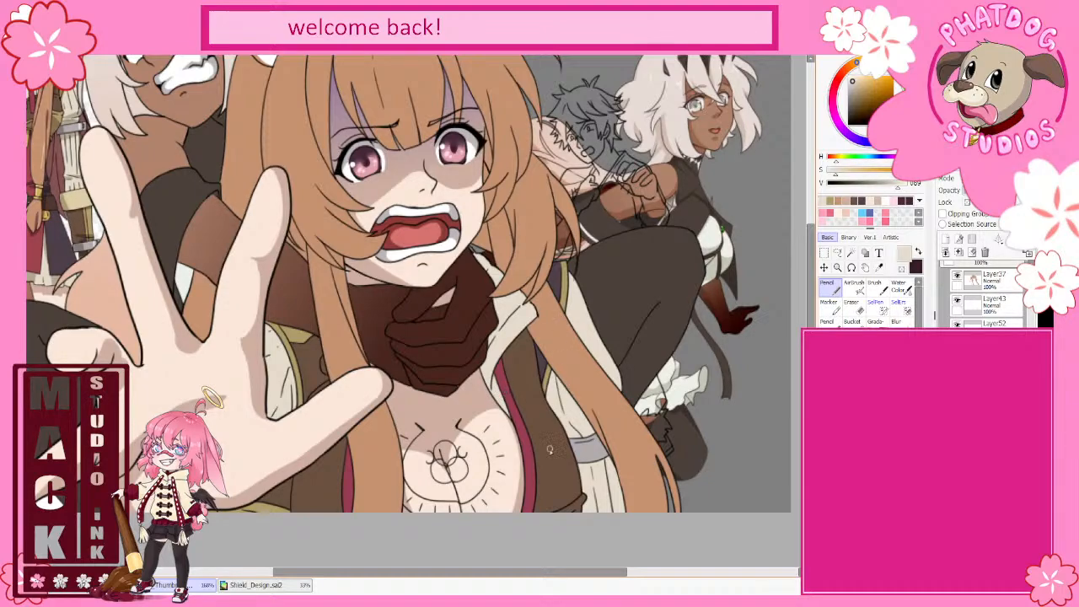
scroll(552, 451, down, 2)
drag(591, 579, 551, 582)
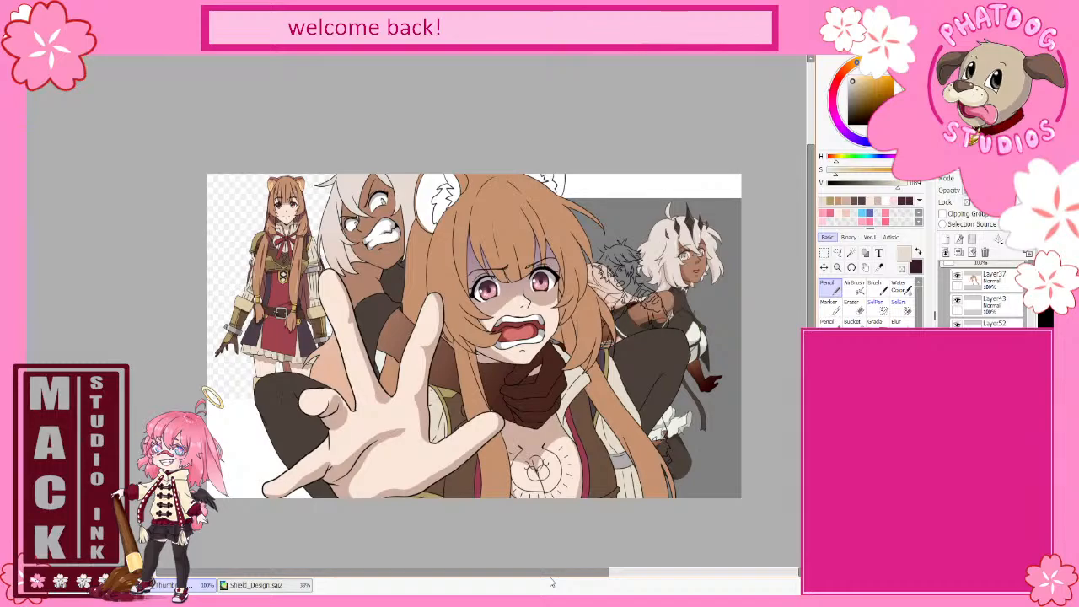
- Sample the scarf's dark brown and fill the scarf gap between the girl's jaw and hair on Layer41
right_click(481, 364)
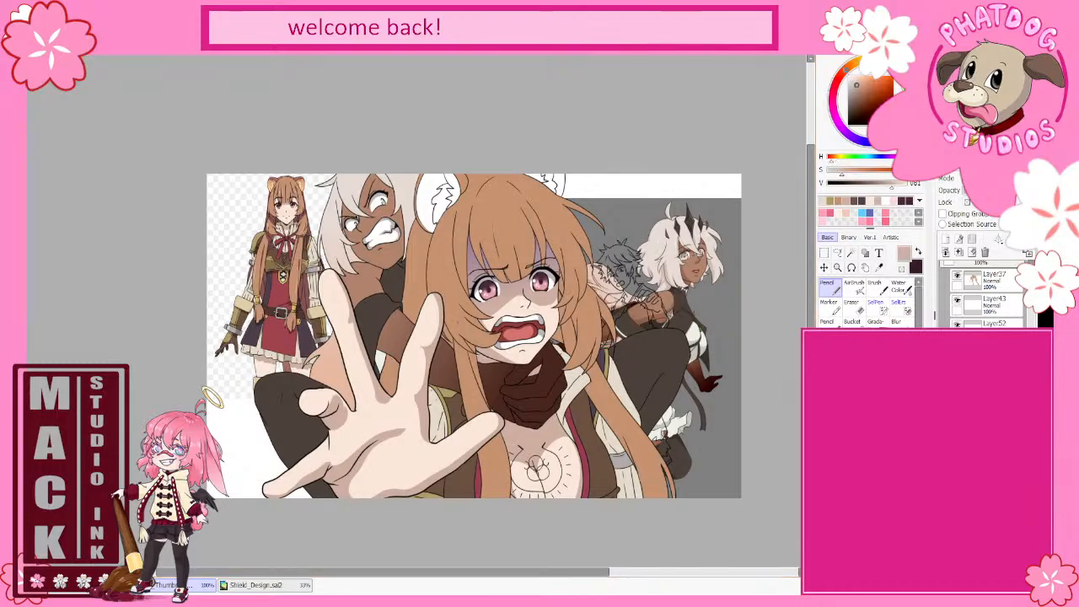
scroll(983, 297, down, 1)
scroll(562, 351, up, 3)
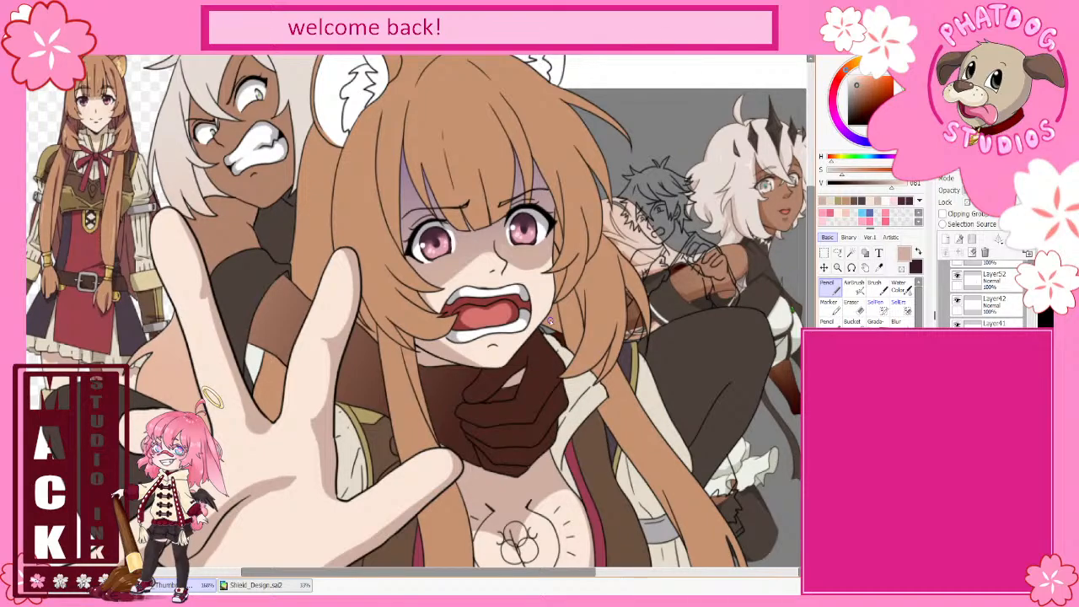
alt+click(560, 338)
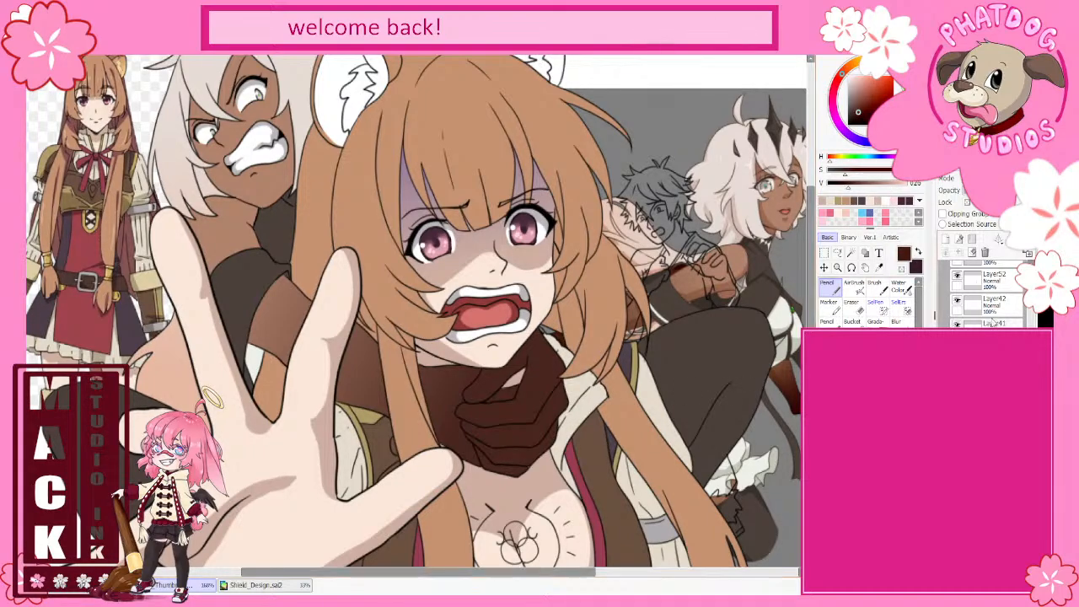
scroll(752, 336, up, 2)
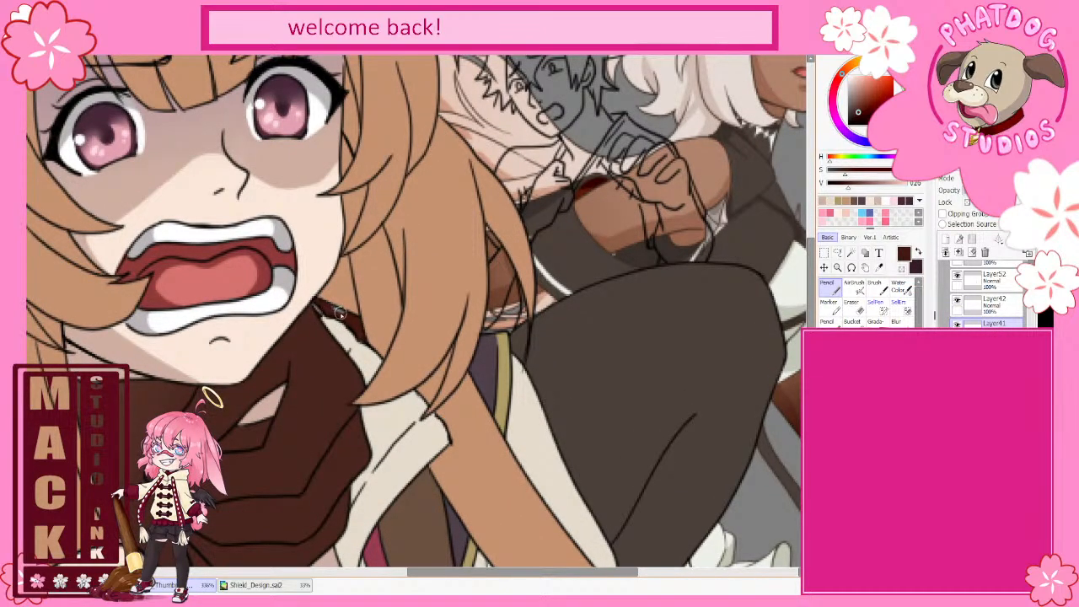
drag(338, 313, 360, 322)
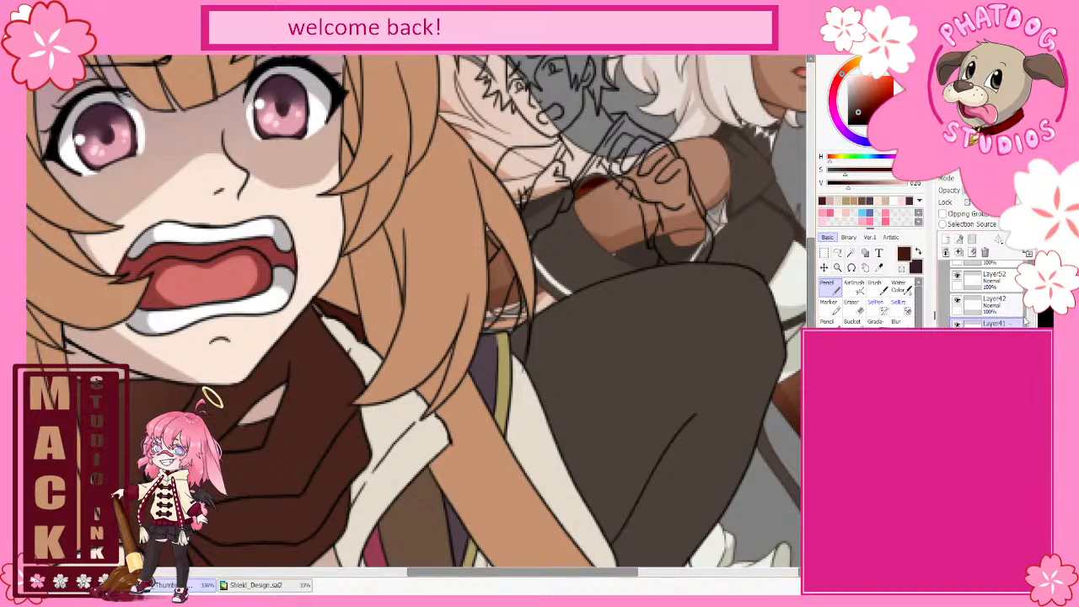
key(ctrl+shift+n)
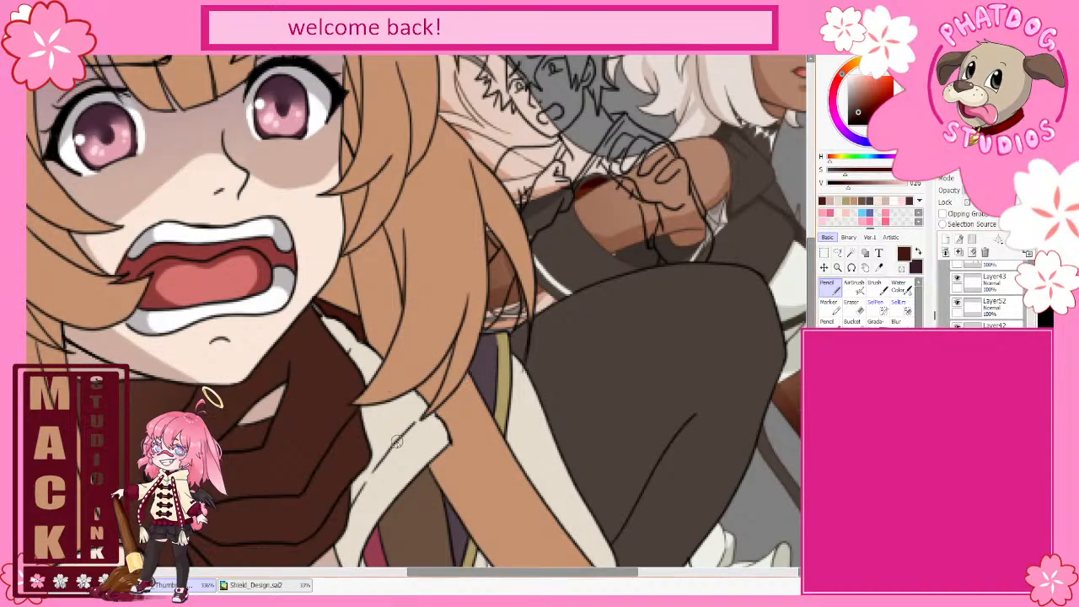
- Touch up the cream collar beside the scarf and the skin gap between the scarf folds with colours sampled from each
alt+click(394, 421)
mouse_move(322, 320)
mouse_down()
mouse_move(317, 309)
mouse_move(360, 360)
mouse_up()
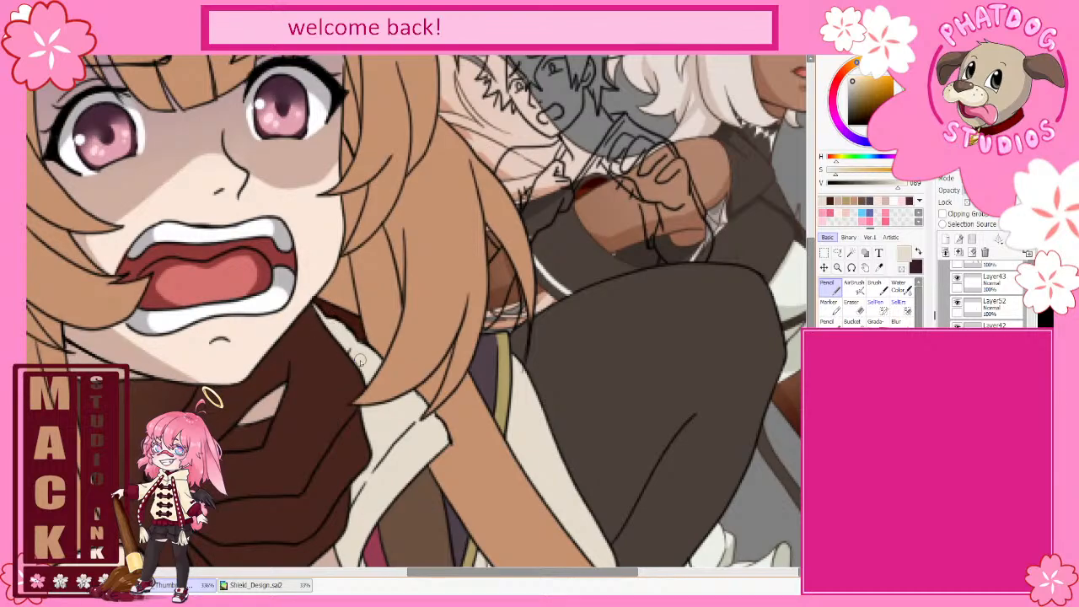
alt+click(280, 409)
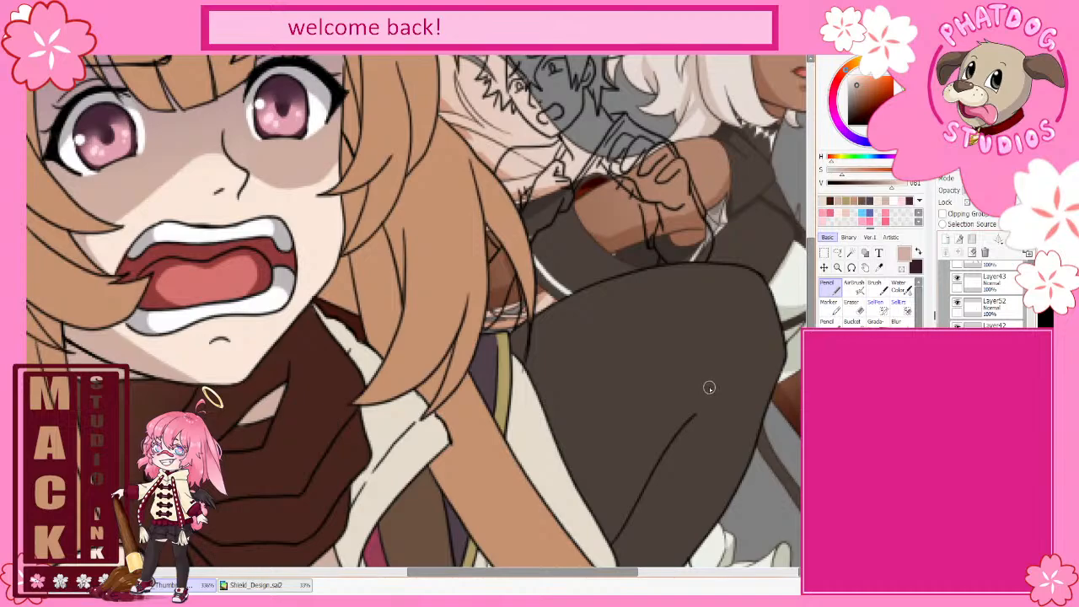
click(282, 393)
scroll(260, 431, down, 2)
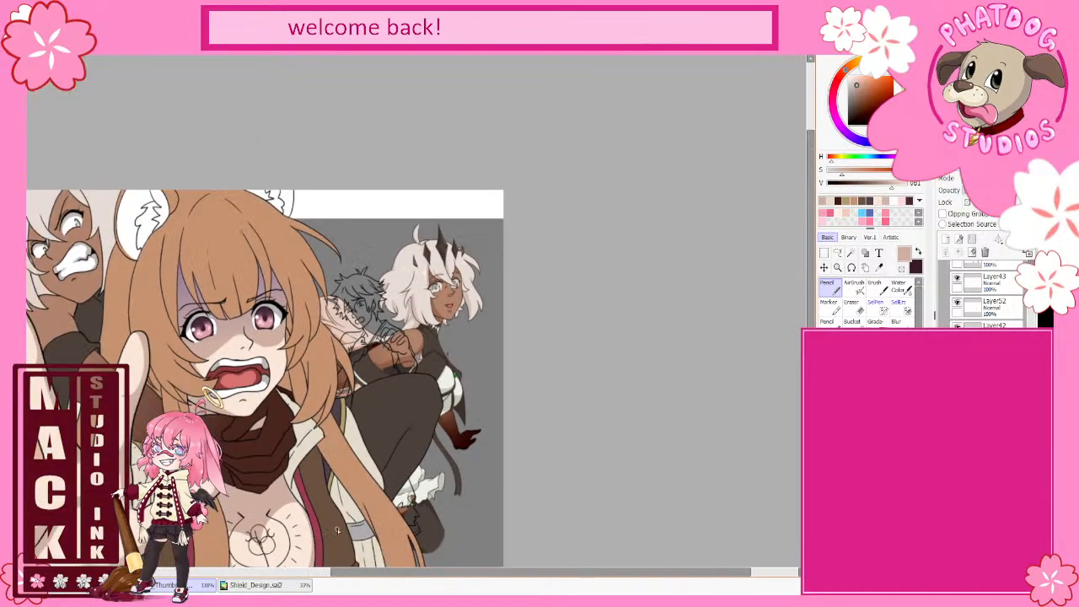
scroll(348, 572, left, 5)
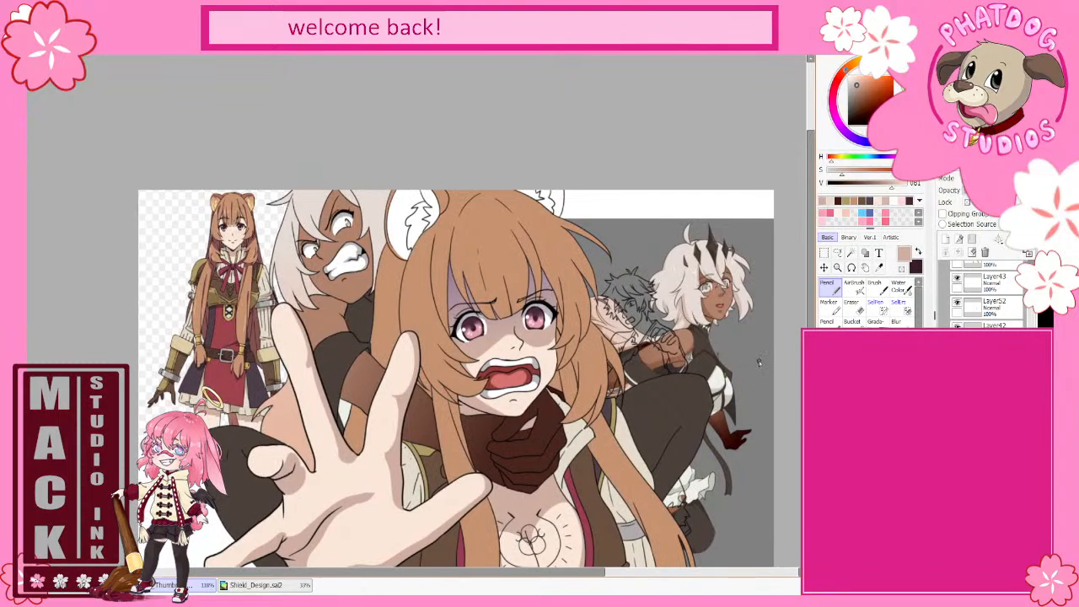
scroll(456, 342, down, 2)
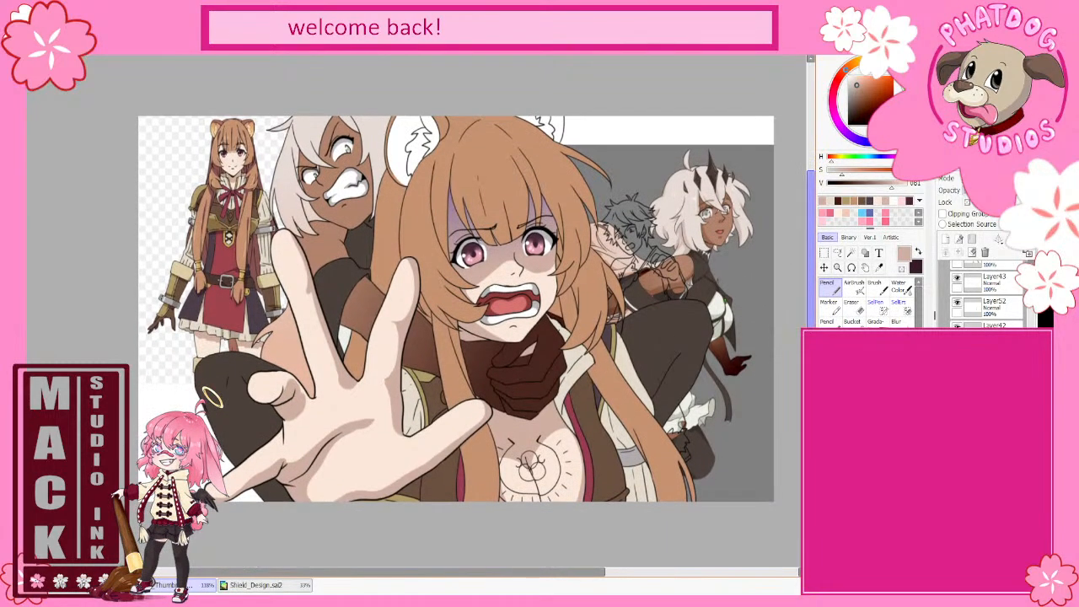
scroll(553, 573, right, 1)
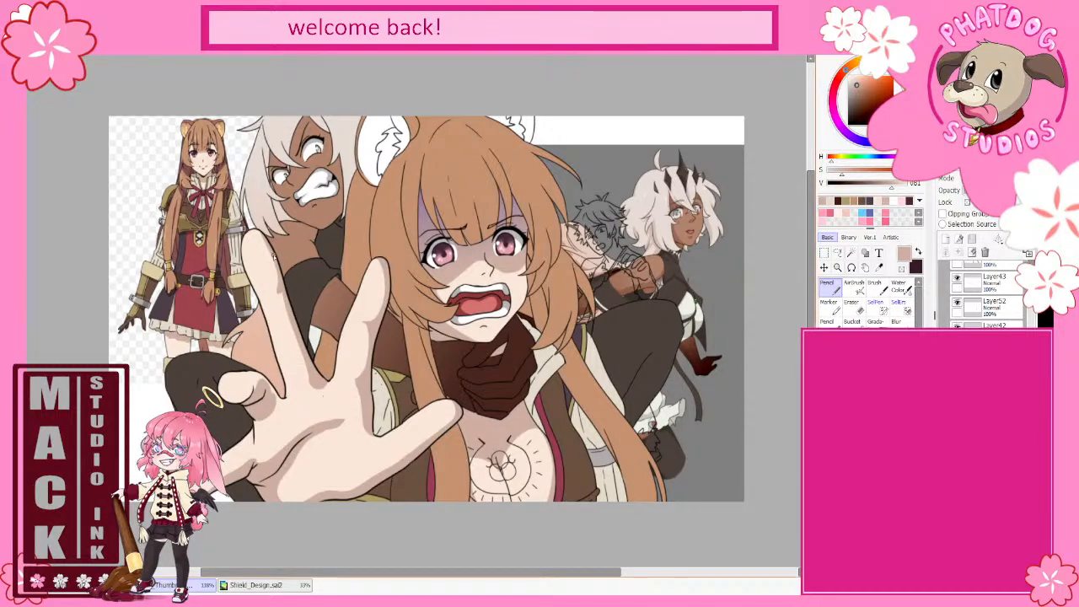
- Lock the layer's opacity and shade the girl's cream sleeves and brown vest, sampling the sleeve shadow colour from the reference character
alt+click(233, 230)
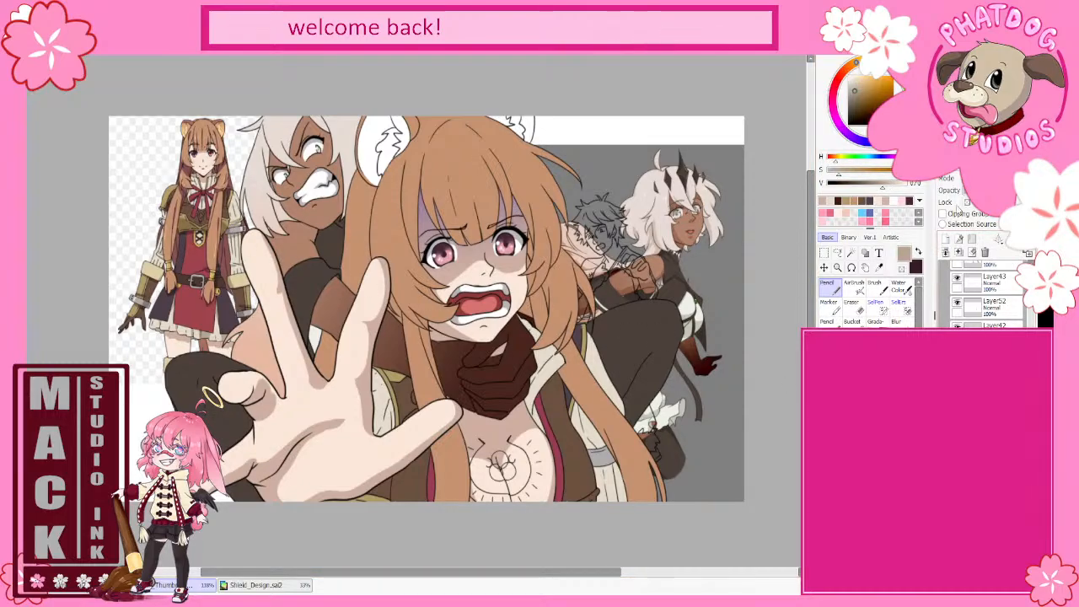
click(967, 202)
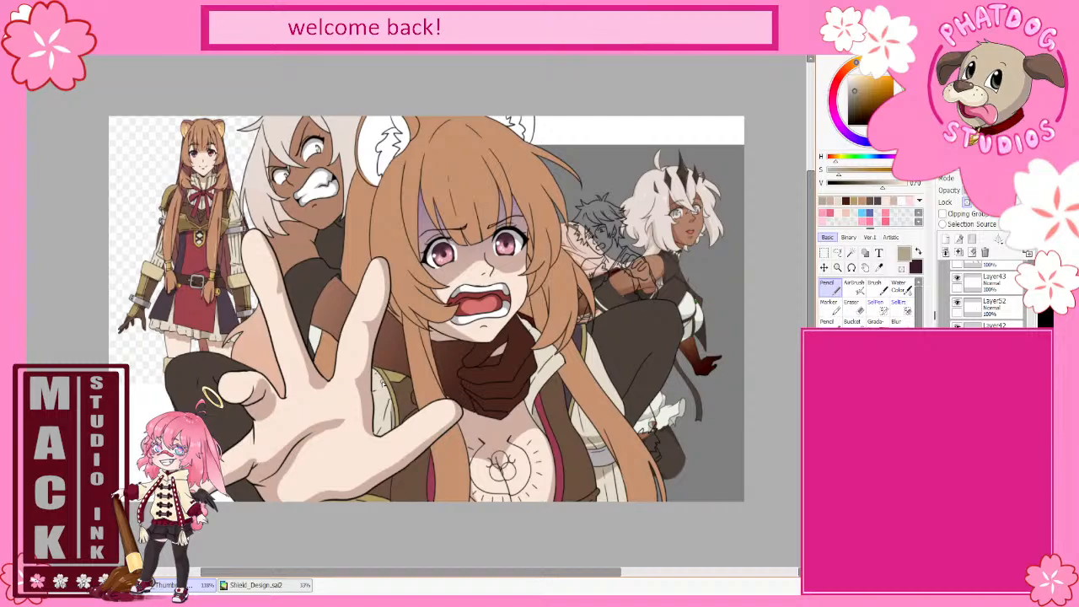
drag(379, 372, 395, 414)
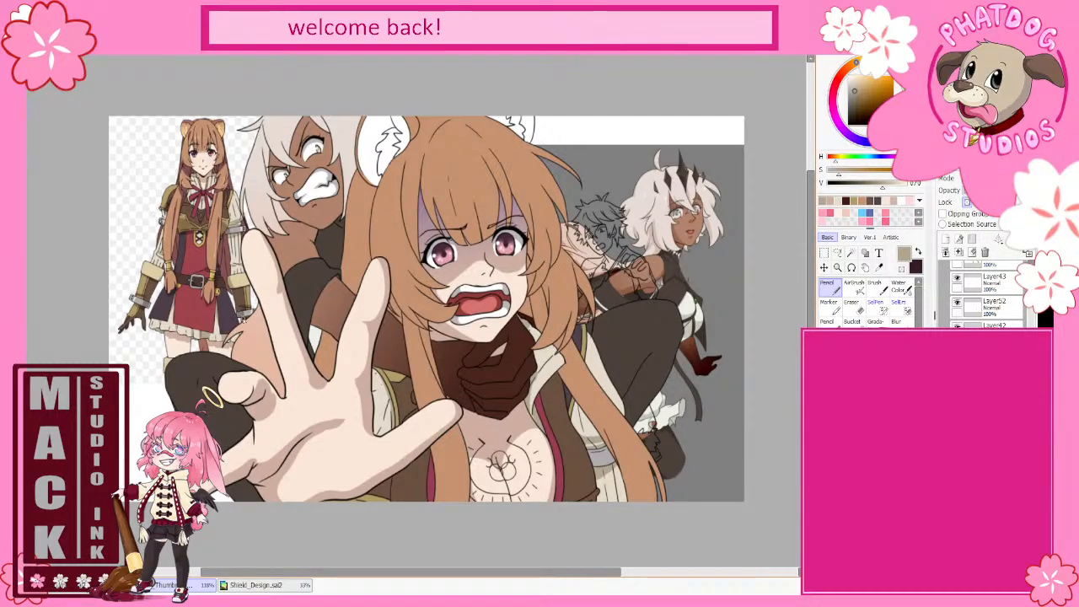
right_click(576, 435)
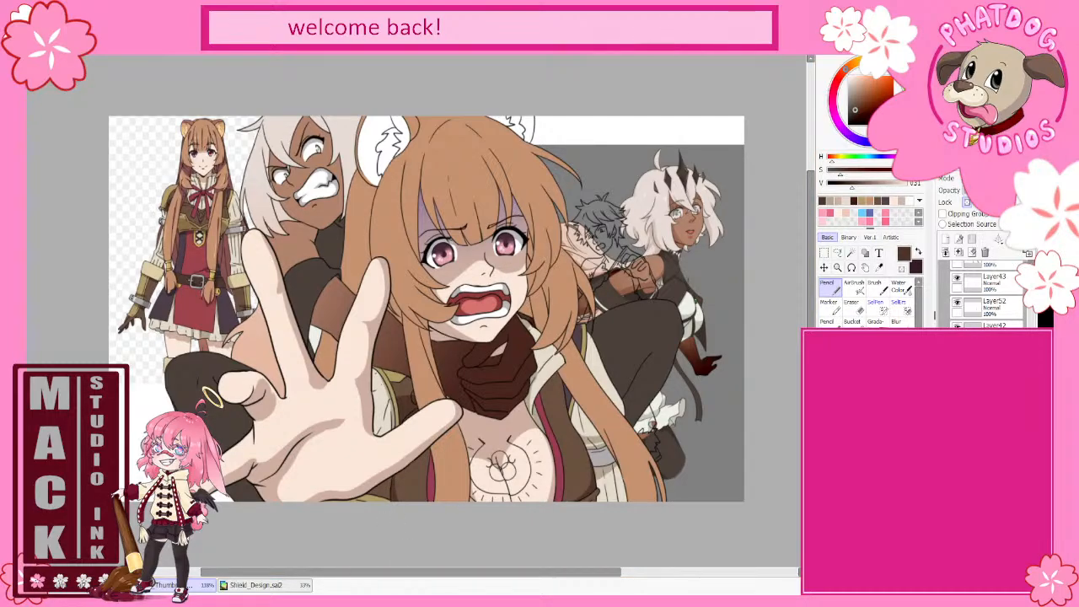
- Fill the girl's animal ears with the tan sampled from the reference character's ear
alt+click(222, 129)
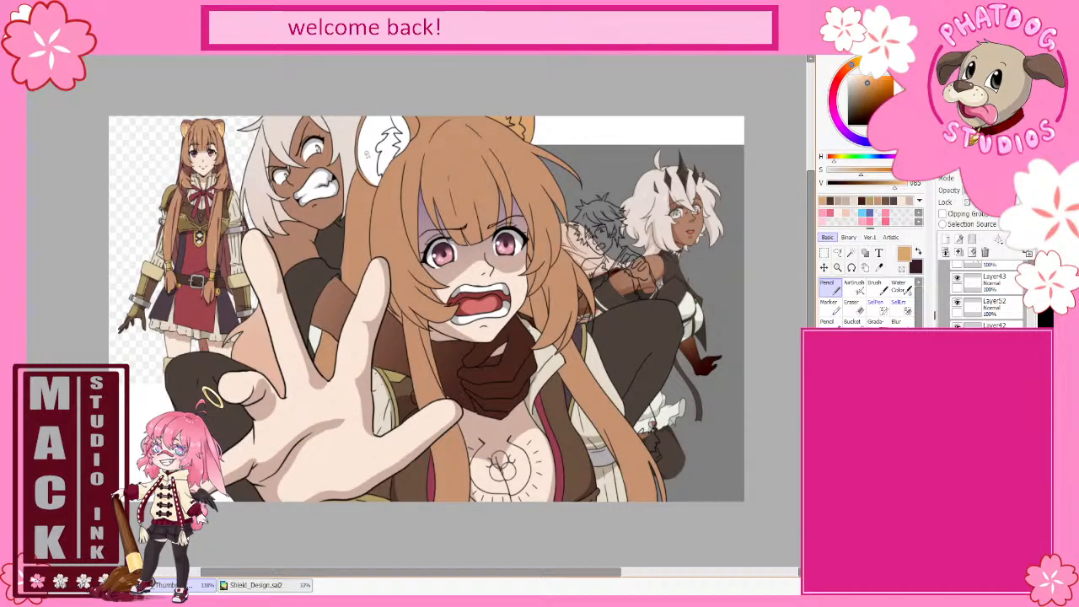
mouse_move(372, 113)
mouse_down()
mouse_move(365, 173)
mouse_move(361, 153)
mouse_move(367, 125)
mouse_move(378, 188)
mouse_move(371, 116)
mouse_move(369, 142)
mouse_up()
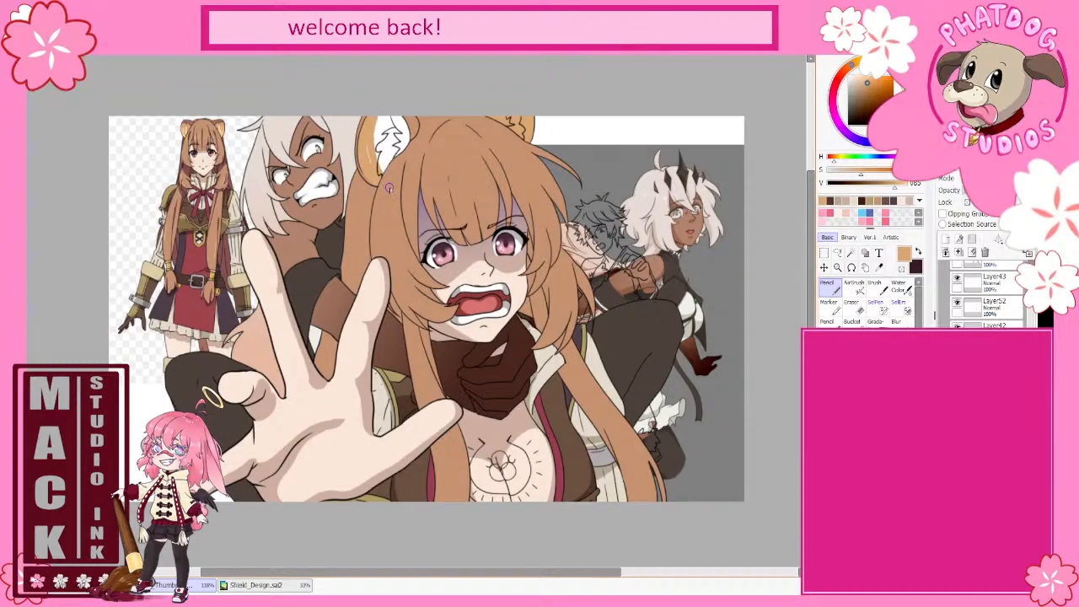
mouse_move(386, 183)
mouse_down()
mouse_move(389, 102)
mouse_move(403, 162)
mouse_move(406, 108)
mouse_move(406, 124)
mouse_up()
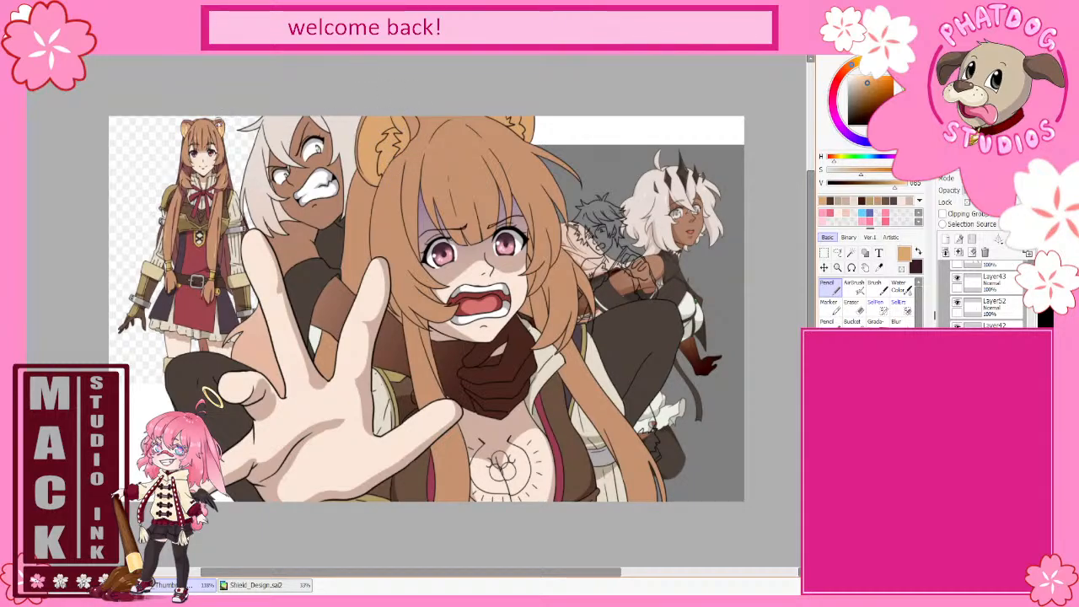
- Shade the ears' inner edges in darker brown and lighten the fur tufts, using colours sampled from the reference ears
alt+click(221, 119)
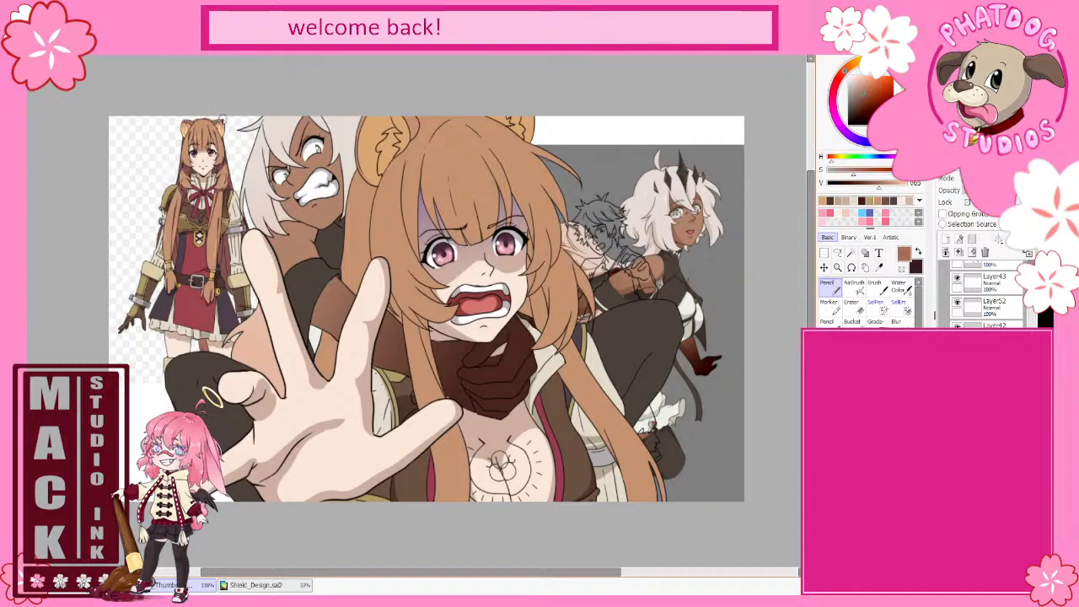
mouse_move(364, 125)
mouse_down()
mouse_move(396, 128)
mouse_move(405, 153)
mouse_up()
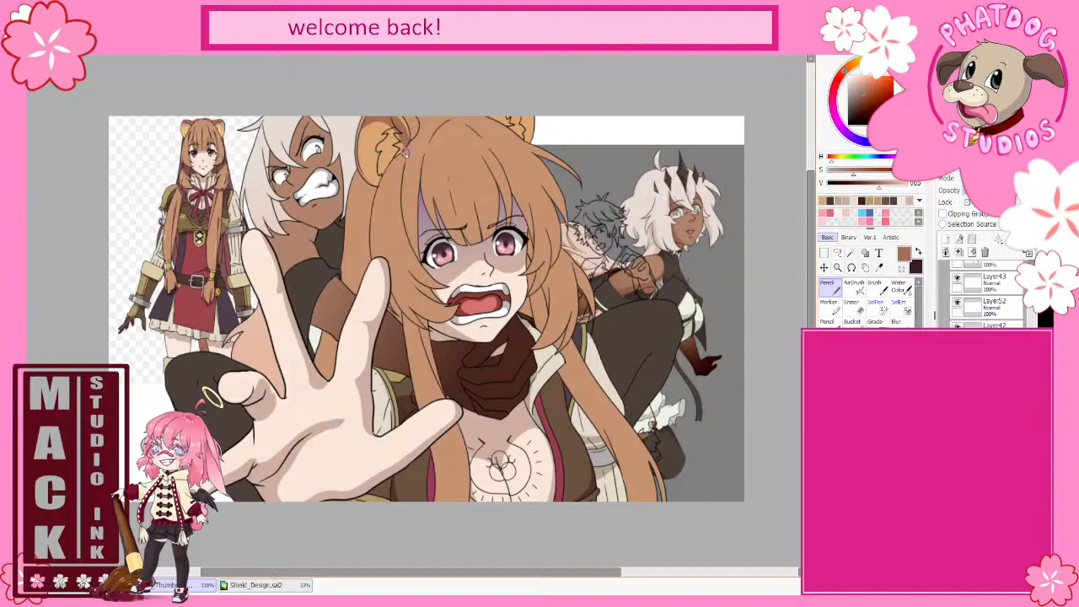
drag(398, 116, 406, 159)
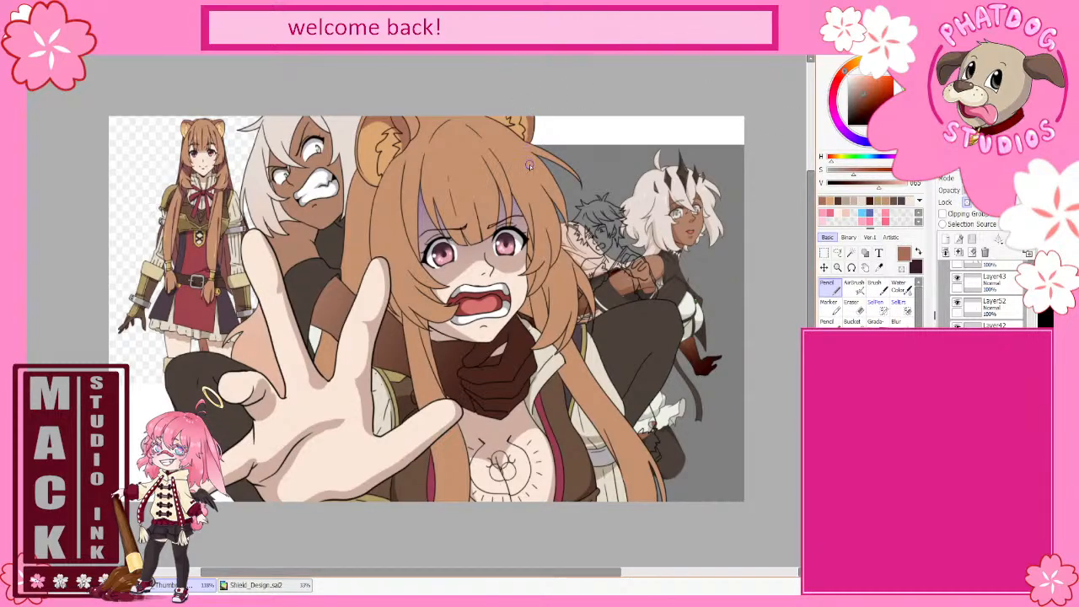
alt+click(192, 123)
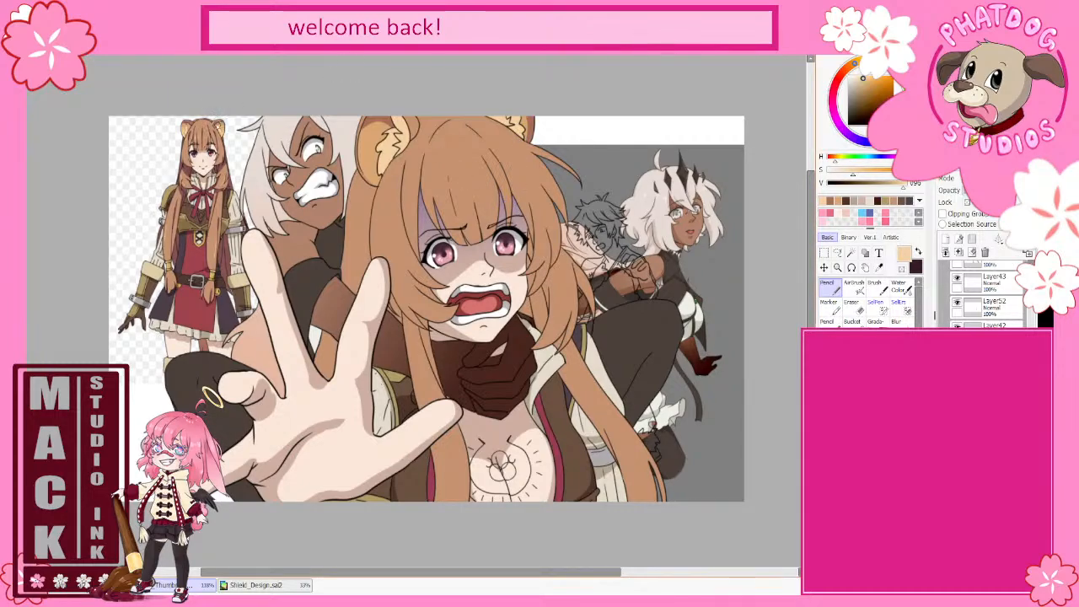
alt+click(215, 123)
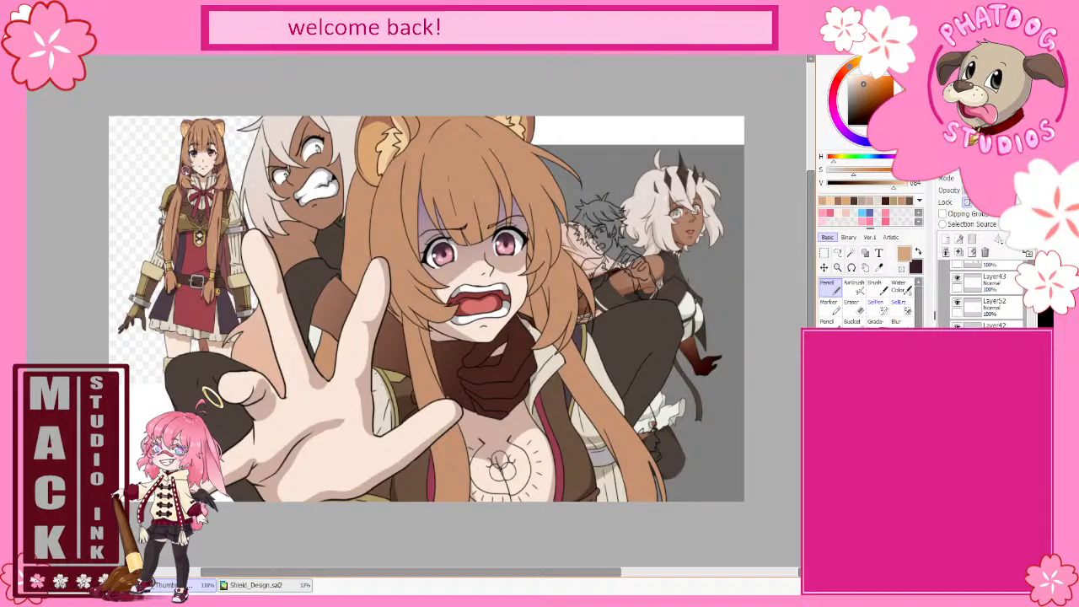
- Sample the reference hair's shadow colour and shade the crown and face-side lock tips on Layer37, refining edges with the base hair colour
alt+click(186, 171)
scroll(986, 295, up, 2)
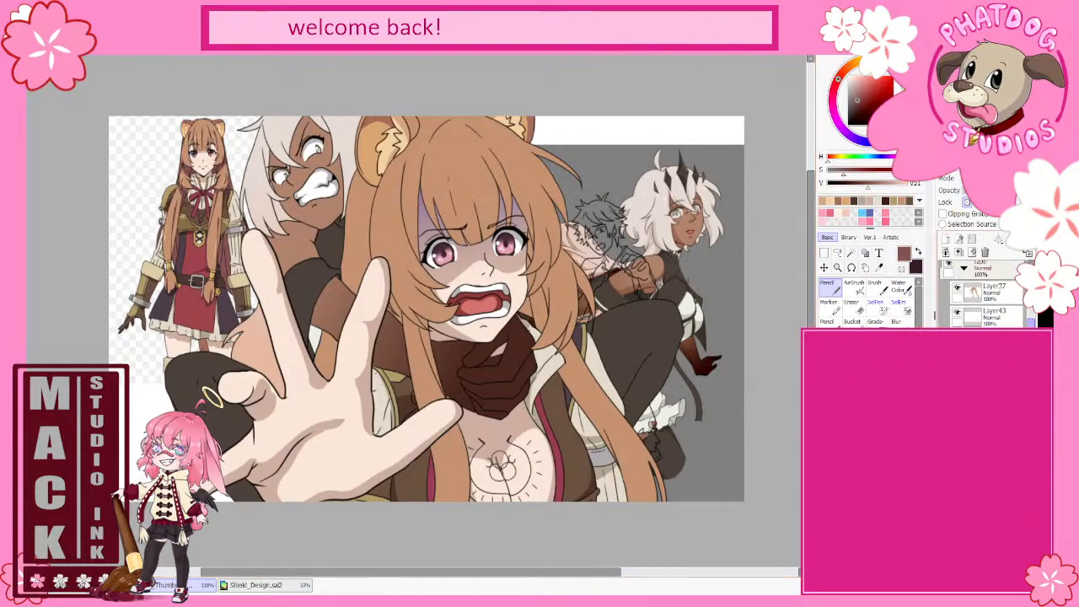
click(1008, 295)
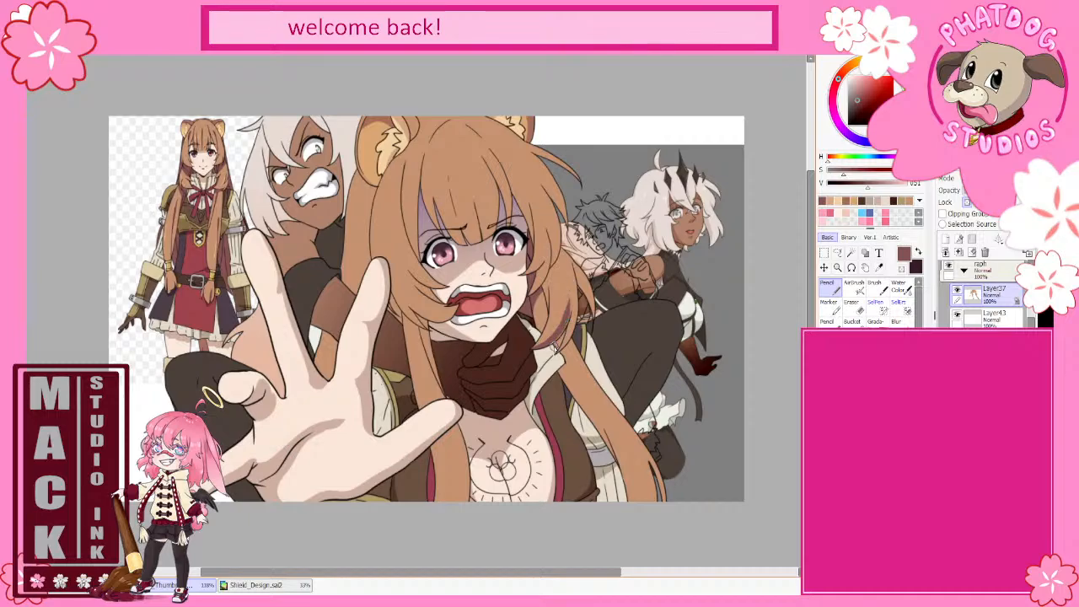
alt+click(561, 297)
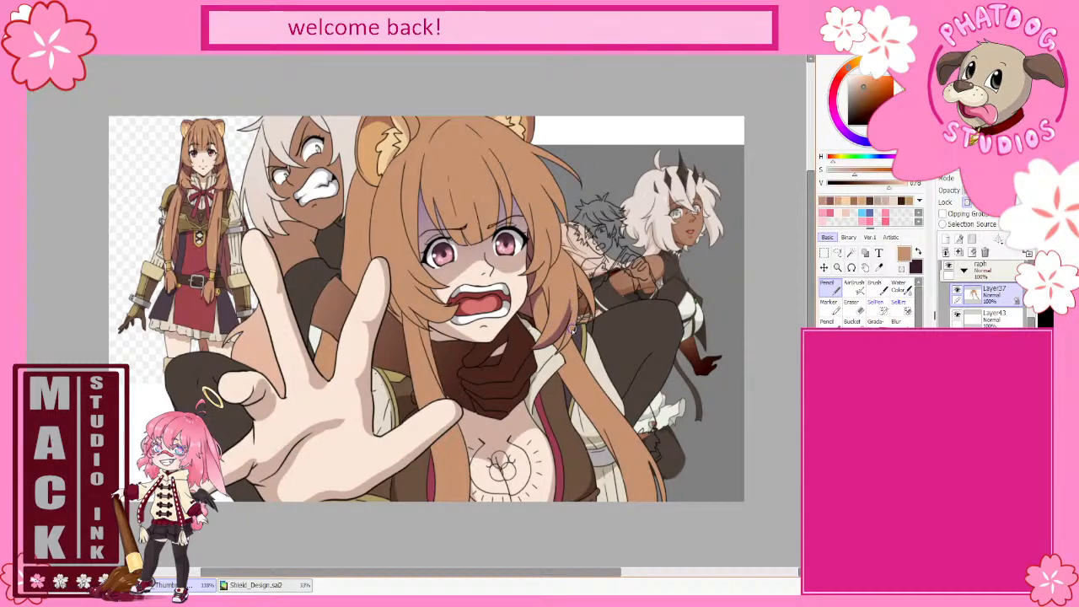
alt+click(563, 325)
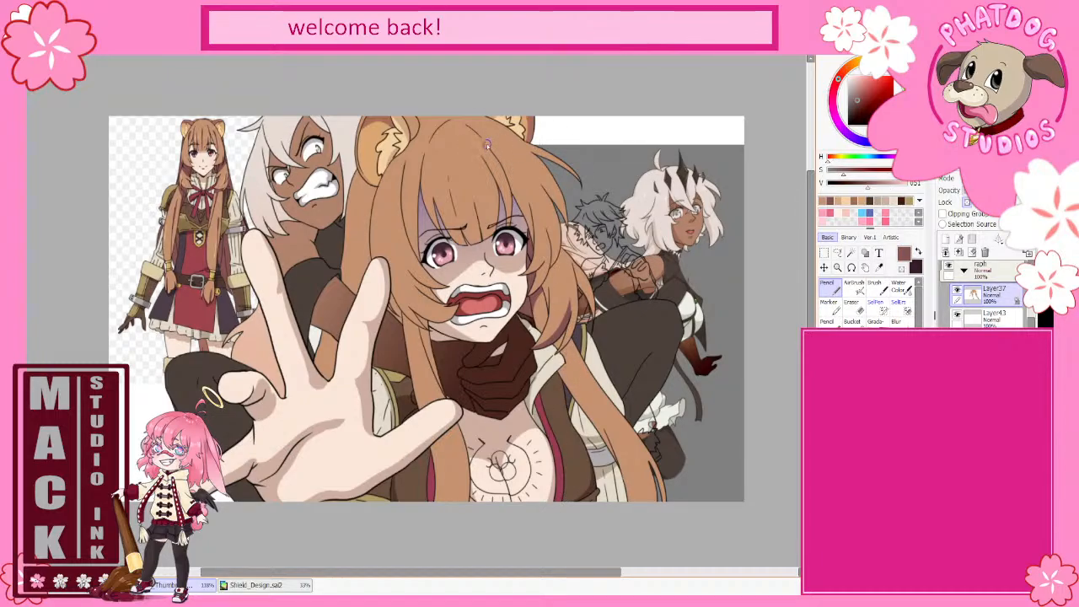
alt+click(509, 162)
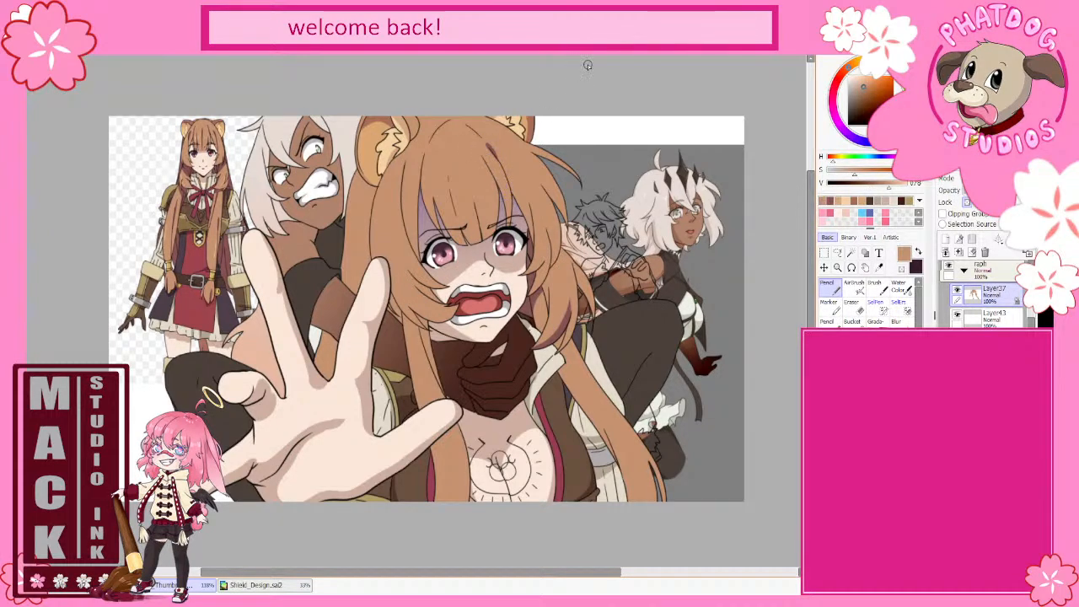
- Shade the bangs, the hair behind the raised hand and the long lower strands, alternating the sampled shadow and base hair colours
alt+click(527, 297)
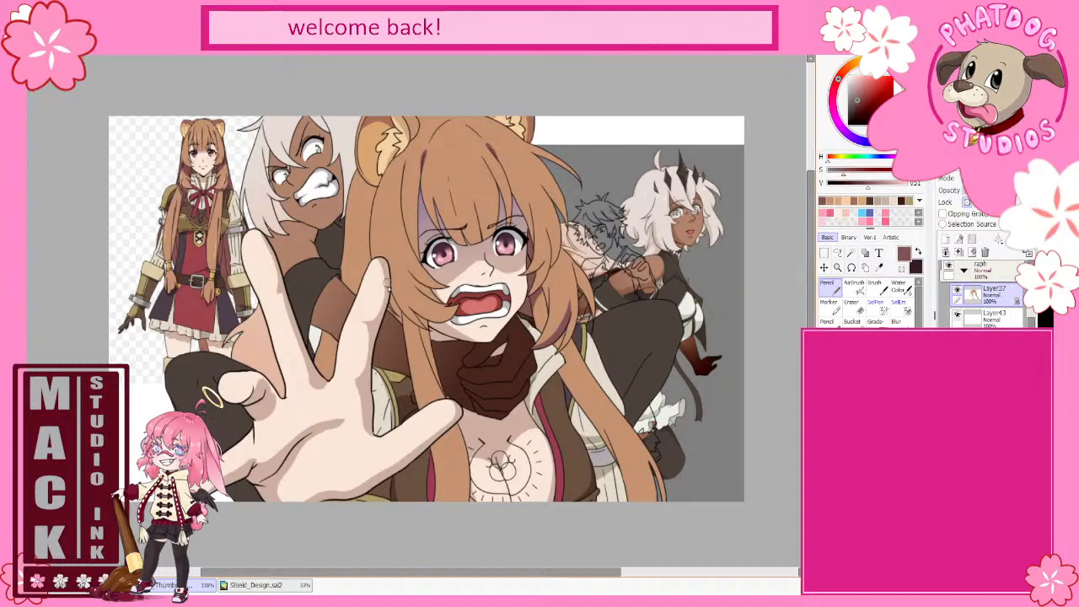
mouse_move(399, 313)
mouse_down()
mouse_move(434, 342)
mouse_move(407, 322)
mouse_up()
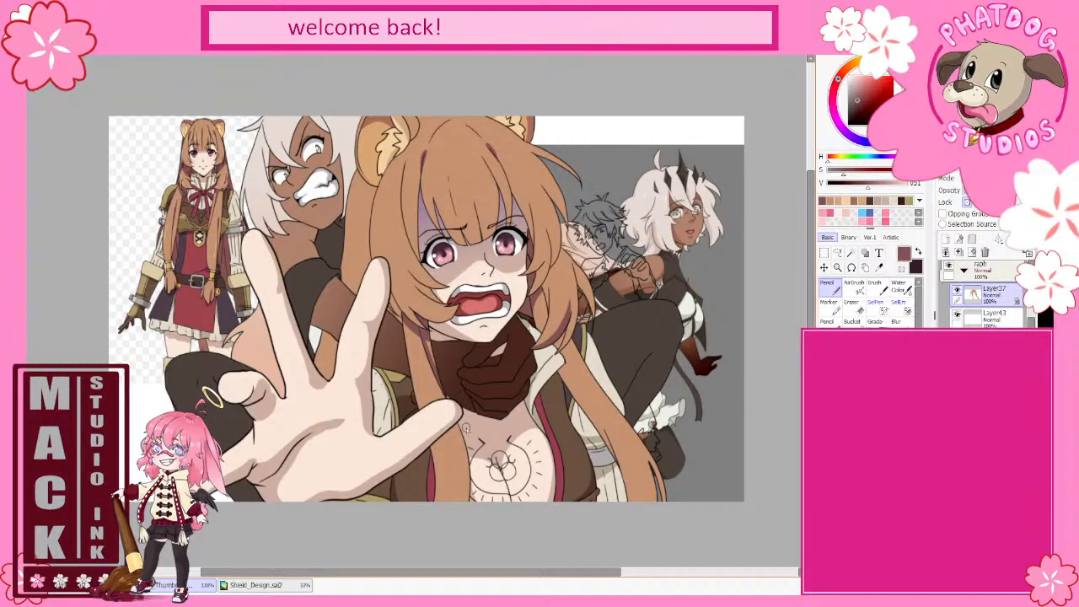
alt+click(618, 445)
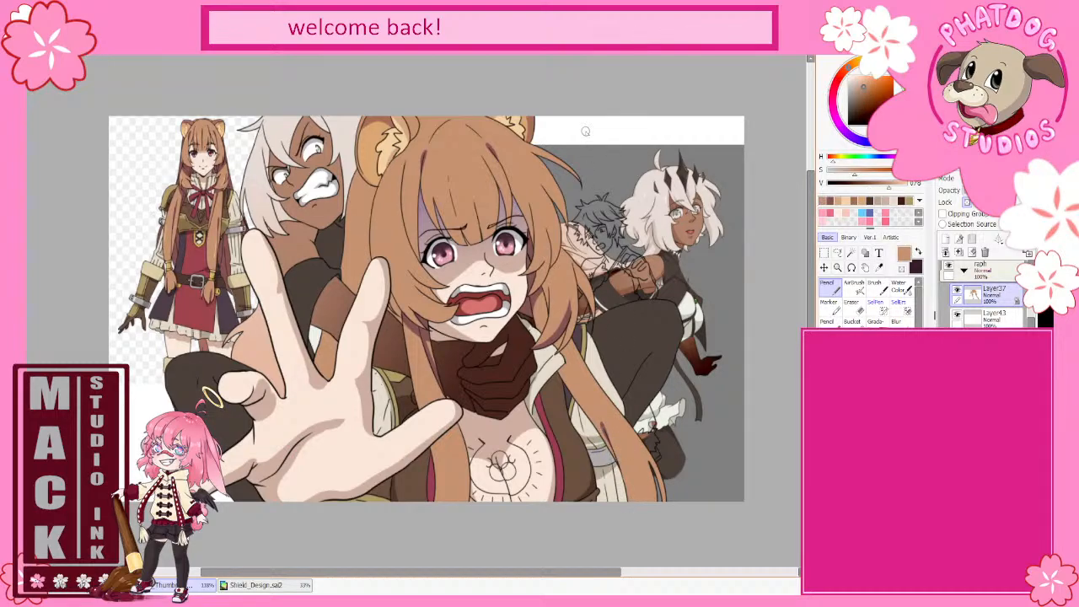
alt+click(558, 338)
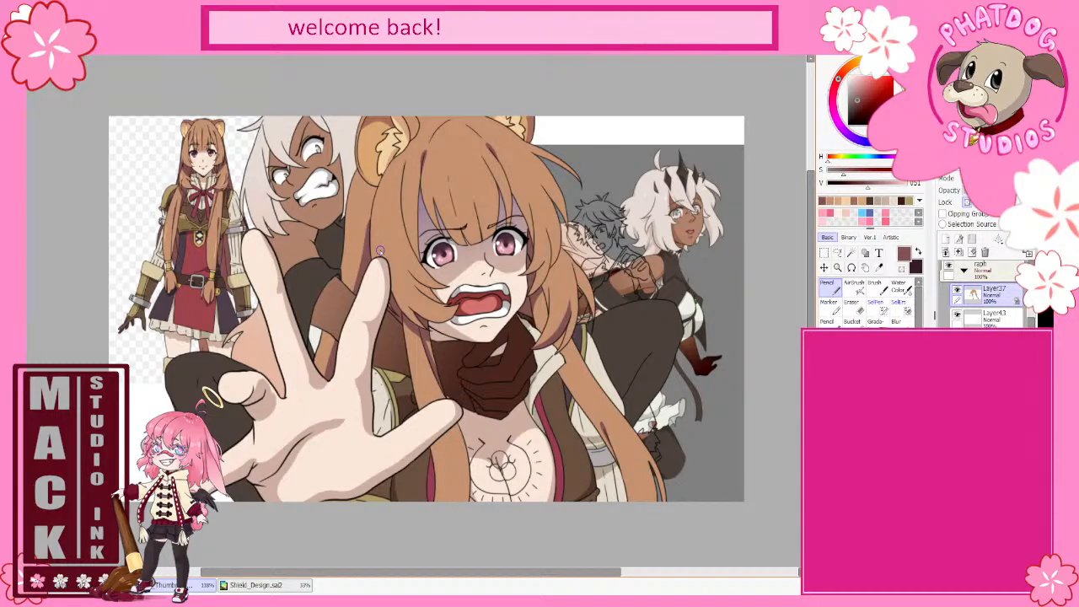
alt+click(376, 204)
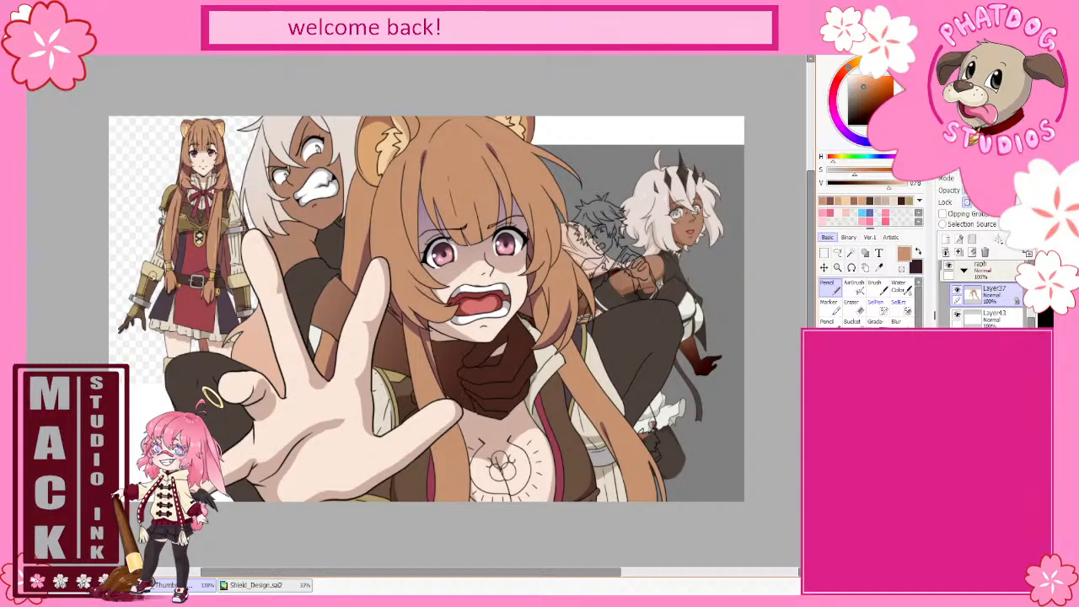
- Sample the reference hair's light highlight colour and paint small highlights on the girl's crown and bangs, refining them with the base hair colour
scroll(174, 253, up, 2)
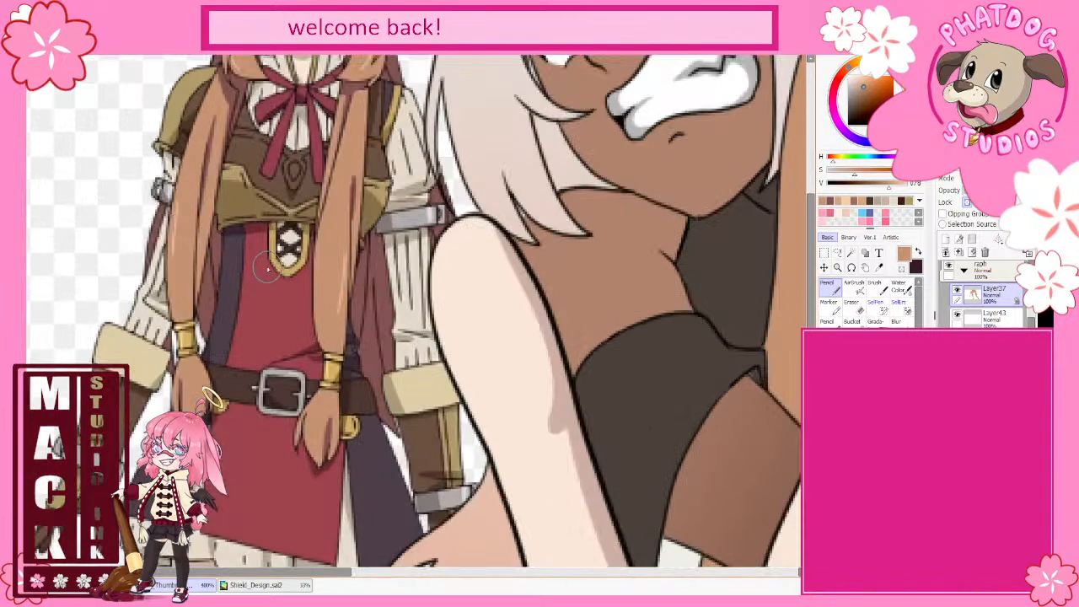
scroll(262, 257, up, 1)
alt+click(358, 268)
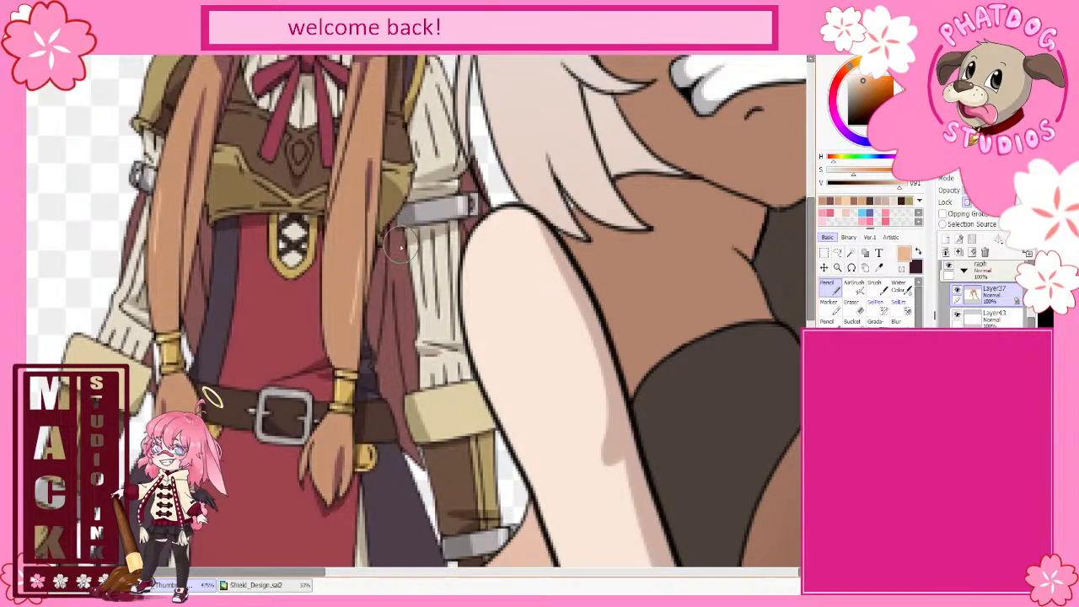
scroll(333, 316, down, 3)
scroll(451, 536, right, 5)
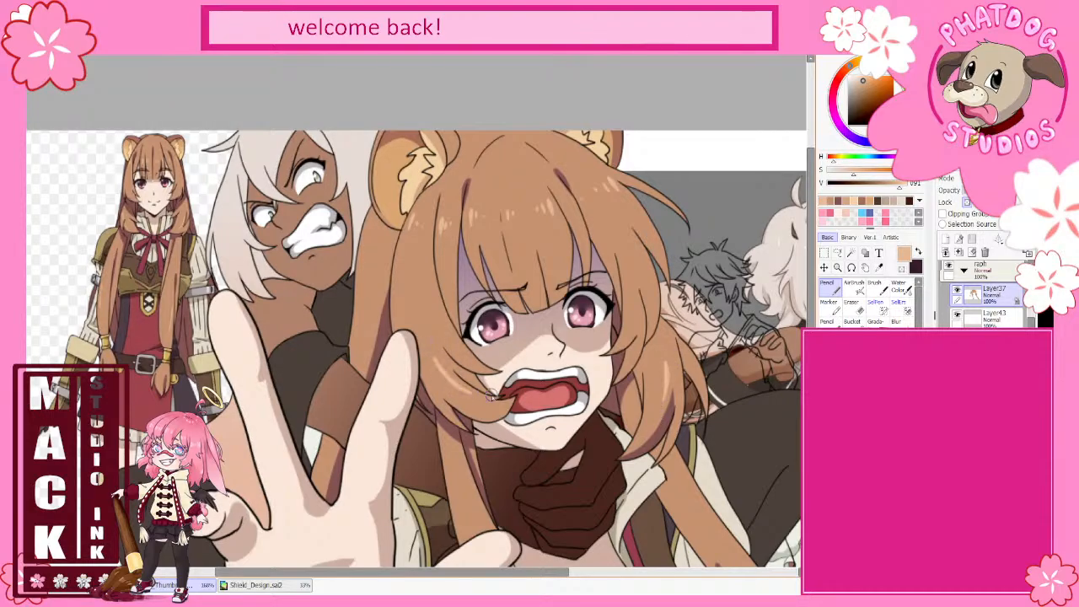
alt+click(441, 381)
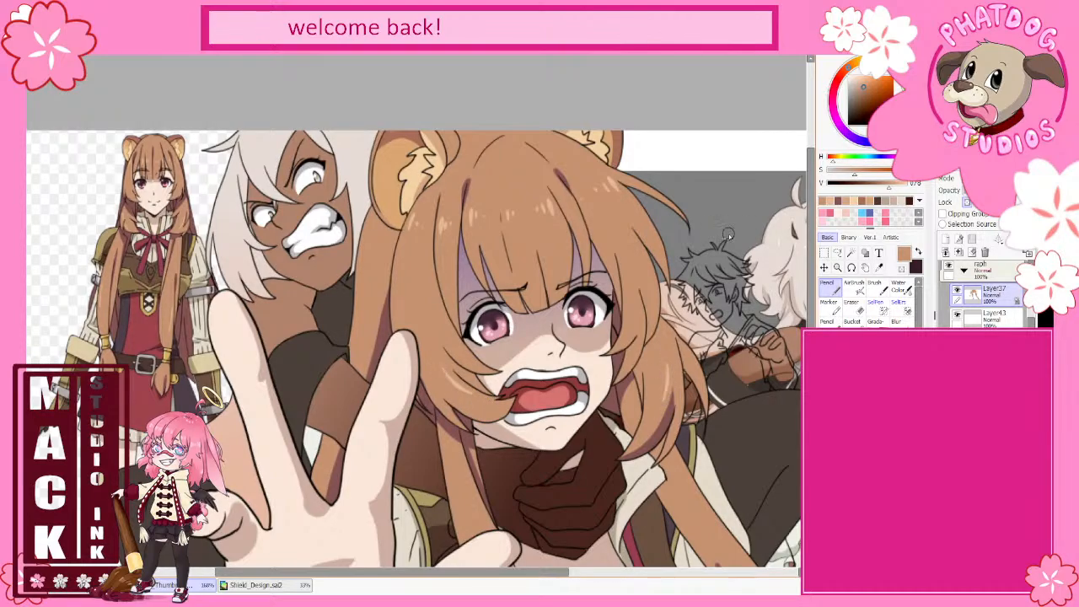
alt+click(443, 227)
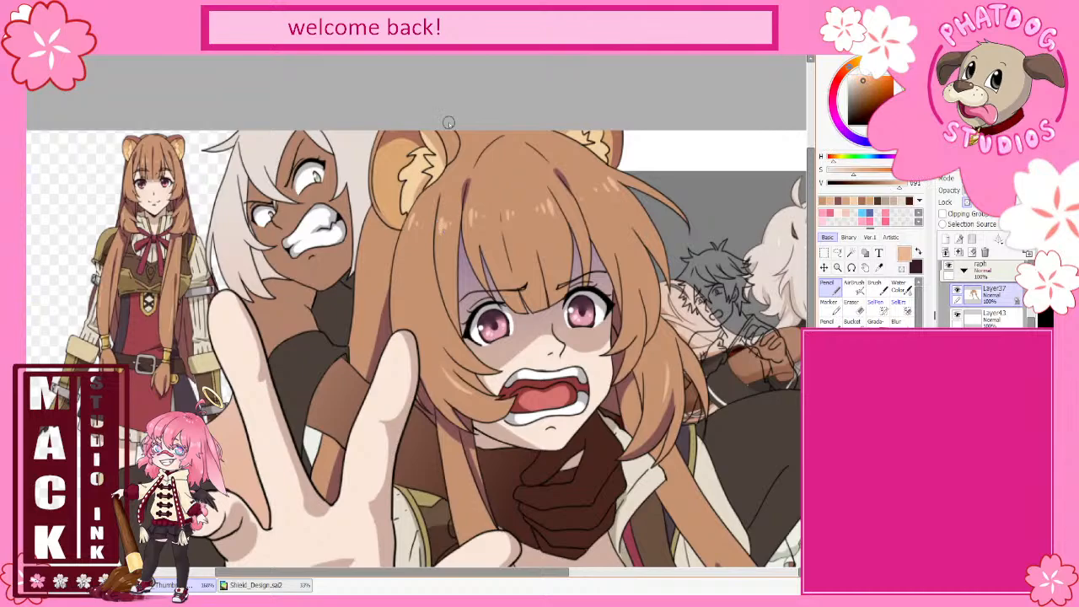
- Add light highlights along the girl's long lower hair strands and beside her ear, alternating the highlight and base hair colours
scroll(539, 390, down, 4)
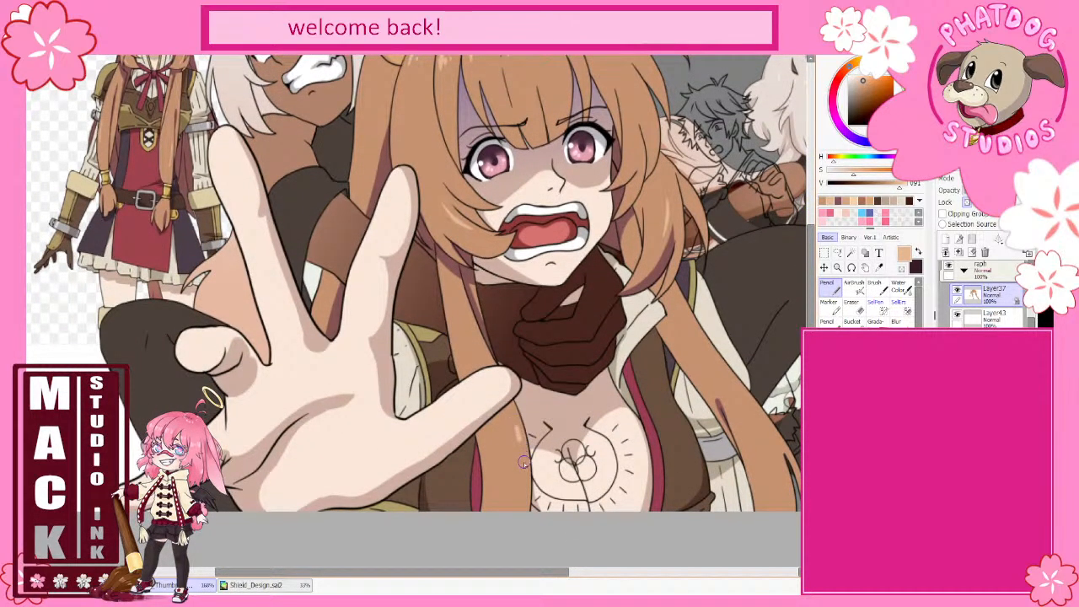
alt+click(537, 465)
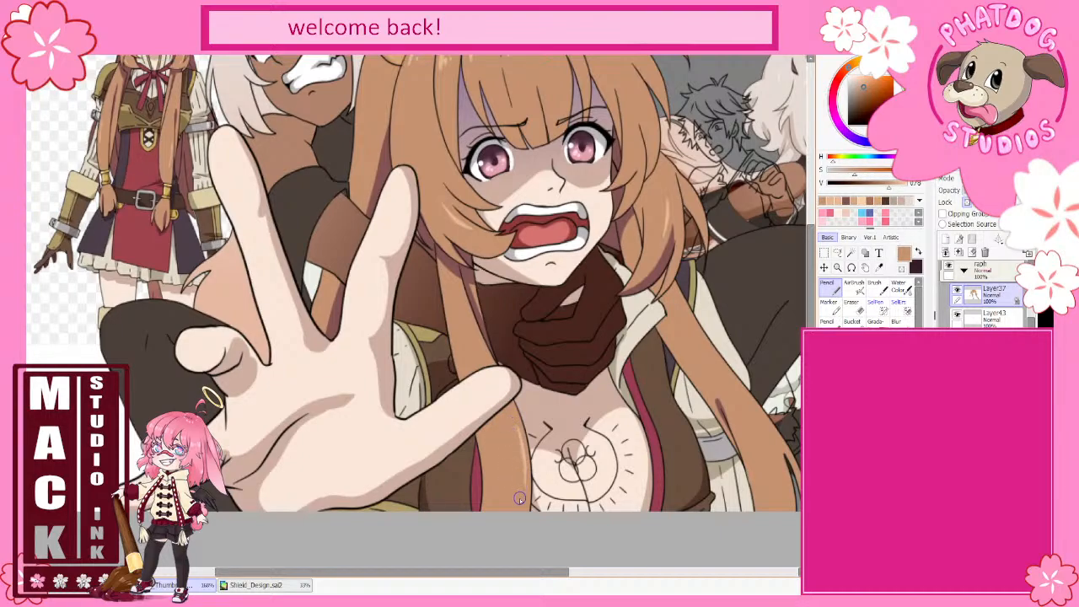
alt+click(668, 214)
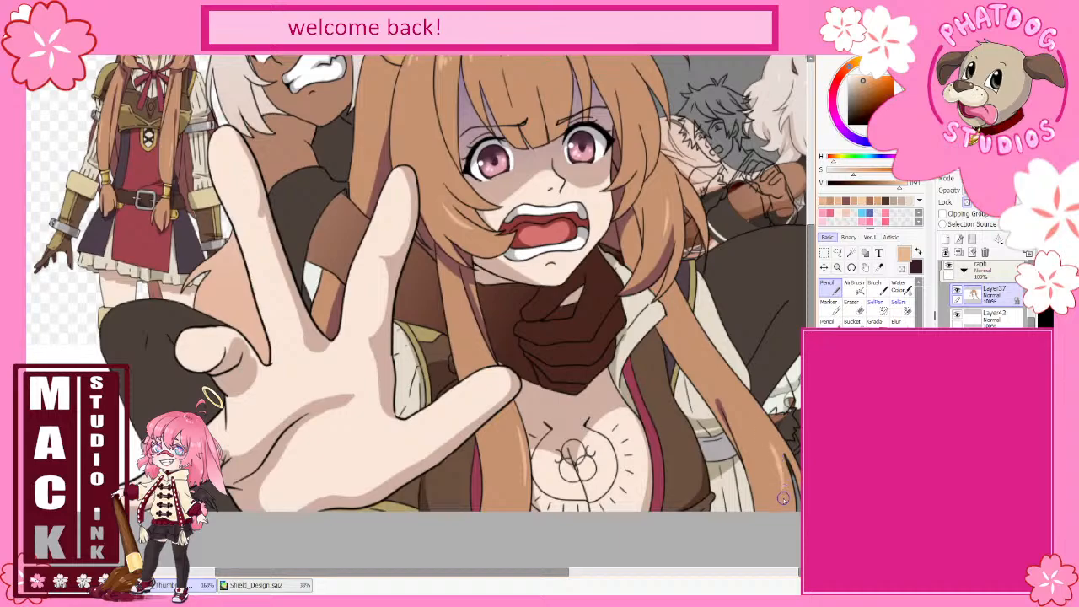
alt+click(754, 439)
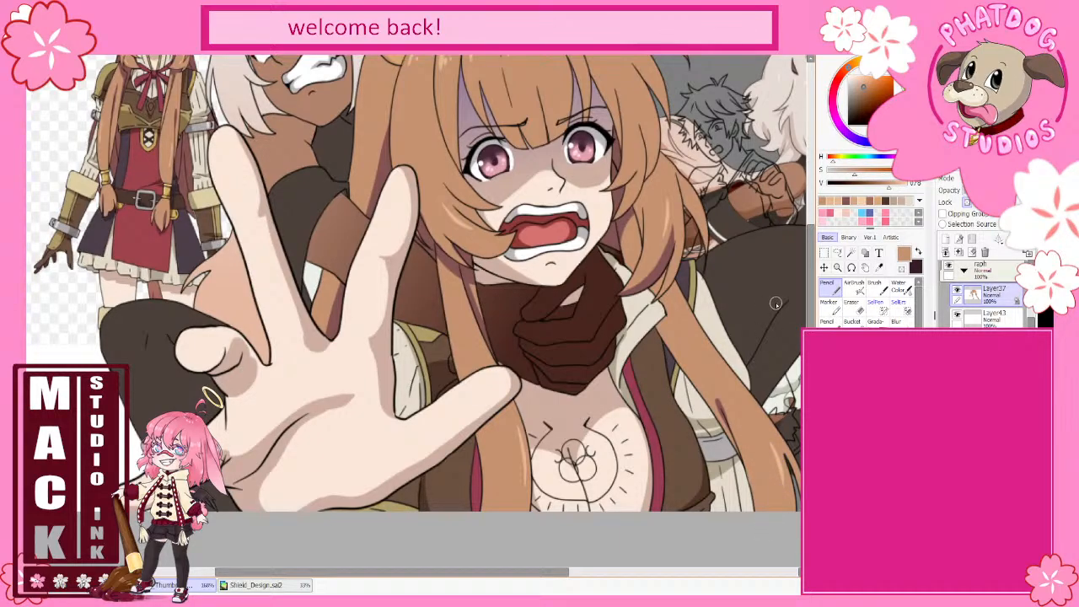
scroll(776, 303, down, 3)
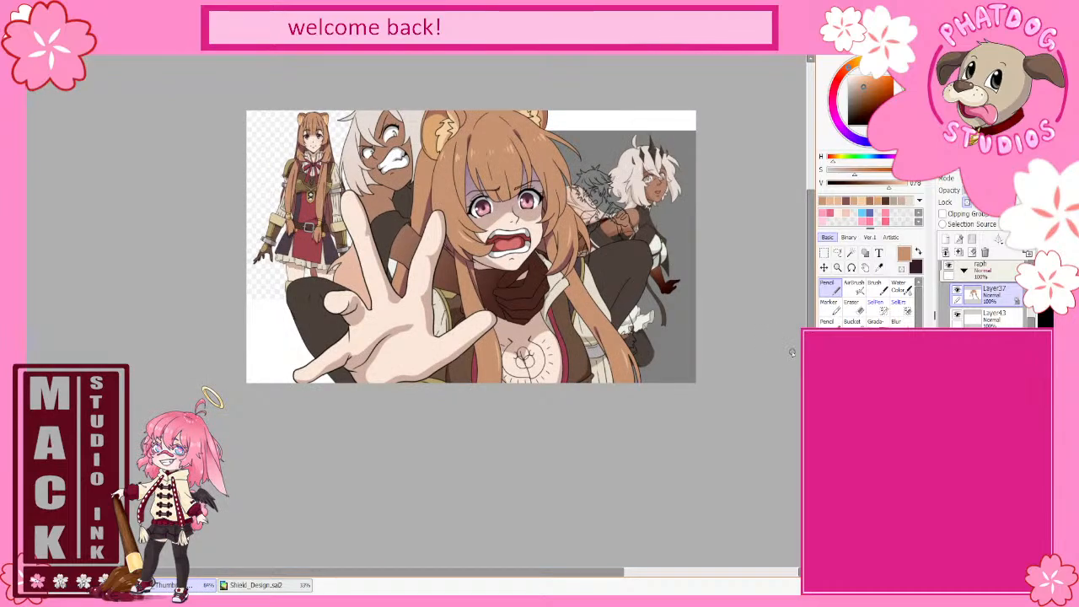
scroll(446, 276, up, 3)
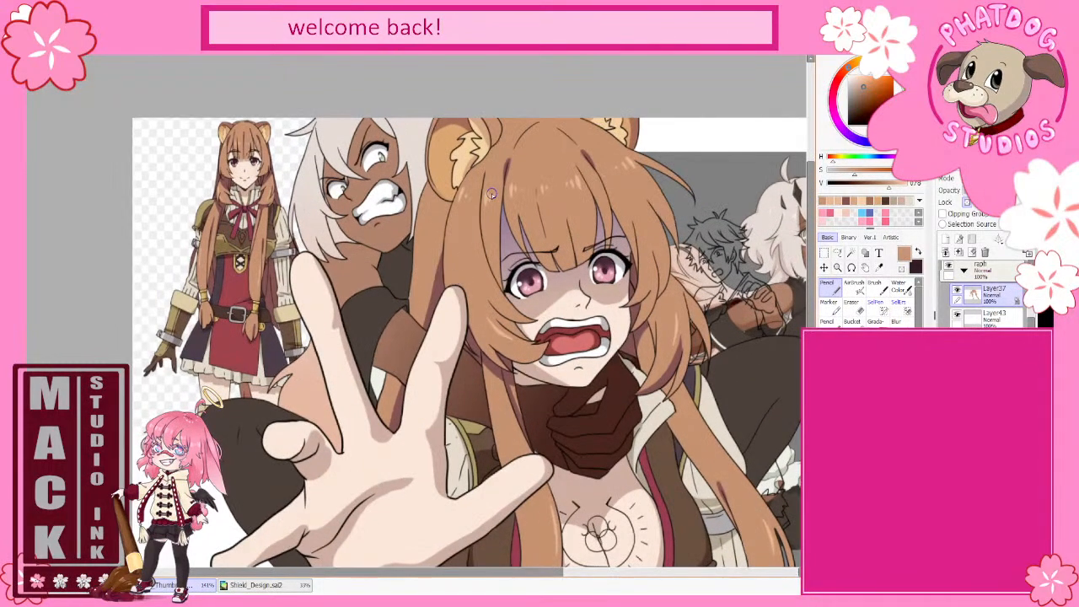
alt+click(485, 196)
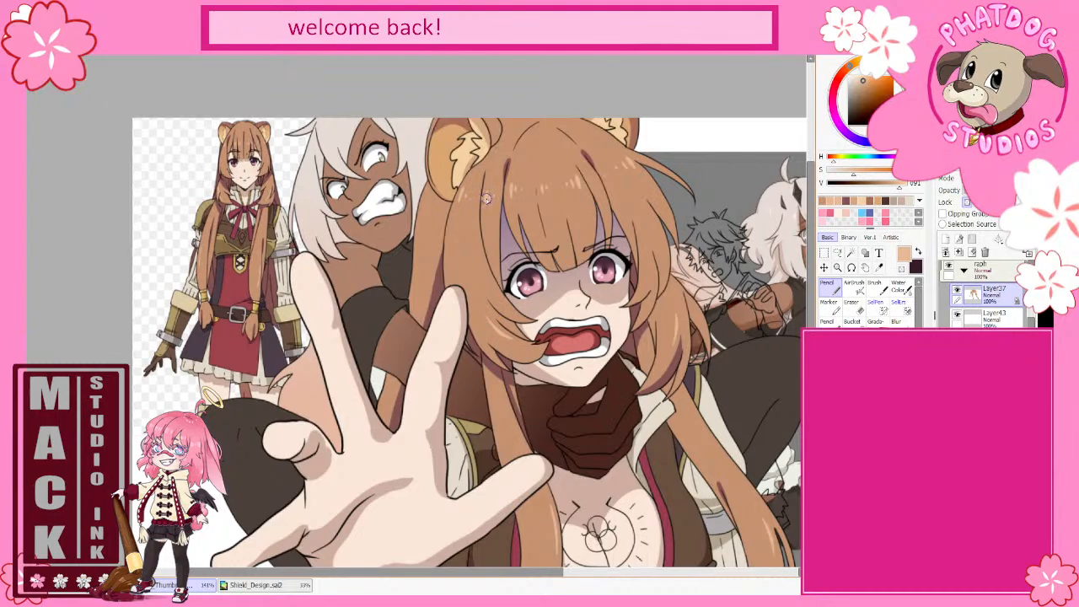
alt+click(487, 199)
key(Home)
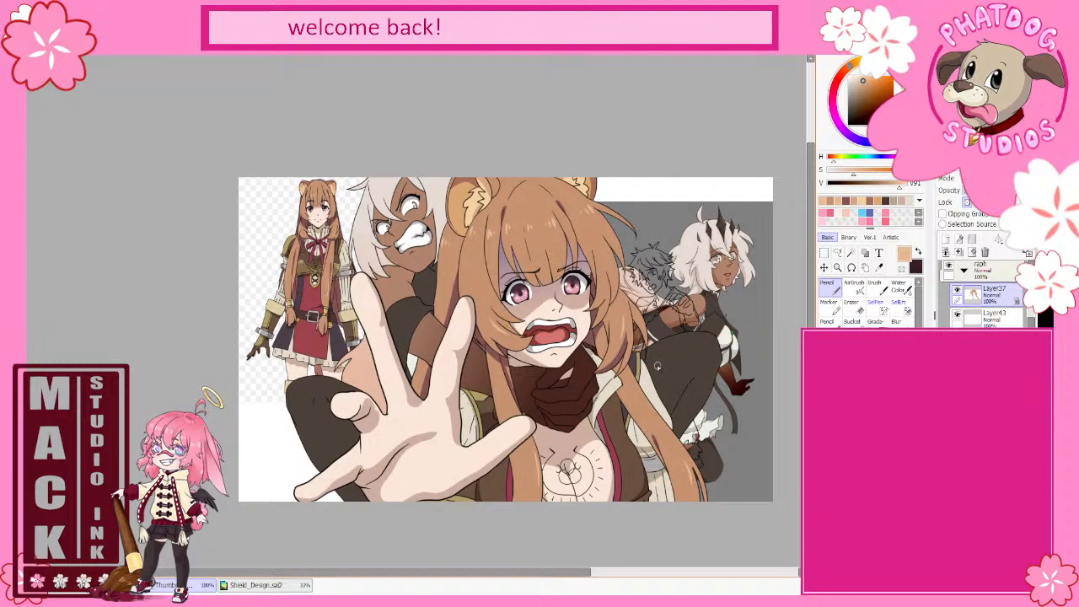
- Sample the background white-haired character's skin shadow and shade the foreground one's face and neck within the Shield folder, erasing stray edges
alt+click(717, 279)
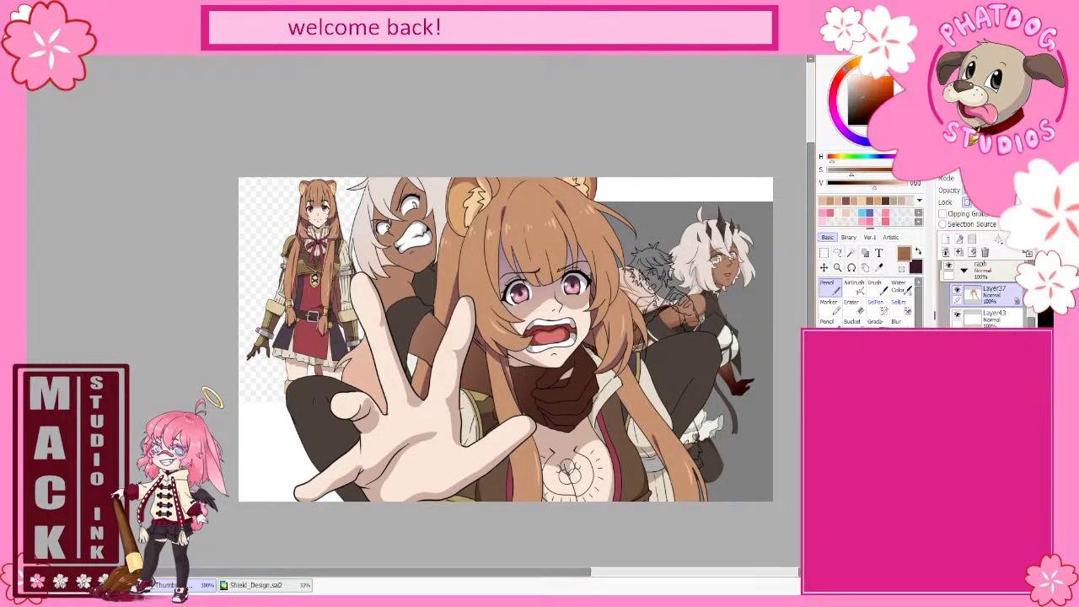
click(963, 269)
click(964, 295)
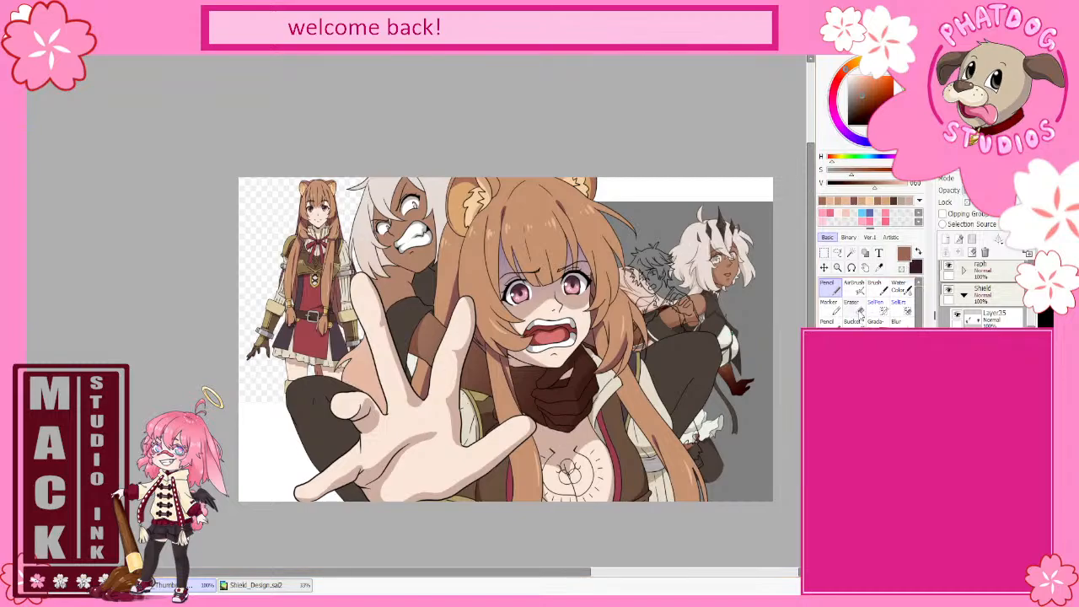
key(e)
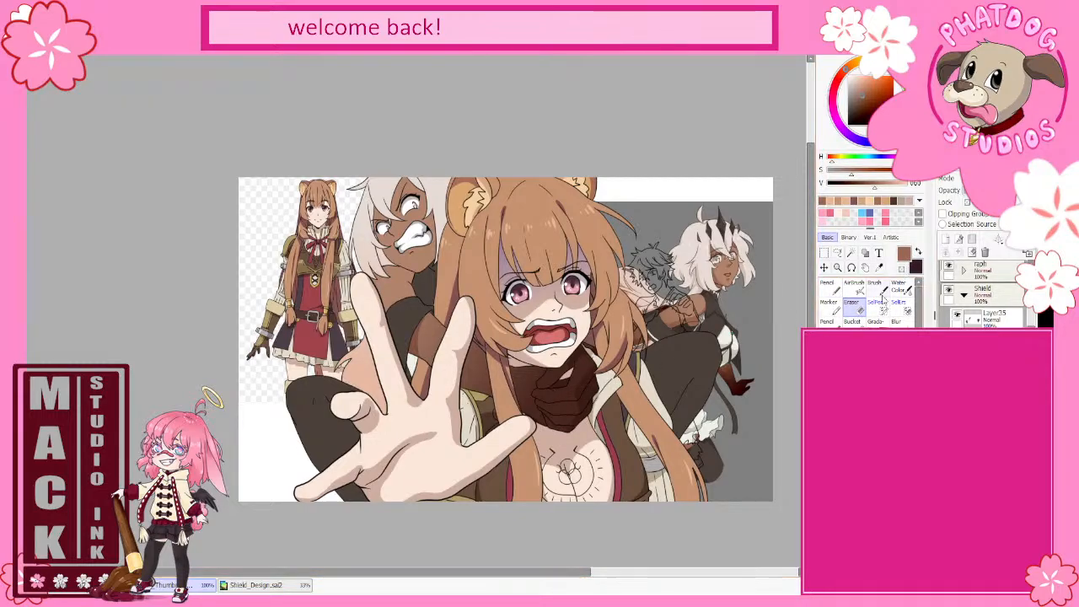
key(n)
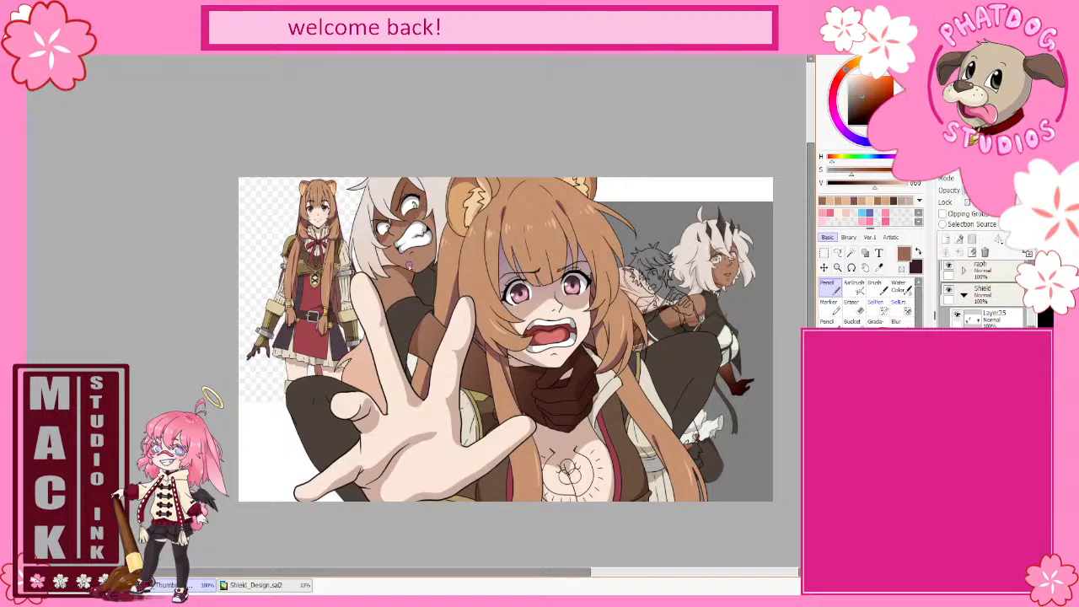
key(e)
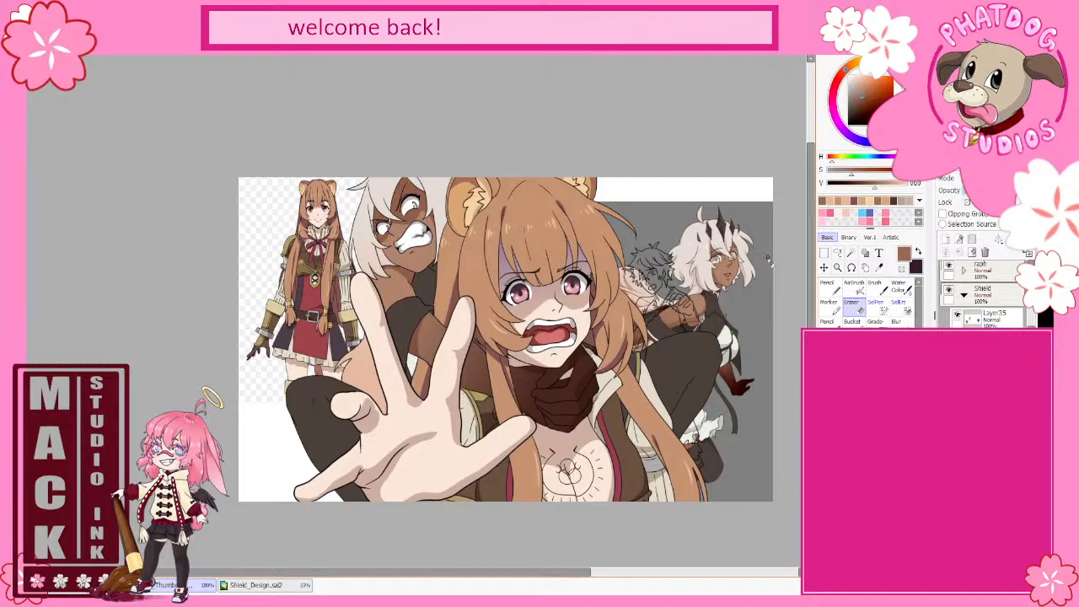
click(828, 283)
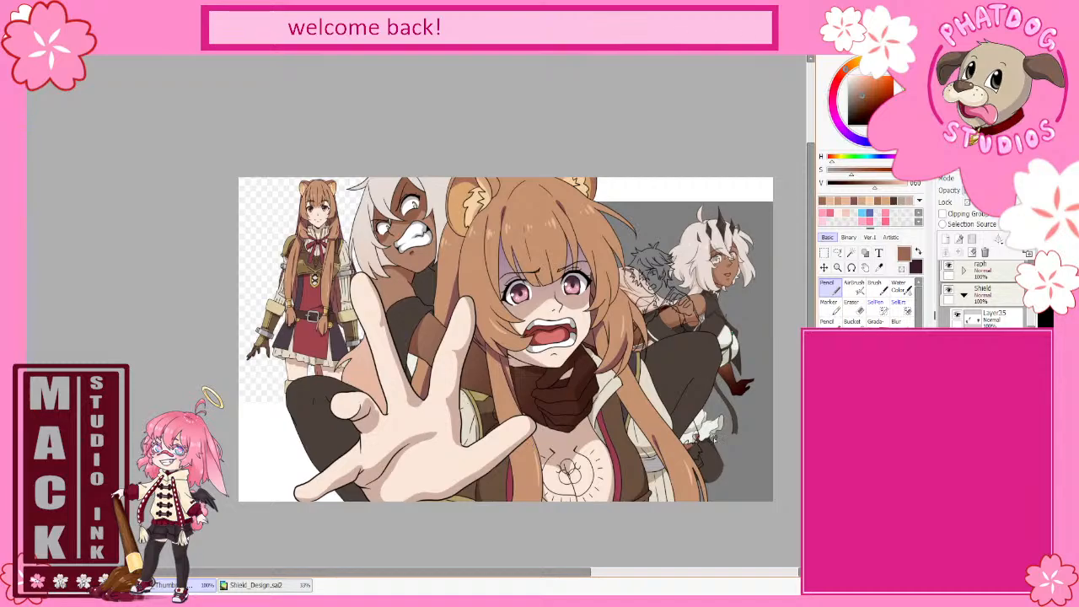
- Shade the foreground white-haired character's black top and sleeve using dark tones sampled from the existing clothing
alt+click(713, 442)
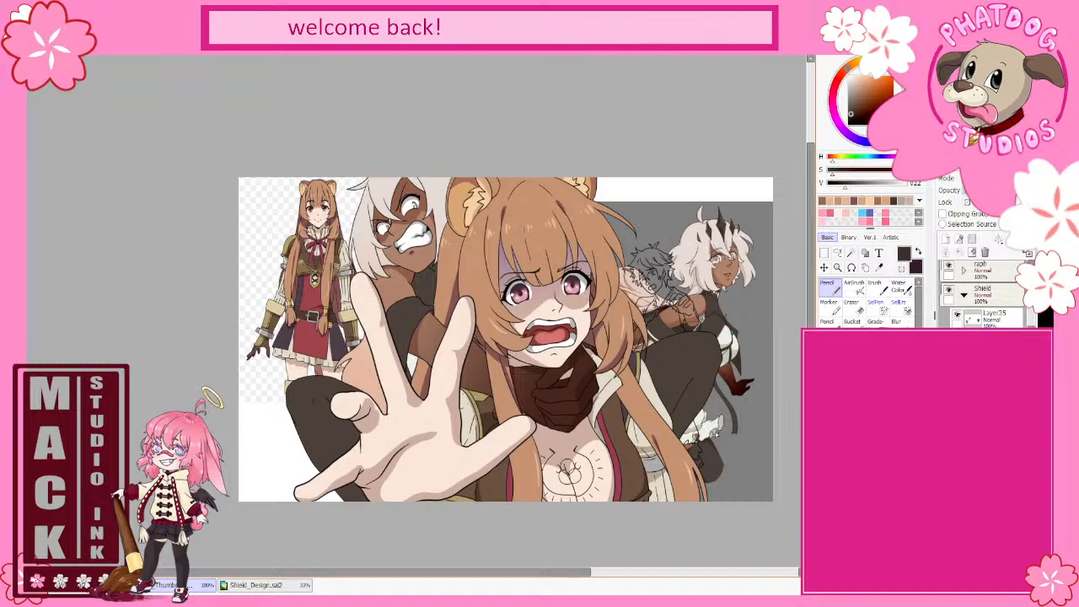
click(964, 271)
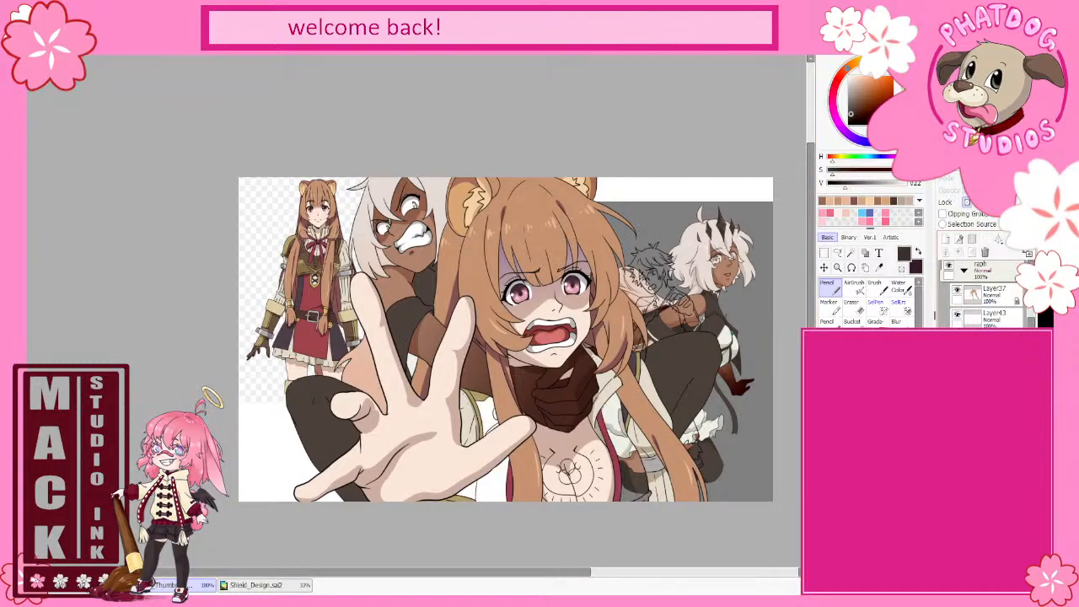
click(964, 271)
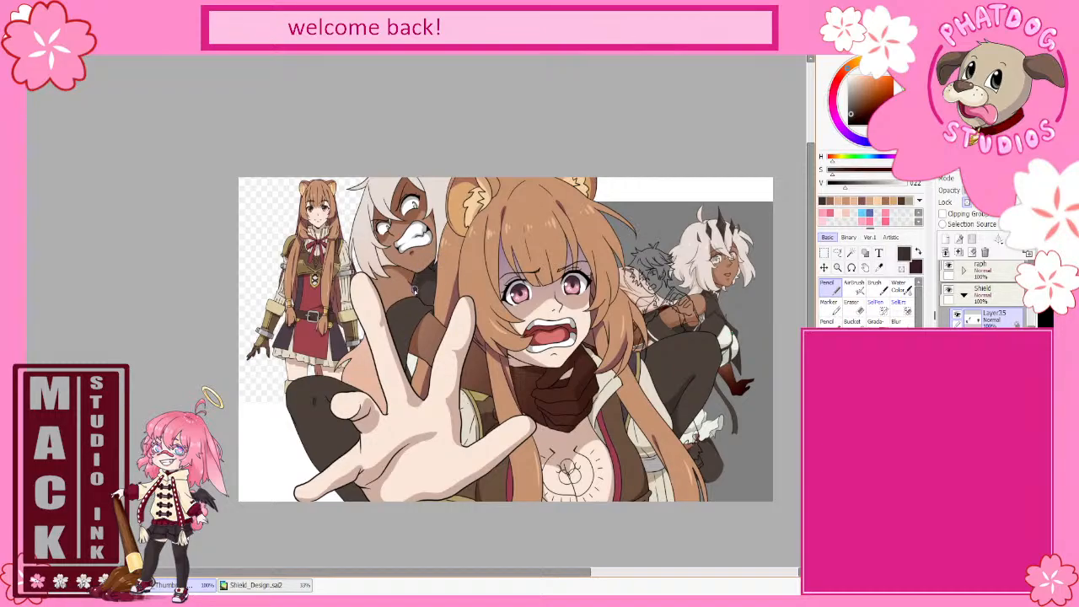
alt+click(416, 309)
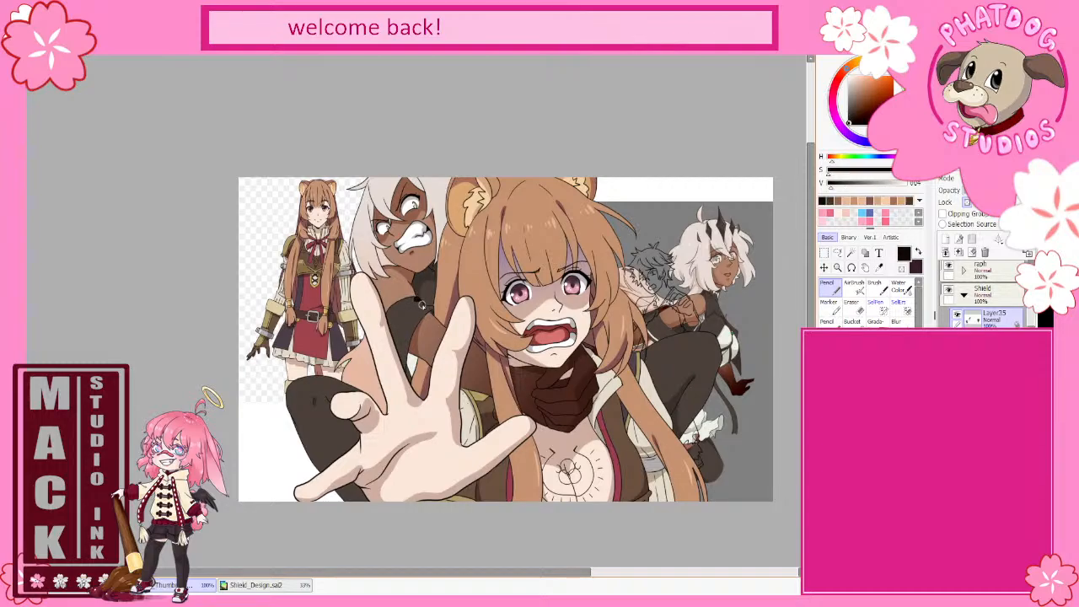
alt+click(403, 319)
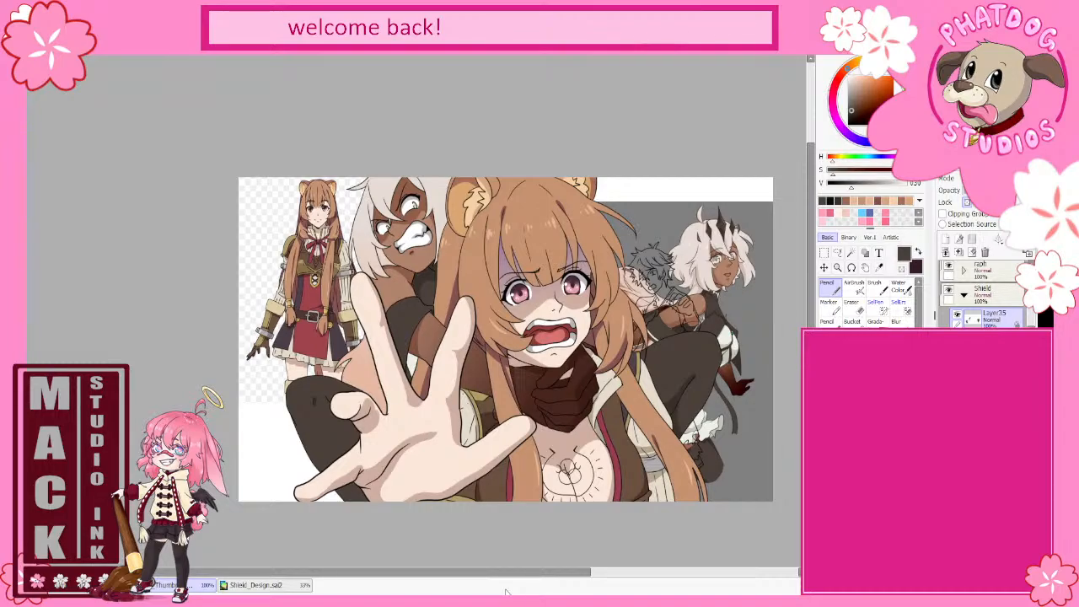
- Sample the background outfit's off-white and paint a curved trim line on the foreground character's black sleeve on a new layer in the Shield folder
alt+click(725, 337)
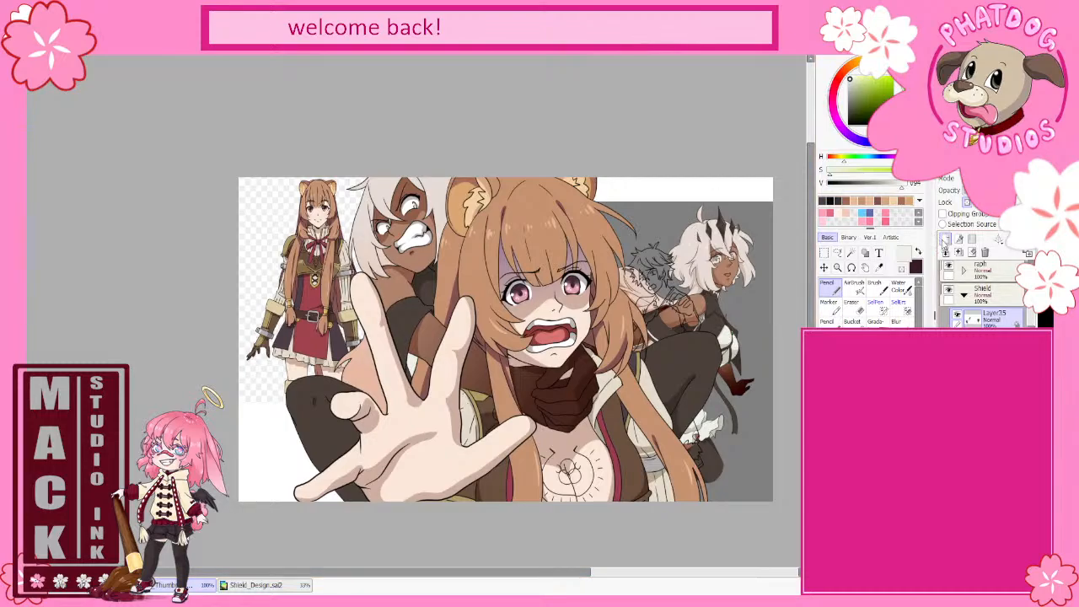
scroll(394, 285, up, 3)
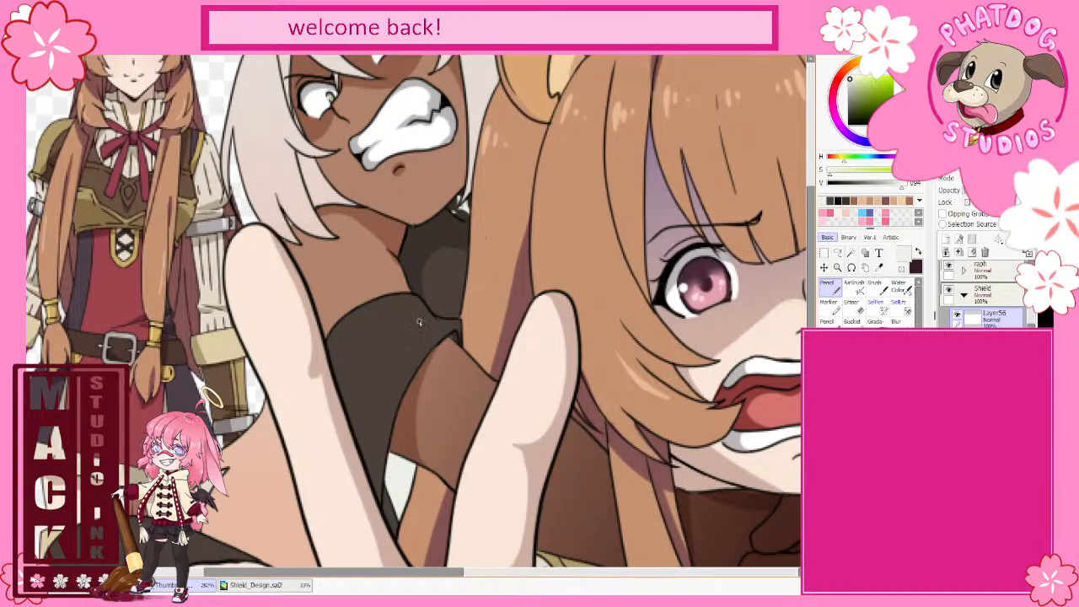
scroll(451, 288, down, 5)
scroll(366, 463, up, 3)
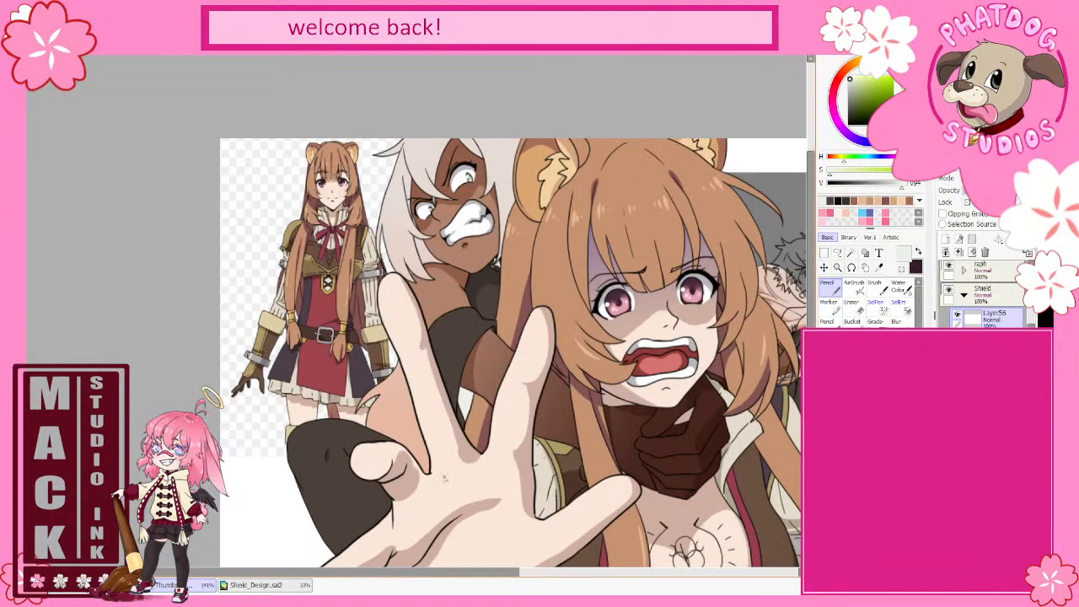
scroll(445, 477, down, 1)
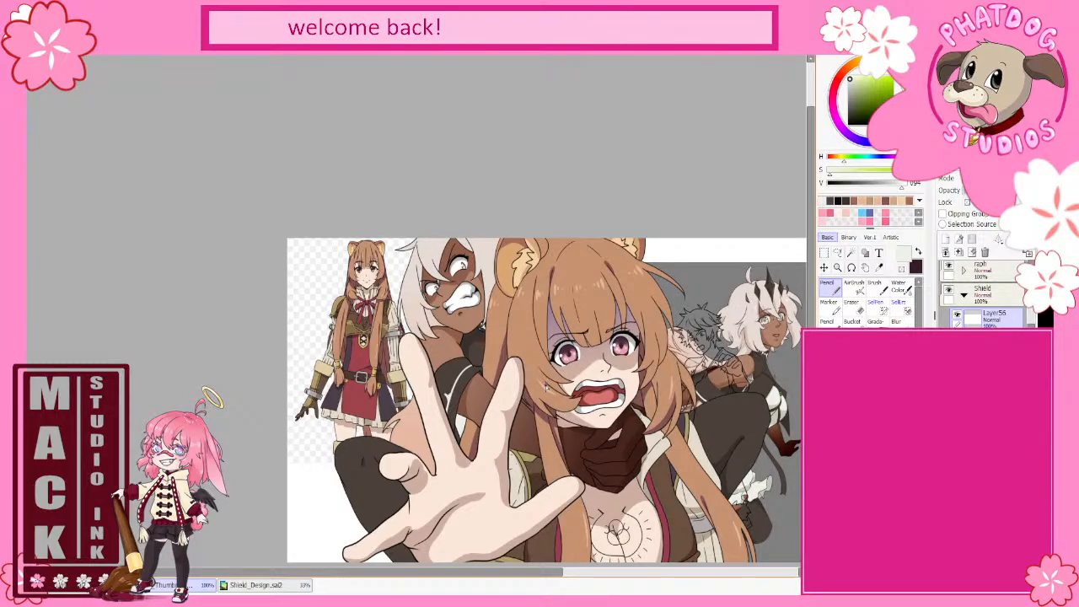
scroll(318, 446, up, 3)
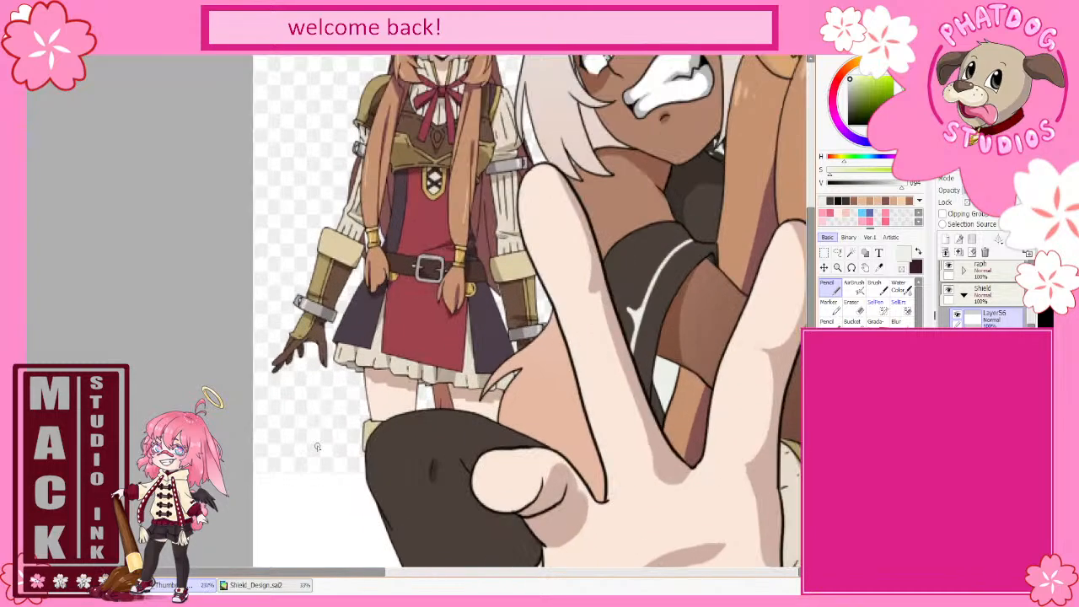
- Refine the sleeve trim's four-pointed star by erasing rough edges and repainting it off-white, and resample the black top's dark shadow colour
alt+click(651, 287)
key(e)
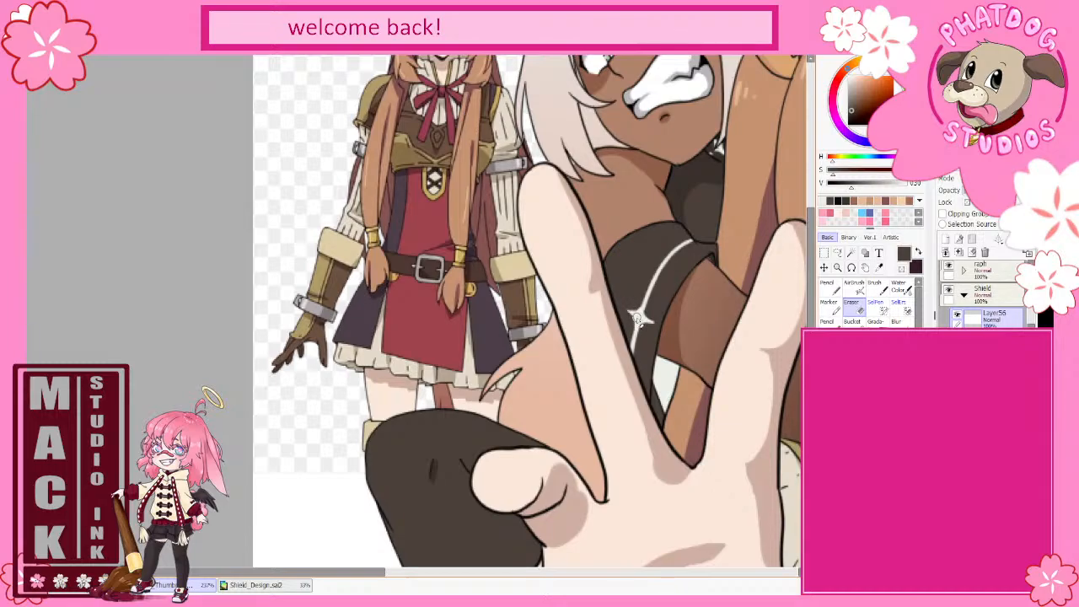
alt+click(635, 317)
click(834, 290)
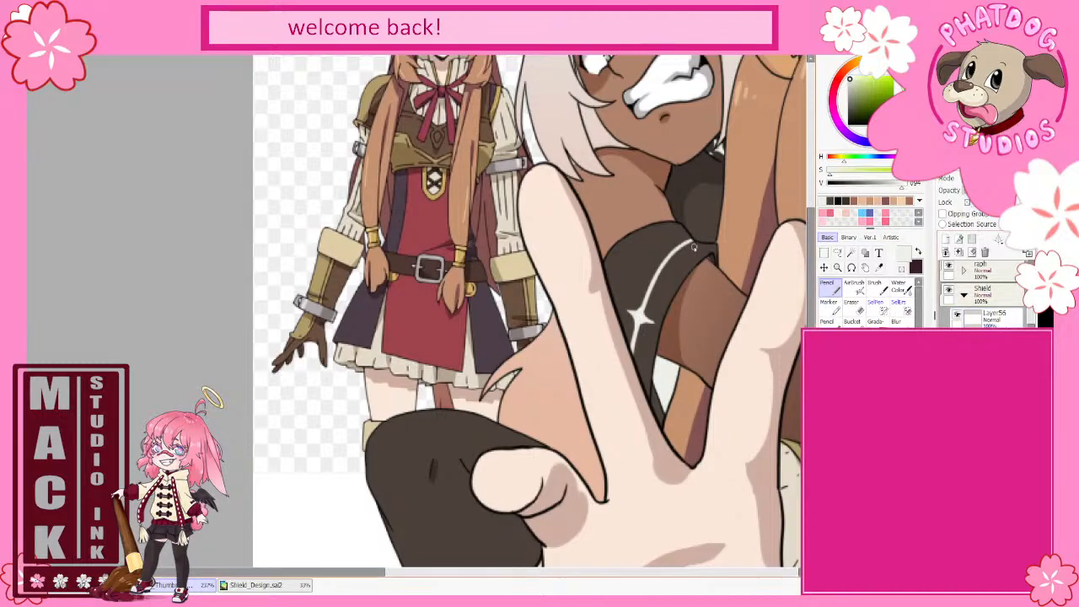
alt+click(683, 184)
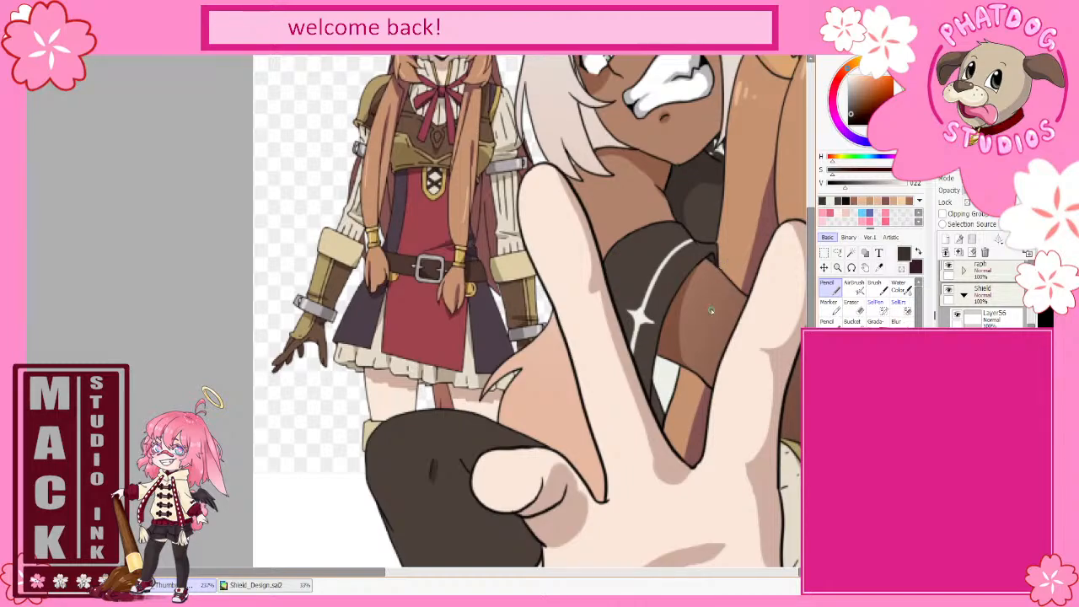
scroll(710, 309, down, 3)
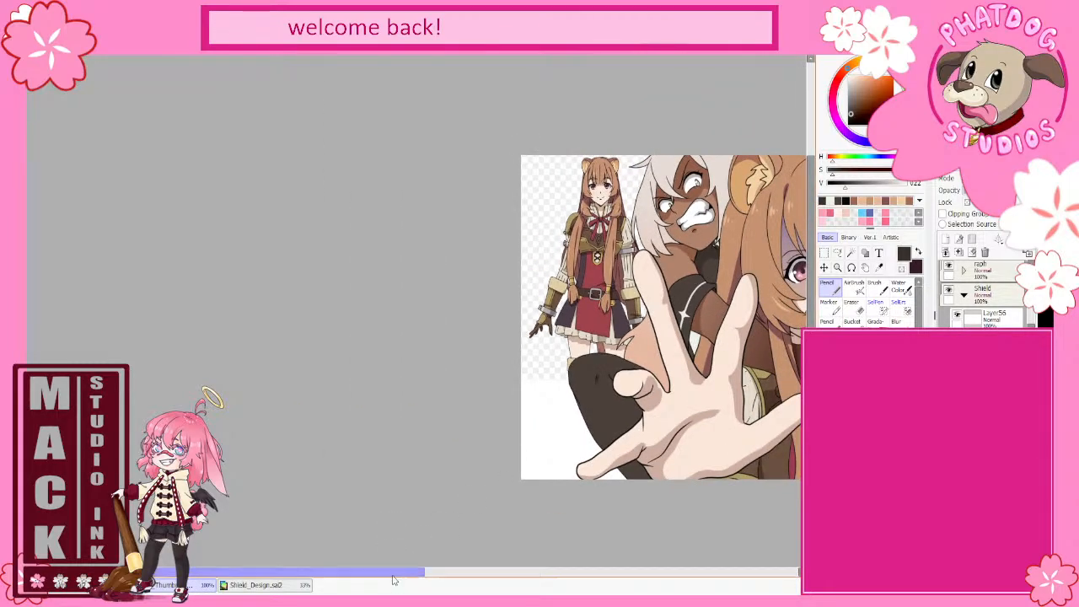
drag(393, 579, 514, 577)
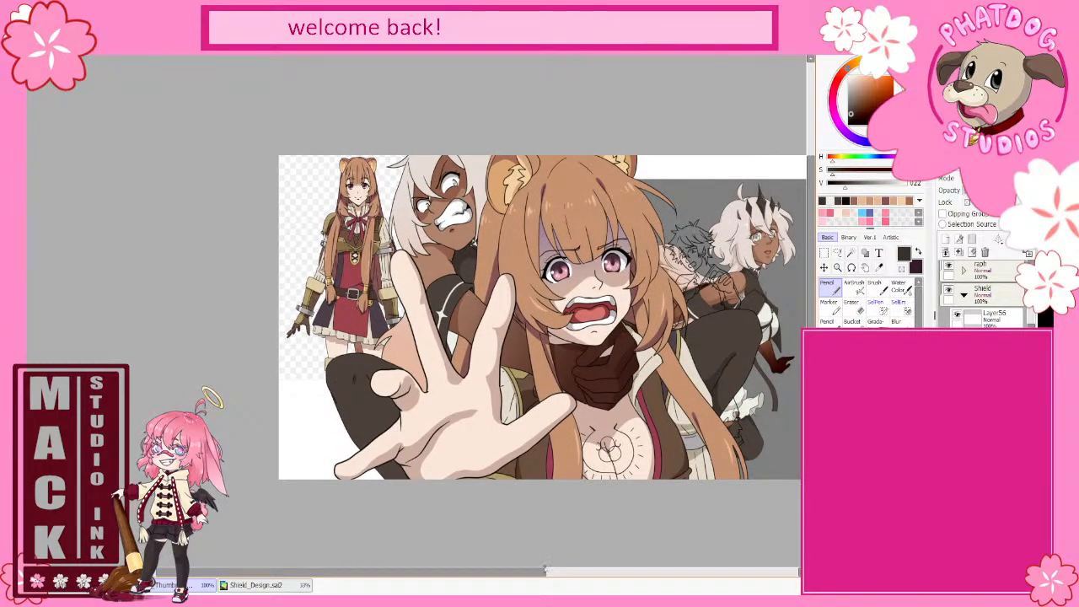
drag(545, 571, 580, 572)
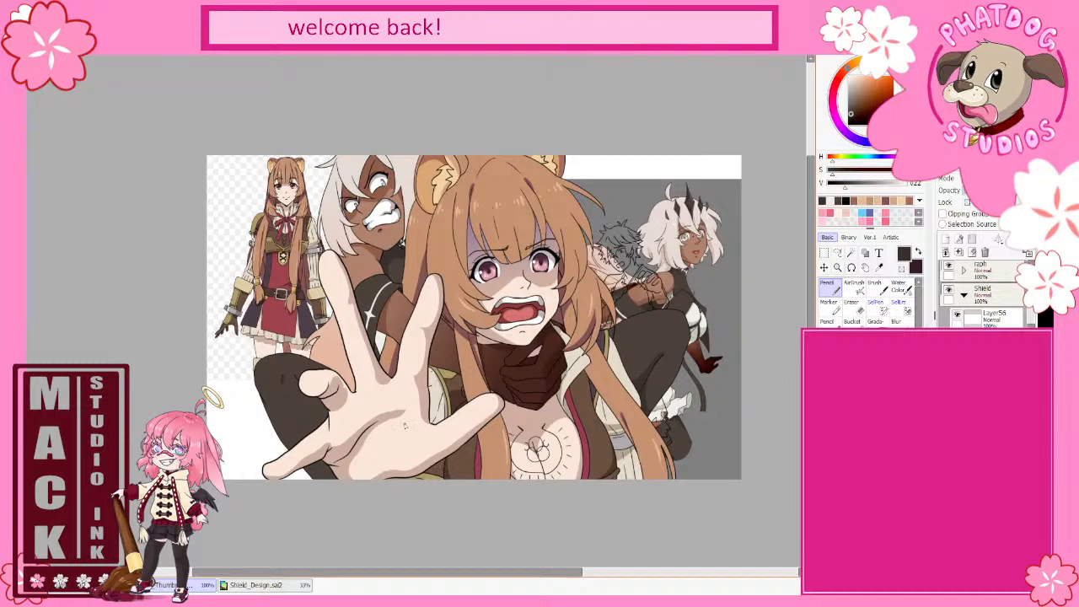
- Sample the central character's olive clothing trim and switch from the Shield folder to the raph folder's layers
right_click(456, 381)
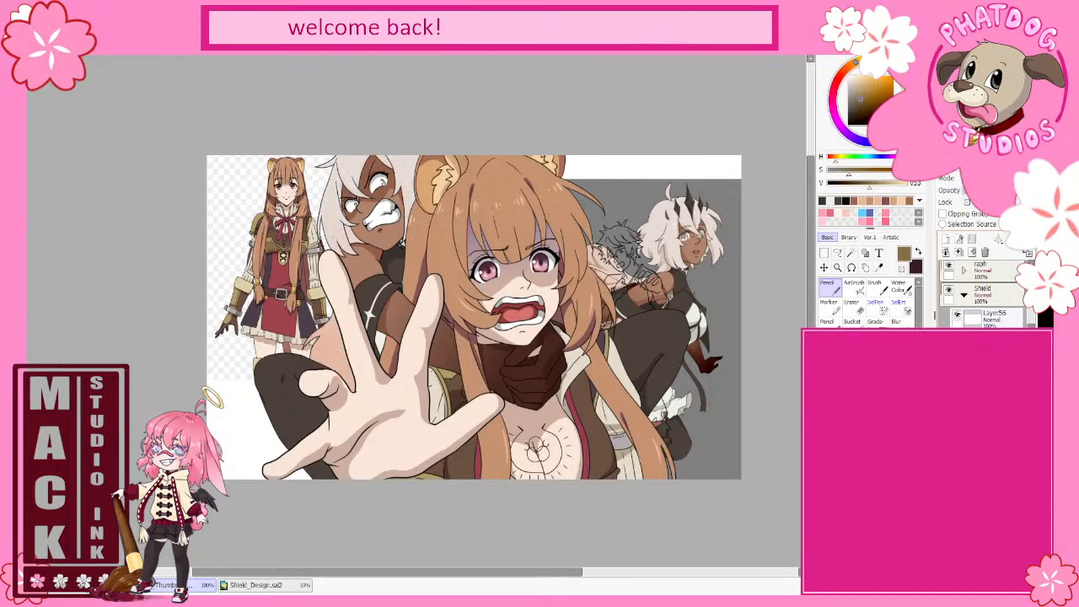
click(964, 295)
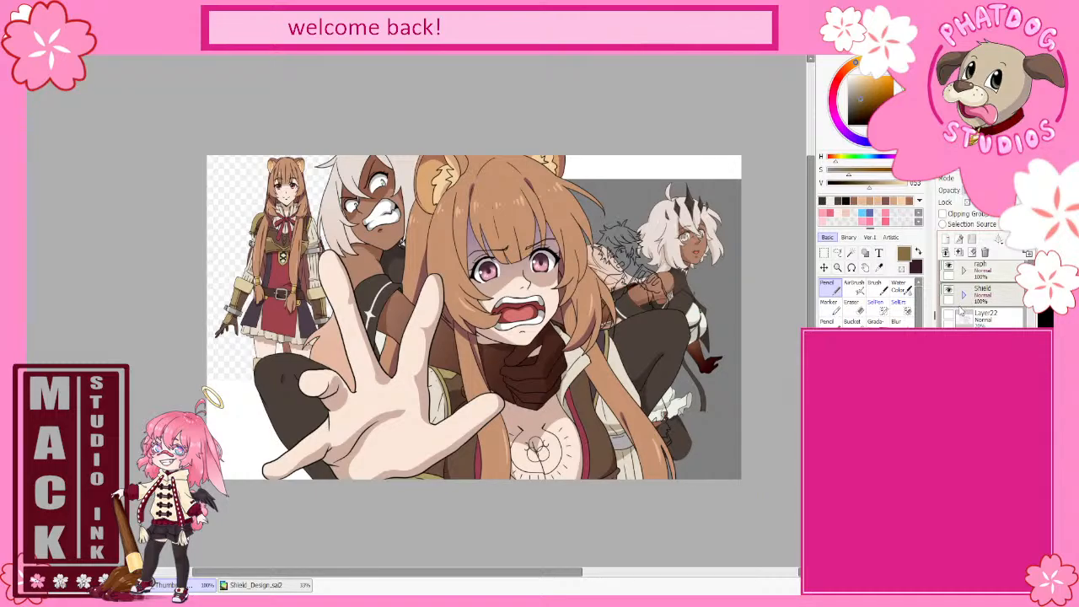
click(978, 269)
click(965, 270)
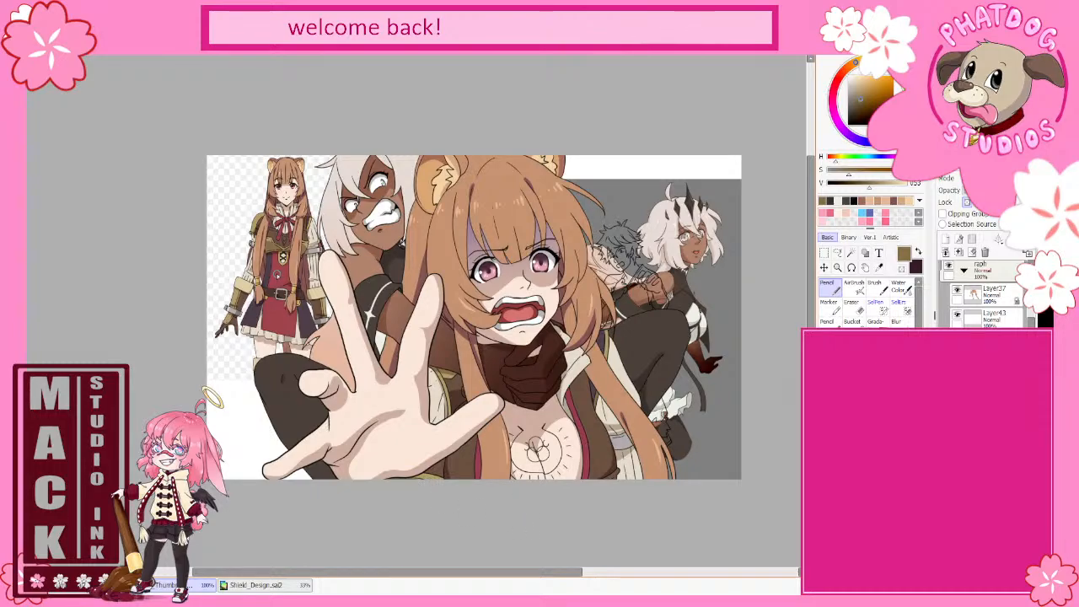
- Sample the background character's pale hair shadow and nearby beige and peach tones for a Shield folder layer, toggling its opacity lock
right_click(664, 246)
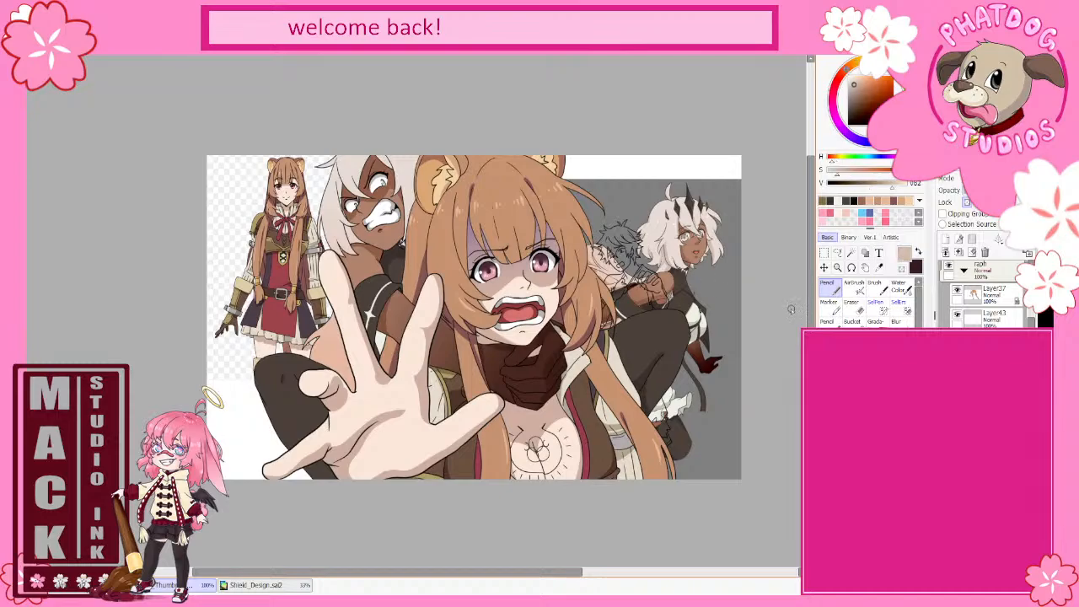
scroll(983, 295, up, 4)
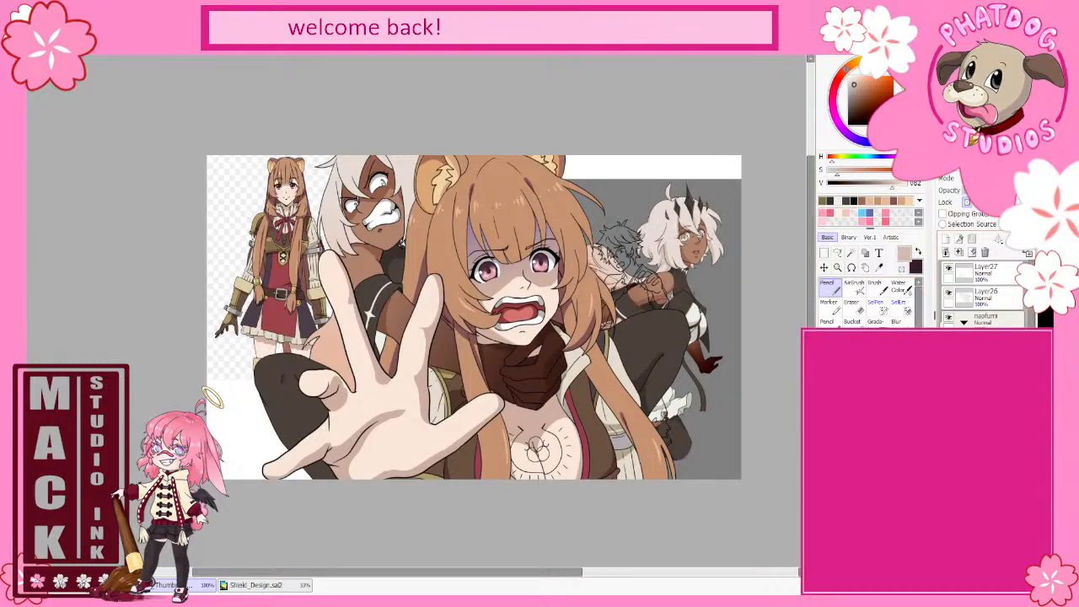
scroll(983, 291, down, 2)
scroll(986, 291, down, 1)
scroll(985, 295, down, 2)
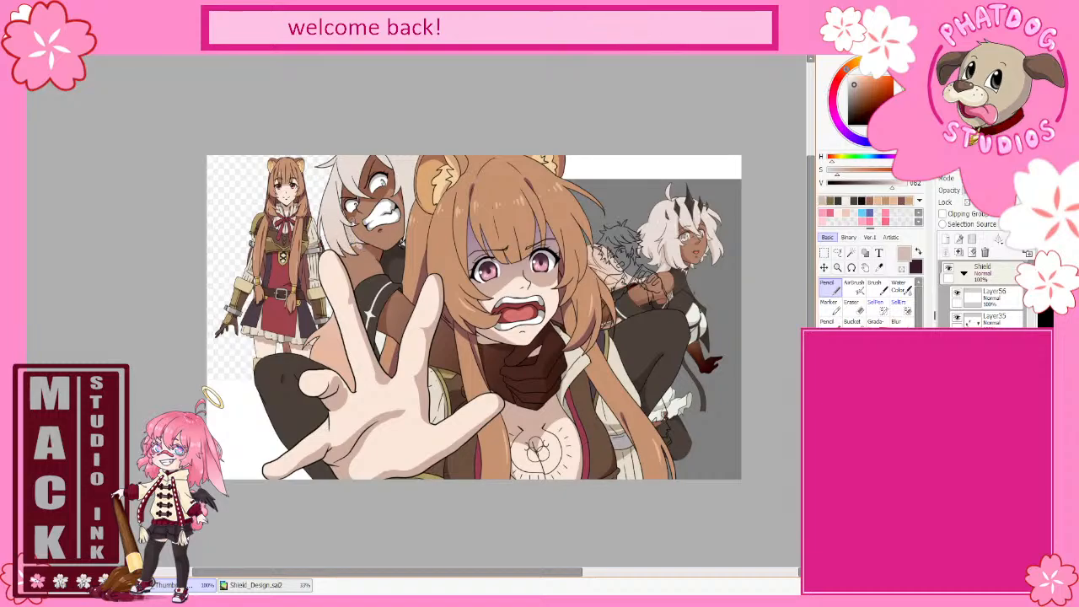
click(968, 203)
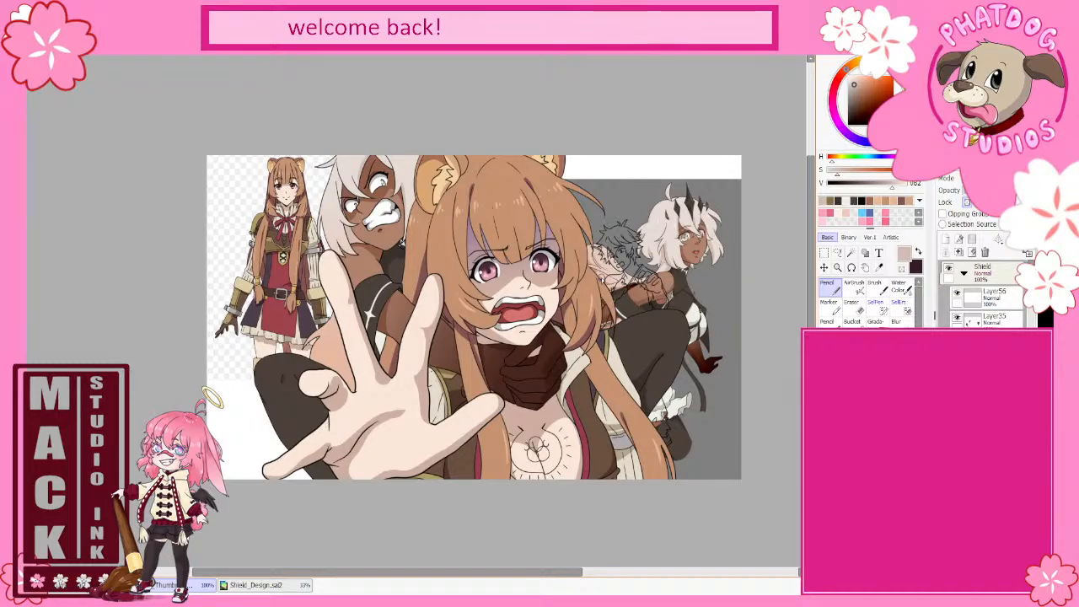
alt+click(601, 278)
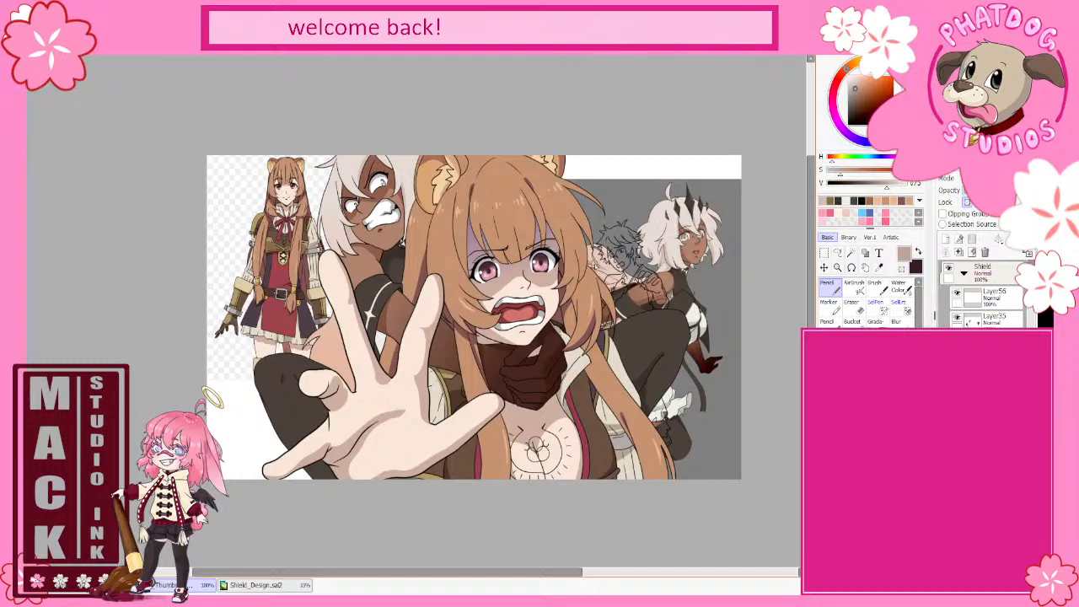
alt+click(590, 260)
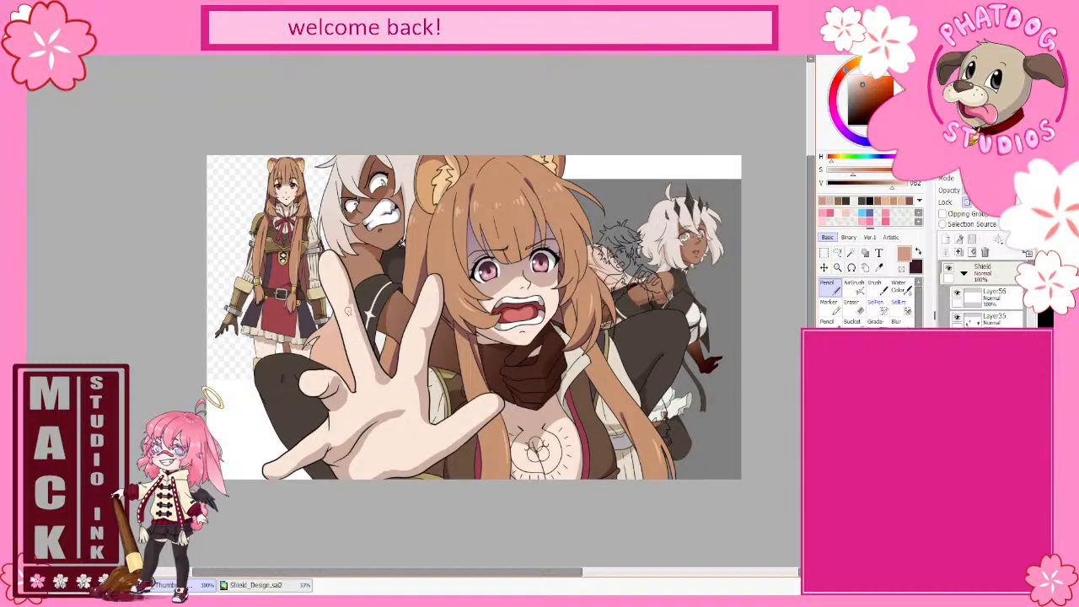
- Merge the clipped Shield folder layer down, resample the background white-hair tones and the peach area behind the hand, and brighten the paint colour
click(997, 371)
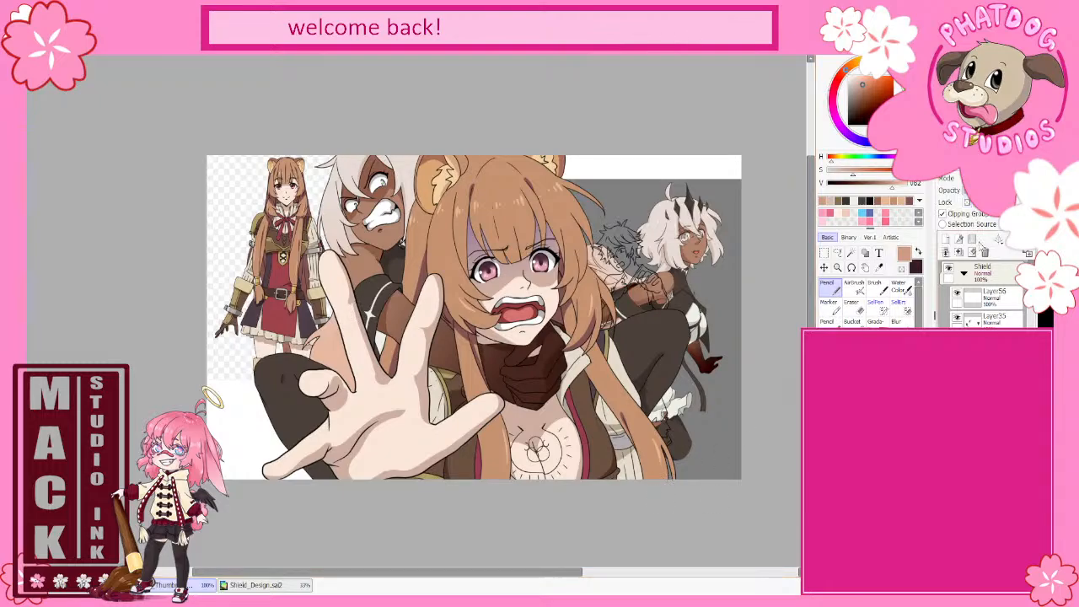
click(960, 252)
click(999, 371)
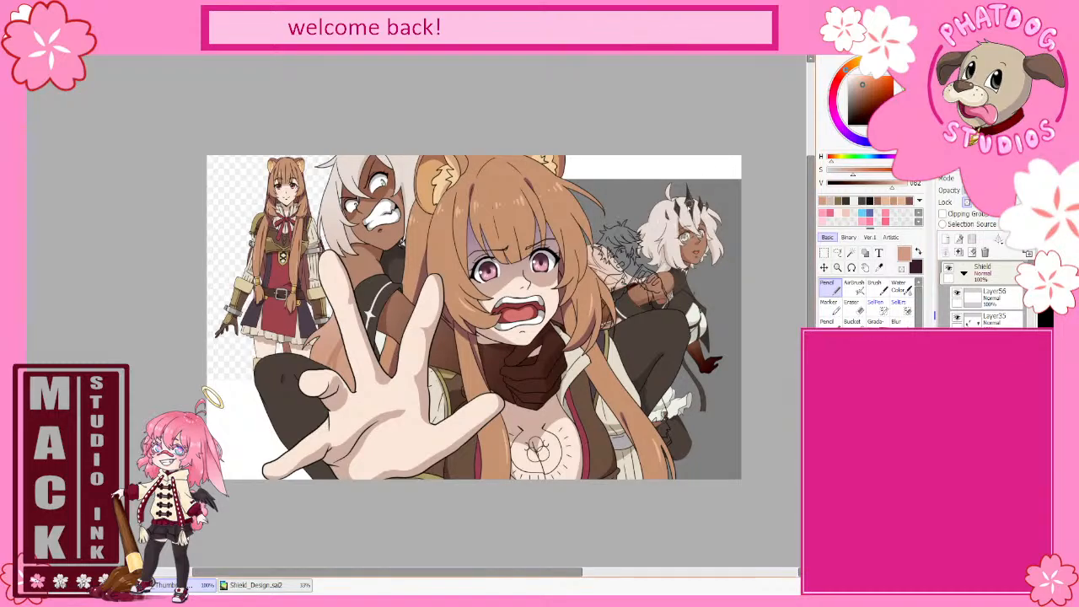
alt+click(664, 247)
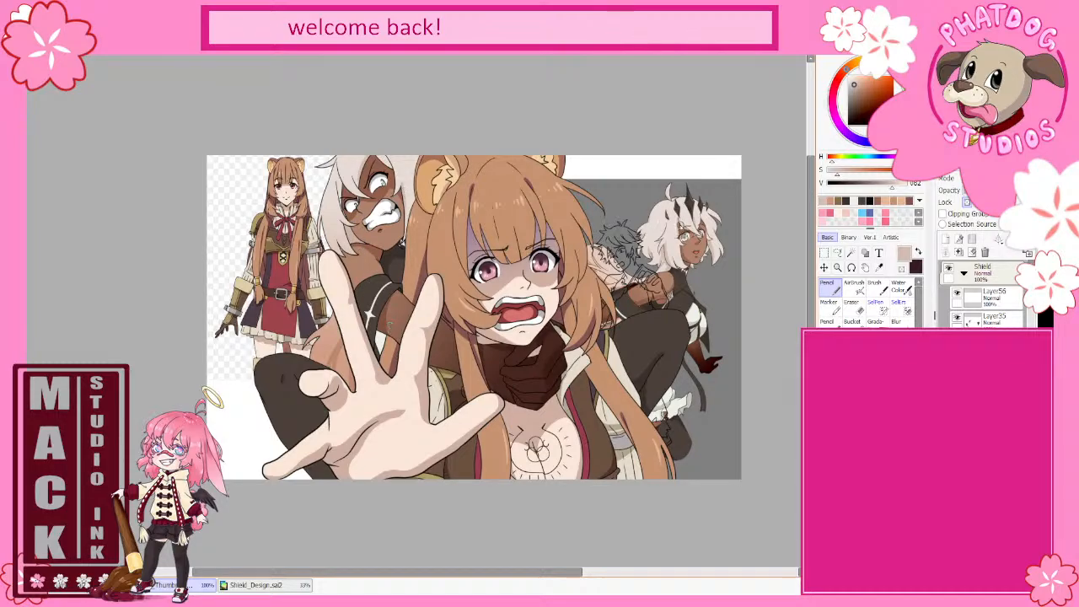
alt+click(676, 225)
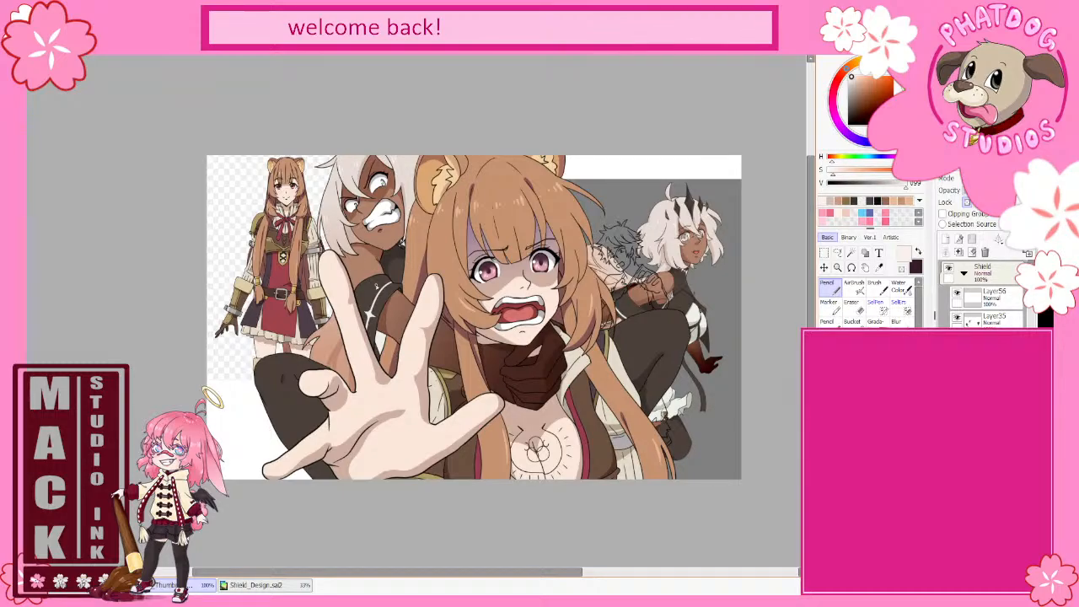
alt+click(328, 352)
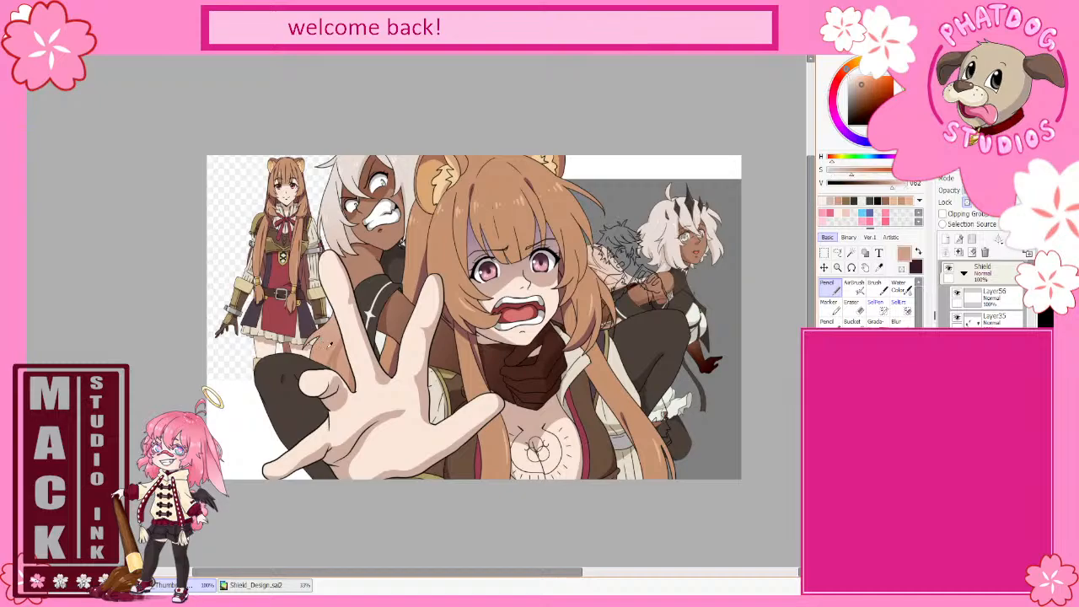
drag(888, 184, 913, 183)
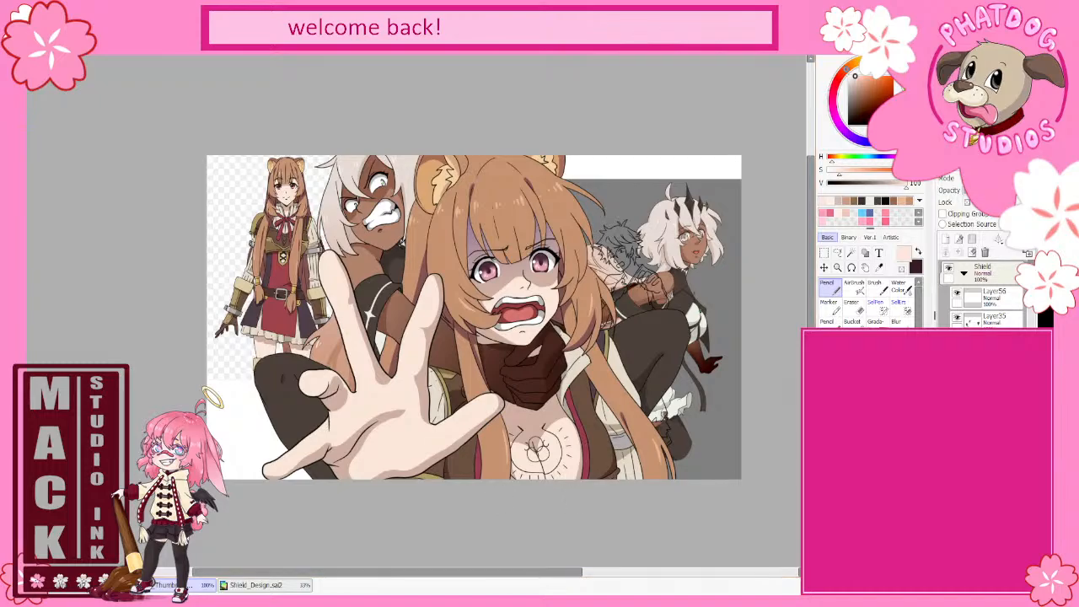
- Collapse the Shield folder, hide the two reference layers, and sample the white-haired foreground character's face skin tone
click(965, 275)
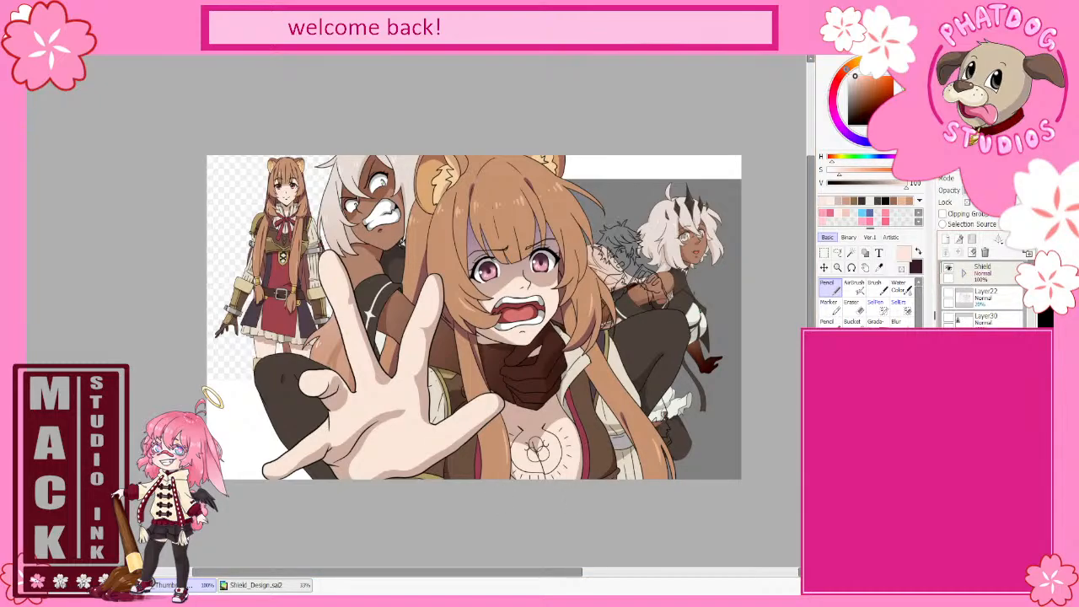
click(949, 366)
click(948, 391)
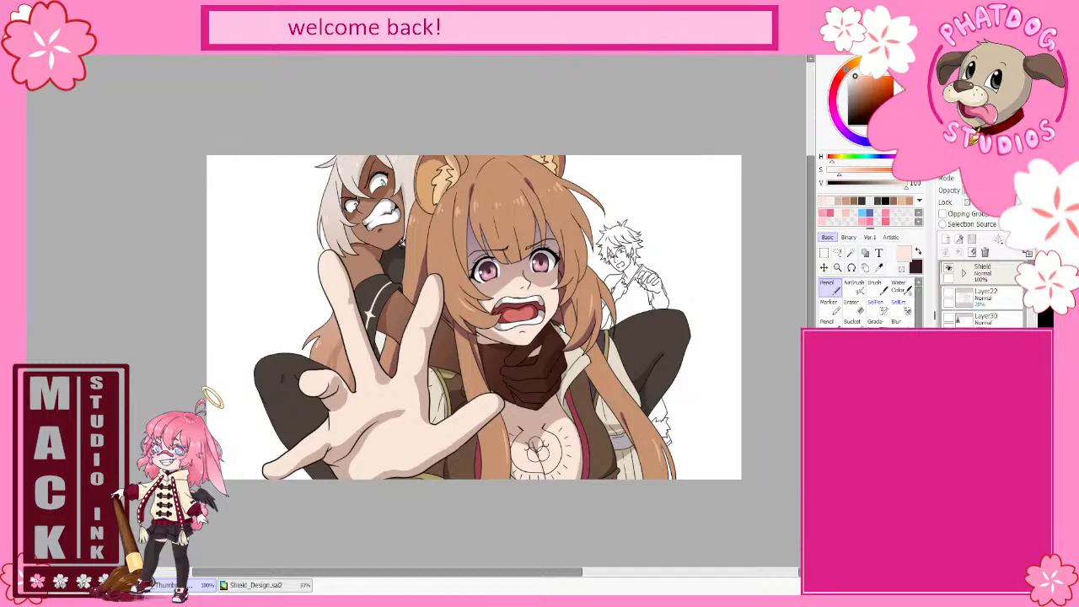
right_click(378, 192)
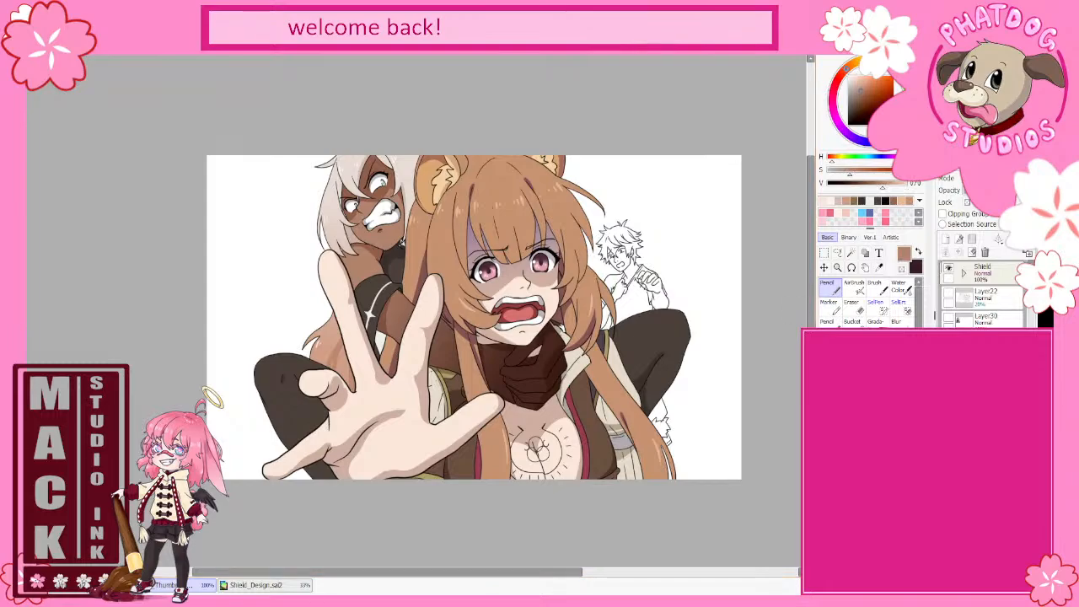
- Show the background reference to sample its outfit's off-white, hide it again, and return to the Shield folder's layers
scroll(984, 295, down, 5)
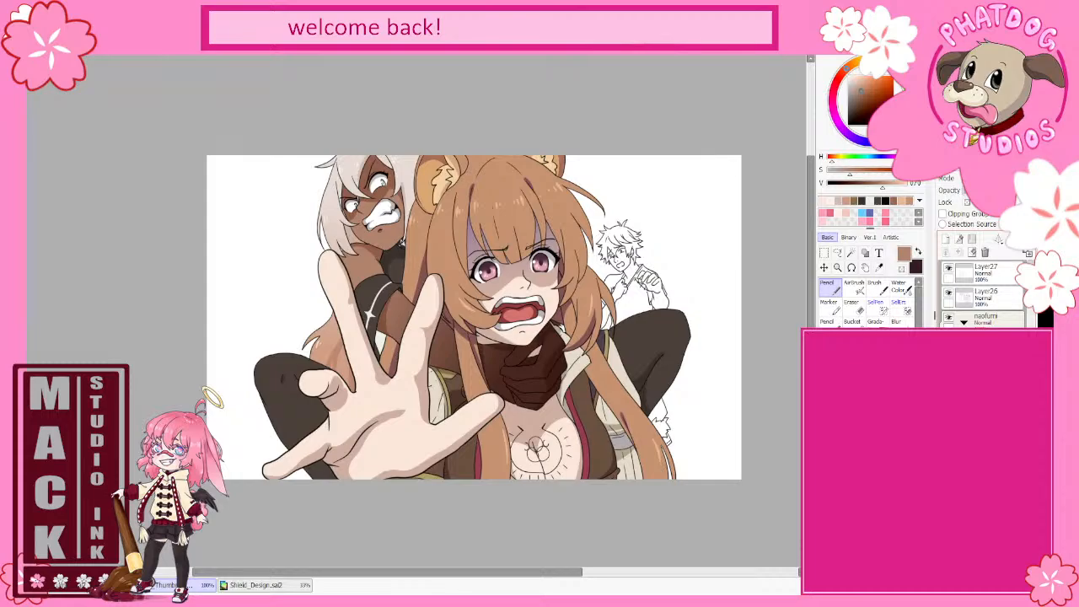
click(949, 341)
right_click(675, 407)
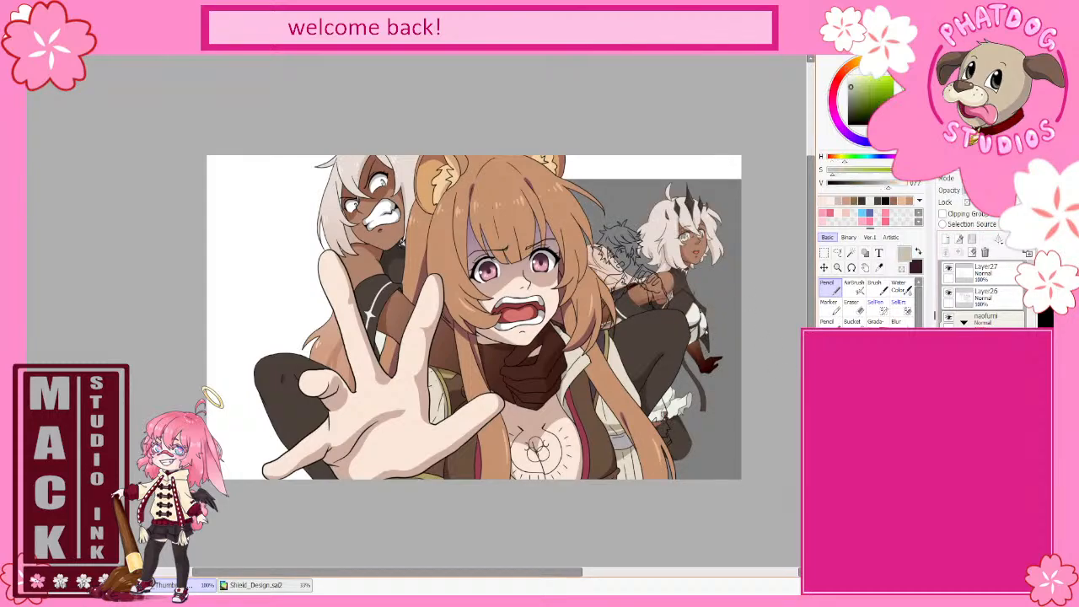
click(949, 341)
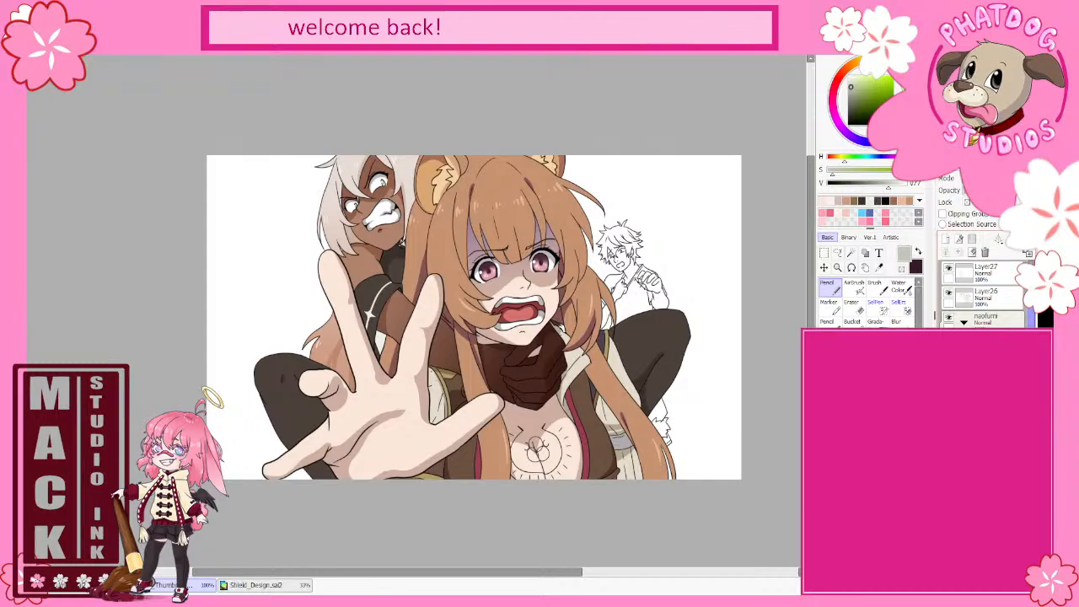
drag(1031, 321, 1031, 331)
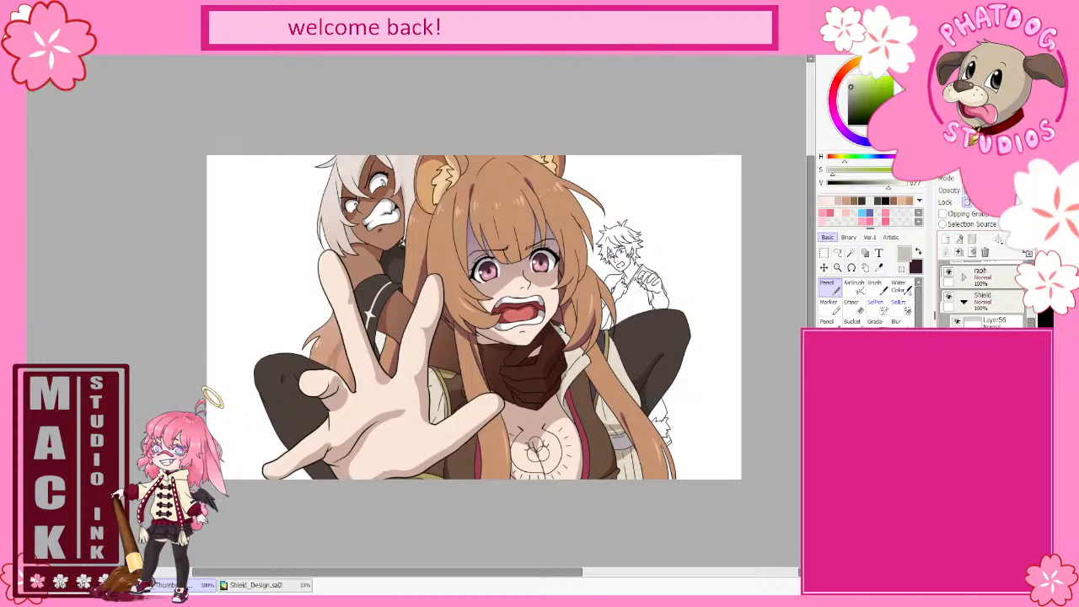
scroll(982, 295, down, 3)
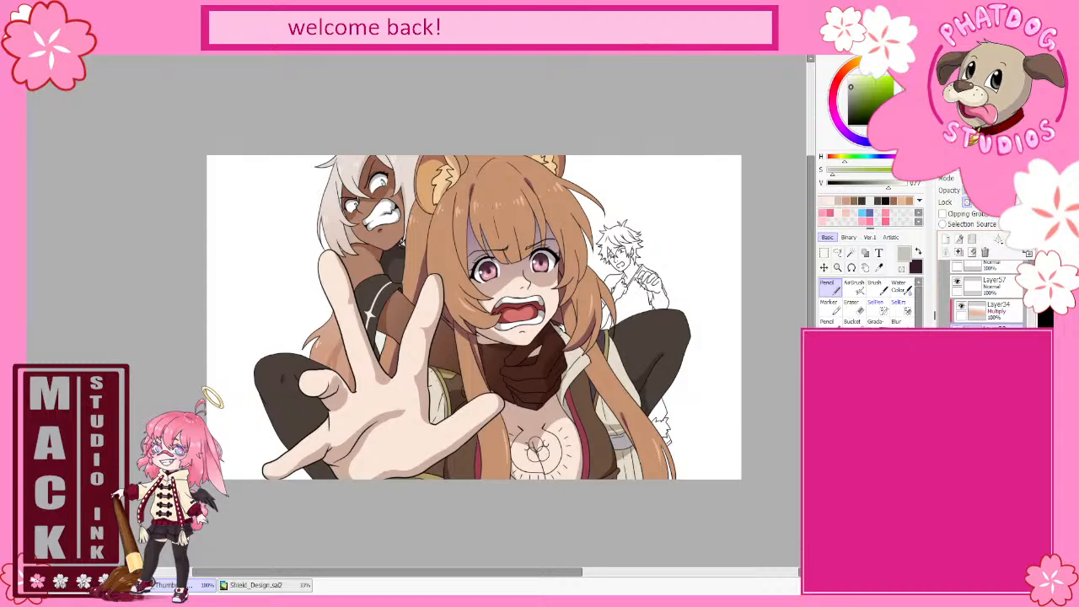
scroll(985, 293, up, 5)
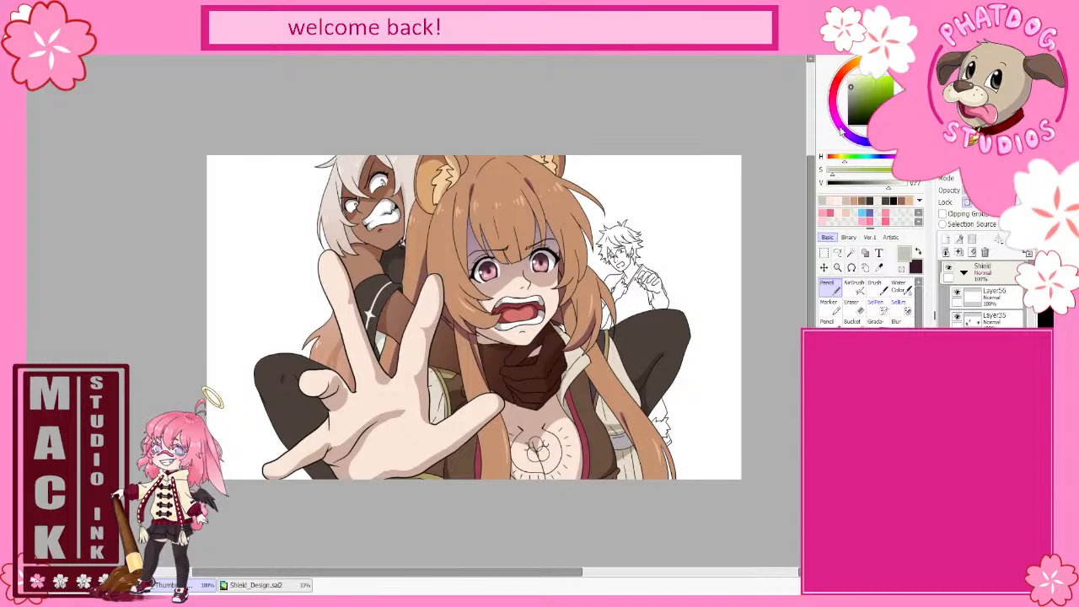
- Recolour the black chest crest lines muted magenta-purple on Layer26 with its opacity locked
mouse_move(842, 131)
mouse_down()
mouse_move(833, 98)
mouse_move(833, 111)
mouse_move(867, 86)
mouse_move(833, 104)
mouse_up()
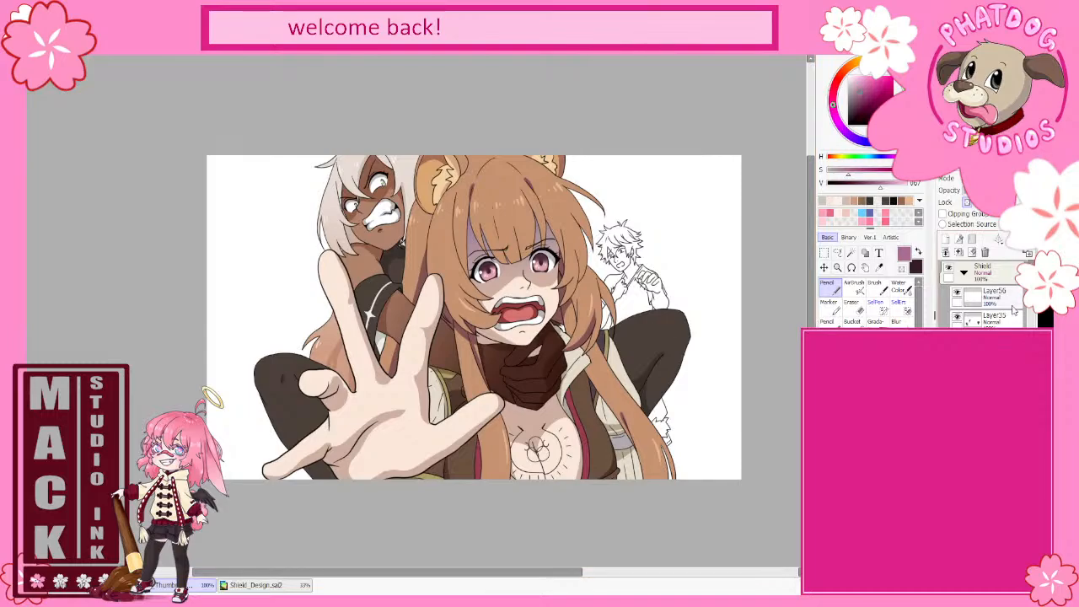
scroll(998, 309, down, 3)
scroll(997, 308, up, 3)
click(987, 295)
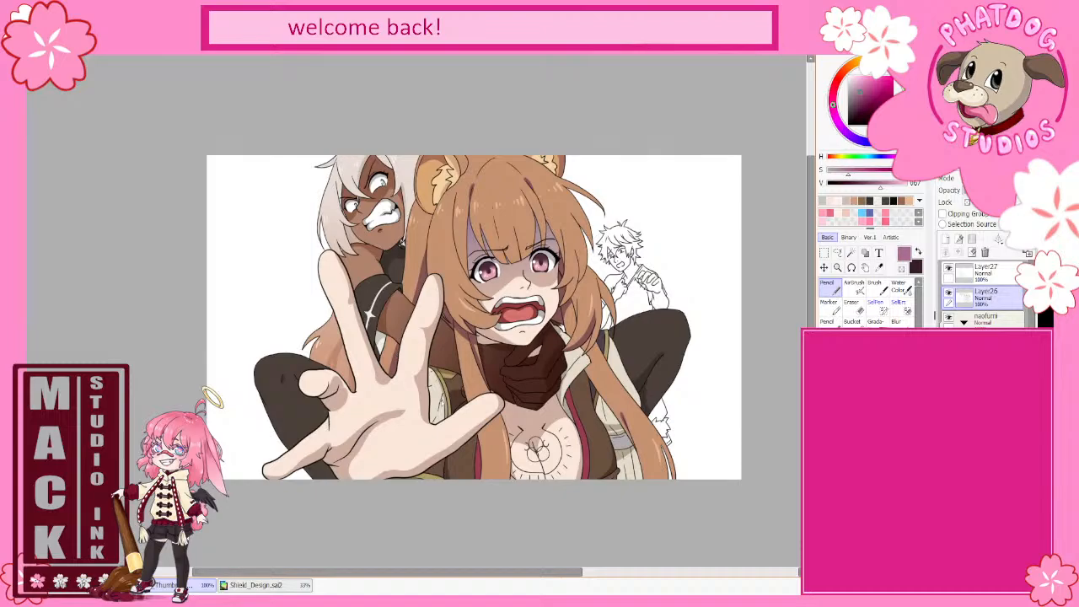
scroll(477, 459, up, 5)
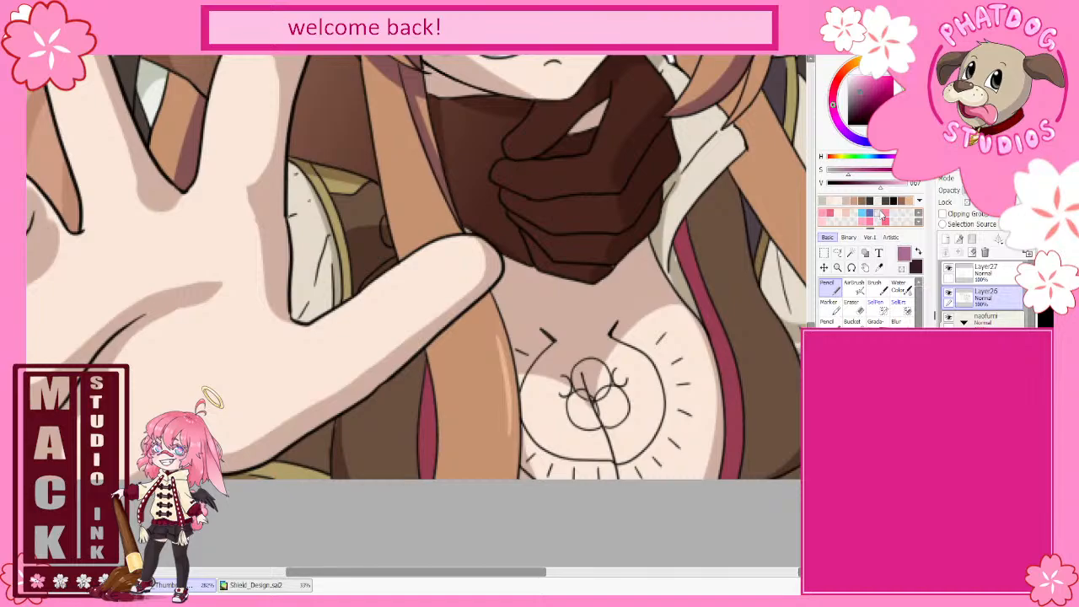
click(967, 202)
drag(618, 325, 610, 334)
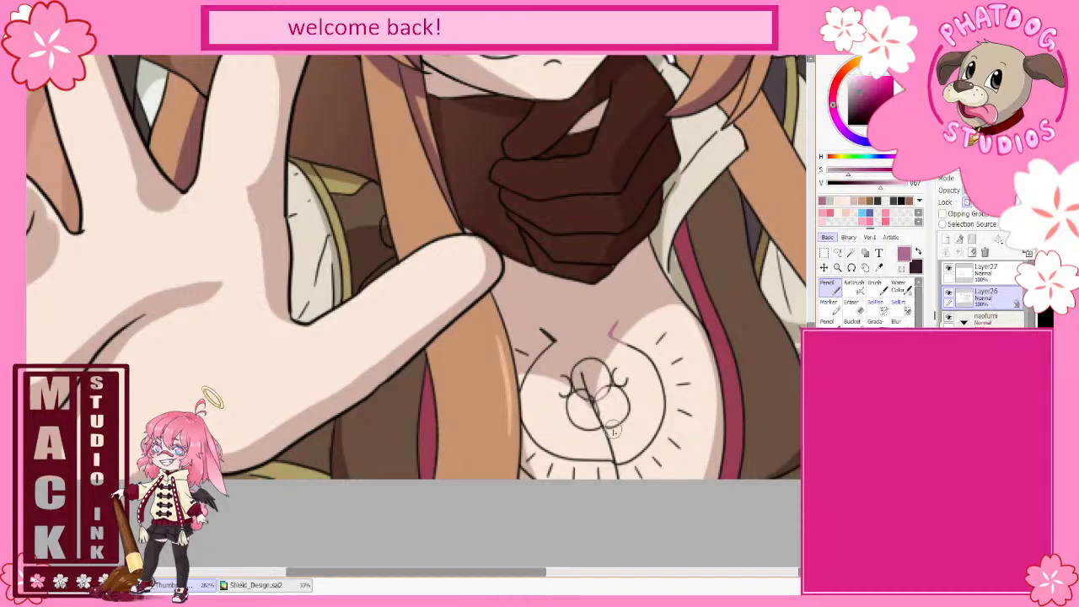
mouse_move(591, 377)
mouse_down()
mouse_move(589, 358)
mouse_move(611, 392)
mouse_move(605, 344)
mouse_move(666, 394)
mouse_move(664, 331)
mouse_move(692, 391)
mouse_move(664, 469)
mouse_move(654, 430)
mouse_move(628, 485)
mouse_move(620, 465)
mouse_up()
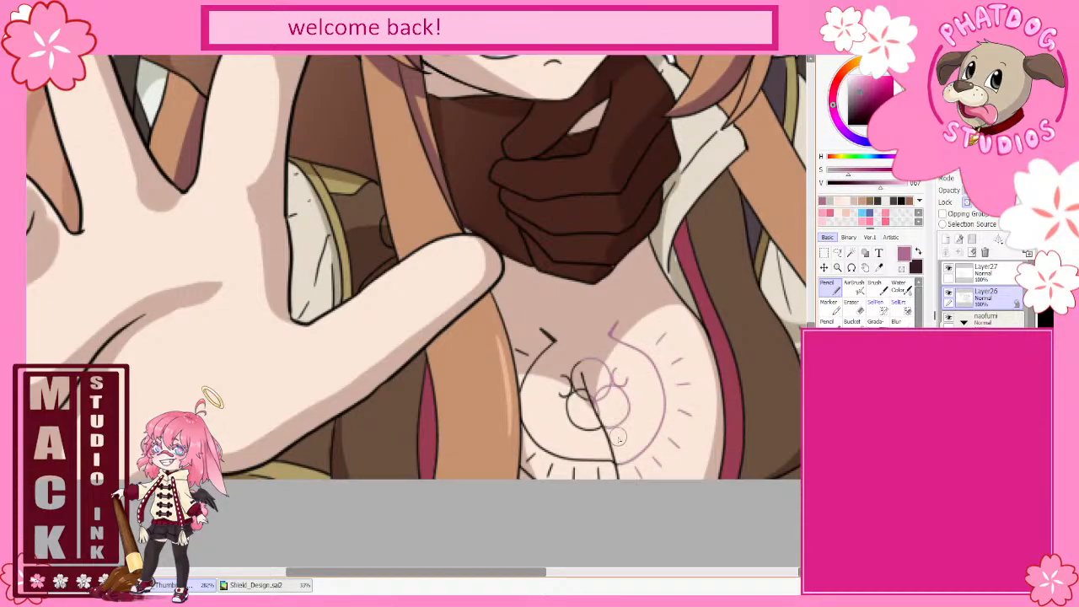
drag(565, 374, 571, 389)
mouse_move(569, 349)
mouse_down()
mouse_move(585, 432)
mouse_move(575, 380)
mouse_move(602, 436)
mouse_move(575, 407)
mouse_move(571, 431)
mouse_up()
mouse_move(540, 326)
mouse_down()
mouse_move(565, 368)
mouse_move(549, 381)
mouse_move(519, 326)
mouse_move(529, 435)
mouse_up()
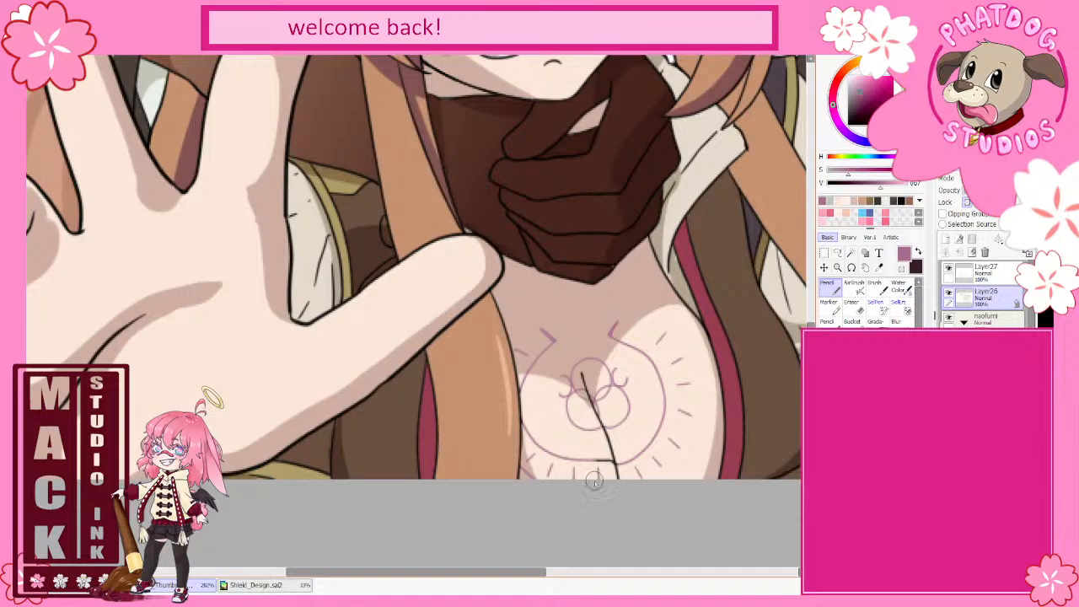
- Paint a purple flare where the crest outline meets the chest's centre line, and redraw that line's lower end in black
drag(609, 461, 614, 479)
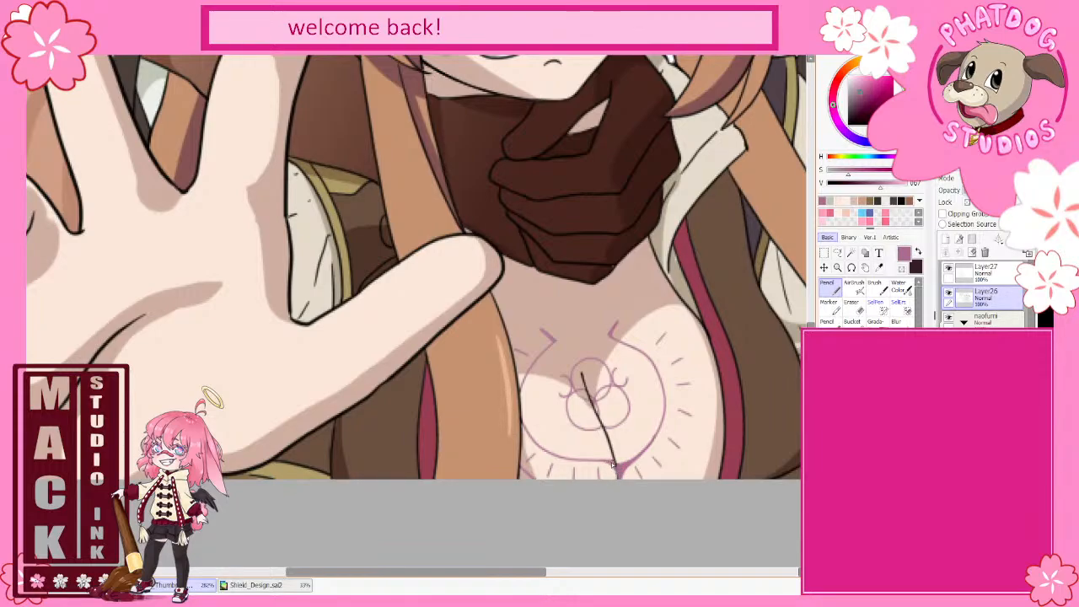
key(x)
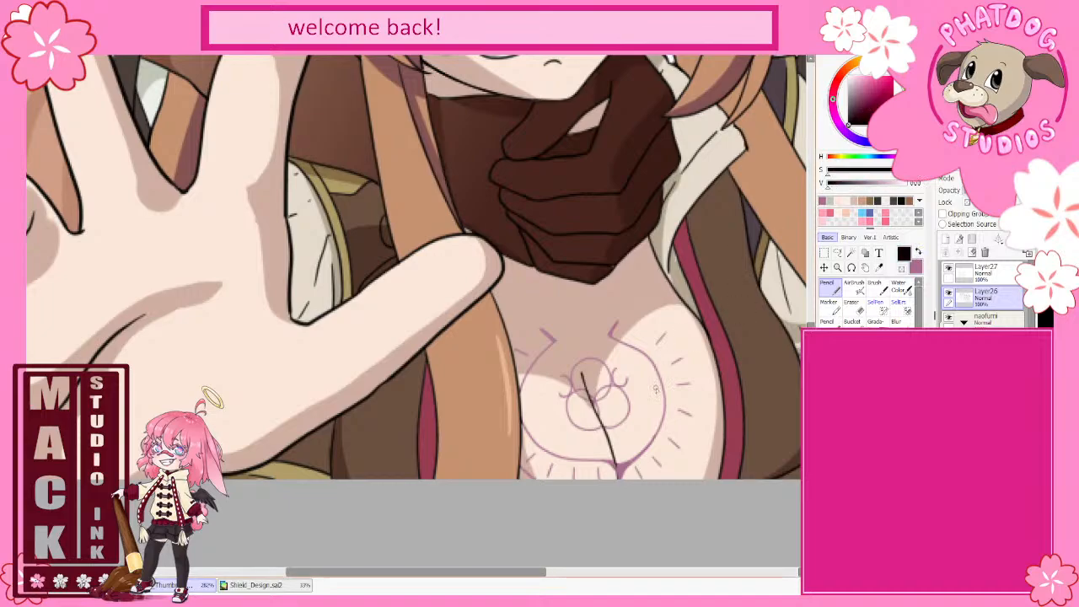
drag(616, 461, 617, 494)
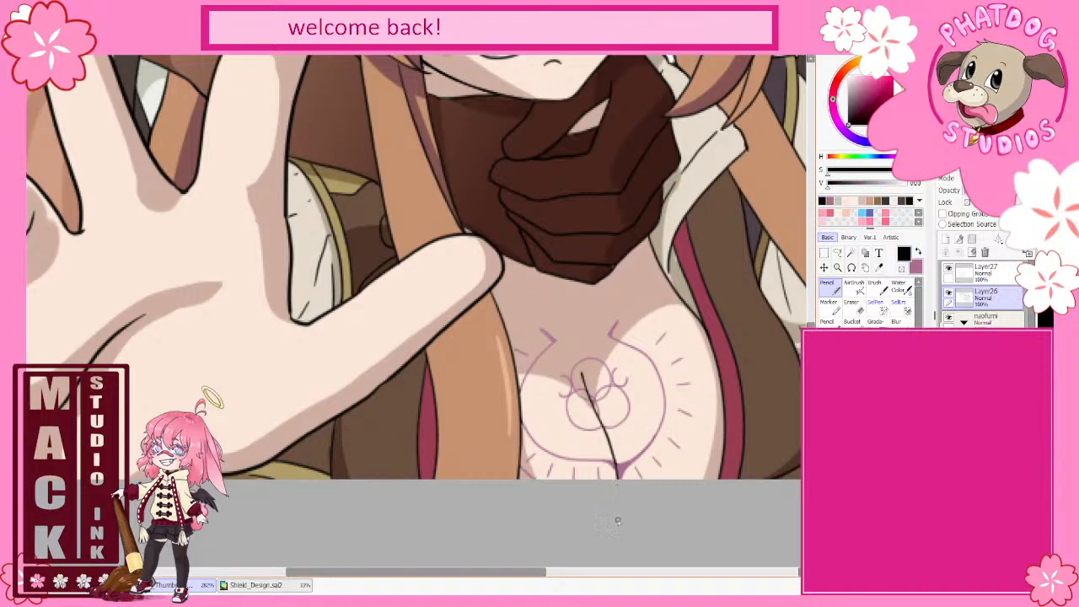
key(x)
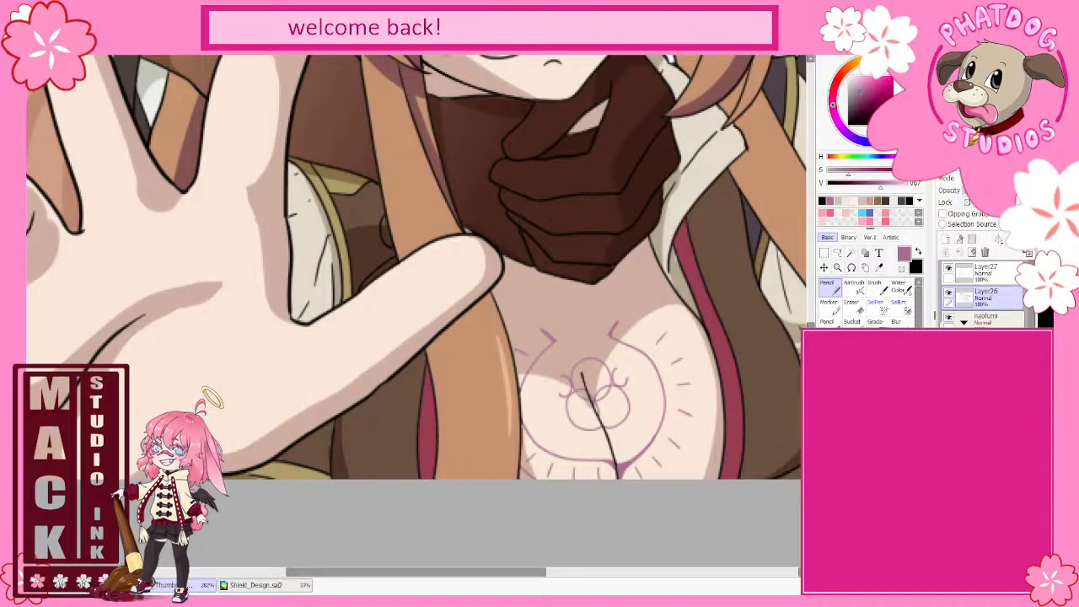
- Thicken the chest crest's three central circles and the small hooked curls beside them in muted purple
scroll(512, 427, up, 3)
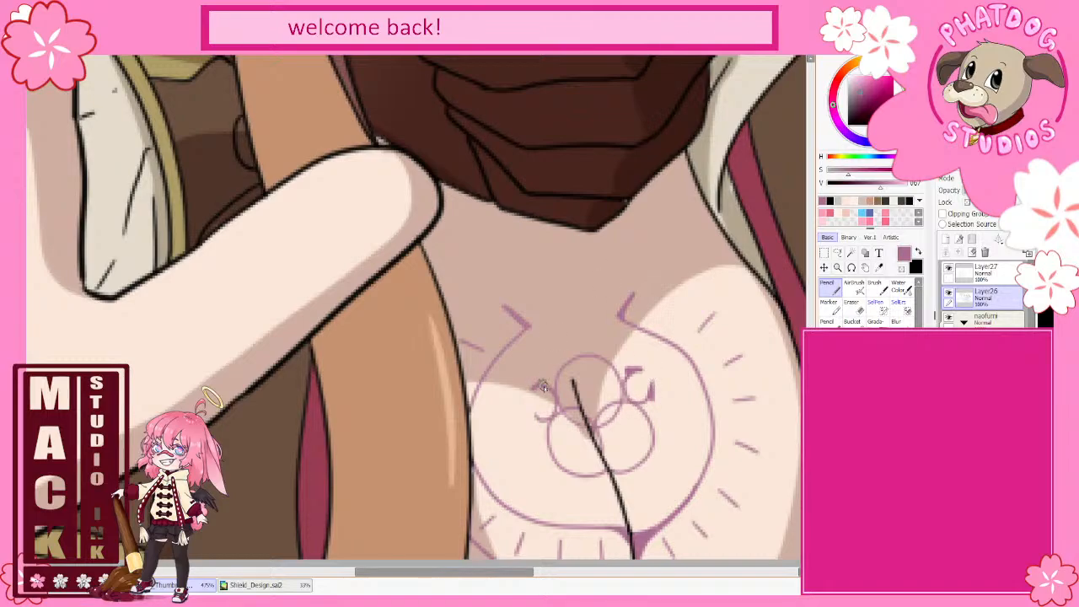
drag(550, 382, 540, 397)
drag(566, 363, 601, 361)
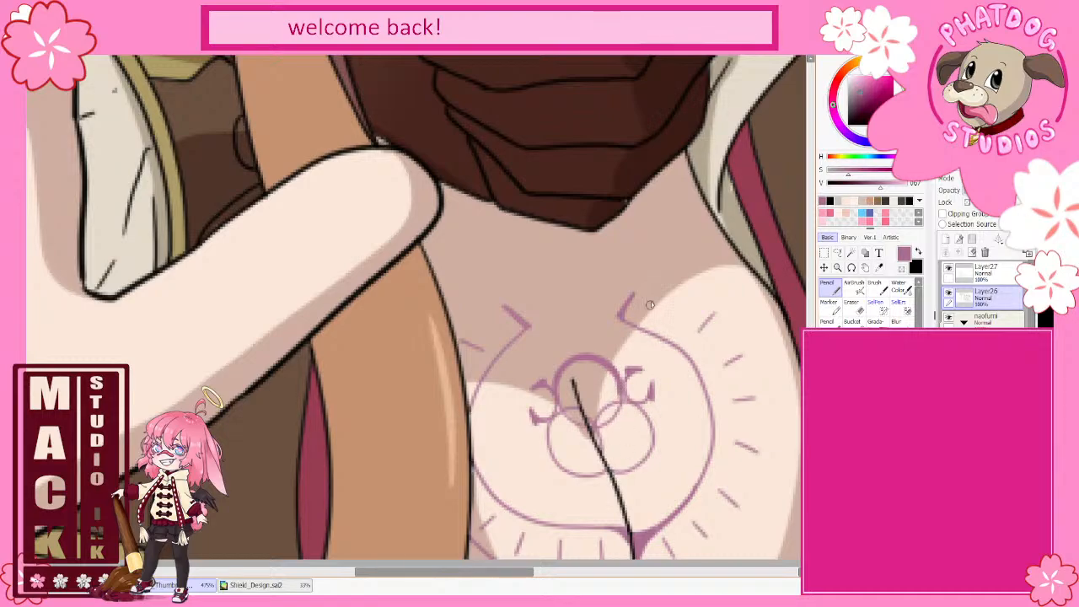
mouse_move(588, 435)
mouse_down()
mouse_move(628, 403)
mouse_move(650, 424)
mouse_move(652, 445)
mouse_move(620, 474)
mouse_up()
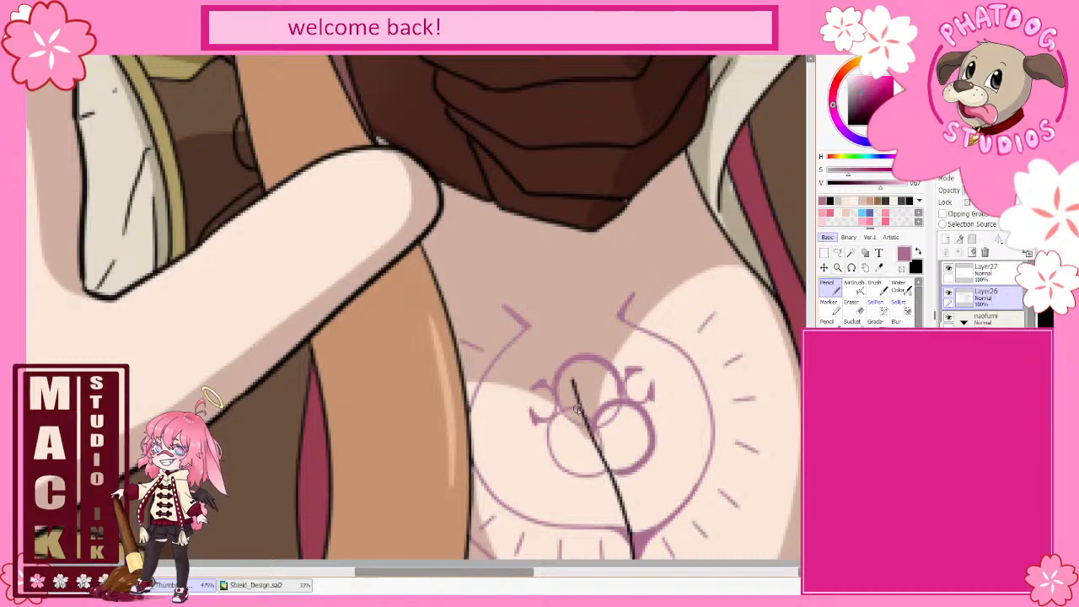
mouse_move(549, 444)
mouse_down()
mouse_move(571, 482)
mouse_move(604, 471)
mouse_move(606, 455)
mouse_up()
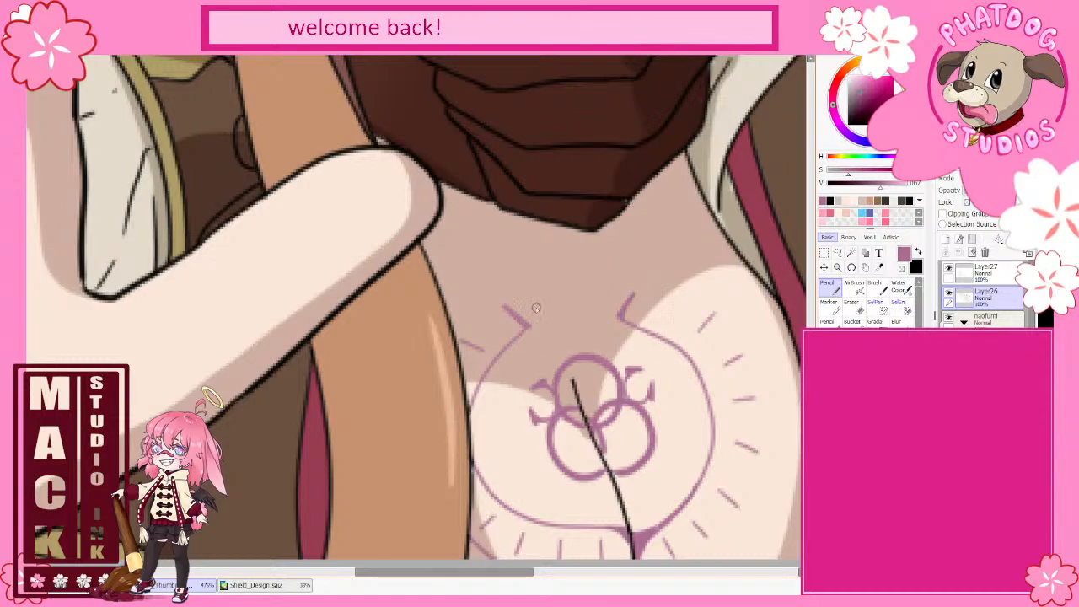
- Redraw the two upper ends of the crest outline as inward-pointing, flared tips and erase the old line ends
drag(548, 317, 524, 292)
drag(623, 285, 613, 319)
key(e)
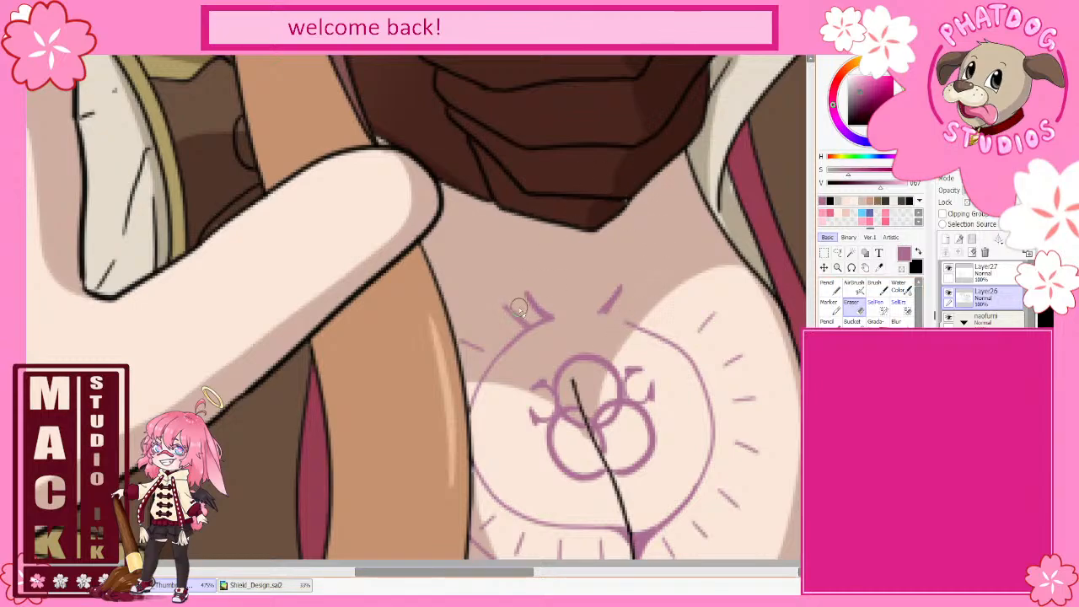
mouse_move(517, 334)
mouse_down()
mouse_move(531, 320)
mouse_move(518, 326)
mouse_move(506, 307)
mouse_up()
key(n)
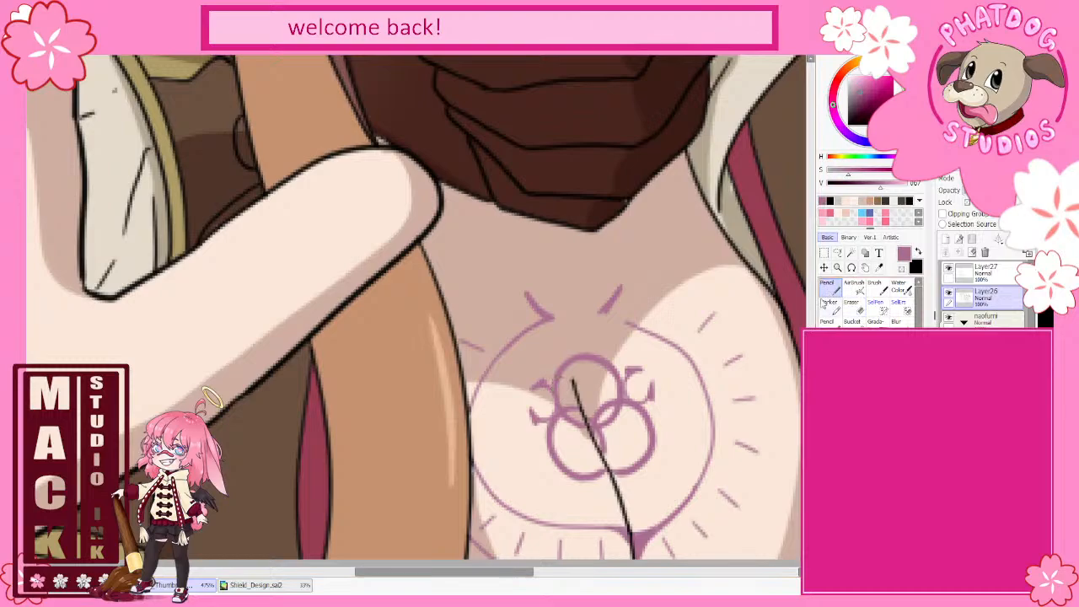
drag(615, 310, 617, 295)
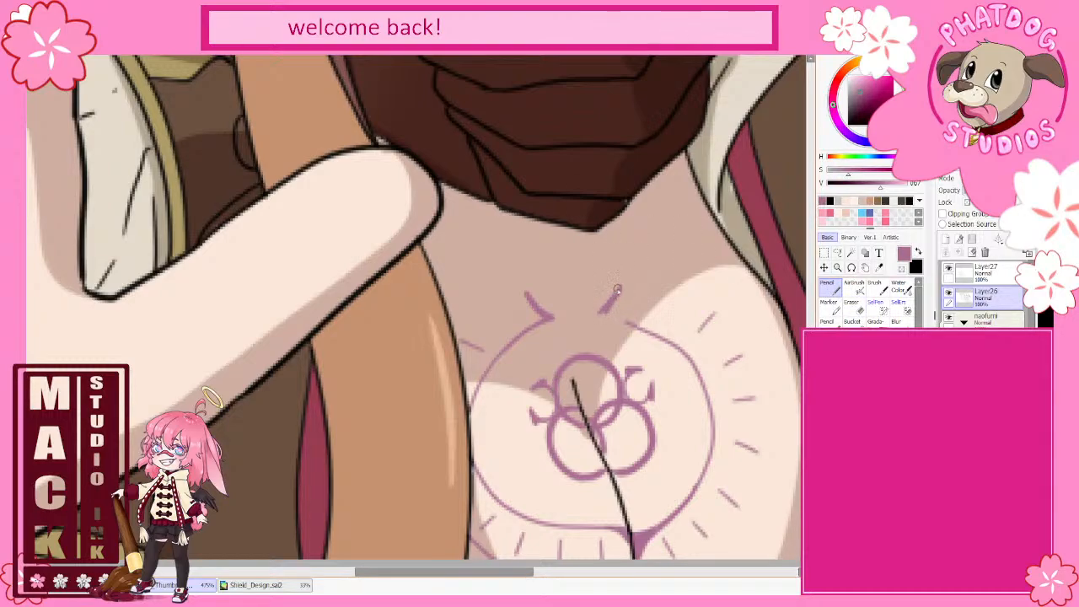
key(e)
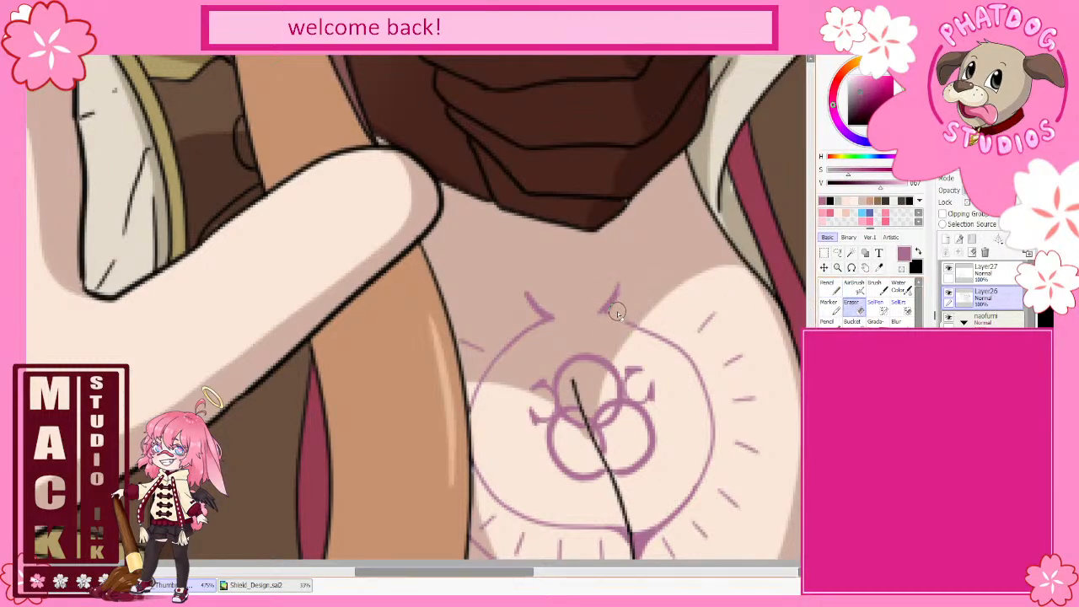
key(n)
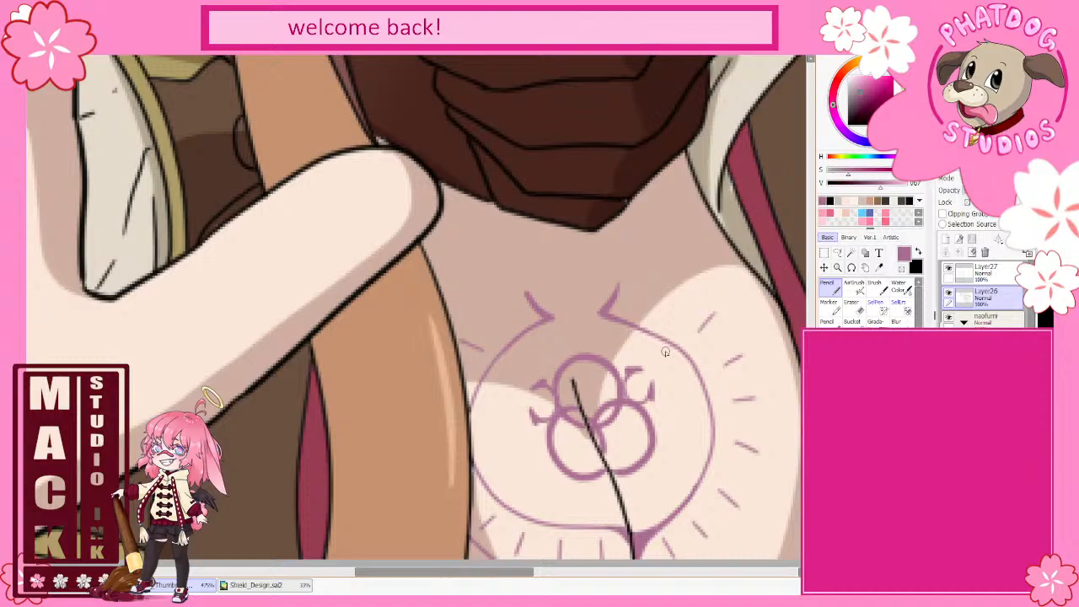
- Add a ring of small purple dots between the crest's outer outline and its central circles
click(553, 338)
click(545, 345)
click(530, 361)
click(518, 372)
click(503, 405)
click(506, 419)
click(509, 433)
click(514, 447)
click(521, 466)
click(531, 480)
click(547, 490)
click(600, 334)
click(609, 337)
click(628, 344)
click(618, 340)
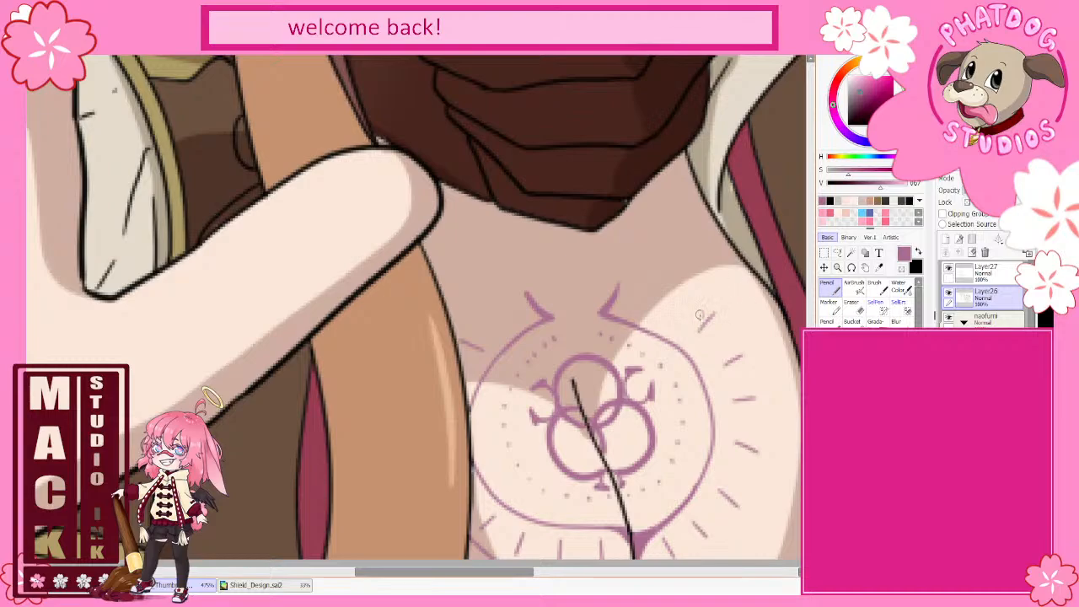
- Turn the short rays around the crest outline into narrow V-shaped wedges with added purple strokes
drag(697, 324, 713, 314)
drag(724, 363, 739, 355)
drag(737, 400, 758, 394)
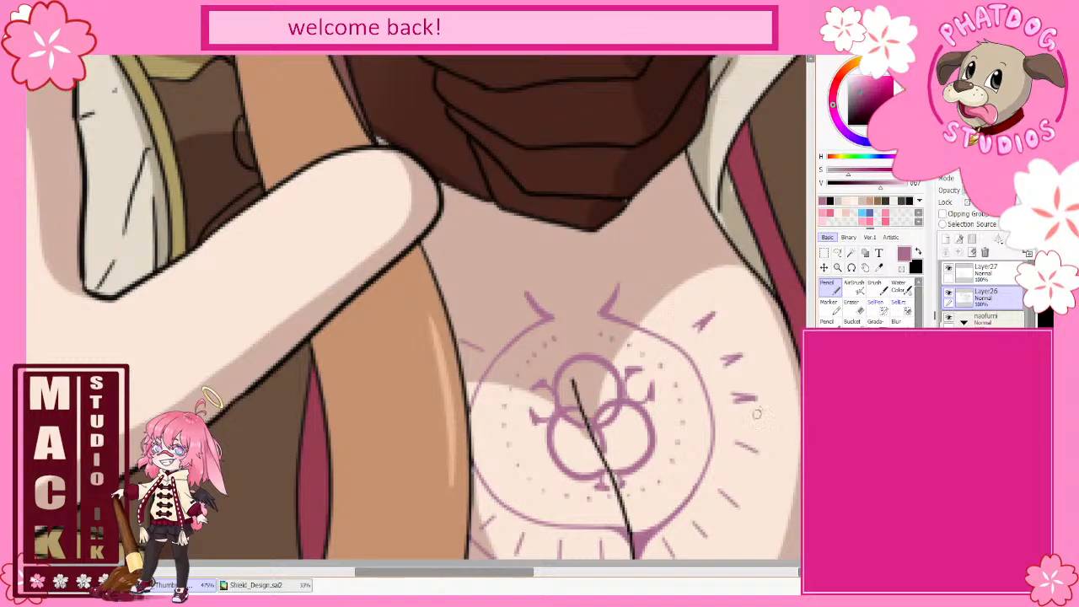
drag(736, 449, 753, 454)
mouse_move(717, 490)
mouse_down()
mouse_move(737, 507)
mouse_move(704, 531)
mouse_up()
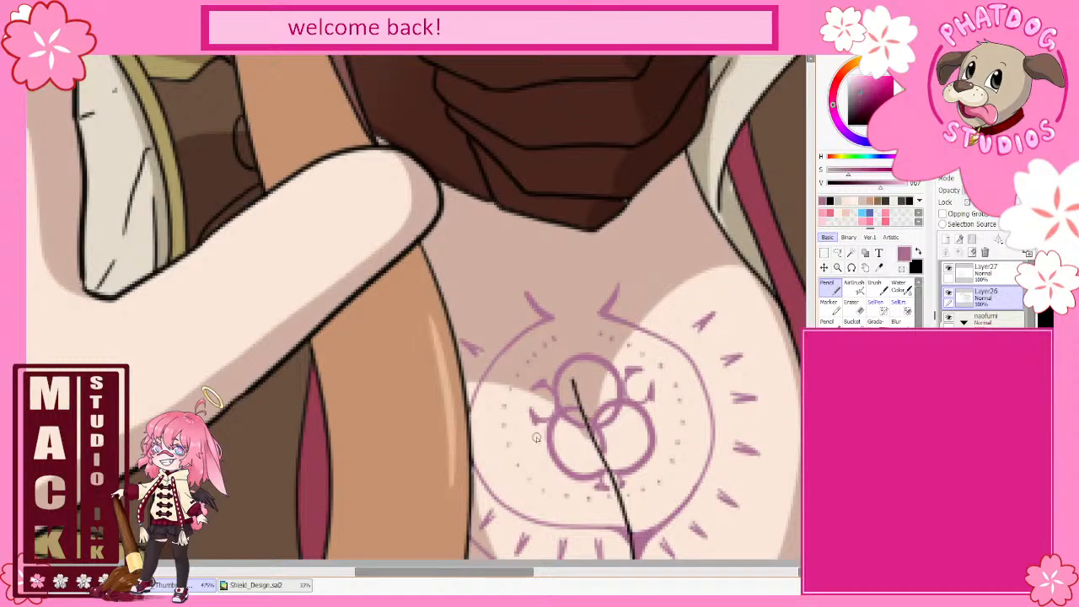
- Clean up the overlaps of the crest's three circles with small erasures and purple touch-ups so they appear interlocked
key(e)
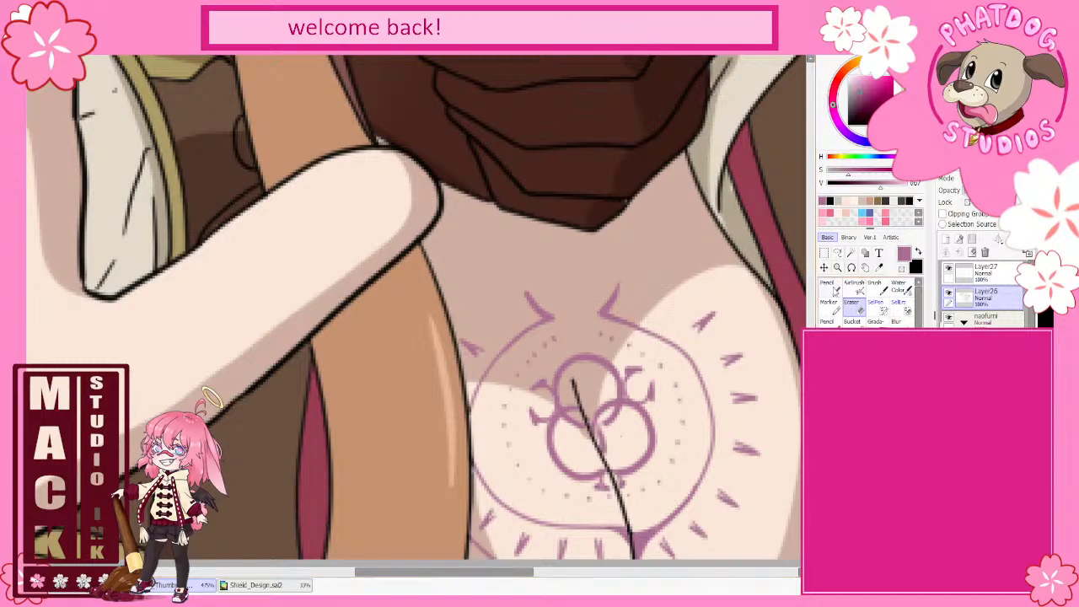
key(n)
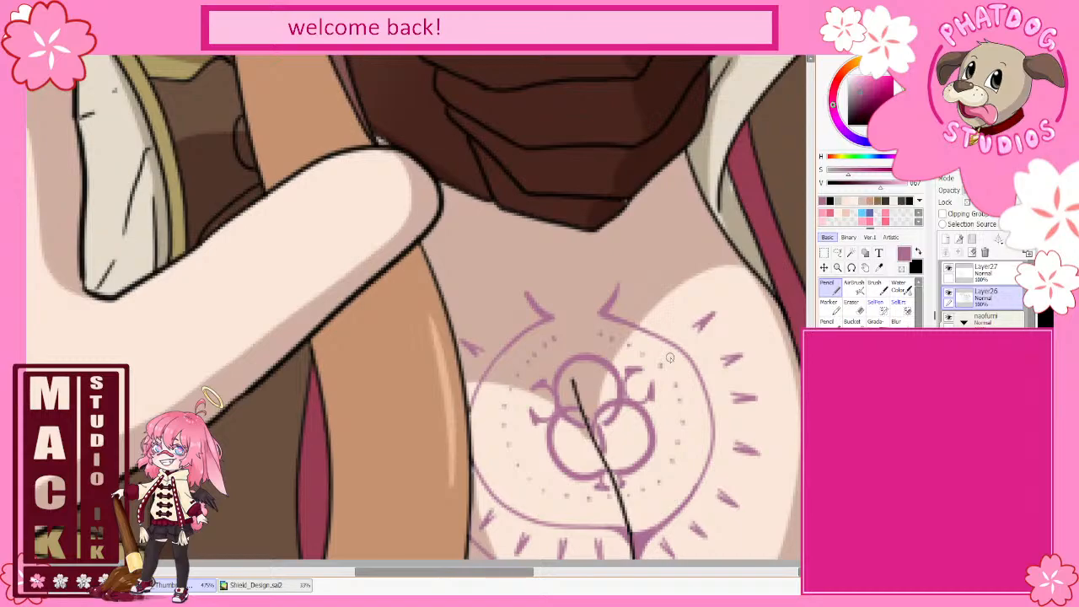
key(e)
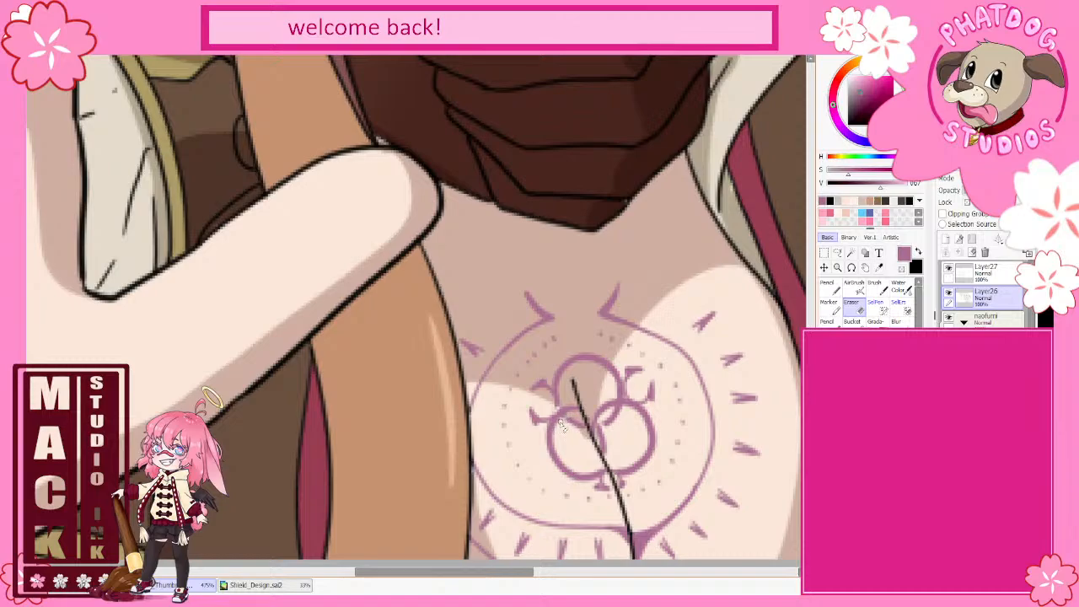
click(830, 288)
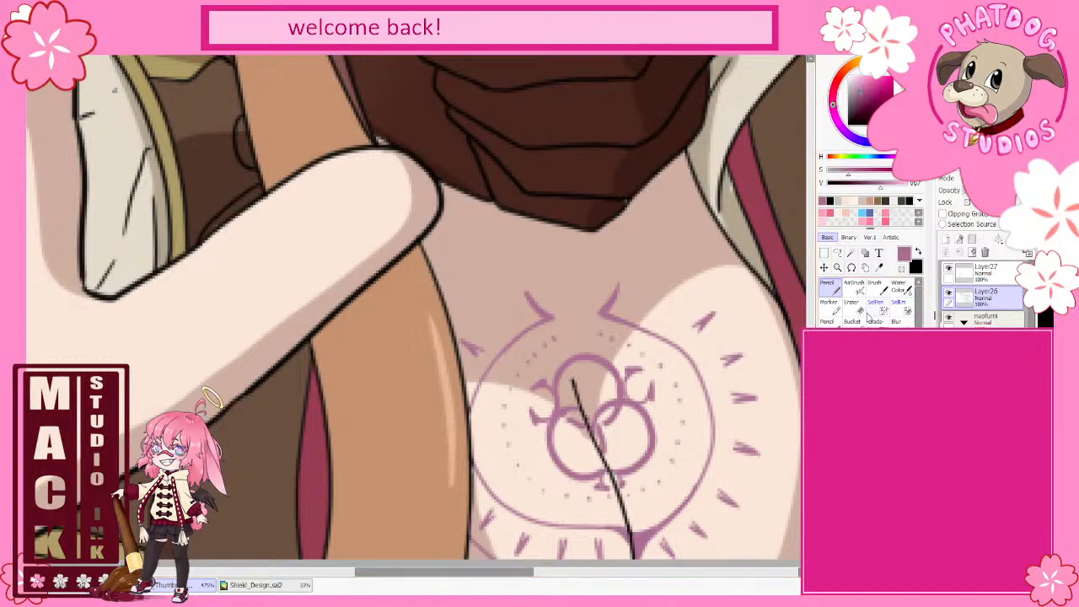
key(e)
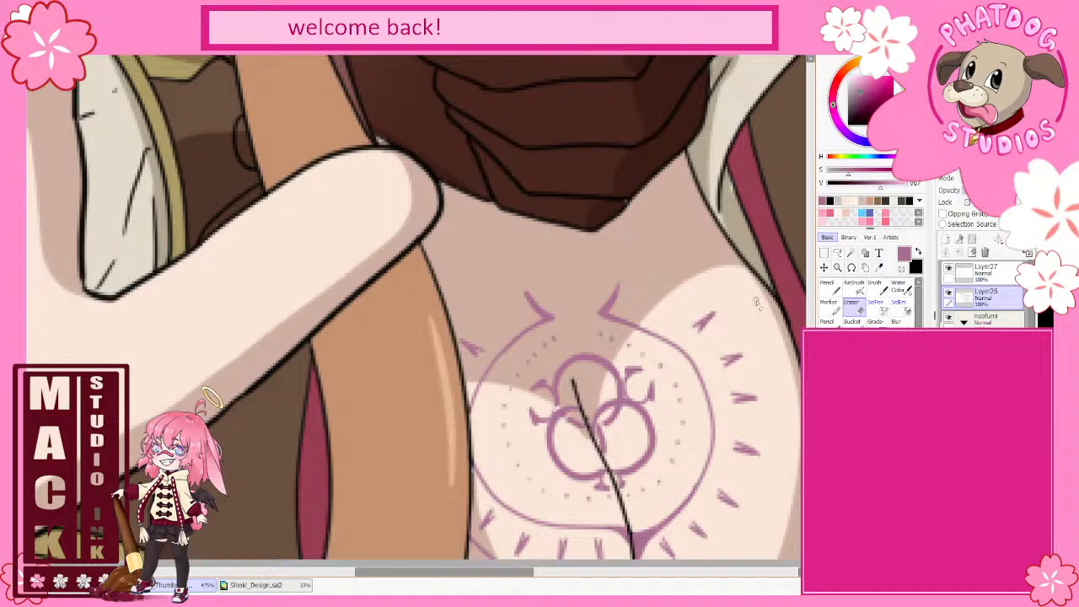
click(828, 284)
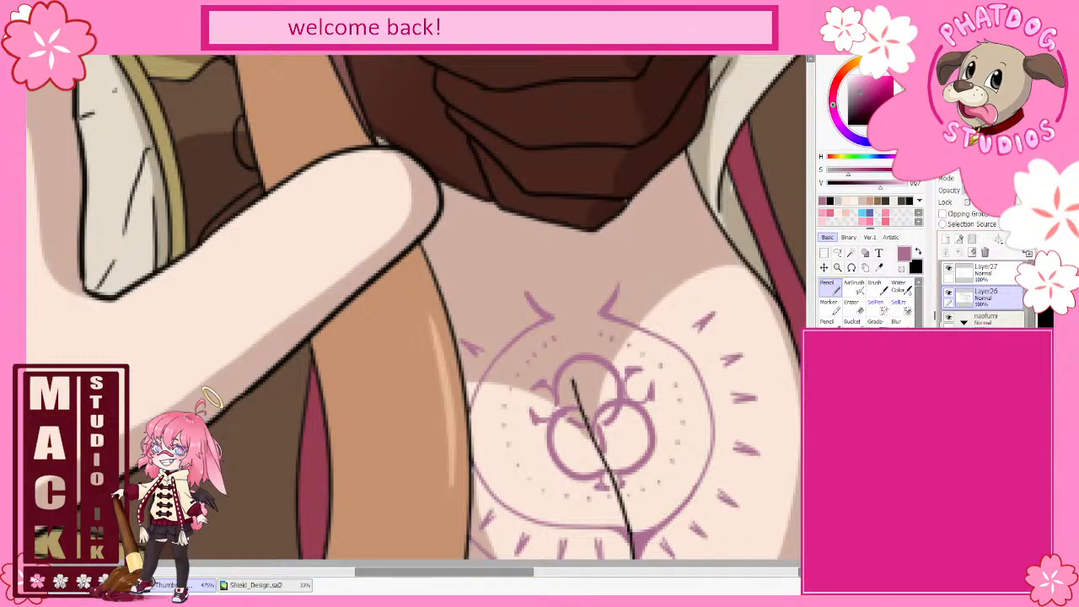
- Sample the light skin tone beside the chest crest, bring the whole illustration into view, and collapse the raph folder
scroll(983, 295, up, 5)
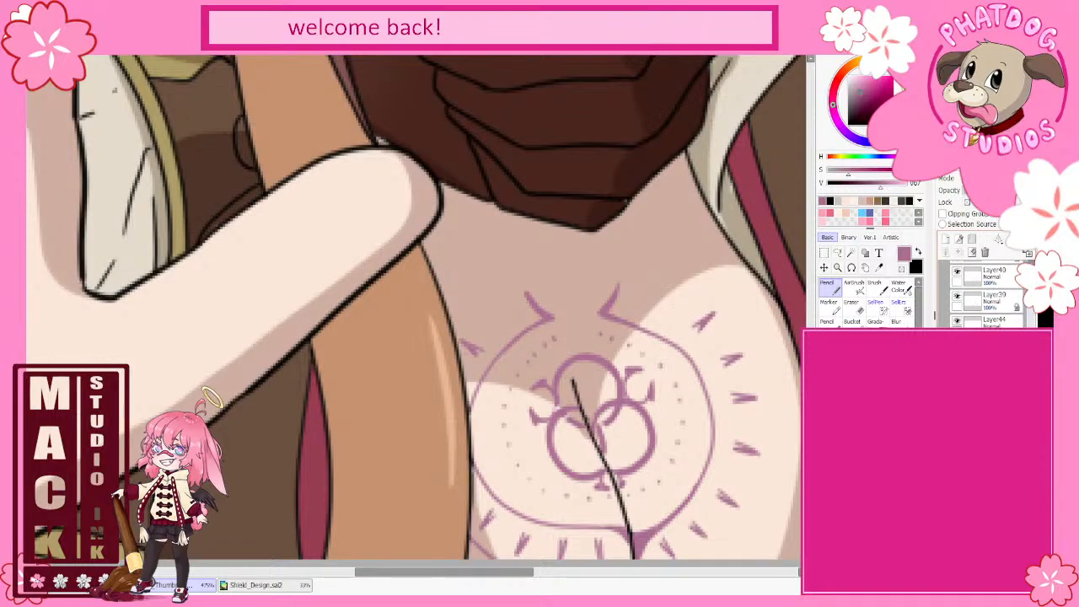
alt+click(694, 438)
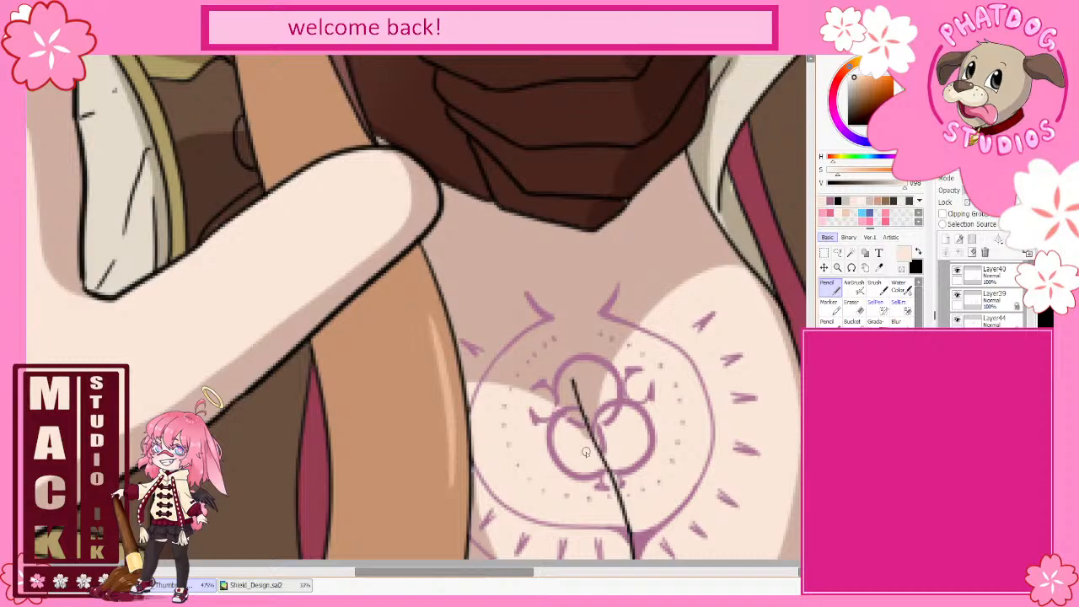
scroll(550, 415, down, 4)
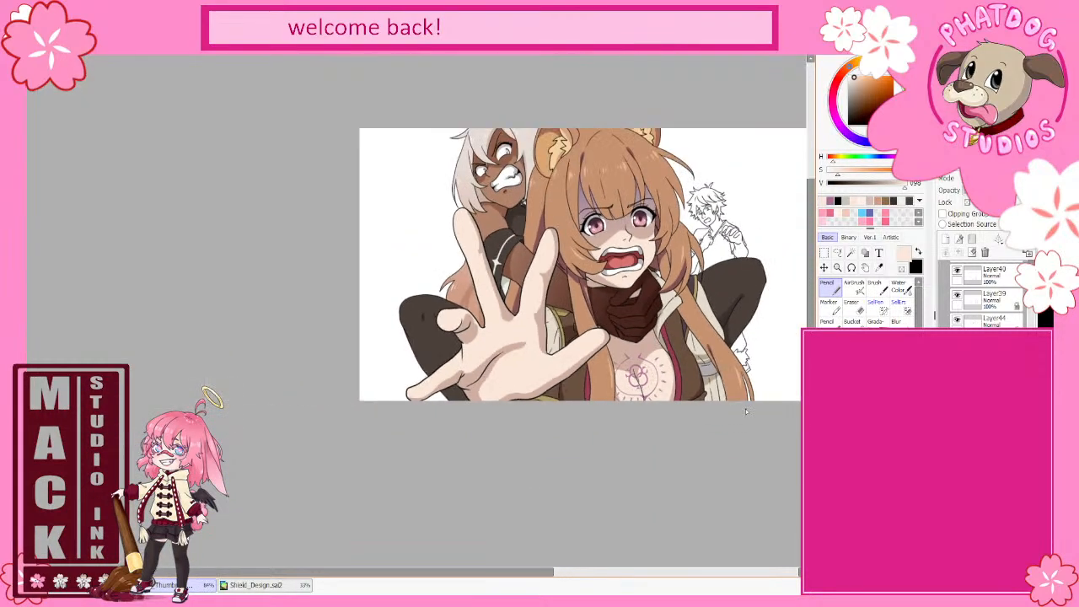
drag(561, 575, 593, 574)
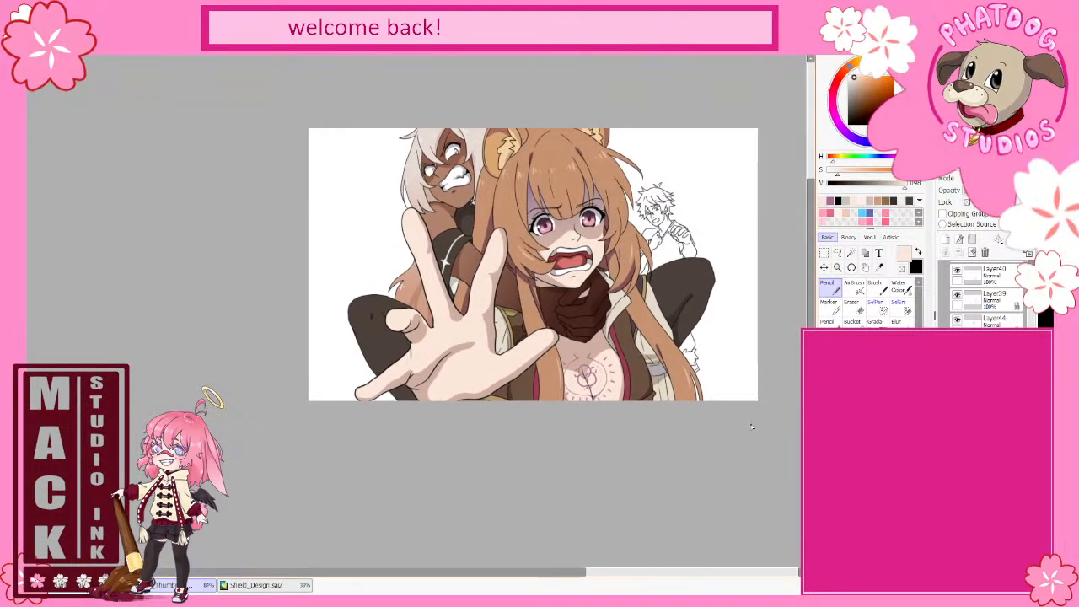
drag(812, 413, 811, 379)
scroll(978, 320, up, 5)
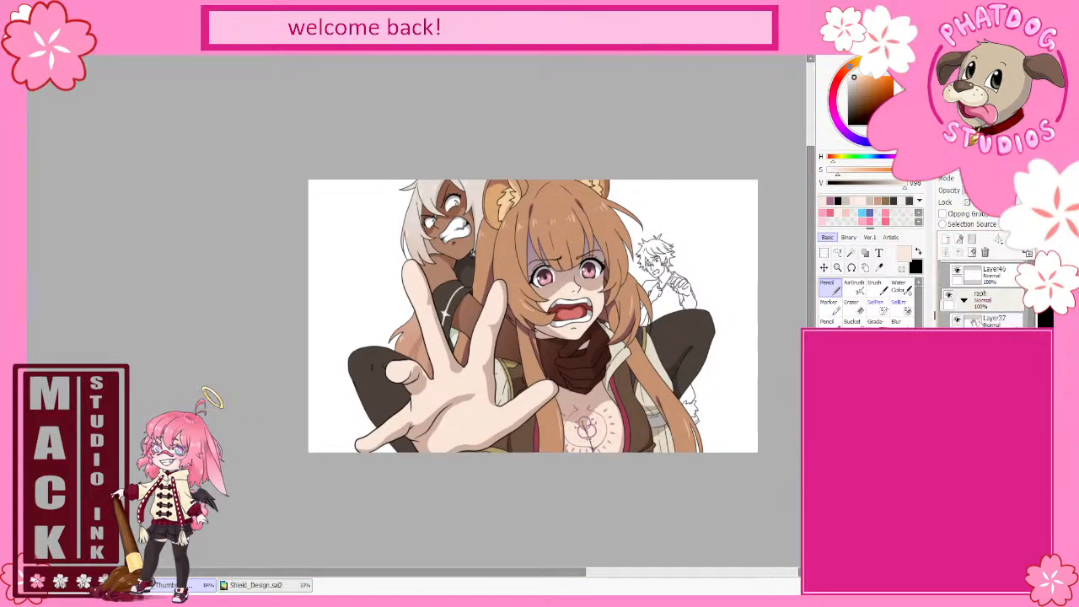
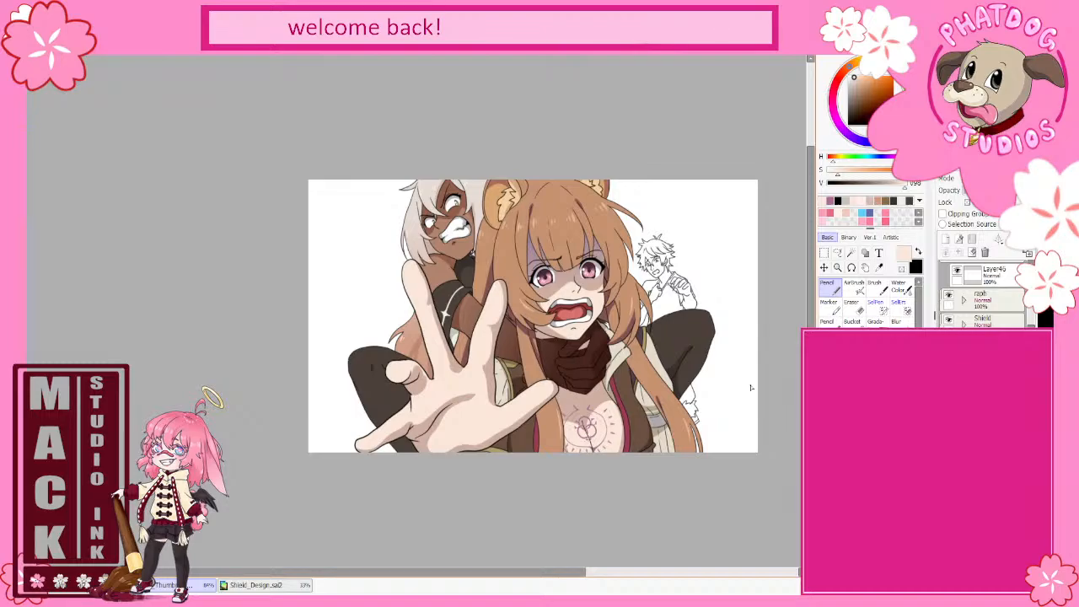
- Show the full-body reference of the brown-haired girl, sample a grey from her outfit, and hide the reference again
scroll(795, 426, up, 3)
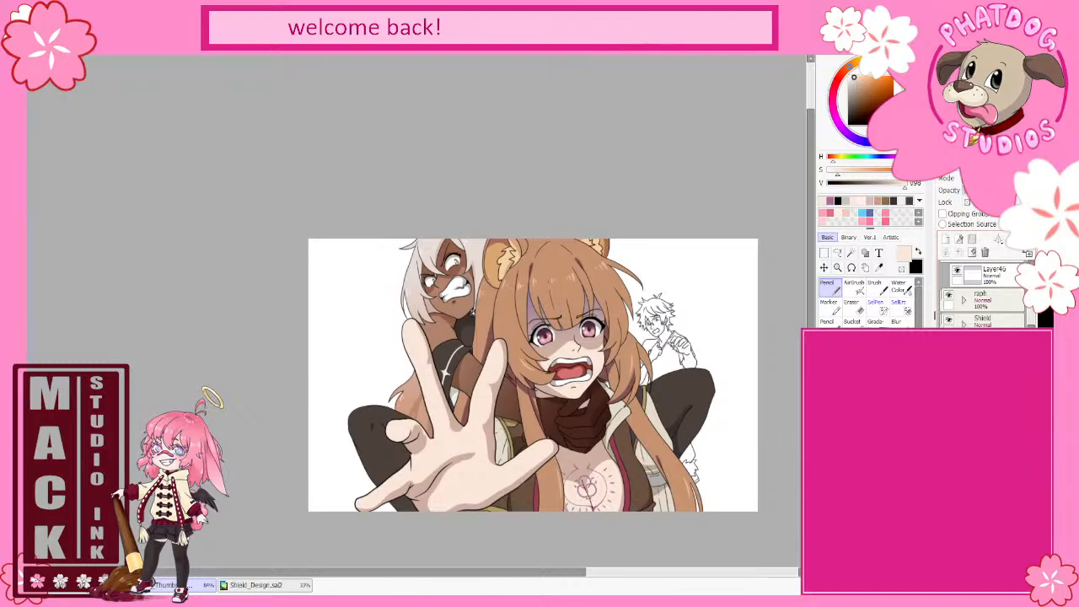
key(ctrl+v)
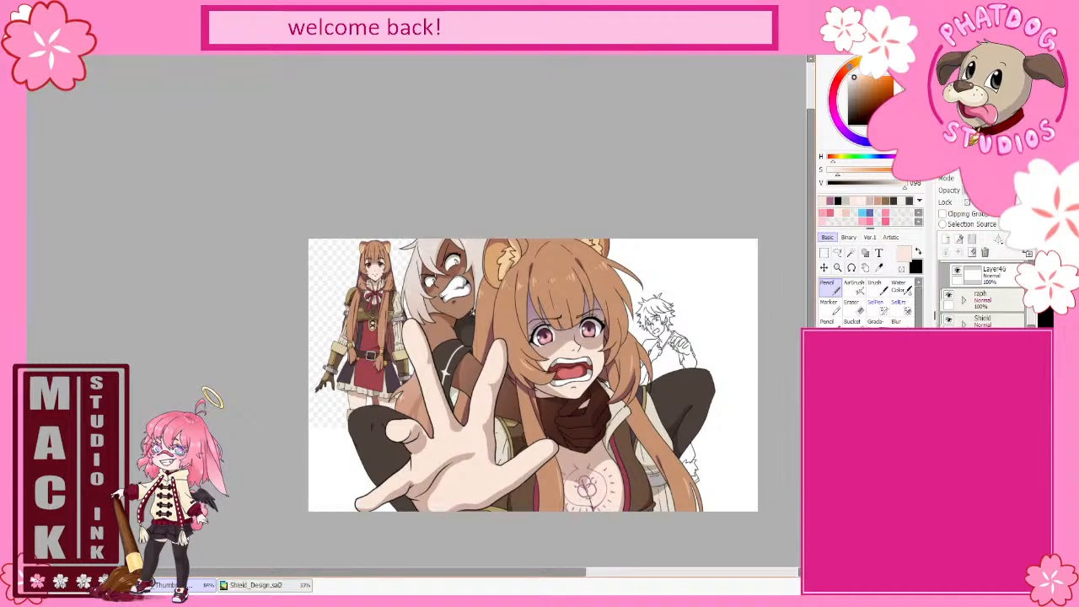
right_click(389, 328)
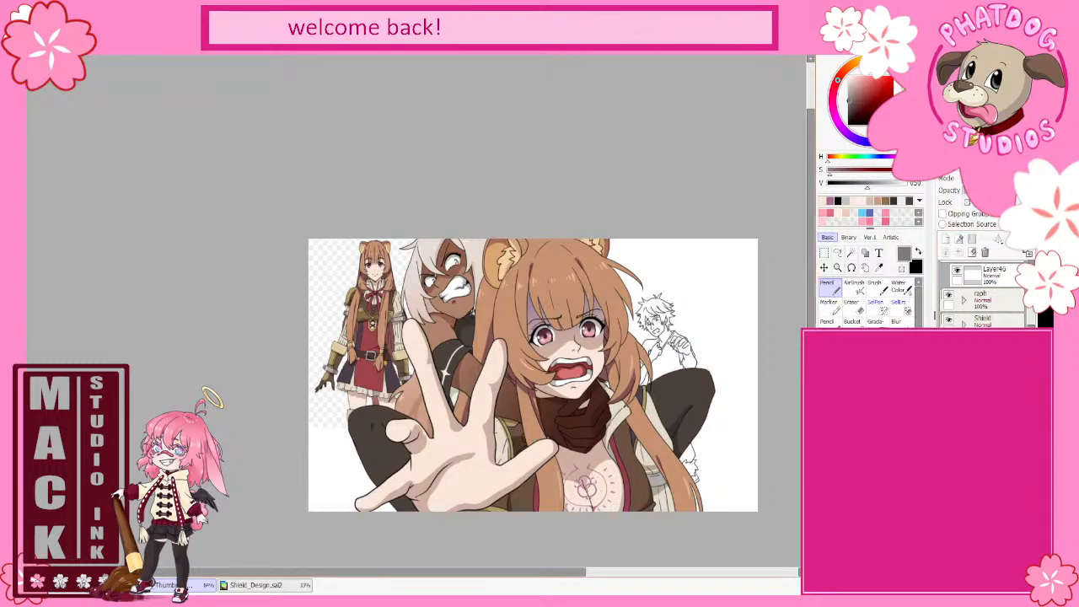
click(949, 344)
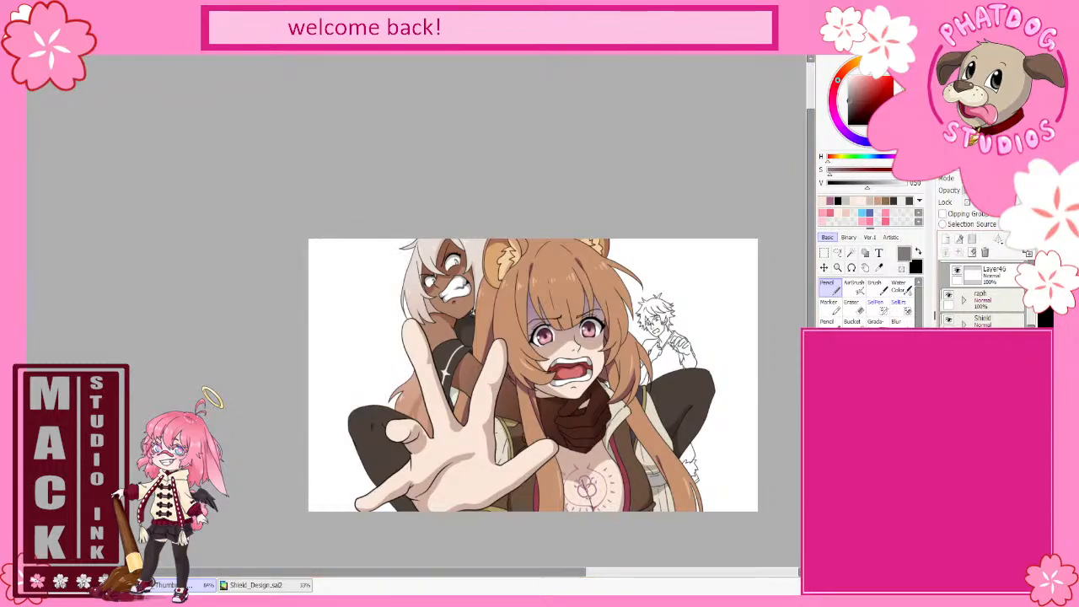
- Sample the brown-haired girl's mauve forehead shading, the light skin of her cheek, and the shadow skin tone below her eye
scroll(987, 295, down, 3)
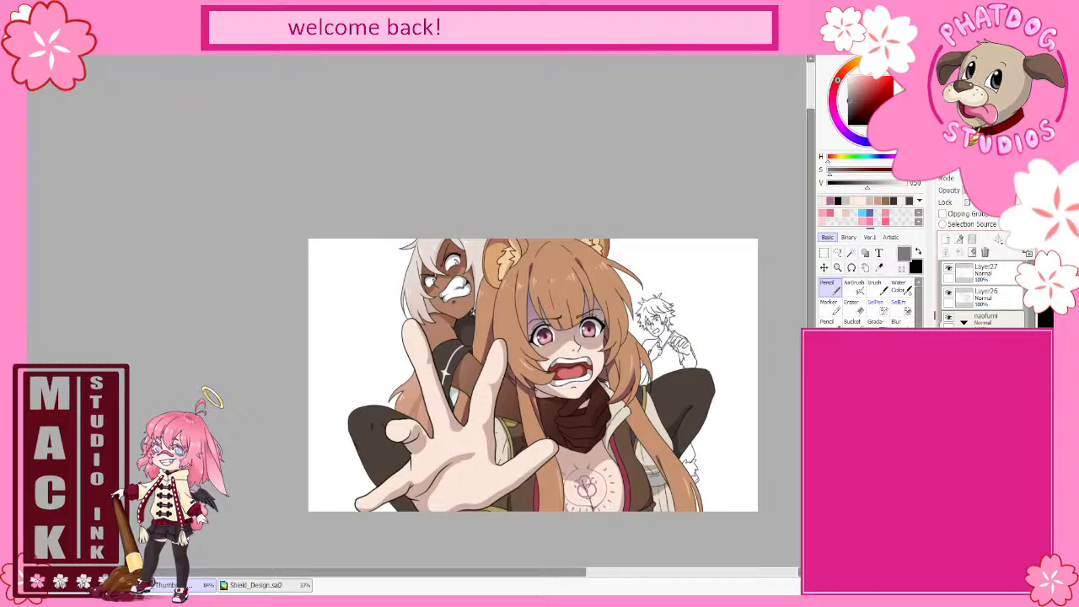
key(ctrl+plus)
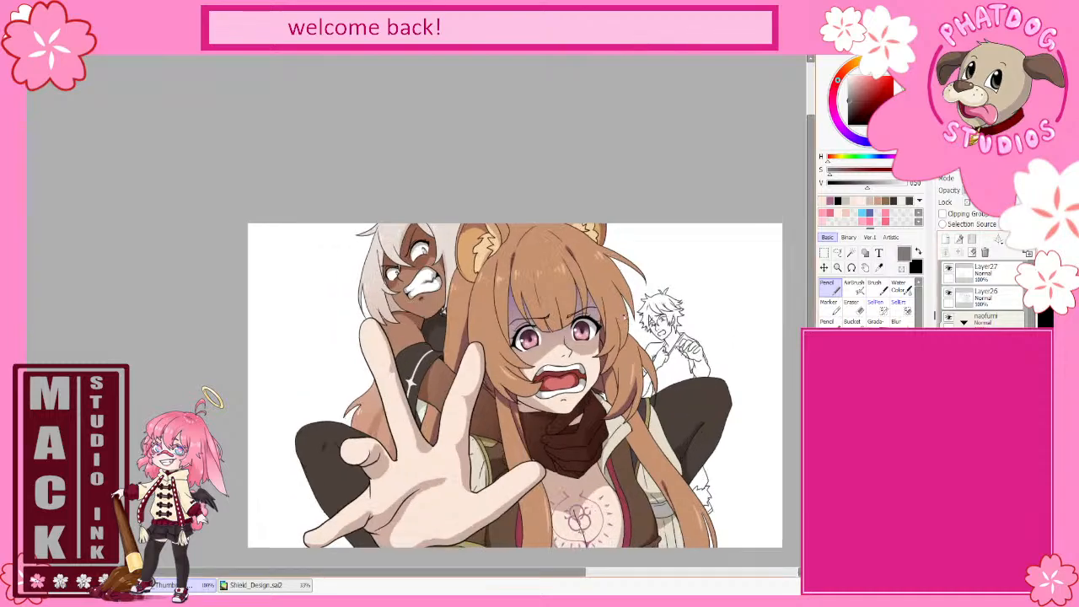
scroll(580, 308, up, 3)
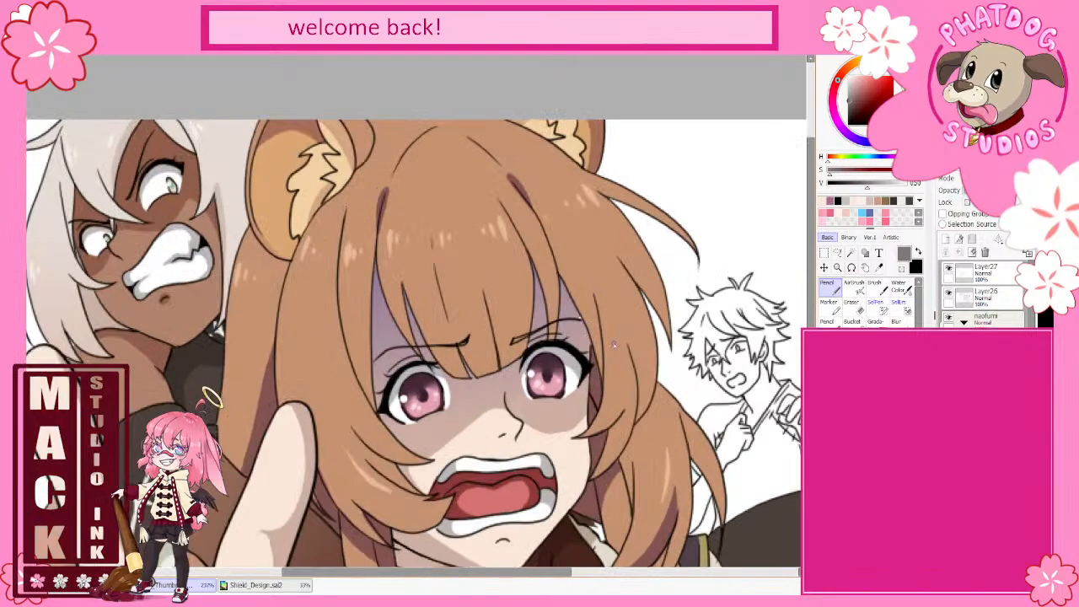
alt+click(567, 313)
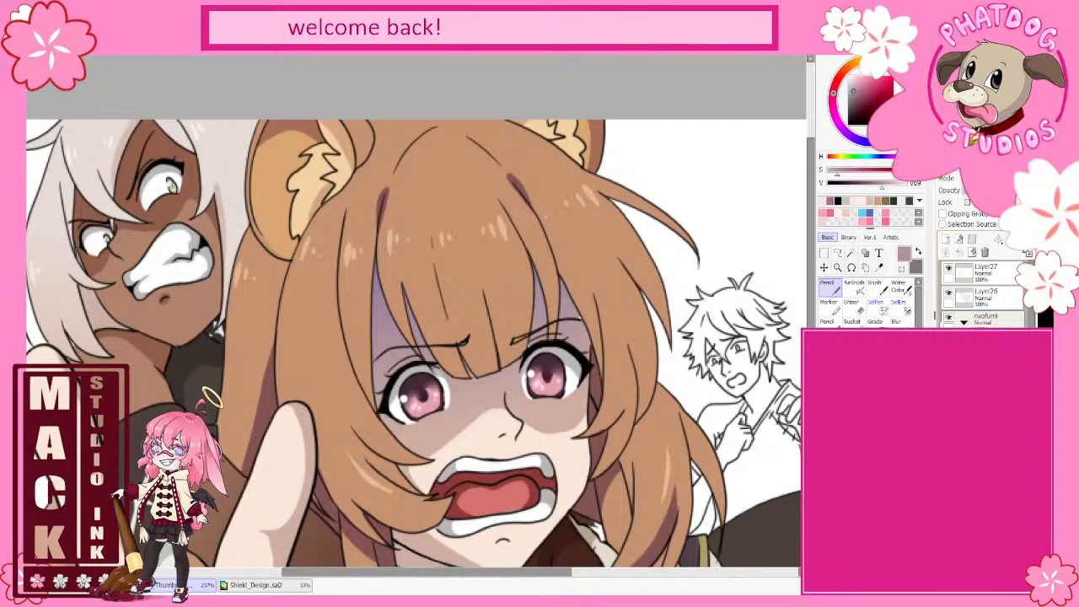
alt+click(567, 479)
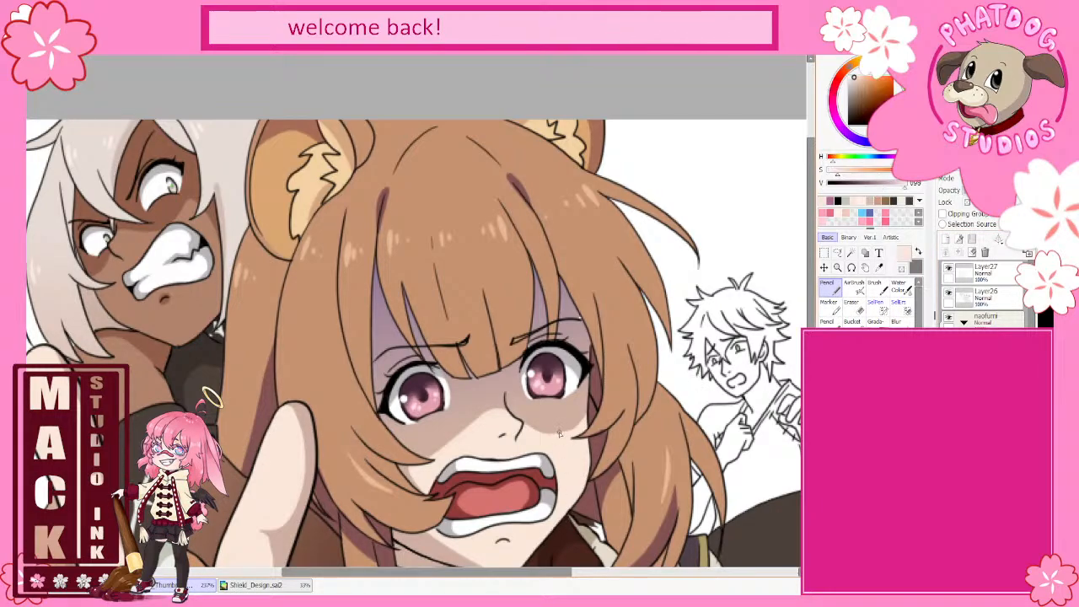
alt+click(557, 432)
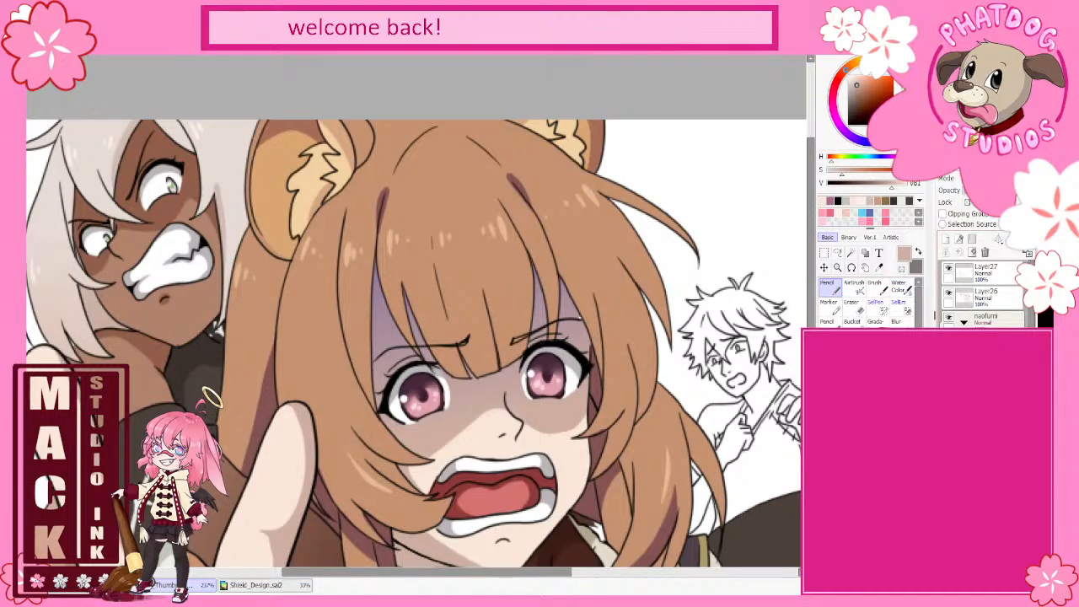
scroll(987, 295, up, 3)
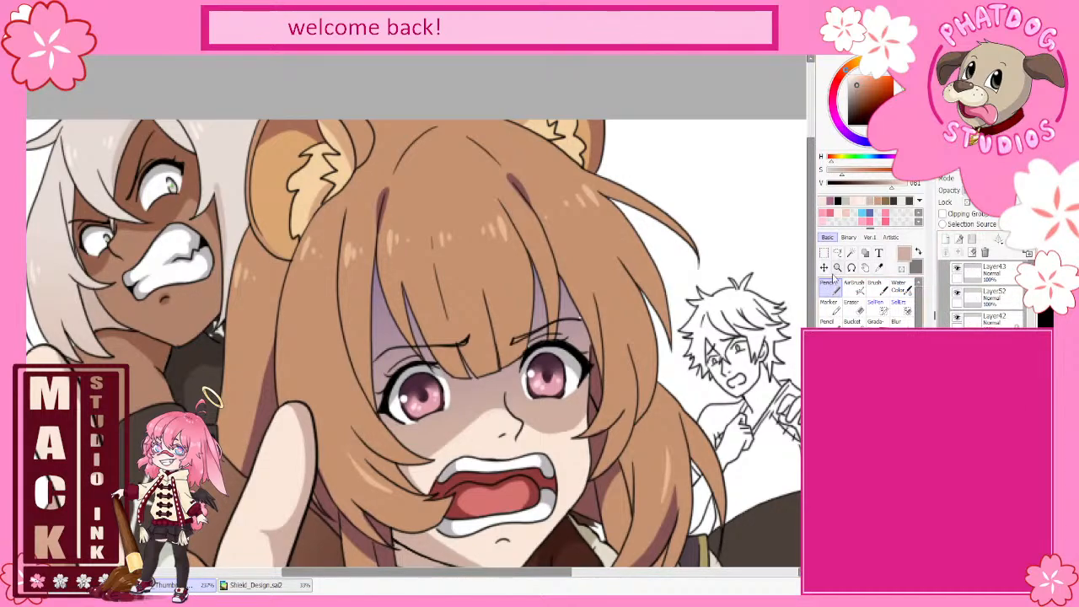
- Sample the shadow skin tone beside the brown-haired girl's eye and show her full-body reference next to the illustration
alt+click(577, 328)
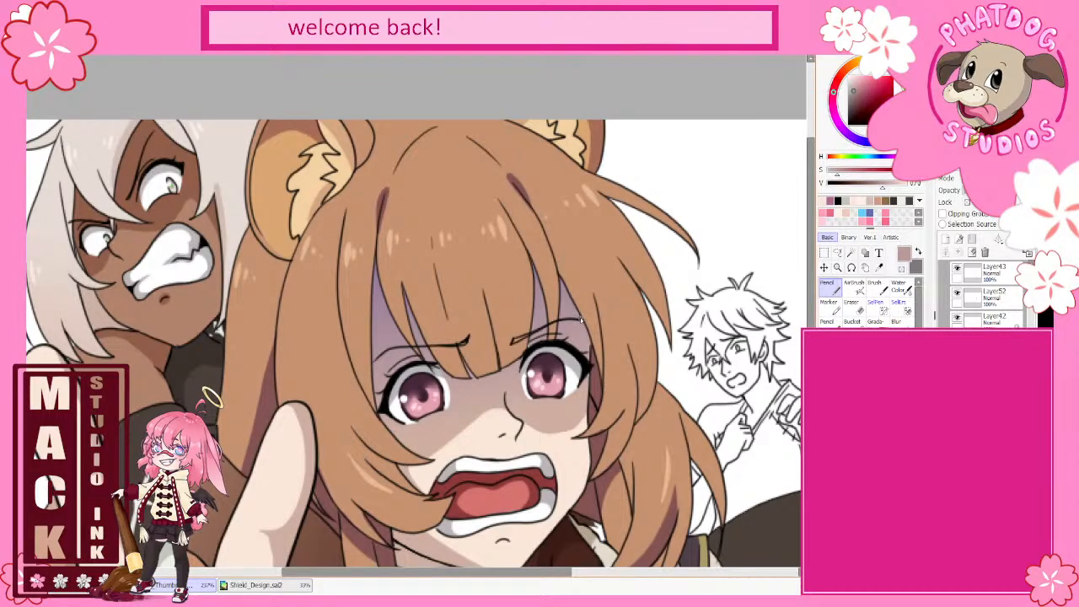
alt+click(616, 345)
scroll(615, 346, down, 5)
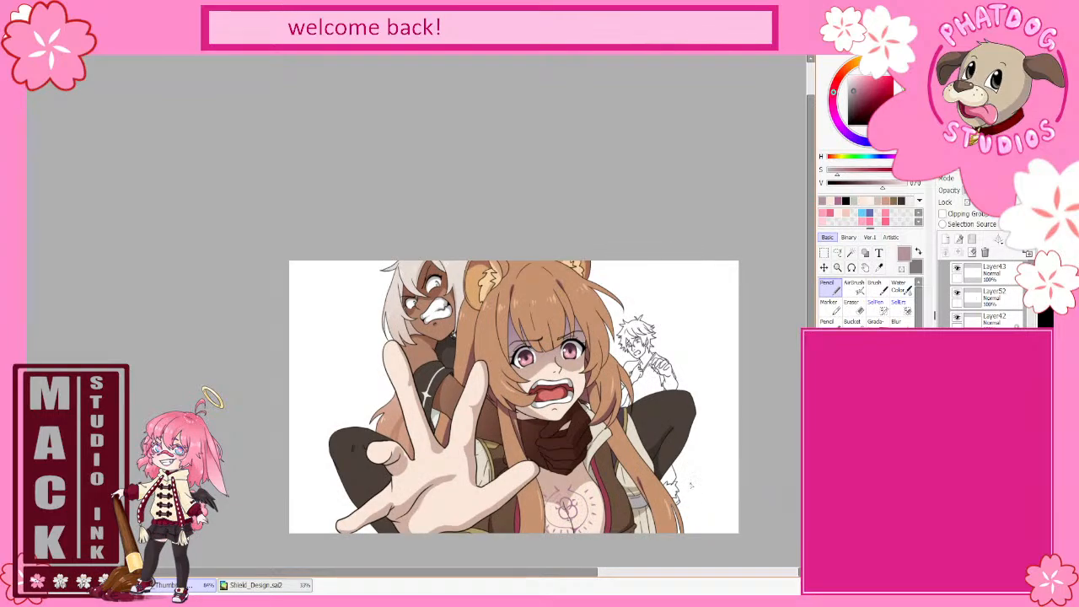
scroll(995, 304, down, 3)
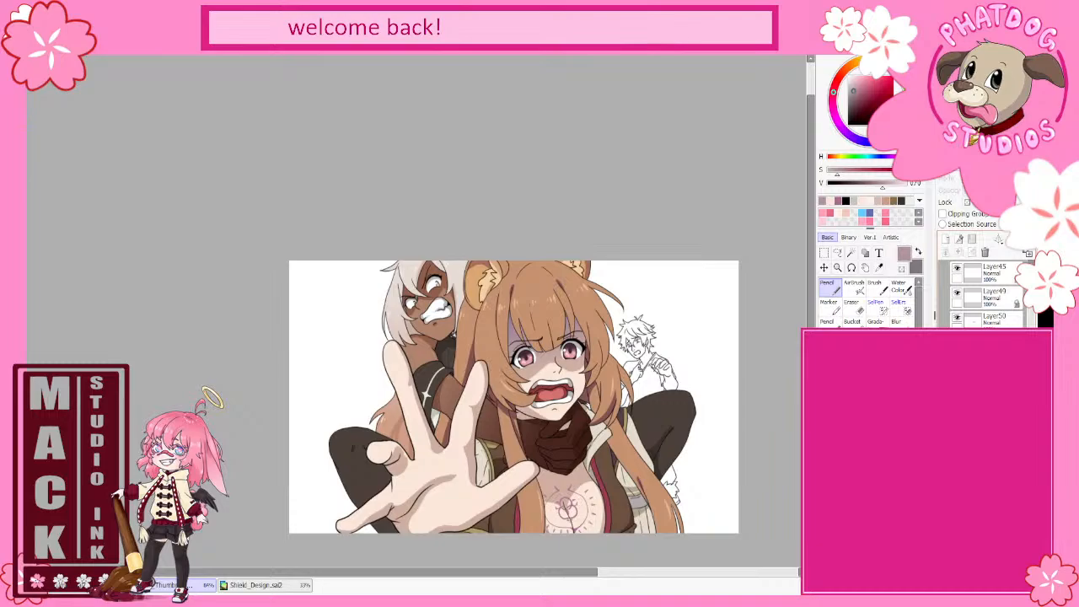
click(958, 346)
scroll(315, 372, up, 3)
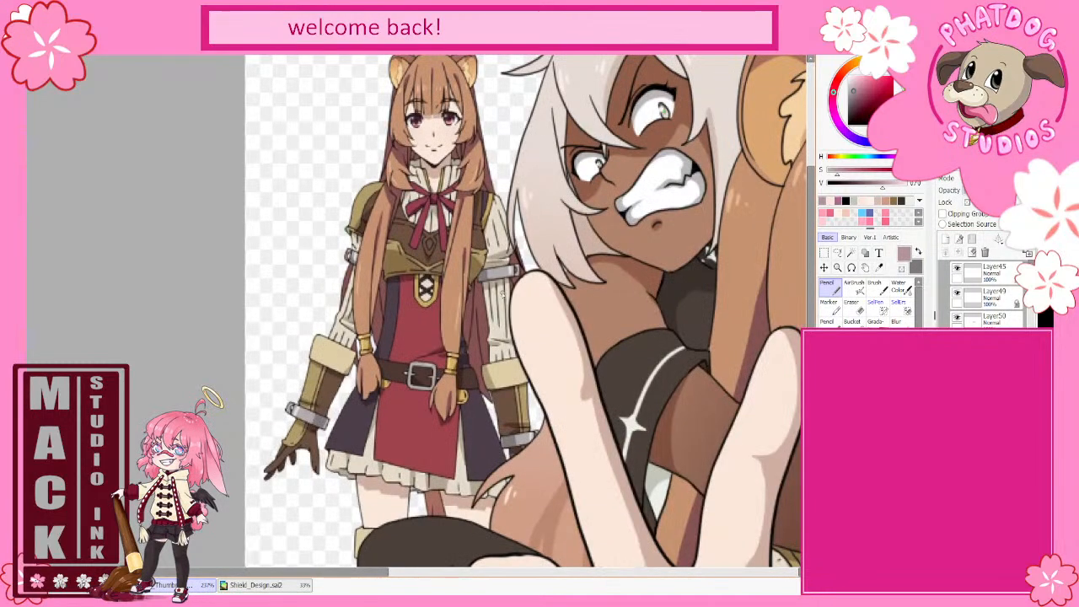
scroll(523, 321, down, 3)
scroll(456, 413, up, 2)
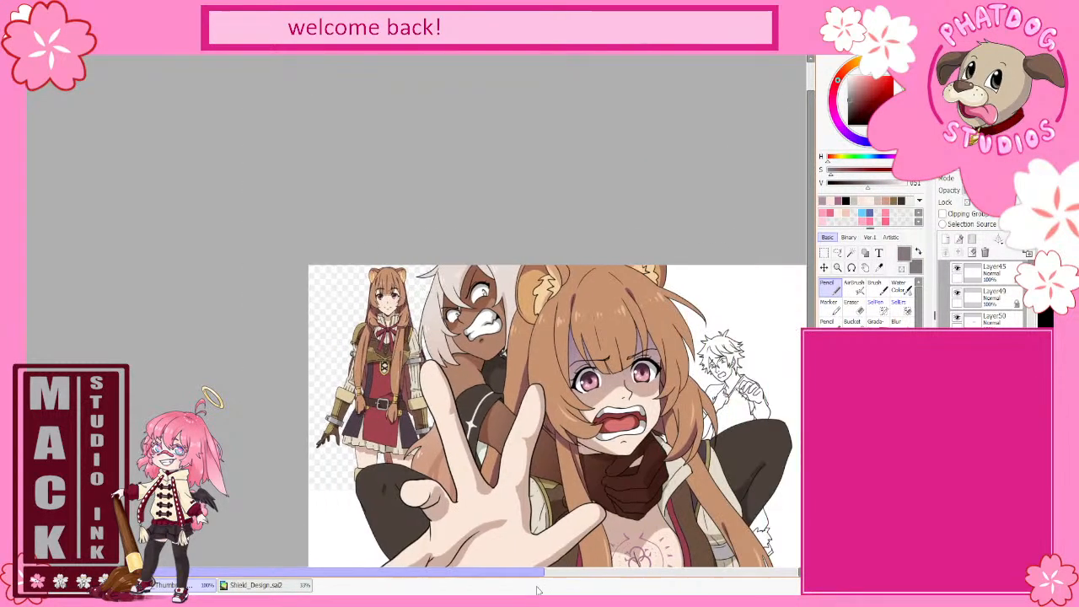
- Select Layer43 and sample the light grey of the sleeve's silver band and the dark brown of the girl's vest
scroll(506, 472, up, 3)
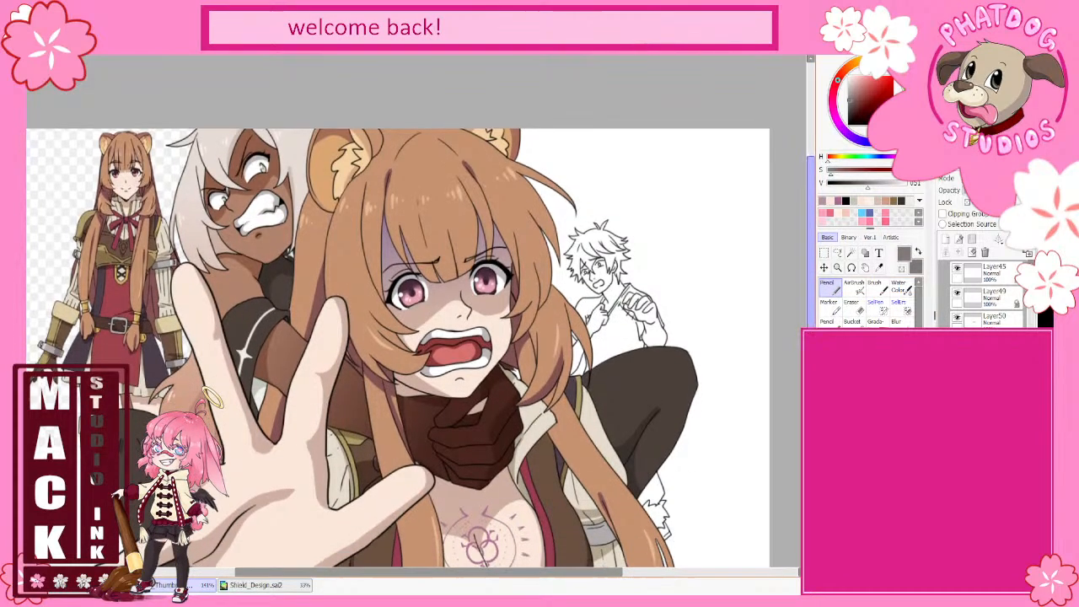
scroll(593, 504, up, 1)
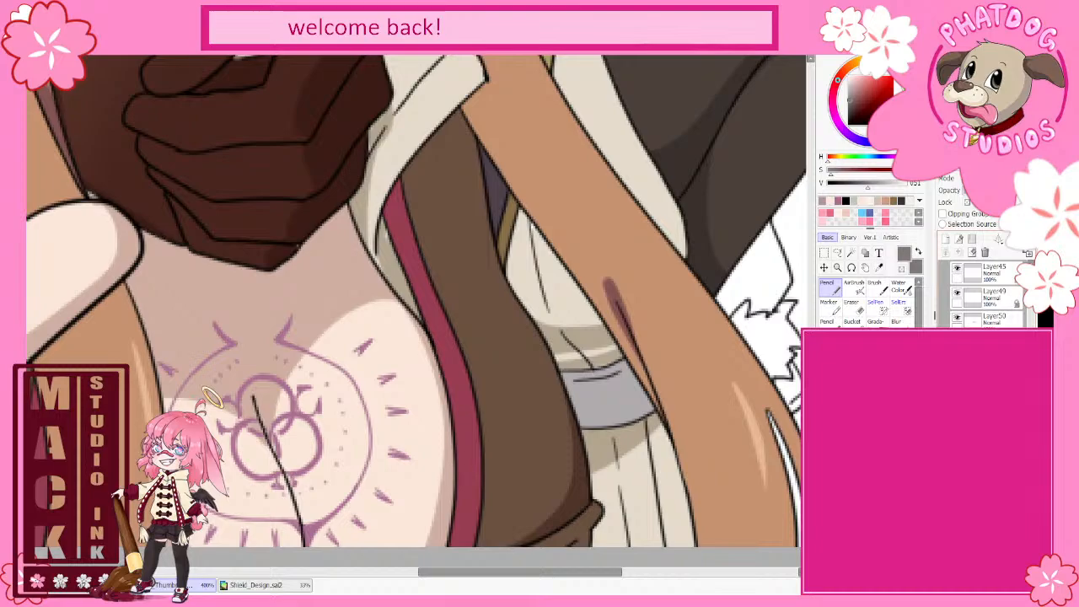
scroll(983, 295, down, 3)
scroll(983, 295, up, 1)
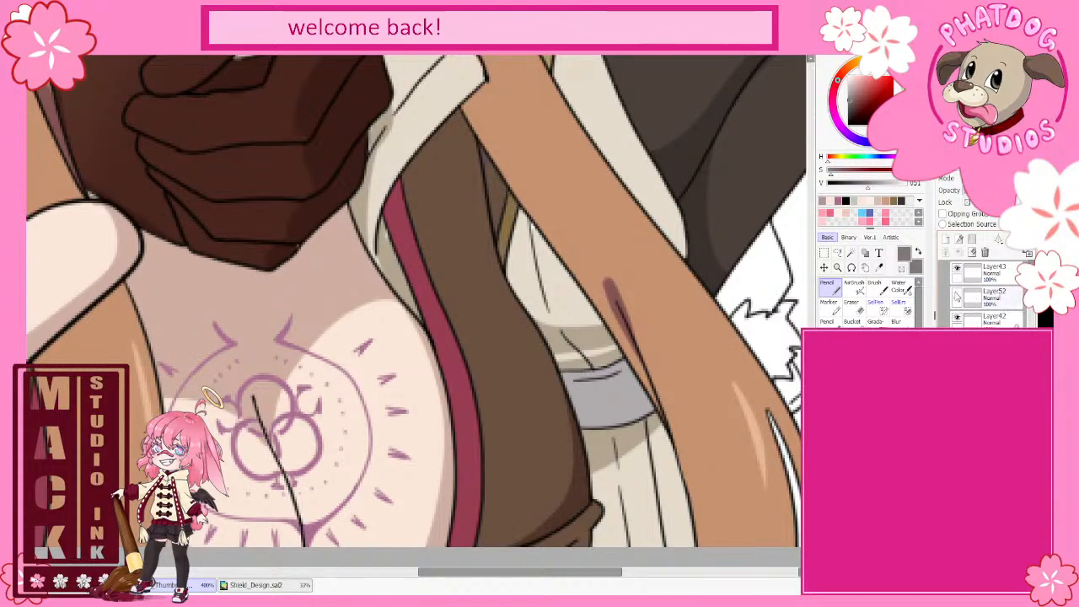
click(995, 275)
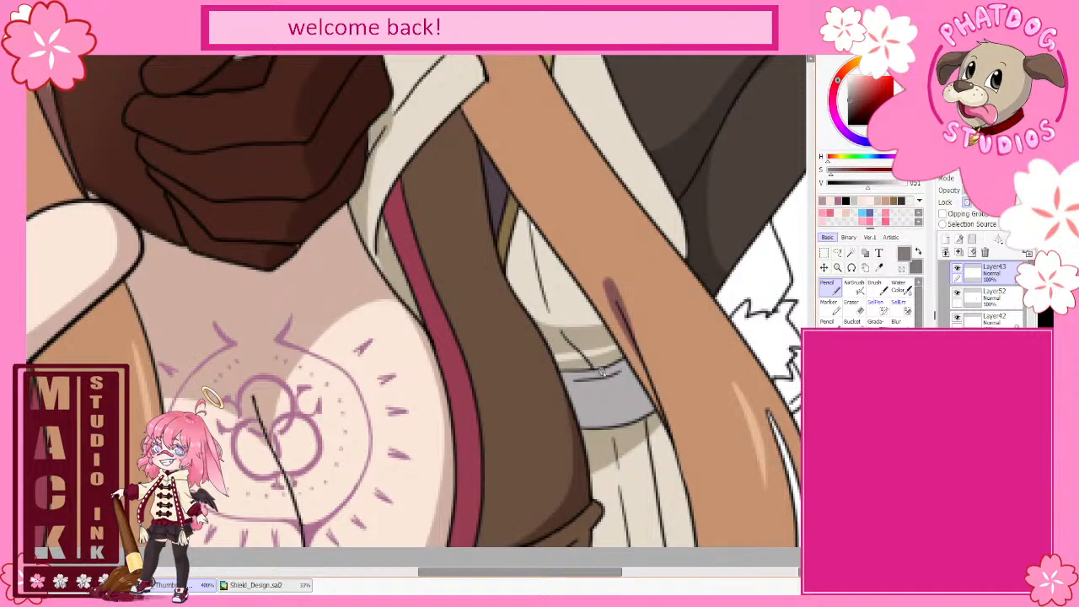
scroll(624, 370, down, 5)
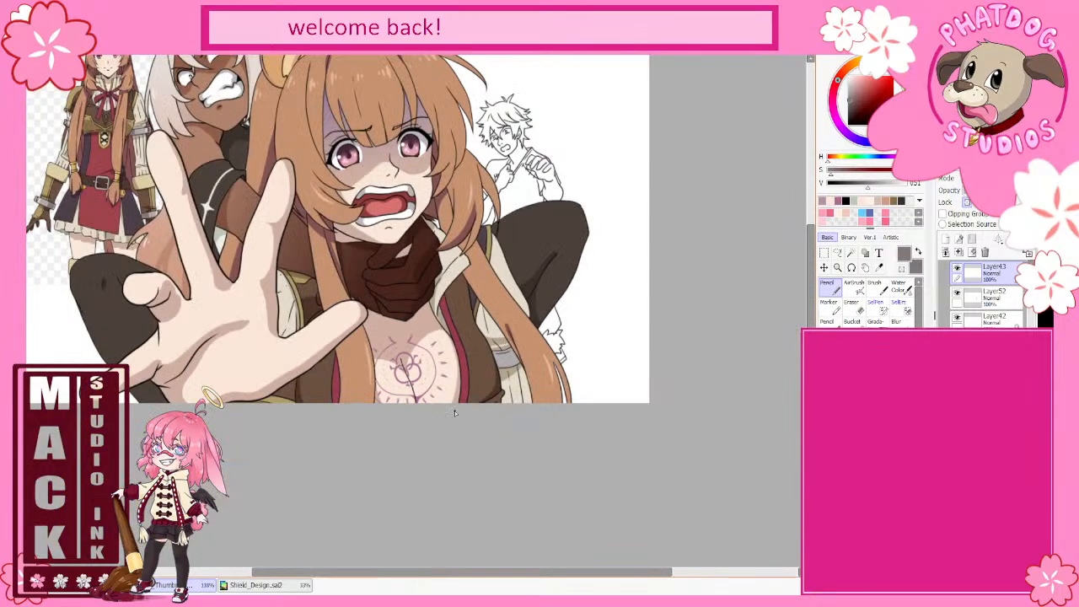
scroll(293, 216, up, 1)
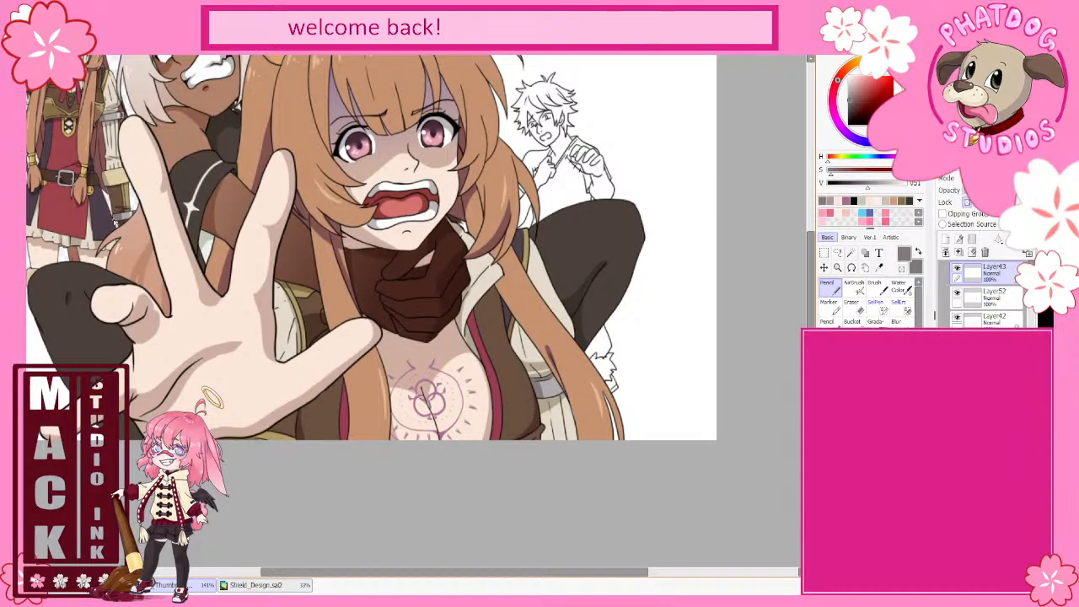
right_click(554, 389)
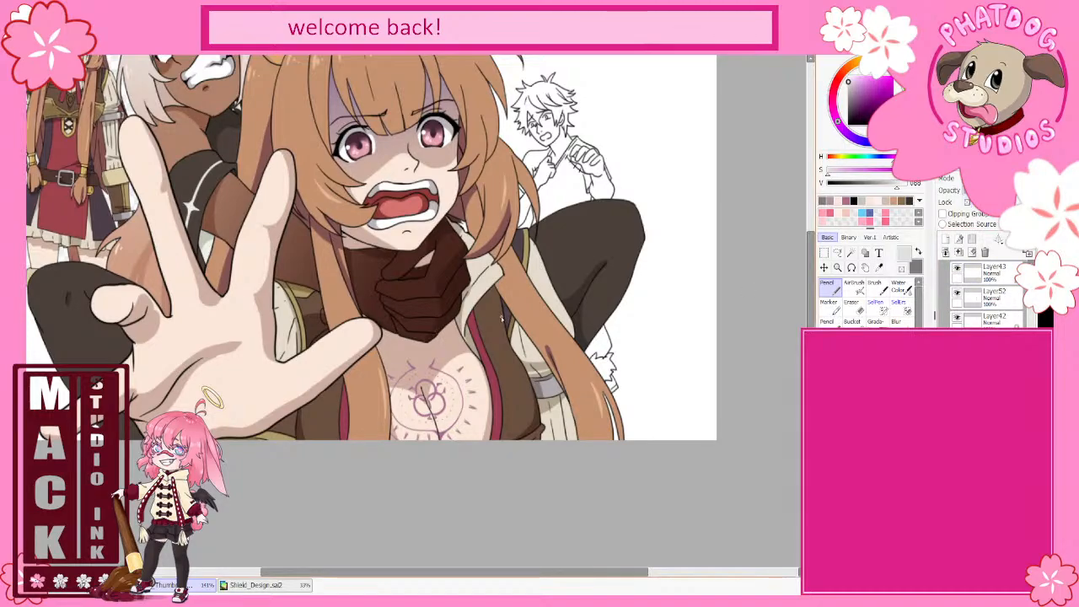
alt+click(536, 420)
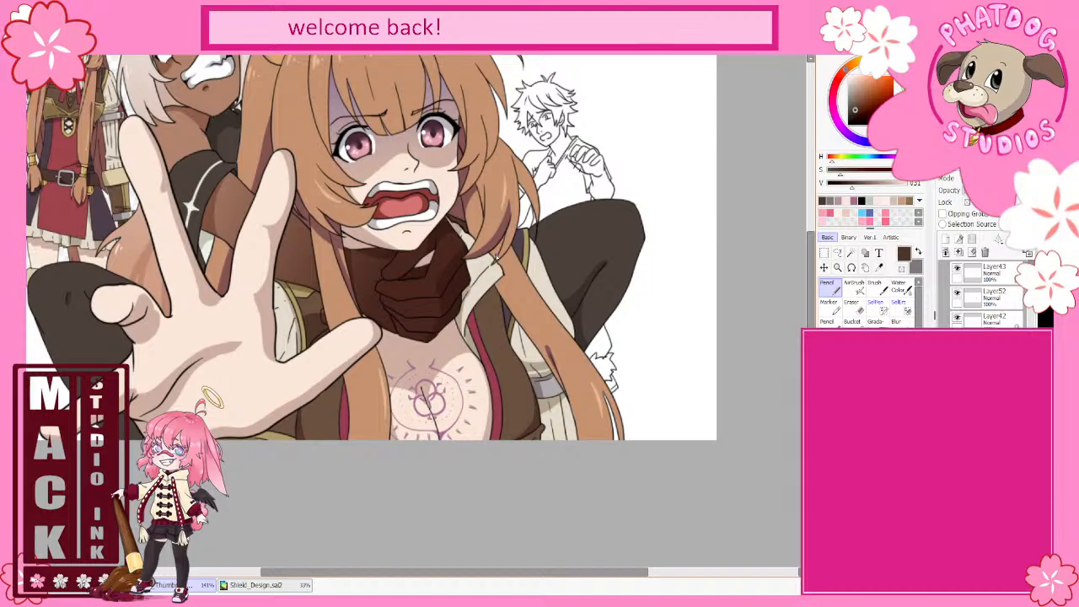
- Sample the mauve forehead shading and touch up the shaded skin between the brown-haired girl's fringe and eye
scroll(496, 258, down, 2)
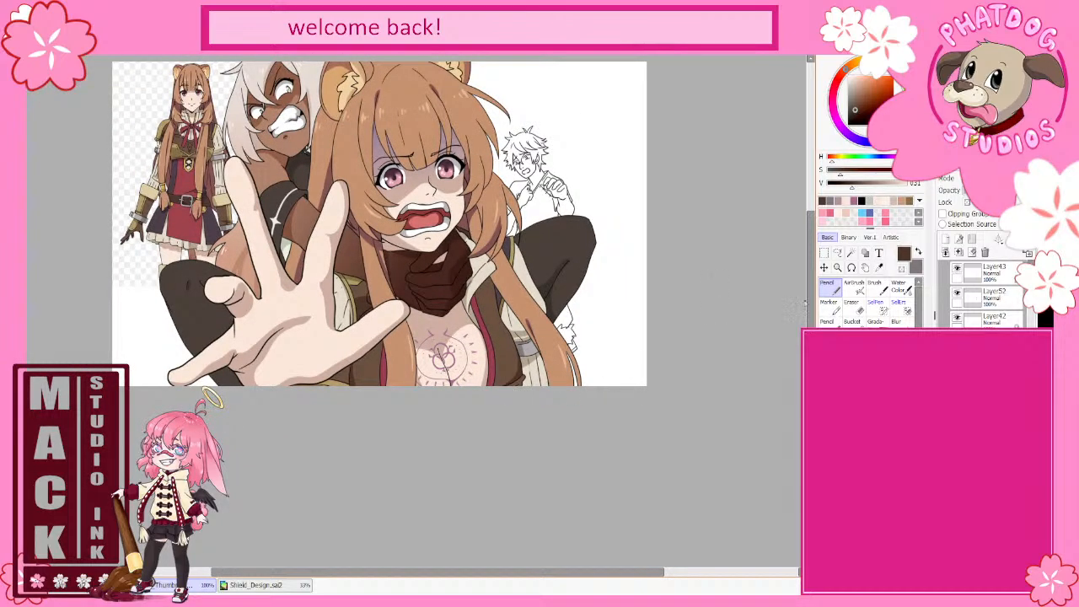
drag(811, 314, 811, 270)
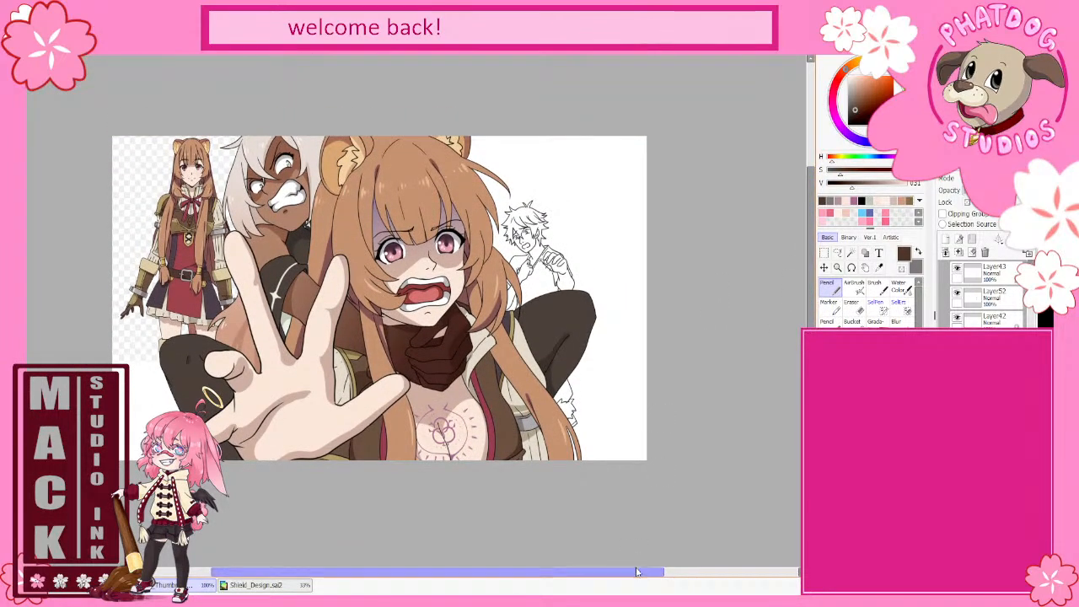
scroll(492, 228, up, 4)
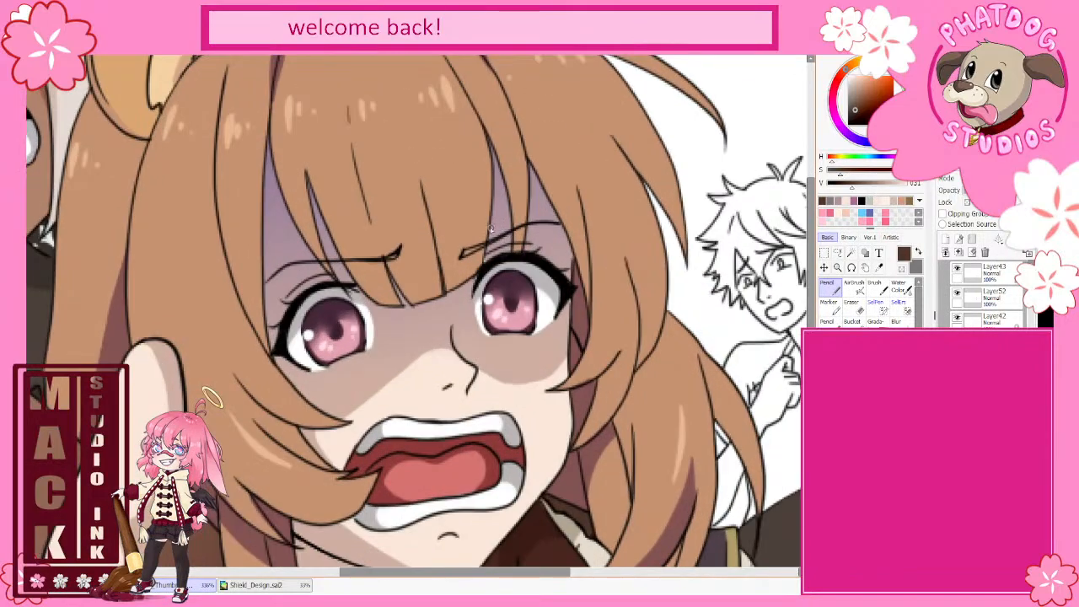
right_click(498, 236)
click(994, 326)
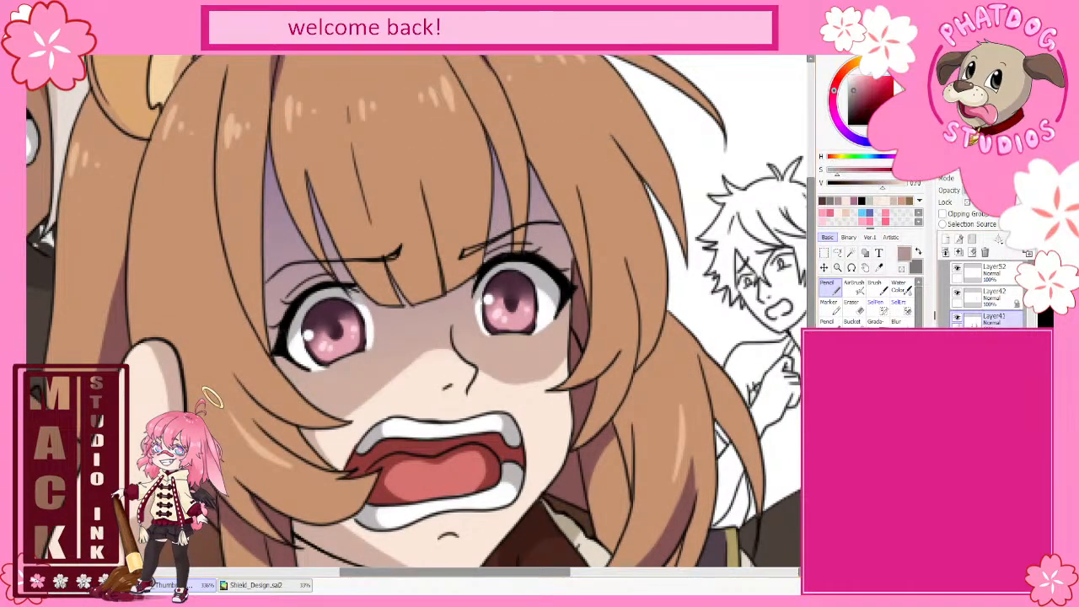
scroll(993, 354, down, 3)
click(993, 371)
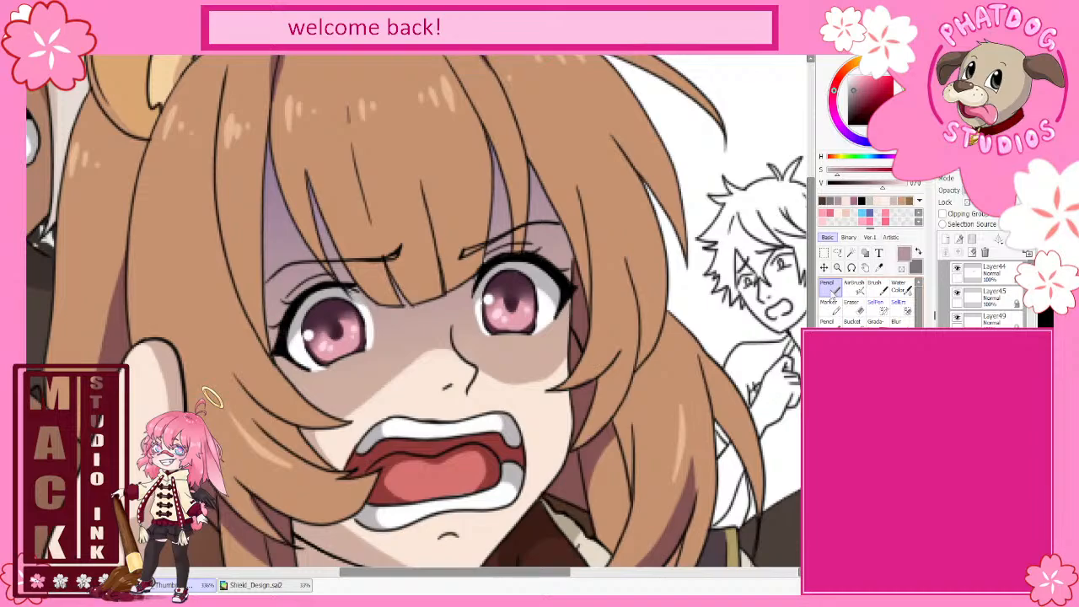
drag(487, 254, 474, 291)
right_click(469, 290)
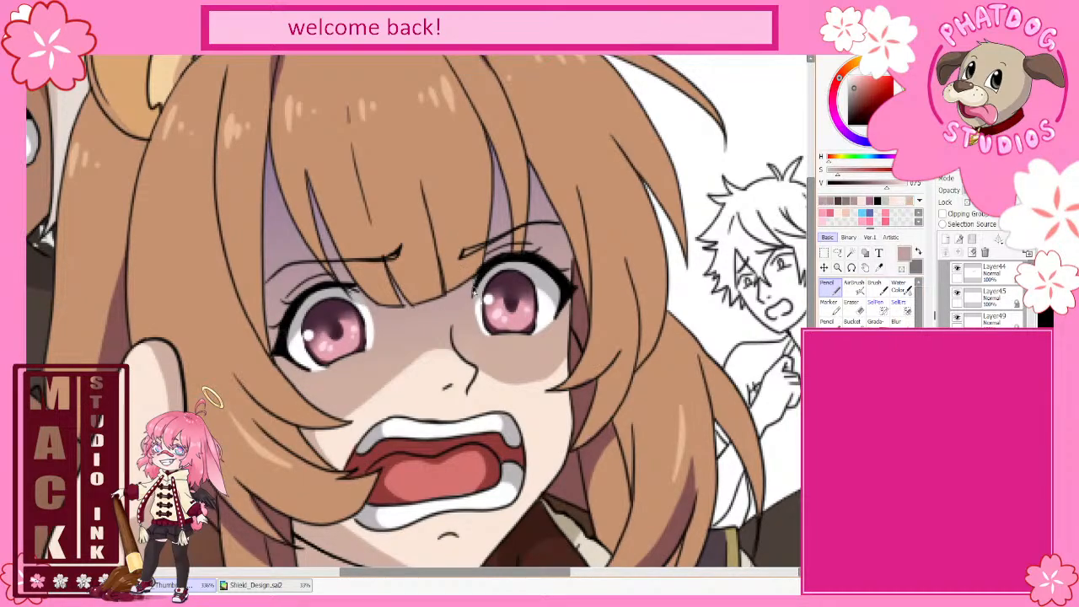
scroll(451, 362, down, 7)
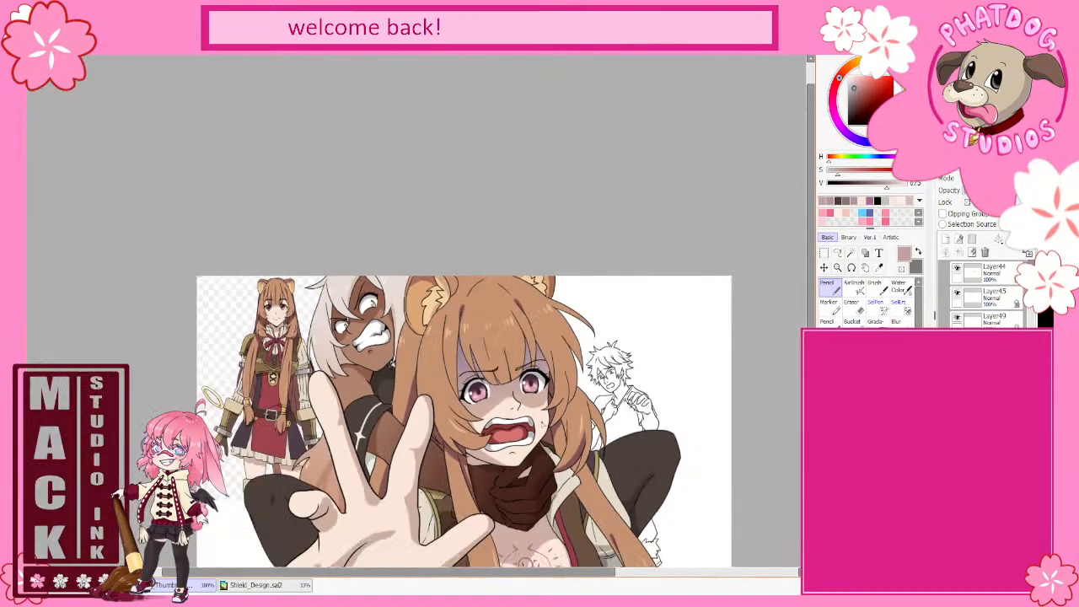
- Show the painted forest background behind the characters and hide the full-body reference
scroll(464, 379, down, 3)
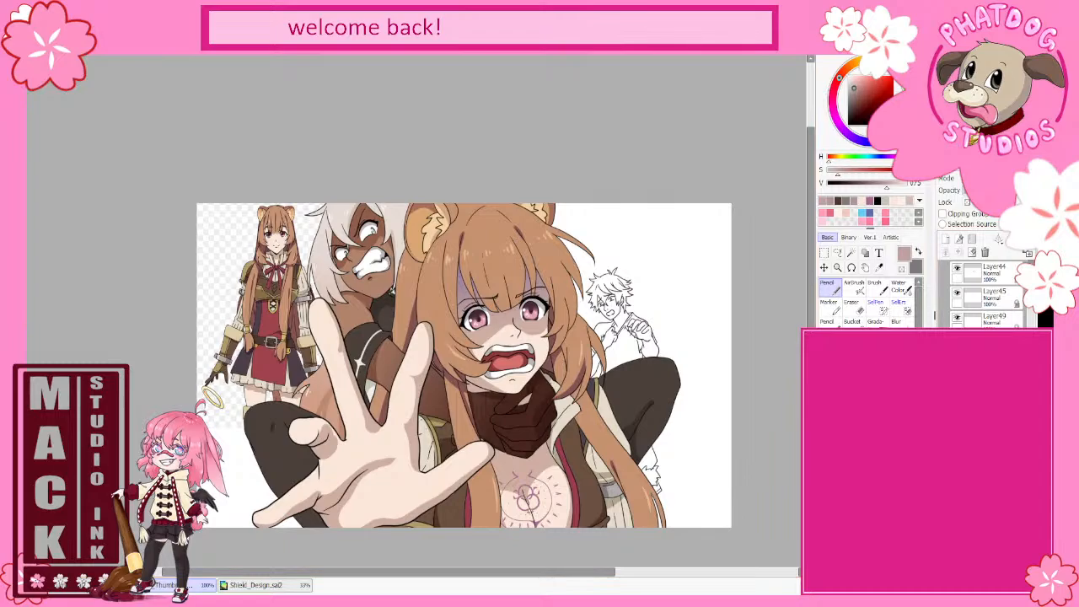
click(957, 440)
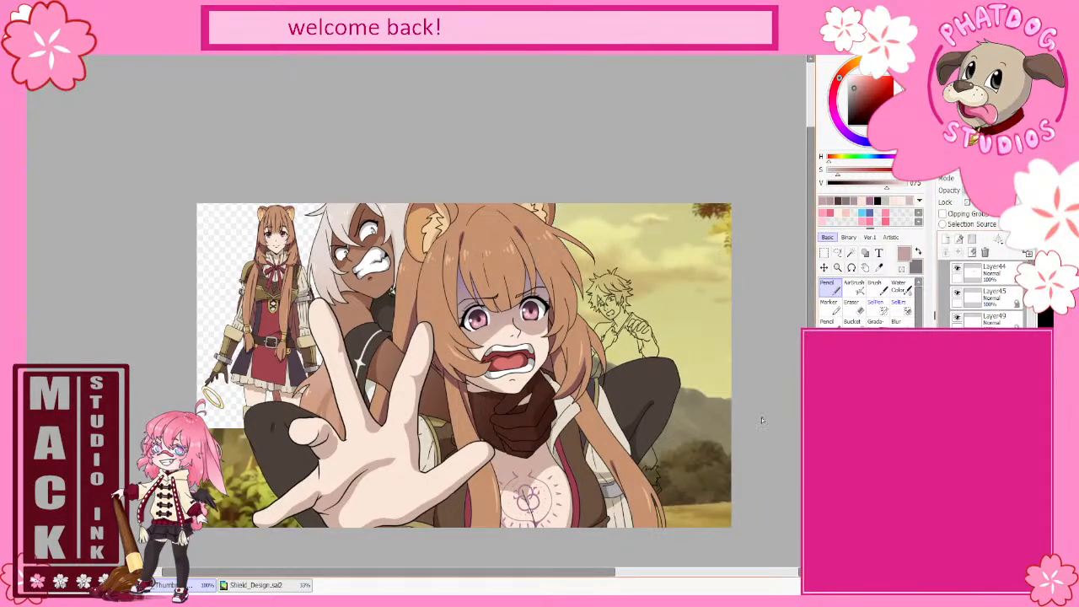
click(957, 416)
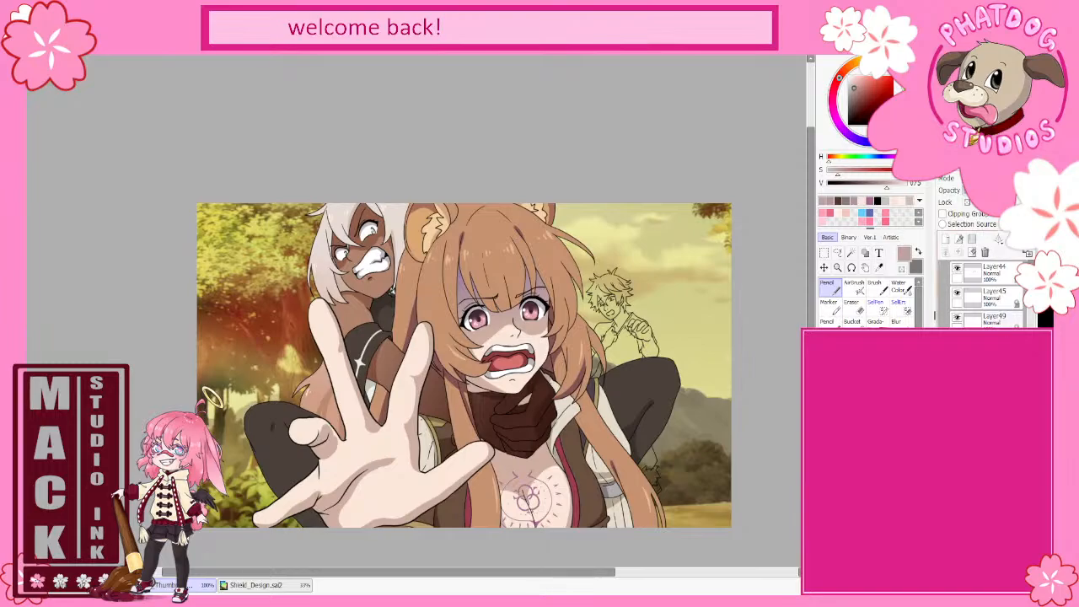
- Paste the grey noise texture as a new layer above Layer27
click(995, 297)
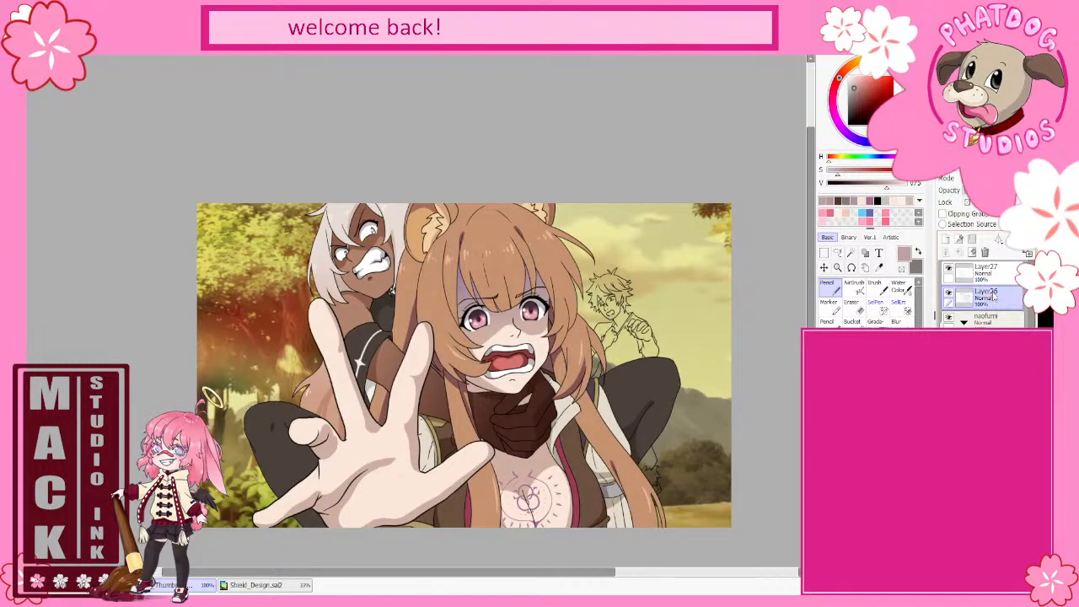
click(993, 275)
key(ctrl+v)
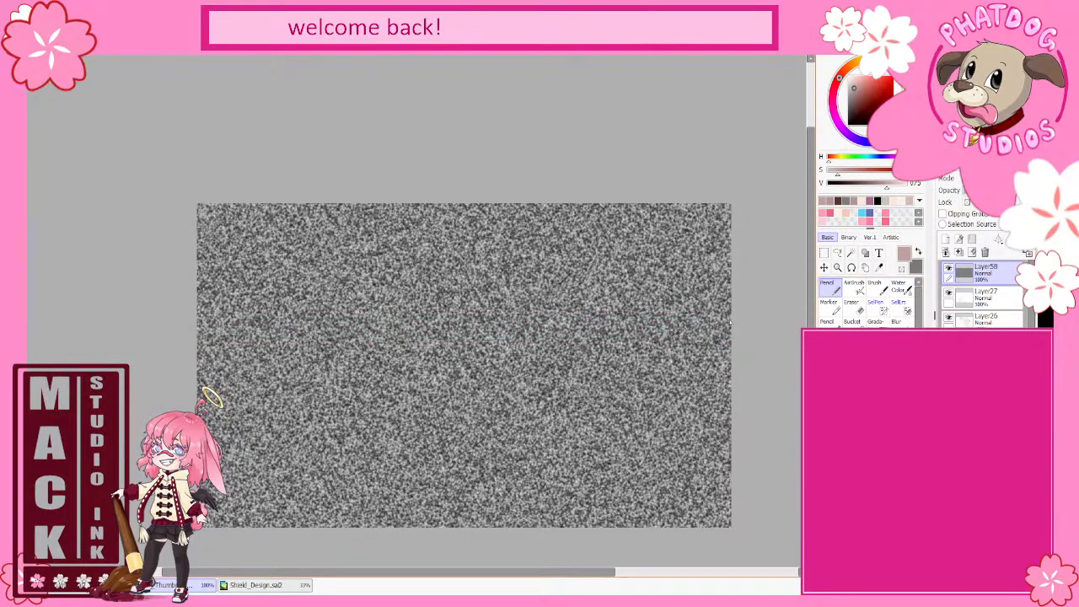
- Free-transform the oversized noise texture, scaling it down and moving it over the canvas
scroll(729, 317, down, 7)
key(ctrl+t)
drag(571, 284, 534, 259)
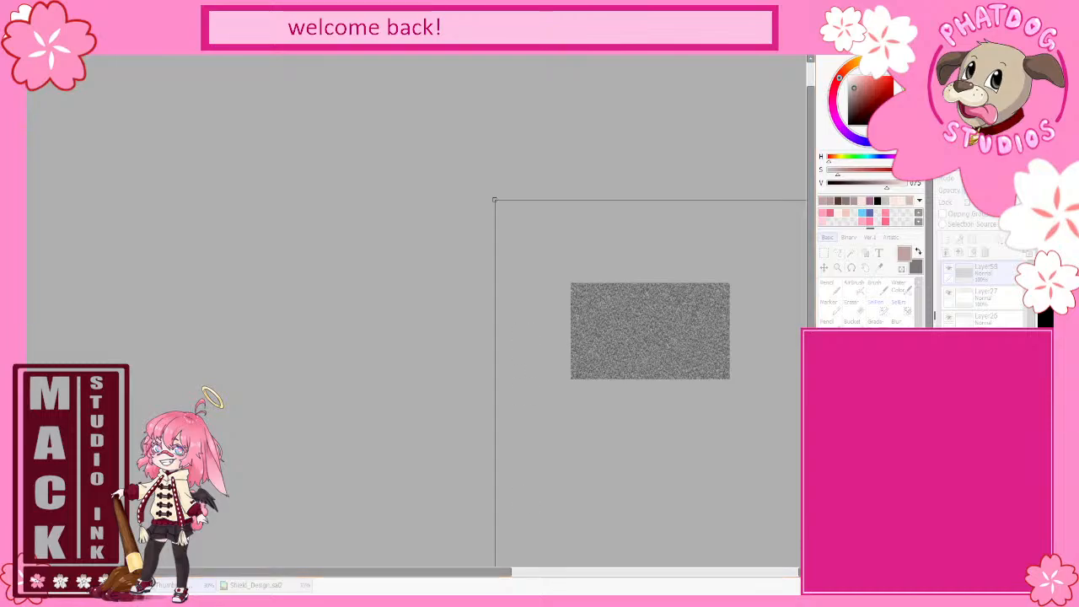
drag(465, 573, 556, 576)
drag(335, 200, 249, 154)
drag(450, 310, 439, 228)
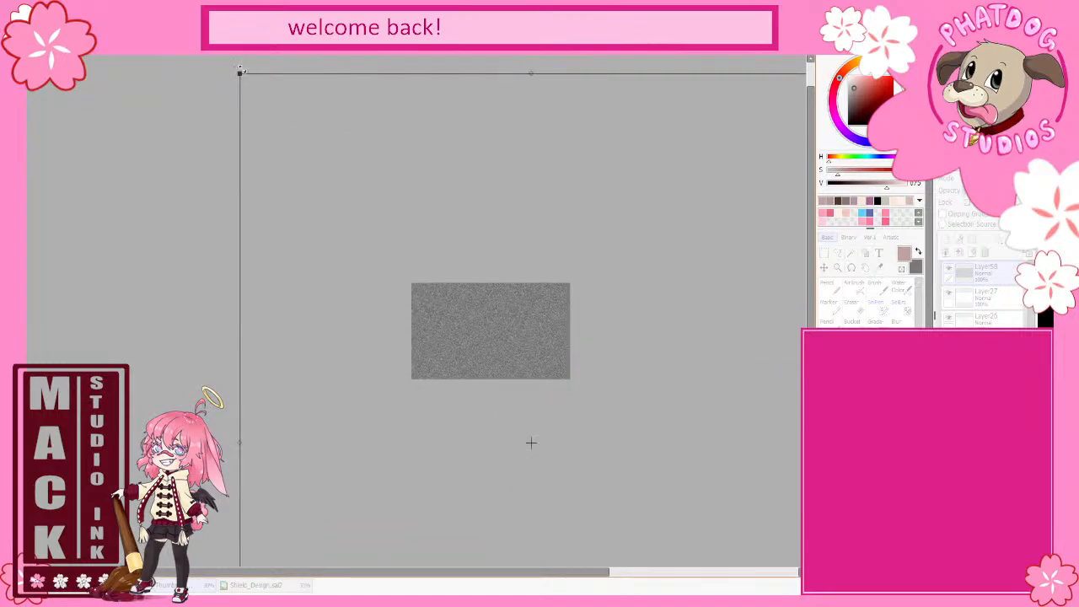
drag(240, 72, 546, 461)
drag(646, 526, 436, 265)
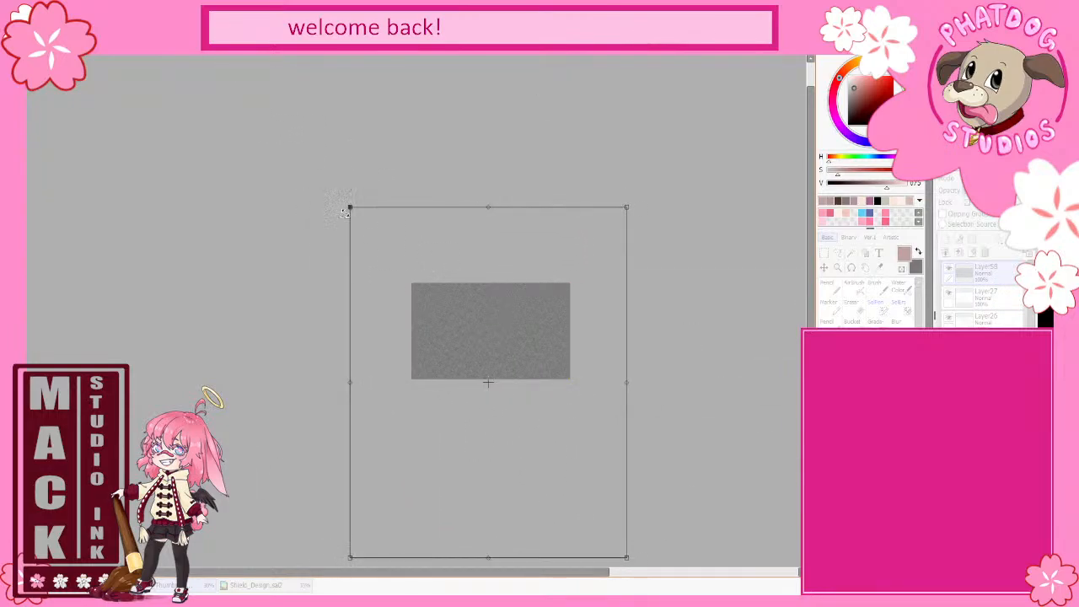
- Shrink and align the noise texture until it just spans the canvas width, and apply the transform
drag(347, 211, 475, 363)
drag(525, 454, 451, 337)
drag(553, 439, 563, 452)
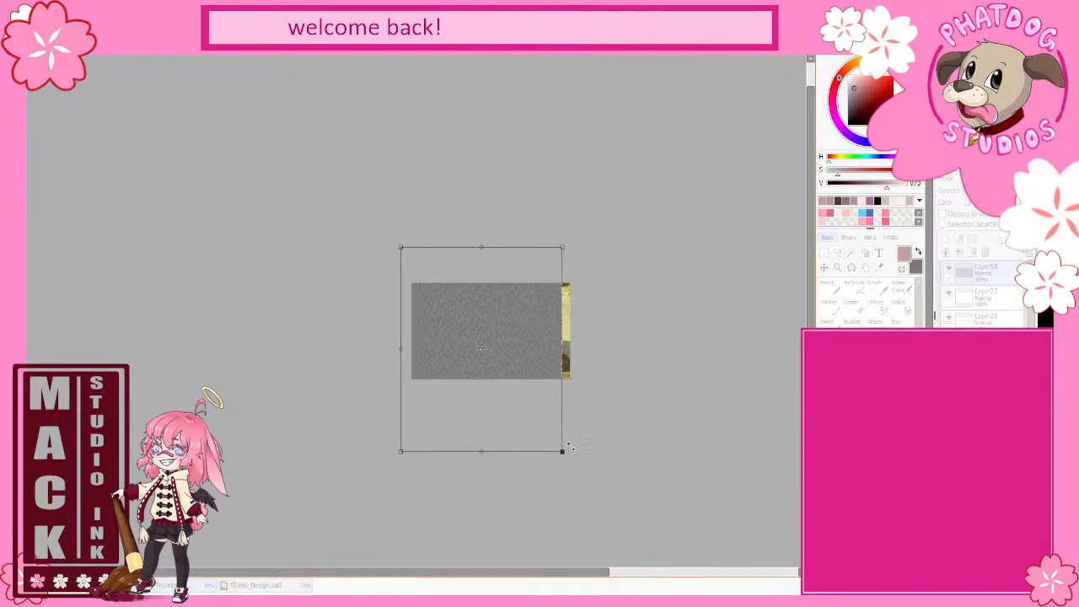
drag(516, 414, 525, 413)
drag(570, 448, 573, 453)
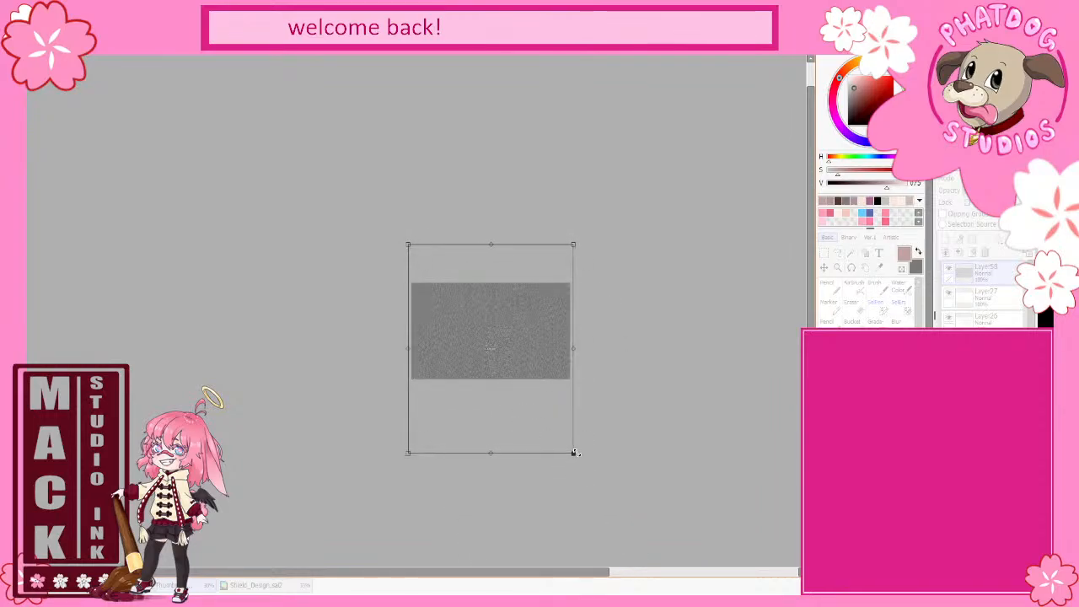
key(Return)
scroll(477, 357, up, 5)
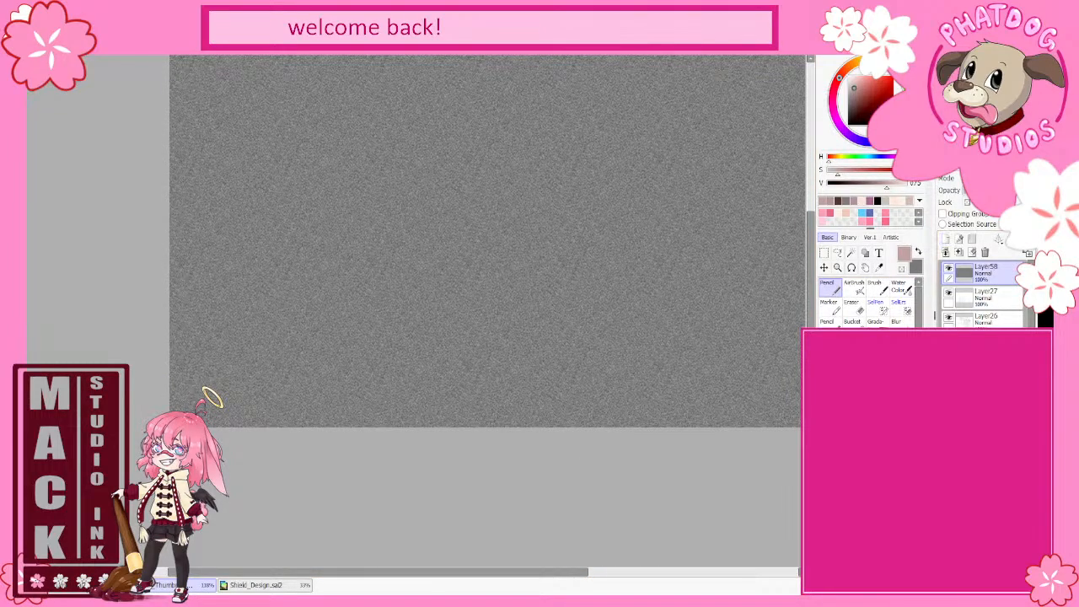
- Set the noise layer's blending mode to Multiply and lower its opacity to a faint grain over the whole illustration
click(992, 221)
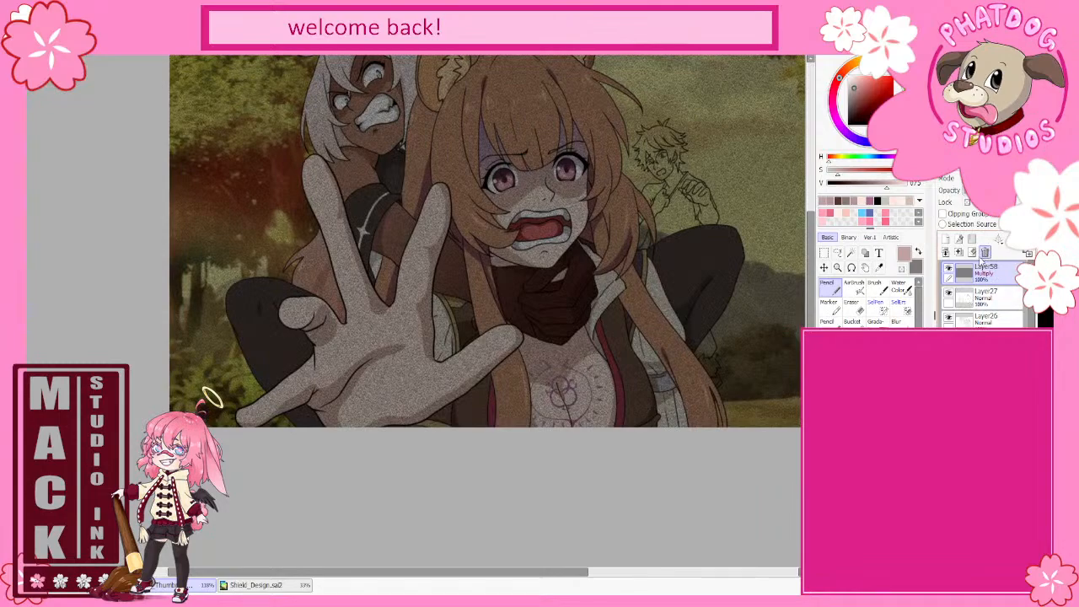
scroll(747, 402, down, 1)
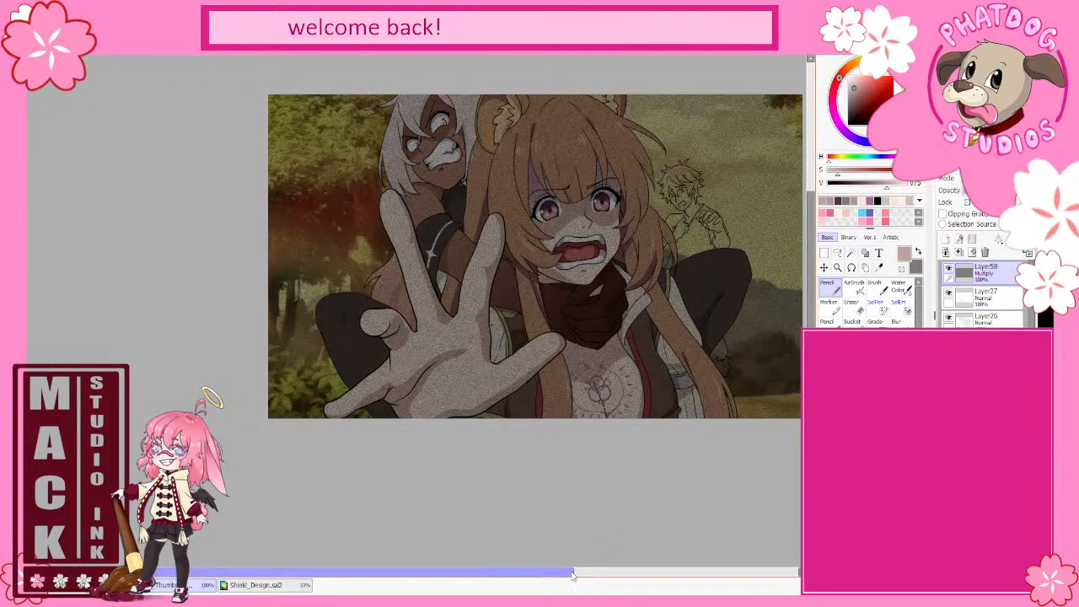
drag(572, 576, 629, 576)
drag(811, 253, 811, 212)
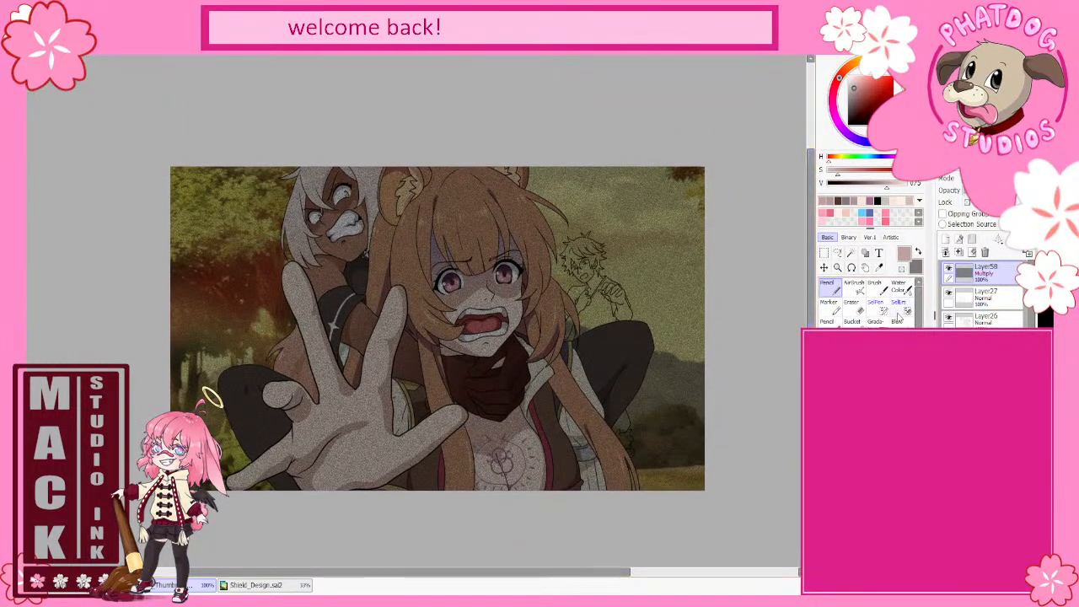
click(948, 268)
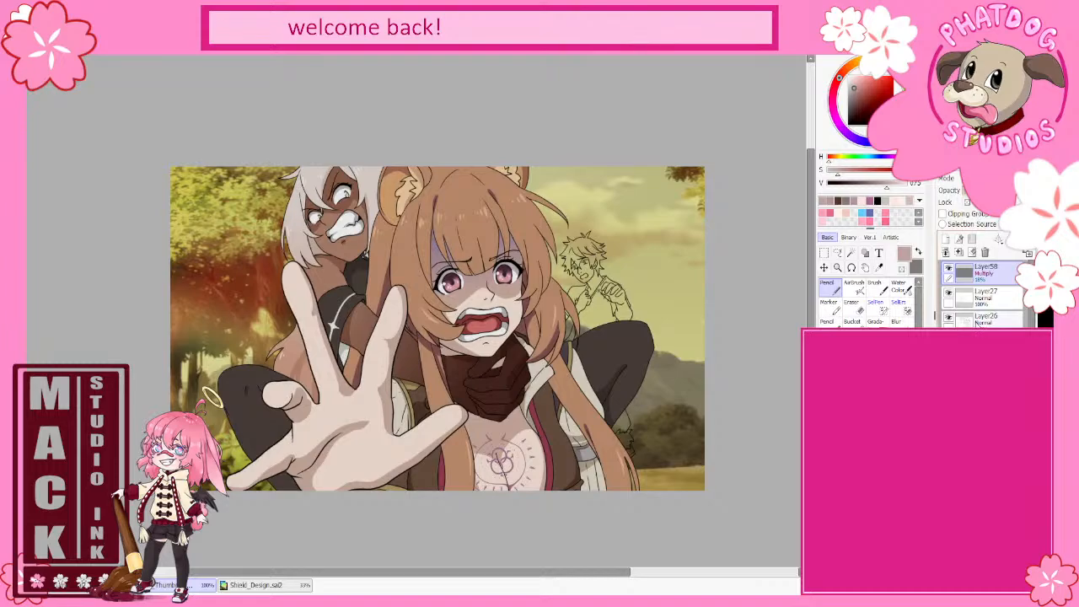
- Delete Layer27, group the artwork layers below the noise into a new folder, and clip the noise layer to that folder
click(987, 319)
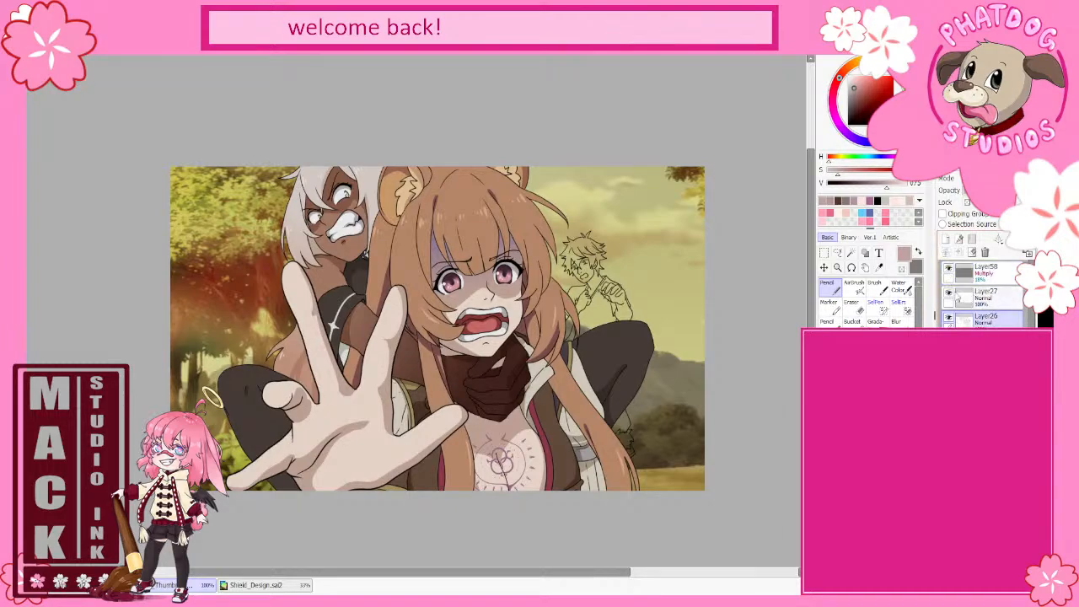
click(992, 295)
click(985, 252)
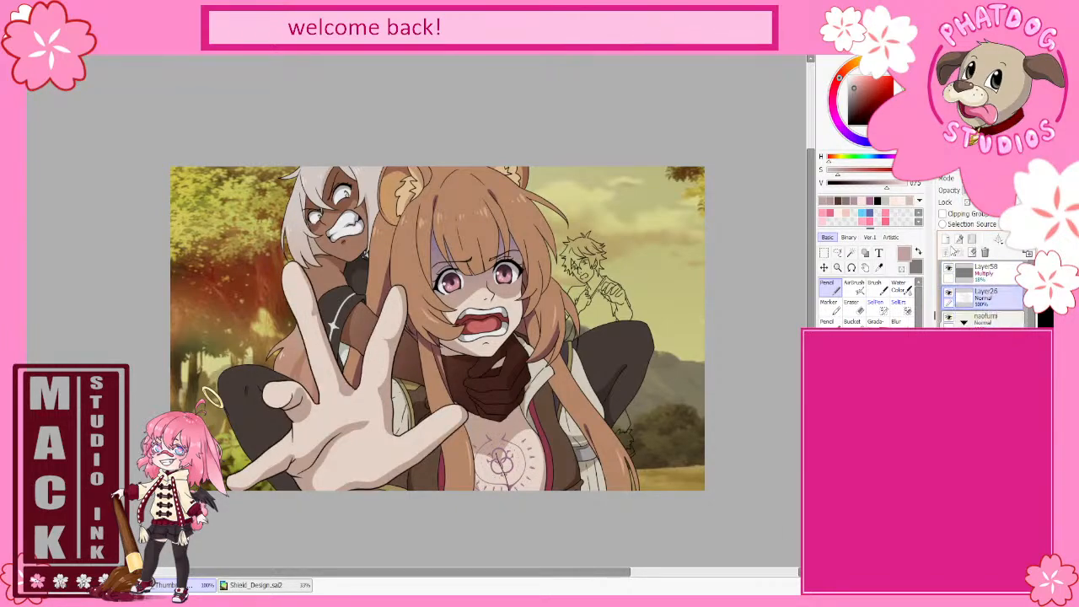
click(973, 239)
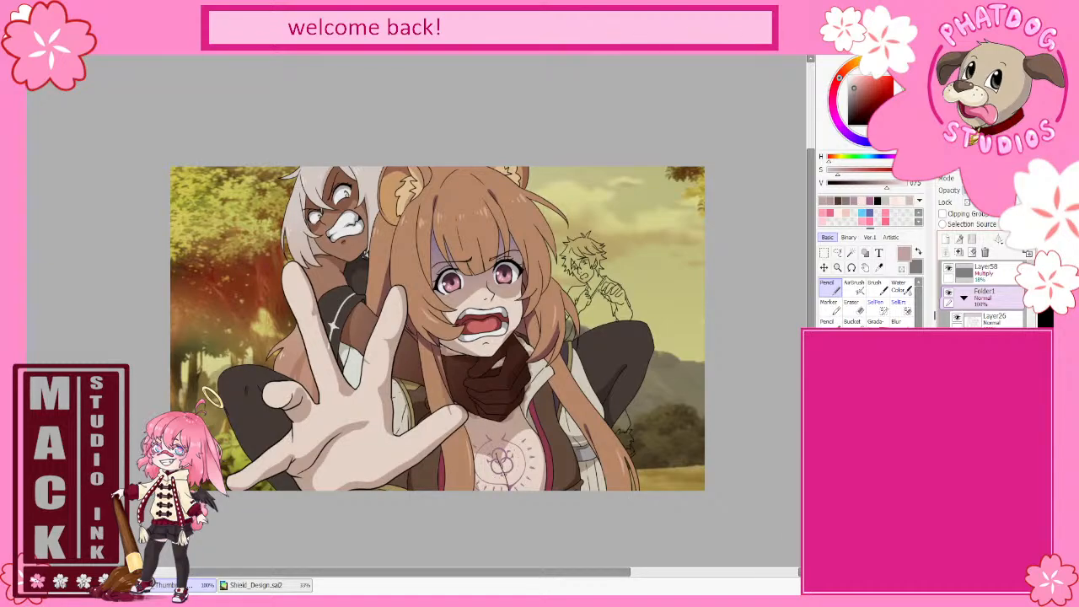
click(985, 268)
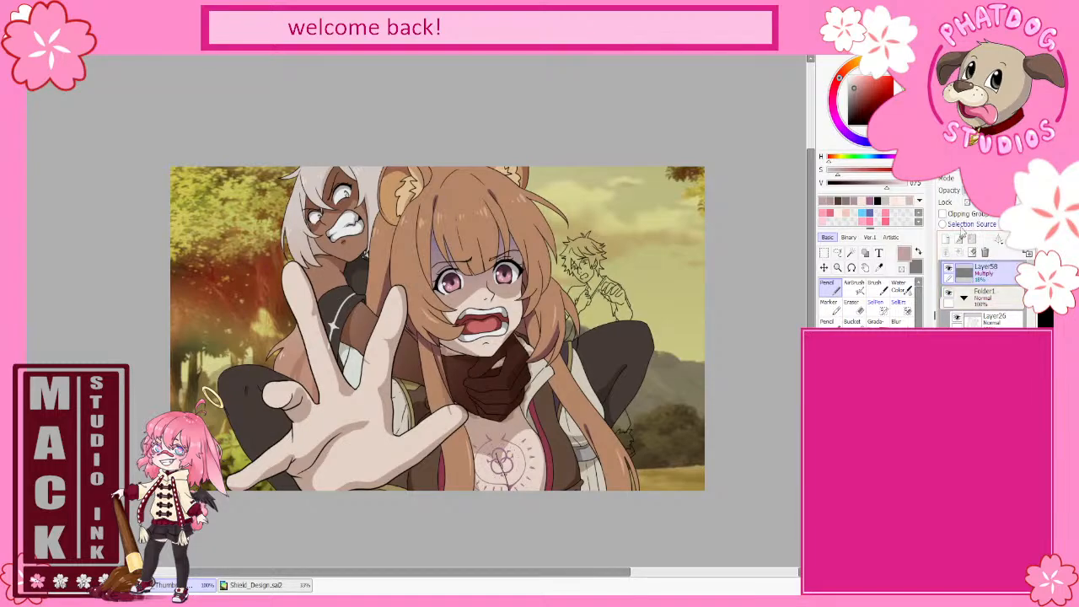
click(942, 214)
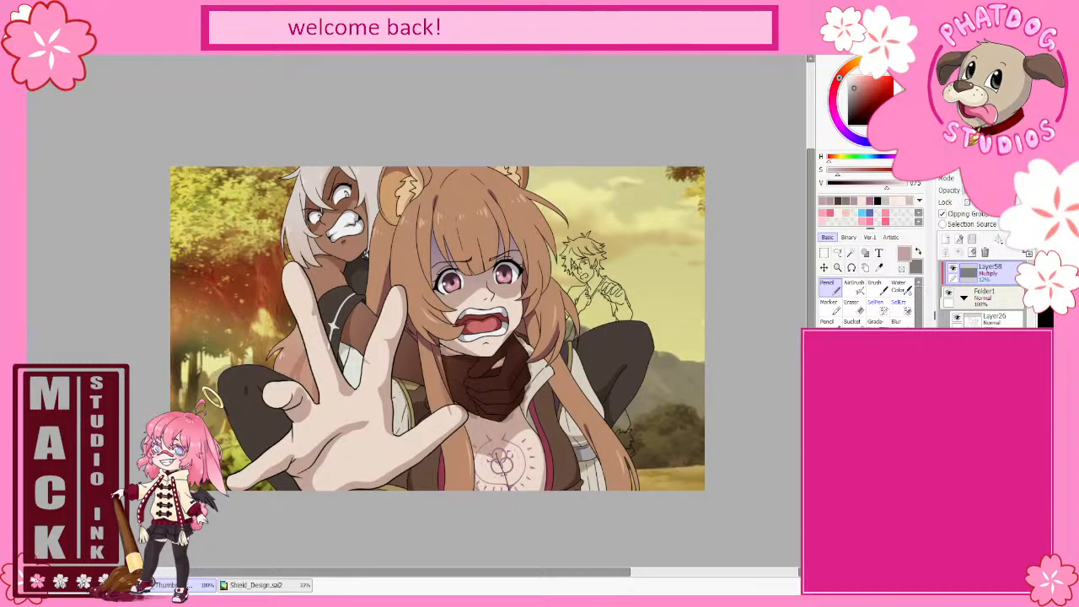
- Try a white speckle texture as a new layer above the noise layer, move it over the canvas, and delete it
key(ctrl+shift+n)
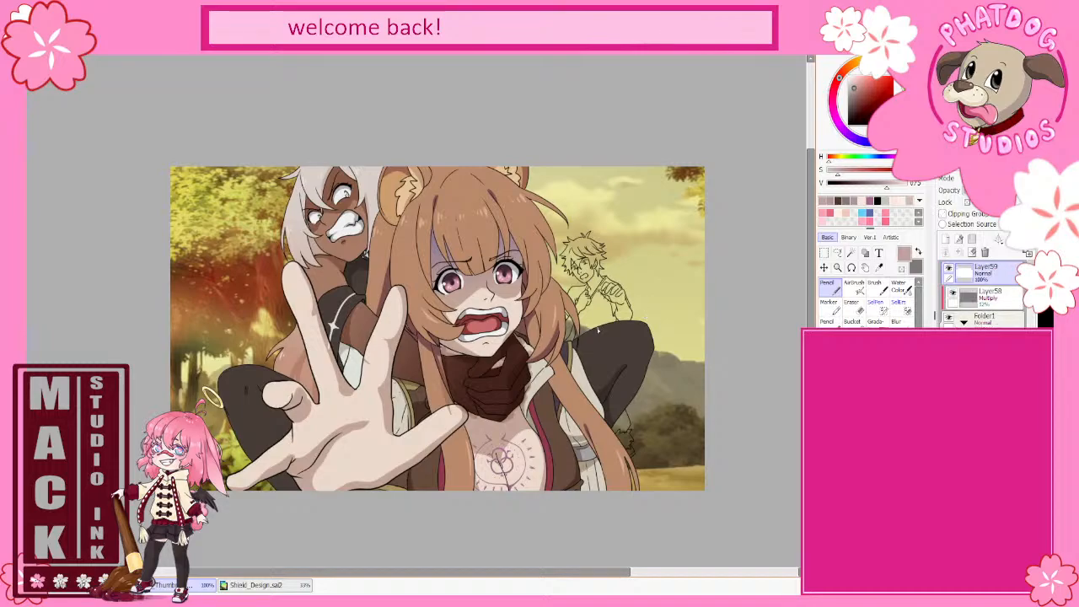
scroll(602, 339, down, 1)
scroll(602, 340, down, 2)
scroll(601, 331, up, 2)
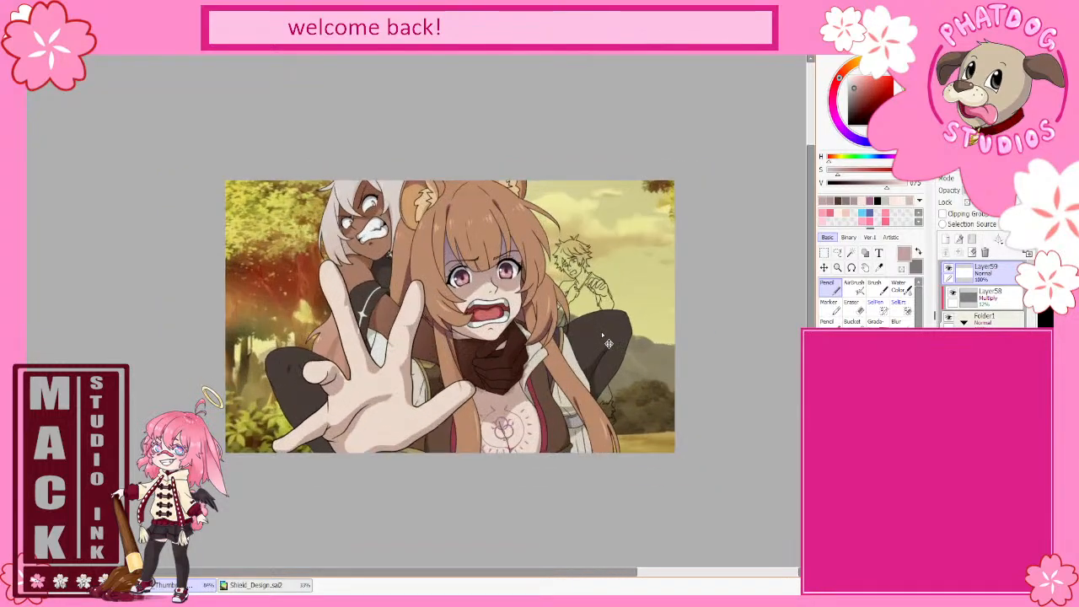
click(824, 267)
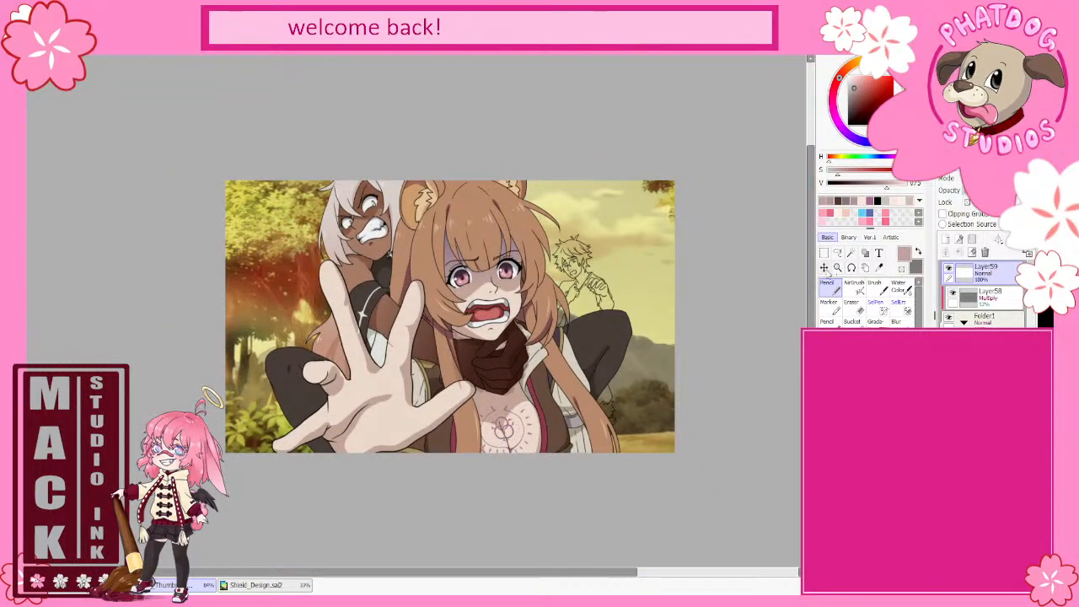
drag(605, 441, 288, 251)
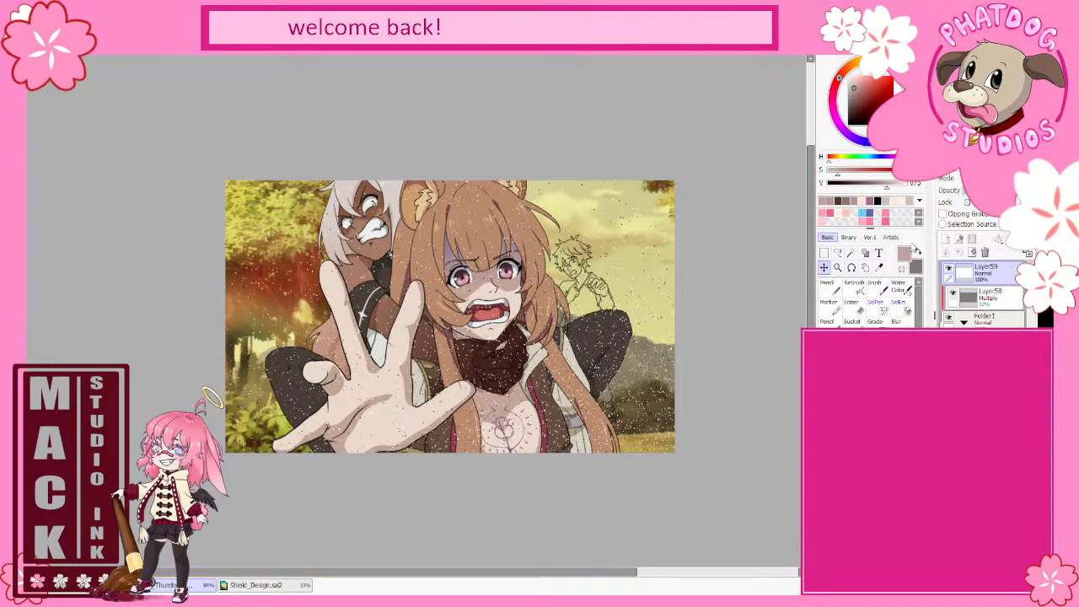
click(985, 253)
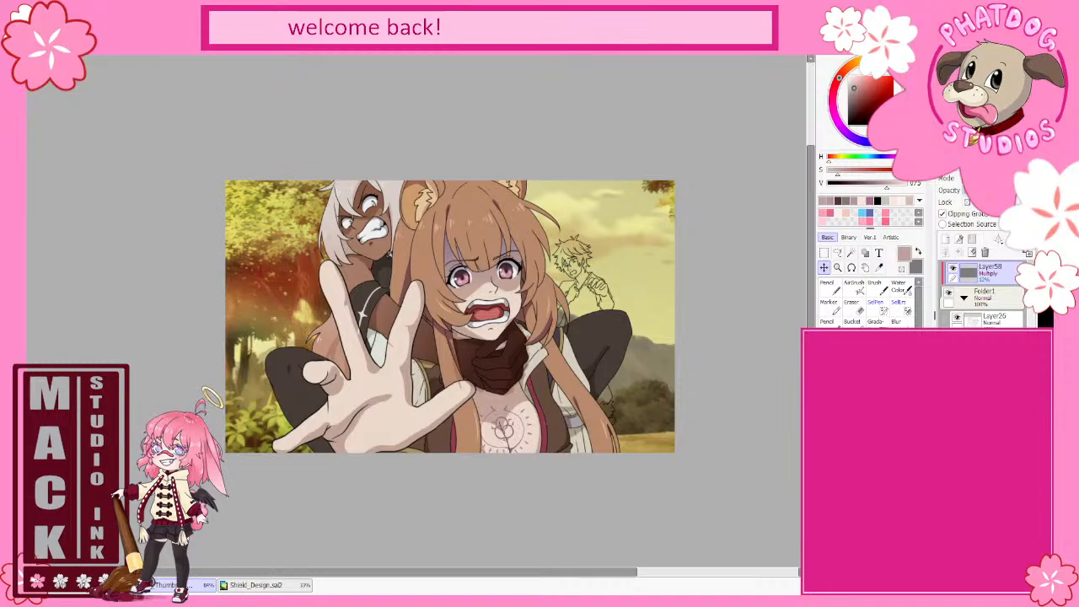
- Try pasting the speckle texture again at its original size, check it over the illustration, and undo the paste
key(ctrl+v)
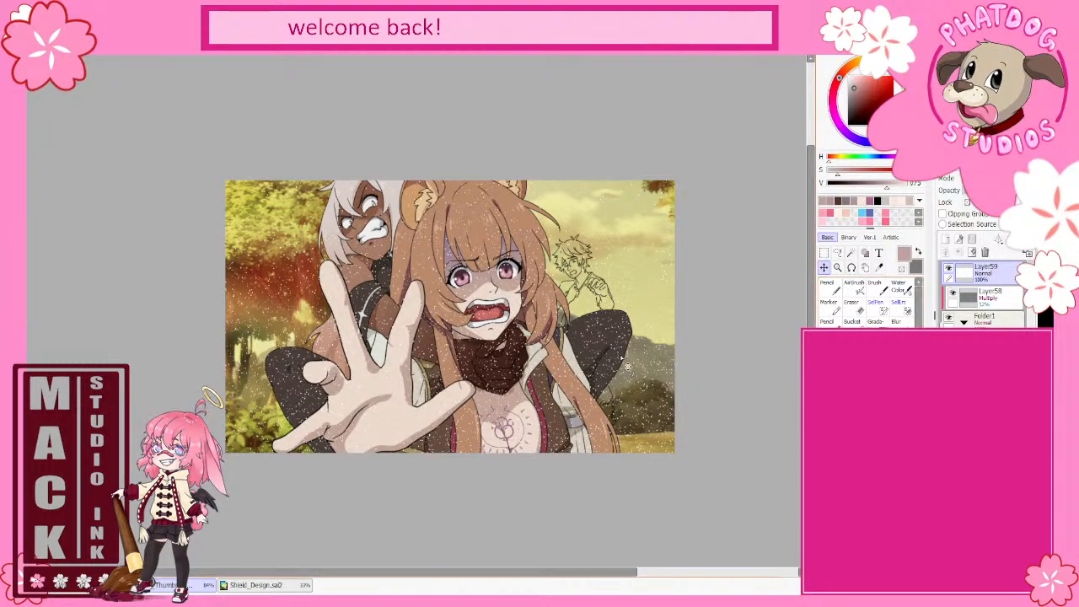
scroll(540, 373, up, 3)
scroll(533, 367, down, 3)
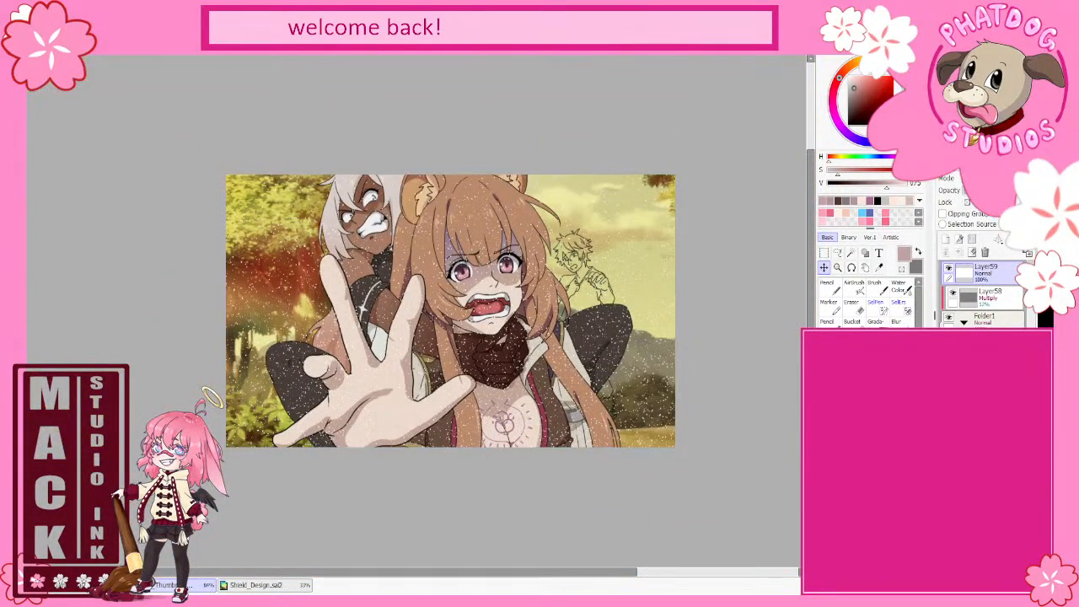
key(ctrl+z)
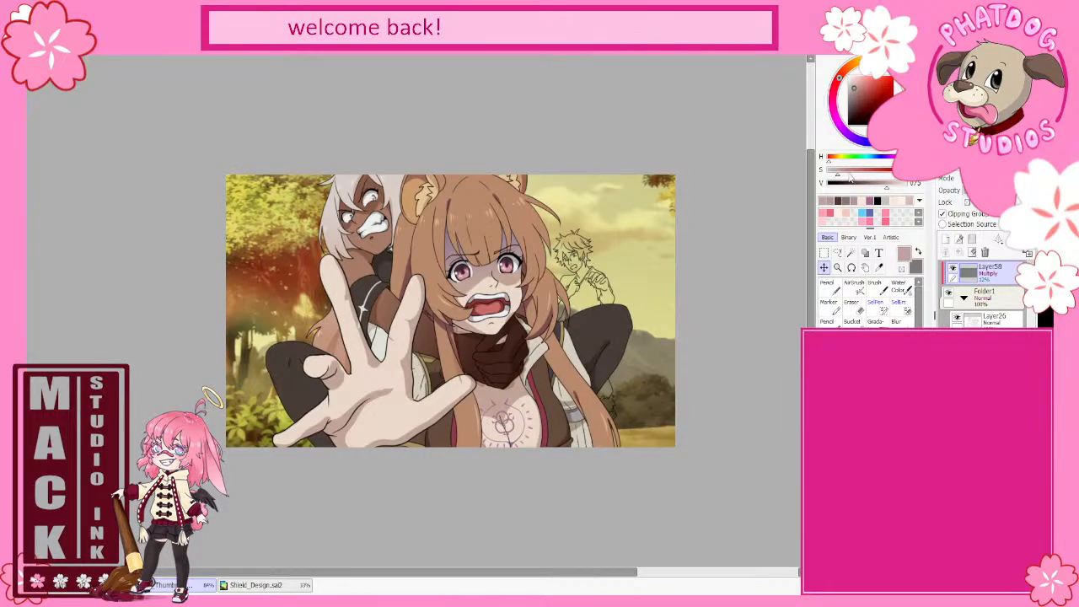
- Add the white speckle texture above the noise layer and free-transform it, scaling it down and moving it back over the canvas
key(ctrl+shift+n)
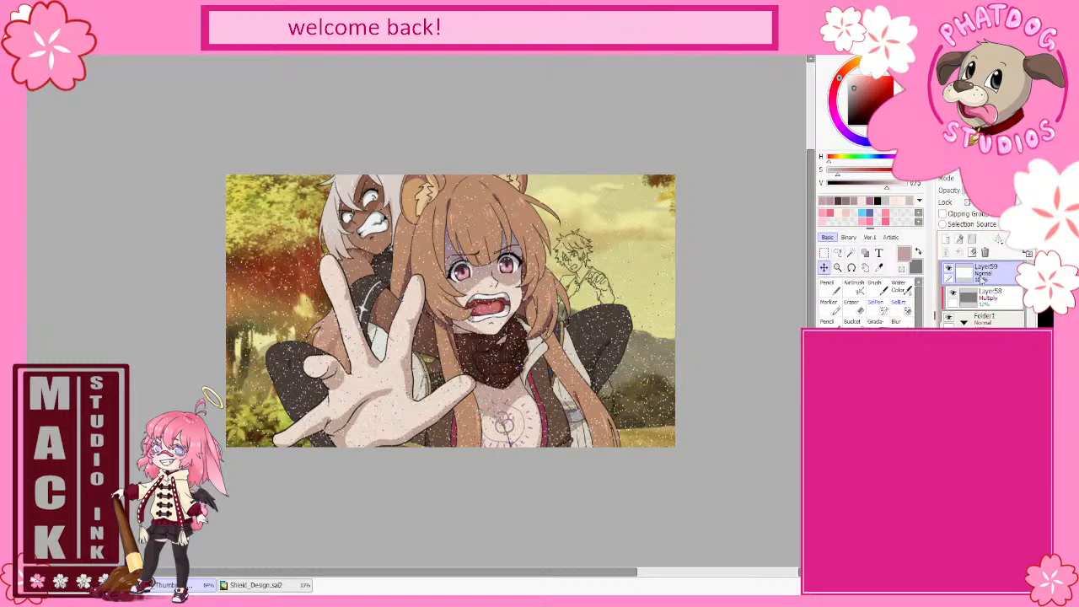
key(ctrl+t)
drag(224, 176, 302, 198)
scroll(473, 305, down, 6)
drag(362, 255, 637, 391)
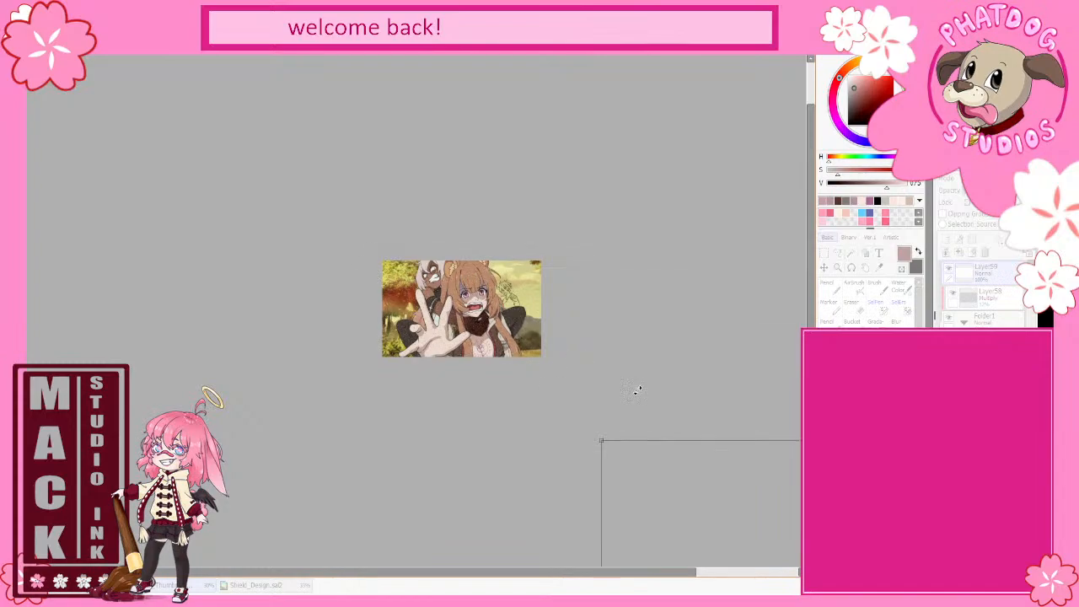
drag(601, 440, 507, 398)
drag(652, 497, 475, 362)
- Shrink the speckle texture further for a finer grain, keep it covering the whole canvas, and apply the transform
scroll(454, 360, up, 8)
scroll(445, 343, down, 2)
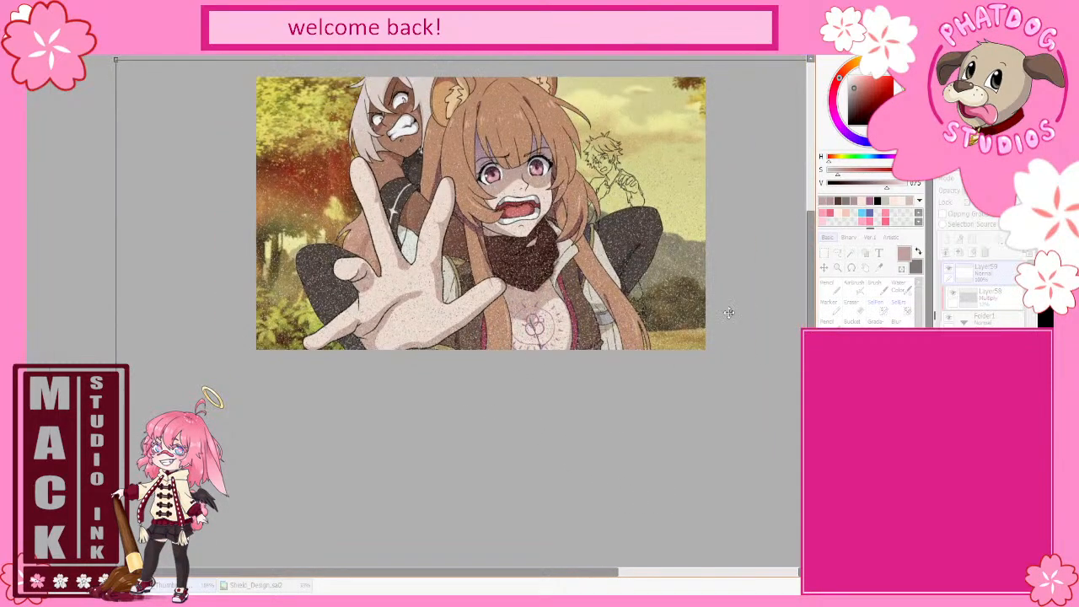
scroll(639, 314, down, 2)
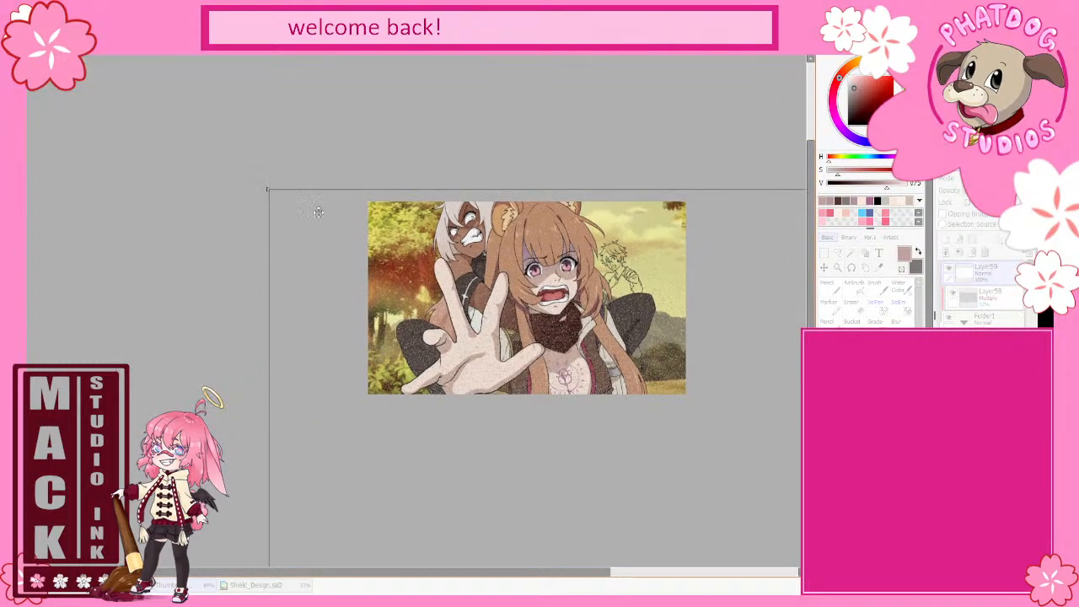
drag(269, 191, 353, 205)
drag(545, 350, 504, 316)
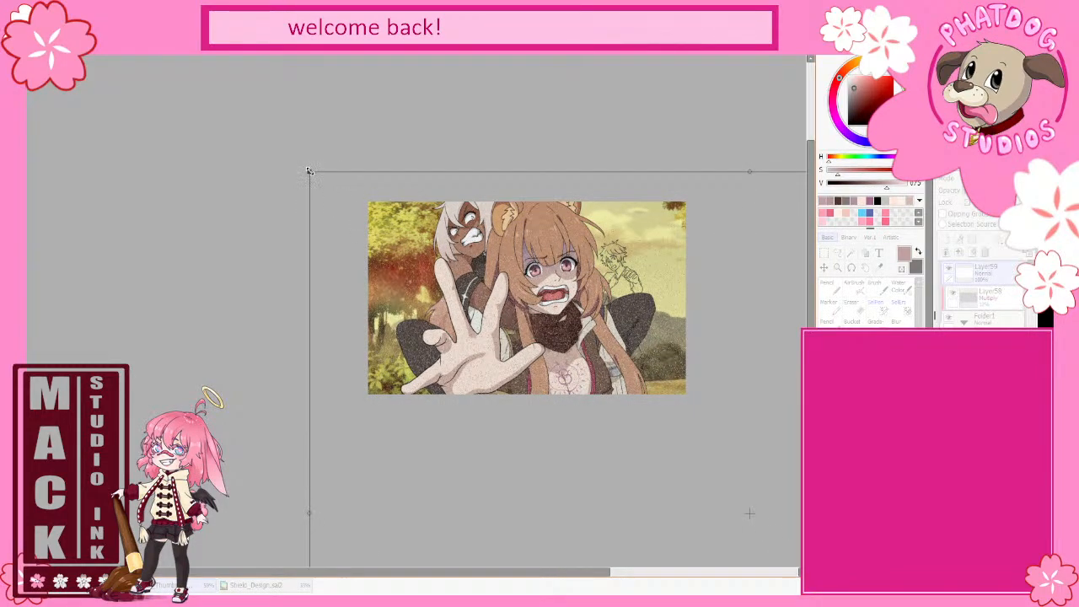
drag(309, 172, 270, 150)
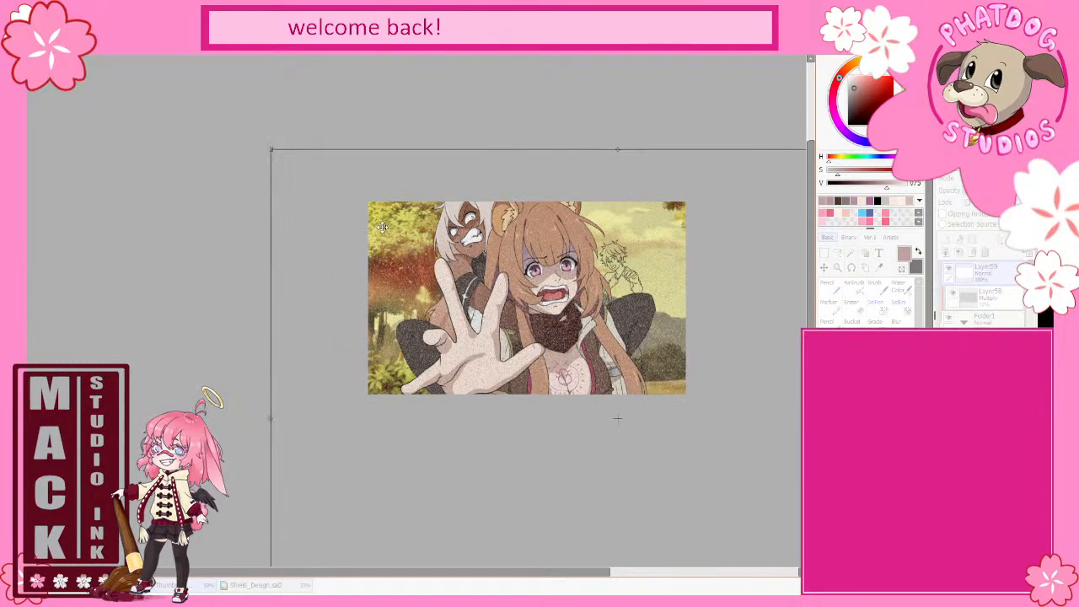
drag(382, 227, 383, 229)
key(Return)
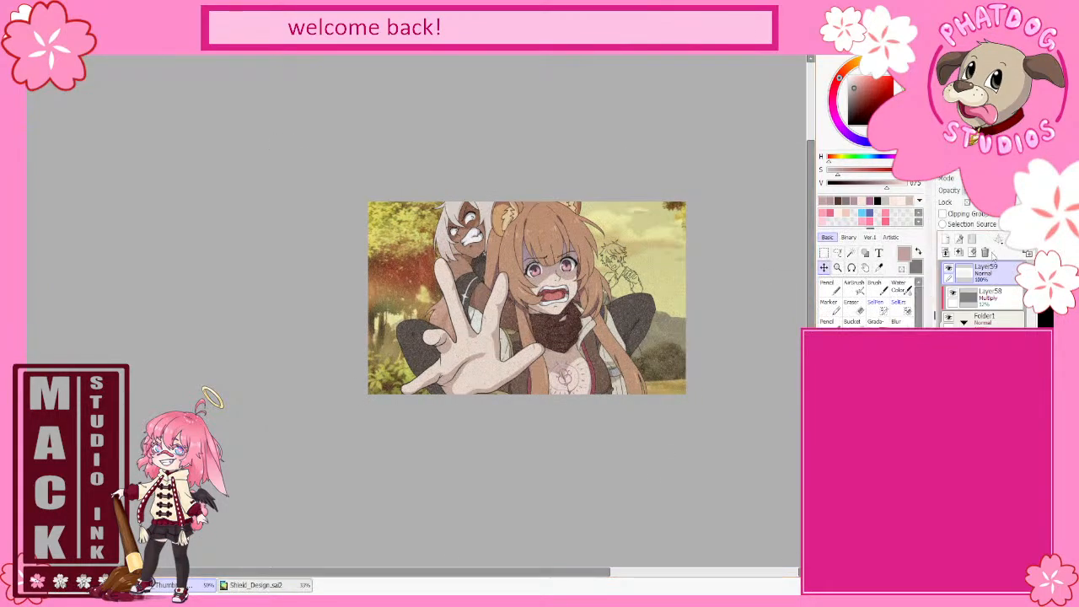
- Clip the white speckle layer to the folder and lower its opacity to 5%
scroll(535, 318, up, 4)
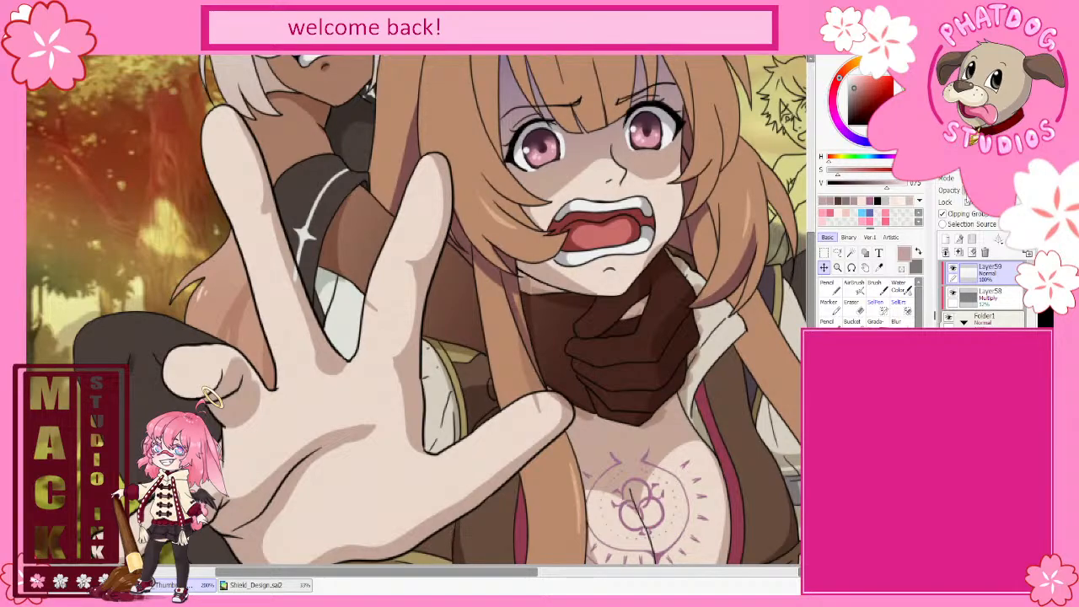
scroll(531, 542, down, 2)
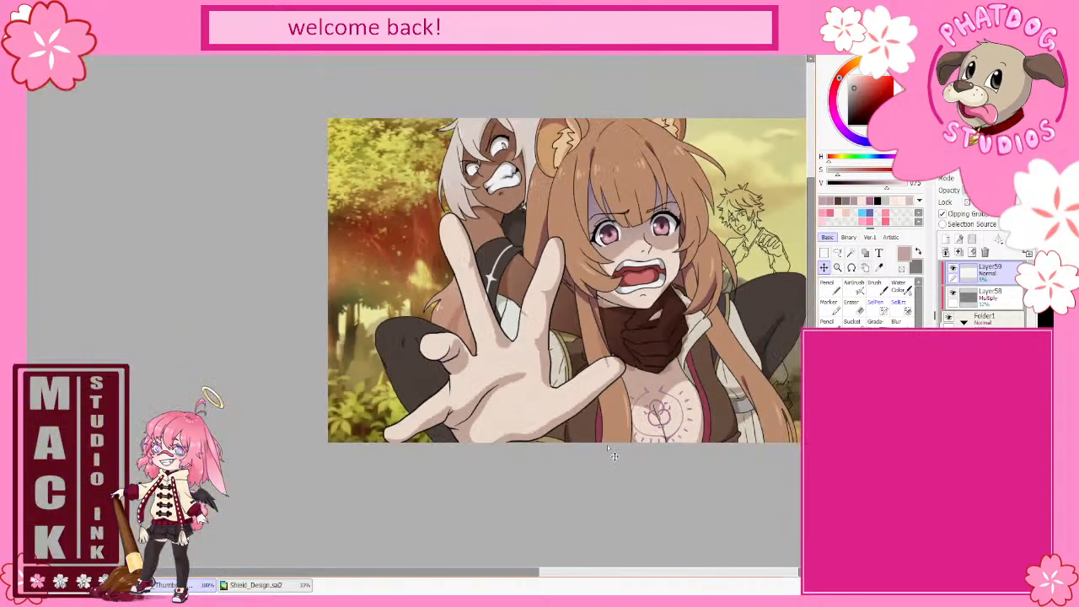
drag(527, 573, 599, 573)
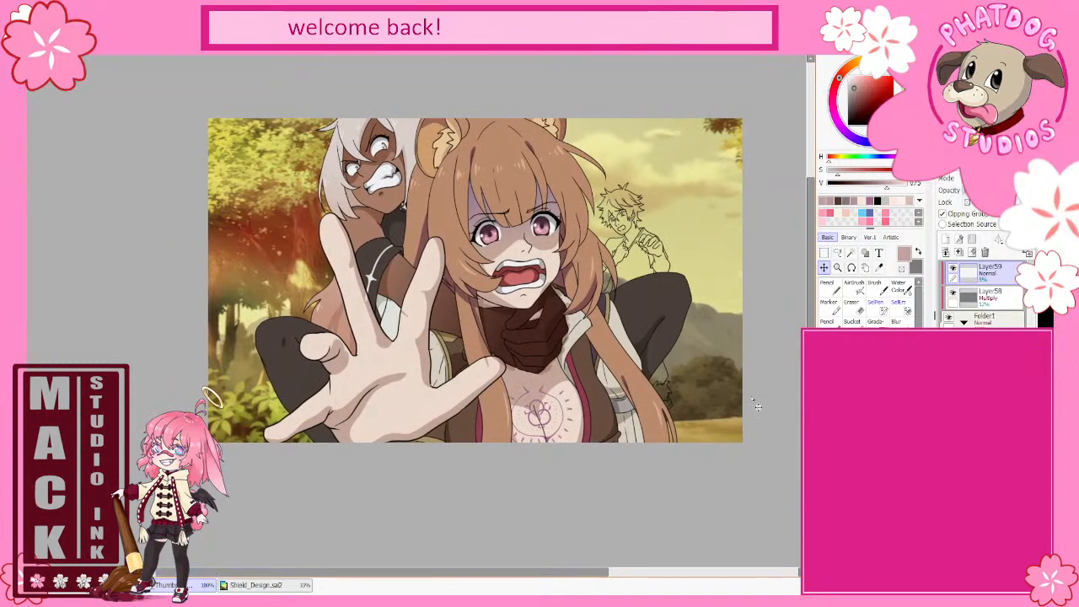
- Examine the combined grain up close on the background and characters, and again across the whole illustration
scroll(751, 375, up, 4)
scroll(751, 375, up, 2)
scroll(723, 287, down, 2)
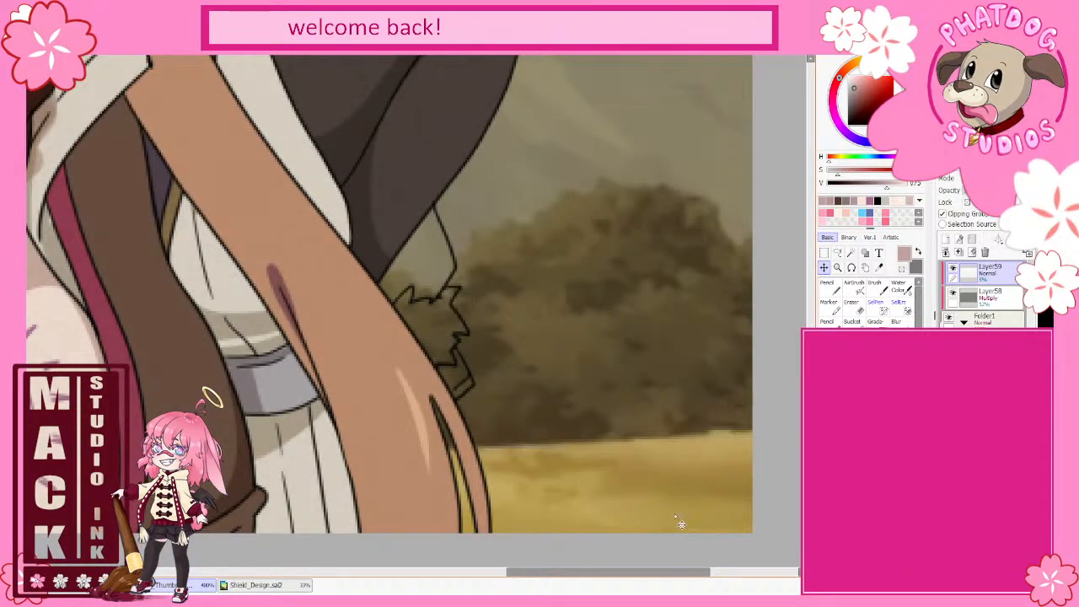
scroll(636, 564, down, 4)
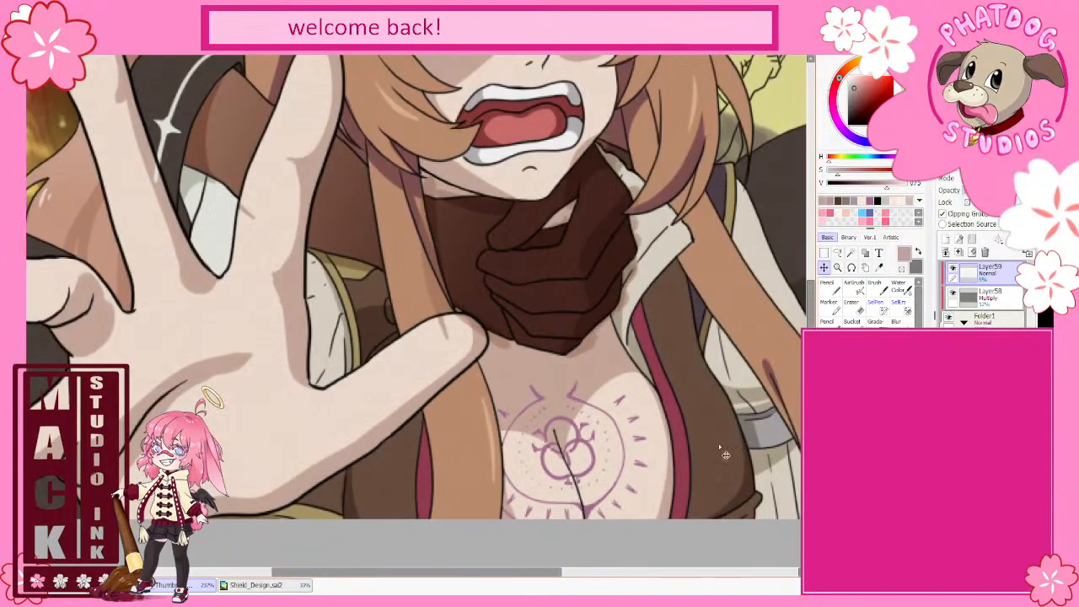
scroll(717, 460, right, 3)
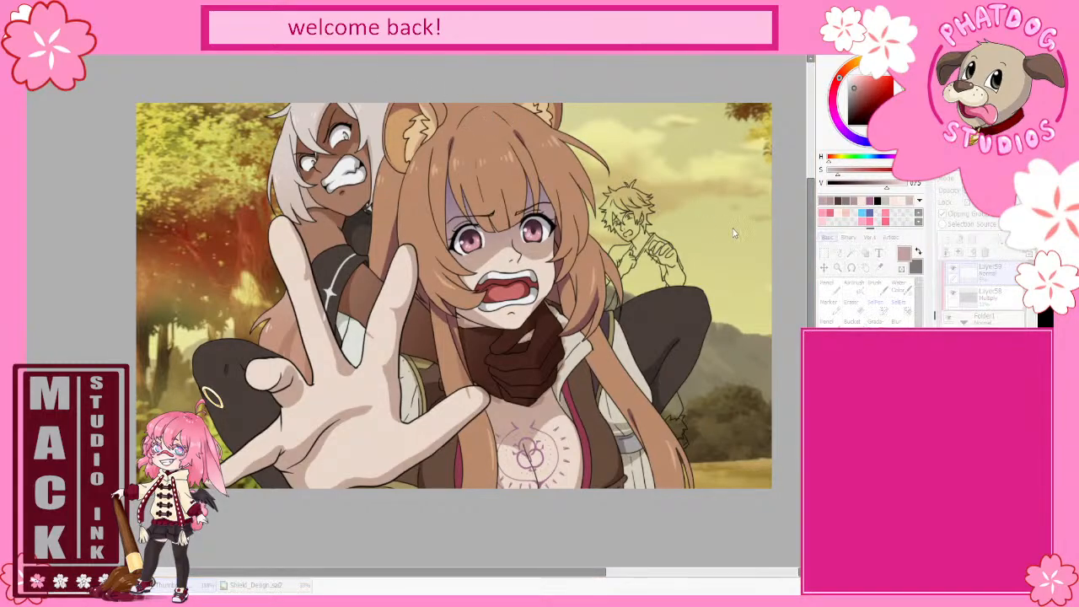
click(874, 247)
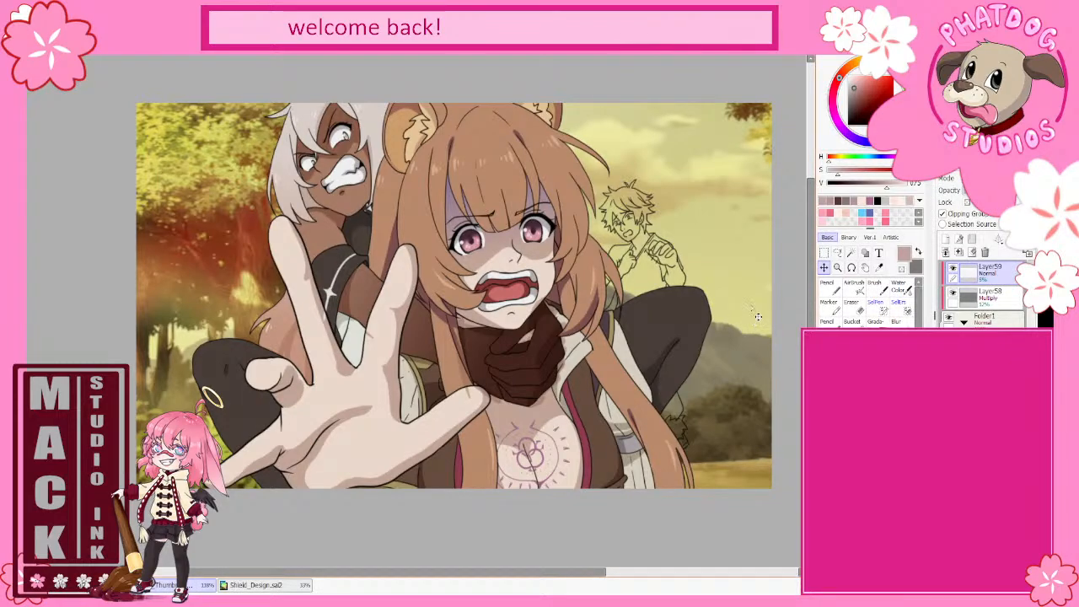
click(980, 295)
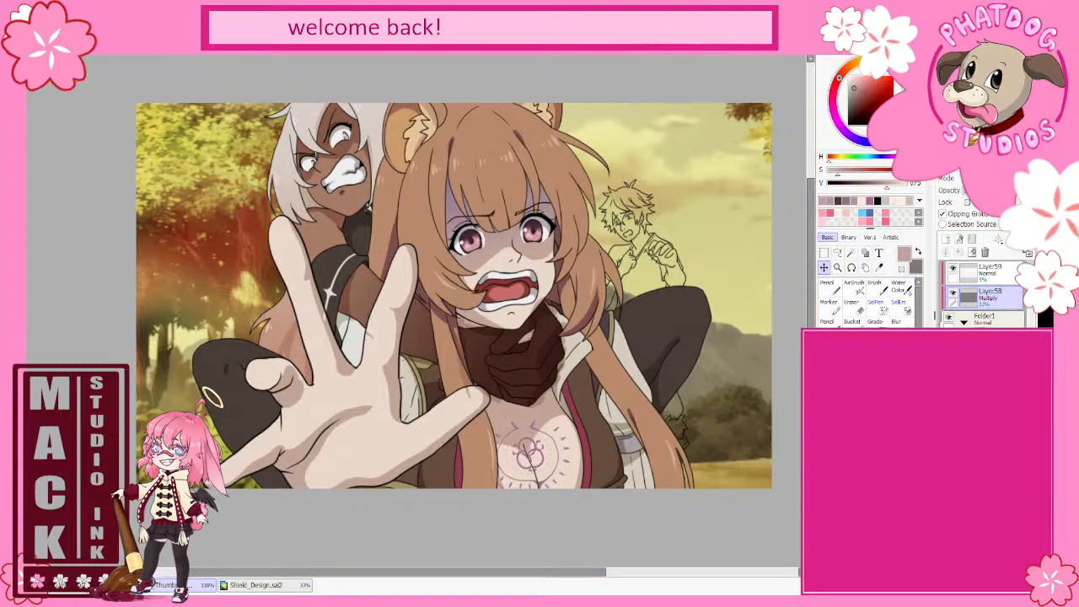
key(alt+Tab)
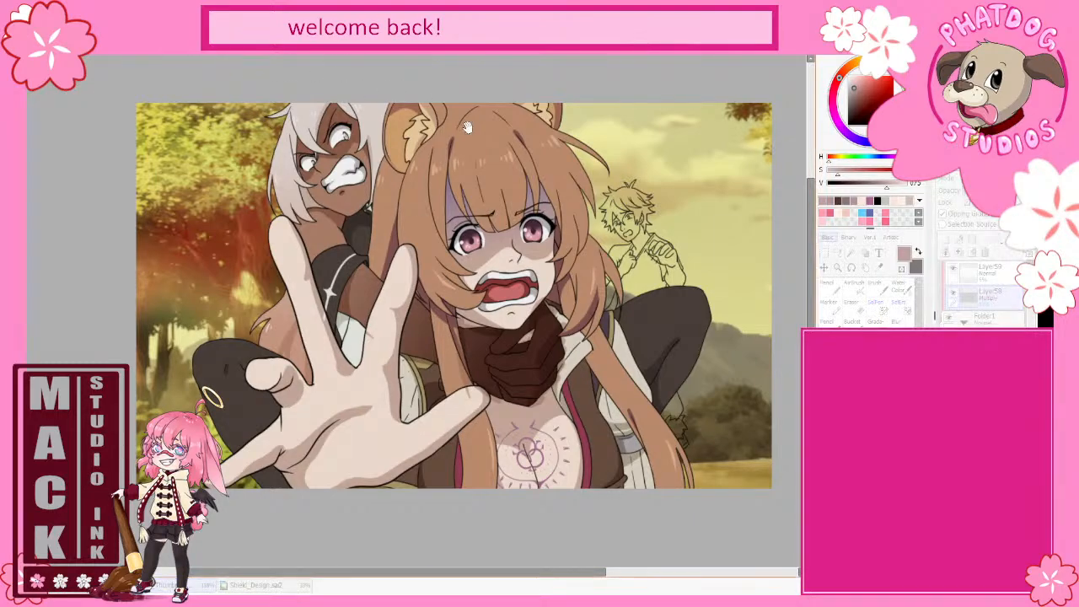
key(alt+Tab)
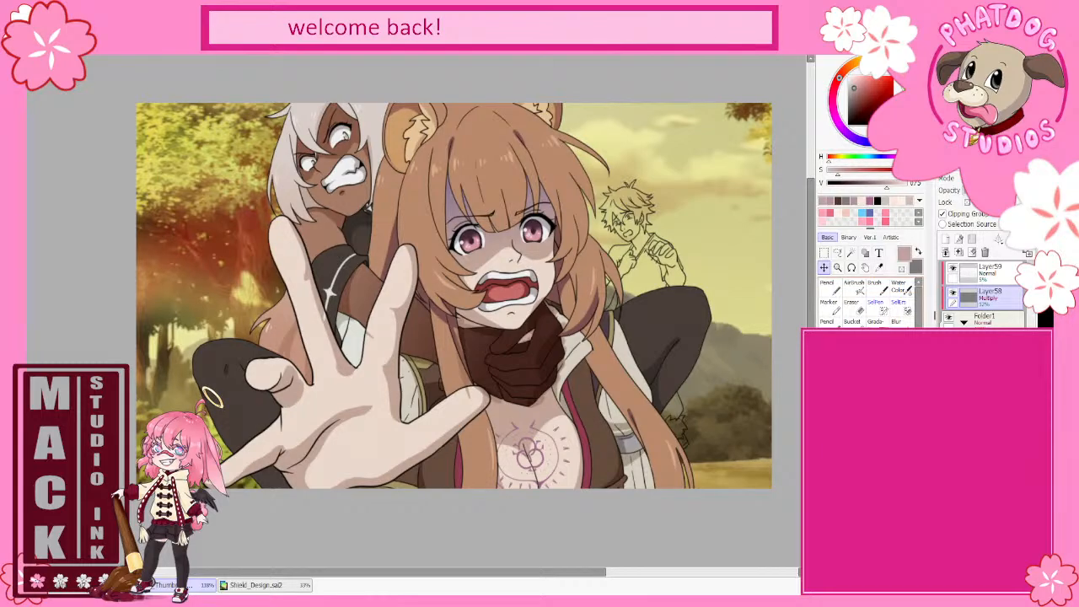
- Sample the pale yellow of the background and cover the entire canvas with it on a new layer above the grain layers
alt+click(719, 325)
key(ctrl+shift+n)
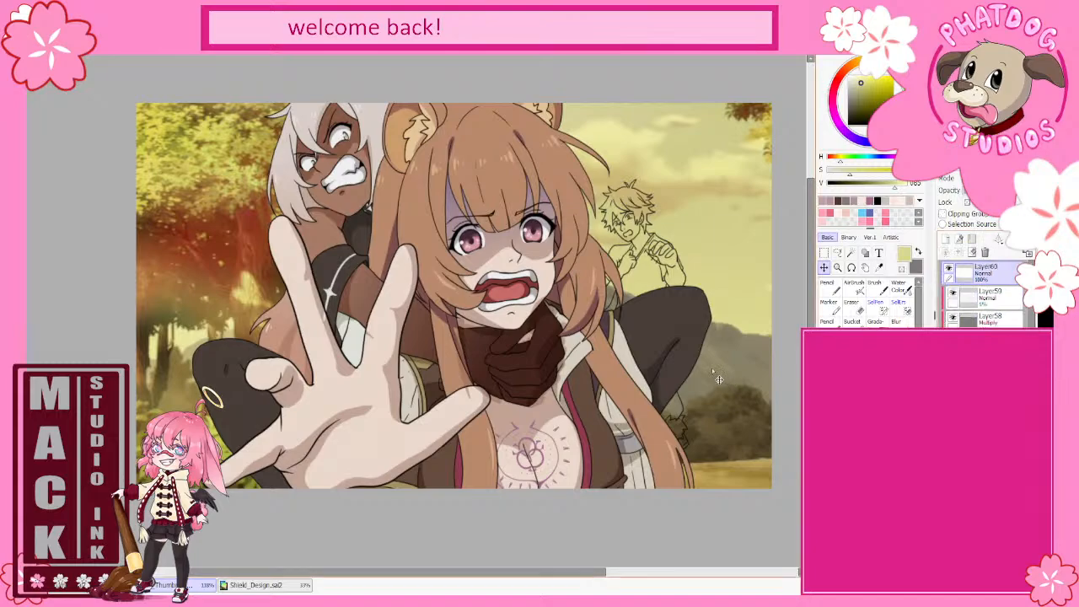
scroll(711, 367, down, 3)
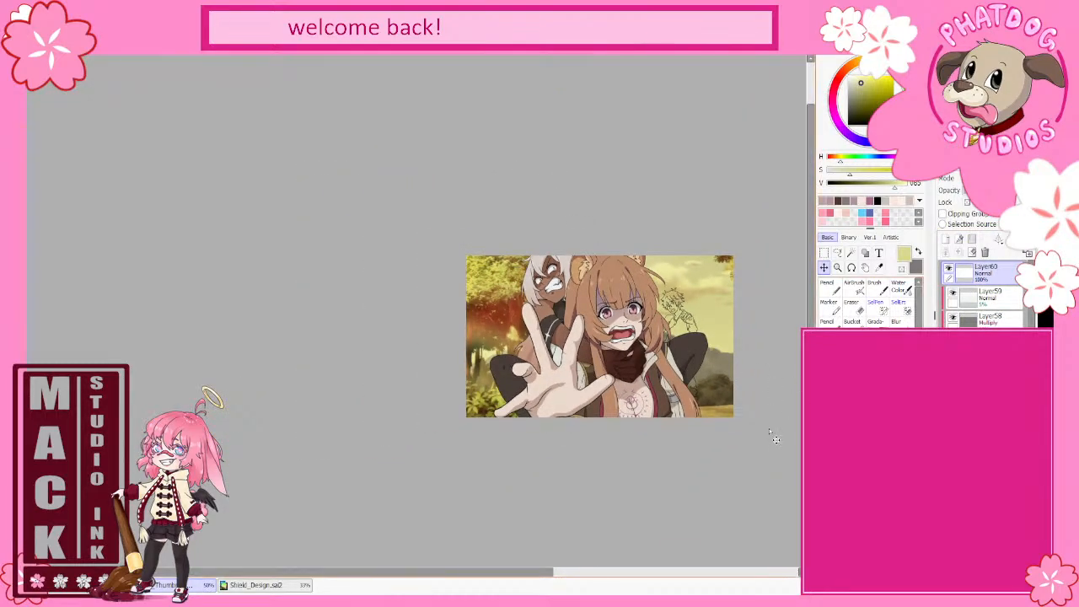
key(n)
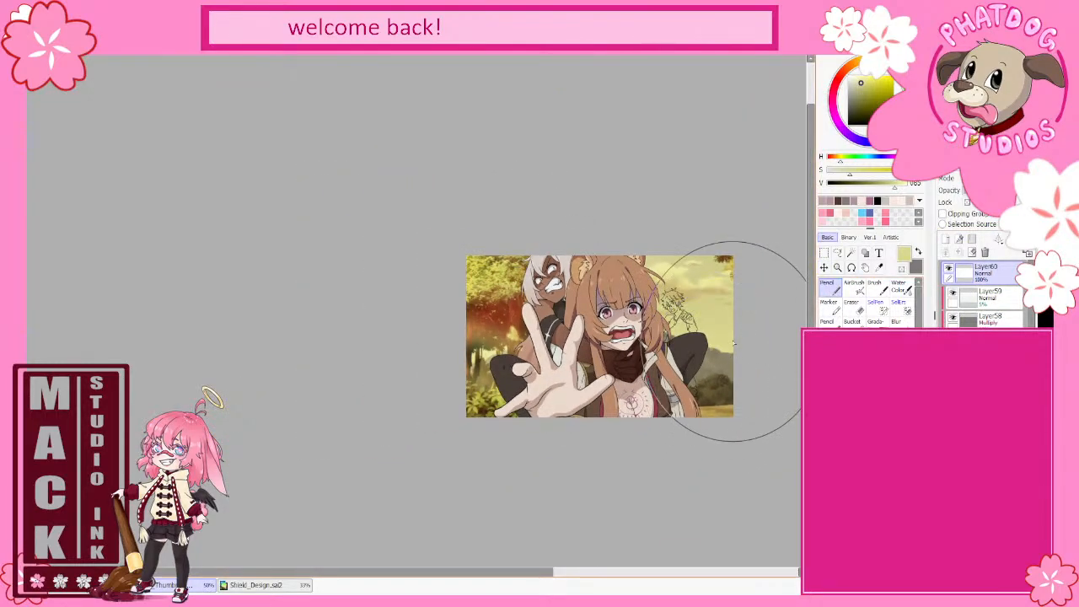
mouse_move(731, 337)
mouse_down()
mouse_move(644, 403)
mouse_move(641, 278)
mouse_move(611, 263)
mouse_move(439, 261)
mouse_up()
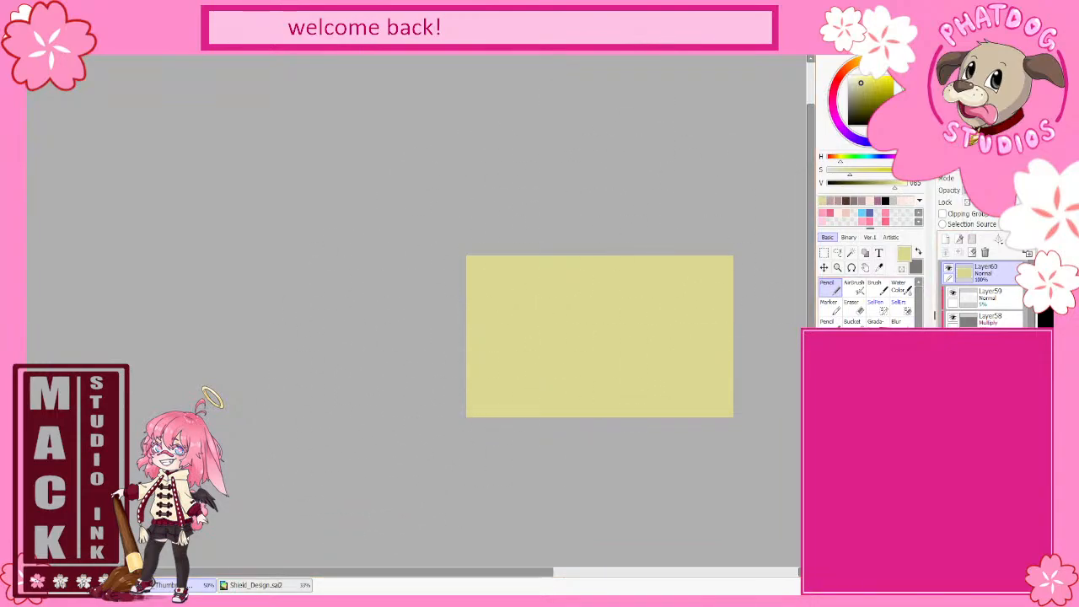
- Set the pale yellow layer's blending mode to Multiply so it tints the whole illustration
click(986, 179)
scroll(715, 380, up, 2)
scroll(715, 380, up, 1)
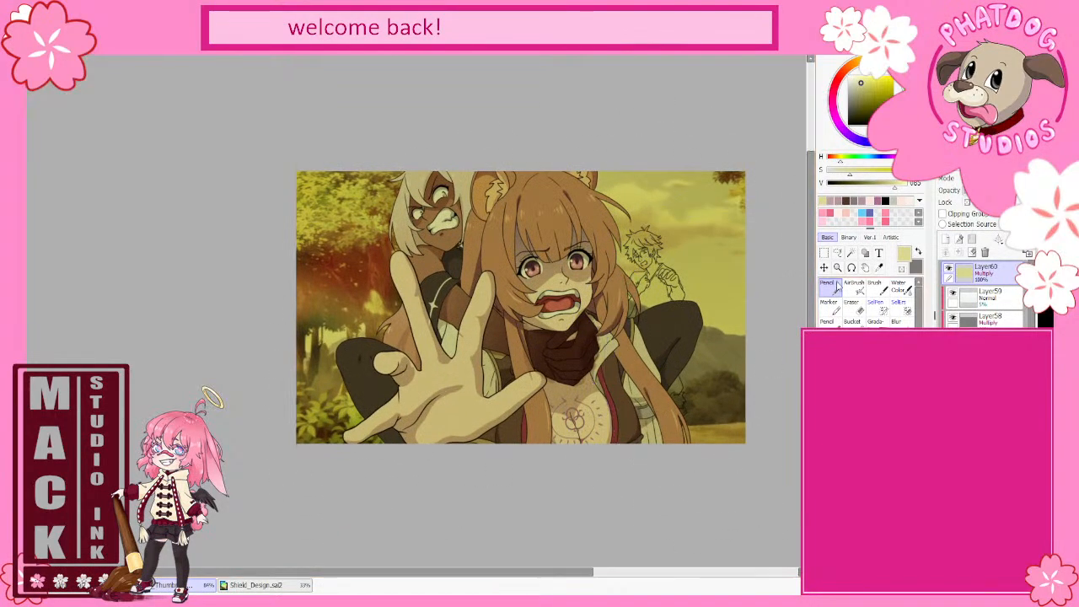
- Clip the pale yellow Multiply layer to the folder and lower its opacity so the tint becomes subtler
click(943, 214)
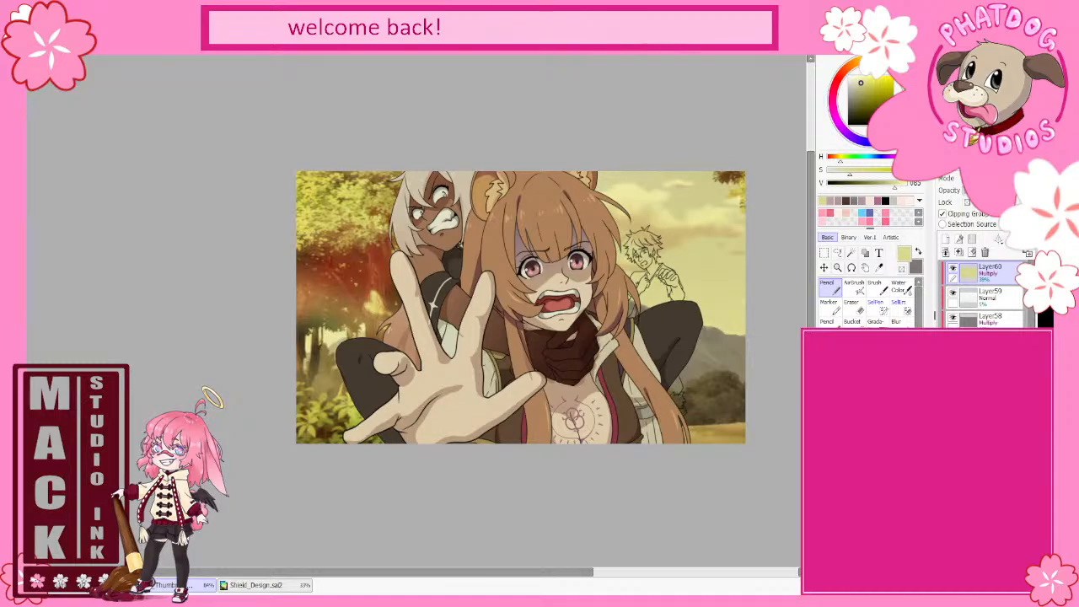
scroll(985, 296, down, 1)
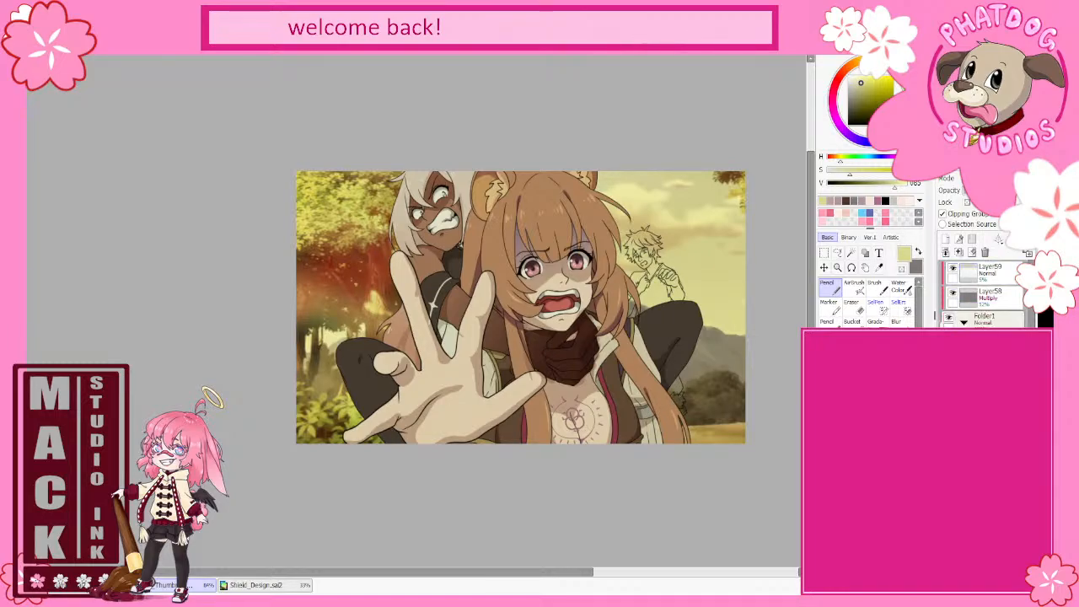
scroll(985, 295, up, 1)
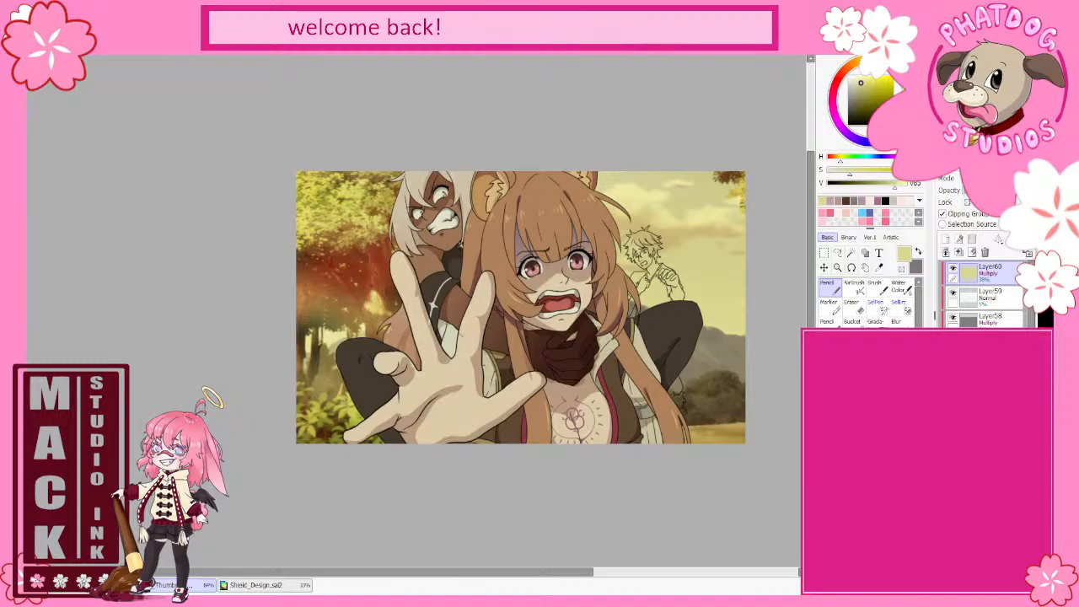
- Hide the pale yellow tint layer and the two grain layers above the character folder
click(954, 293)
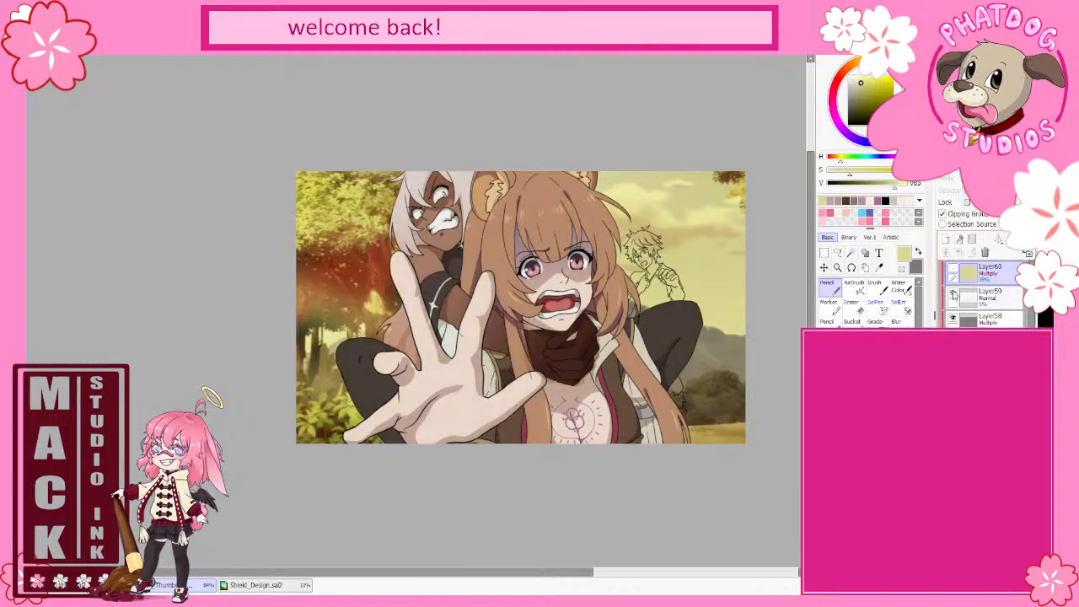
click(954, 318)
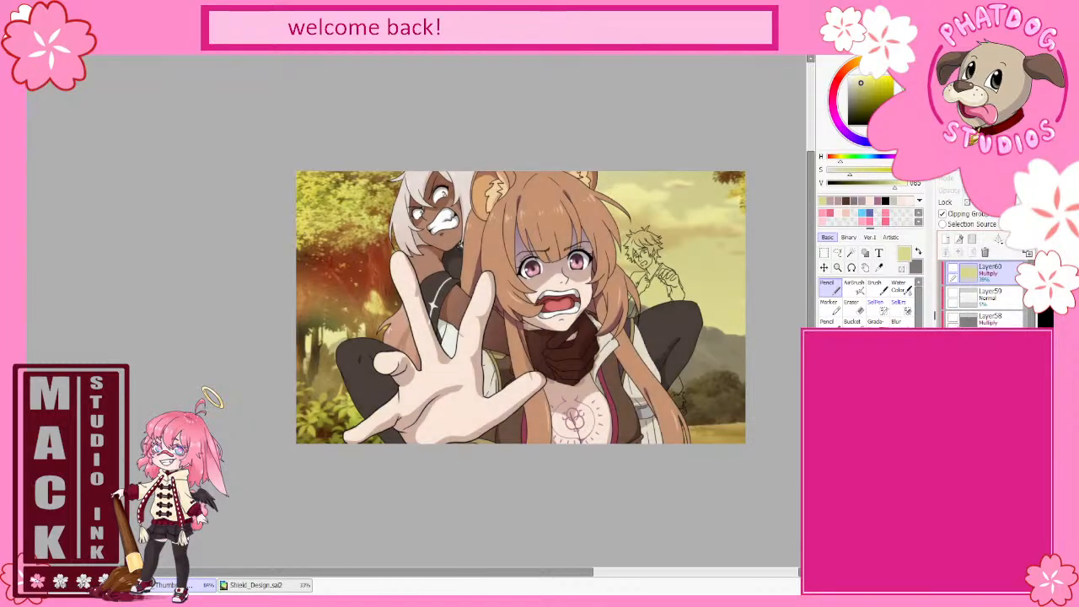
click(953, 318)
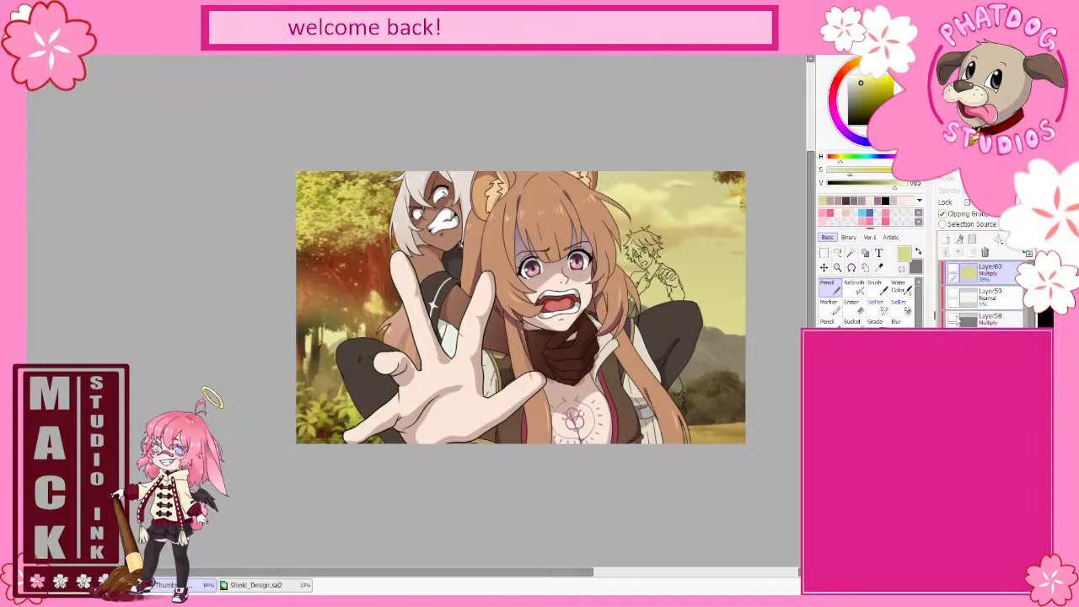
click(953, 318)
scroll(954, 318, down, 1)
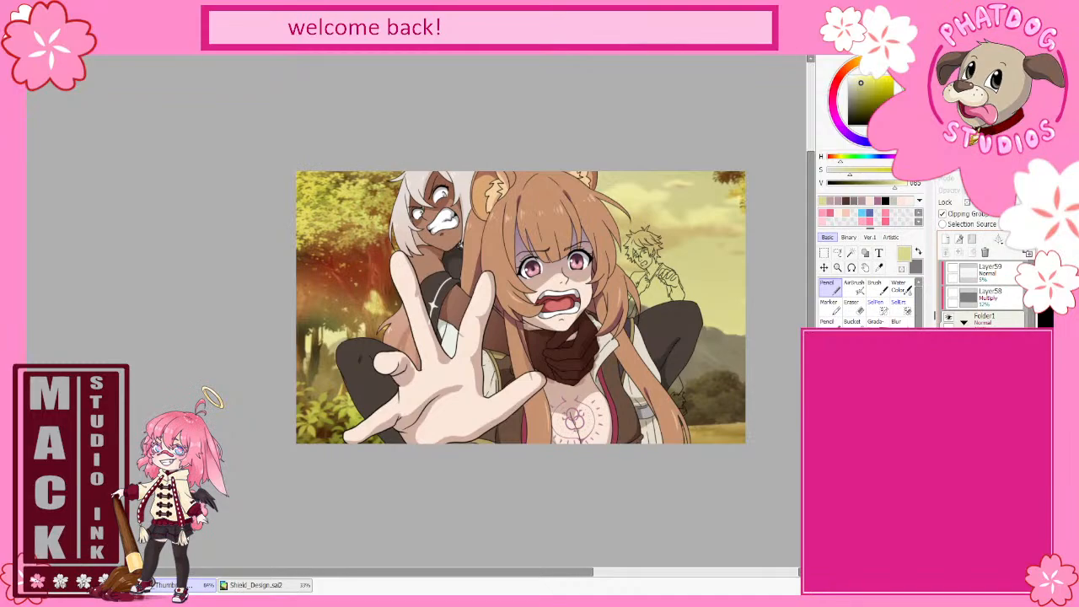
- Hide the painted background and try out a pasted reference picture of the green-cloaked man with the shield, deleting the reference again
key(ctrl+v)
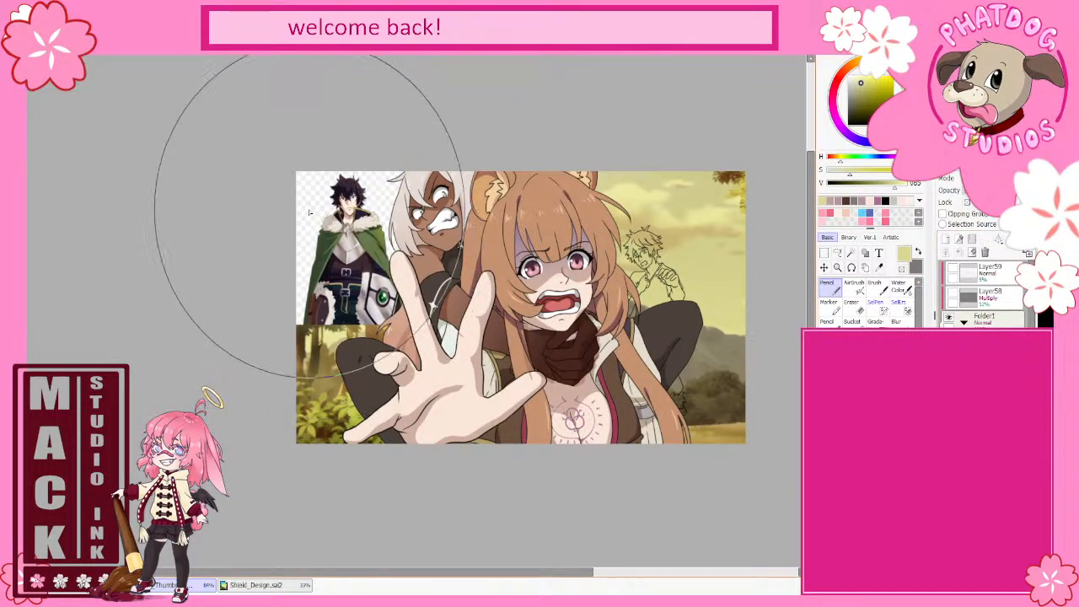
click(948, 506)
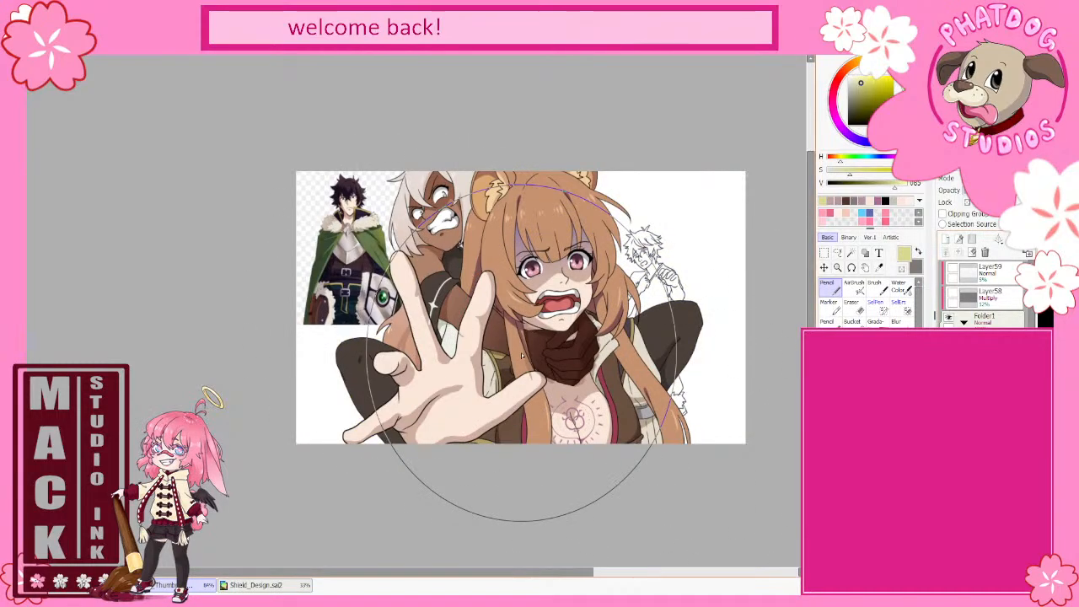
scroll(350, 239, up, 4)
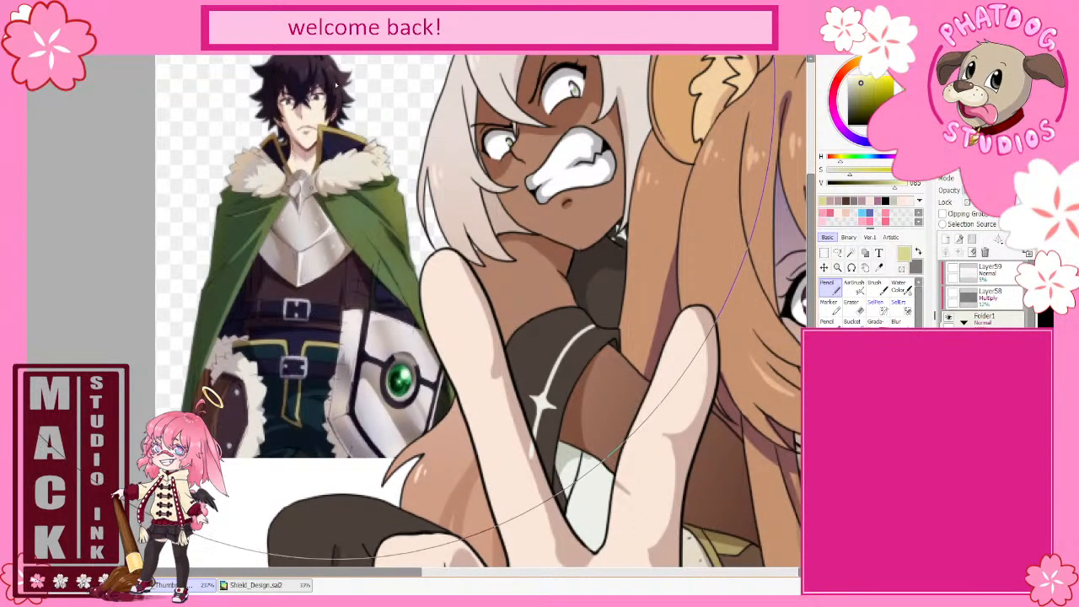
scroll(557, 245, down, 3)
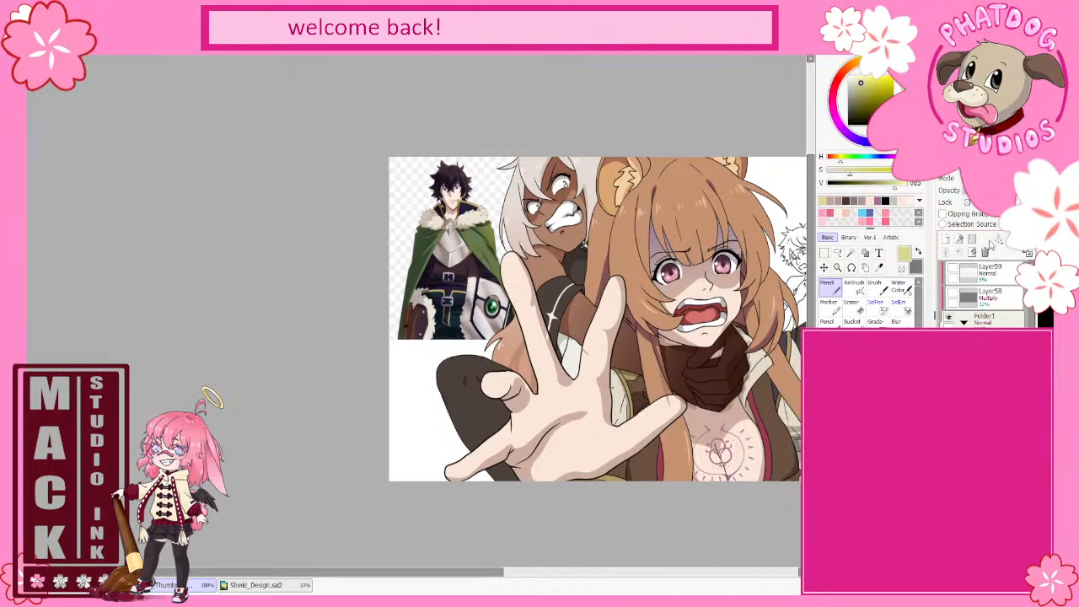
click(985, 251)
- Paste a different reference picture of the green-cloaked man and ready the Bucket with a pale beige skin colour
drag(485, 579, 565, 578)
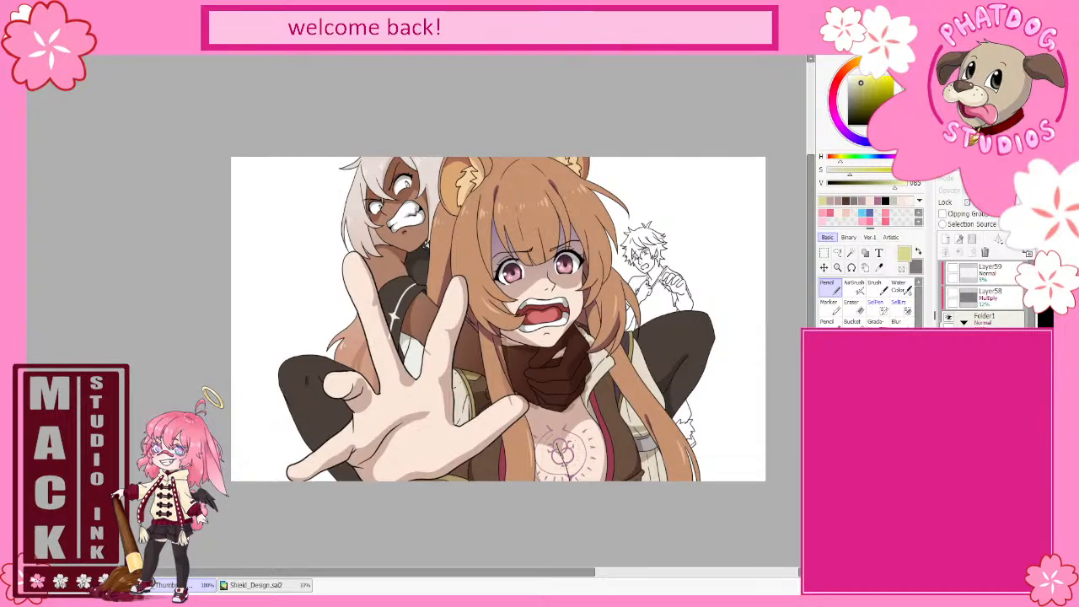
key(ctrl+v)
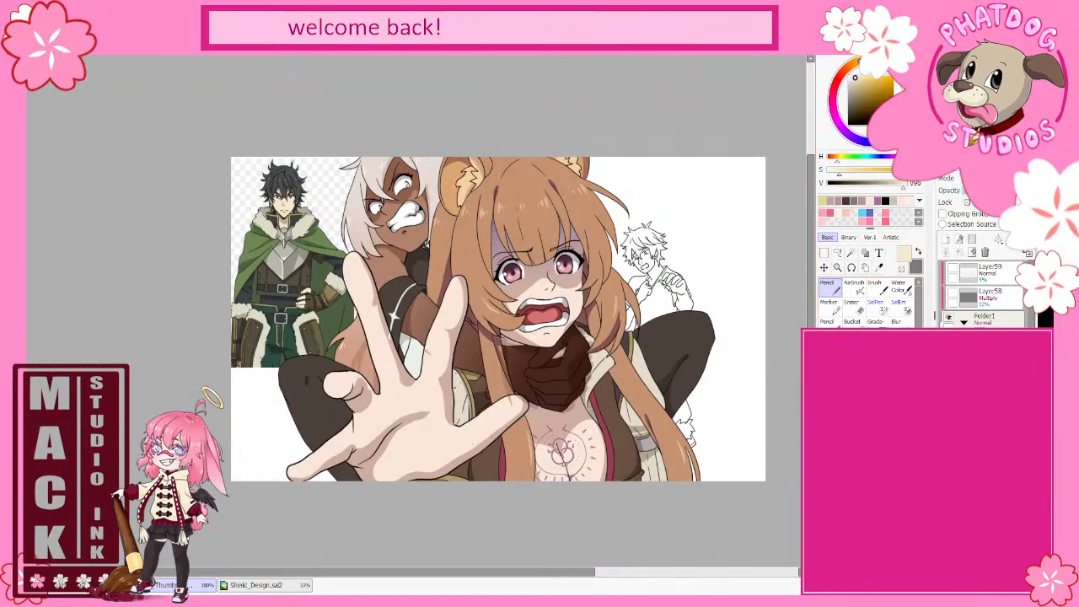
click(853, 321)
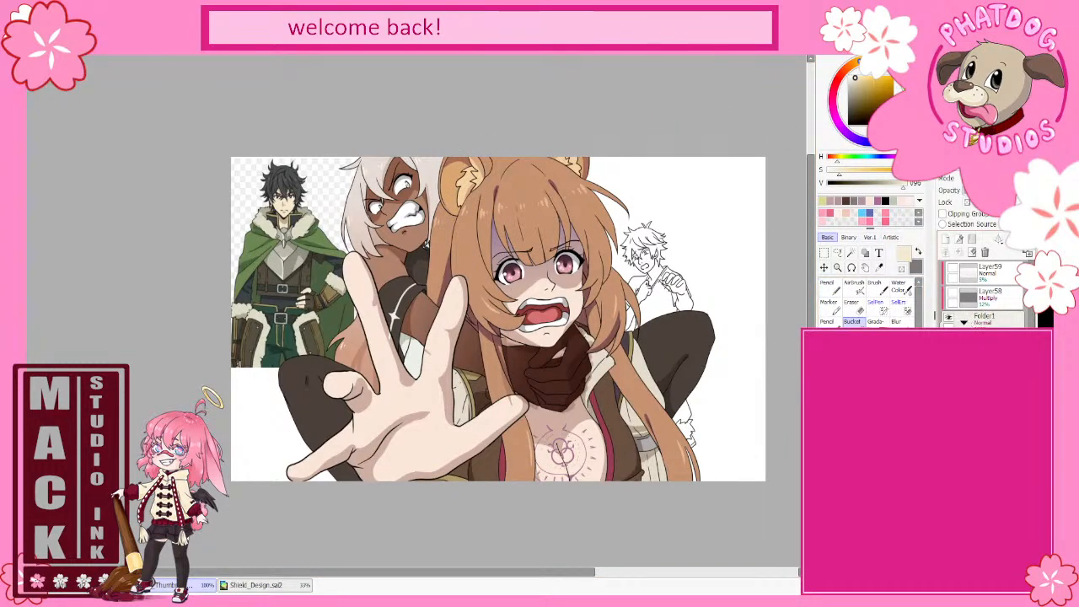
- Fill the face, neck, hands and arms of the small background character with the pale beige skin colour
scroll(634, 253, up, 4)
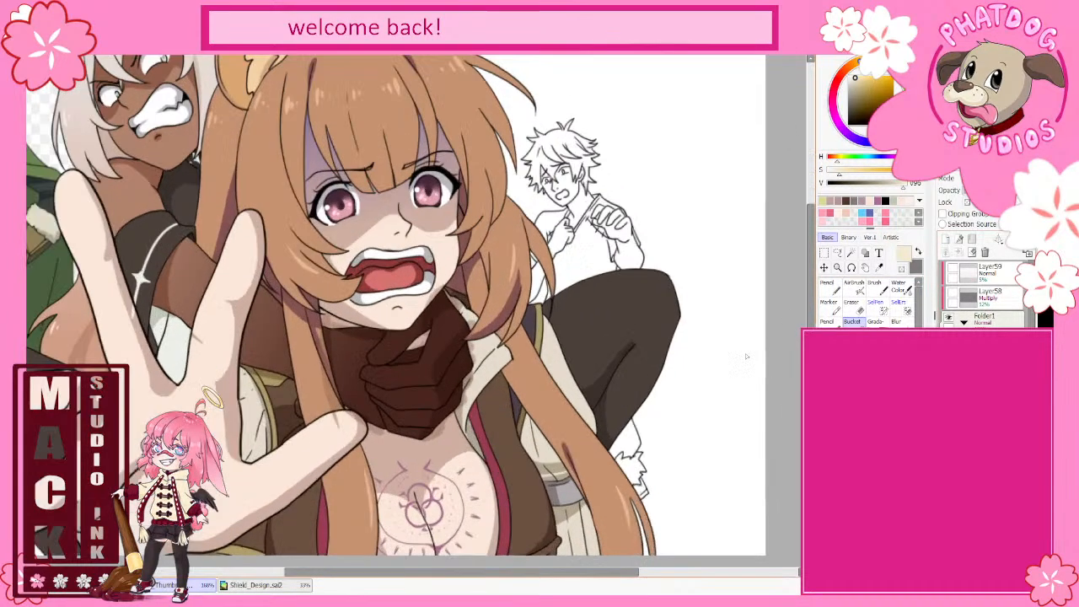
scroll(562, 177, up, 2)
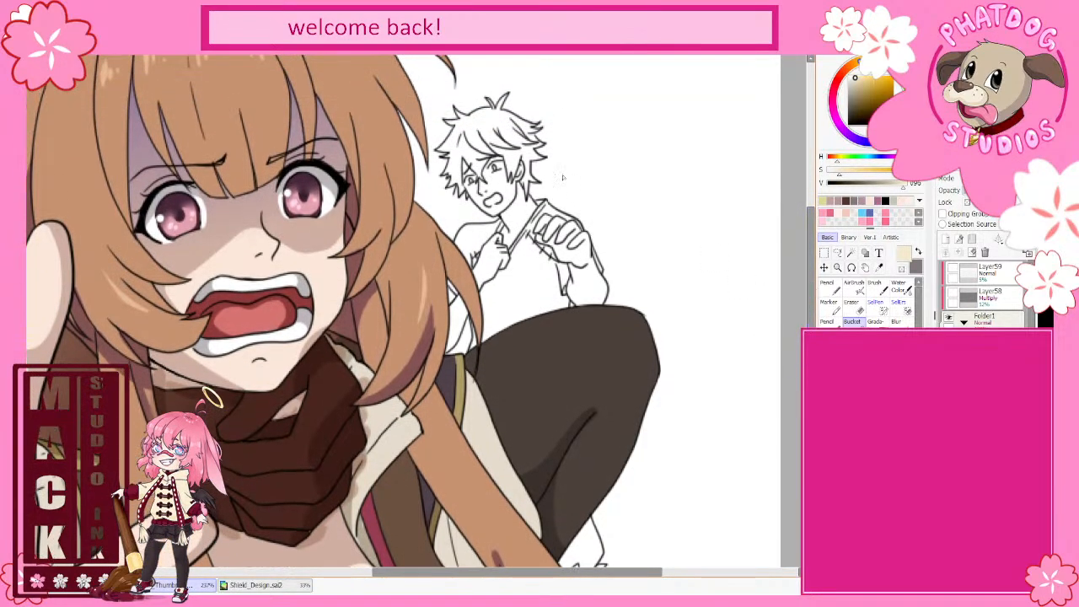
click(525, 206)
click(494, 192)
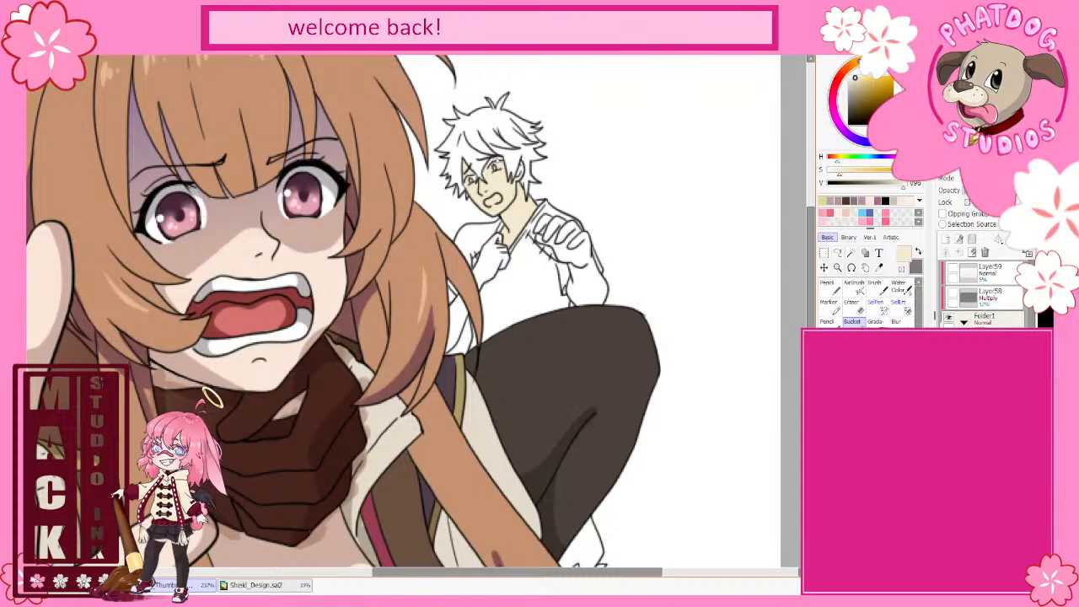
click(577, 268)
click(587, 287)
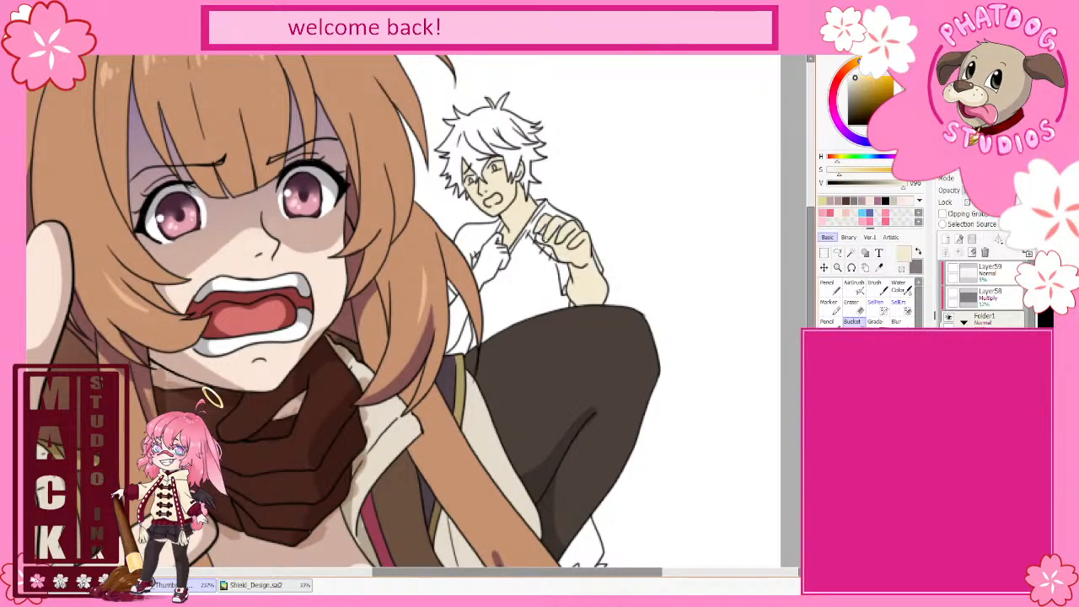
click(492, 253)
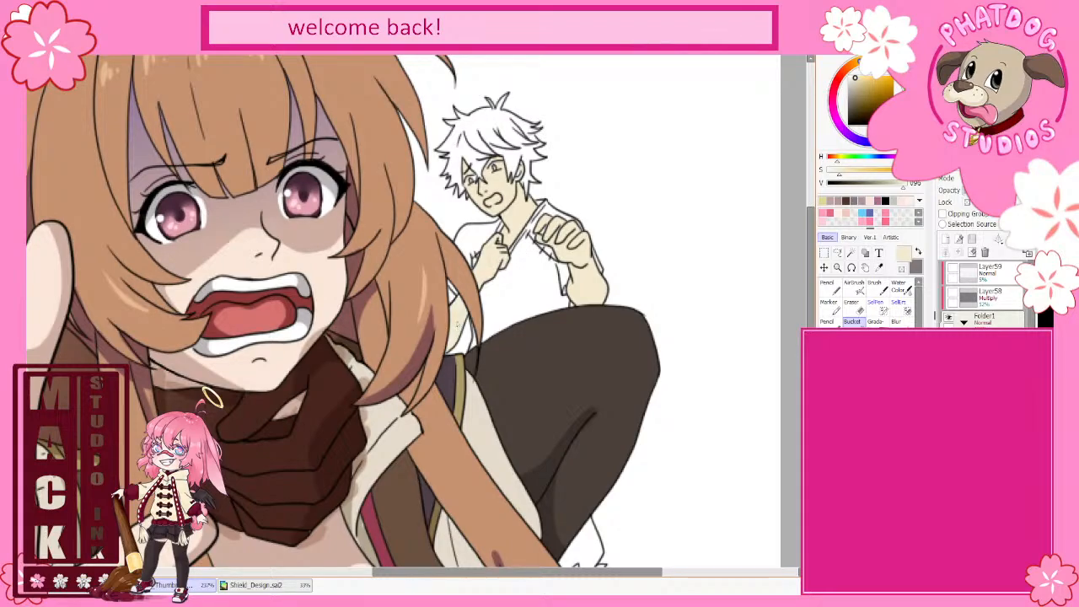
click(466, 334)
- Touch up the unfilled specks around the small character's eye with the Pencil in the same skin colour
scroll(476, 228, up, 6)
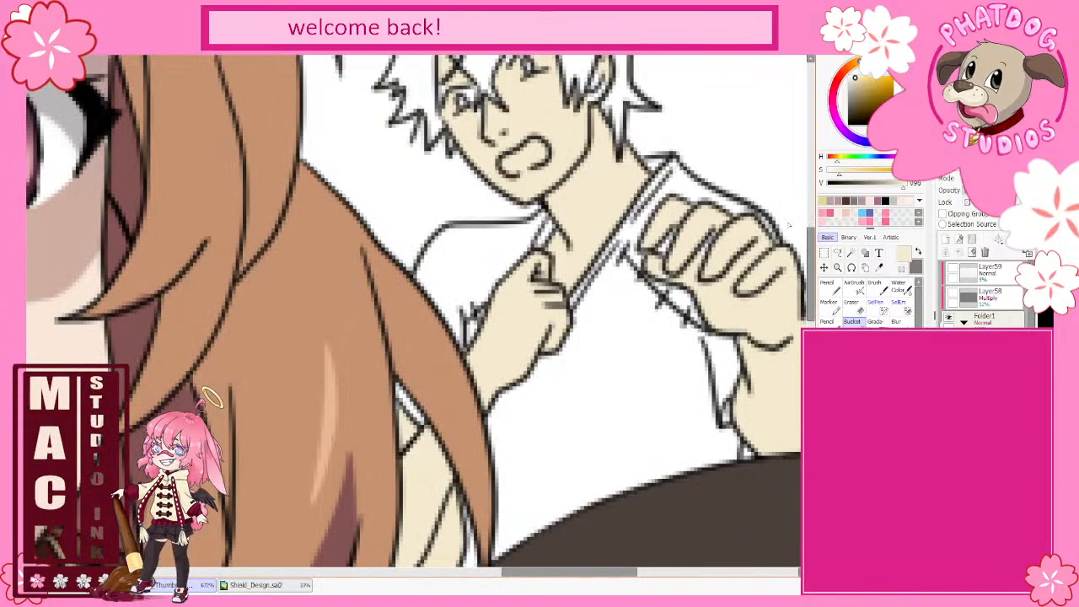
drag(811, 253, 811, 225)
click(836, 289)
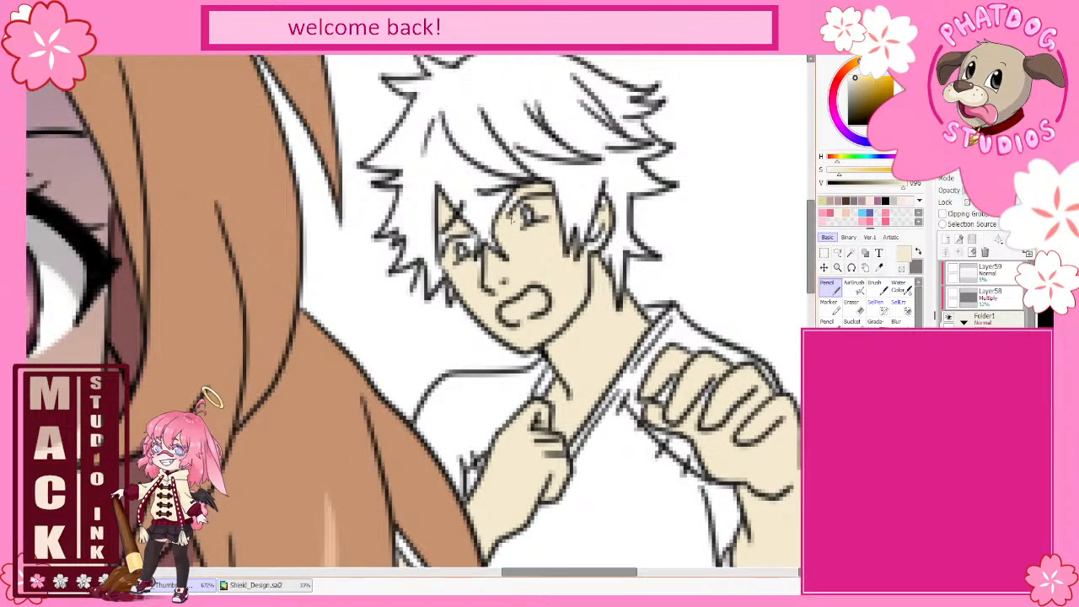
drag(512, 220, 506, 215)
key(ctrl+z)
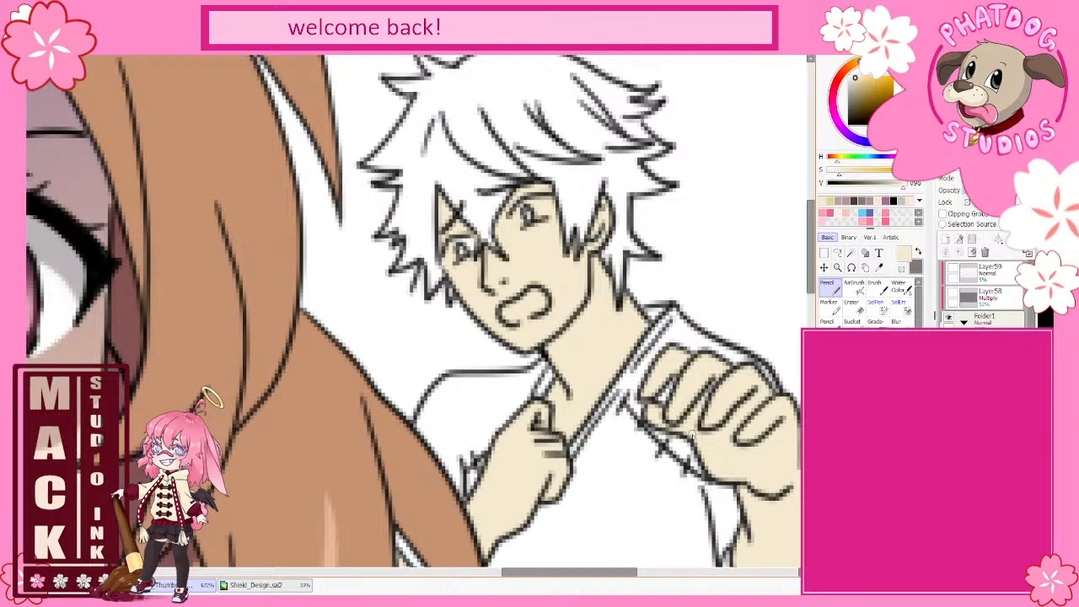
- With the skin fill hidden, colour the small character's hair in the dark grey sampled from the reference's hair, closing leftover gaps with the Pencil
scroll(679, 418, down, 2)
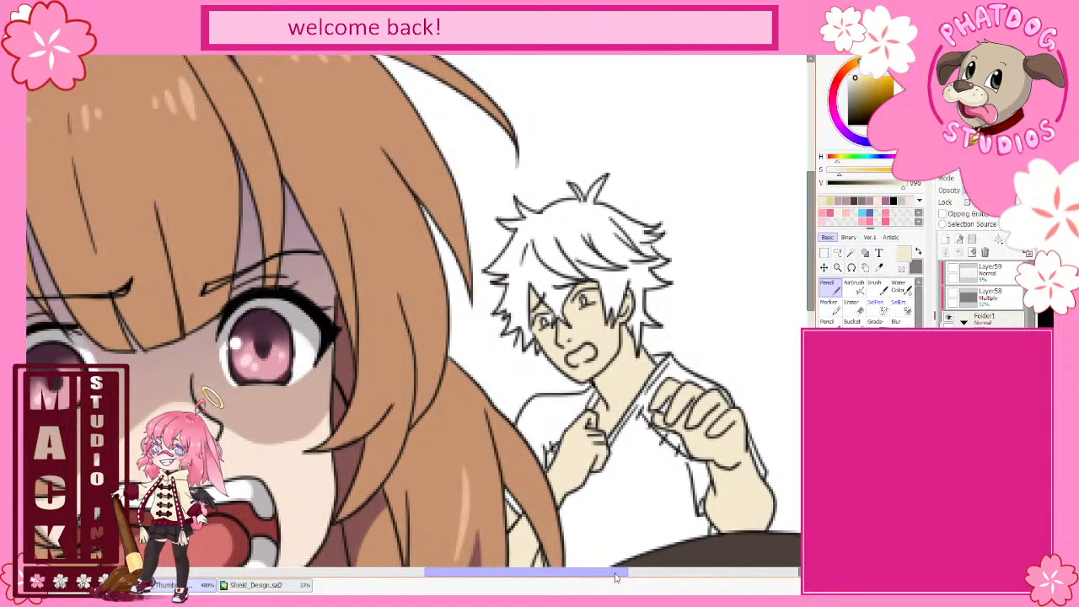
drag(615, 573, 631, 581)
scroll(704, 363, down, 1)
scroll(698, 376, down, 2)
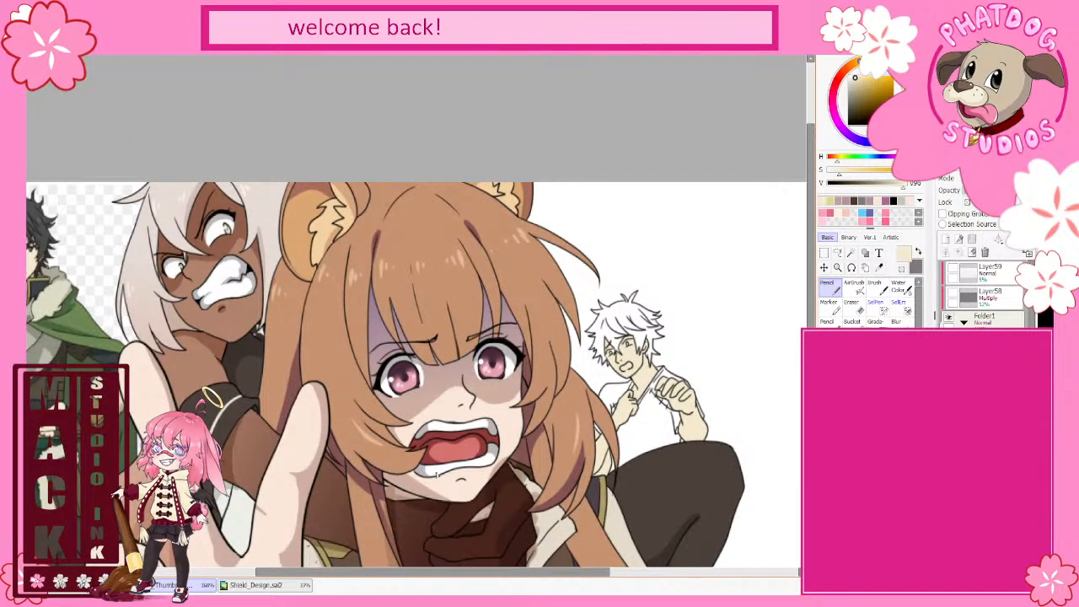
mouse_move(485, 574)
mouse_down()
mouse_move(367, 574)
mouse_move(454, 574)
mouse_move(442, 574)
mouse_up()
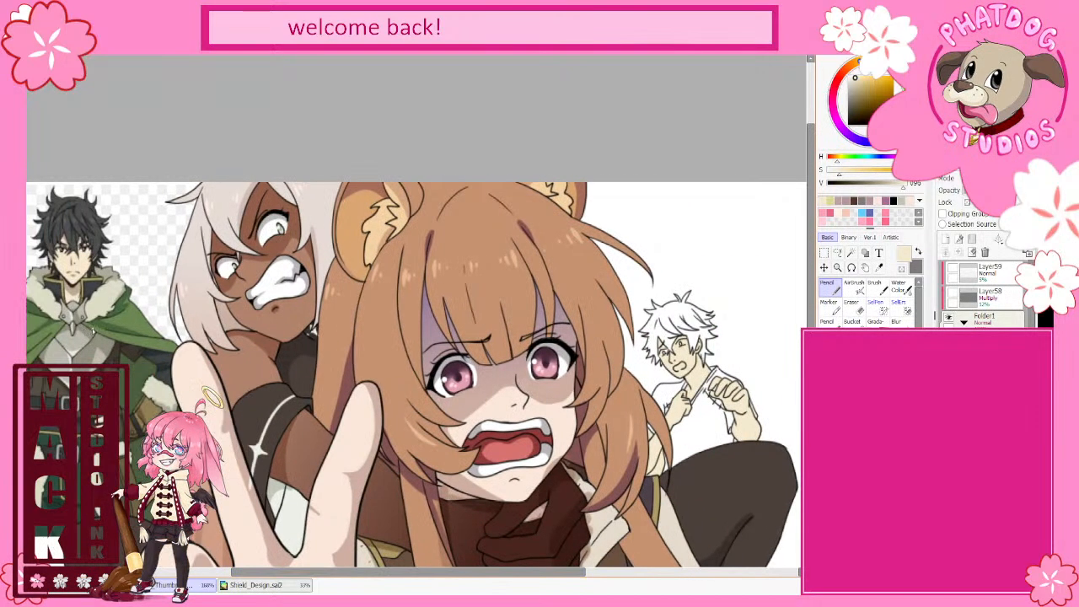
alt+click(98, 244)
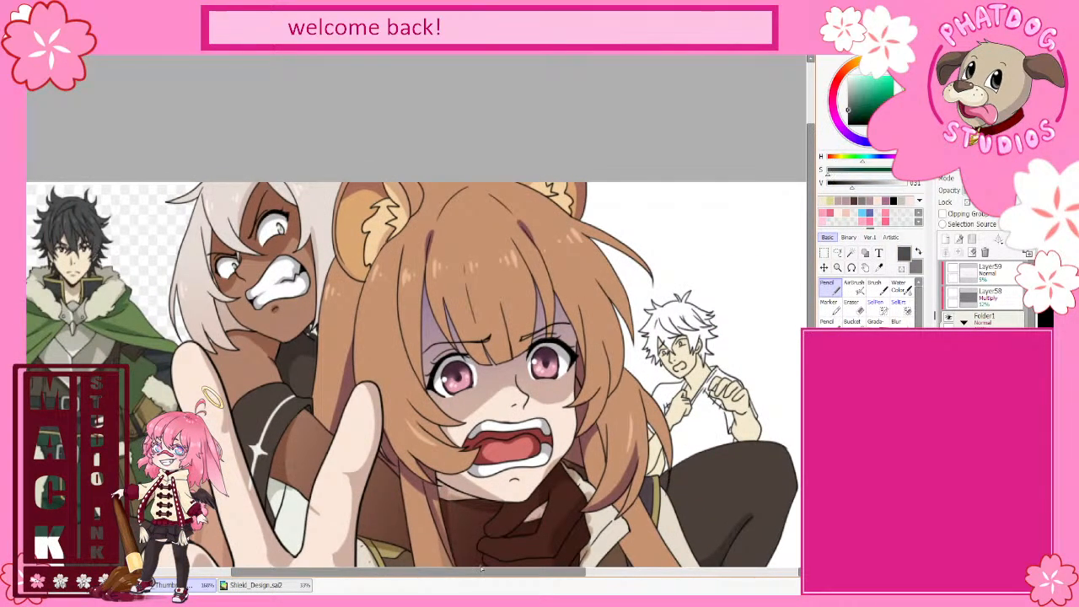
scroll(482, 570, up, 3)
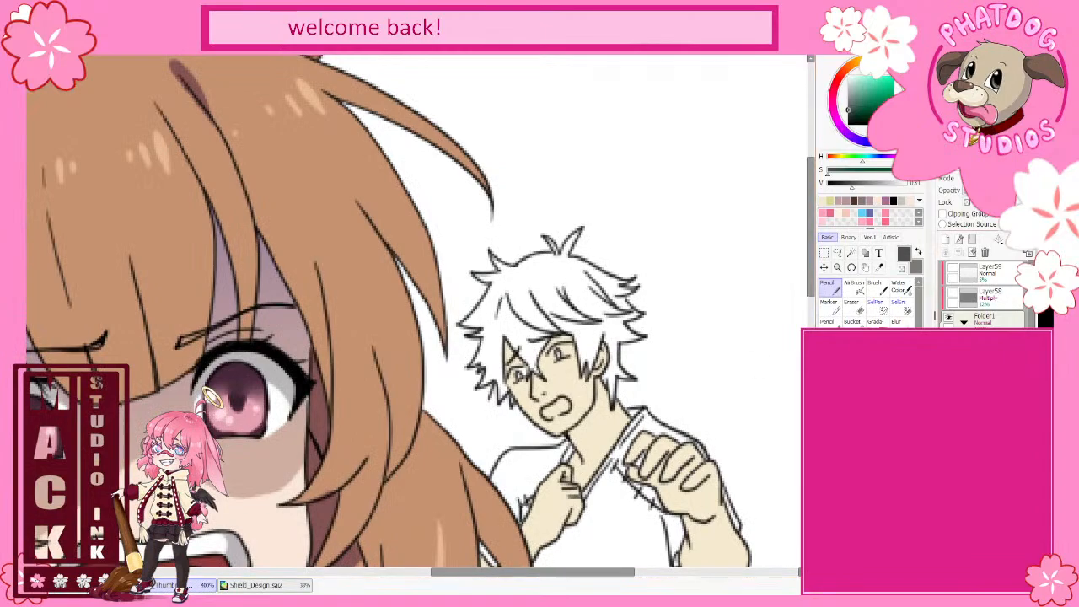
key(ctrl+z)
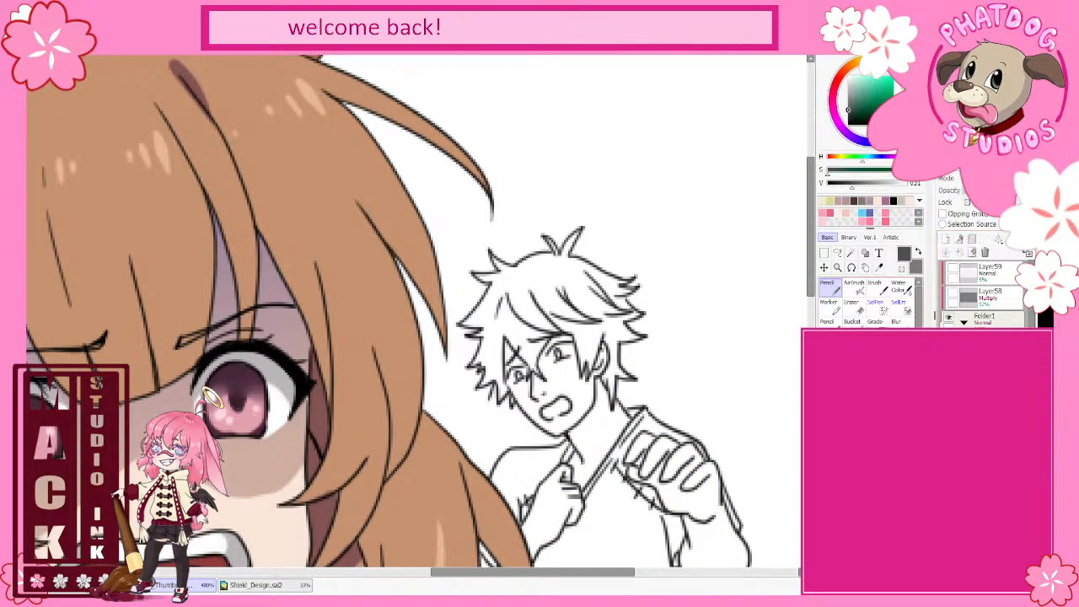
click(622, 358)
click(565, 287)
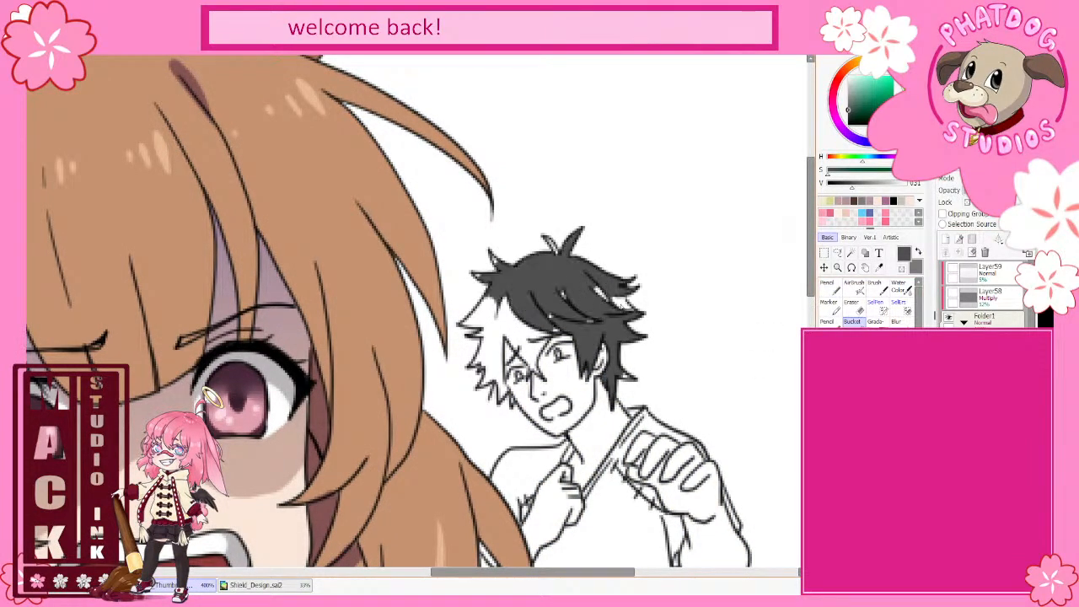
click(527, 333)
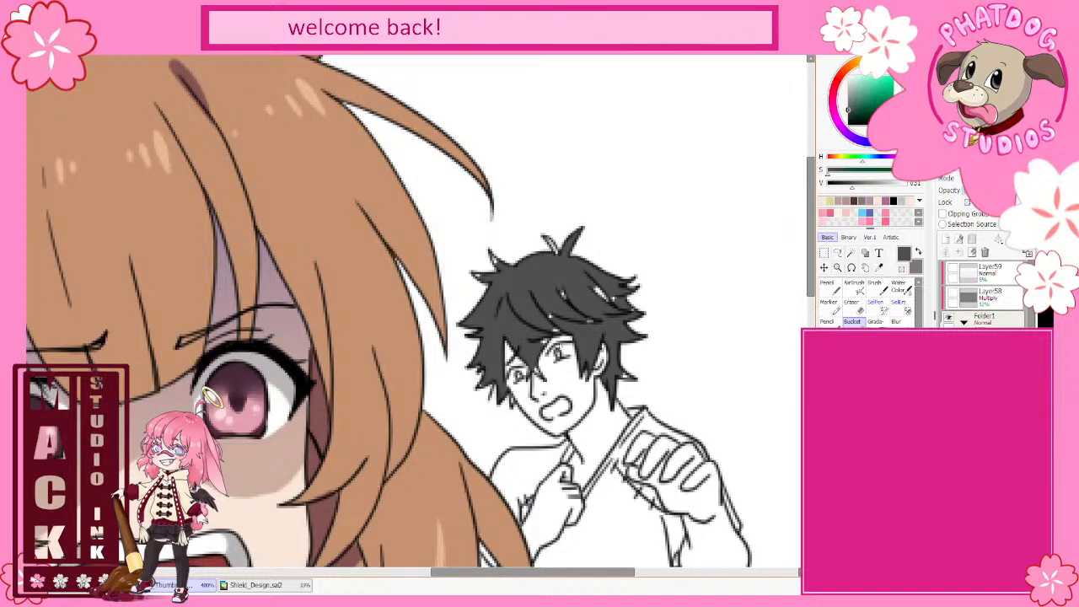
click(827, 284)
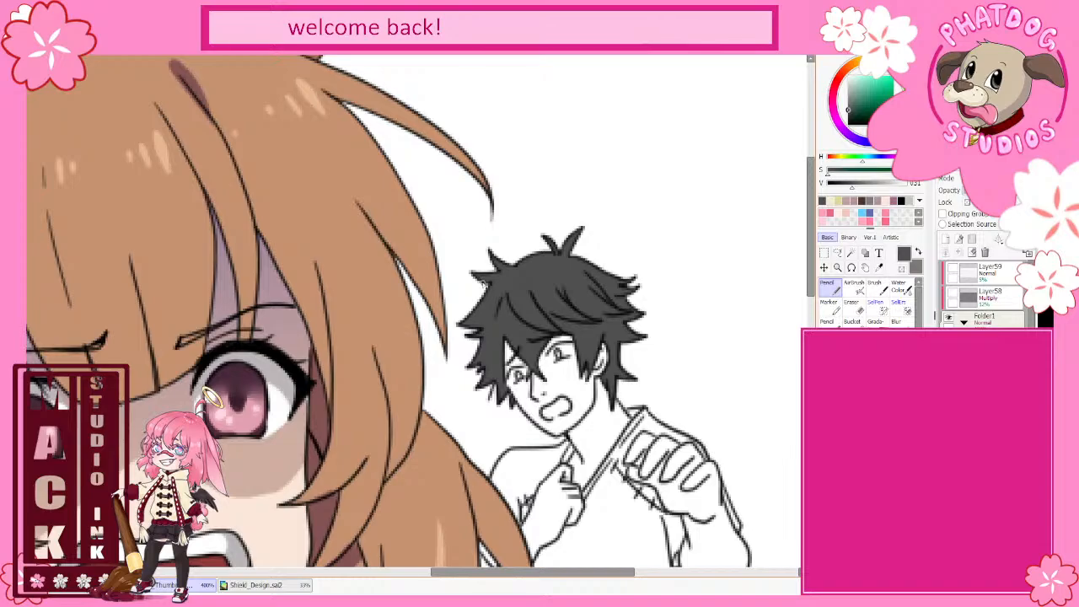
- Make the painted background and the small character's skin colour visible again
scroll(476, 317, down, 8)
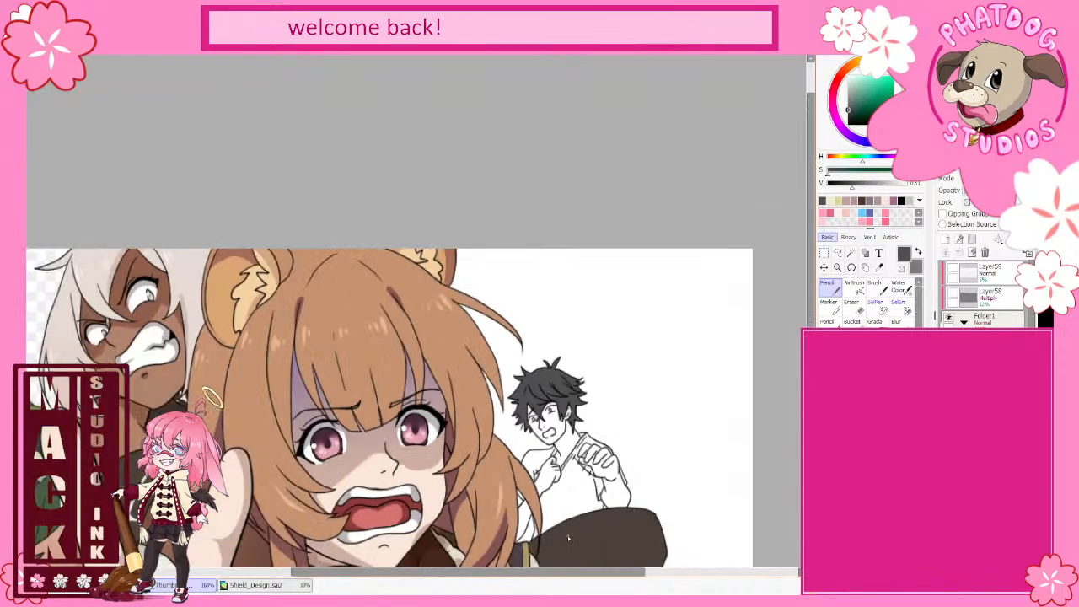
drag(573, 573, 483, 571)
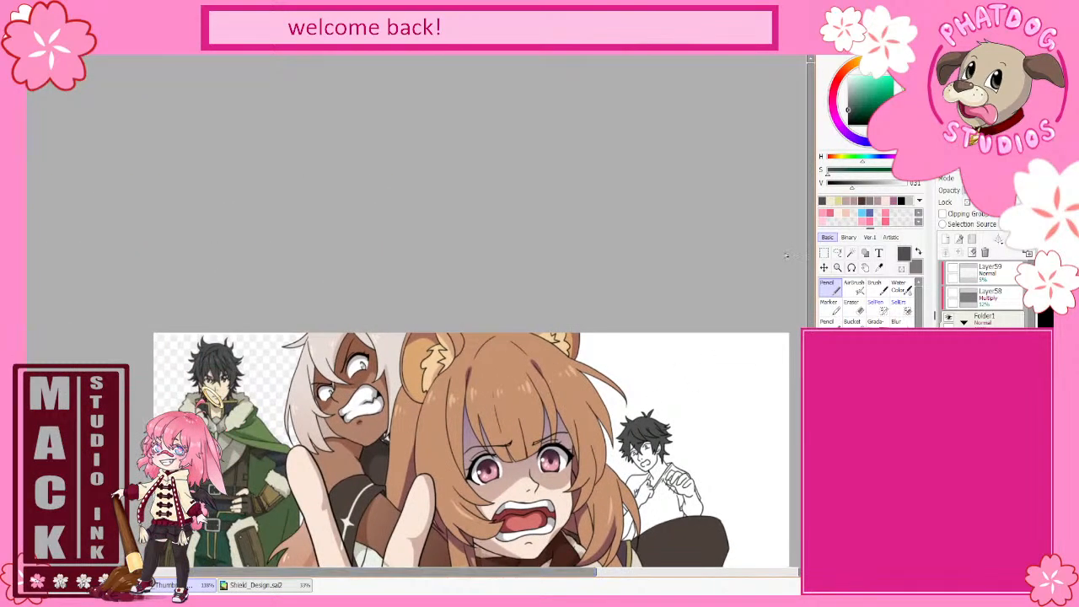
drag(810, 255, 810, 351)
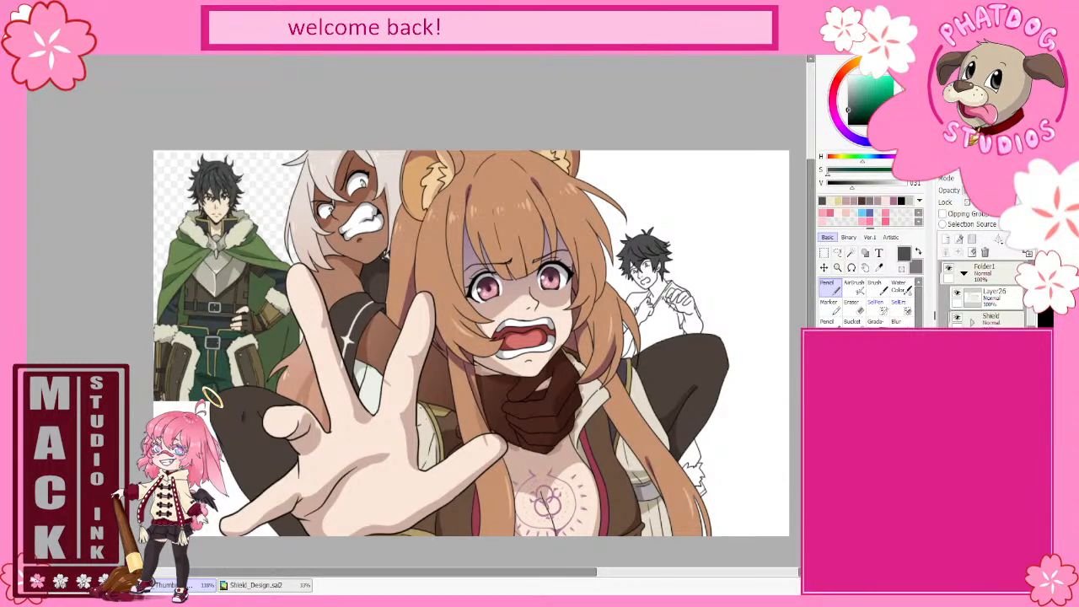
scroll(982, 295, down, 2)
click(949, 422)
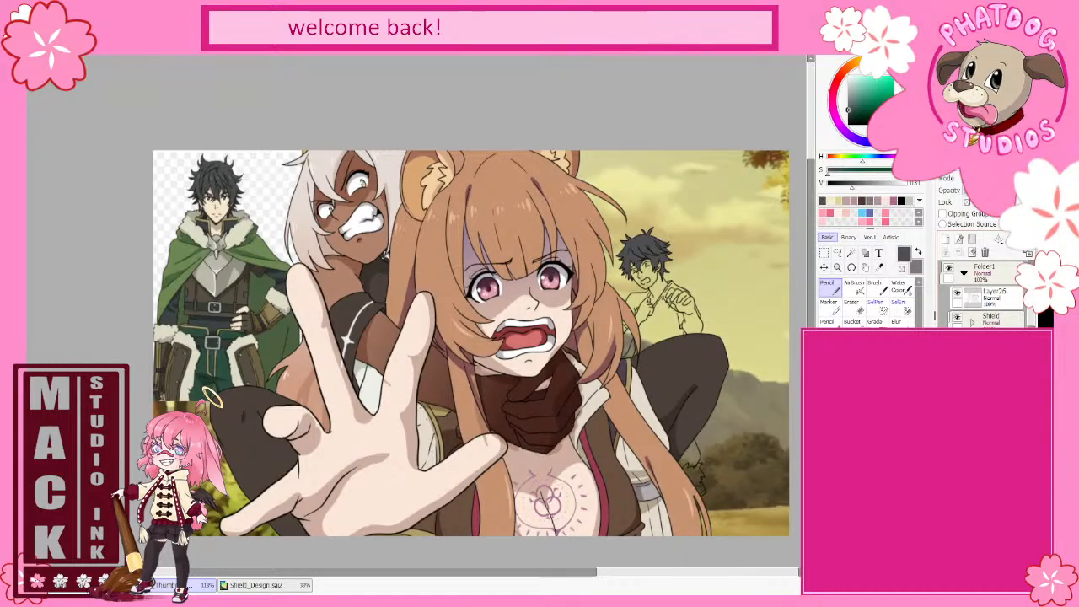
click(949, 421)
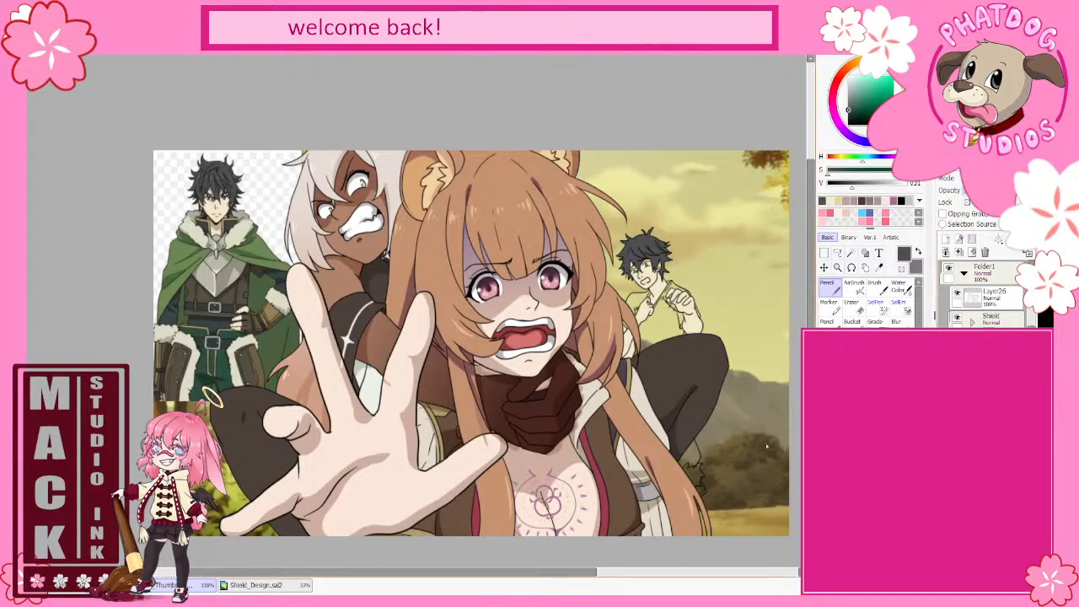